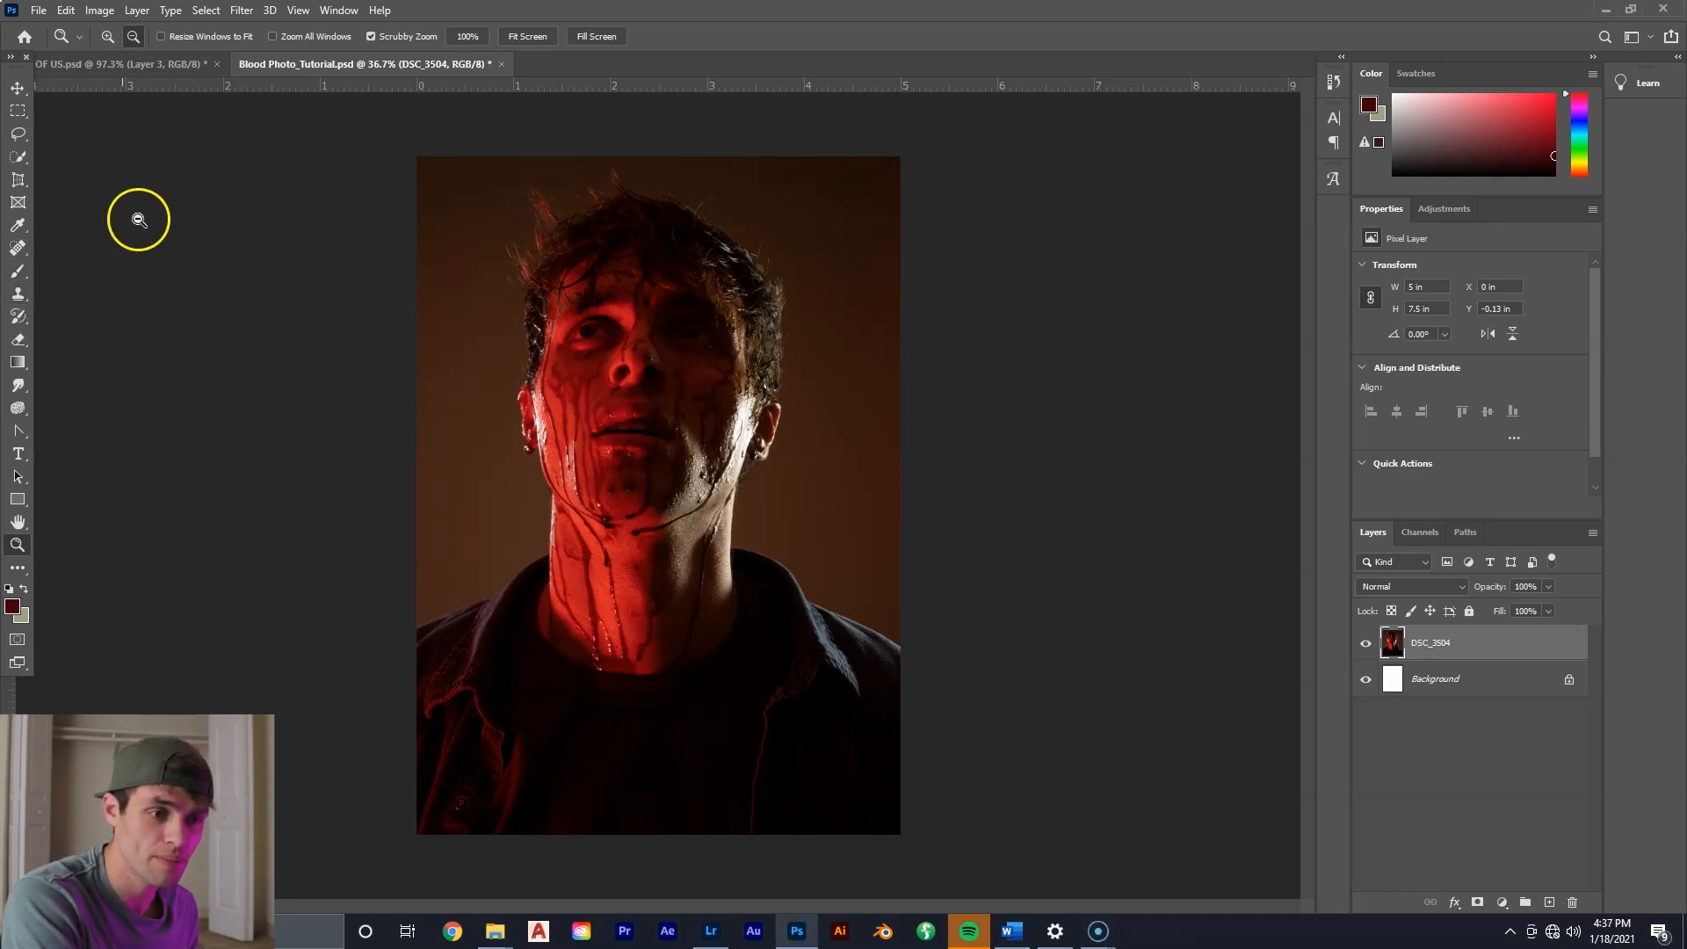
Activate the Brush tool and set the brush size to 15 px.
{"action": "left_click", "coordinate": [17, 271]}
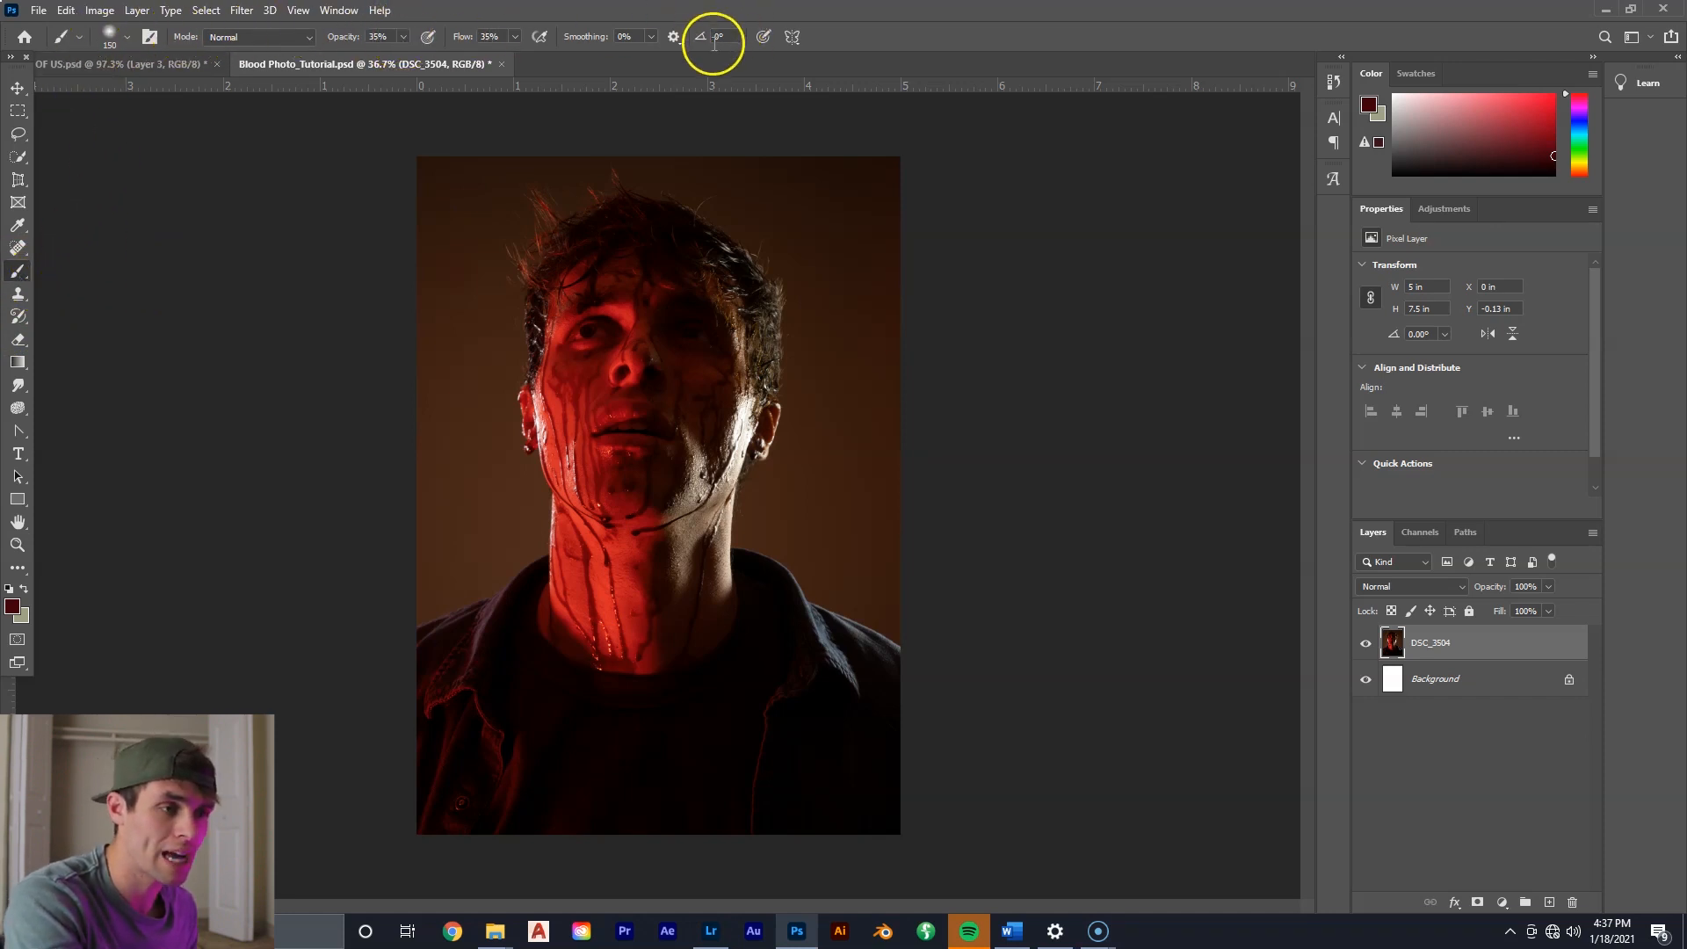
{"action": "left_click", "coordinate": [128, 37]}
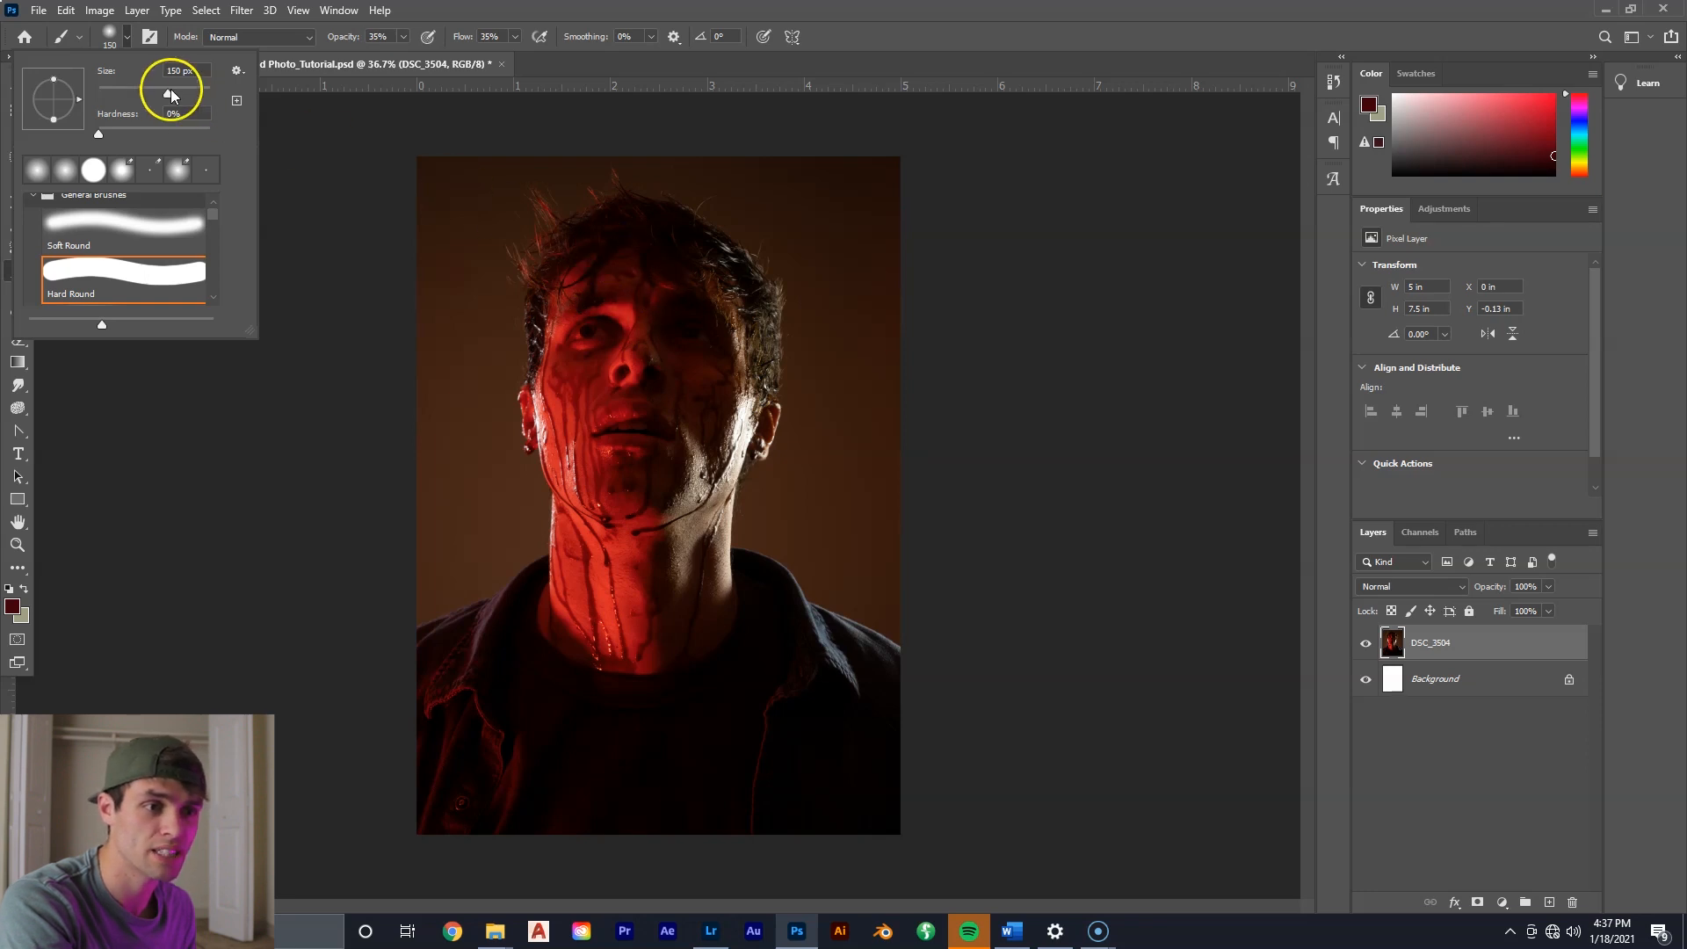
{"action": "left_click_drag", "start_coordinate": [201, 95], "coordinate": [209, 94]}
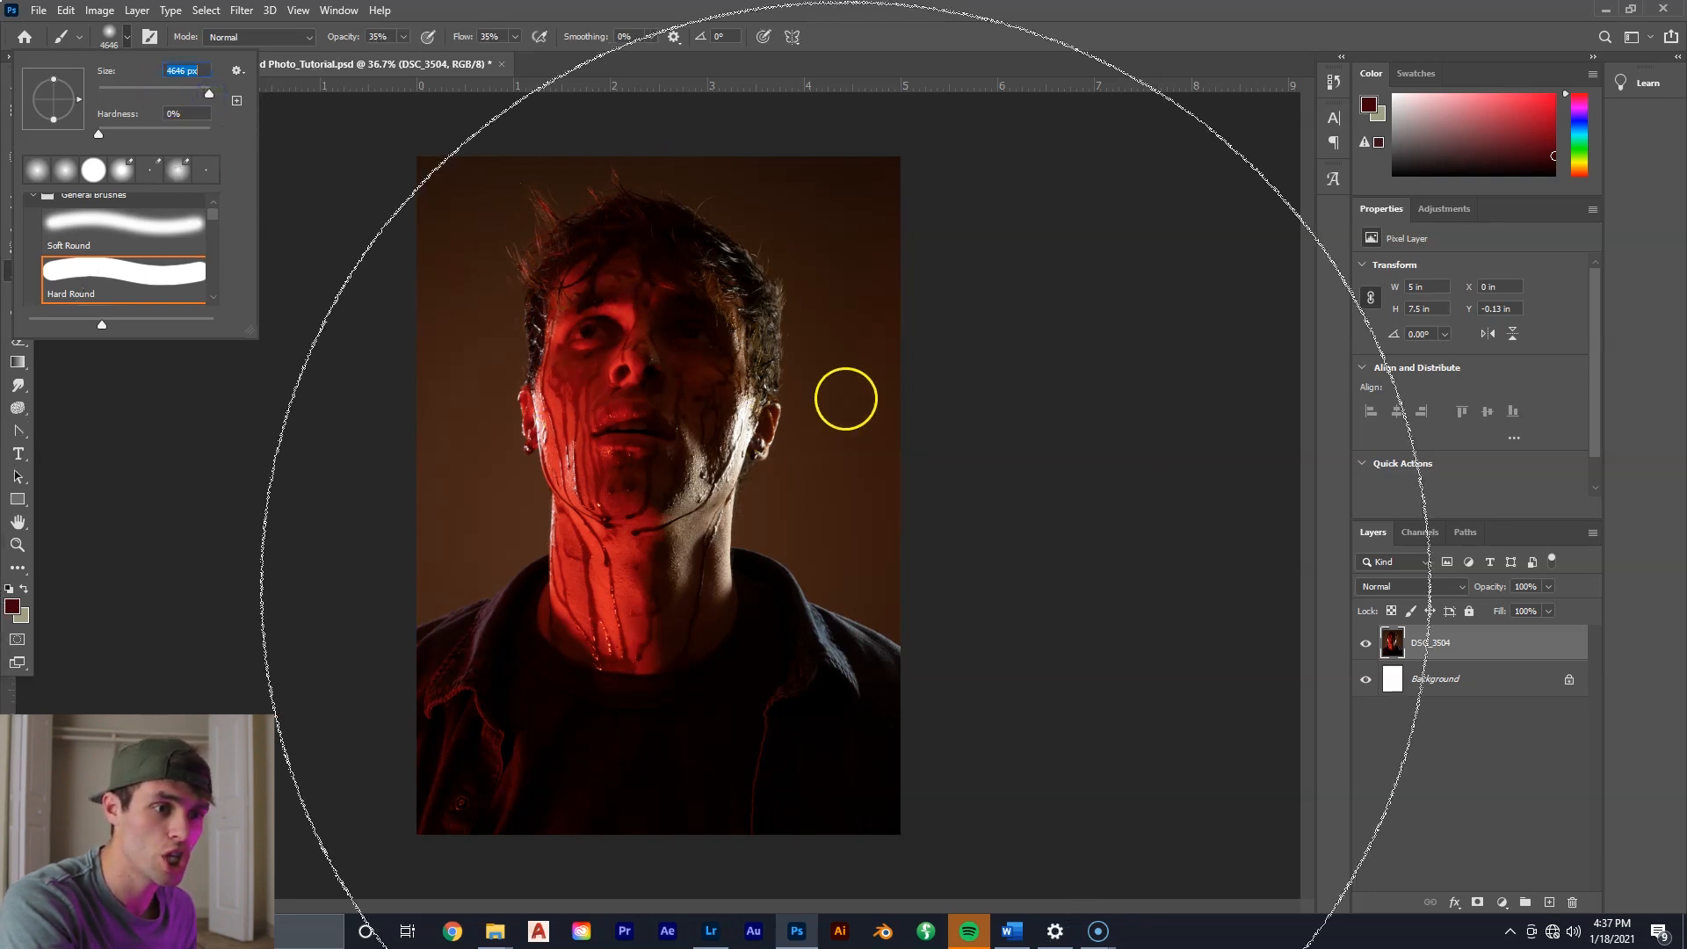
{"action": "type", "text": "1"}
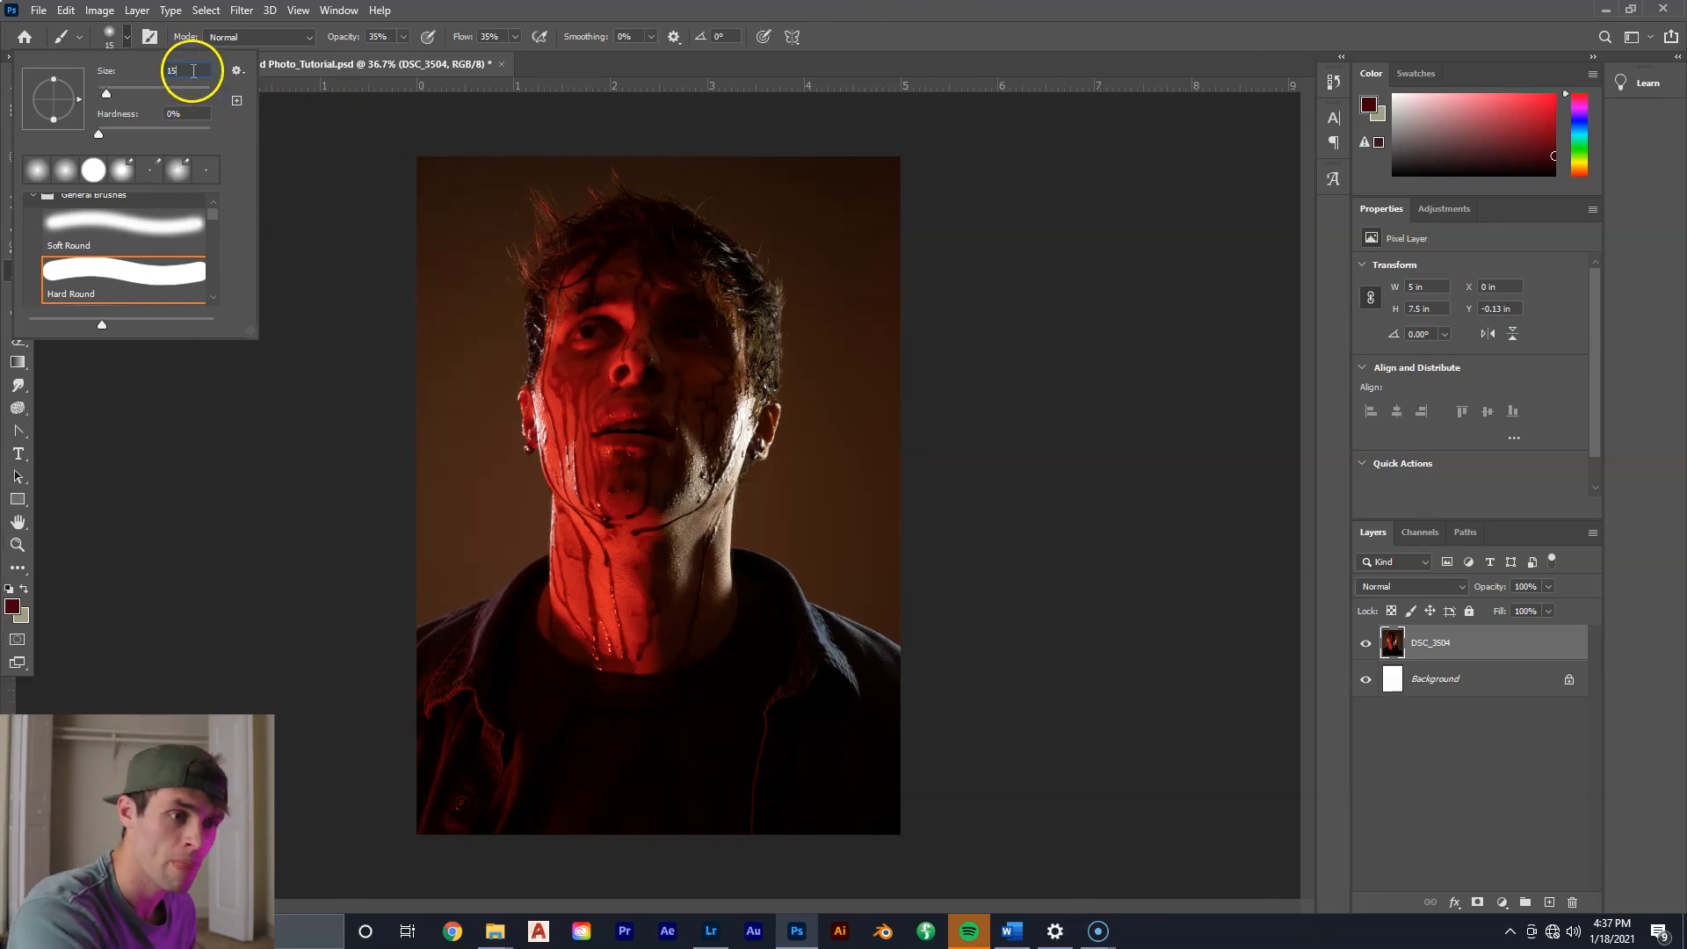
{"action": "type", "text": "5"}
{"action": "key", "text": "Return"}
Set the brush size to 150 px.
{"action": "left_click", "coordinate": [126, 39]}
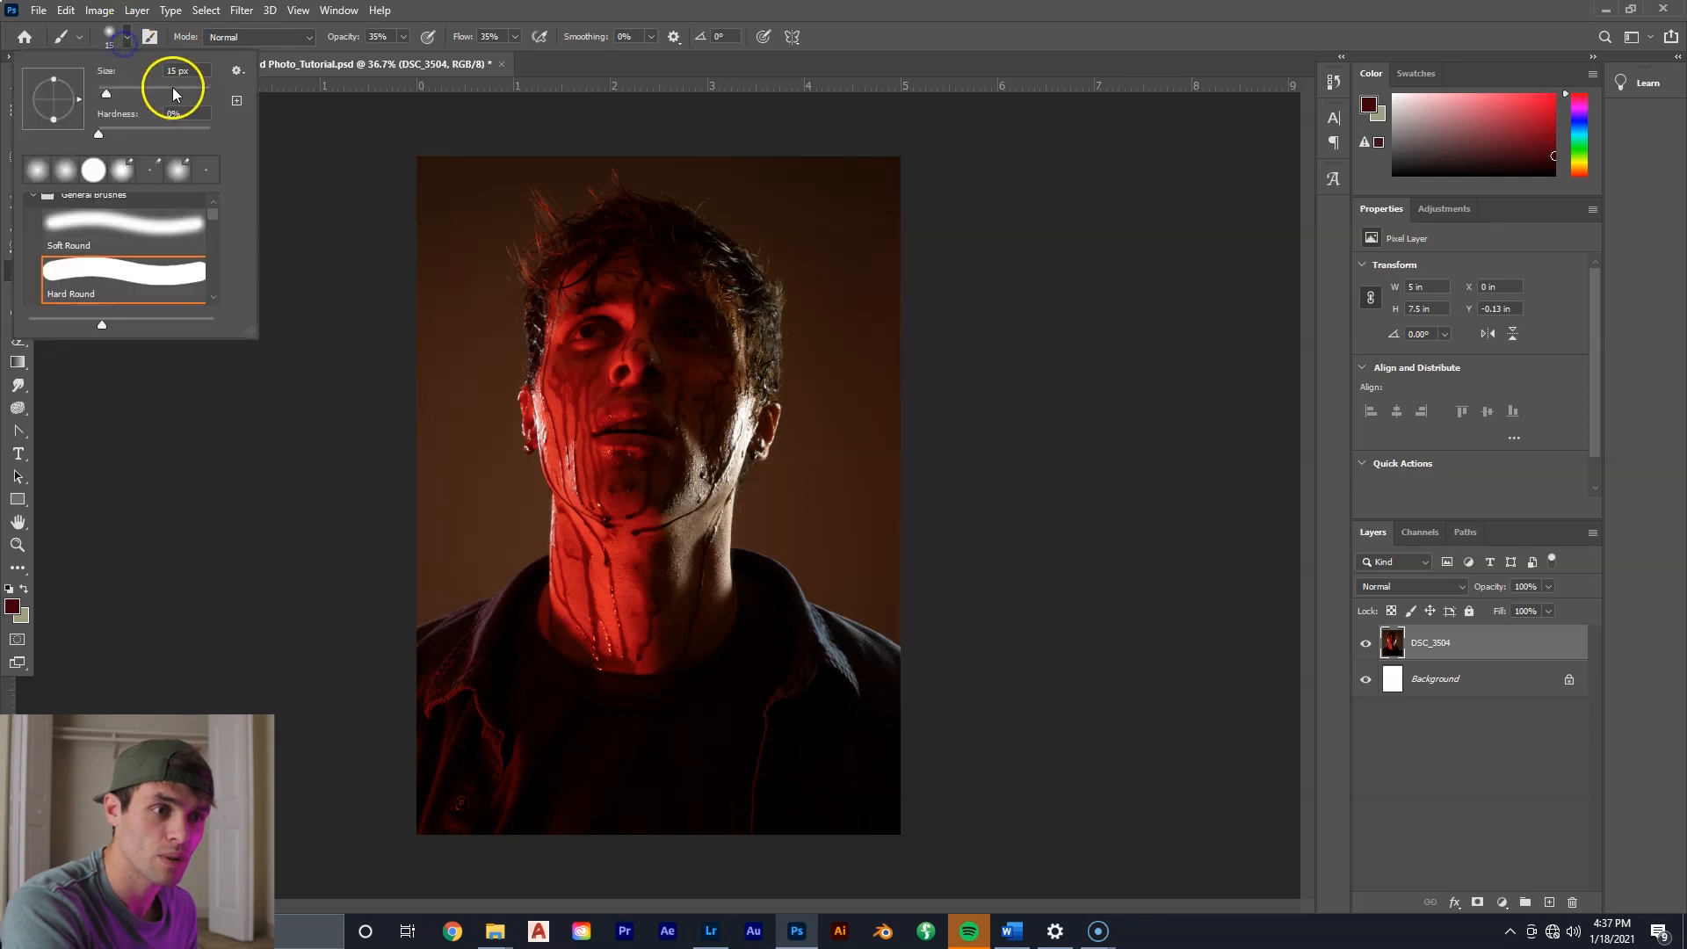
{"action": "type", "text": "150"}
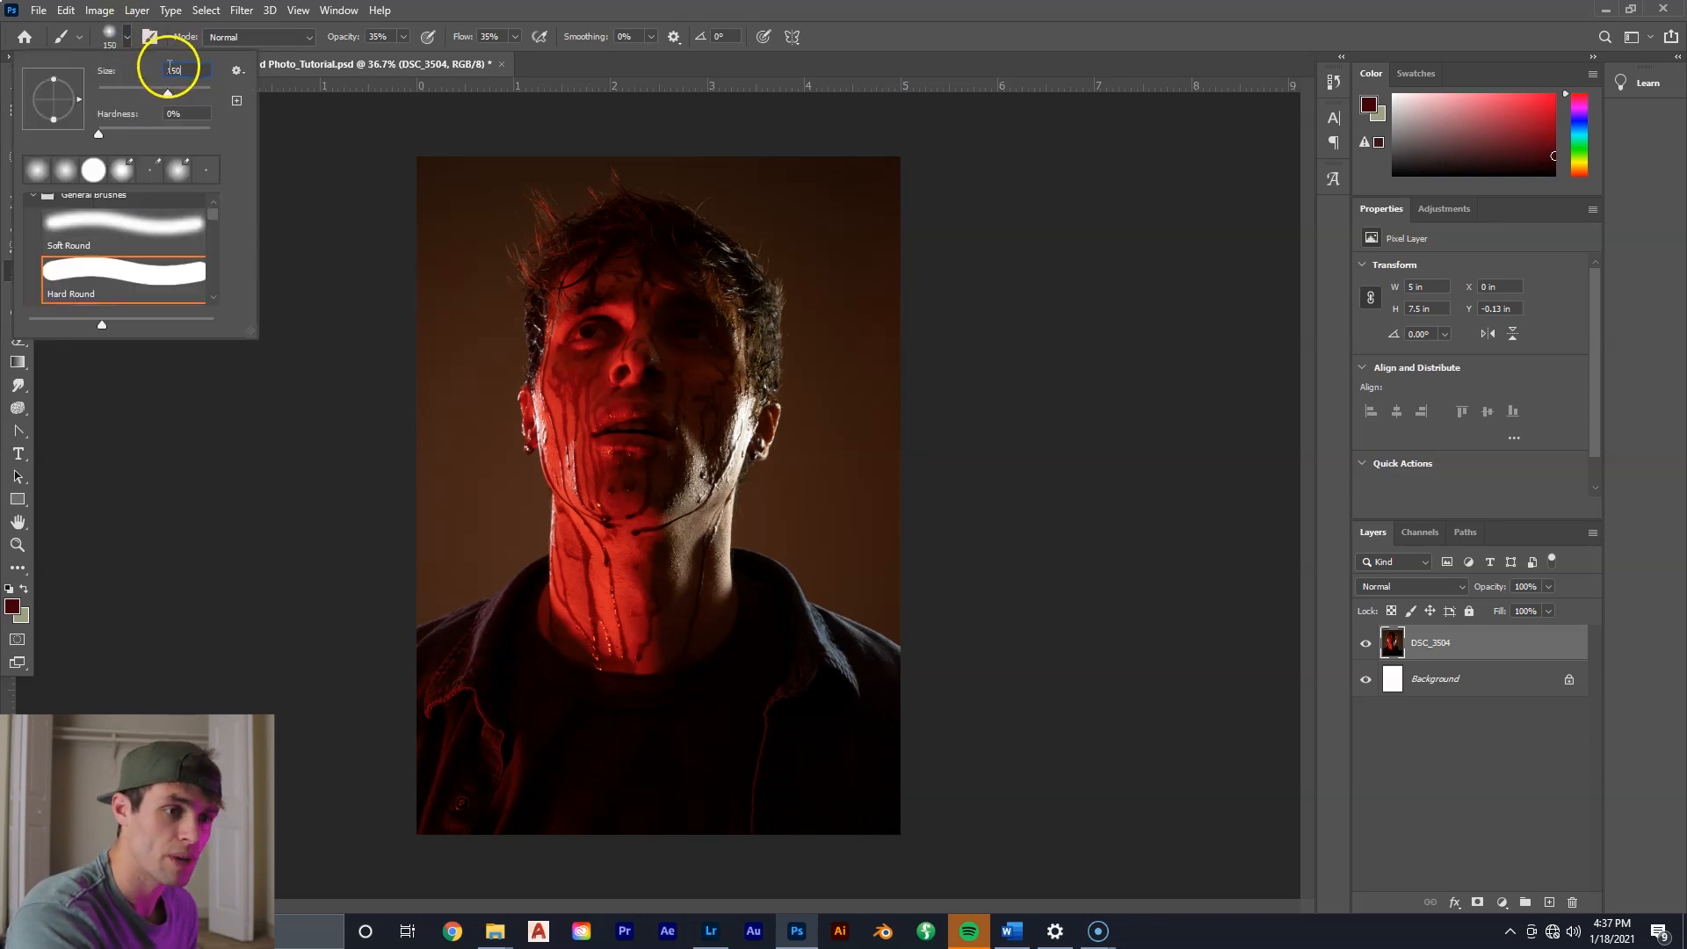
{"action": "key", "text": "Return"}
Raise the brush opacity to 100%, then try a soft-edged stroke on the background beside the face and undo it.
{"action": "left_click", "coordinate": [125, 38]}
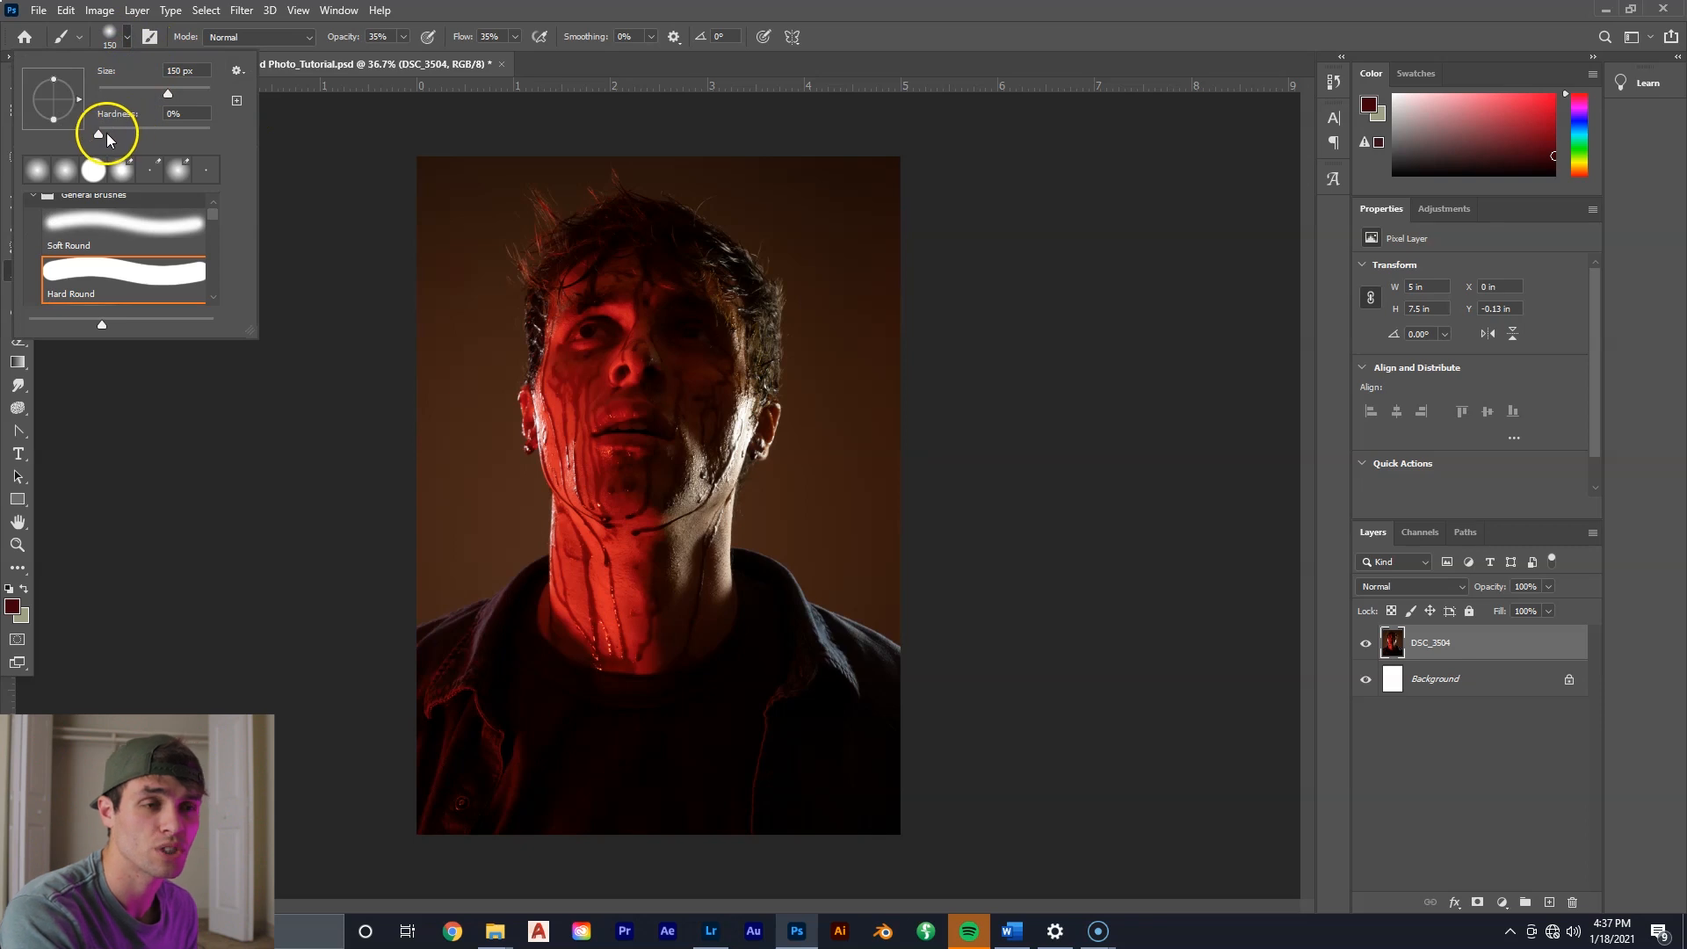
{"action": "left_click", "coordinate": [403, 36]}
{"action": "left_click", "coordinate": [126, 41]}
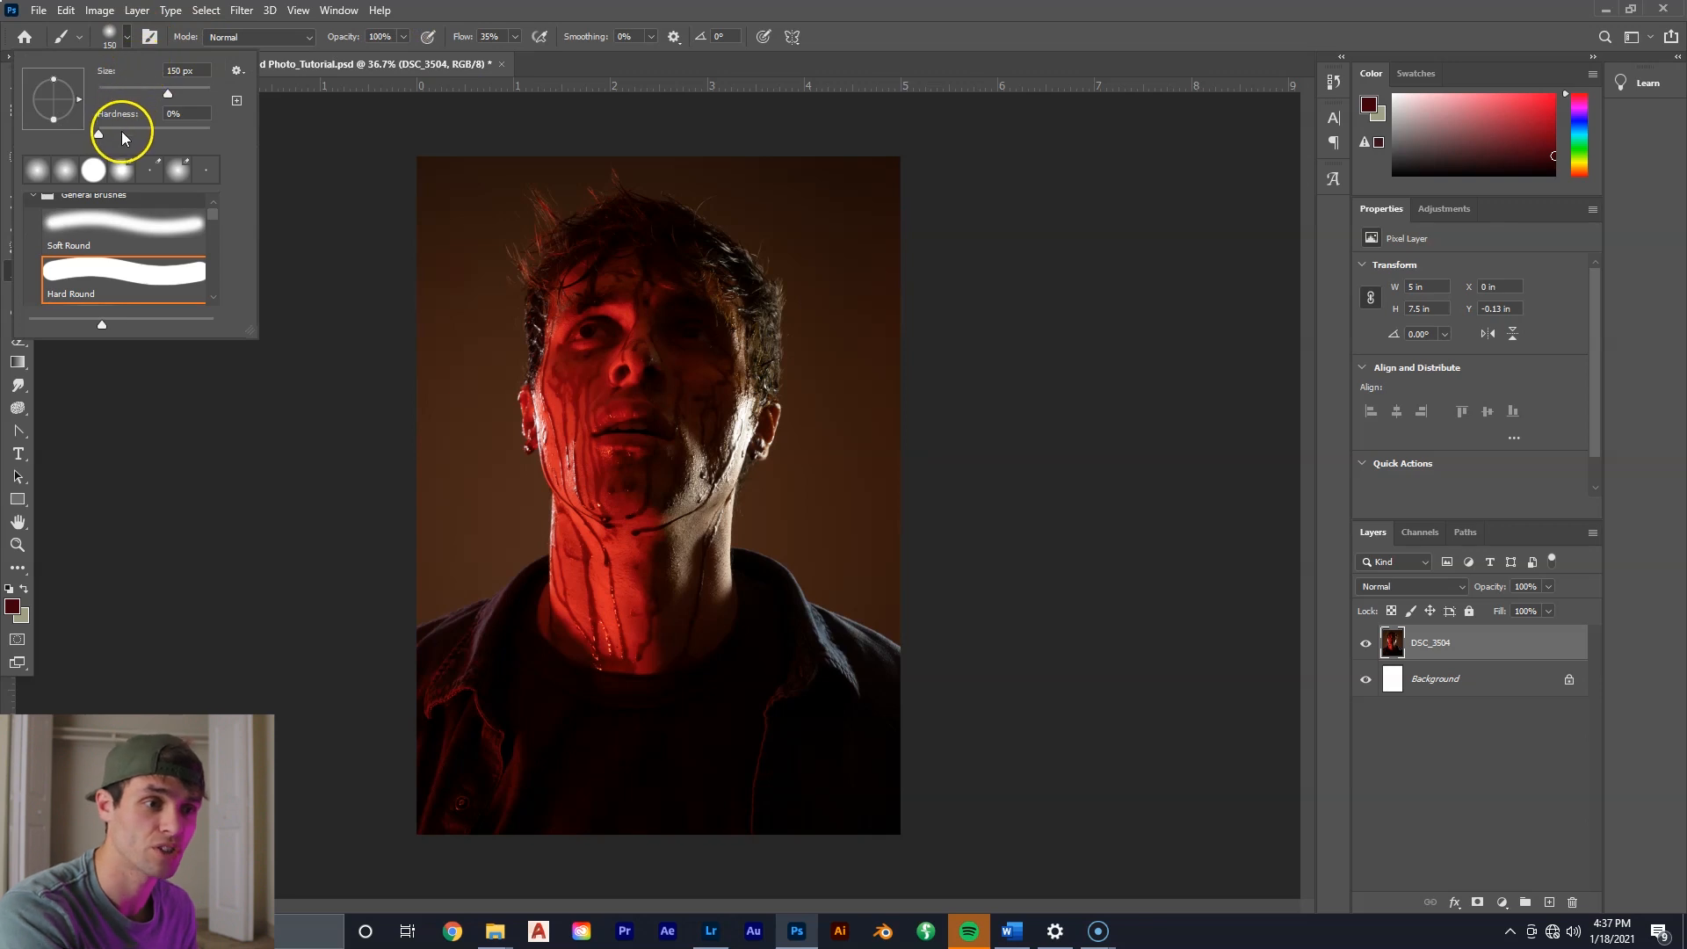
{"action": "left_click_drag", "start_coordinate": [478, 244], "coordinate": [494, 465]}
{"action": "key", "text": "ctrl+space"}
{"action": "left_click_drag", "start_coordinate": [488, 316], "coordinate": [567, 282]}
{"action": "key", "text": "ctrl+z"}
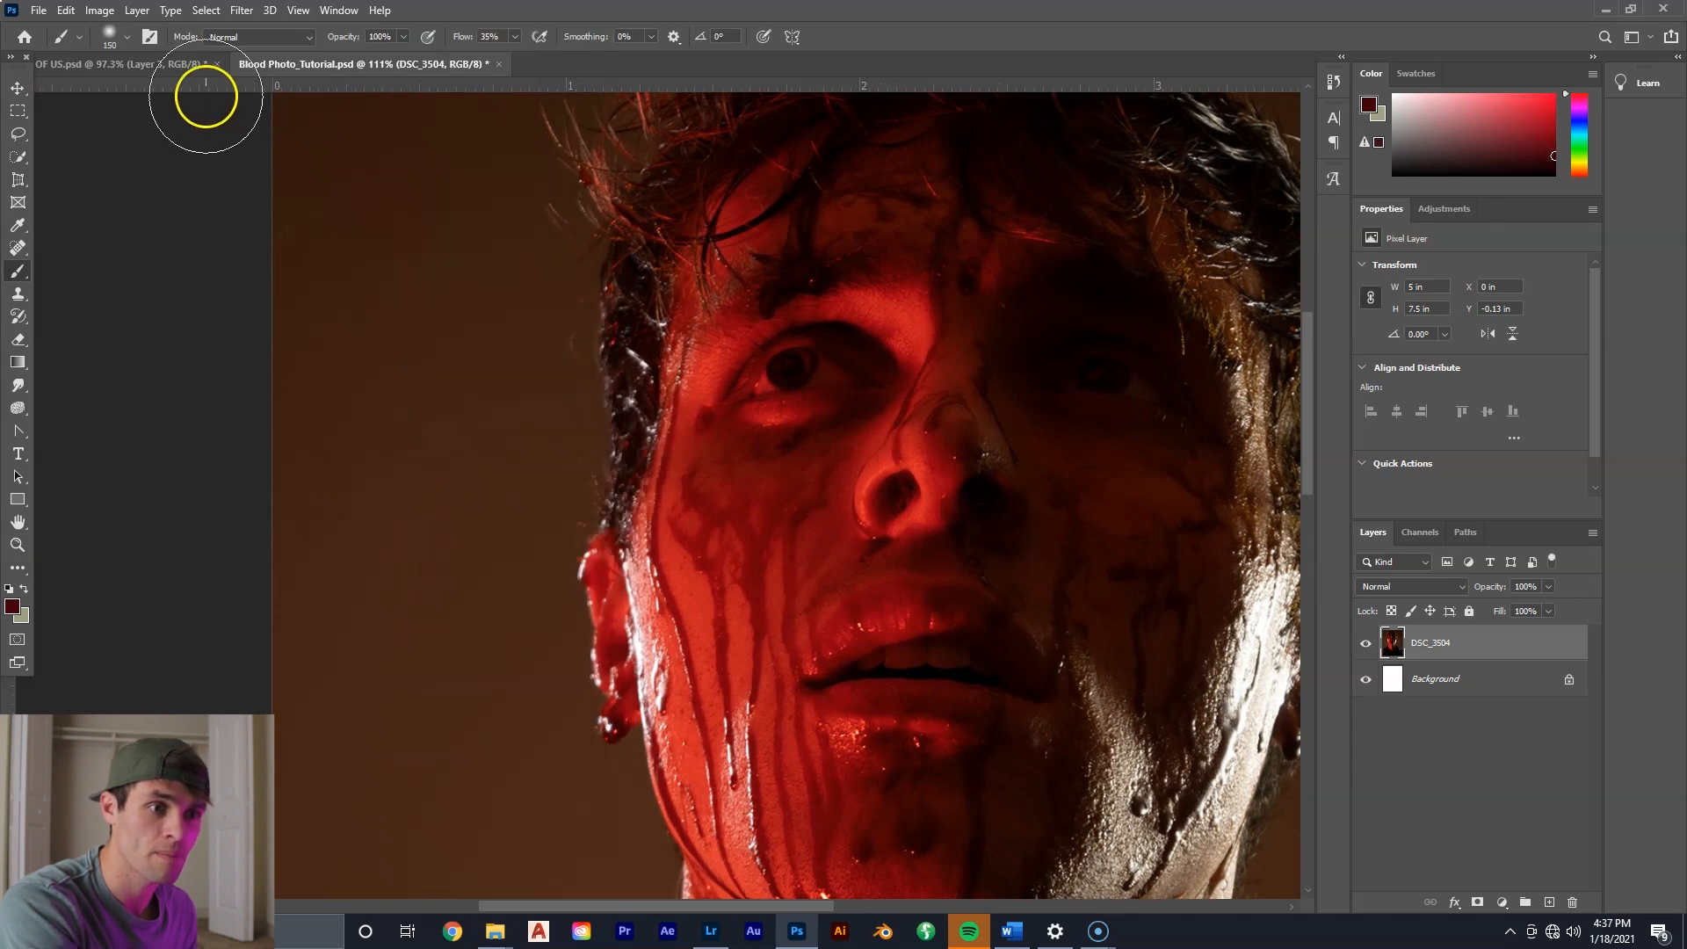
Set the brush hardness to 100%, then try a hard-edged dark red stroke on the background beside the hair and undo it.
{"action": "left_click", "coordinate": [125, 37]}
{"action": "left_click_drag", "start_coordinate": [456, 220], "coordinate": [565, 388]}
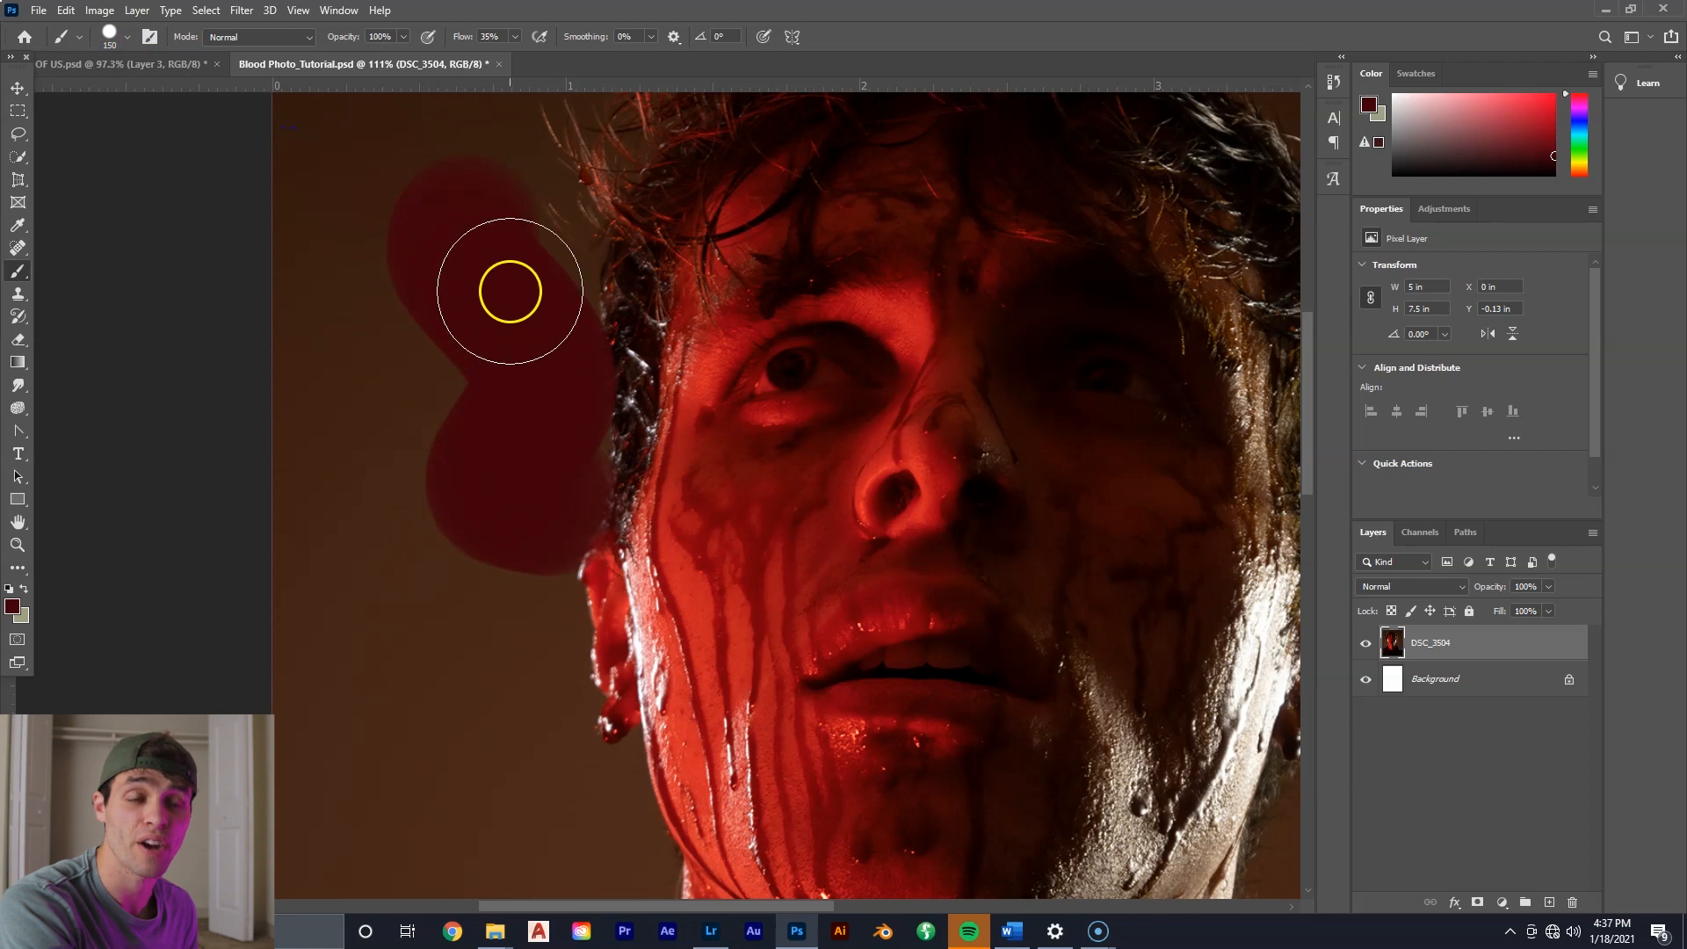
{"action": "key", "text": "ctrl+z"}
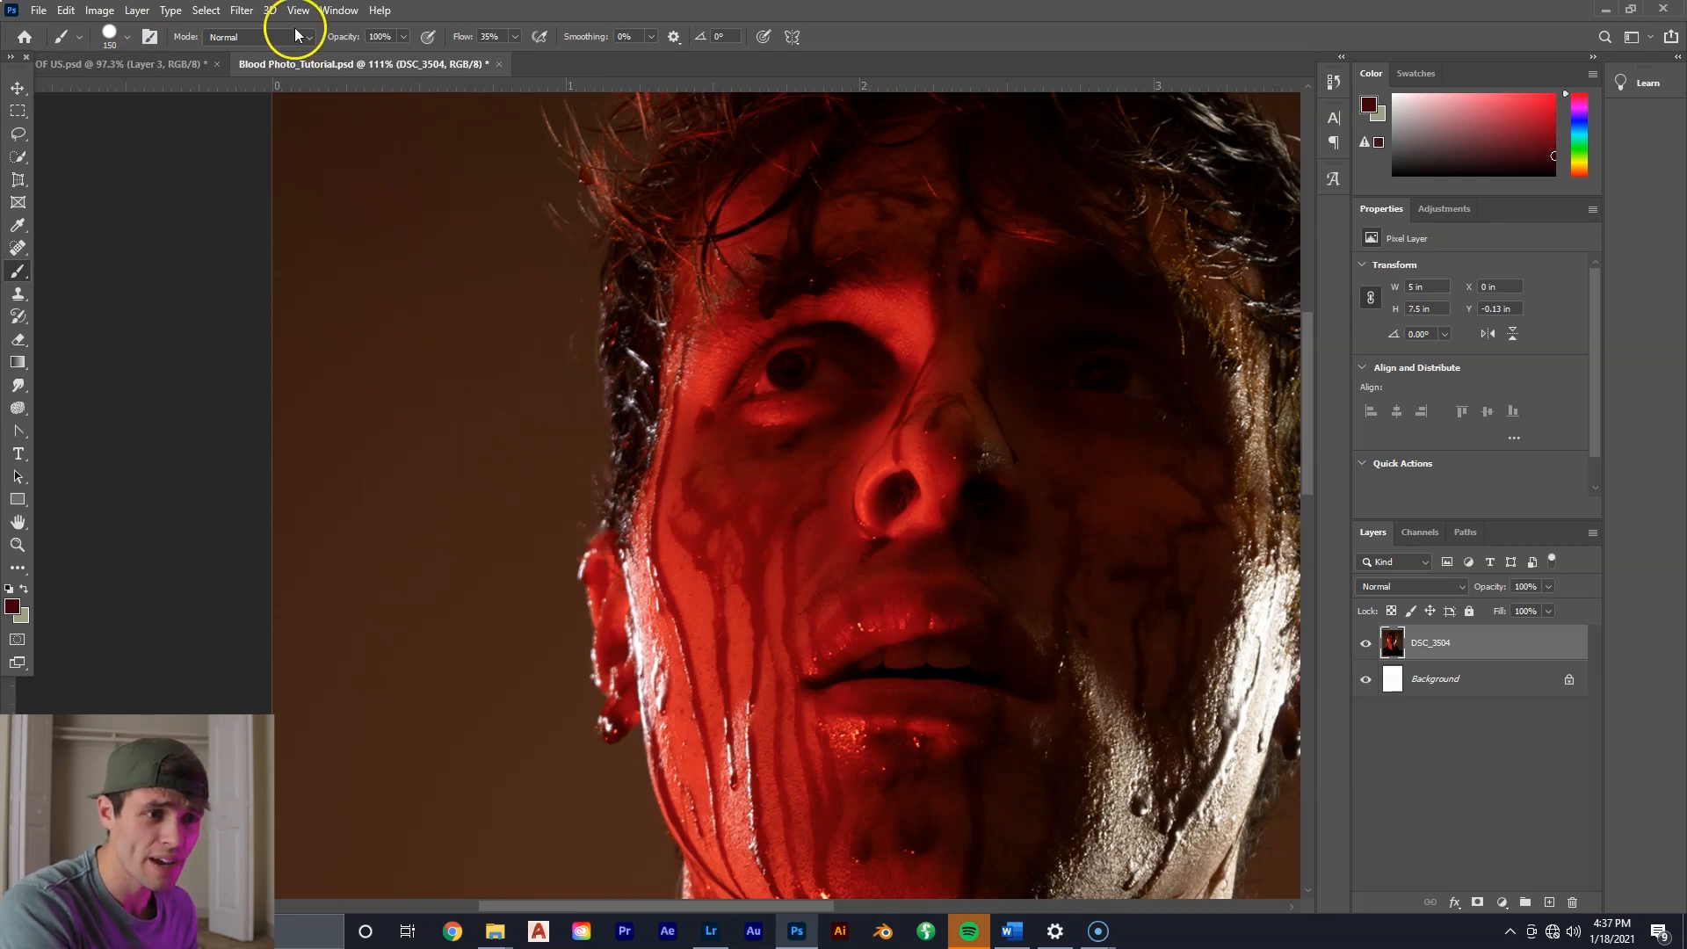
Switch the brush blending mode to Overlay and try broad strokes over the background, hair and face.
{"action": "left_click", "coordinate": [268, 37]}
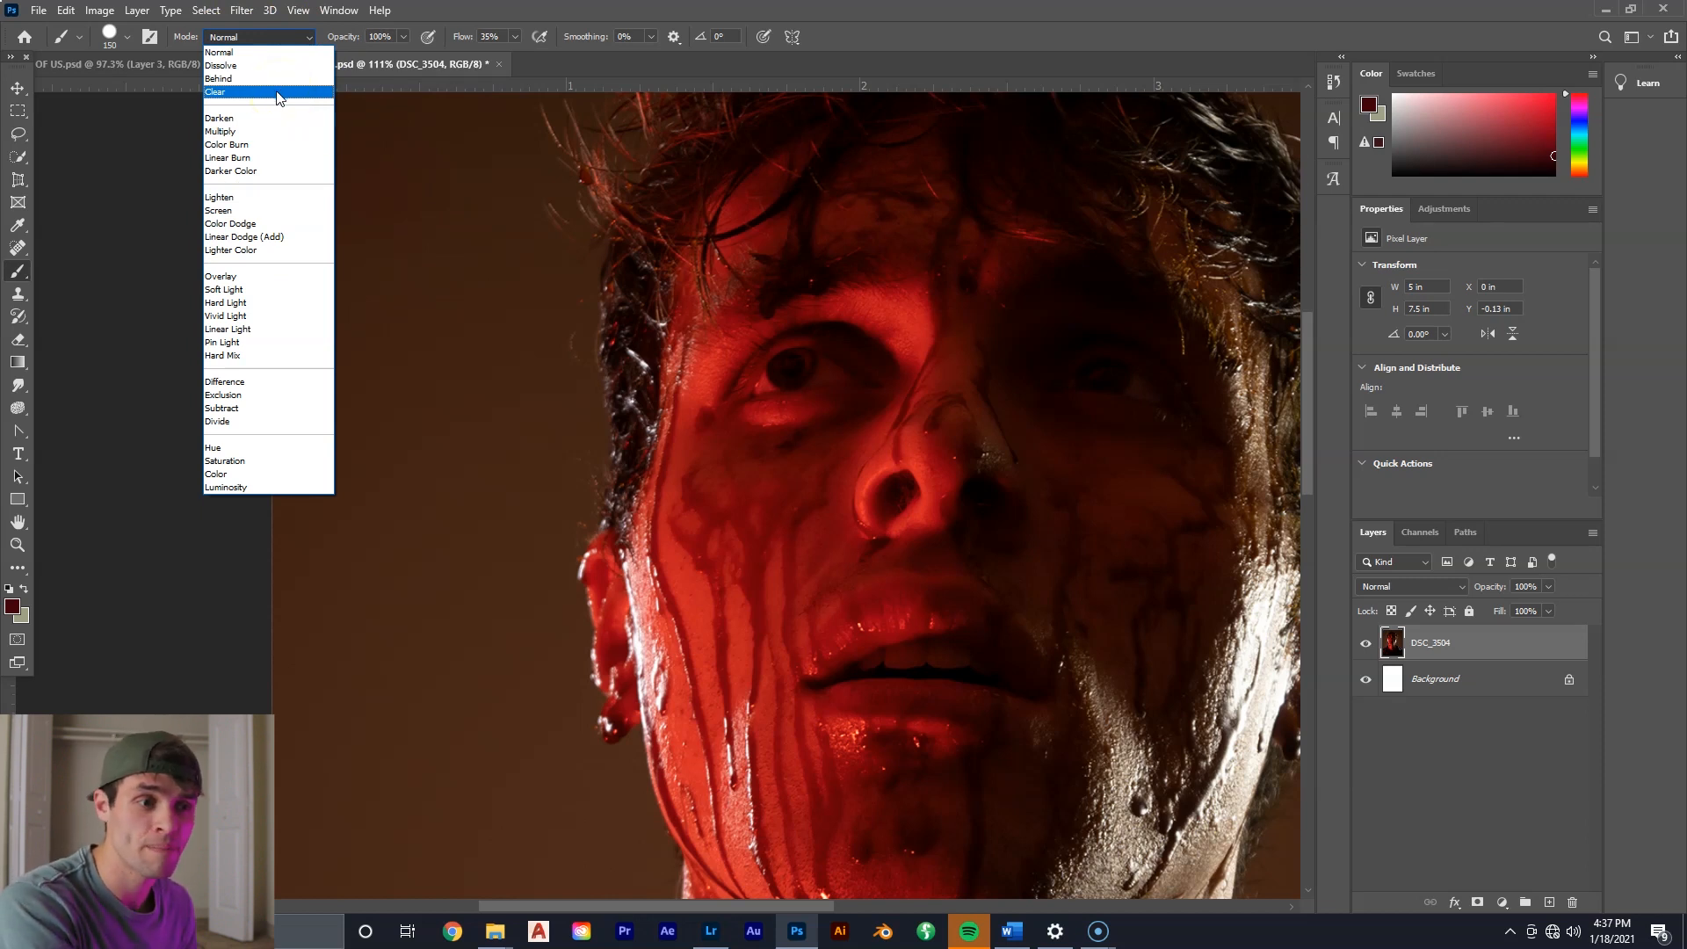
{"action": "left_click", "coordinate": [269, 281]}
{"action": "mouse_move", "coordinate": [640, 263]}
{"action": "left_mouse_down"}
{"action": "mouse_move", "coordinate": [564, 495]}
{"action": "mouse_move", "coordinate": [391, 563]}
{"action": "left_mouse_up"}
{"action": "mouse_move", "coordinate": [587, 316]}
{"action": "left_mouse_down"}
{"action": "mouse_move", "coordinate": [678, 291]}
{"action": "mouse_move", "coordinate": [765, 477]}
{"action": "mouse_move", "coordinate": [647, 561]}
{"action": "mouse_move", "coordinate": [701, 338]}
{"action": "mouse_move", "coordinate": [704, 561]}
{"action": "mouse_move", "coordinate": [859, 280]}
{"action": "mouse_move", "coordinate": [789, 380]}
{"action": "mouse_move", "coordinate": [615, 513]}
{"action": "mouse_move", "coordinate": [616, 284]}
{"action": "mouse_move", "coordinate": [495, 452]}
{"action": "mouse_move", "coordinate": [447, 352]}
{"action": "mouse_move", "coordinate": [706, 307]}
{"action": "mouse_move", "coordinate": [982, 347]}
{"action": "mouse_move", "coordinate": [865, 559]}
{"action": "mouse_move", "coordinate": [908, 220]}
{"action": "mouse_move", "coordinate": [784, 354]}
{"action": "mouse_move", "coordinate": [706, 224]}
{"action": "mouse_move", "coordinate": [745, 455]}
{"action": "mouse_move", "coordinate": [716, 252]}
{"action": "mouse_move", "coordinate": [717, 421]}
{"action": "left_mouse_up"}
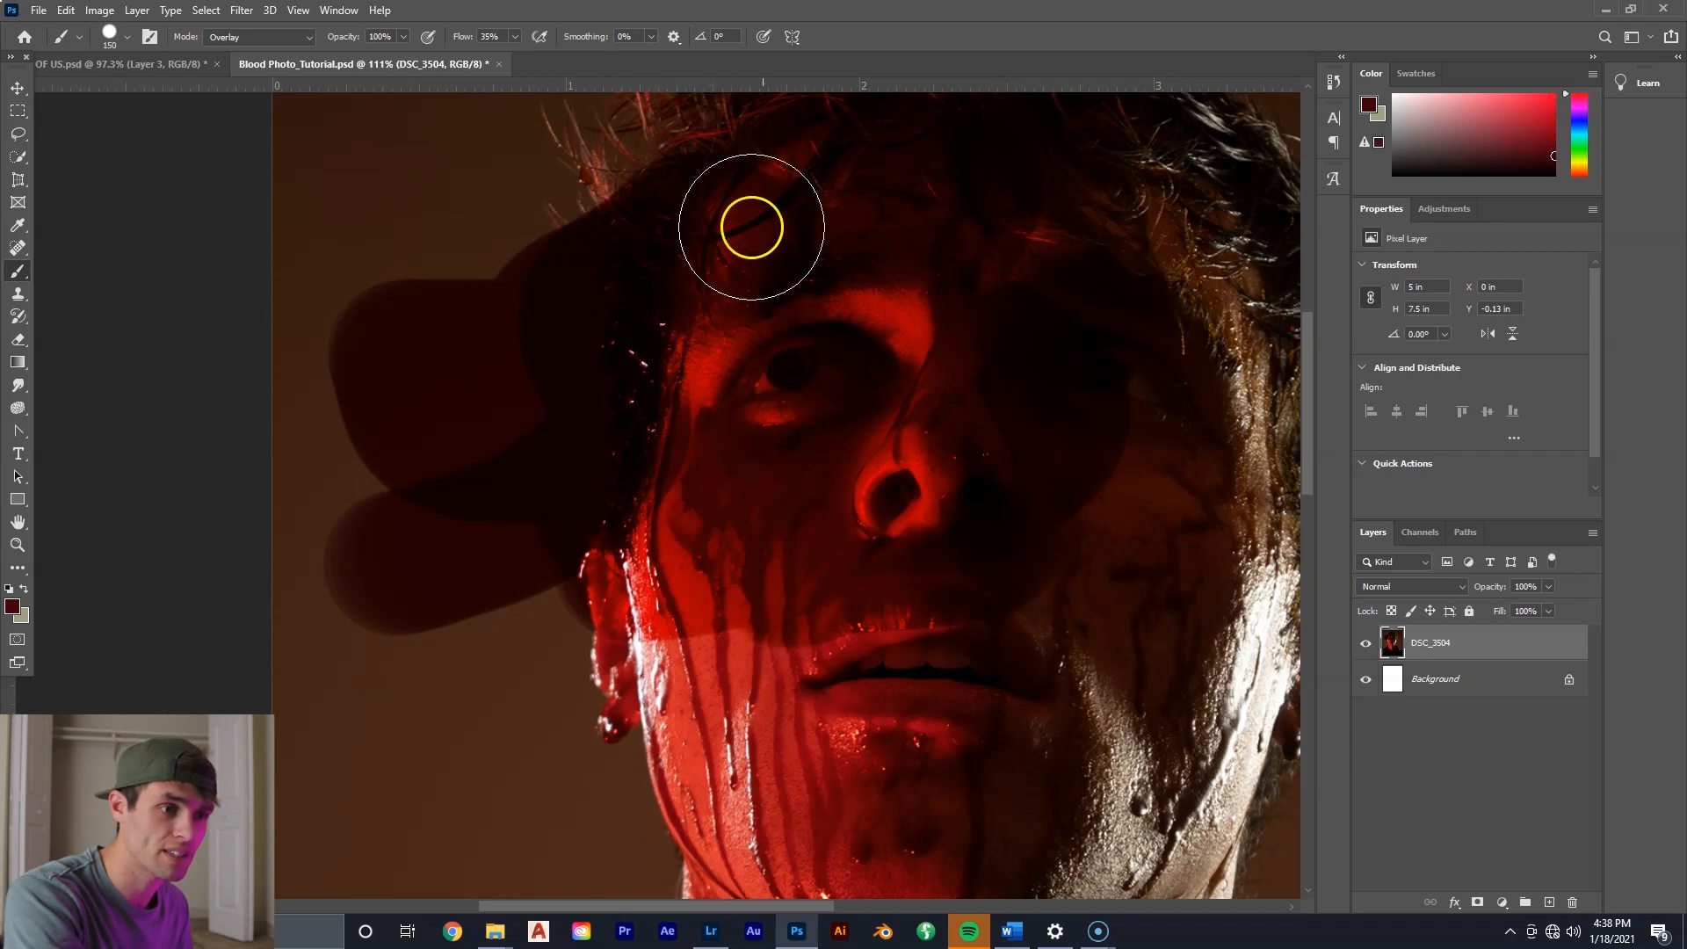
Try strokes in Color Dodge and Pin Light brush modes beside the face, then undo all the test strokes.
{"action": "left_click", "coordinate": [292, 40]}
{"action": "left_click", "coordinate": [280, 223]}
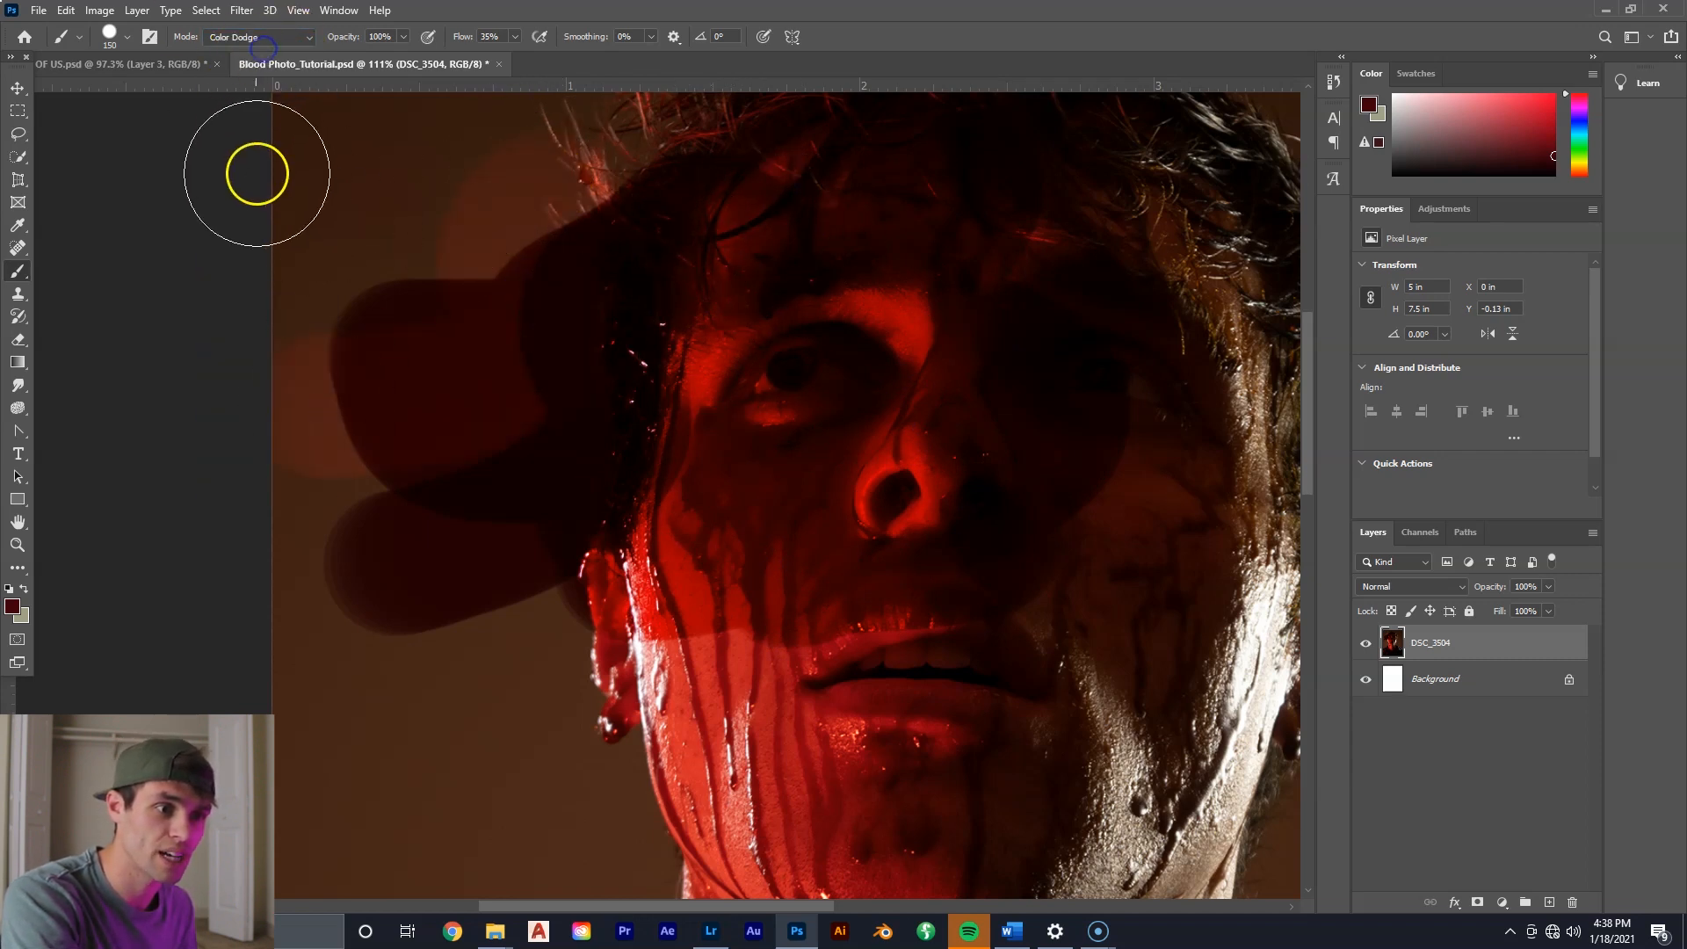
{"action": "left_click", "coordinate": [253, 42]}
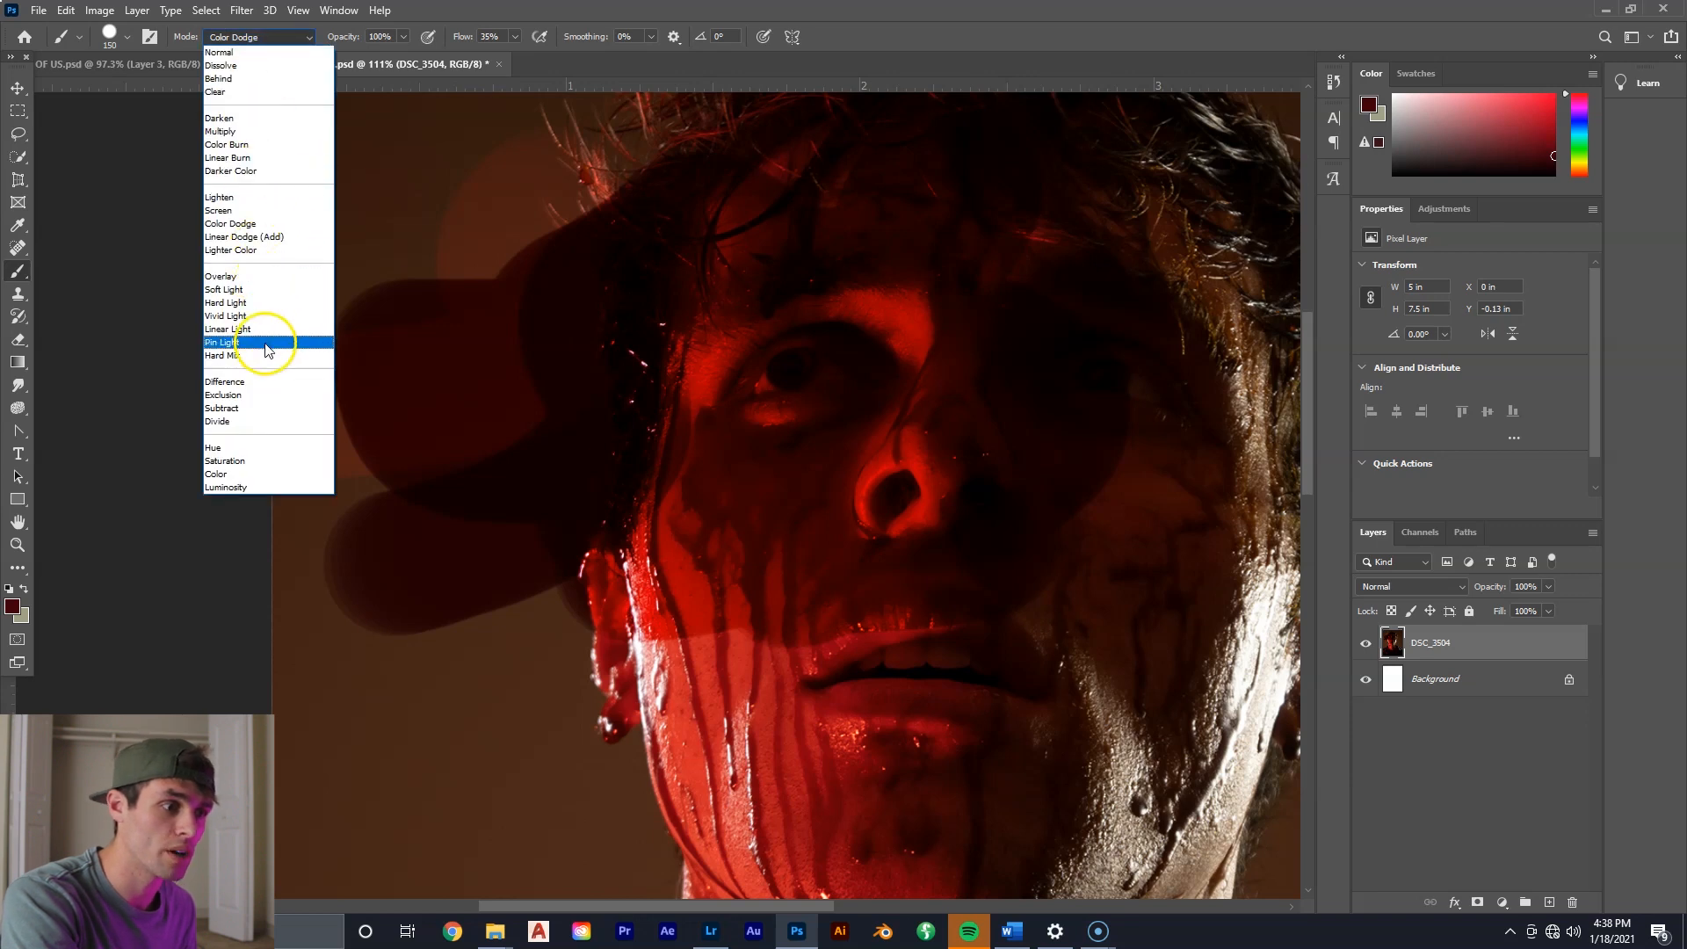
{"action": "left_click", "coordinate": [229, 342]}
{"action": "left_click_drag", "start_coordinate": [583, 188], "coordinate": [378, 255]}
{"action": "mouse_move", "coordinate": [523, 391]}
{"action": "left_mouse_down"}
{"action": "mouse_move", "coordinate": [524, 311]}
{"action": "mouse_move", "coordinate": [330, 174]}
{"action": "mouse_move", "coordinate": [592, 264]}
{"action": "mouse_move", "coordinate": [536, 419]}
{"action": "mouse_move", "coordinate": [651, 364]}
{"action": "left_mouse_up"}
{"action": "key", "text": "ctrl+z"}
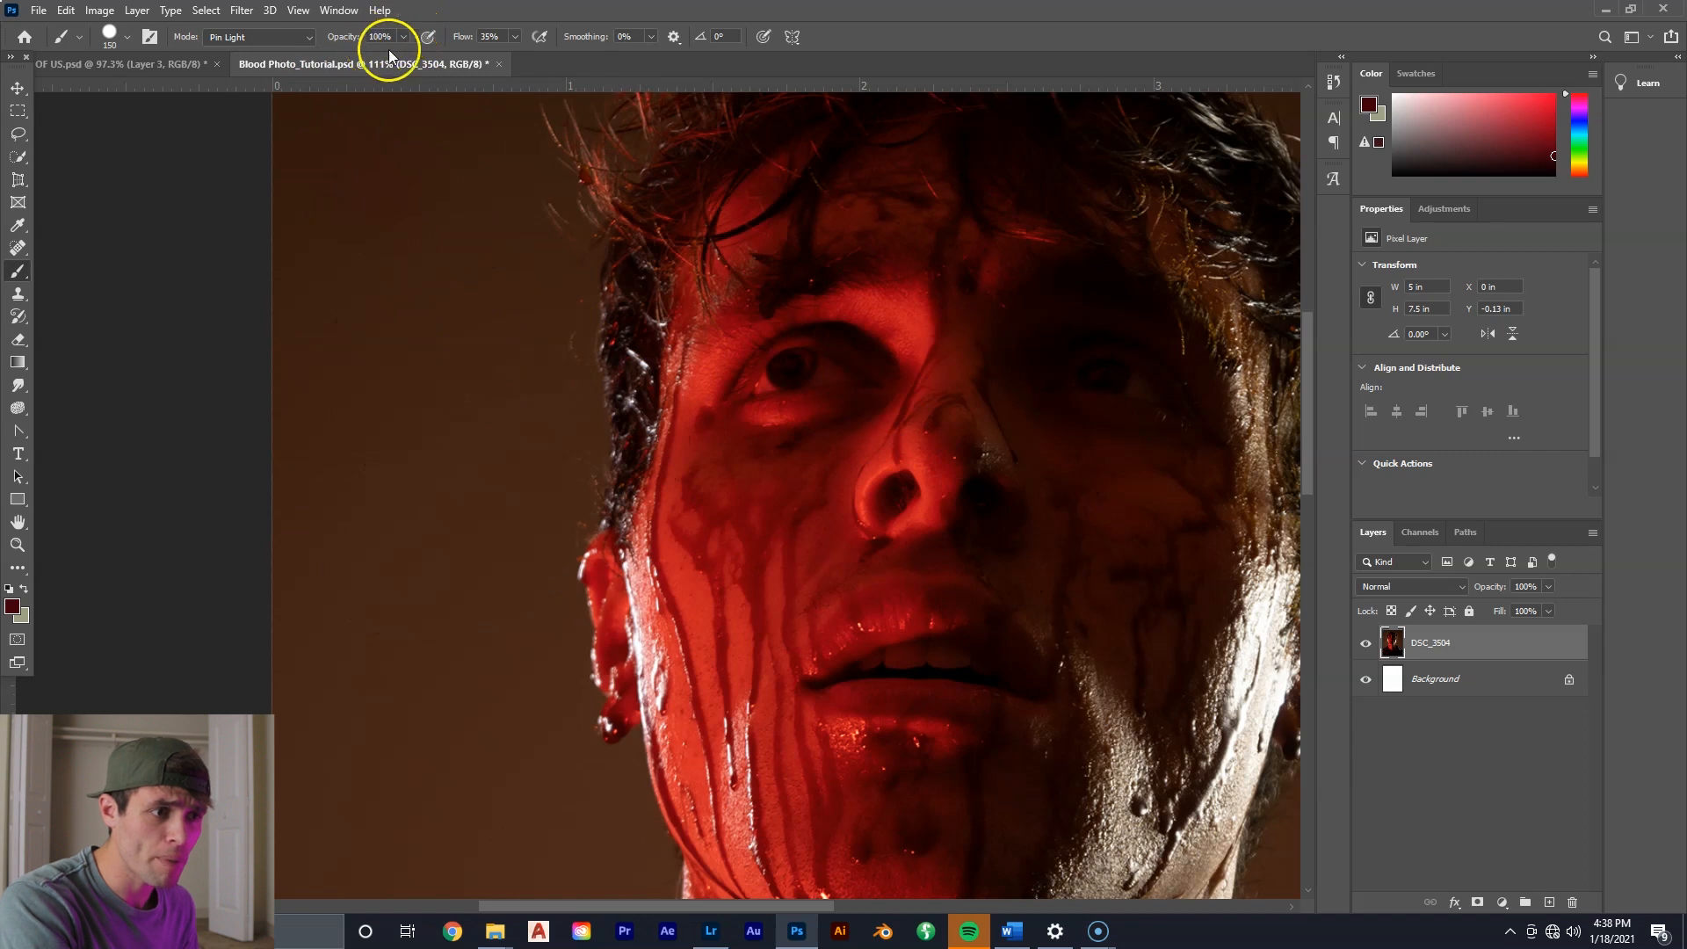
Lower the brush opacity to 25%, then try a stroke on the background beside the face and undo it.
{"action": "left_click", "coordinate": [402, 37]}
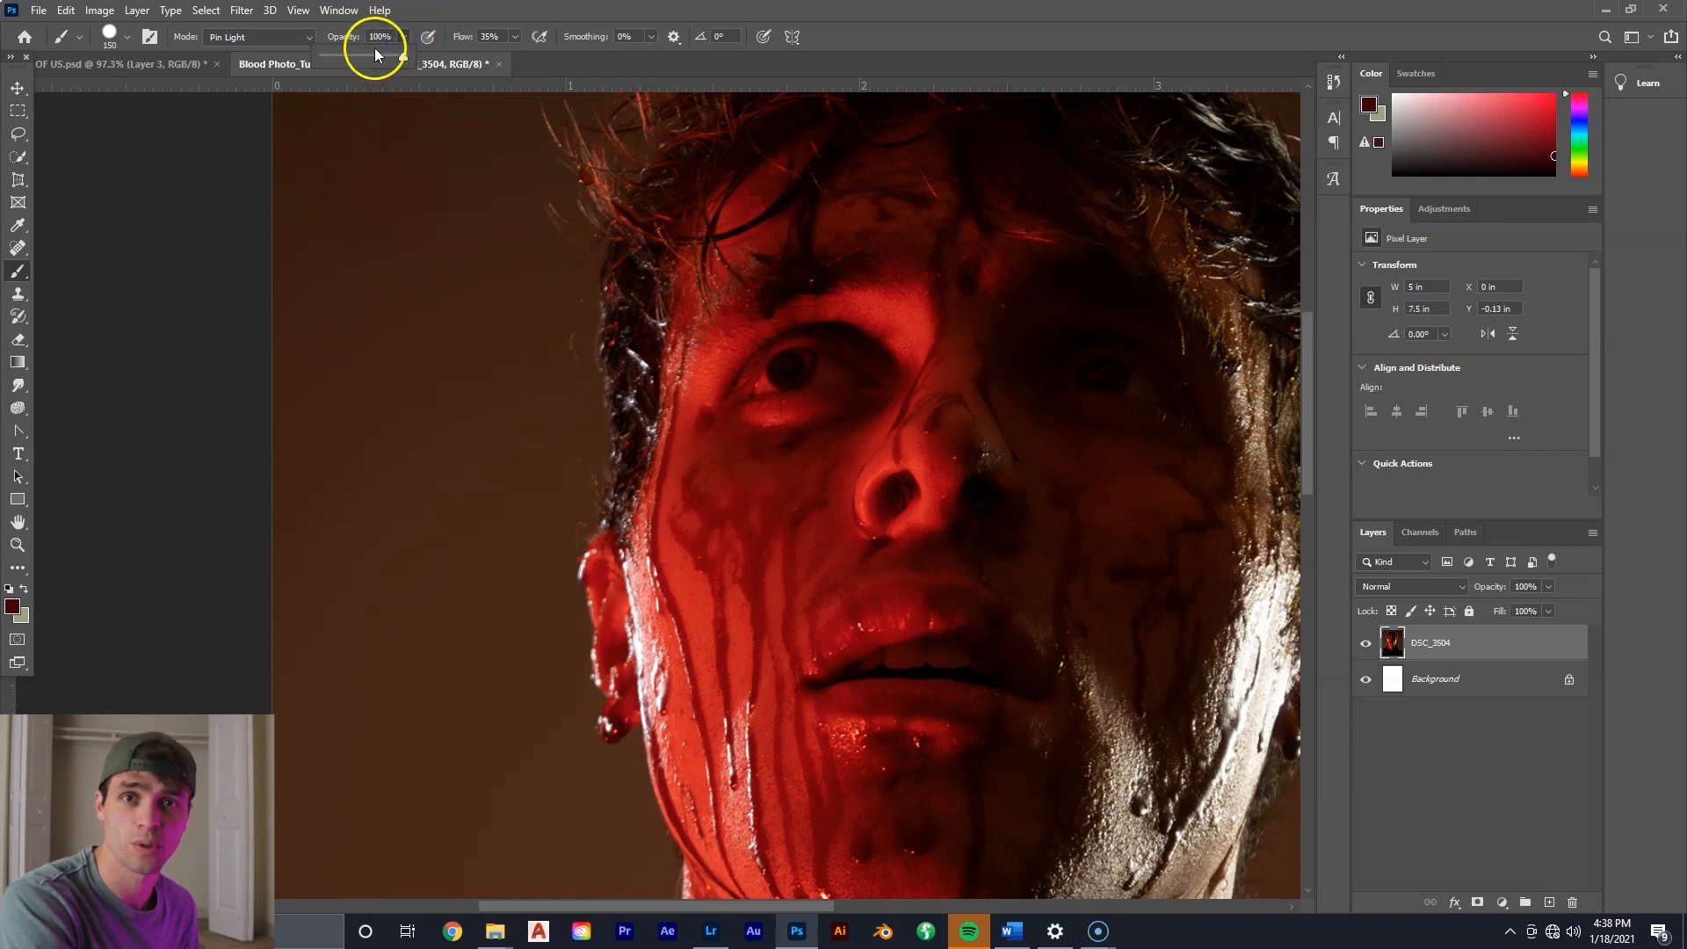
{"action": "left_click_drag", "start_coordinate": [359, 60], "coordinate": [343, 60]}
{"action": "left_click_drag", "start_coordinate": [489, 287], "coordinate": [507, 476]}
{"action": "key", "text": "ctrl+z"}
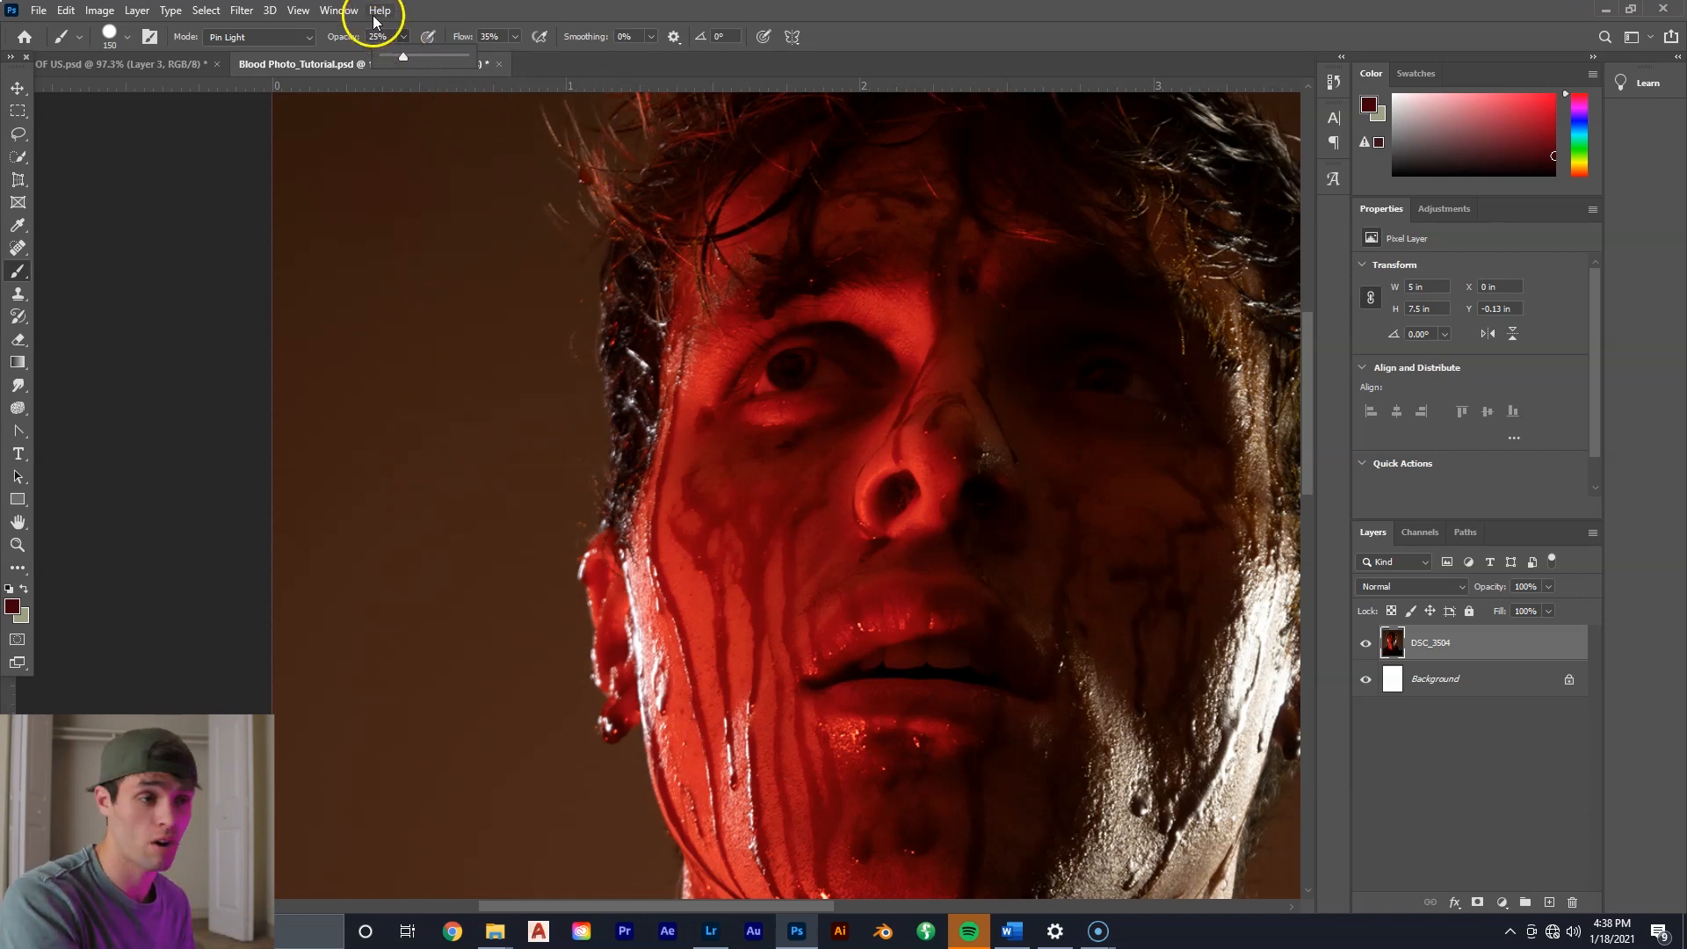
Set the brush to 18% hardness, 35% opacity and Normal blending mode.
{"action": "left_click", "coordinate": [128, 40]}
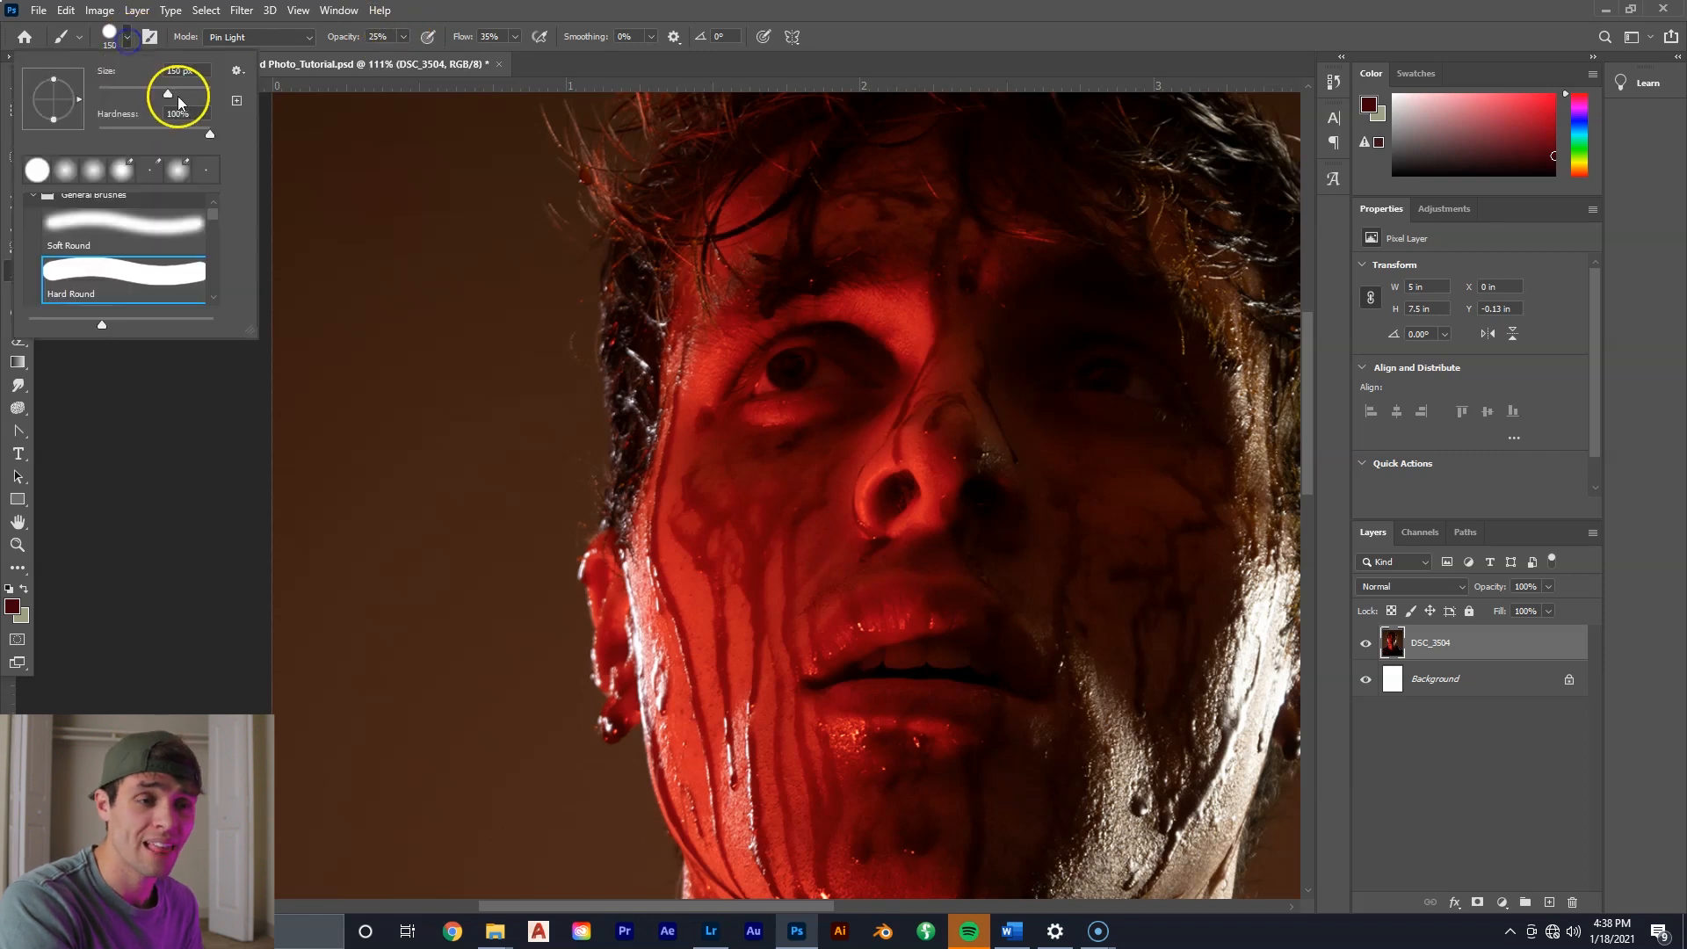
{"action": "left_click_drag", "start_coordinate": [182, 130], "coordinate": [120, 133]}
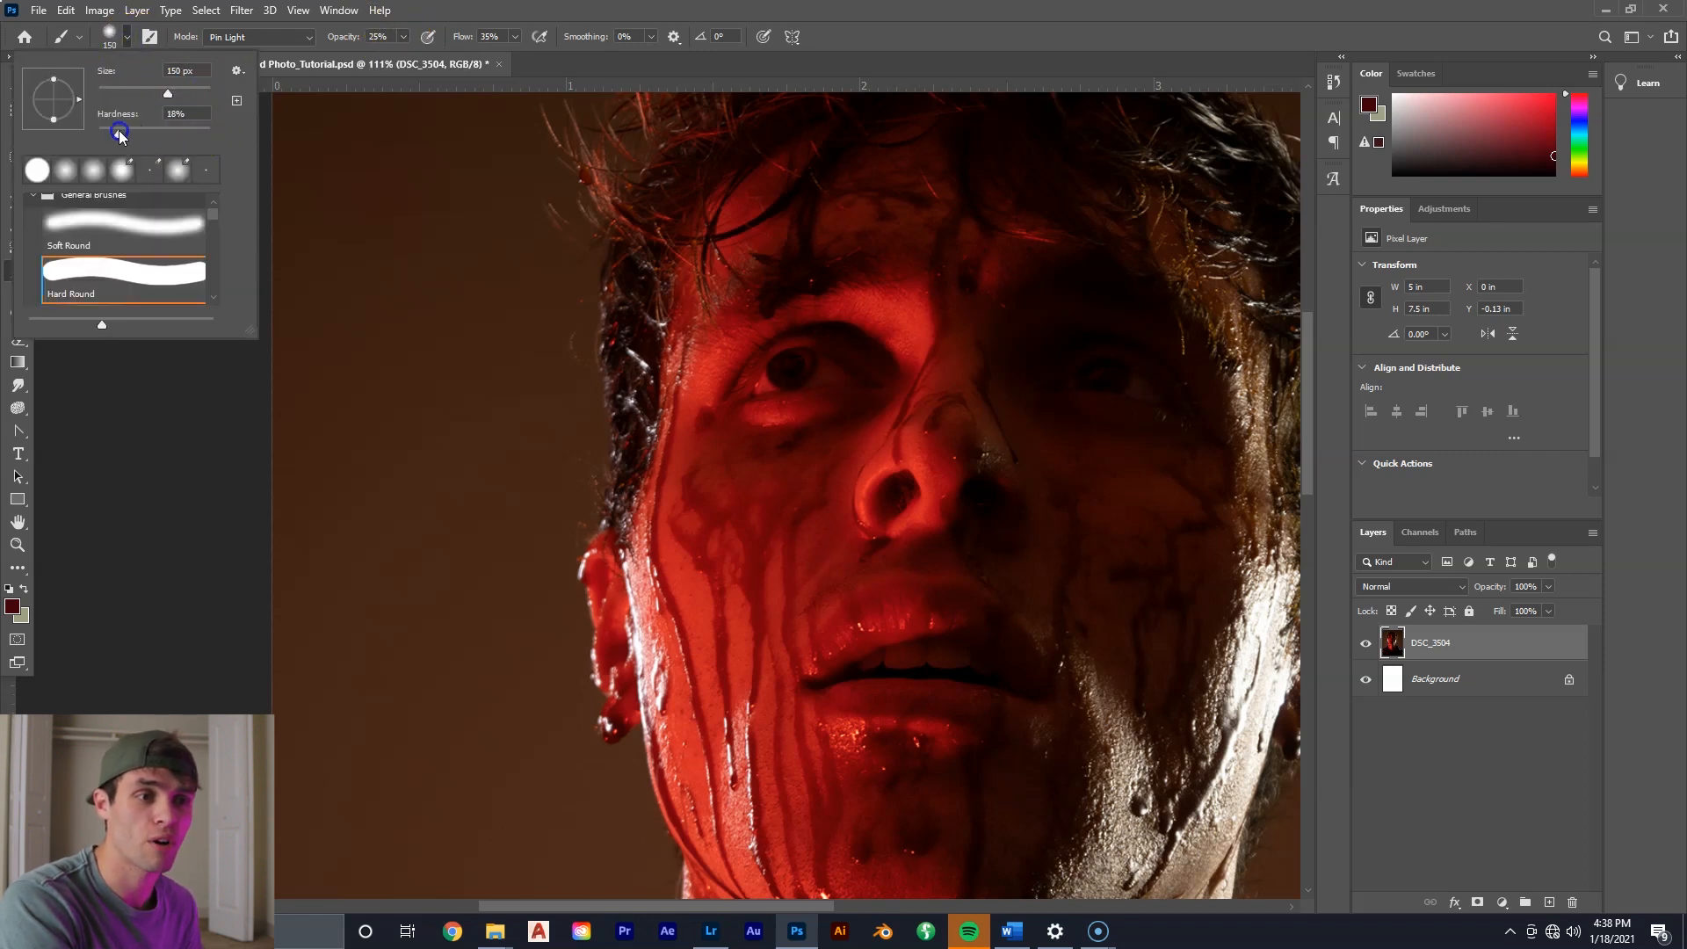
{"action": "left_click", "coordinate": [405, 37]}
{"action": "left_click_drag", "start_coordinate": [390, 36], "coordinate": [362, 39]}
{"action": "type", "text": "35"}
{"action": "left_click", "coordinate": [375, 33]}
{"action": "left_click", "coordinate": [271, 37]}
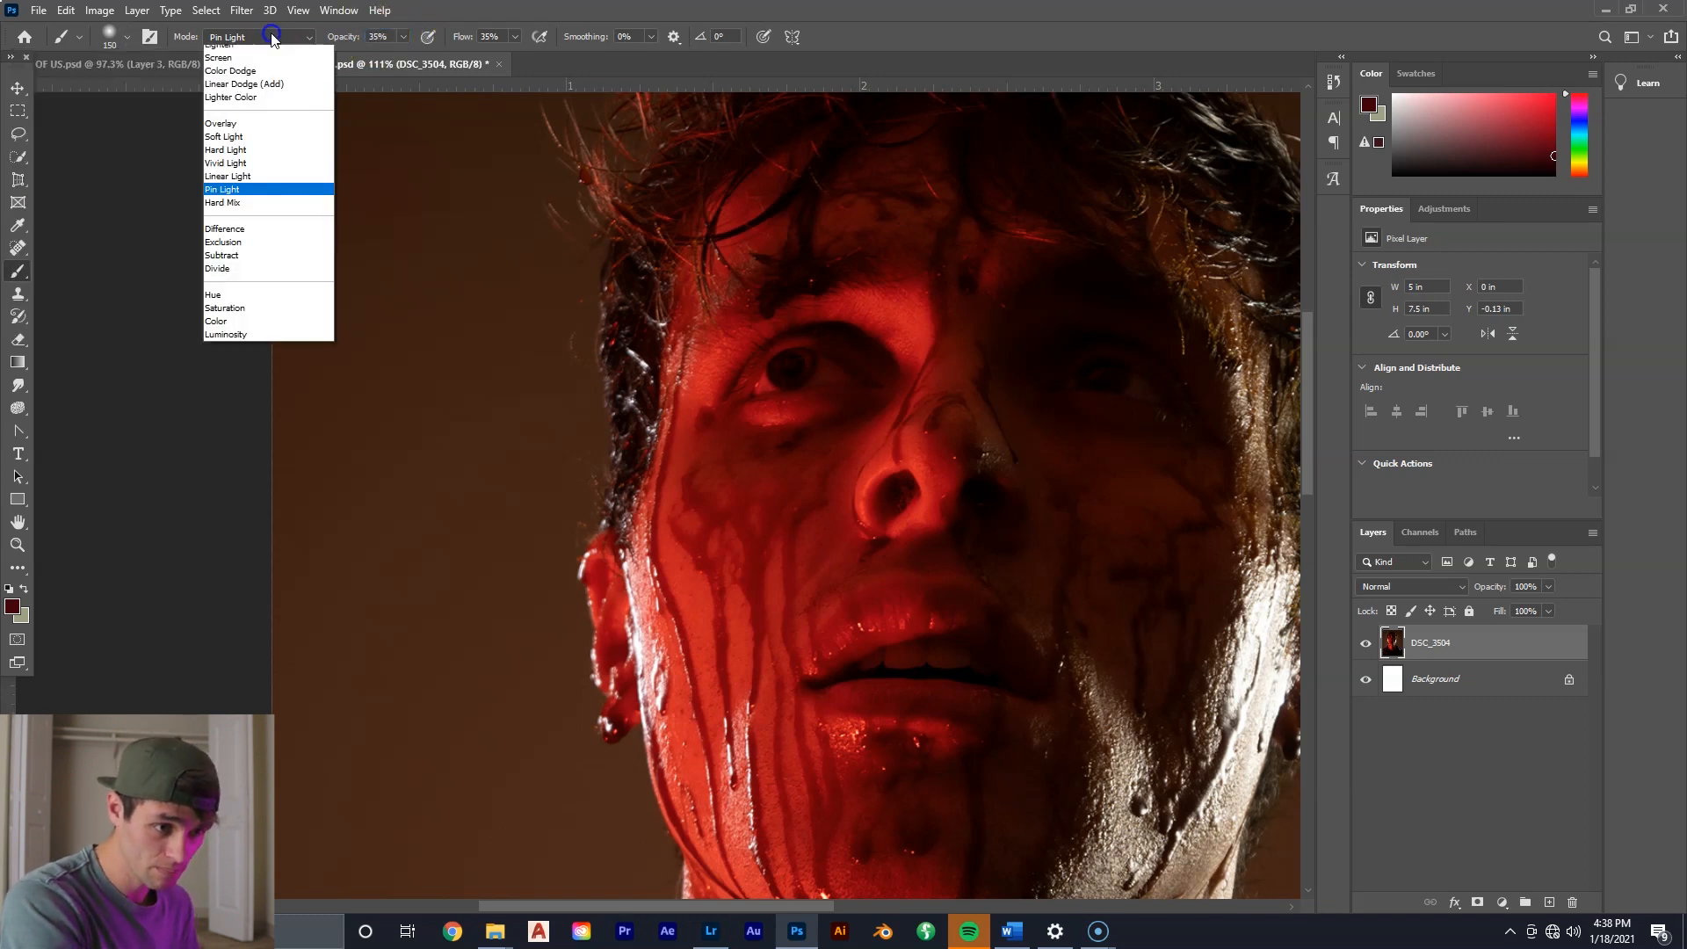
{"action": "left_click", "coordinate": [238, 54]}
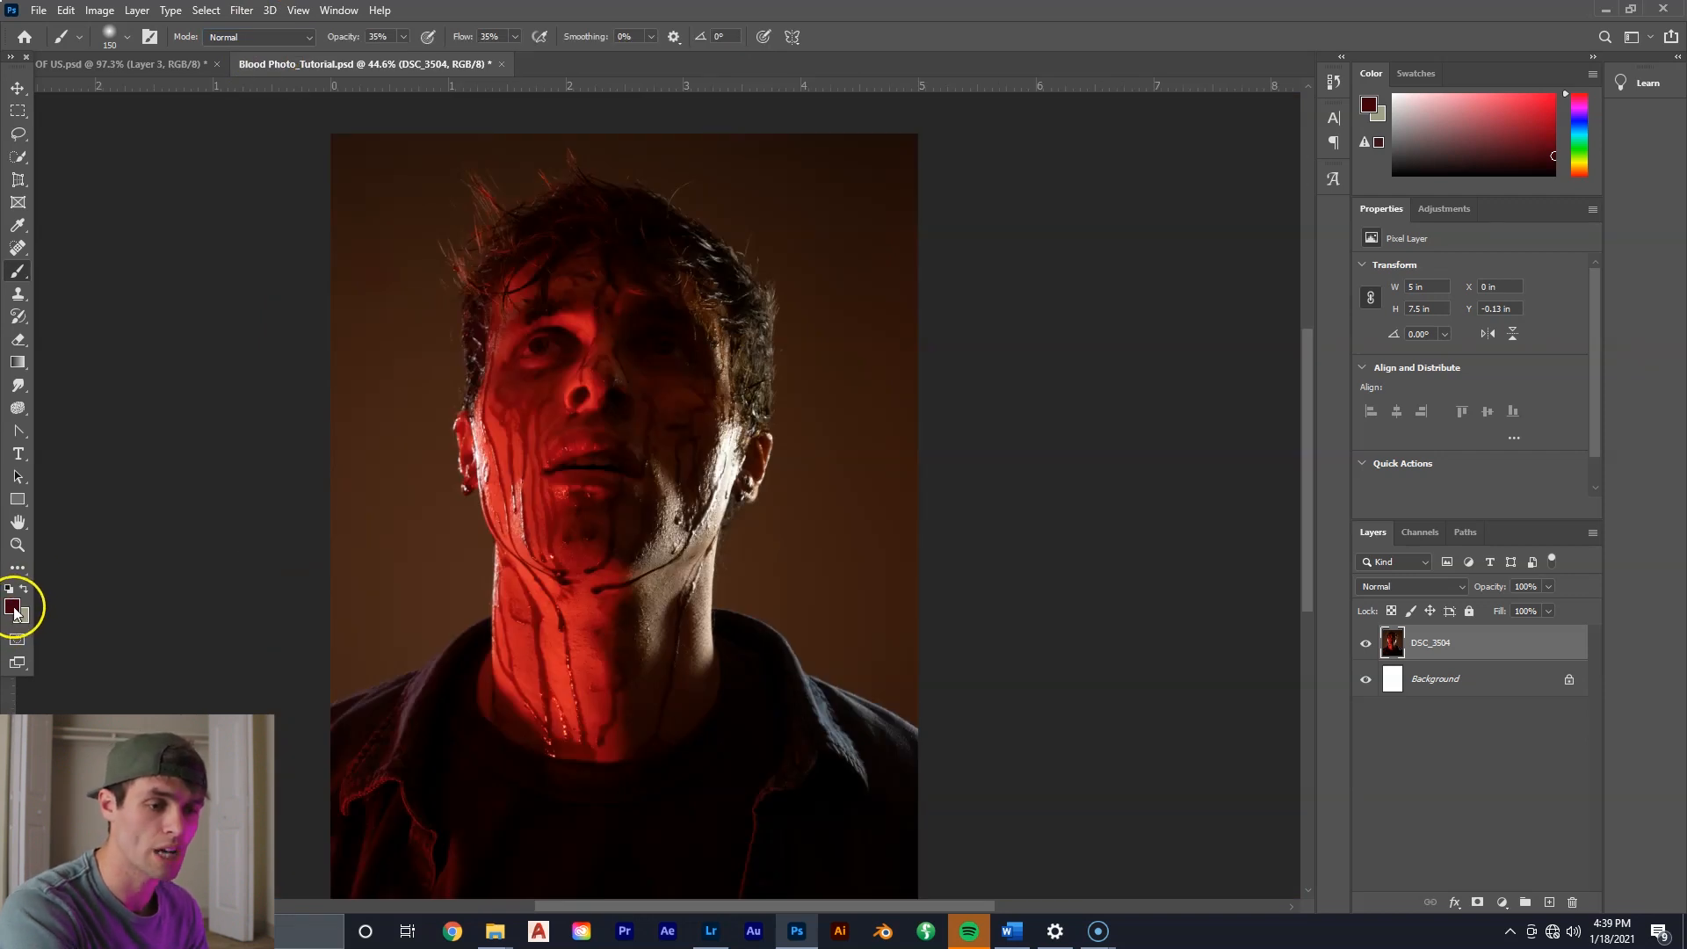
Set the foreground color to the very dark red #380008.
{"action": "left_click", "coordinate": [13, 608]}
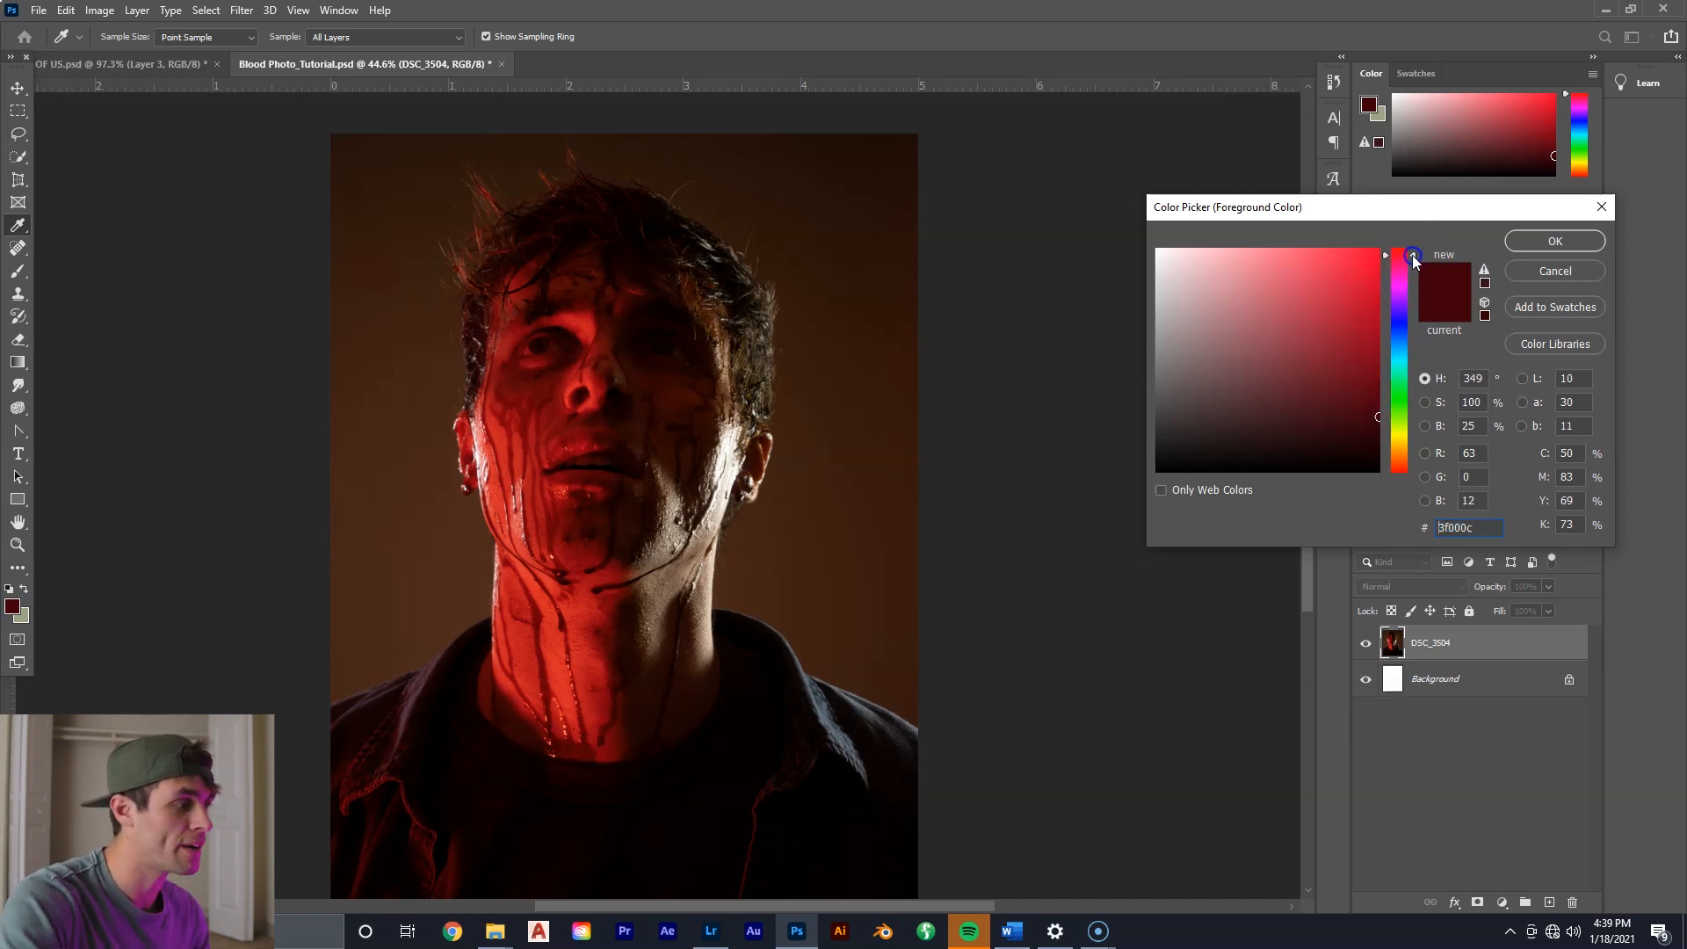
{"action": "left_click", "coordinate": [1378, 412]}
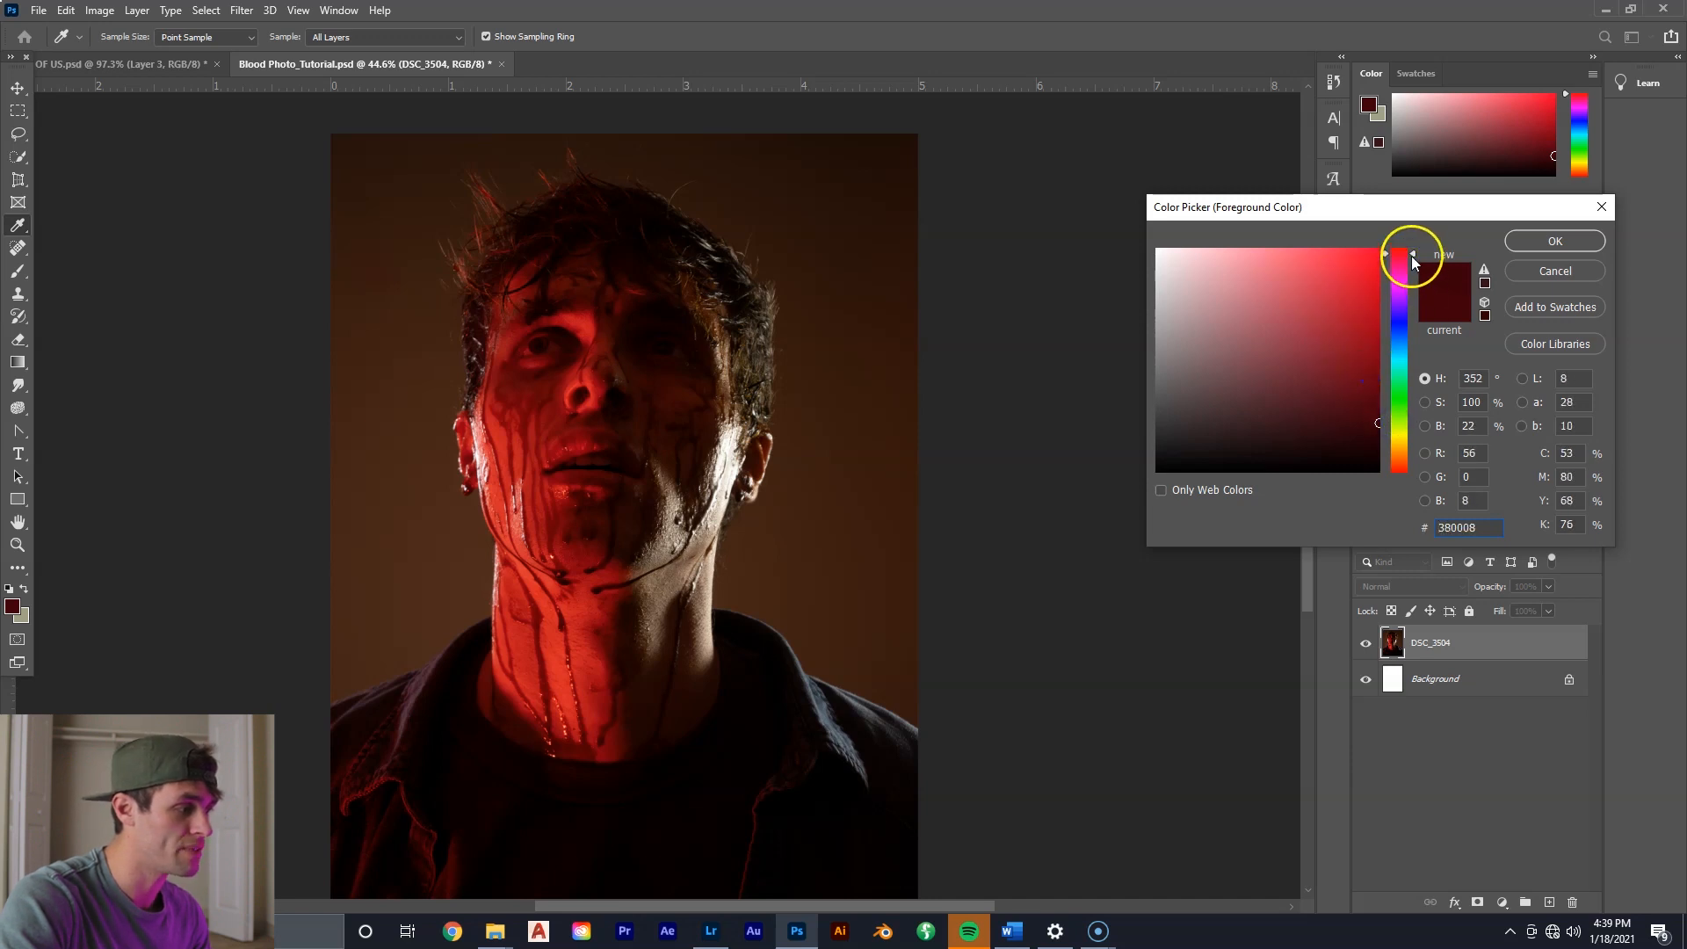
{"action": "left_click", "coordinate": [1552, 245]}
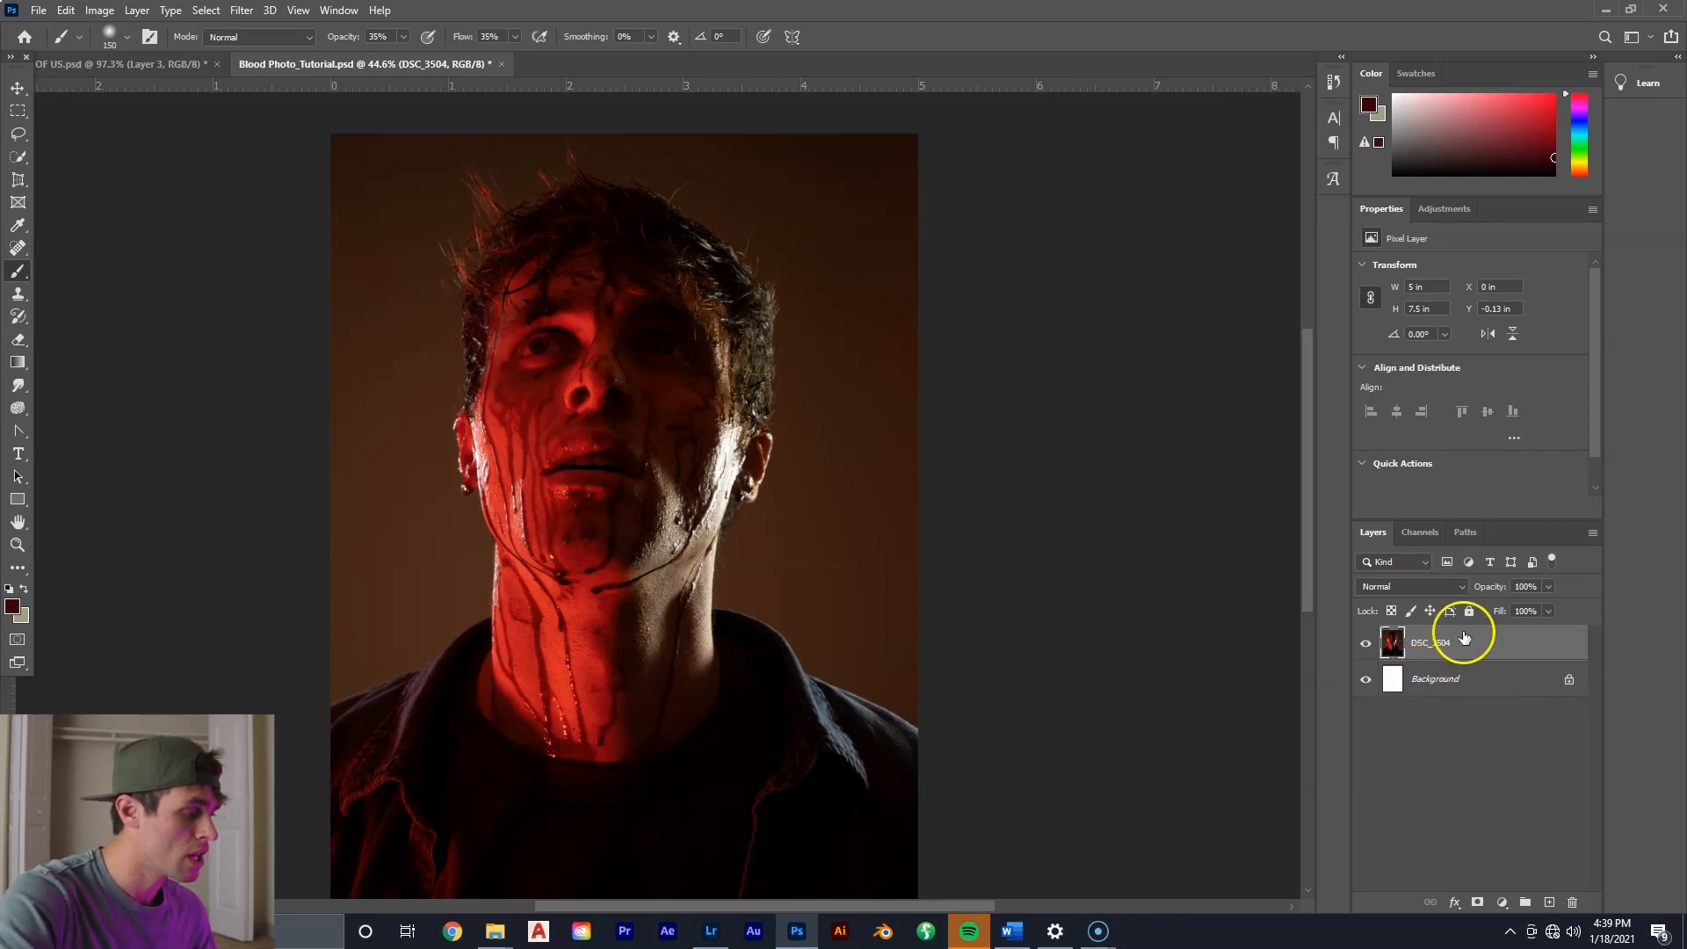
Add a new layer above the DSC_3504 photo layer, name it Bruises and make it the active layer.
{"action": "left_click", "coordinate": [1550, 902]}
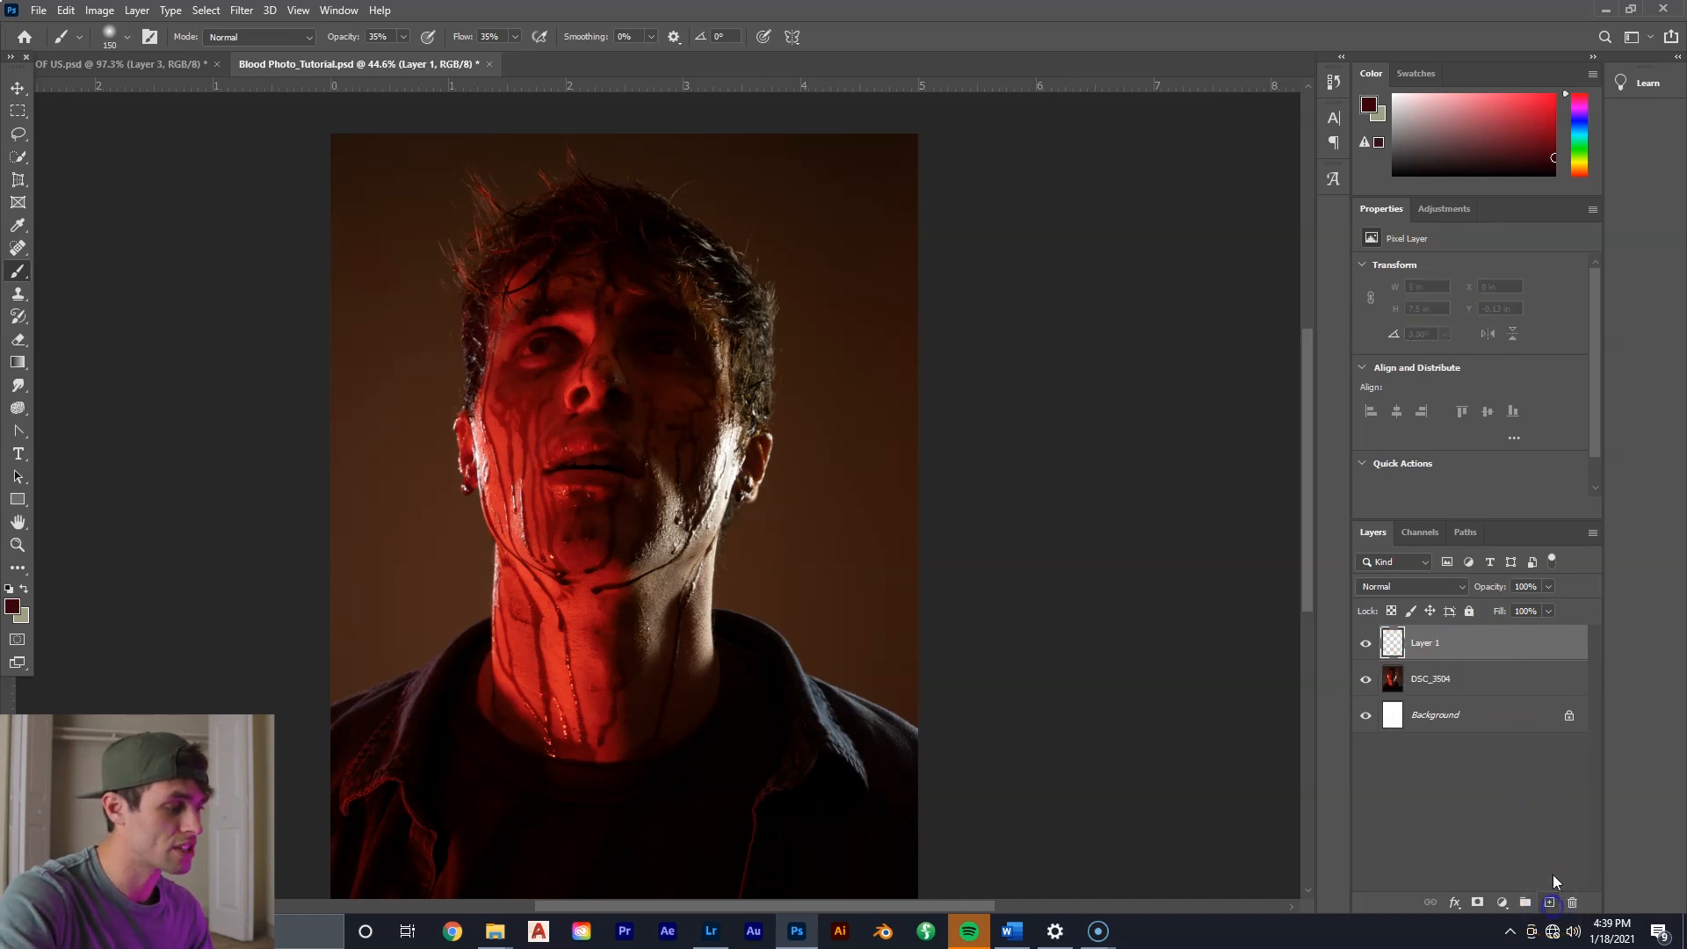
{"action": "right_click", "coordinate": [1431, 648]}
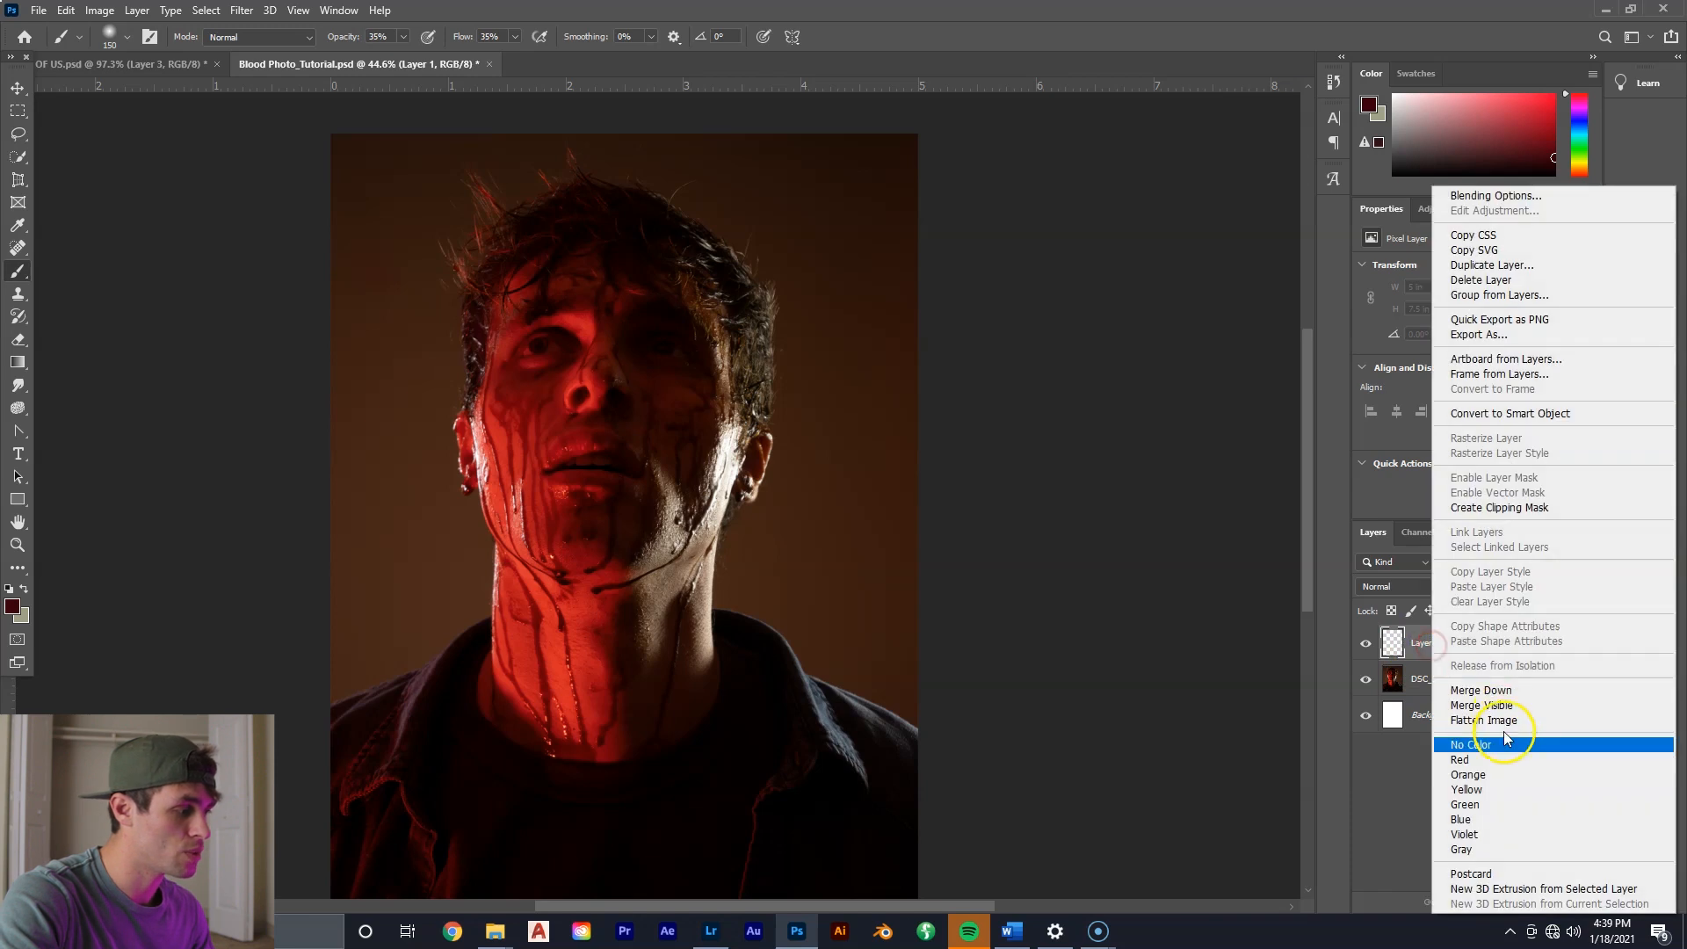
{"action": "left_click", "coordinate": [1417, 648]}
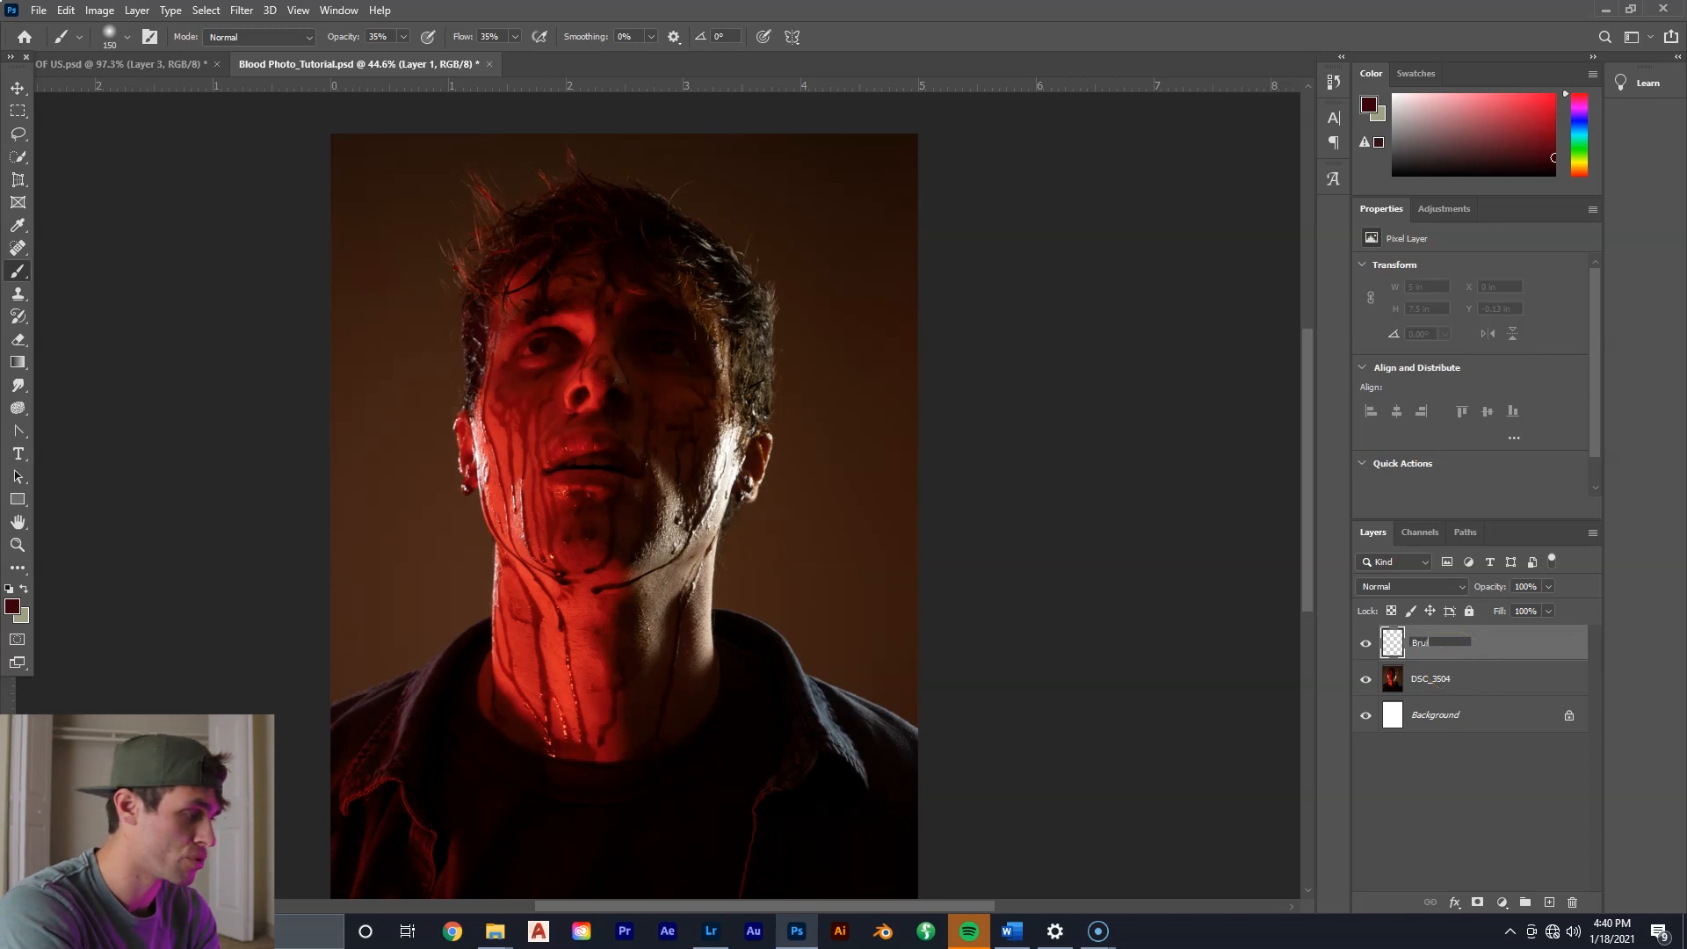
{"action": "type", "text": "ses"}
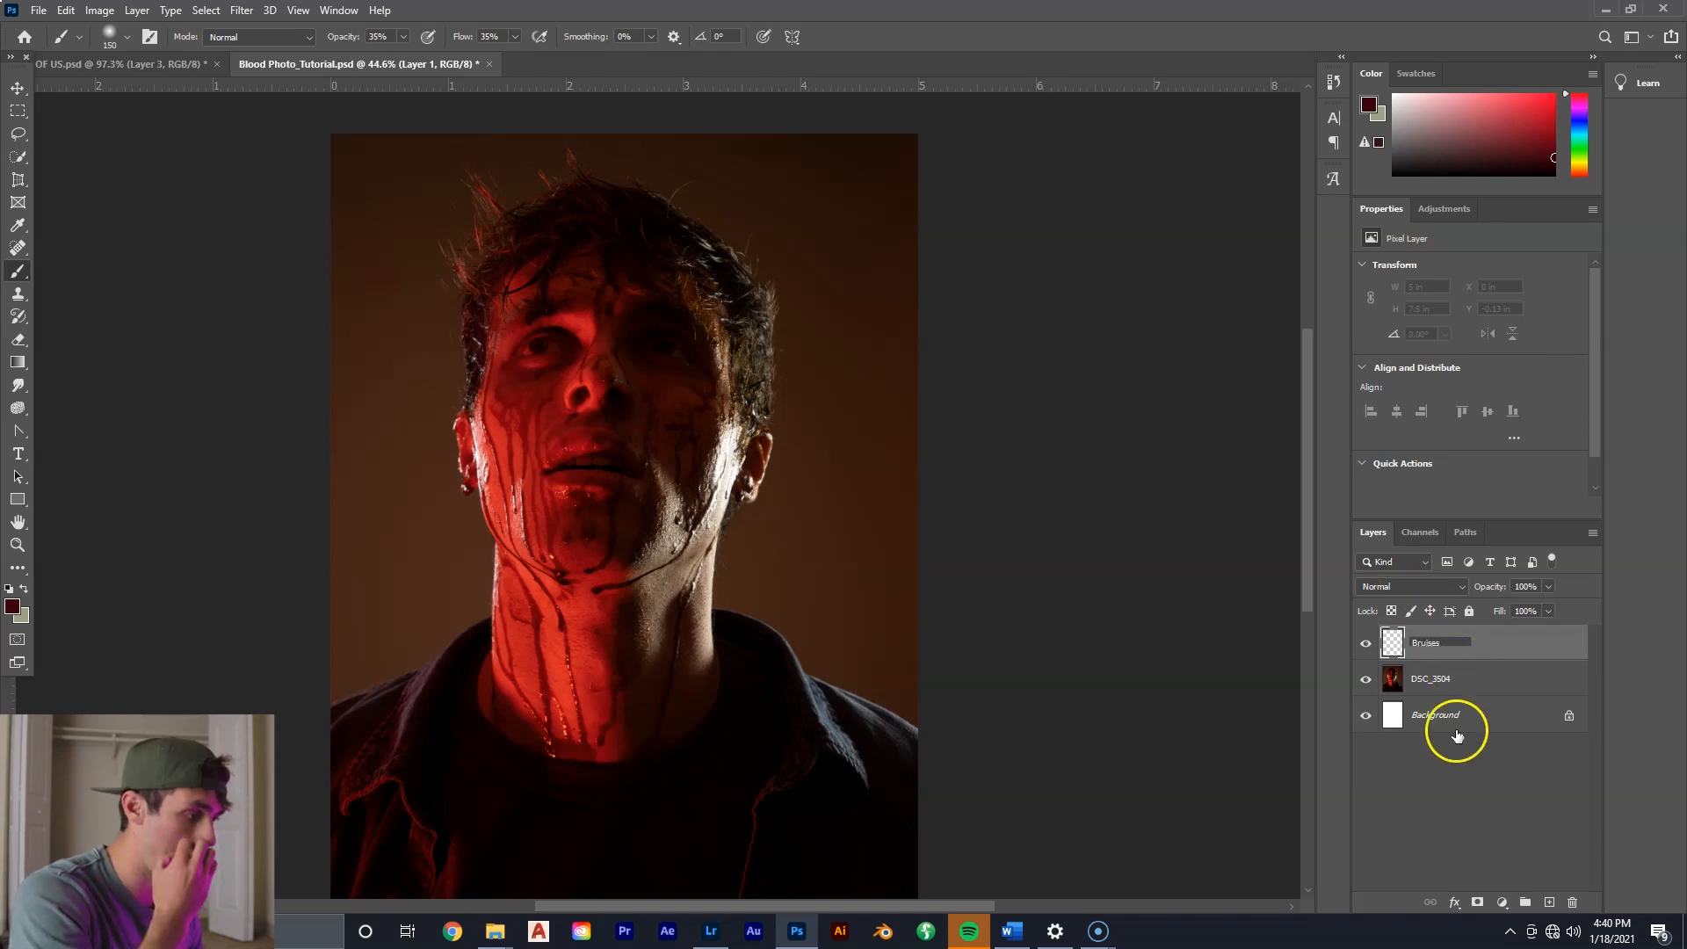
{"action": "left_click", "coordinate": [1487, 780]}
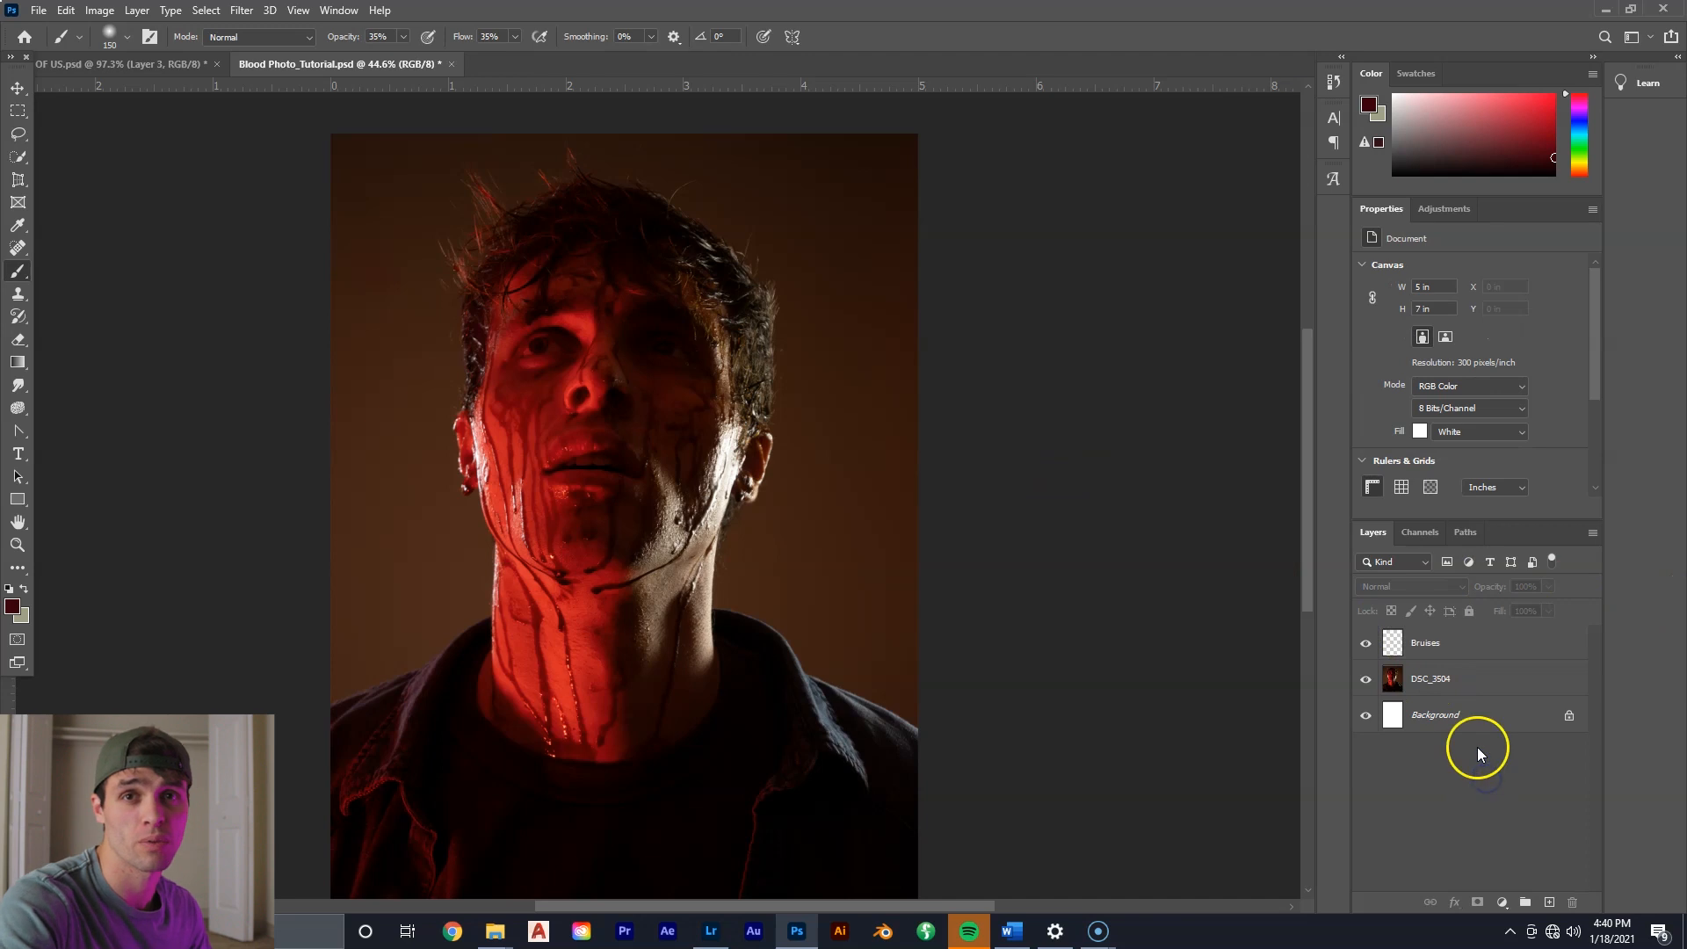
{"action": "left_click", "coordinate": [1451, 648]}
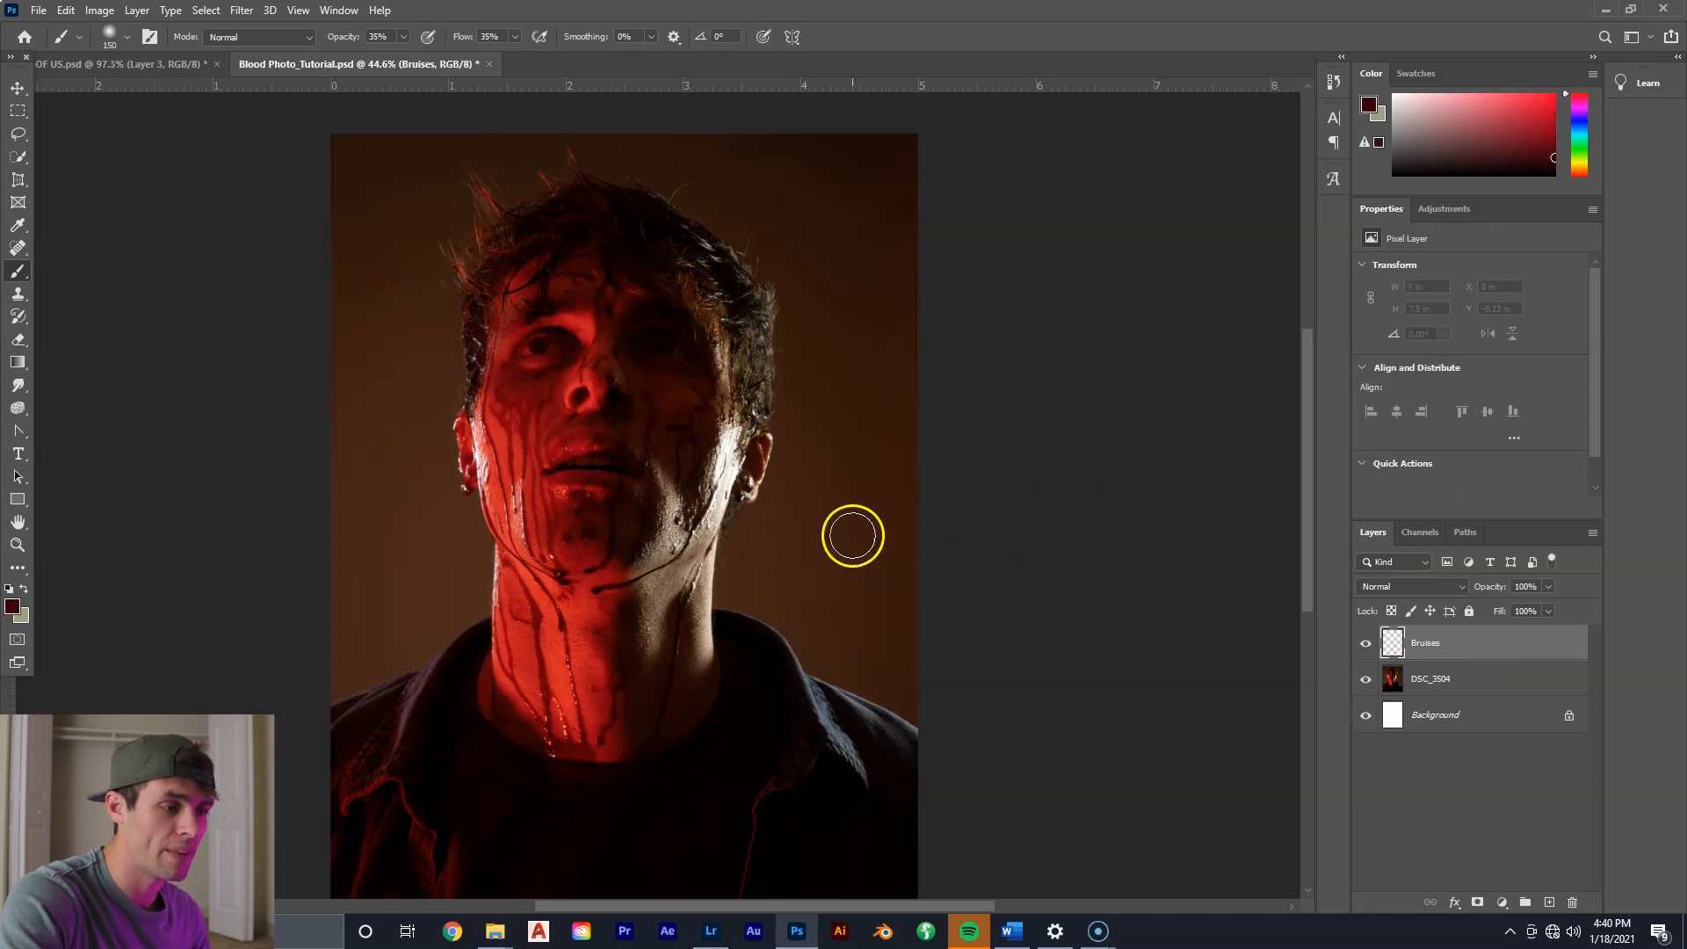
Try dark red strokes across the face and background on the Bruises layer, compare them with the layer hidden, and undo them.
{"action": "mouse_move", "coordinate": [527, 418]}
{"action": "left_mouse_down"}
{"action": "mouse_move", "coordinate": [559, 505]}
{"action": "mouse_move", "coordinate": [519, 524]}
{"action": "mouse_move", "coordinate": [480, 415]}
{"action": "mouse_move", "coordinate": [519, 536]}
{"action": "mouse_move", "coordinate": [471, 374]}
{"action": "mouse_move", "coordinate": [530, 565]}
{"action": "mouse_move", "coordinate": [407, 356]}
{"action": "mouse_move", "coordinate": [601, 542]}
{"action": "mouse_move", "coordinate": [554, 446]}
{"action": "mouse_move", "coordinate": [609, 412]}
{"action": "mouse_move", "coordinate": [636, 474]}
{"action": "left_mouse_up"}
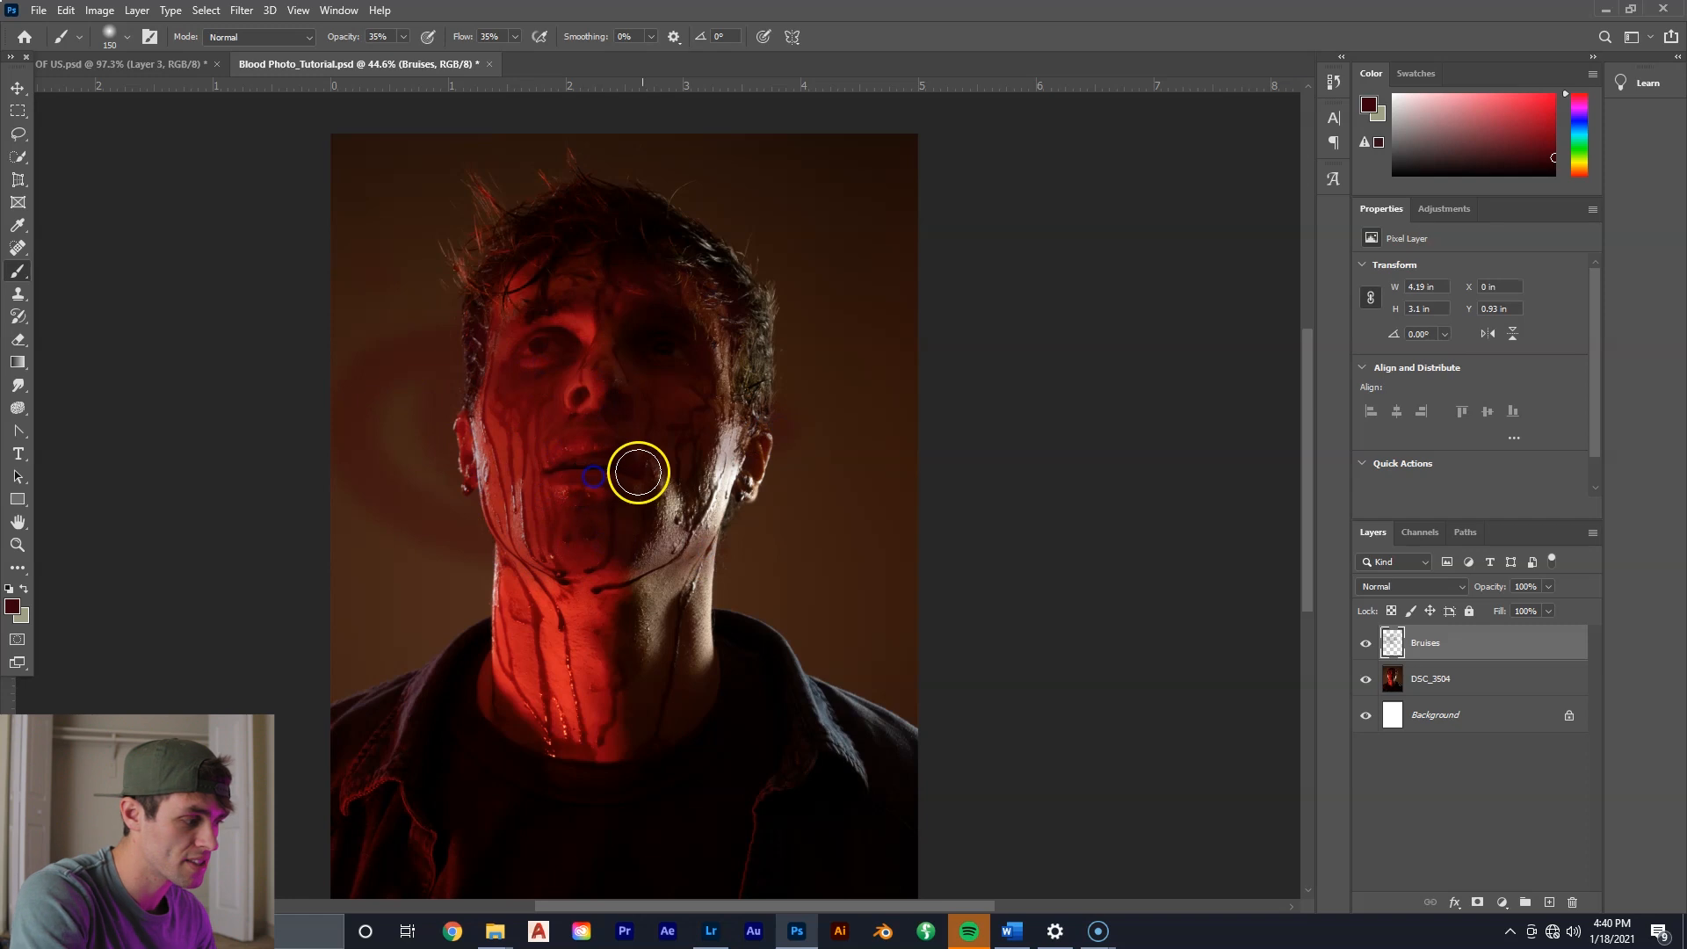
{"action": "left_click", "coordinate": [1368, 646]}
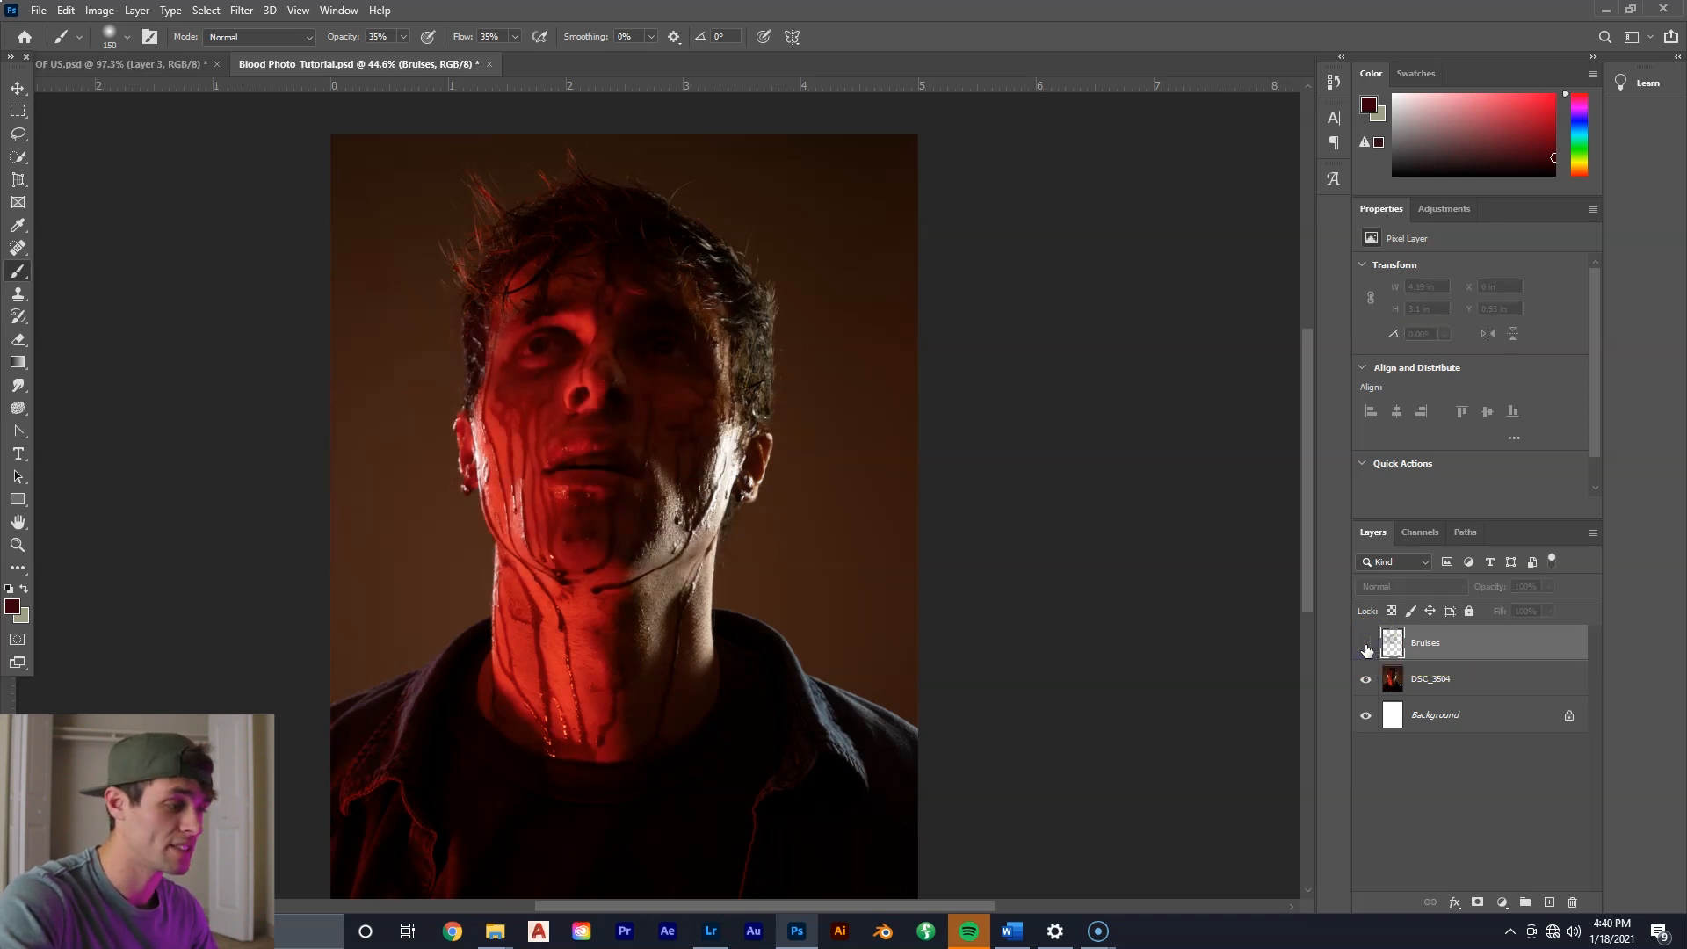
{"action": "left_click", "coordinate": [1366, 646]}
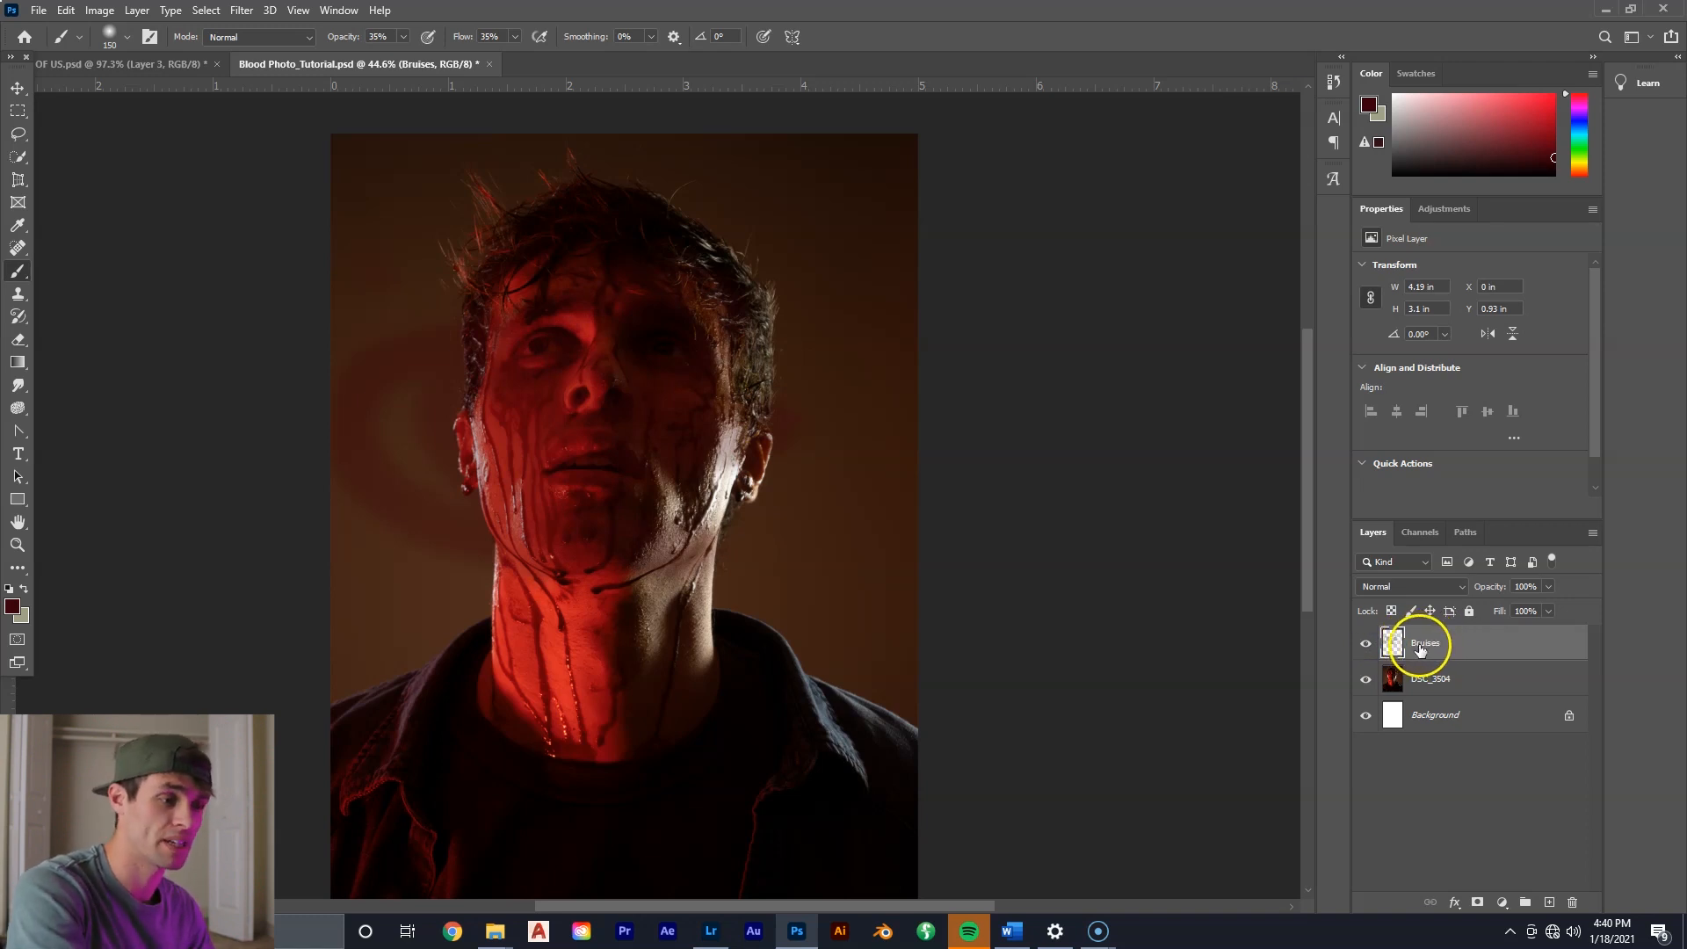
{"action": "key", "text": "ctrl+z"}
{"action": "key", "text": "ctrl+z"}
{"action": "key", "text": "ctrl+z"}
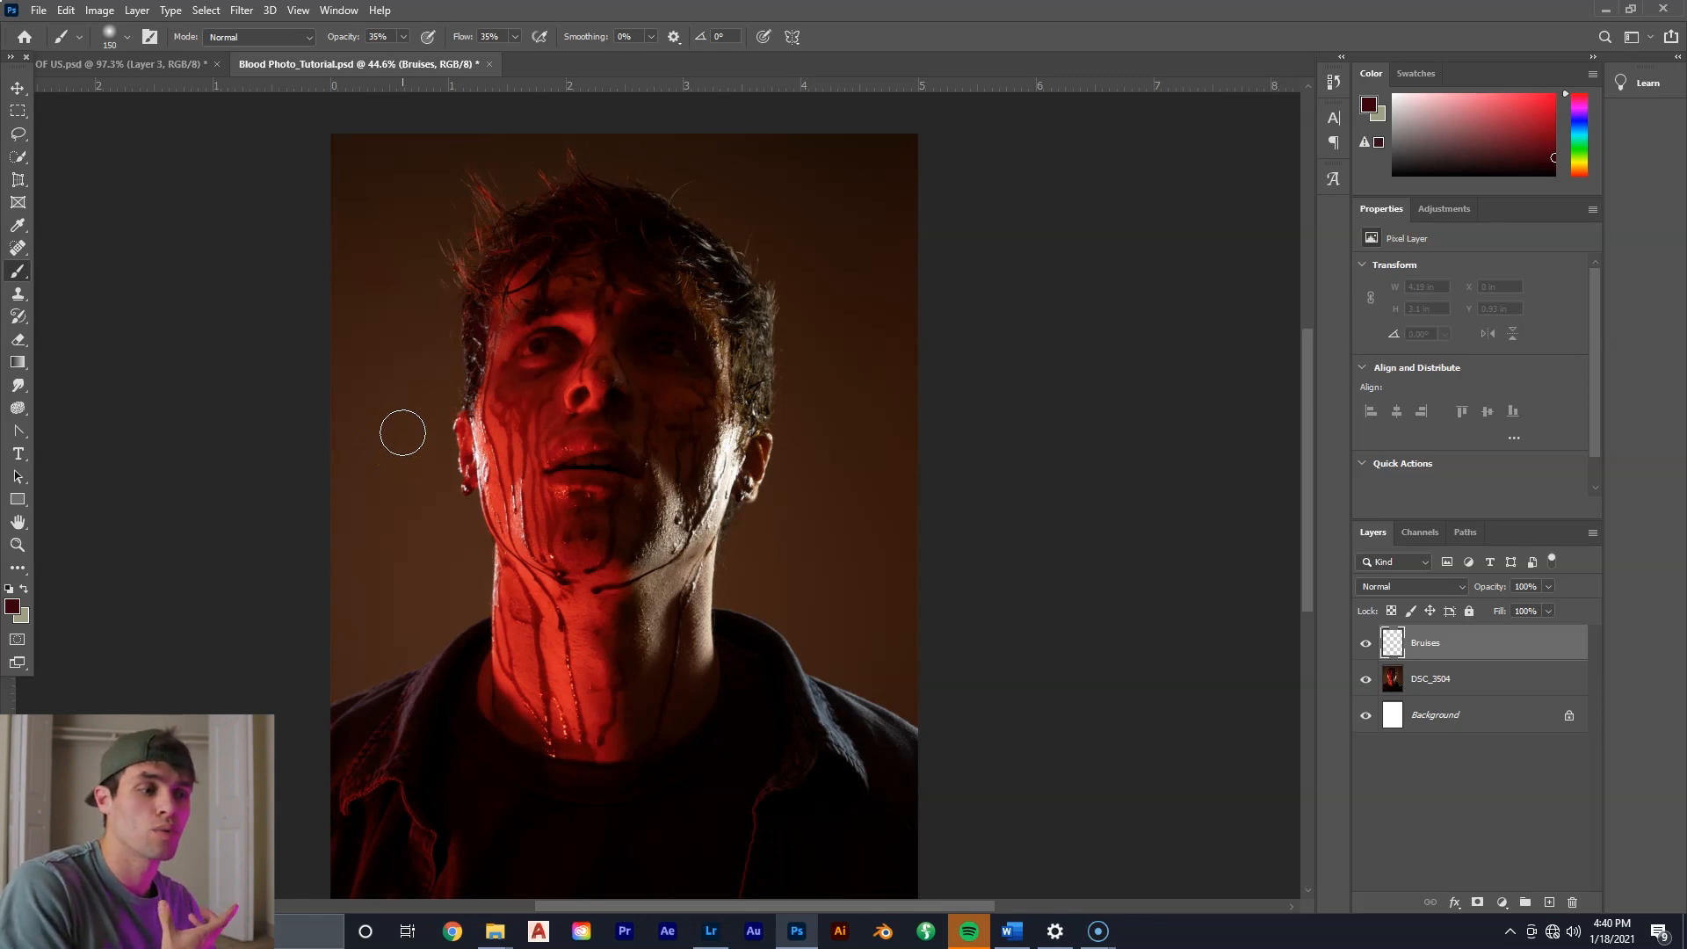
Set the brush size to 200 px and paint dark red over the brightly lit cheek on the Bruises layer.
{"action": "mouse_move", "coordinate": [841, 445]}
{"action": "left_mouse_down"}
{"action": "mouse_move", "coordinate": [720, 494]}
{"action": "mouse_move", "coordinate": [748, 434]}
{"action": "mouse_move", "coordinate": [730, 476]}
{"action": "mouse_move", "coordinate": [724, 428]}
{"action": "mouse_move", "coordinate": [686, 455]}
{"action": "left_mouse_up"}
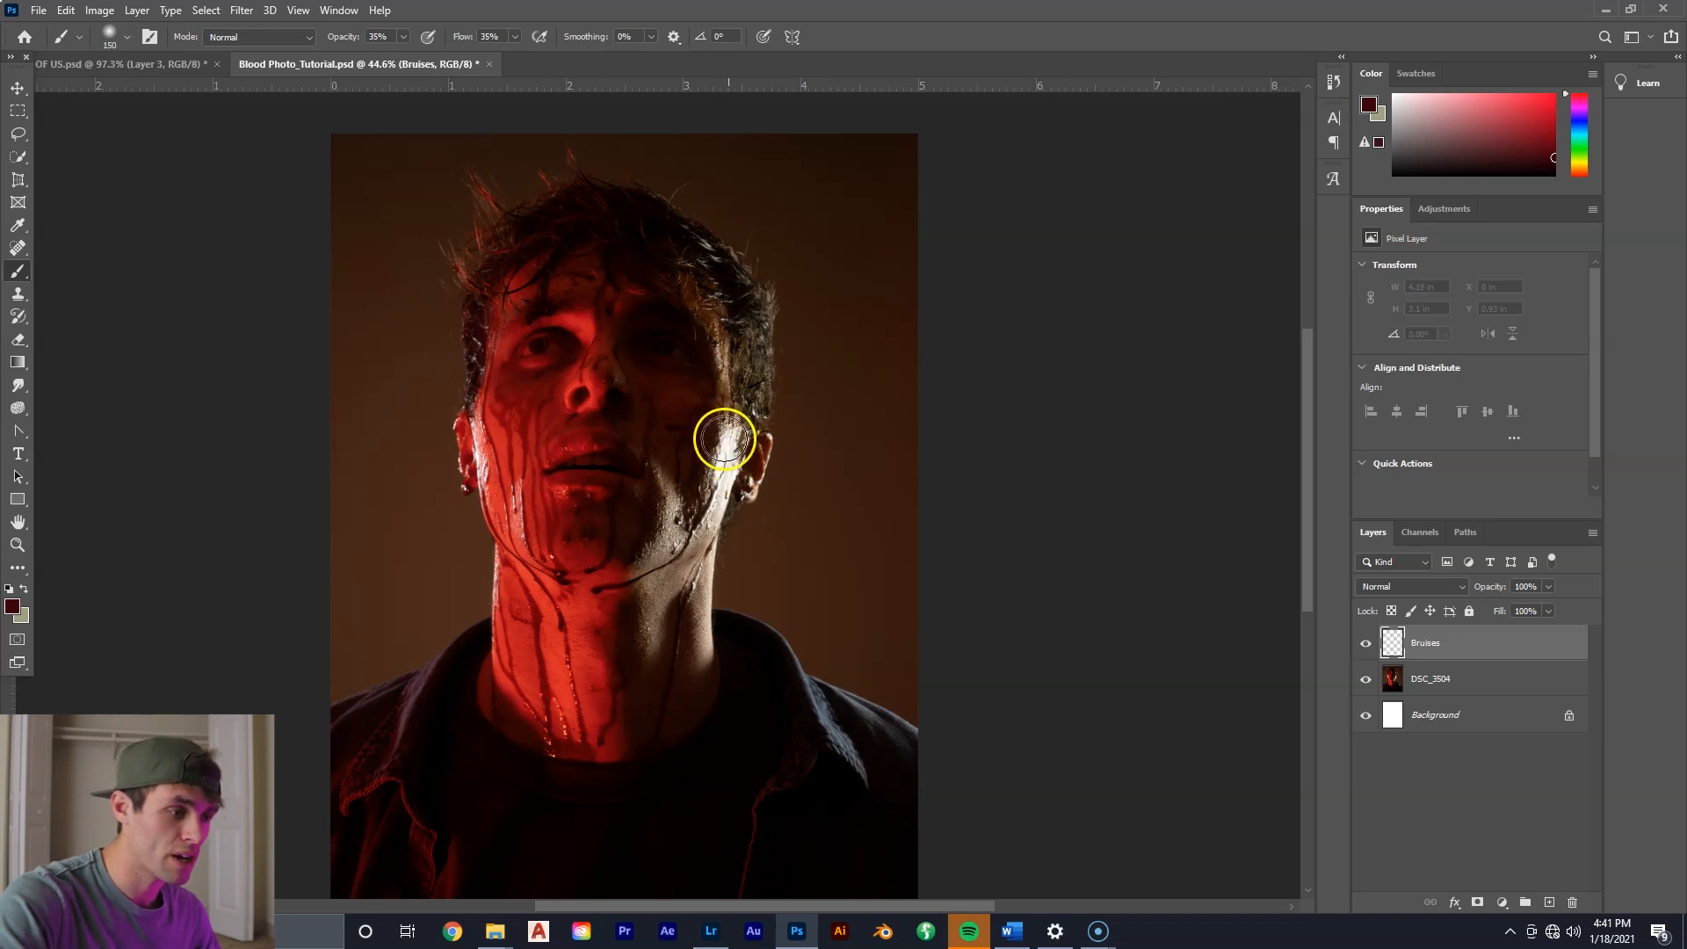
{"action": "left_click", "coordinate": [127, 38]}
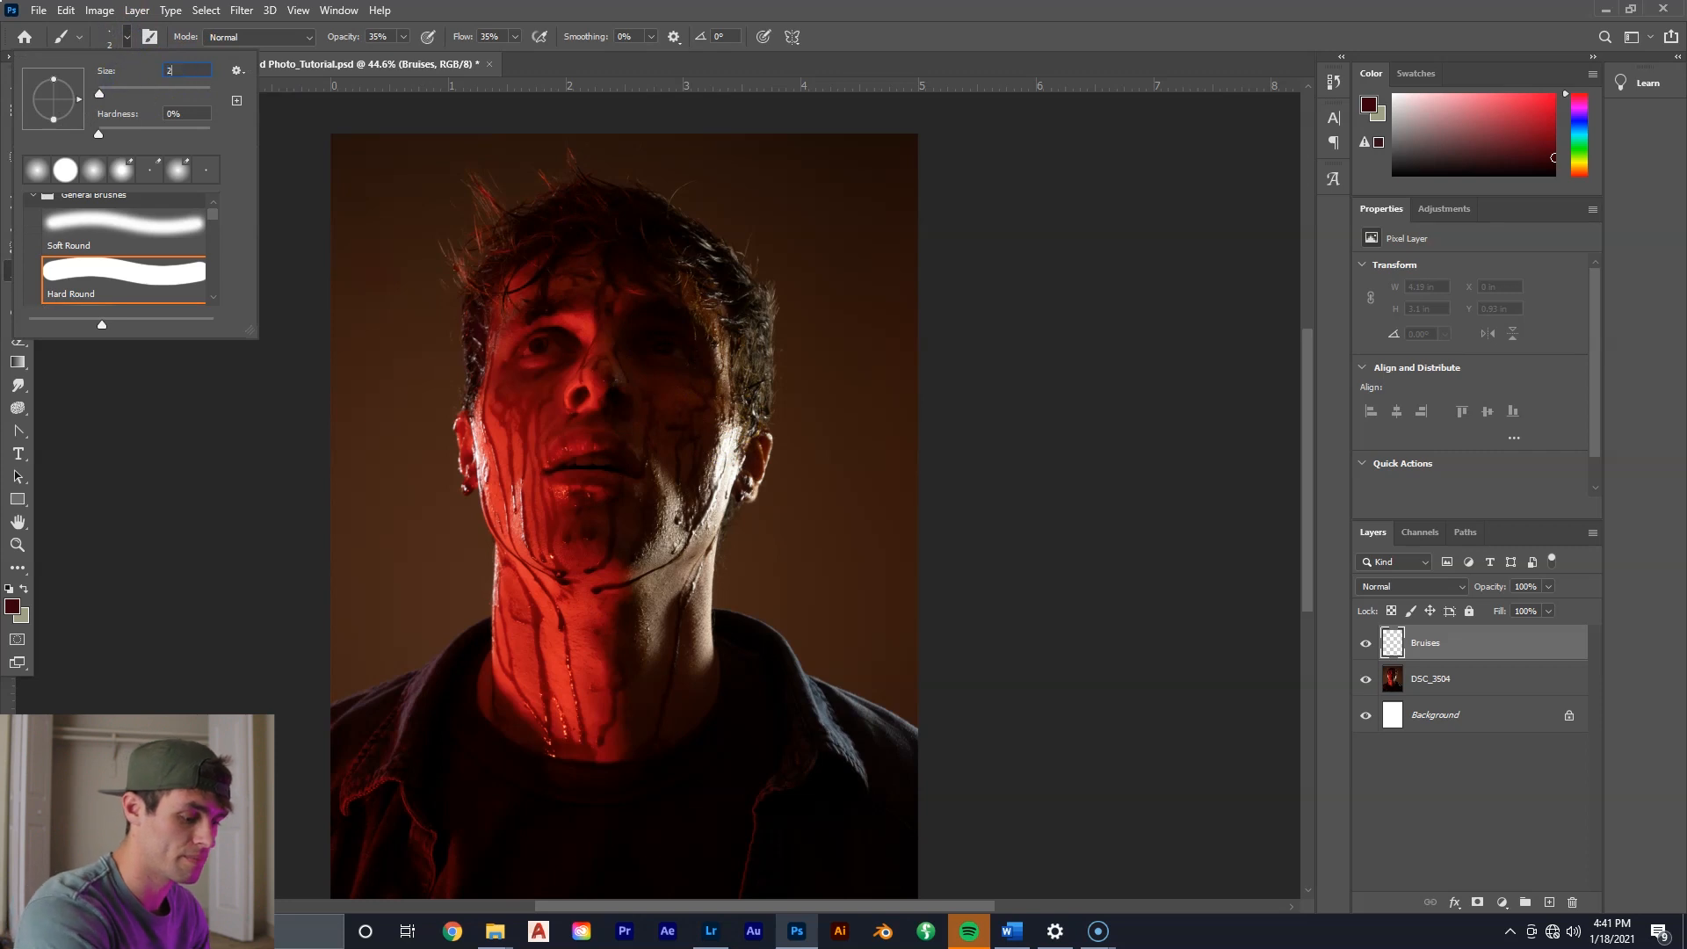
{"action": "key", "text": "Return"}
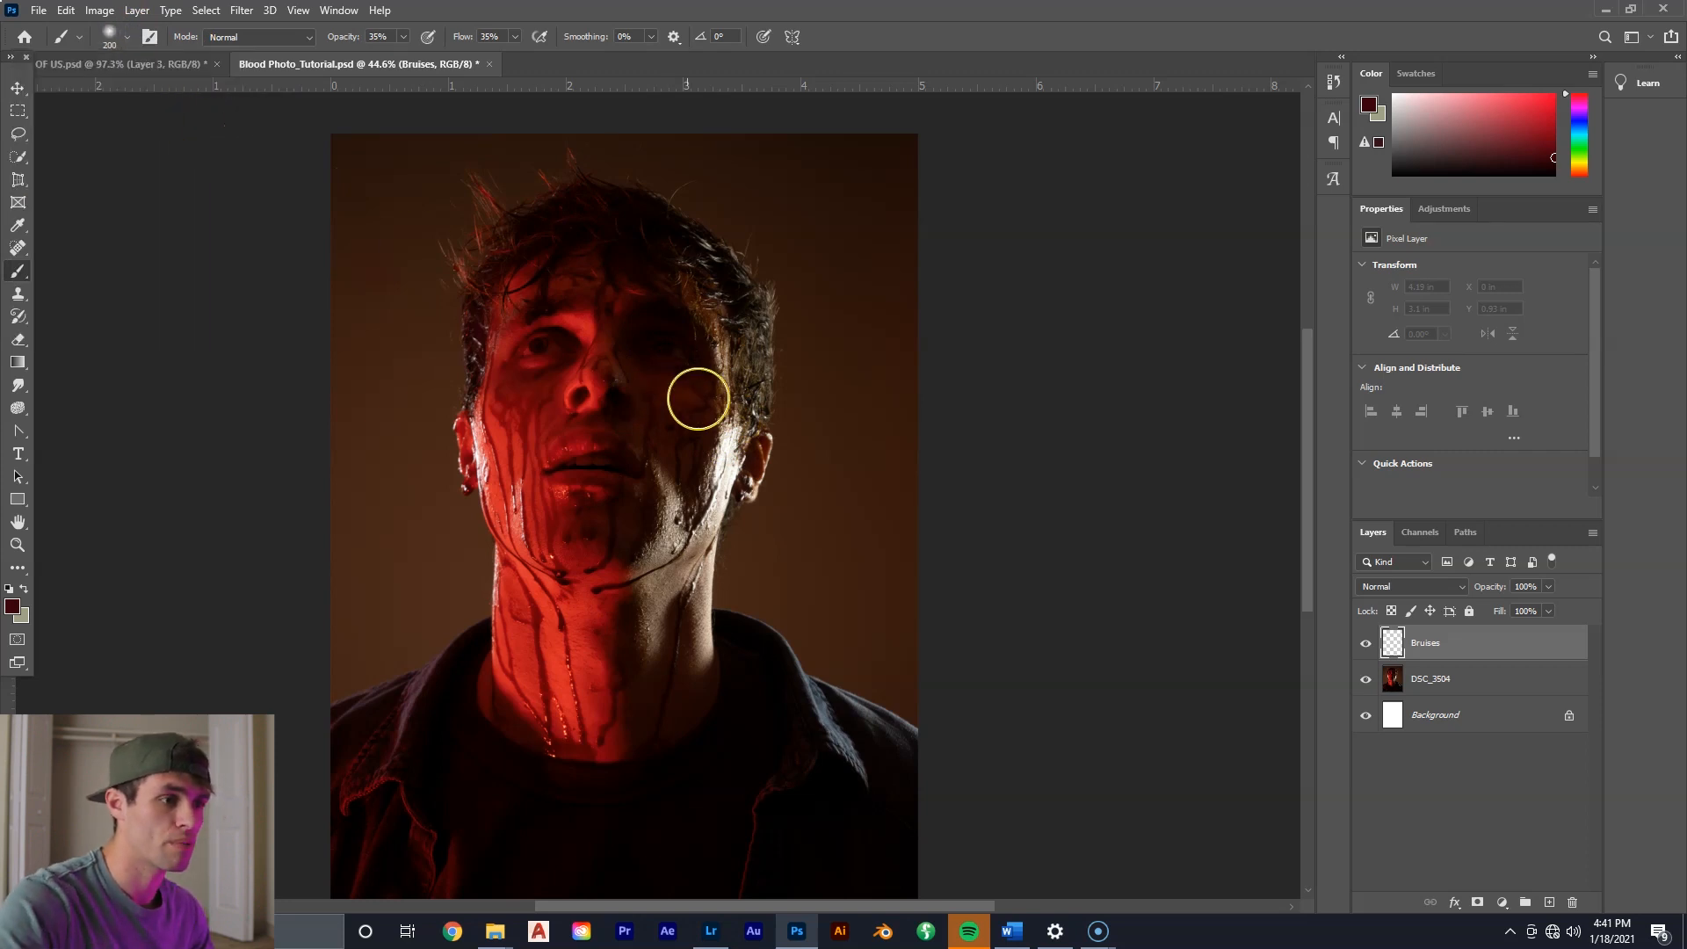
{"action": "mouse_move", "coordinate": [734, 414]}
{"action": "left_mouse_down"}
{"action": "mouse_move", "coordinate": [692, 515]}
{"action": "mouse_move", "coordinate": [646, 545]}
{"action": "mouse_move", "coordinate": [695, 449]}
{"action": "mouse_move", "coordinate": [746, 493]}
{"action": "mouse_move", "coordinate": [662, 489]}
{"action": "mouse_move", "coordinate": [662, 463]}
{"action": "mouse_move", "coordinate": [702, 442]}
{"action": "left_mouse_up"}
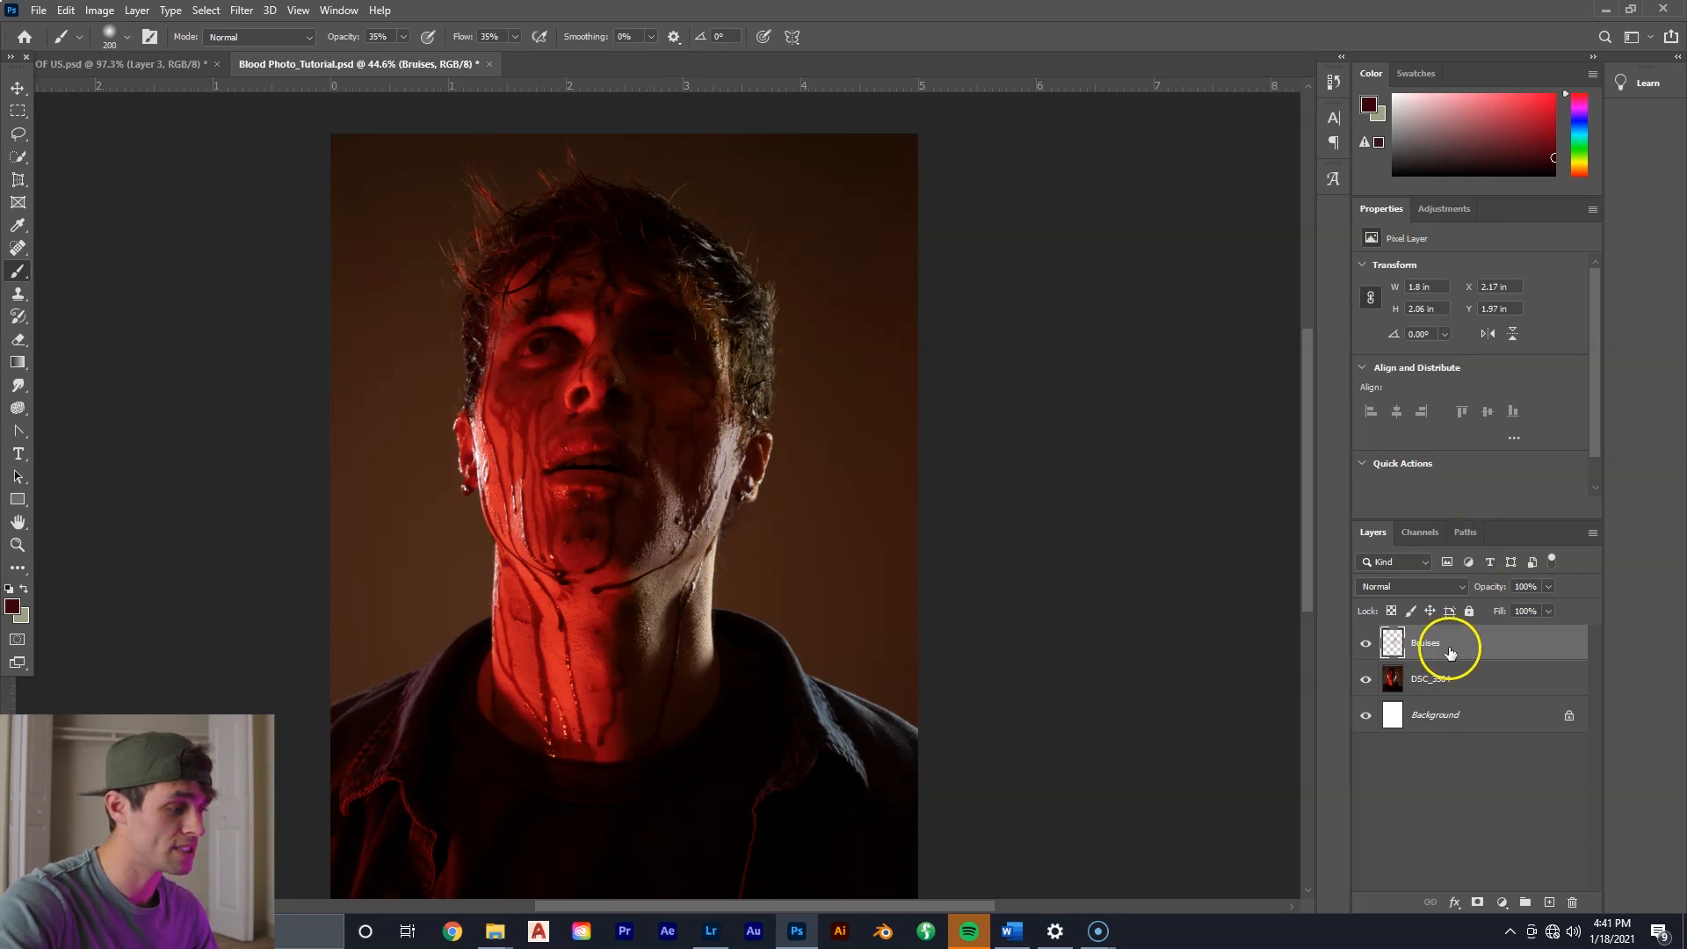
Set the Bruises layer's blend mode to Hard Light, comparing it with the other blend modes.
{"action": "left_click", "coordinate": [1446, 590]}
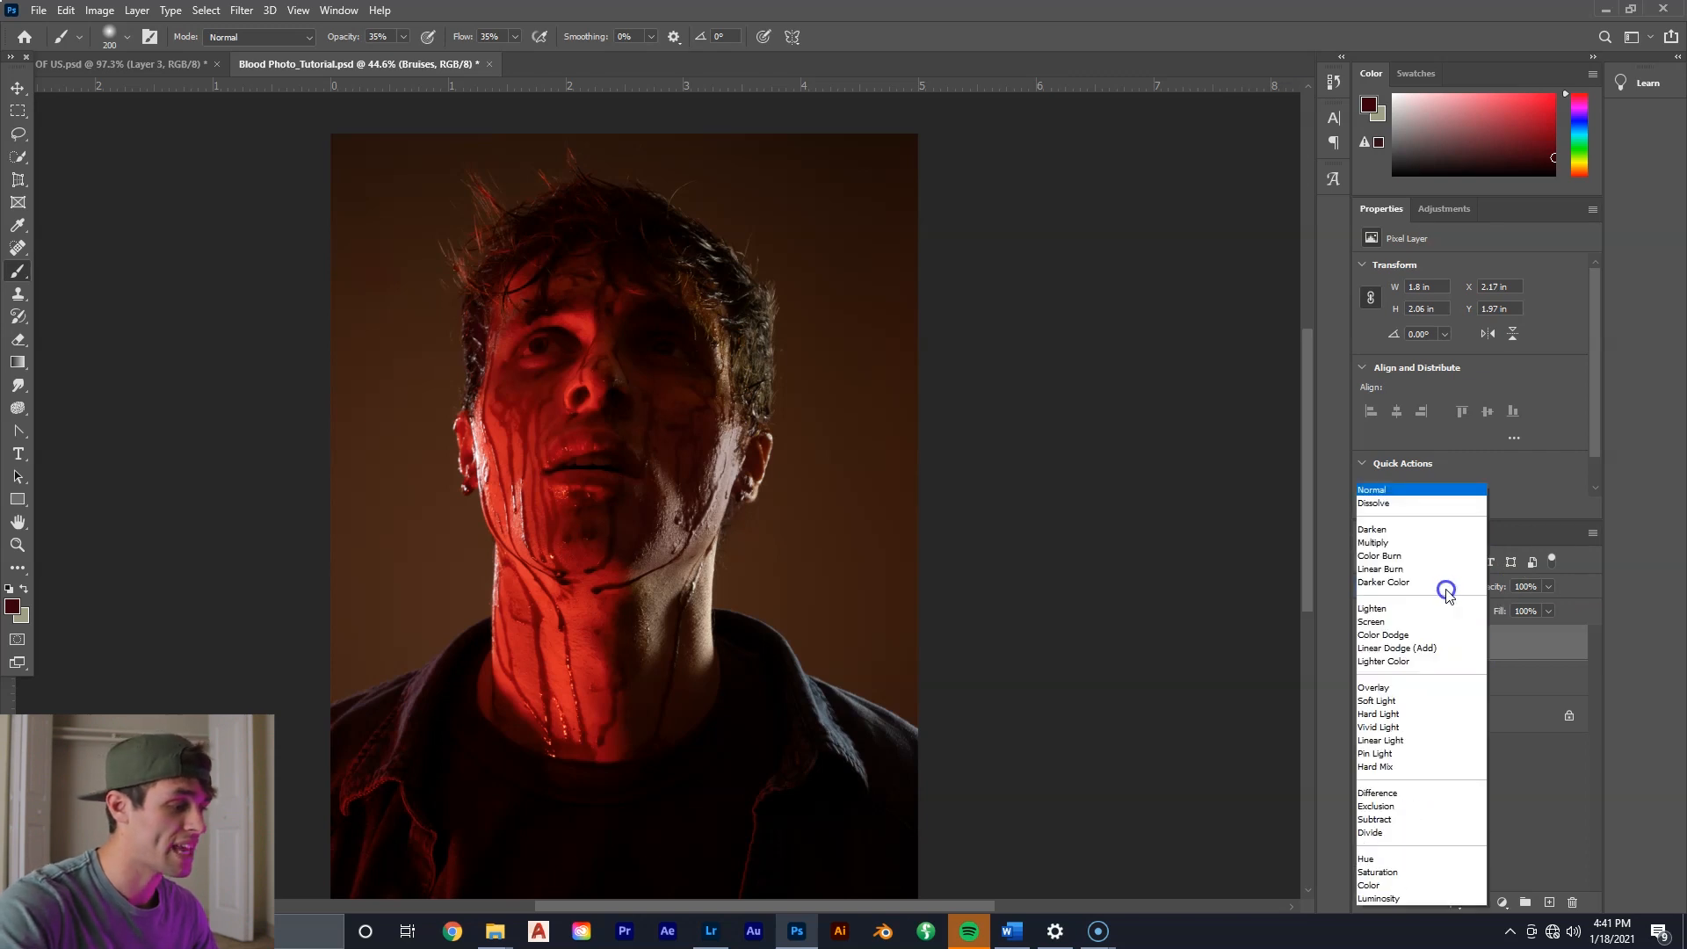
{"action": "left_click", "coordinate": [1418, 715]}
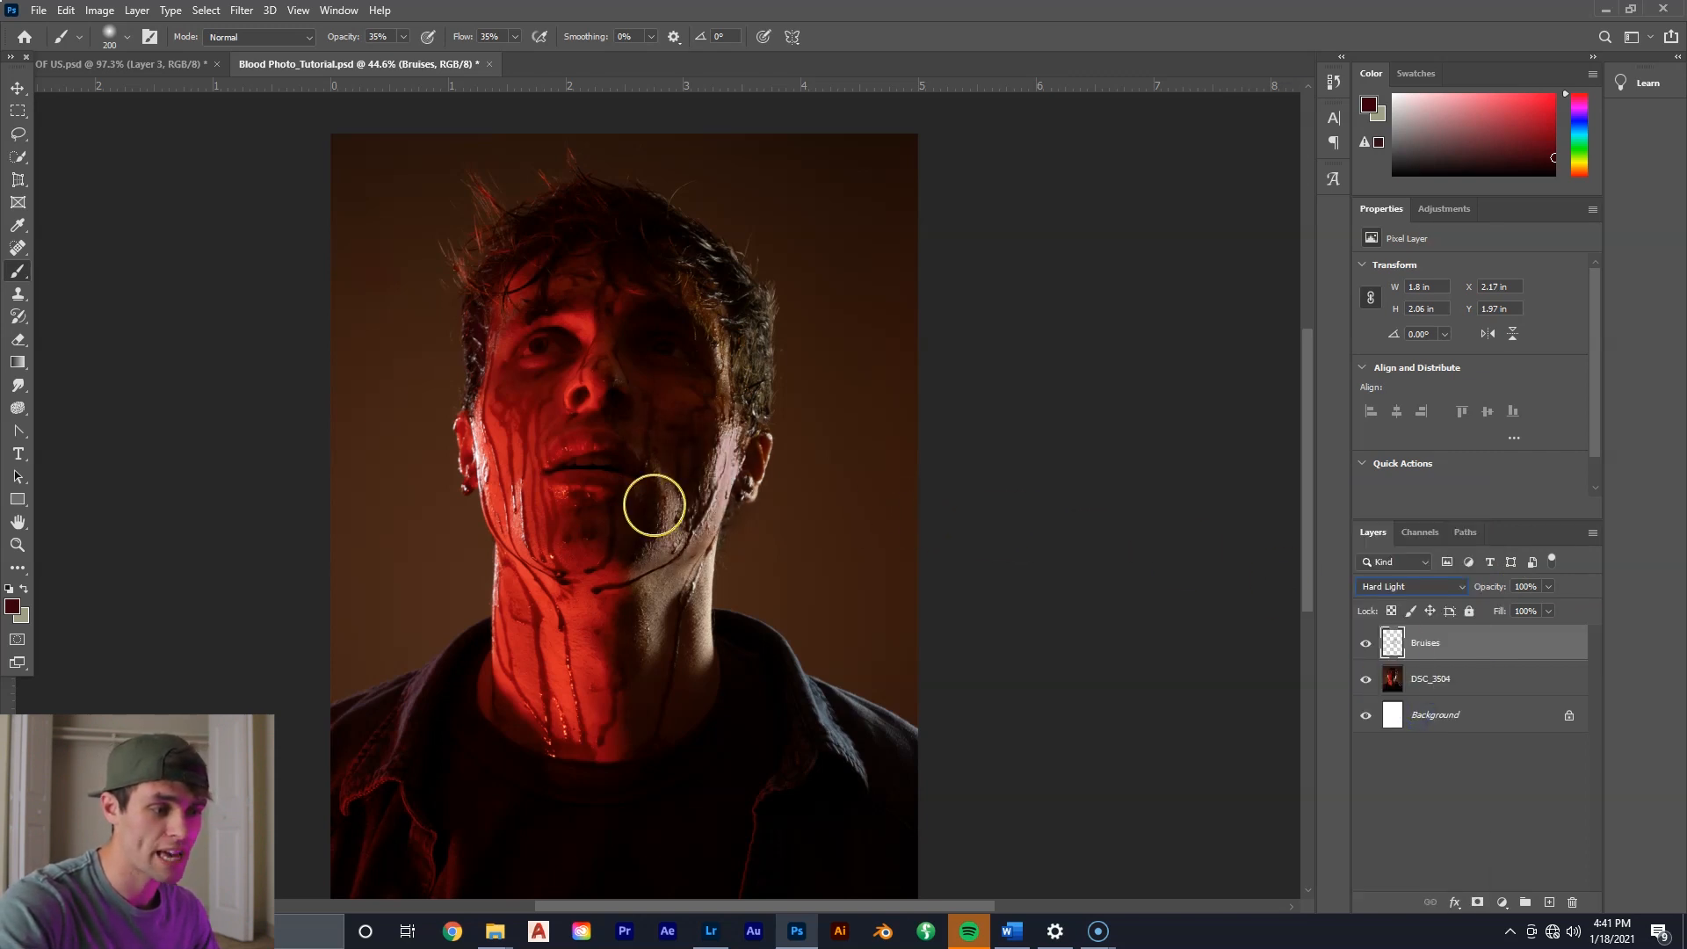
{"action": "left_click", "coordinate": [1448, 595]}
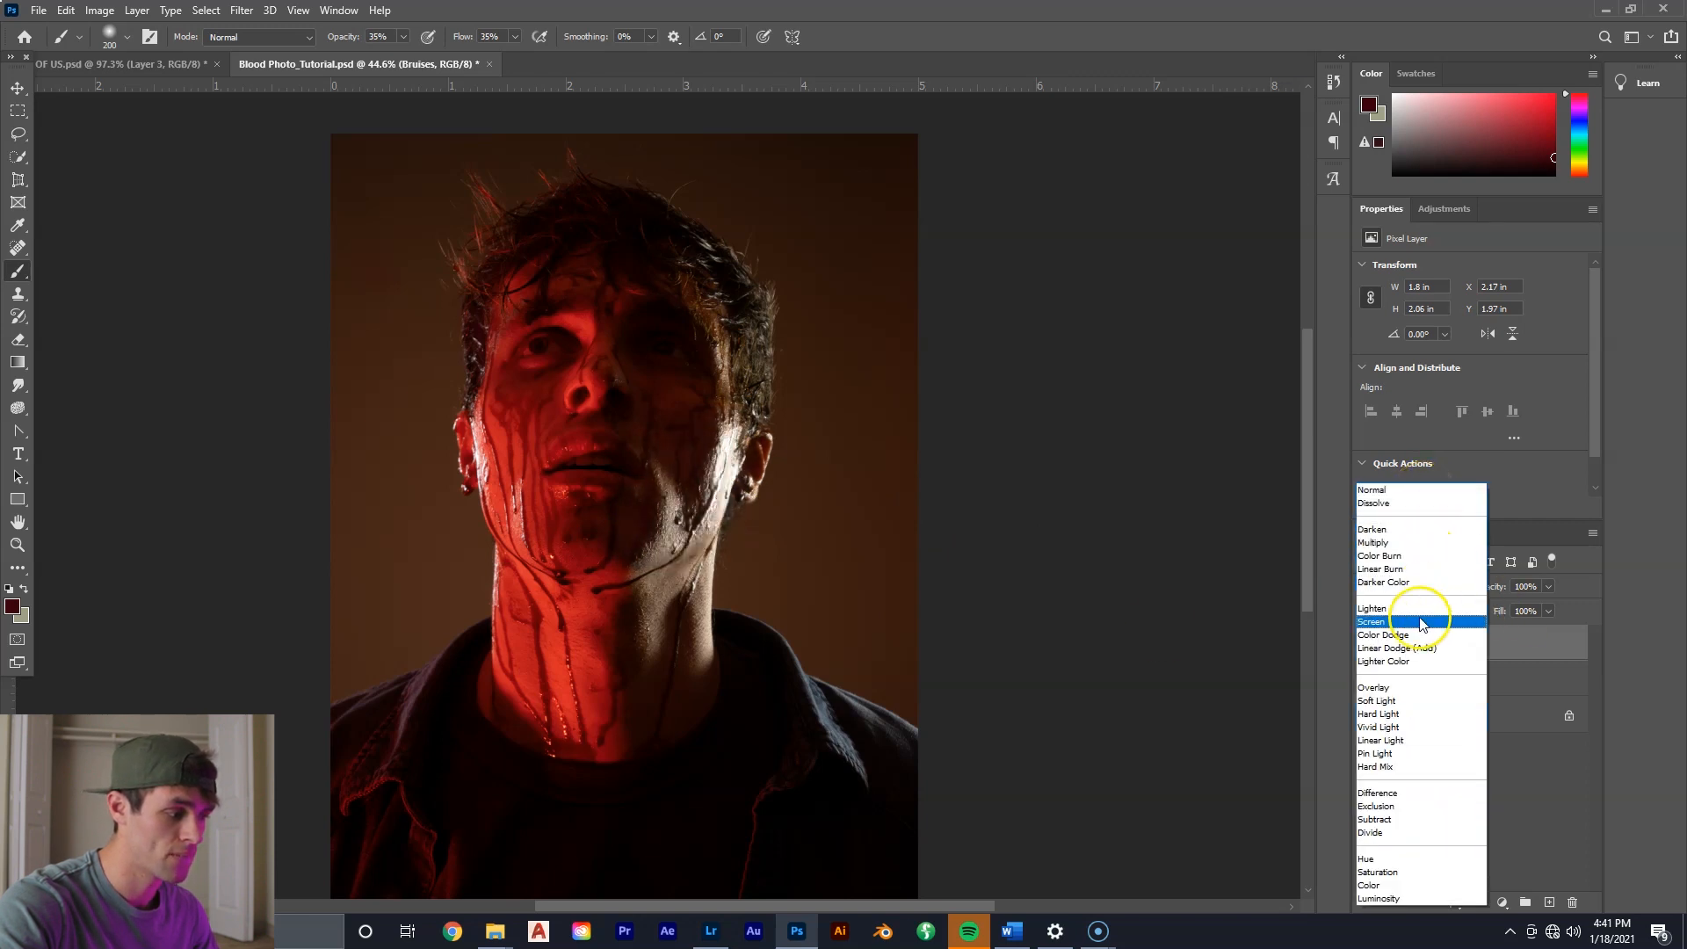
{"action": "left_click", "coordinate": [1403, 714]}
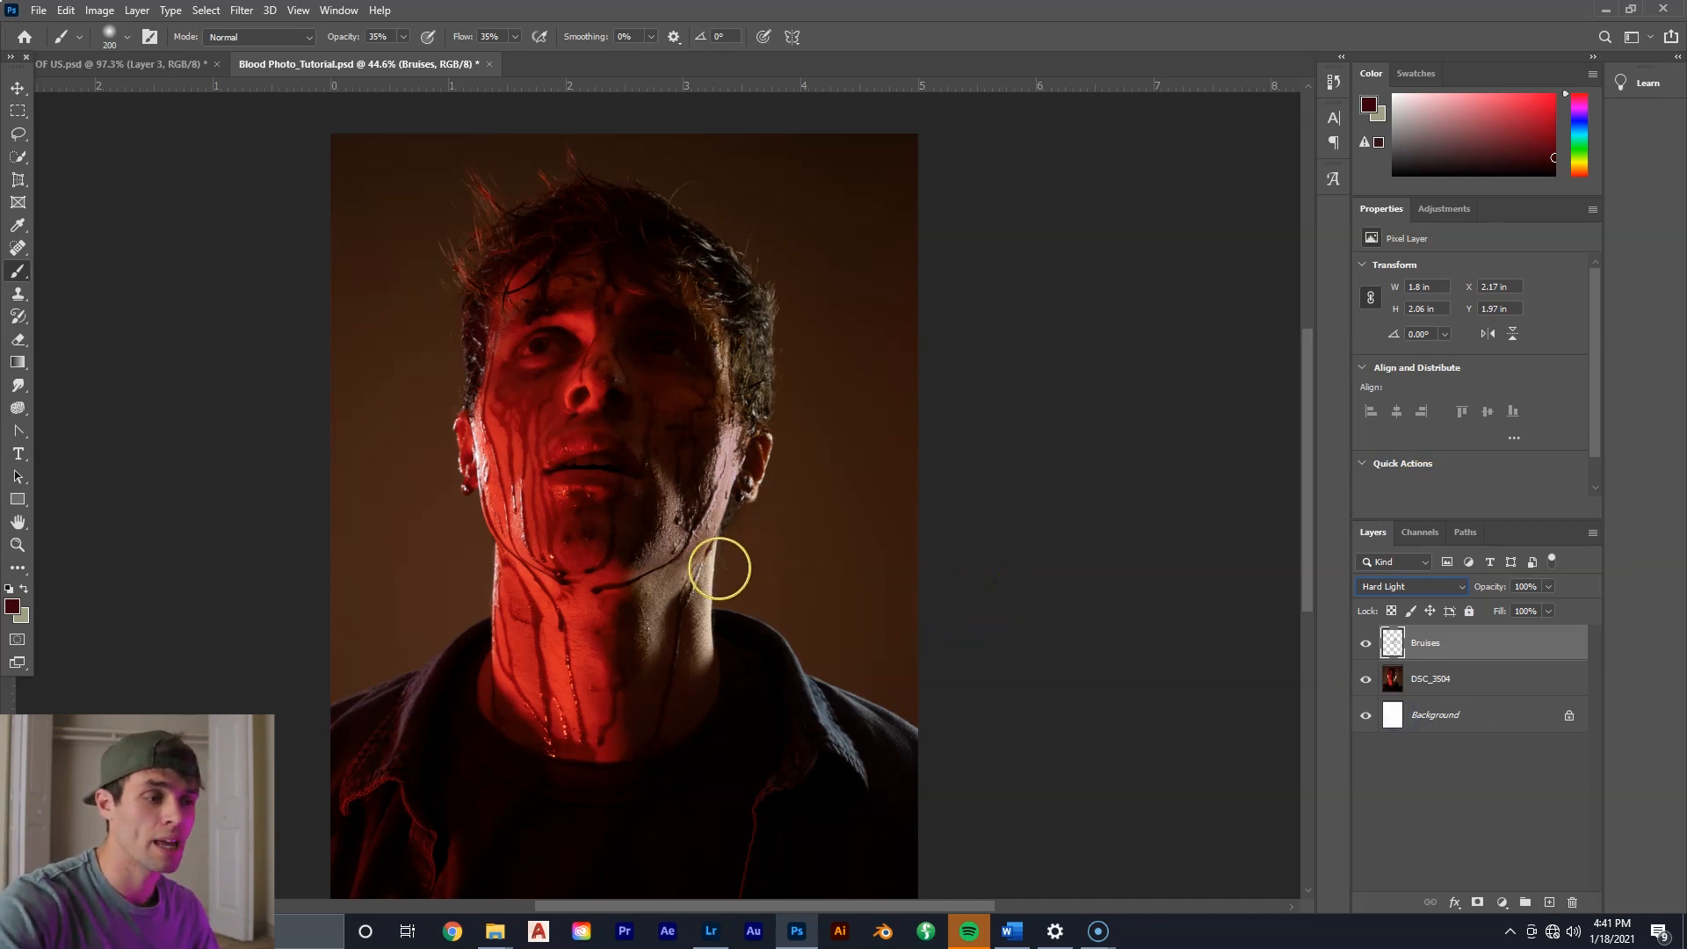
Paint more dark red bruising over both sides of the neck, the jaw and the cheeks on the Bruises layer.
{"action": "mouse_move", "coordinate": [670, 557]}
{"action": "left_mouse_down"}
{"action": "mouse_move", "coordinate": [660, 652]}
{"action": "mouse_move", "coordinate": [647, 610]}
{"action": "left_mouse_up"}
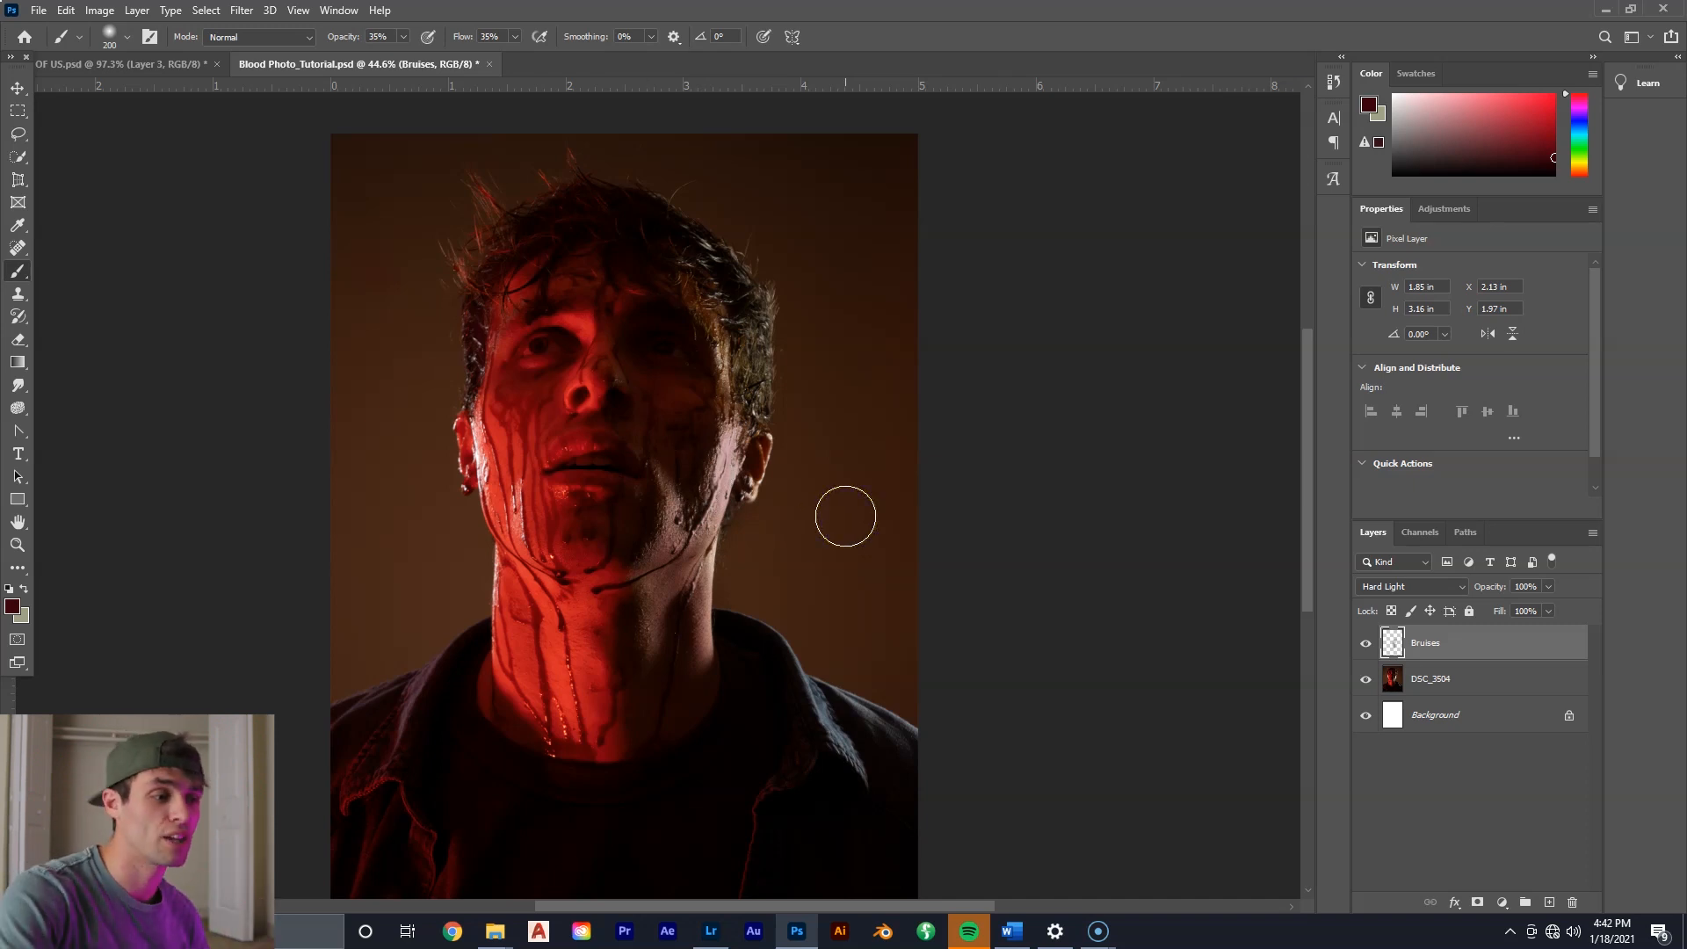
{"action": "mouse_move", "coordinate": [715, 475]}
{"action": "left_mouse_down"}
{"action": "mouse_move", "coordinate": [686, 527]}
{"action": "mouse_move", "coordinate": [715, 471]}
{"action": "mouse_move", "coordinate": [682, 517]}
{"action": "mouse_move", "coordinate": [665, 491]}
{"action": "left_mouse_up"}
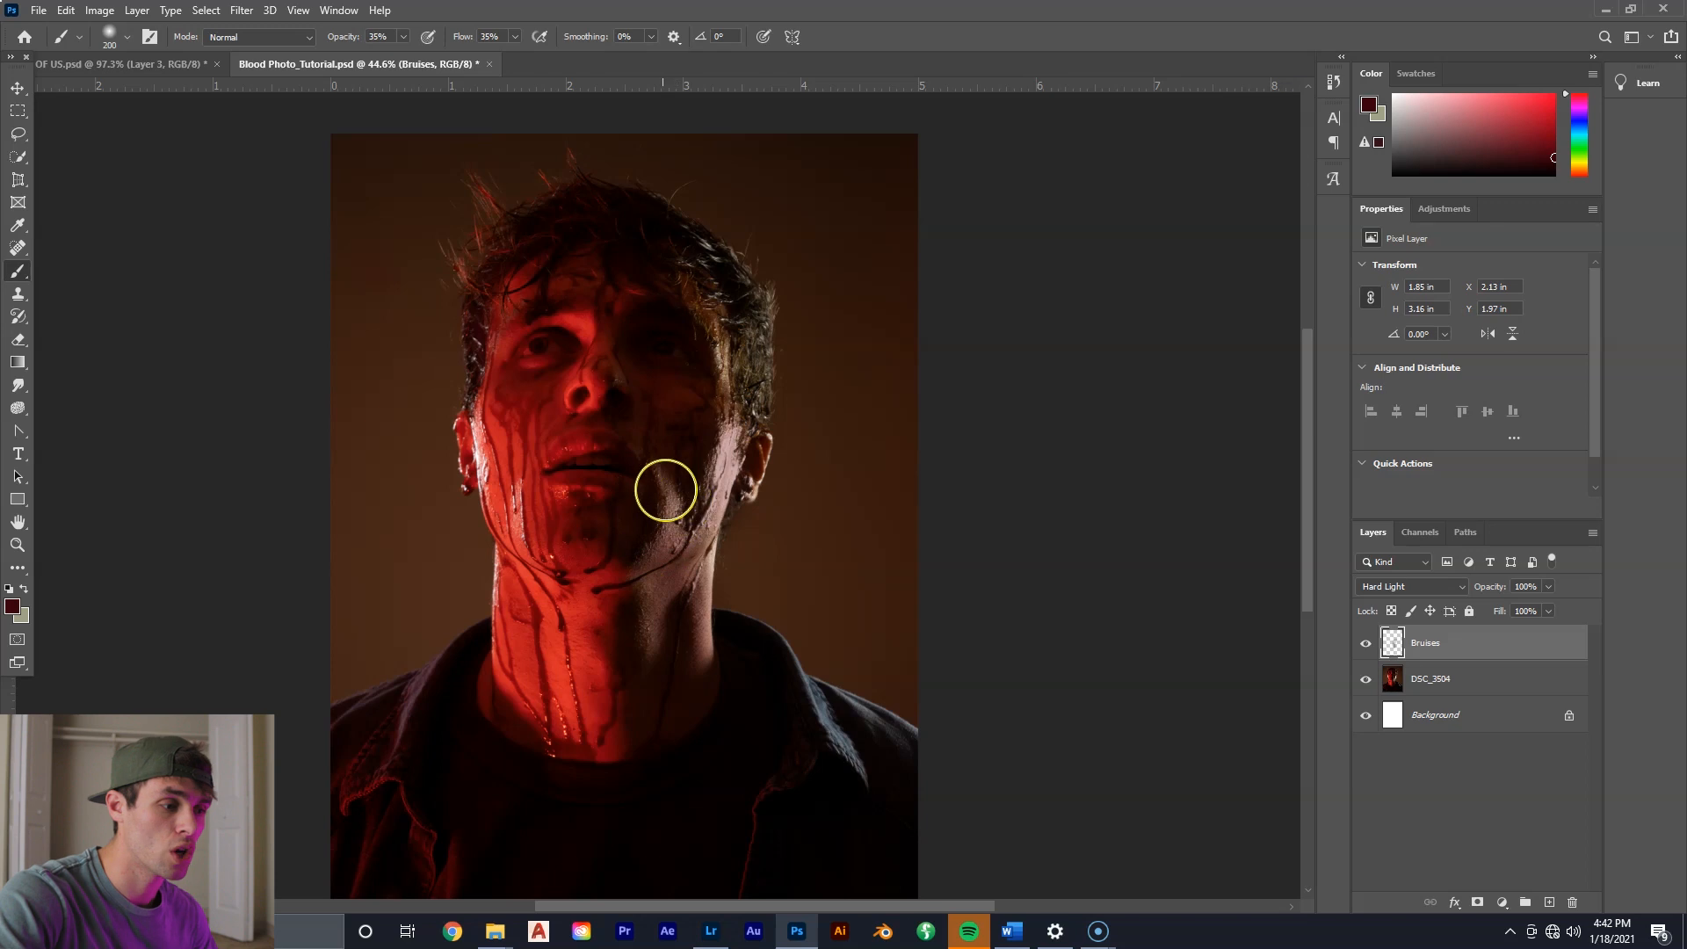
{"action": "mouse_move", "coordinate": [684, 427]}
{"action": "left_mouse_down"}
{"action": "mouse_move", "coordinate": [690, 463]}
{"action": "mouse_move", "coordinate": [711, 397]}
{"action": "mouse_move", "coordinate": [804, 413]}
{"action": "mouse_move", "coordinate": [698, 418]}
{"action": "left_mouse_up"}
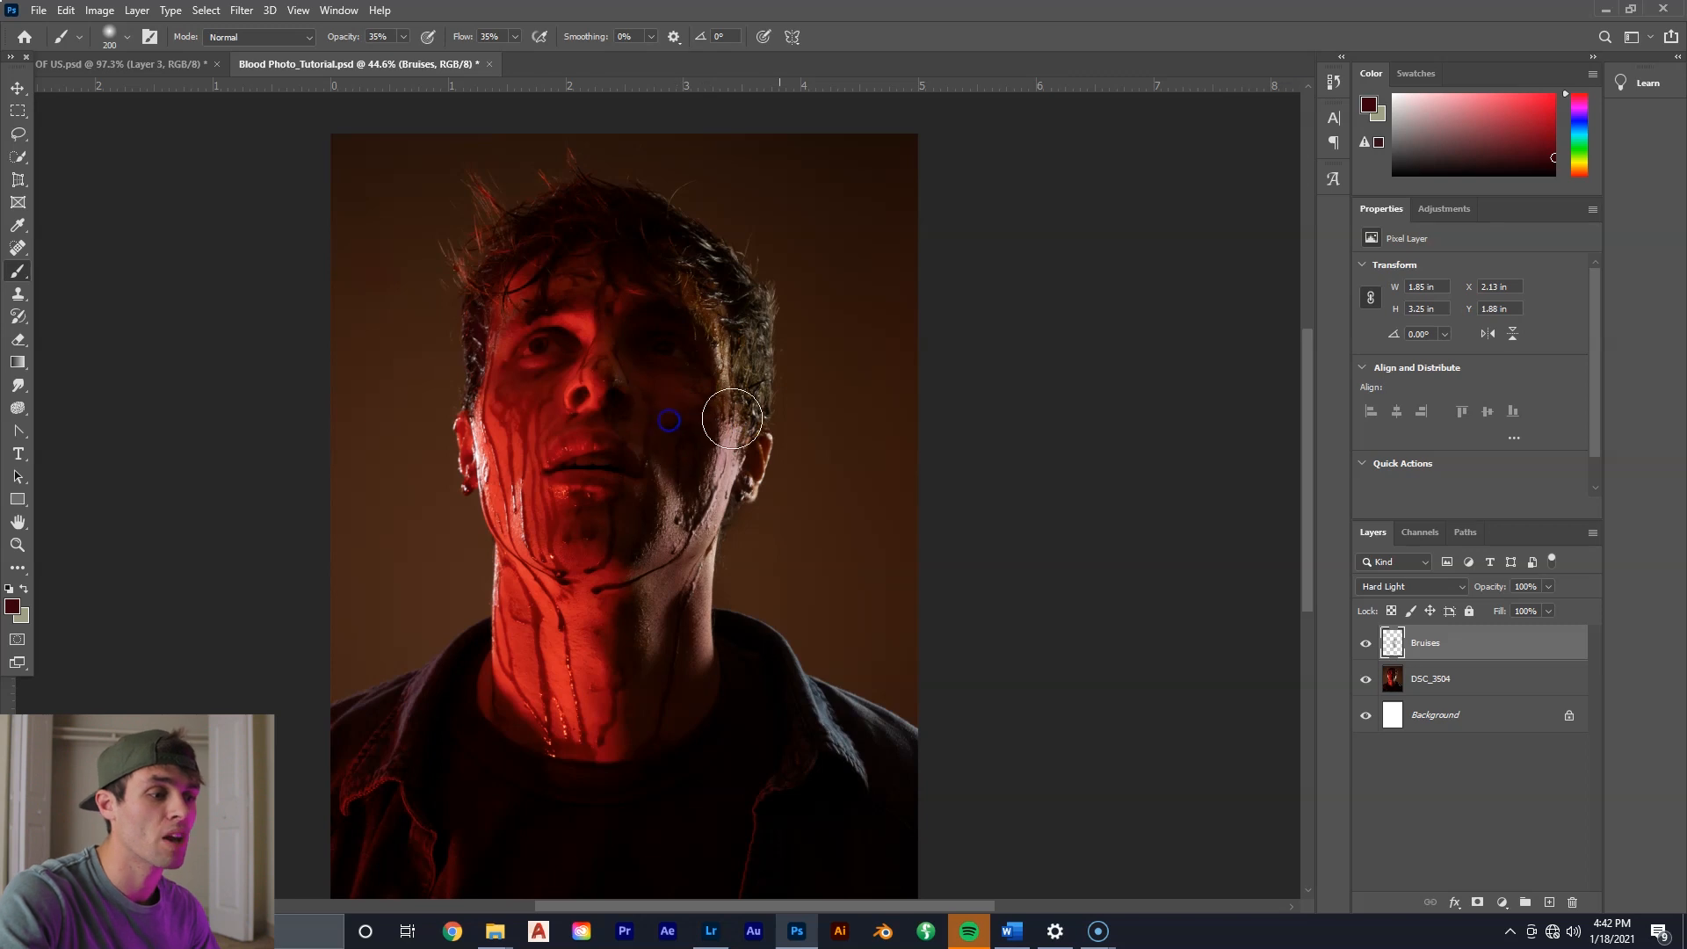
{"action": "mouse_move", "coordinate": [699, 563]}
{"action": "left_mouse_down"}
{"action": "mouse_move", "coordinate": [691, 596]}
{"action": "mouse_move", "coordinate": [709, 617]}
{"action": "left_mouse_up"}
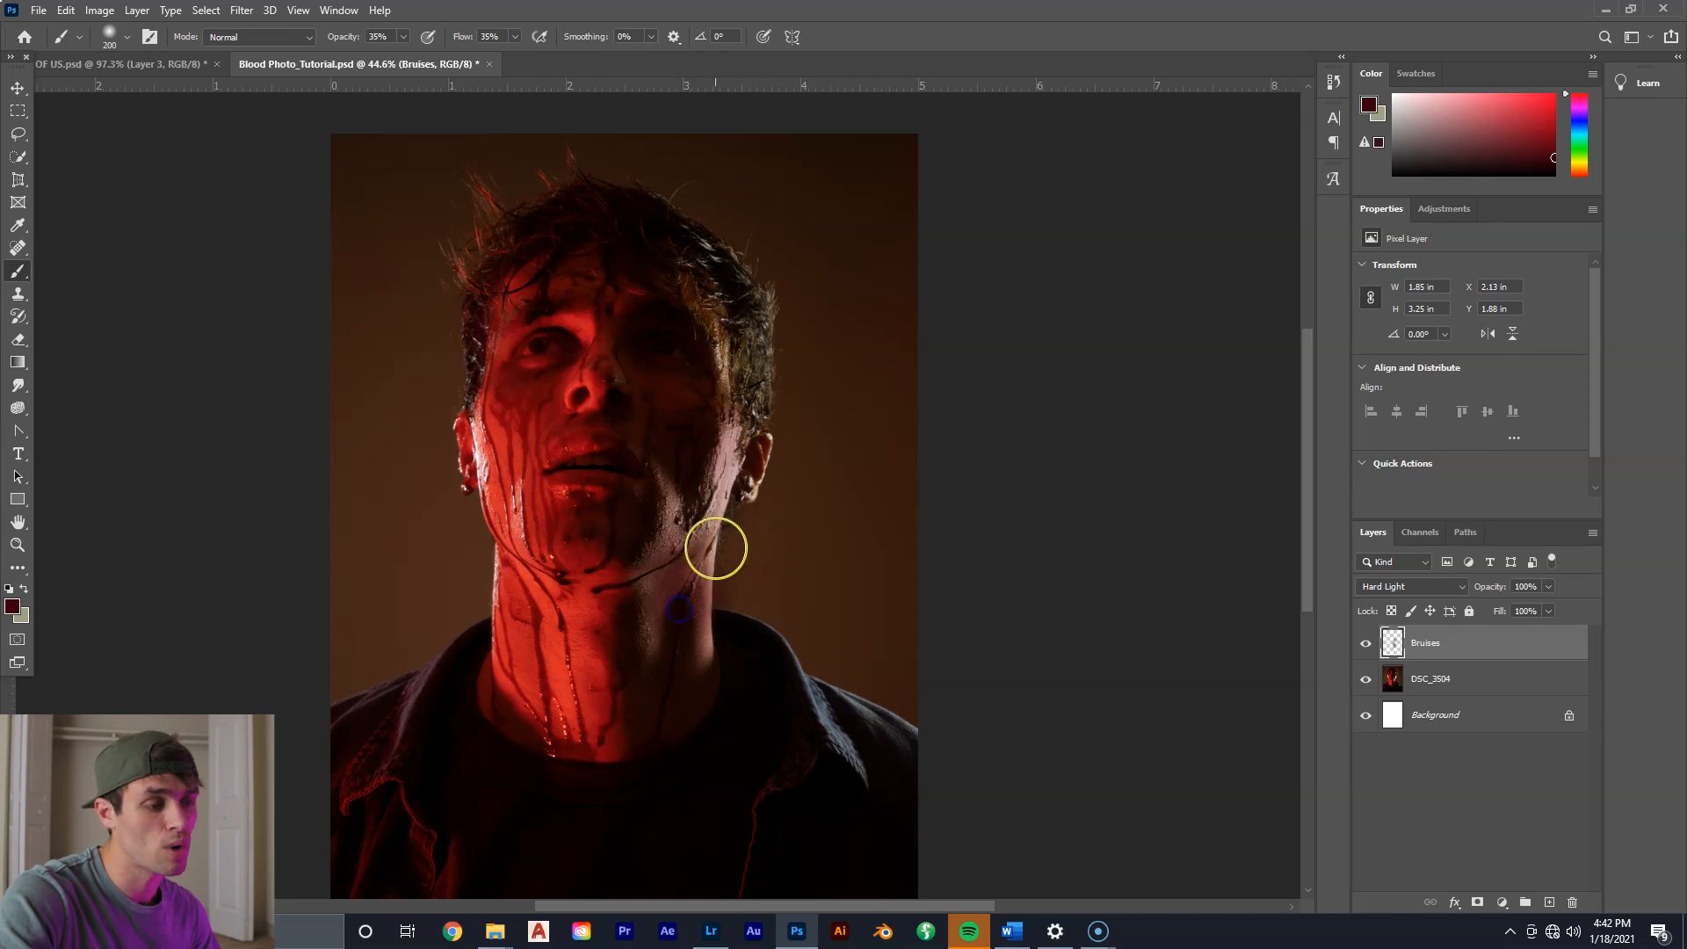
{"action": "left_click", "coordinate": [712, 503]}
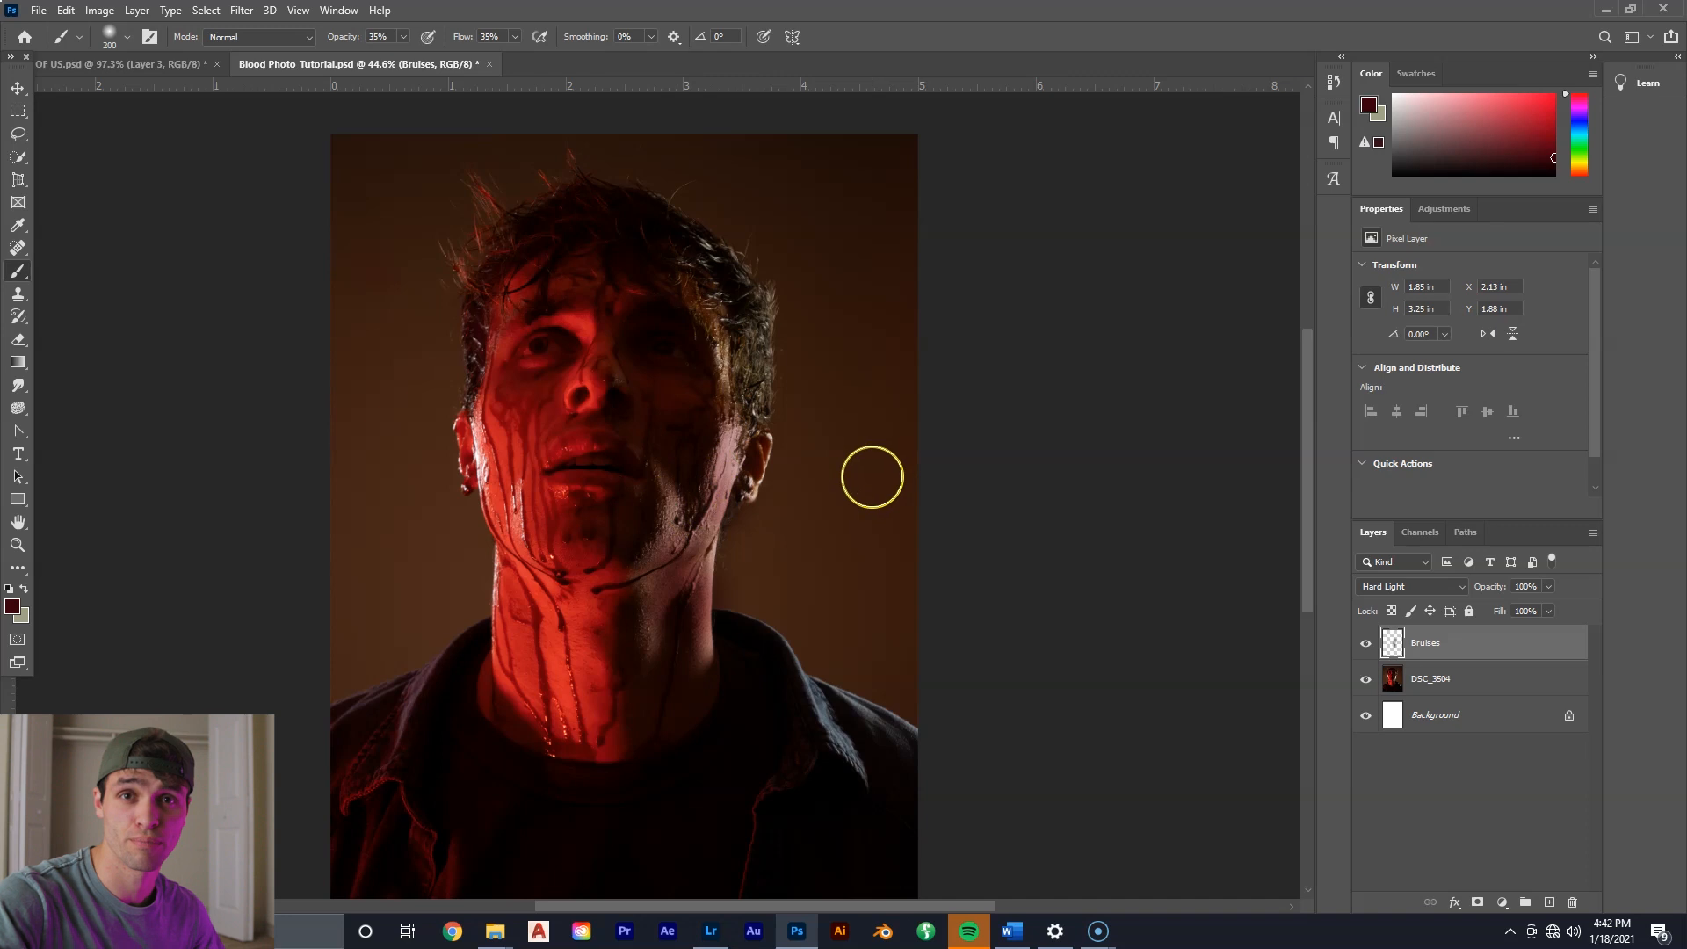
{"action": "mouse_move", "coordinate": [505, 447]}
{"action": "left_mouse_down"}
{"action": "mouse_move", "coordinate": [516, 610]}
{"action": "mouse_move", "coordinate": [547, 707]}
{"action": "left_mouse_up"}
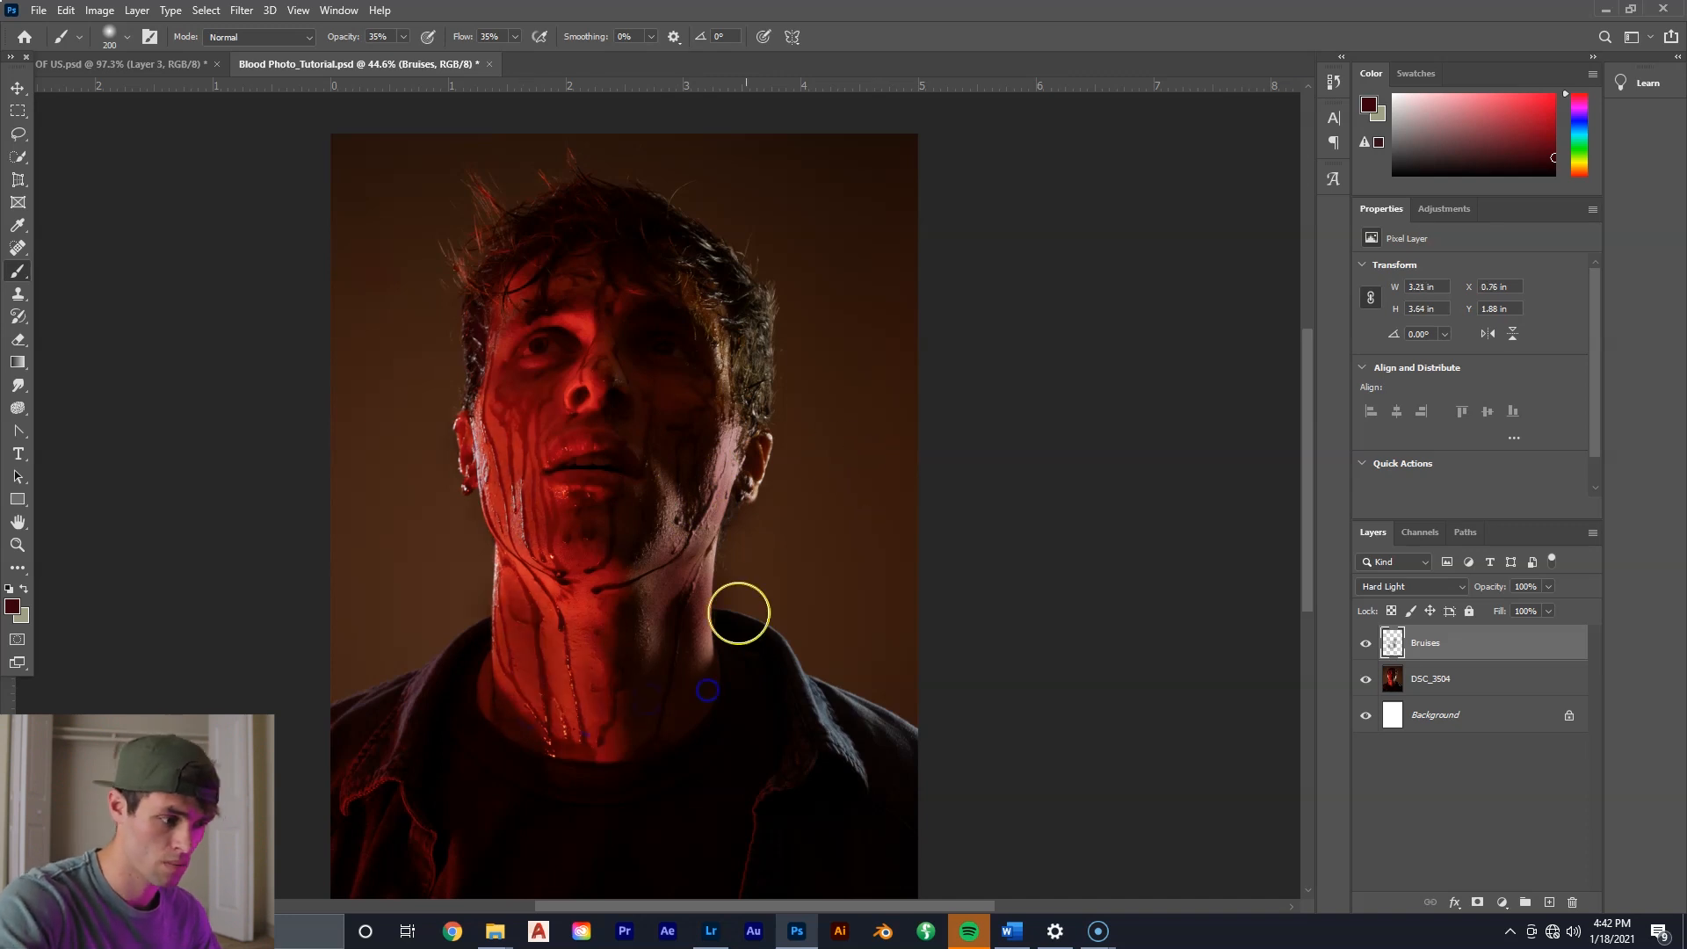
{"action": "mouse_move", "coordinate": [712, 339]}
{"action": "left_mouse_down"}
{"action": "mouse_move", "coordinate": [614, 641]}
{"action": "mouse_move", "coordinate": [535, 614]}
{"action": "left_mouse_up"}
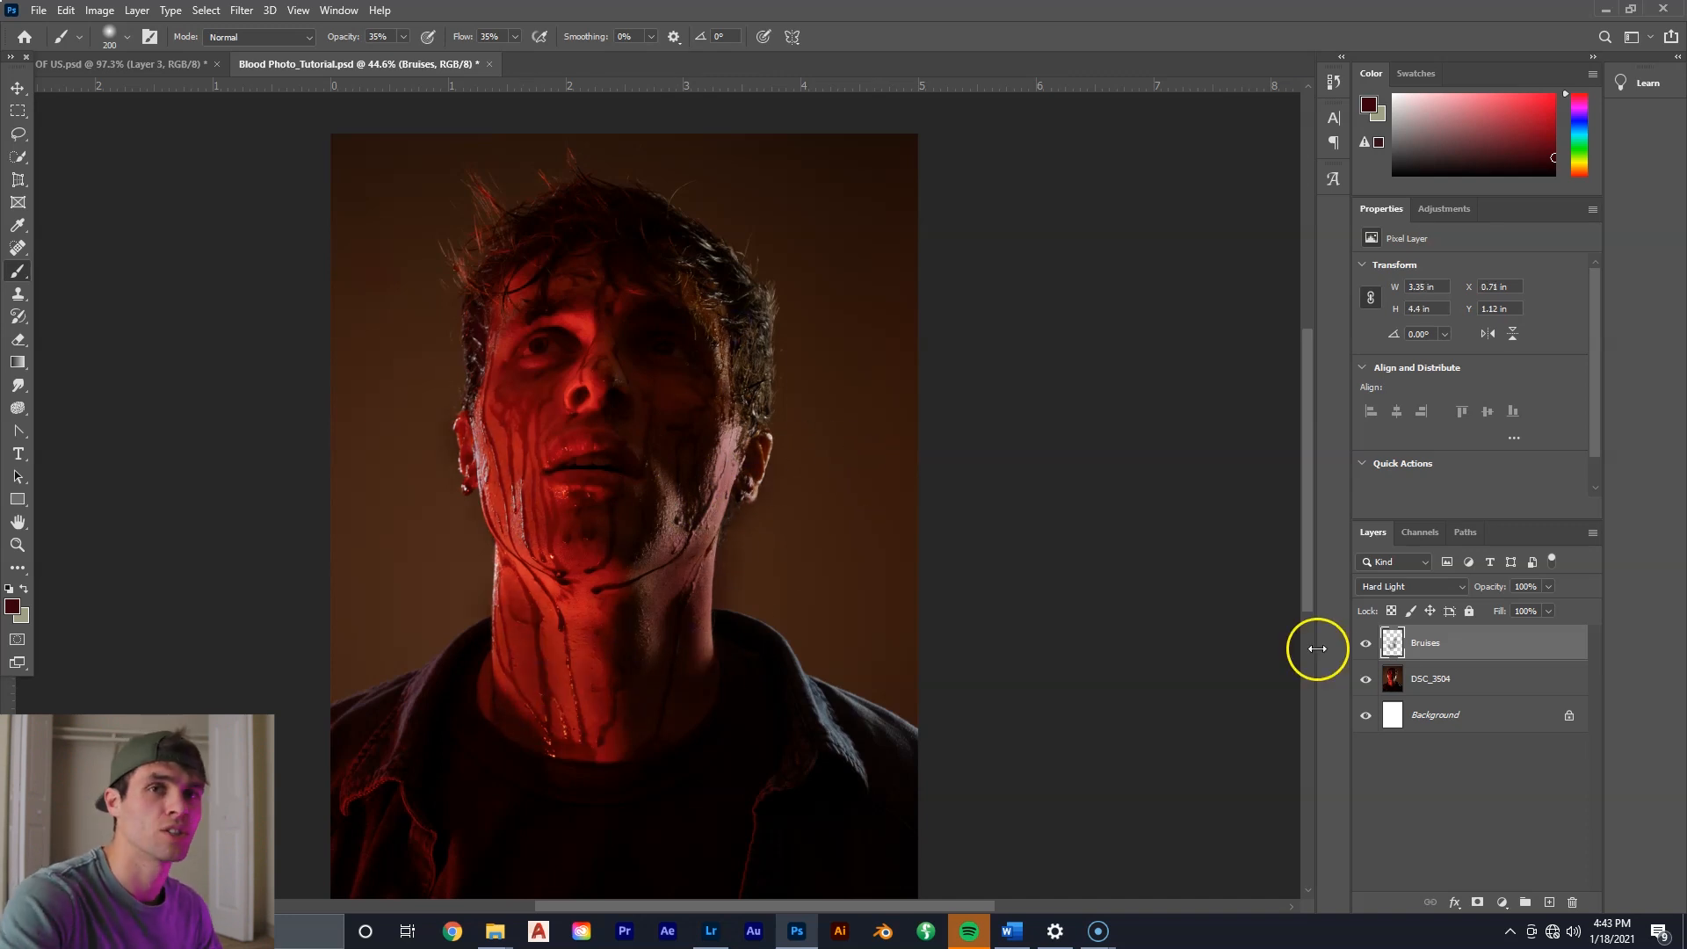
Add a new layer above Bruises, name it Black Eye and set its blend mode to Hard Light.
{"action": "left_click", "coordinate": [1472, 786]}
{"action": "left_click", "coordinate": [1549, 902]}
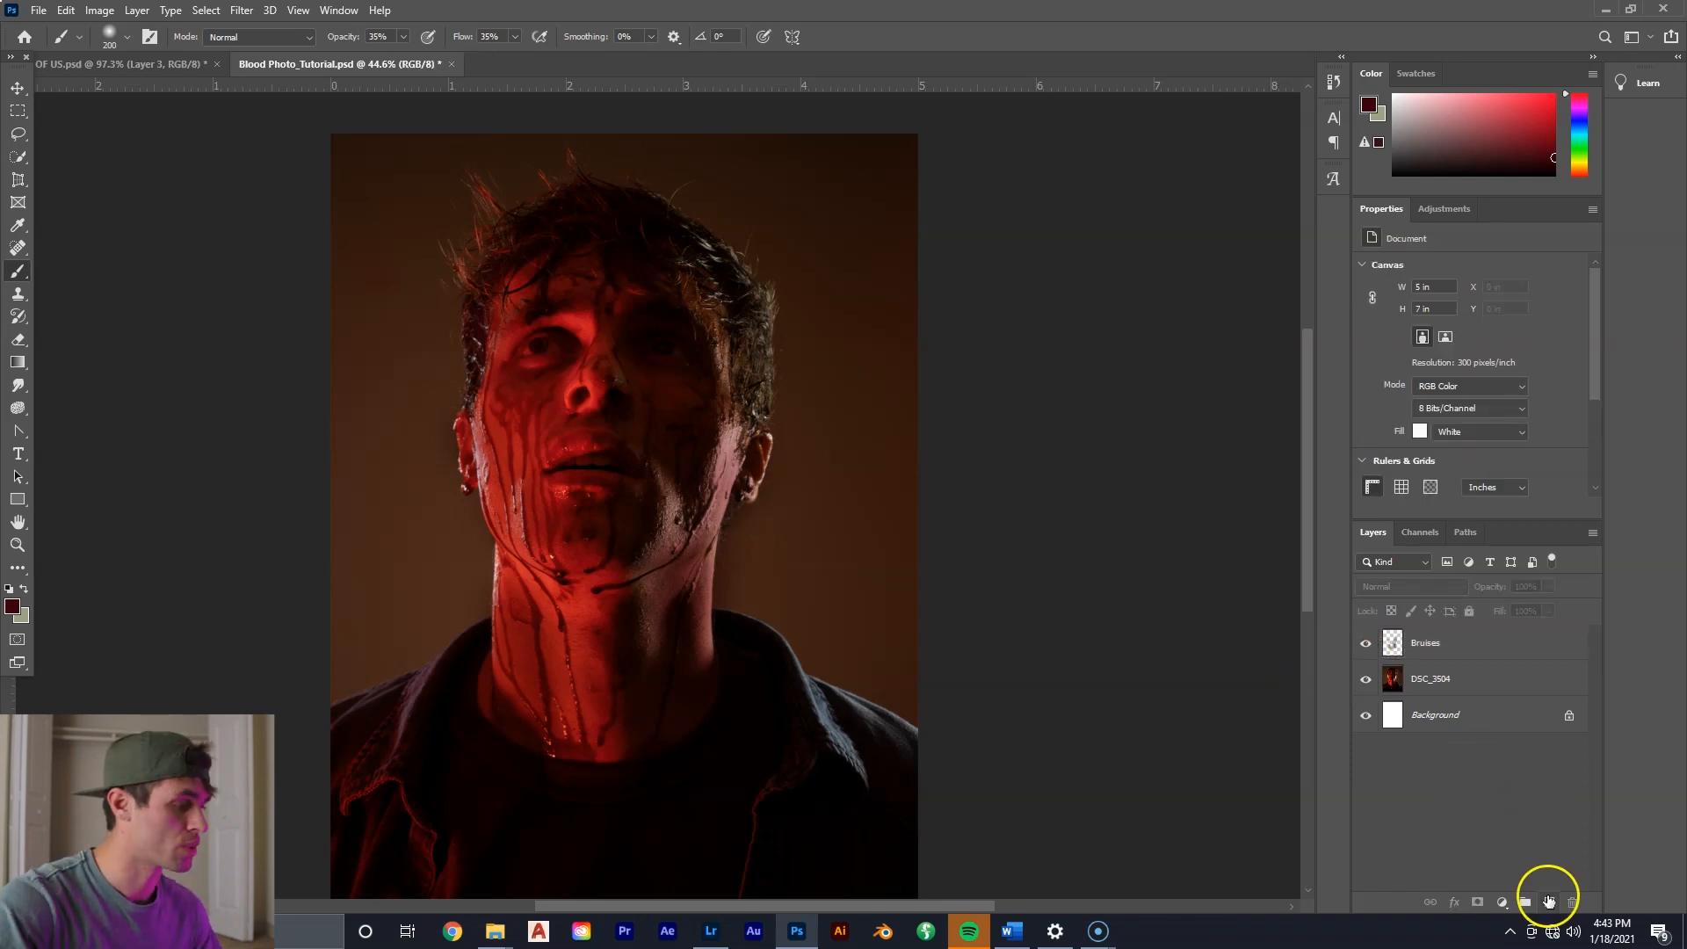
{"action": "left_click", "coordinate": [1425, 651]}
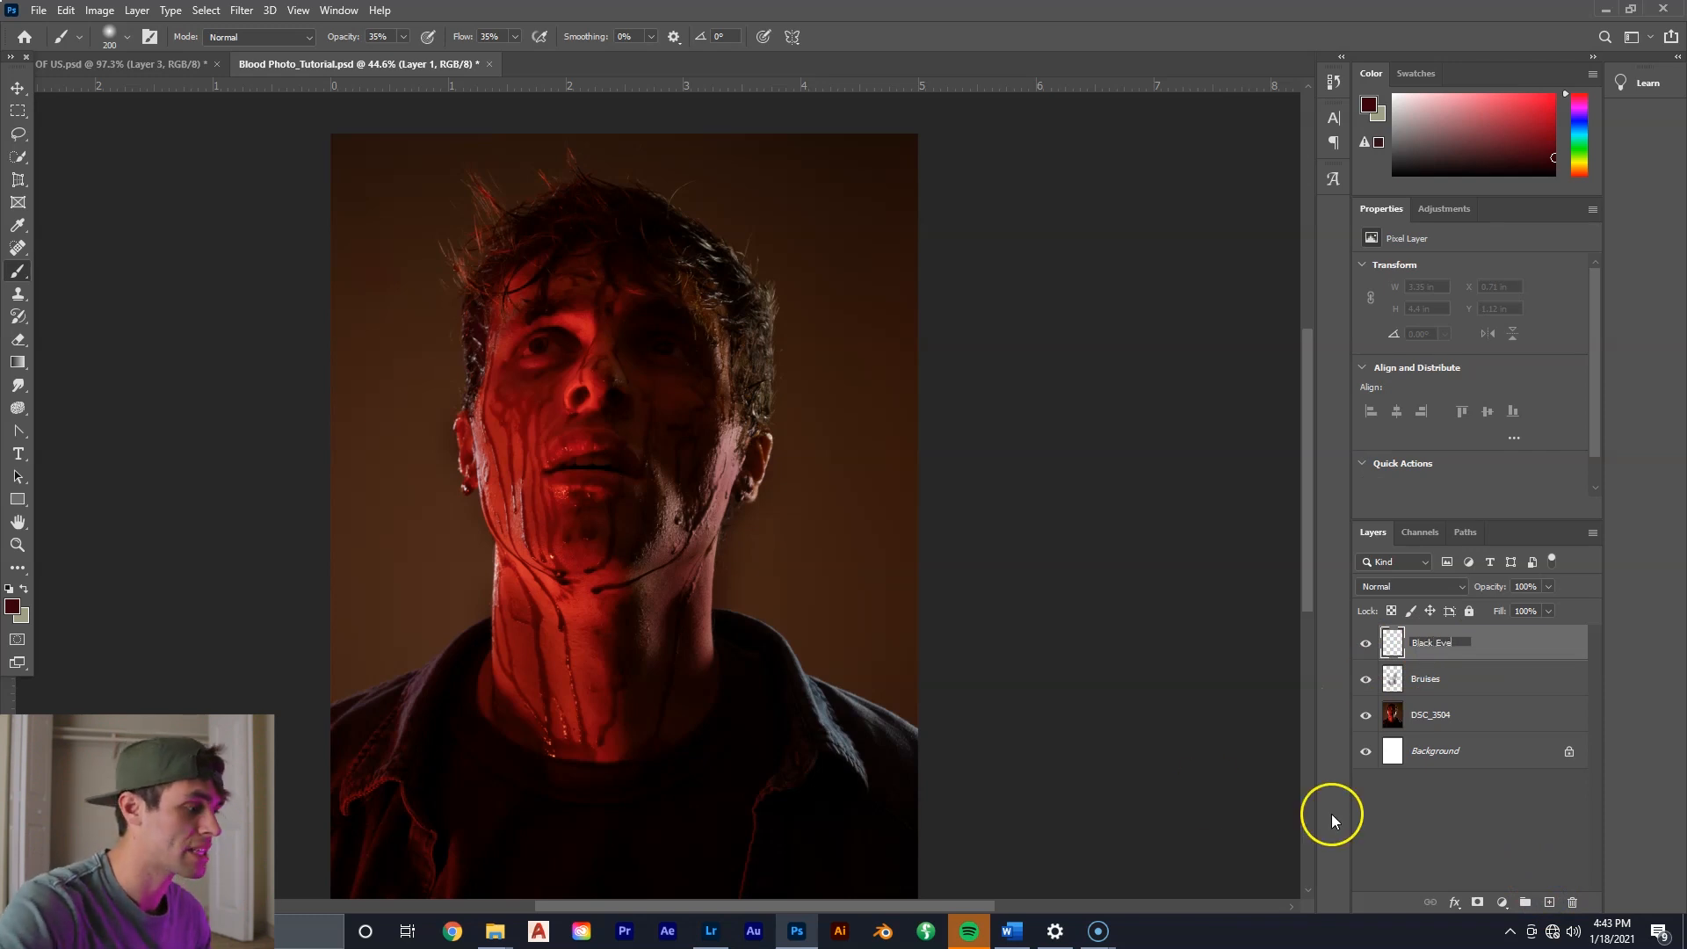
{"action": "left_click", "coordinate": [1404, 821]}
{"action": "left_click", "coordinate": [1448, 656]}
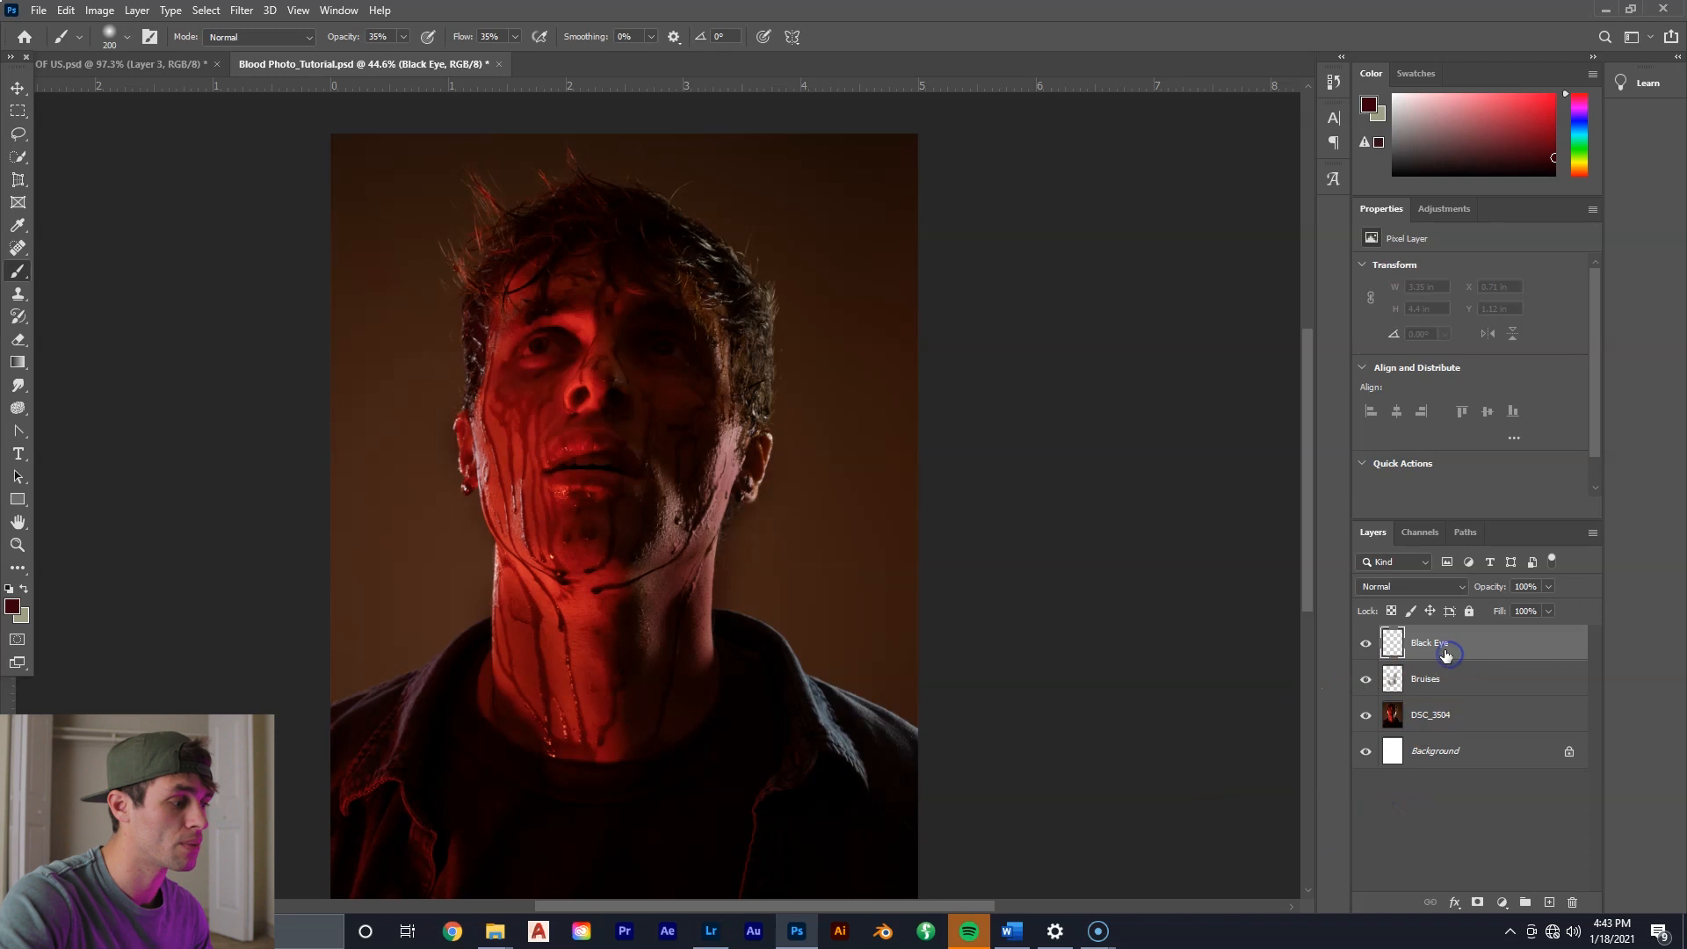
{"action": "left_click", "coordinate": [1423, 585]}
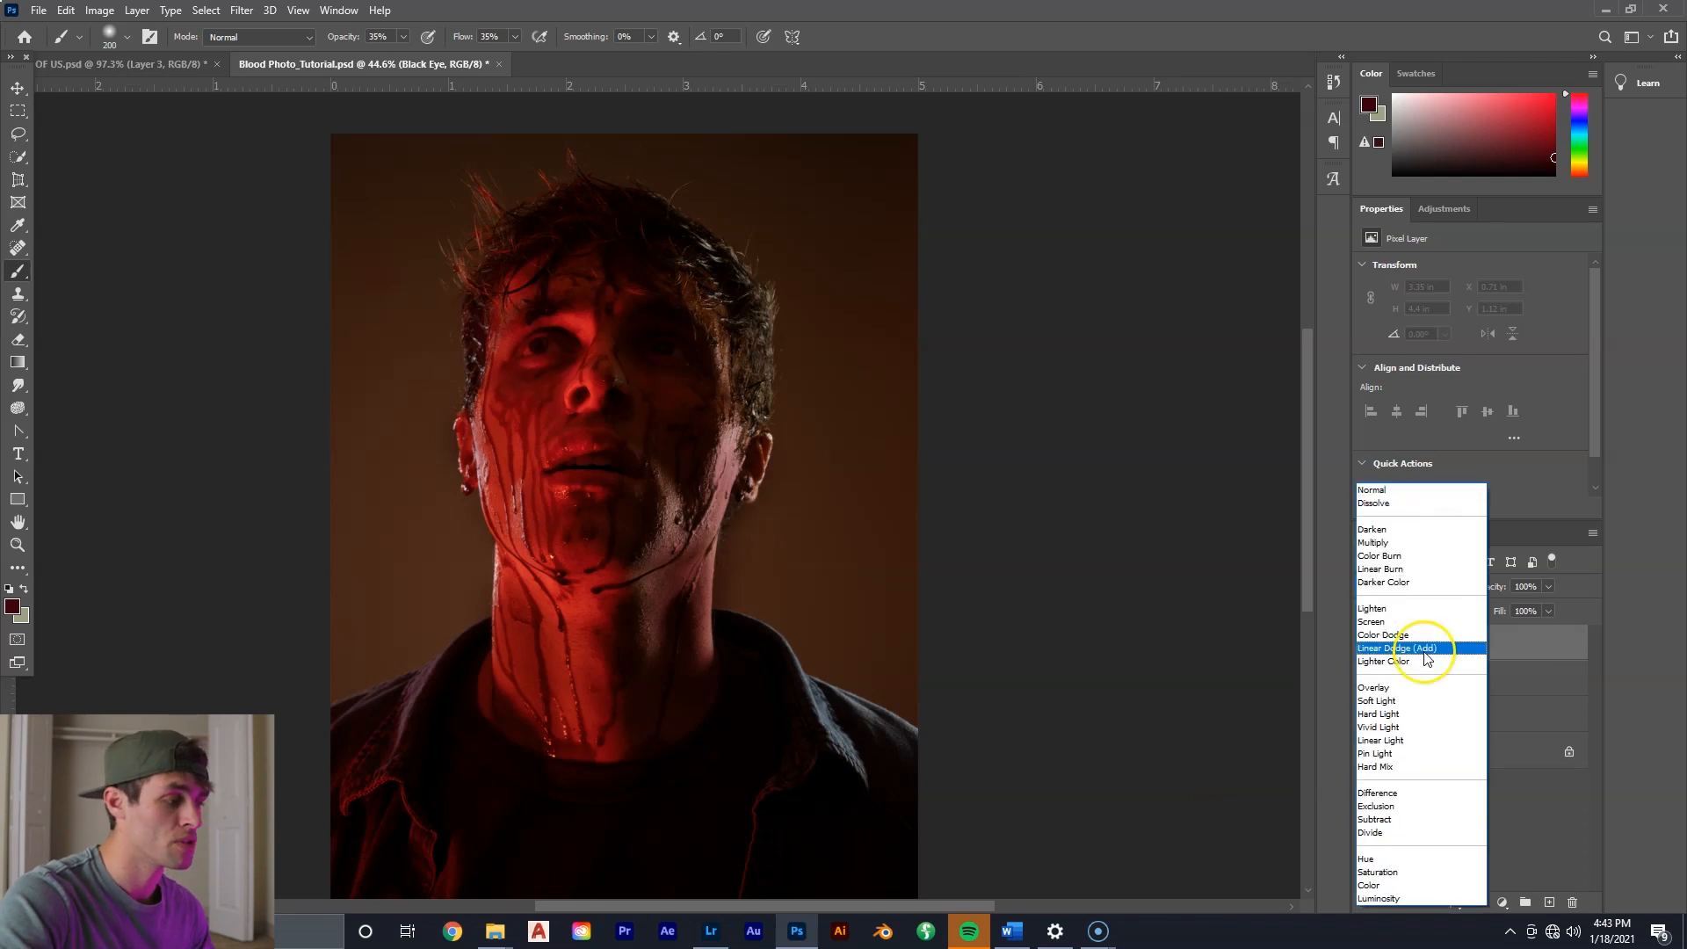
{"action": "left_click", "coordinate": [1384, 713]}
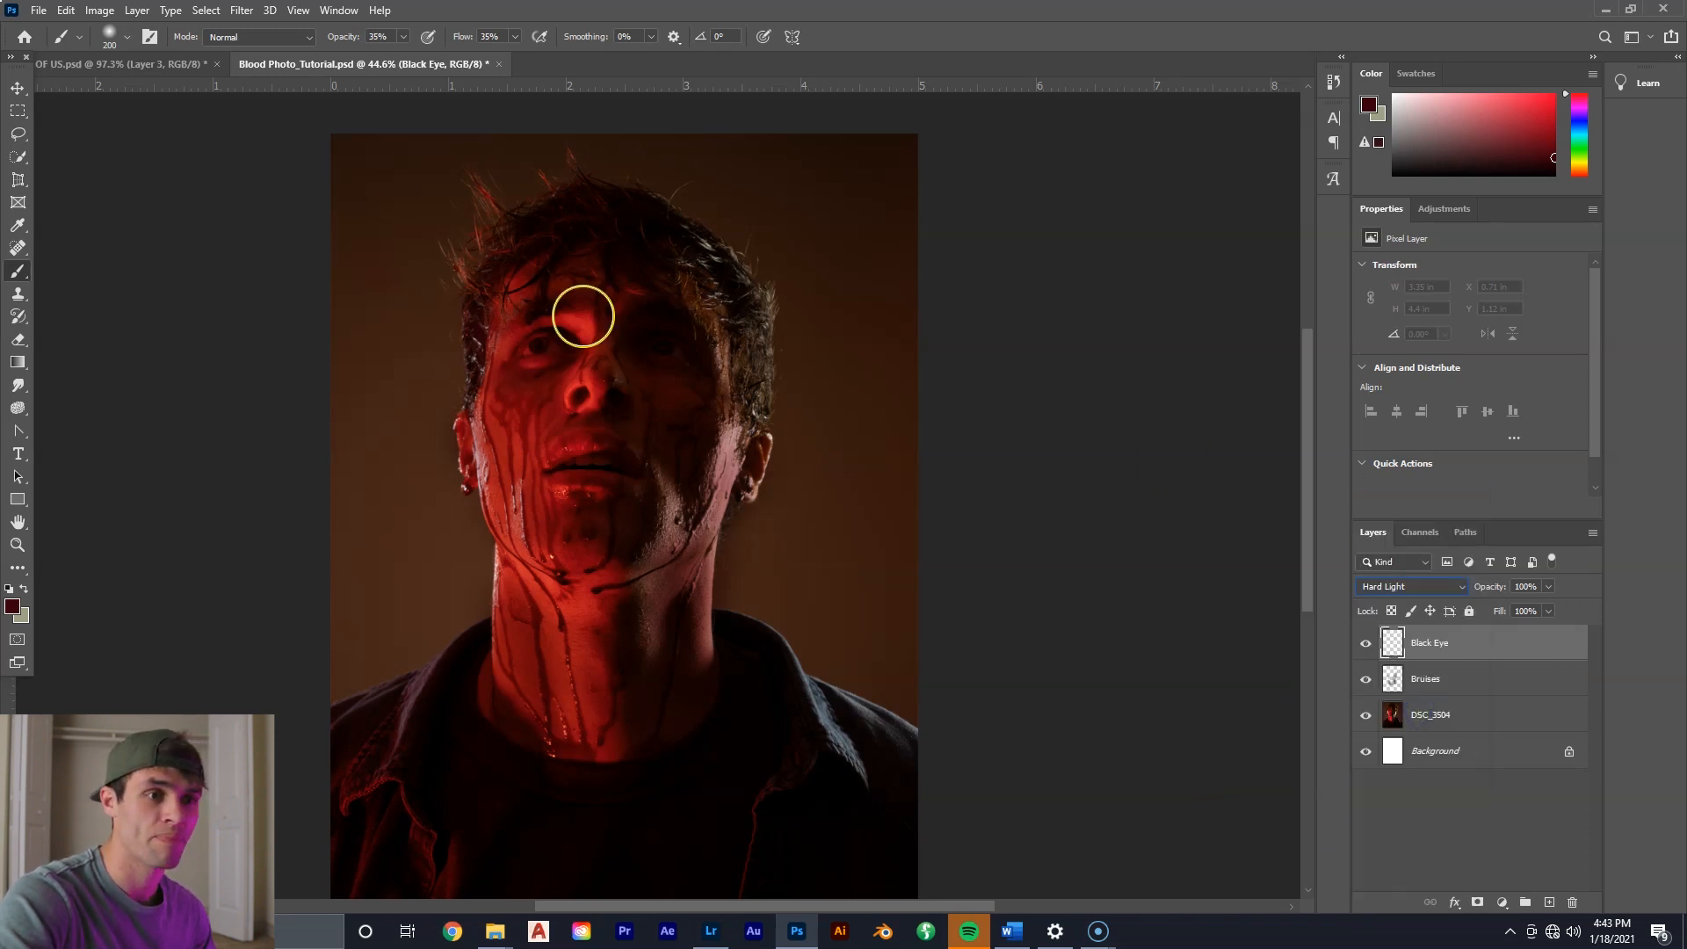
Set the brush size to 150 px and paint dark red bruising around the eye on the red-lit side of the face.
{"action": "left_click", "coordinate": [127, 38]}
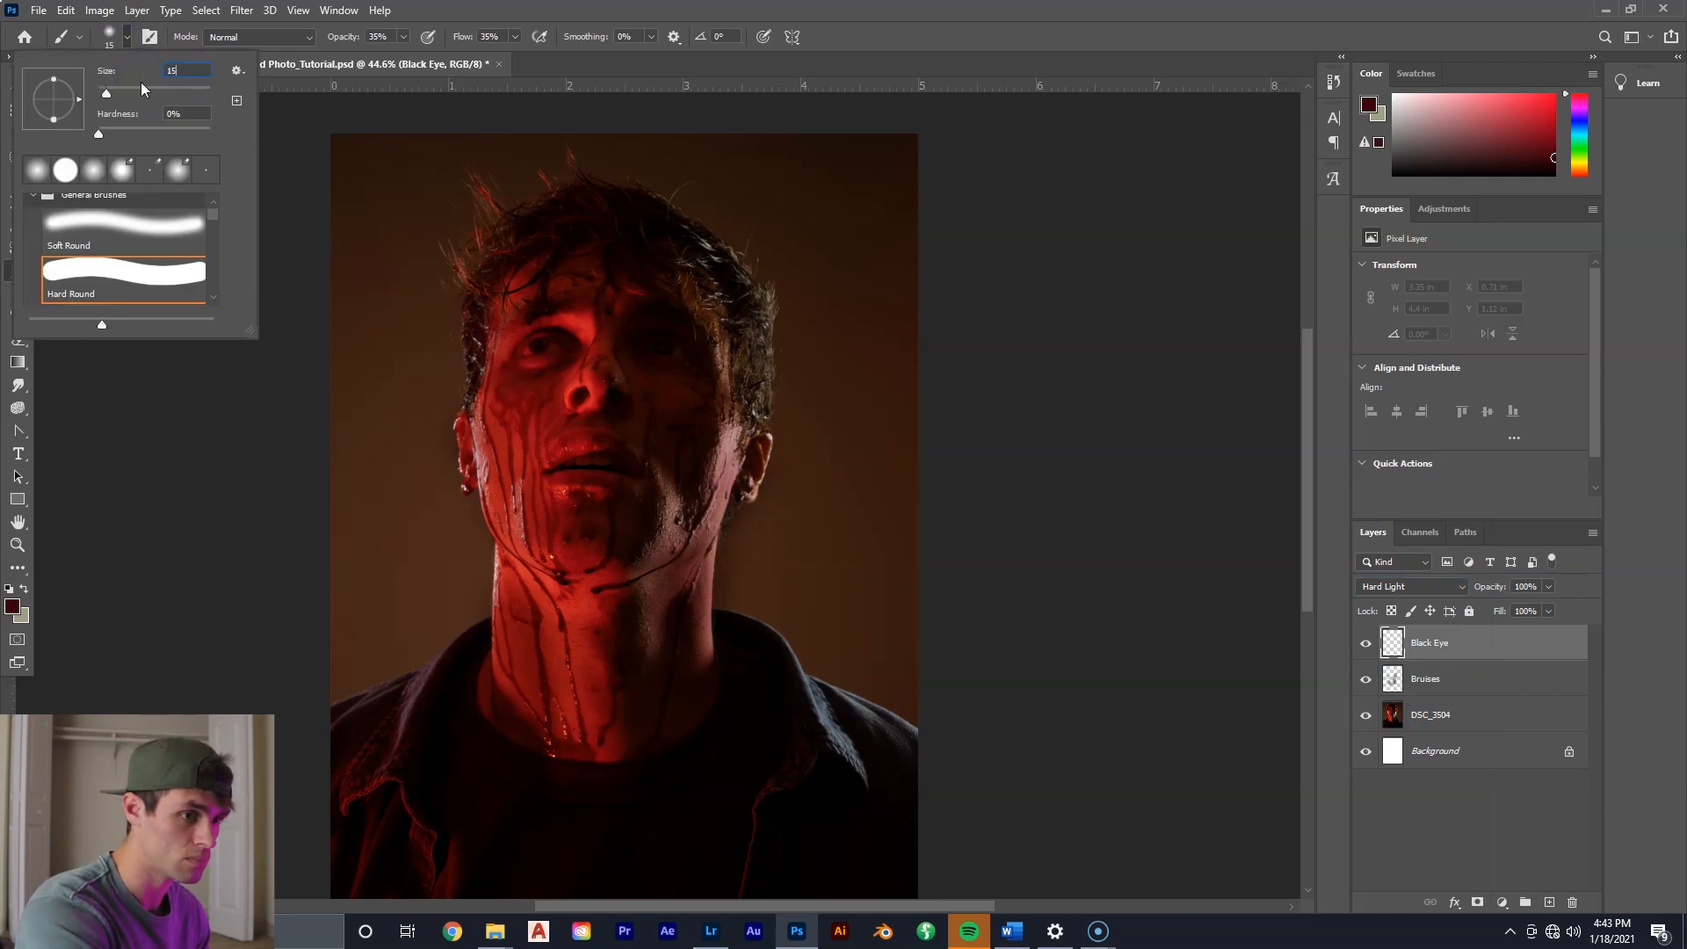
{"action": "key", "text": "Return"}
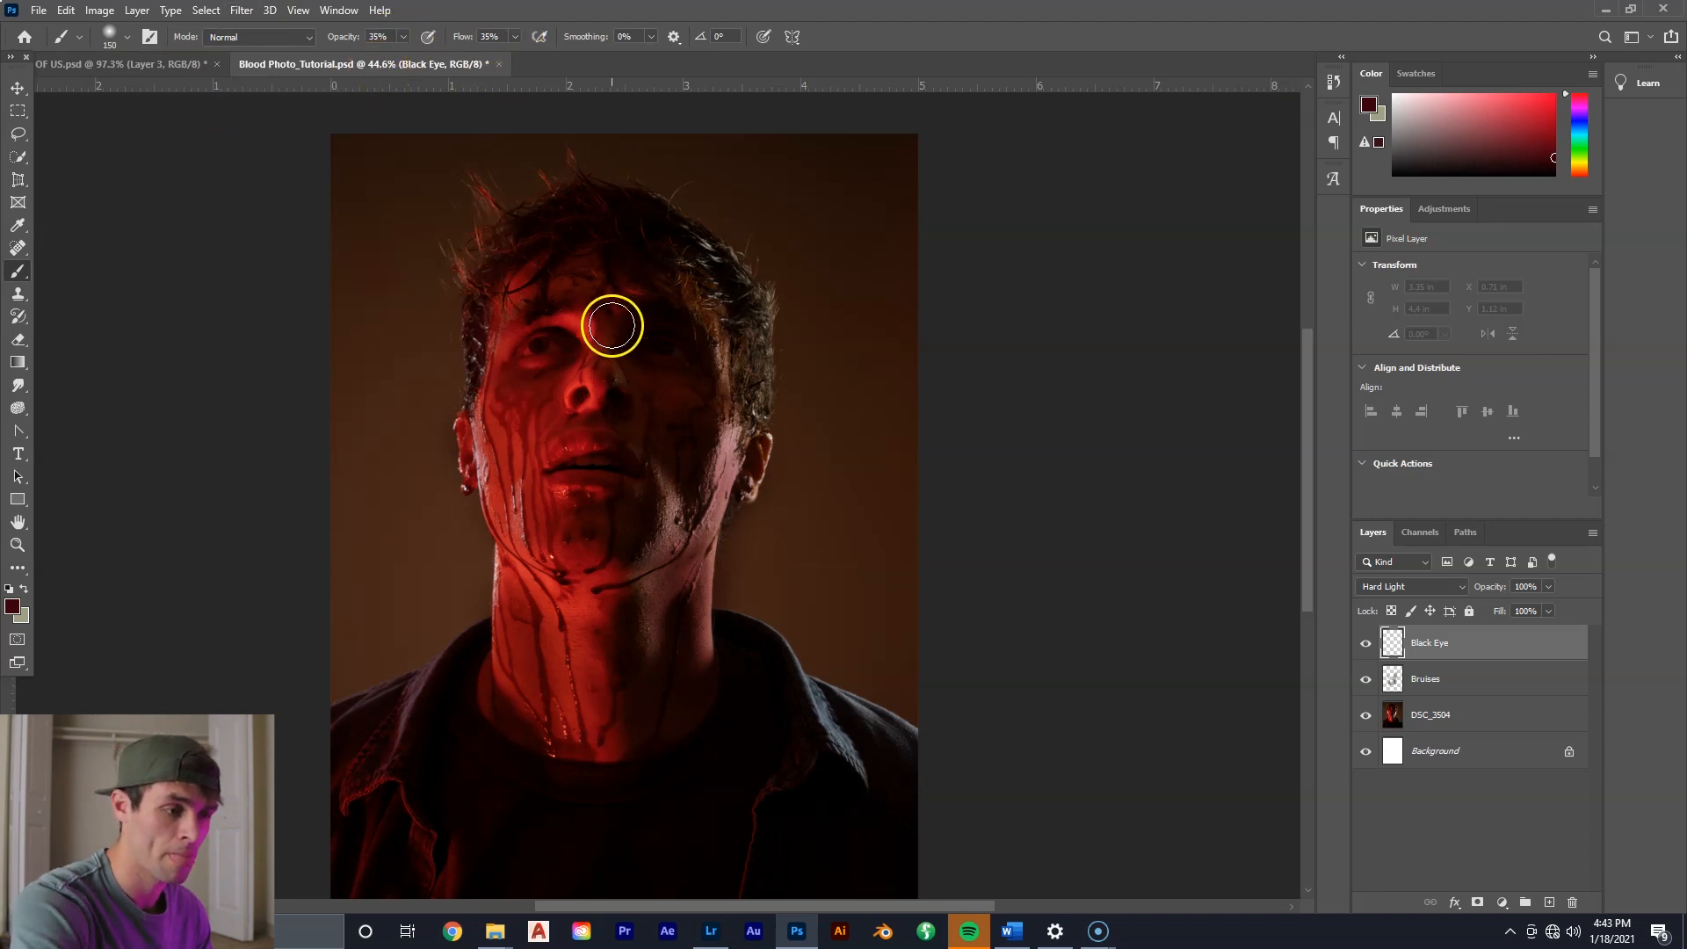
{"action": "key", "text": "alt+space"}
{"action": "left_click_drag", "start_coordinate": [559, 358], "coordinate": [634, 350]}
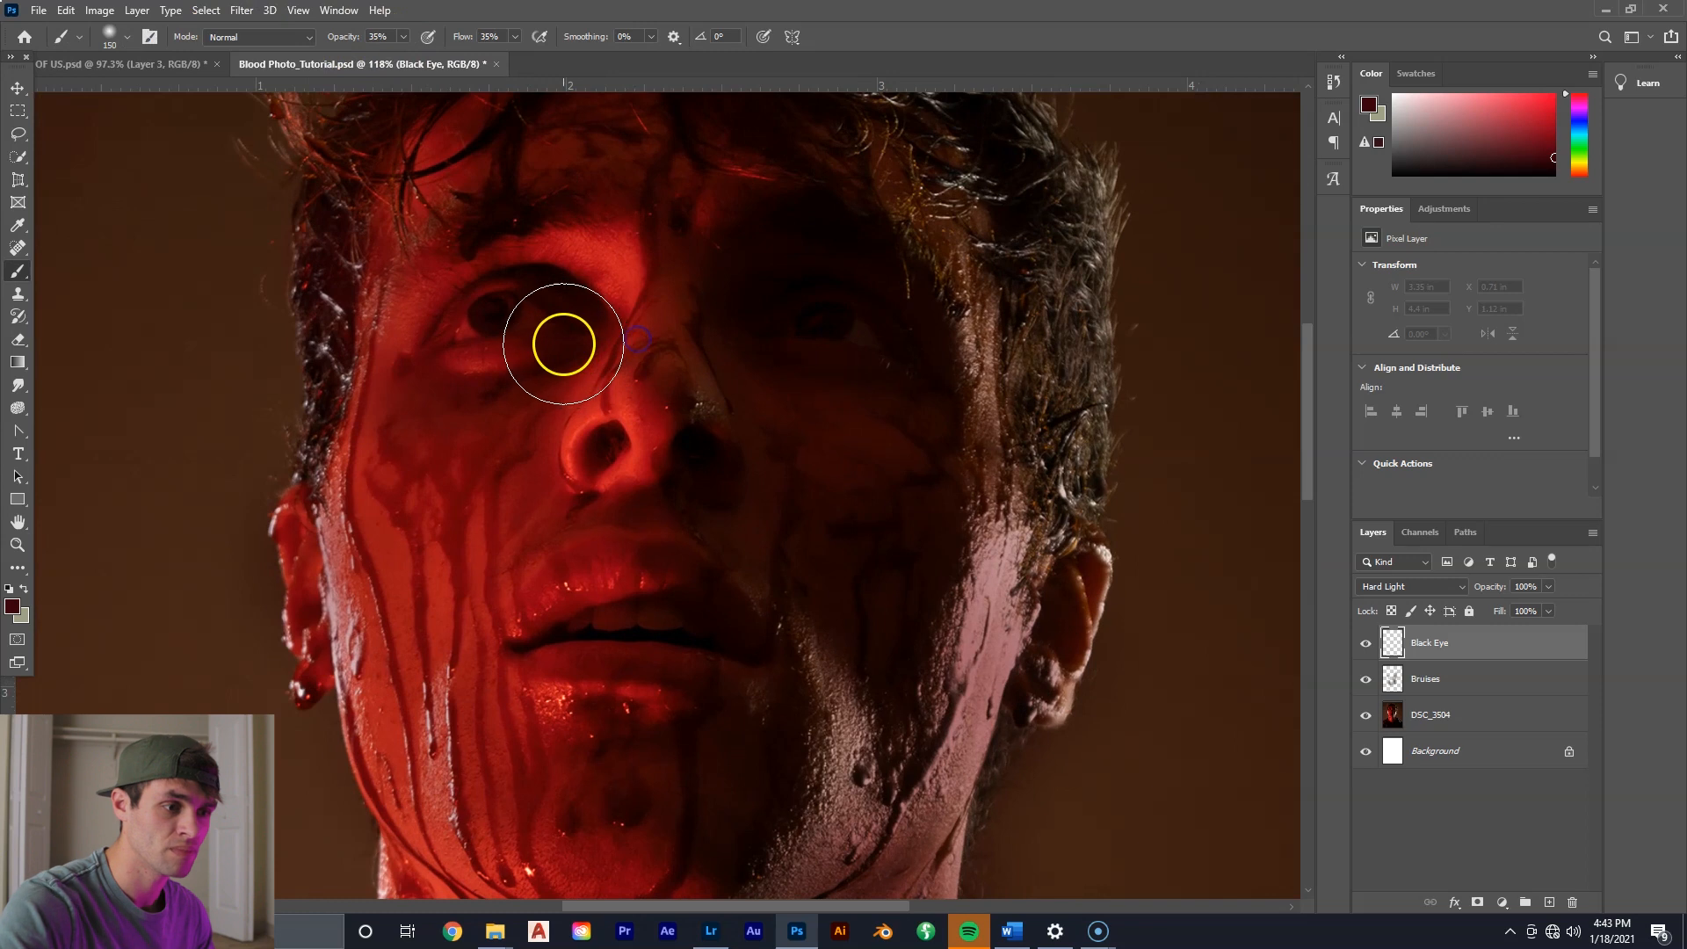
{"action": "mouse_move", "coordinate": [539, 399]}
{"action": "left_mouse_down"}
{"action": "mouse_move", "coordinate": [418, 401]}
{"action": "mouse_move", "coordinate": [396, 362]}
{"action": "mouse_move", "coordinate": [418, 278]}
{"action": "mouse_move", "coordinate": [493, 232]}
{"action": "mouse_move", "coordinate": [558, 225]}
{"action": "mouse_move", "coordinate": [622, 275]}
{"action": "mouse_move", "coordinate": [587, 230]}
{"action": "left_mouse_up"}
{"action": "mouse_move", "coordinate": [416, 294]}
{"action": "left_mouse_down"}
{"action": "mouse_move", "coordinate": [406, 403]}
{"action": "mouse_move", "coordinate": [427, 427]}
{"action": "mouse_move", "coordinate": [415, 440]}
{"action": "mouse_move", "coordinate": [467, 469]}
{"action": "mouse_move", "coordinate": [467, 528]}
{"action": "mouse_move", "coordinate": [514, 425]}
{"action": "mouse_move", "coordinate": [596, 380]}
{"action": "mouse_move", "coordinate": [483, 440]}
{"action": "mouse_move", "coordinate": [429, 440]}
{"action": "mouse_move", "coordinate": [506, 423]}
{"action": "mouse_move", "coordinate": [422, 417]}
{"action": "mouse_move", "coordinate": [403, 378]}
{"action": "mouse_move", "coordinate": [430, 291]}
{"action": "mouse_move", "coordinate": [475, 253]}
{"action": "mouse_move", "coordinate": [532, 245]}
{"action": "mouse_move", "coordinate": [612, 275]}
{"action": "mouse_move", "coordinate": [626, 327]}
{"action": "mouse_move", "coordinate": [566, 404]}
{"action": "mouse_move", "coordinate": [500, 449]}
{"action": "mouse_move", "coordinate": [461, 564]}
{"action": "mouse_move", "coordinate": [411, 430]}
{"action": "mouse_move", "coordinate": [495, 508]}
{"action": "mouse_move", "coordinate": [516, 464]}
{"action": "left_mouse_up"}
{"action": "mouse_move", "coordinate": [565, 407]}
{"action": "left_mouse_down"}
{"action": "mouse_move", "coordinate": [466, 430]}
{"action": "mouse_move", "coordinate": [471, 530]}
{"action": "mouse_move", "coordinate": [503, 488]}
{"action": "mouse_move", "coordinate": [473, 550]}
{"action": "mouse_move", "coordinate": [490, 517]}
{"action": "mouse_move", "coordinate": [453, 530]}
{"action": "mouse_move", "coordinate": [395, 408]}
{"action": "mouse_move", "coordinate": [382, 354]}
{"action": "mouse_move", "coordinate": [411, 288]}
{"action": "left_mouse_up"}
Compare blend modes for the Black Eye layer, keep Hard Light, and extend the bruise down the cheek below the red-lit eye.
{"action": "left_click", "coordinate": [1519, 488]}
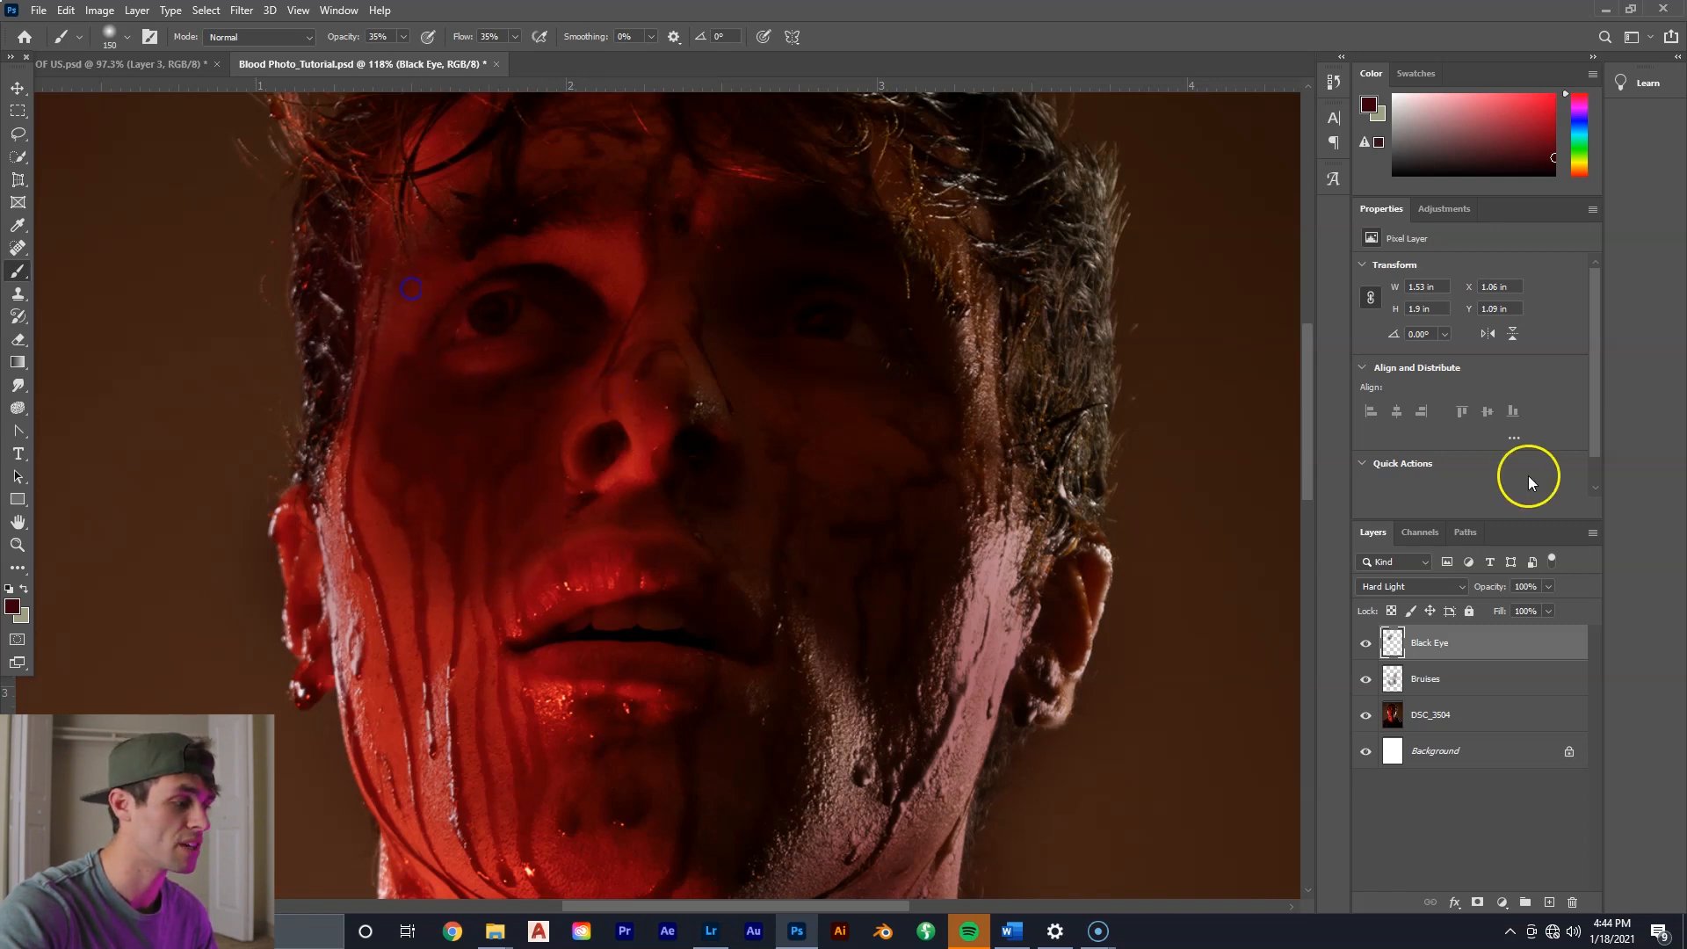
{"action": "left_click", "coordinate": [1454, 586]}
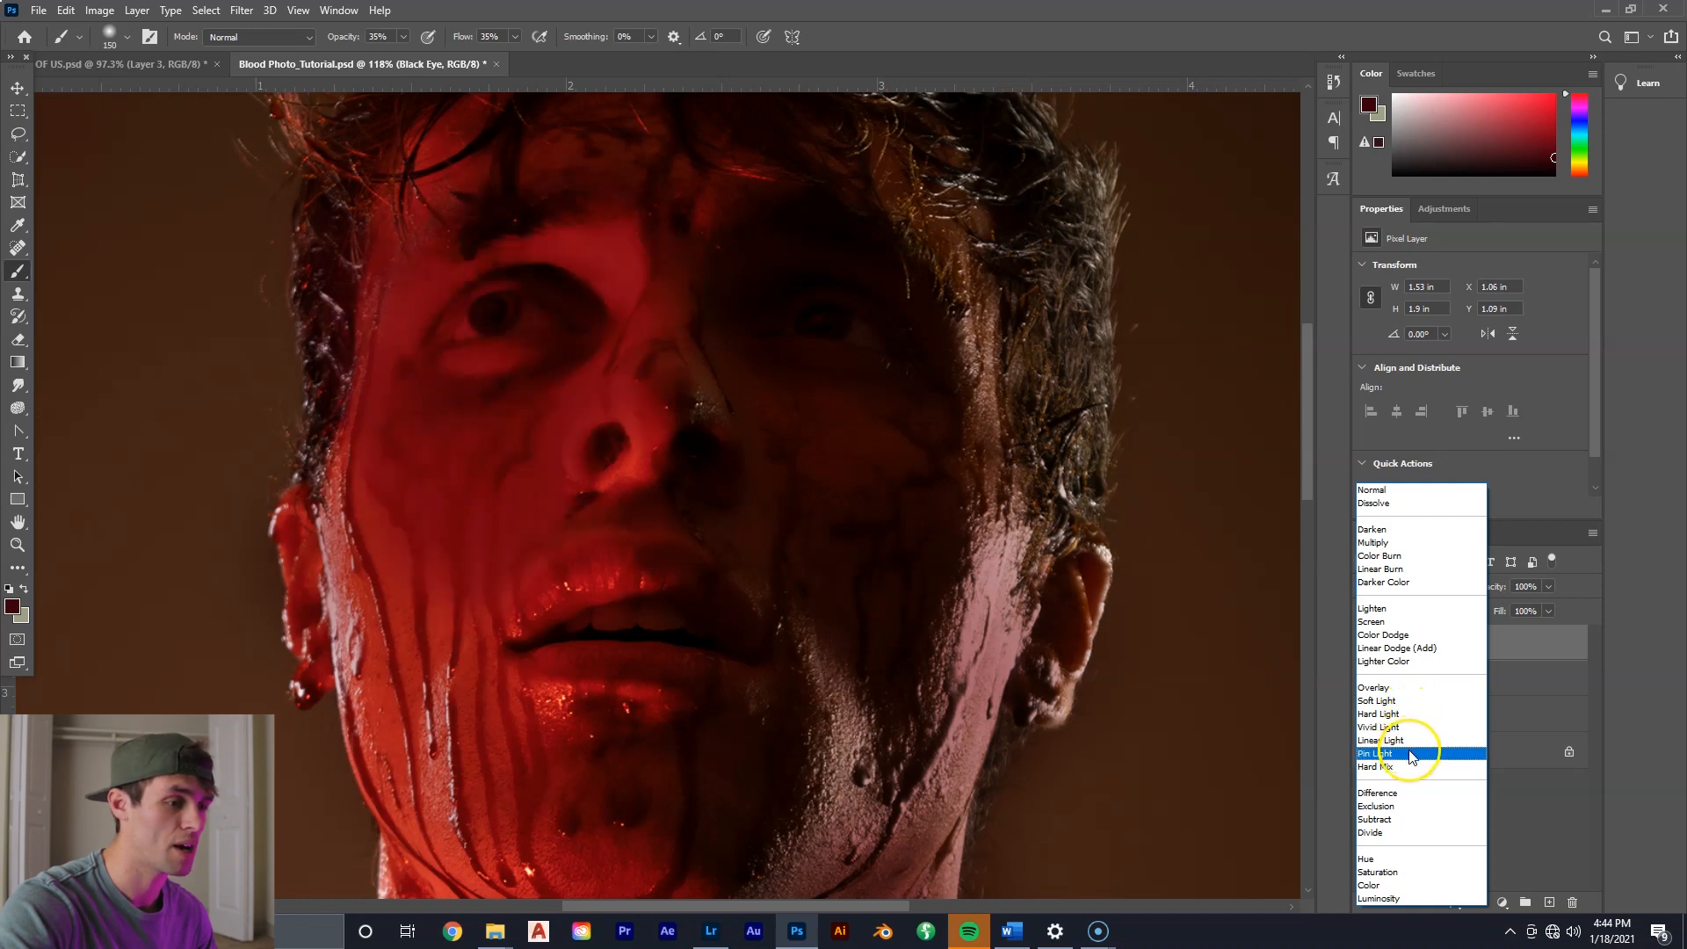
{"action": "left_click", "coordinate": [1415, 713]}
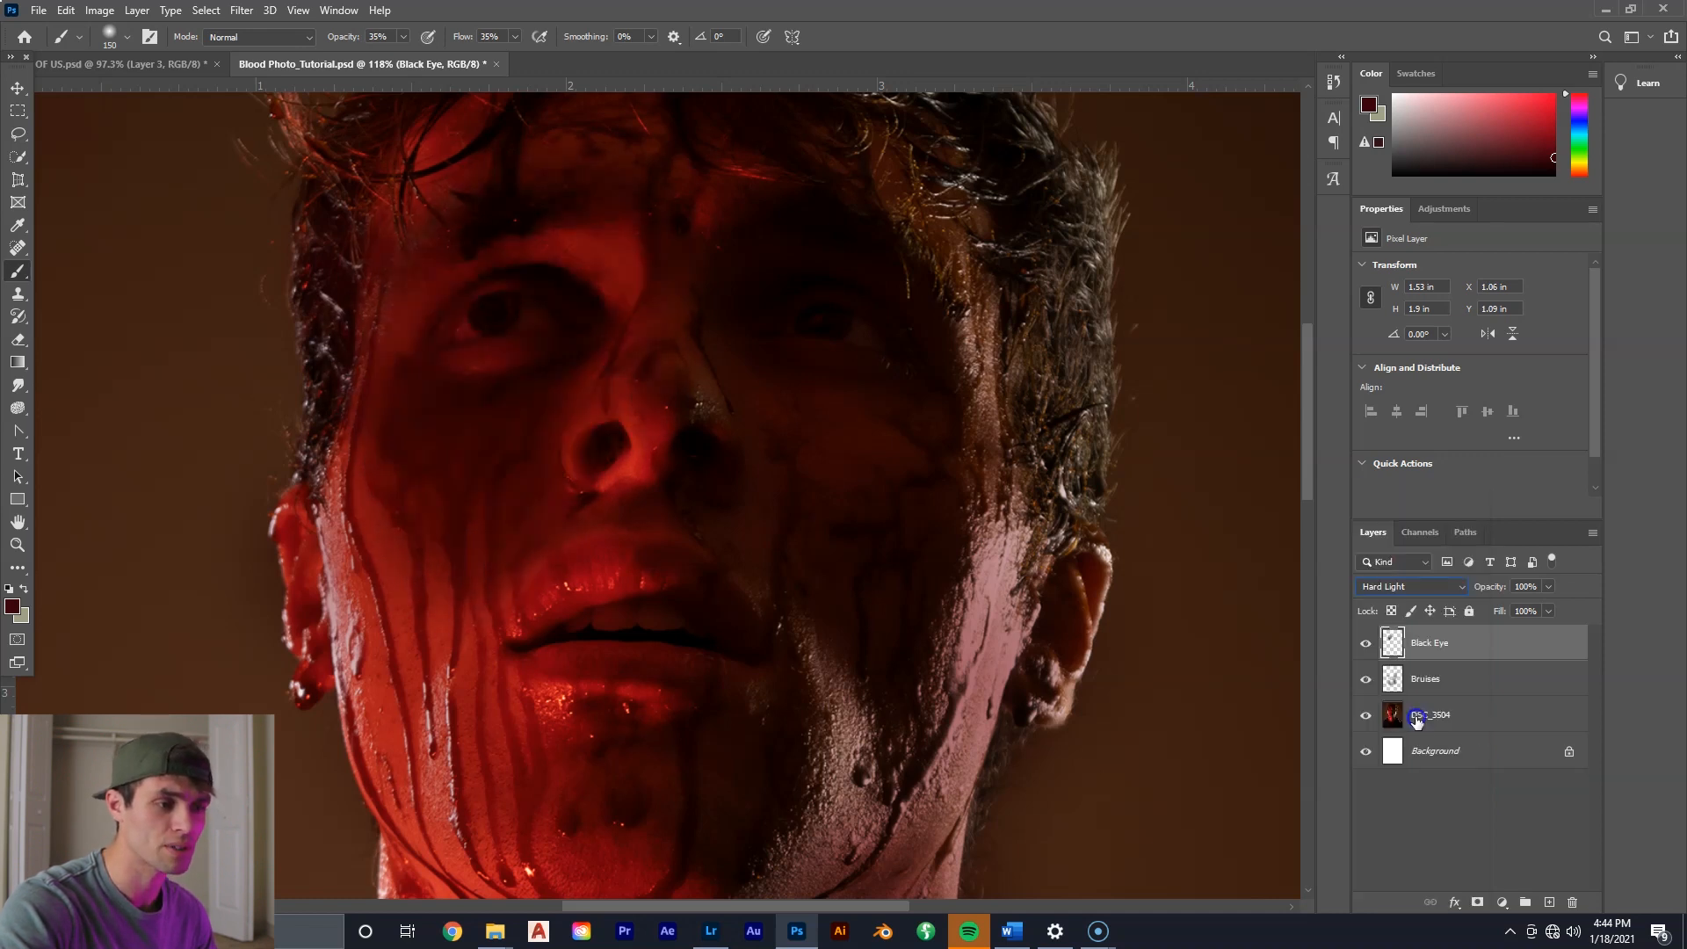
{"action": "mouse_move", "coordinate": [496, 453]}
{"action": "left_mouse_down"}
{"action": "mouse_move", "coordinate": [464, 603]}
{"action": "mouse_move", "coordinate": [408, 491]}
{"action": "mouse_move", "coordinate": [501, 516]}
{"action": "left_mouse_up"}
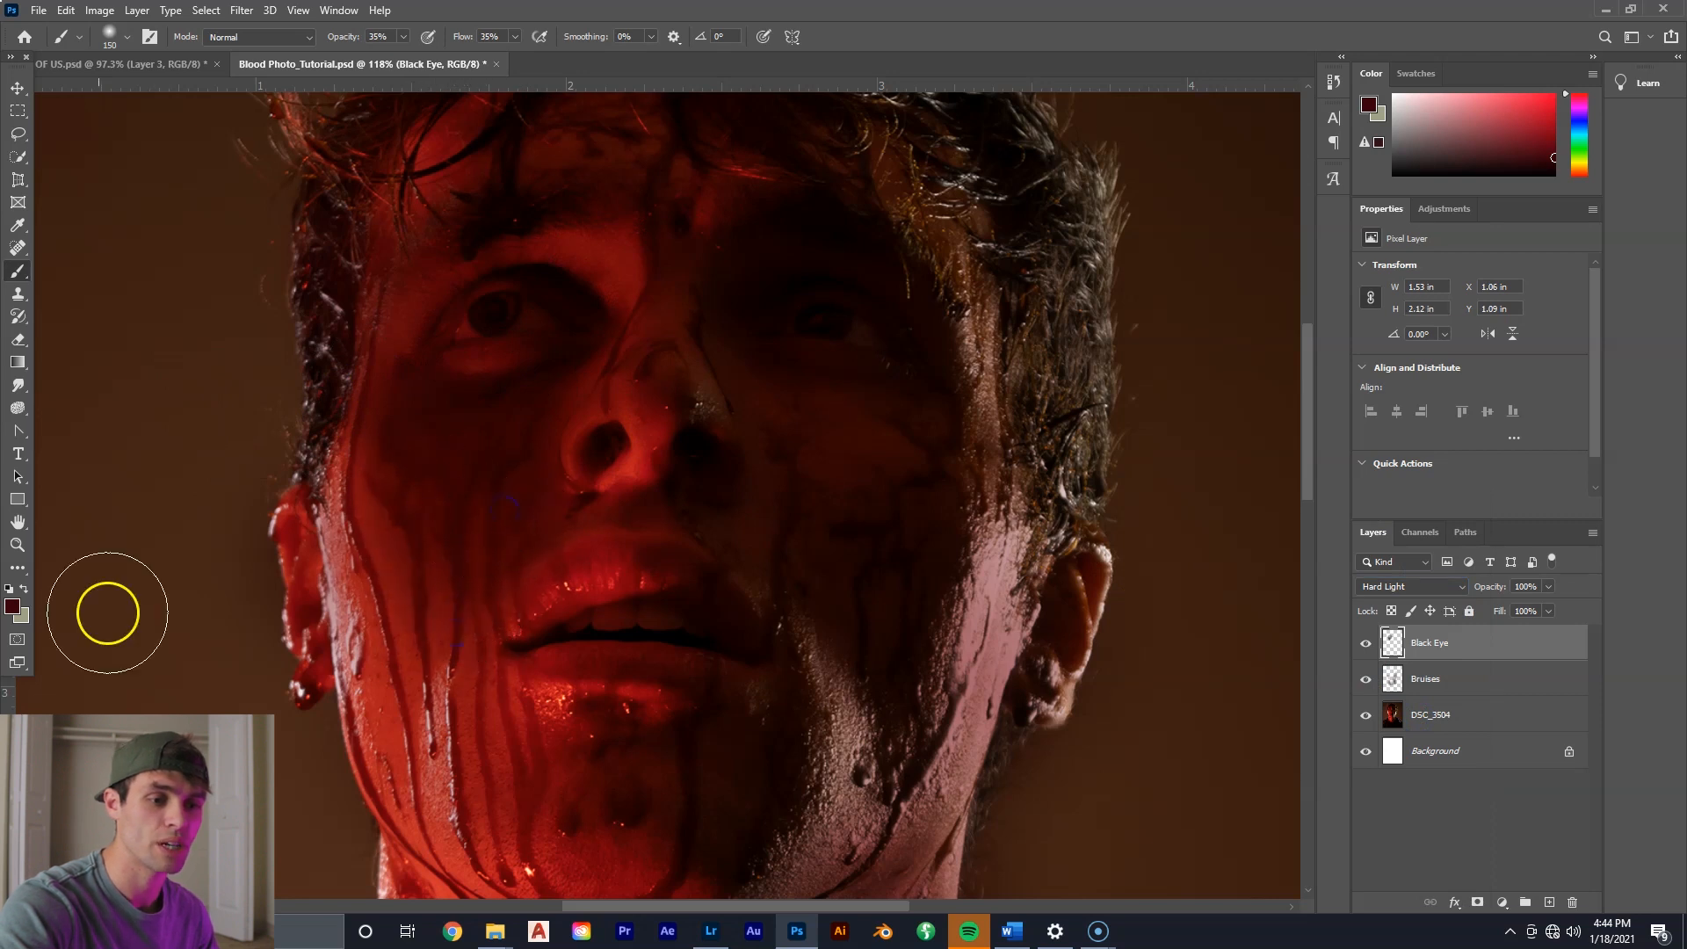
Set the foreground color to a darker, nearly black red and the brush size to 75 px.
{"action": "left_click", "coordinate": [11, 608]}
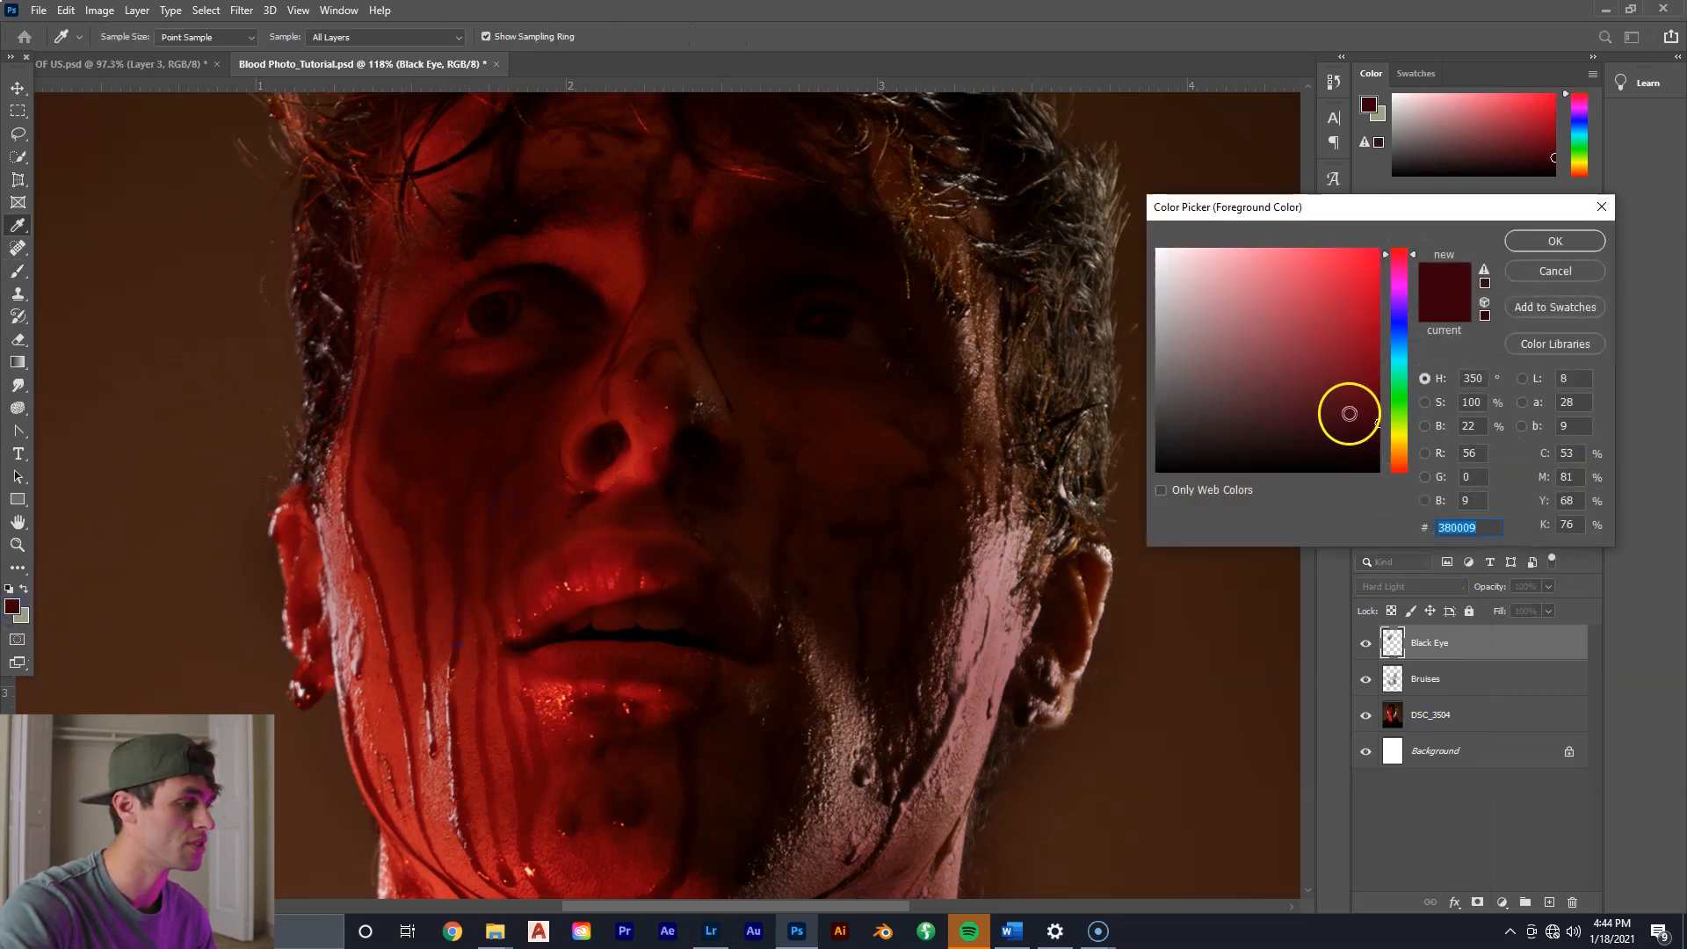
{"action": "left_click", "coordinate": [1555, 243]}
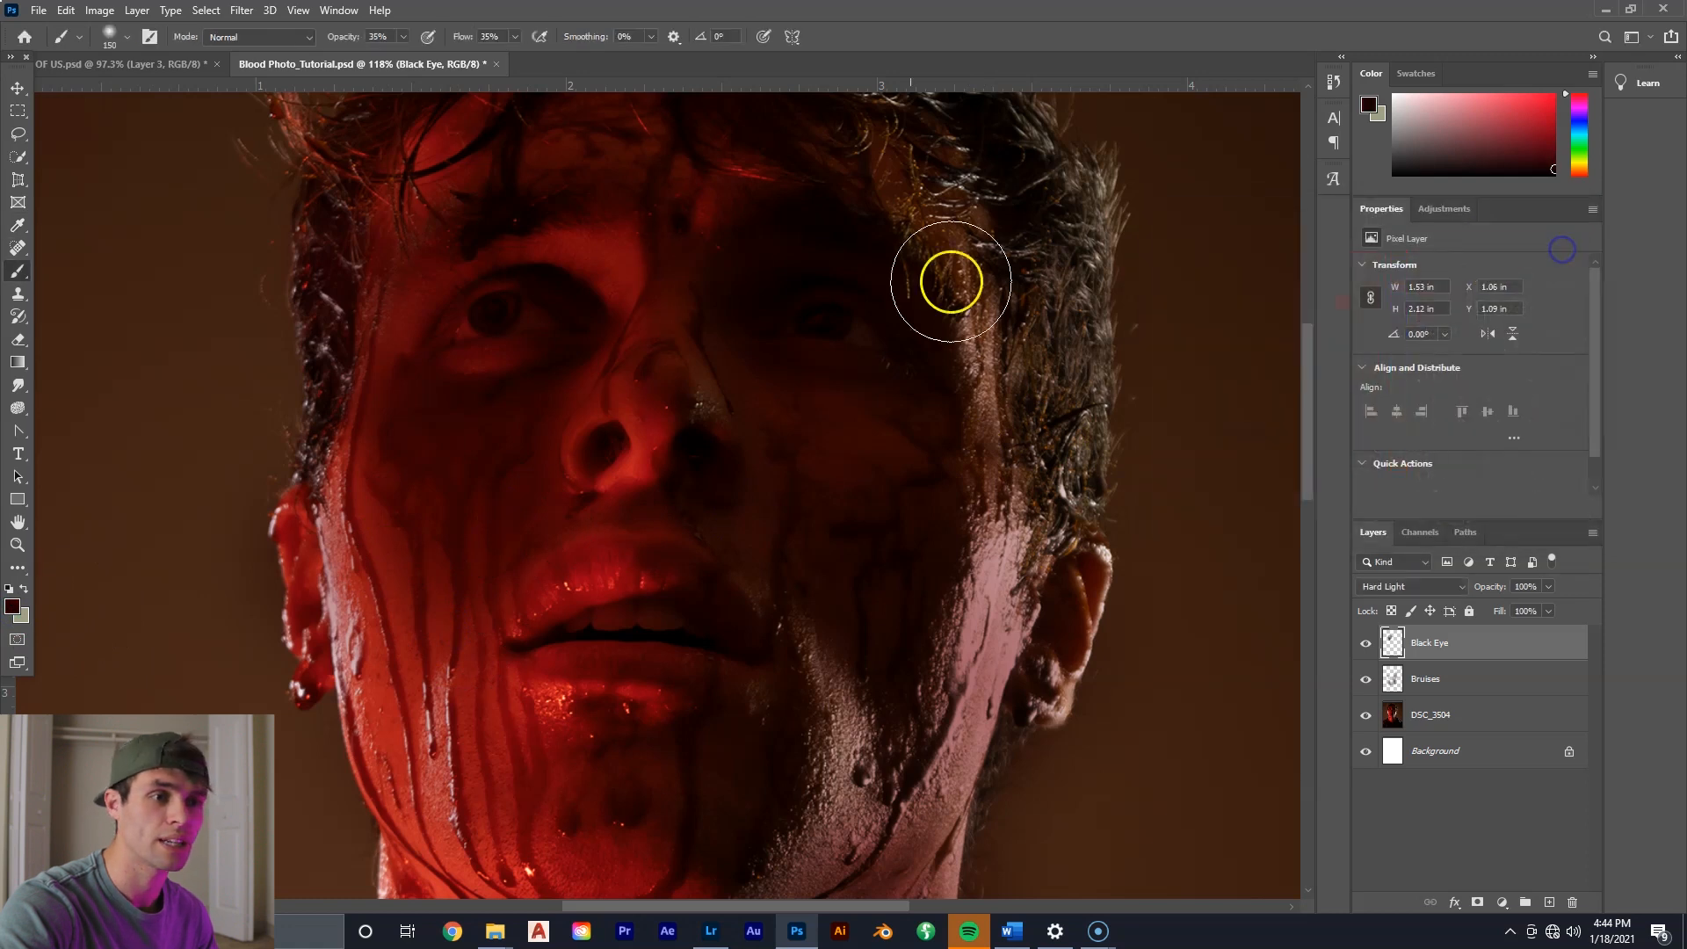
{"action": "left_click", "coordinate": [129, 38]}
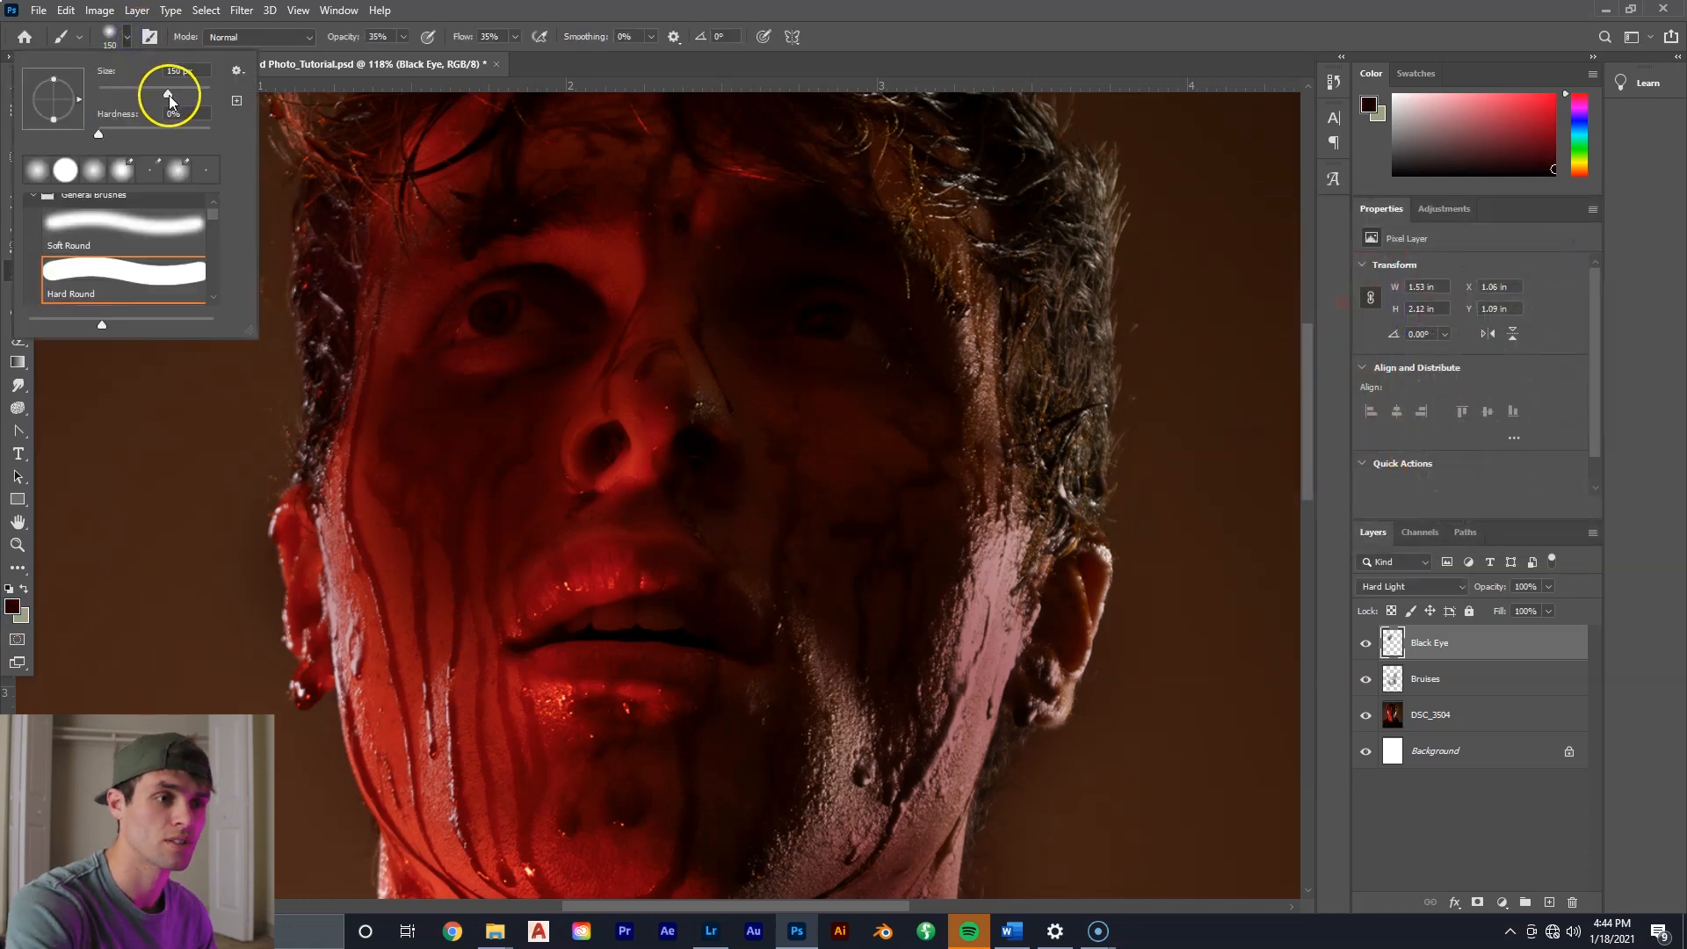
{"action": "left_click", "coordinate": [134, 72]}
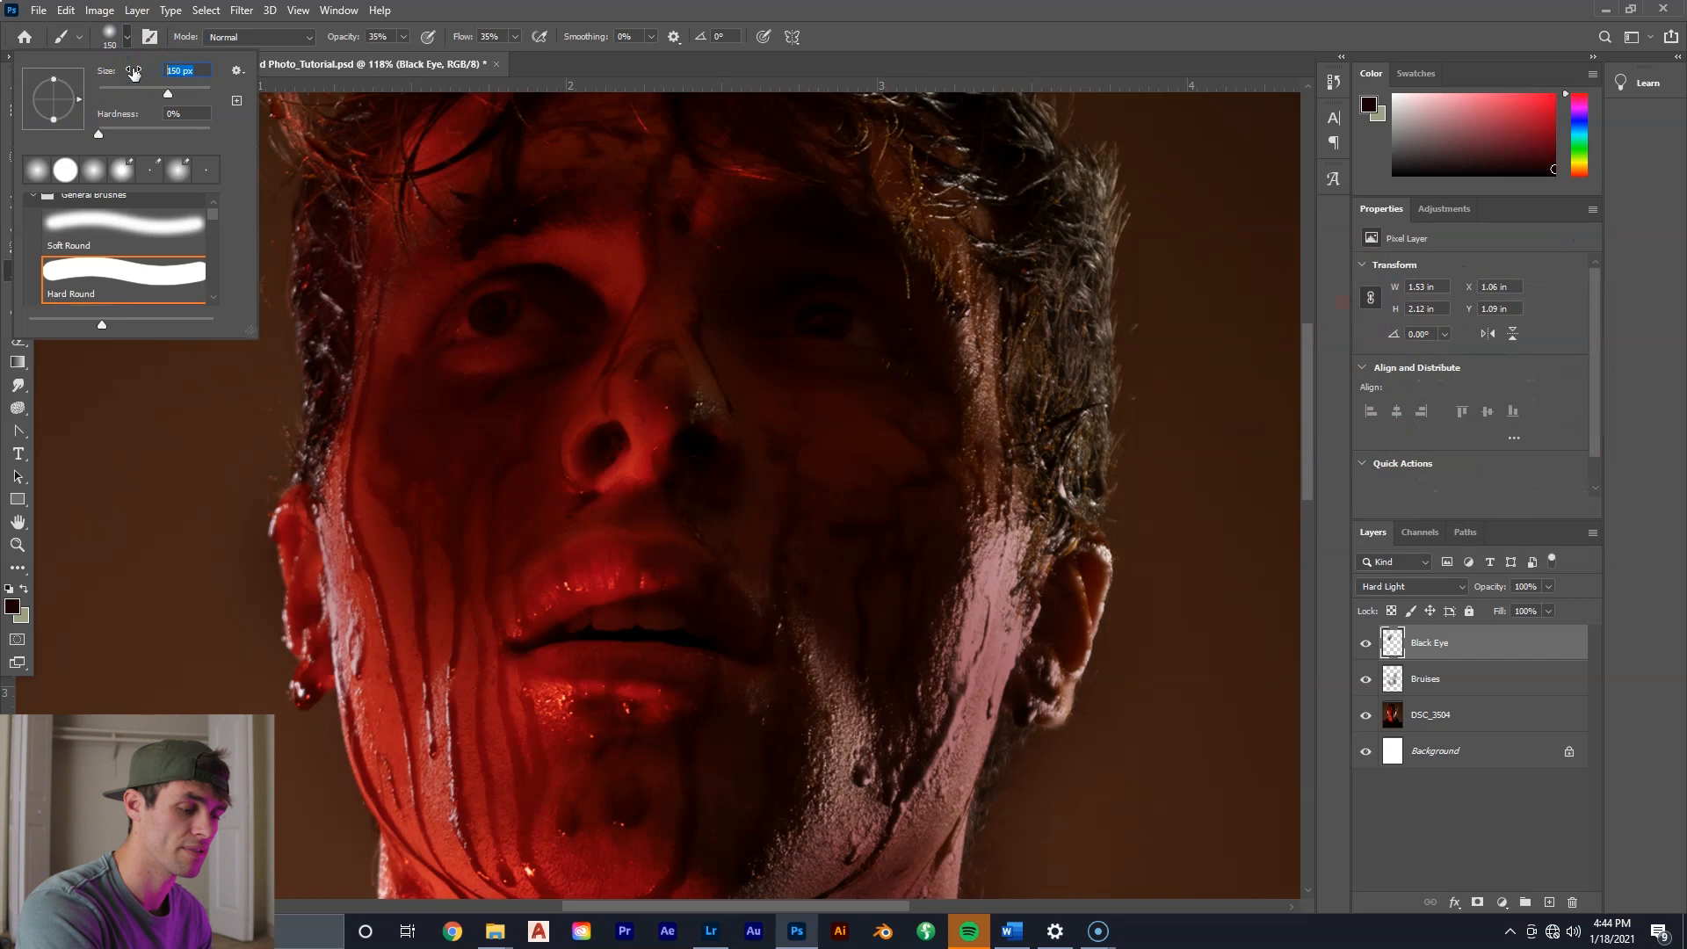
{"action": "key", "text": "Return"}
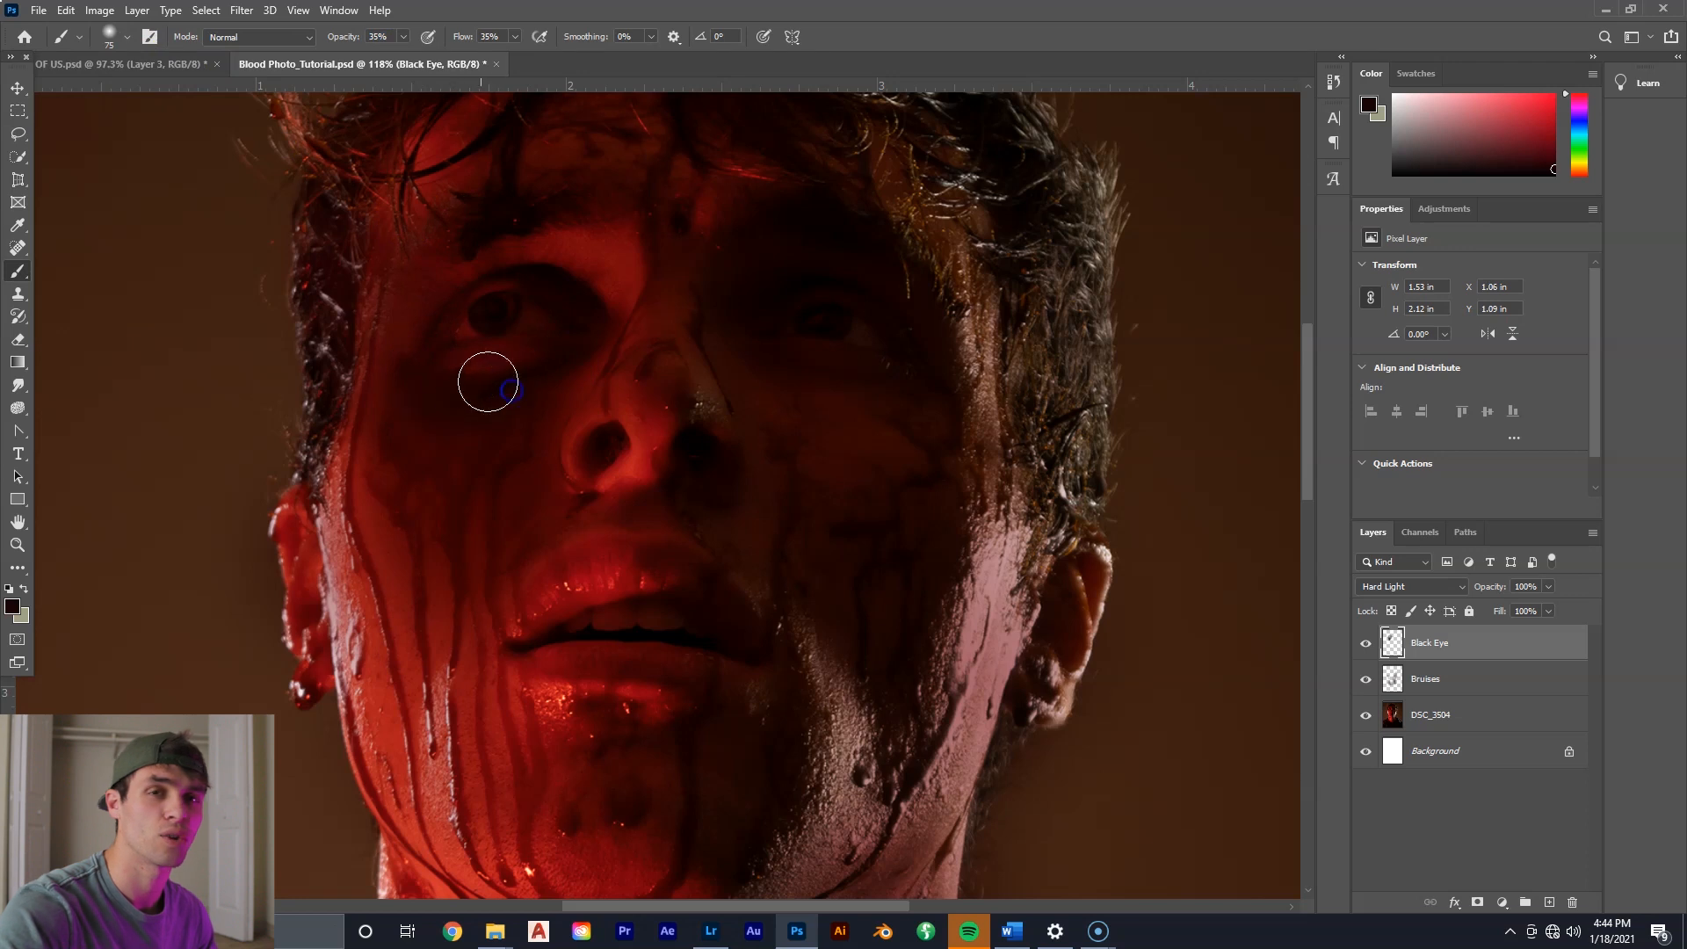
Paint the darker shade around the red-lit eye socket and the bridge of the nose on the Black Eye layer.
{"action": "key", "text": "ctrl+0"}
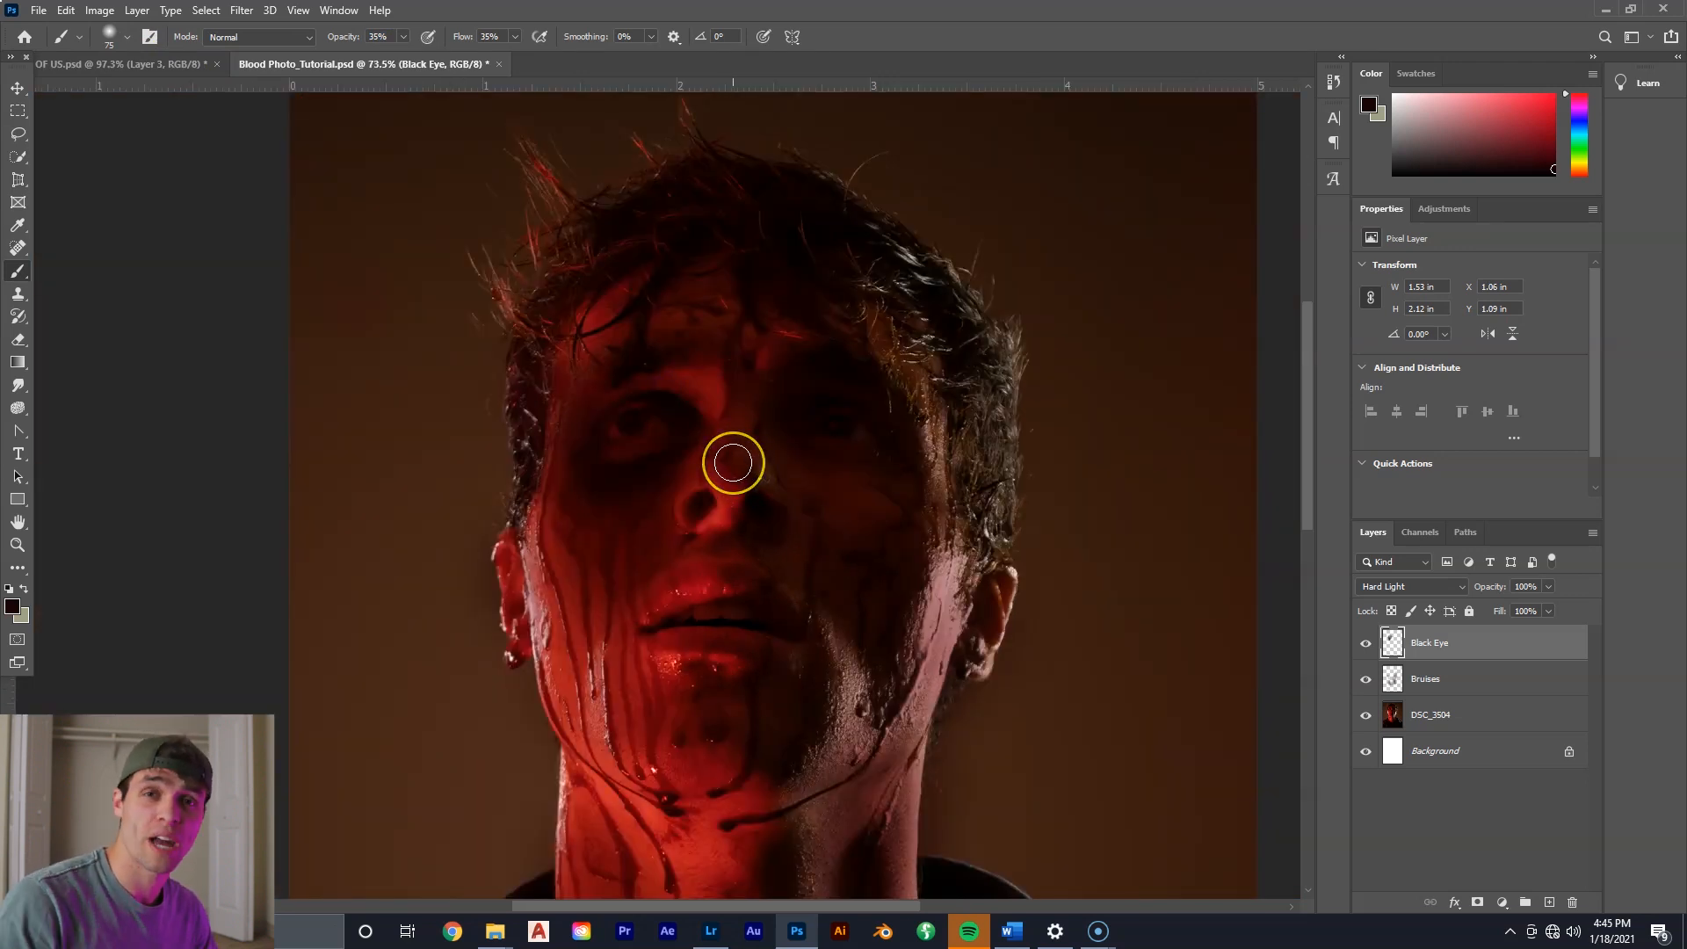
{"action": "left_click_drag", "start_coordinate": [752, 462], "coordinate": [761, 480]}
{"action": "left_click_drag", "start_coordinate": [614, 466], "coordinate": [614, 443]}
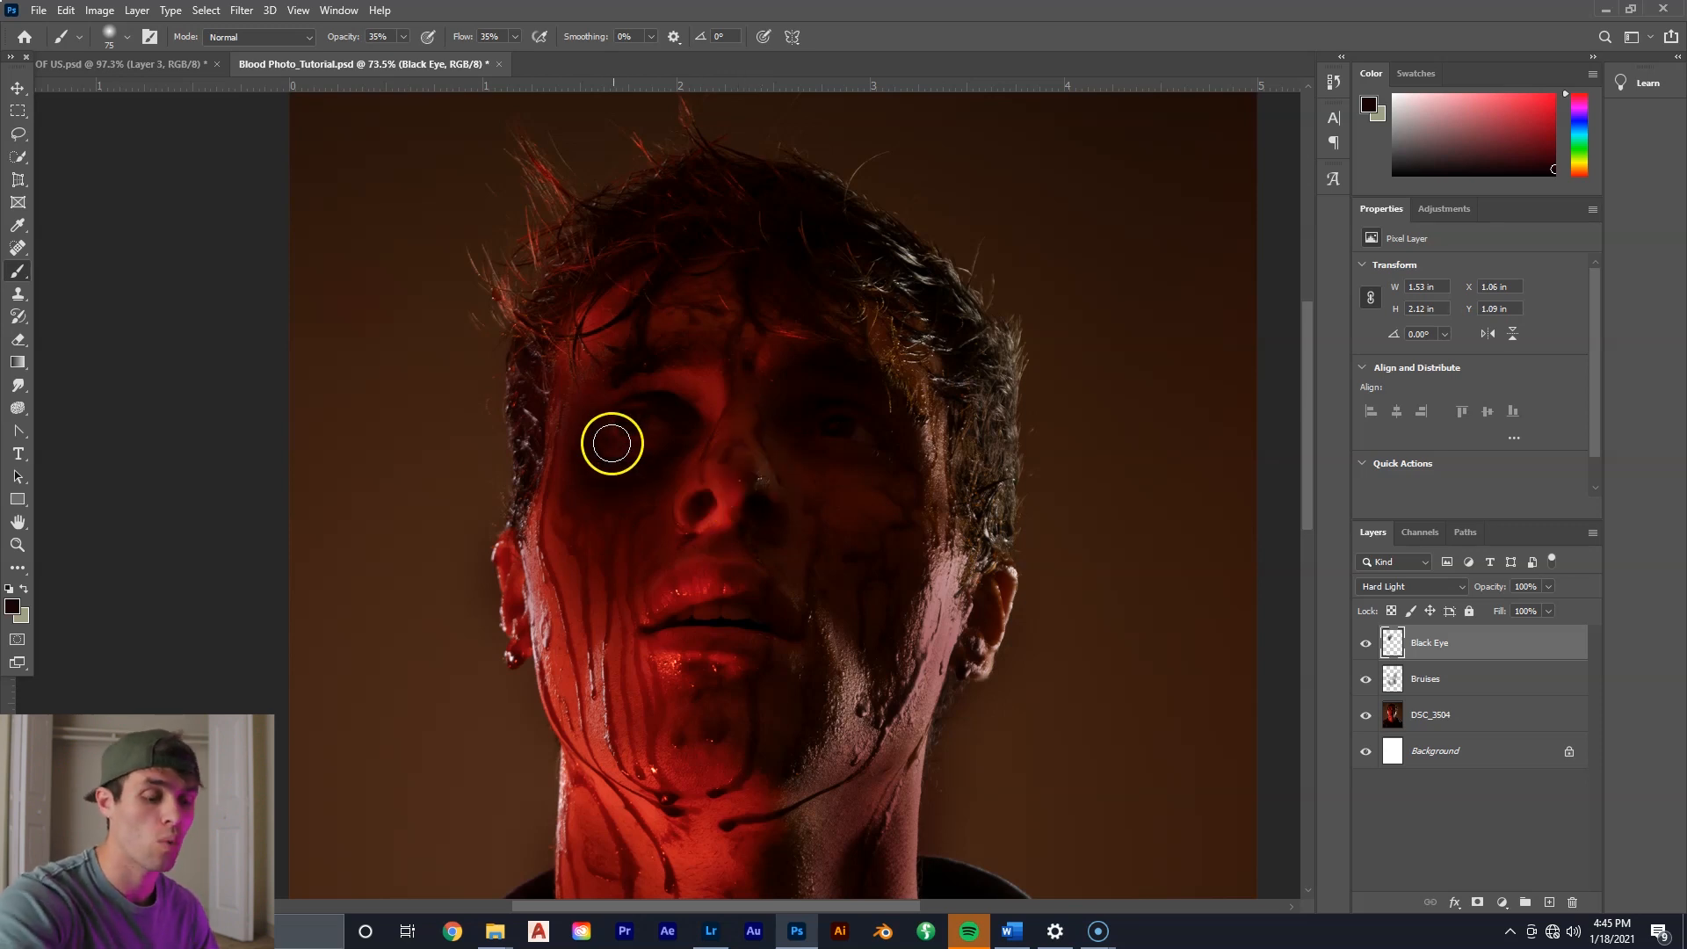
{"action": "left_click_drag", "start_coordinate": [657, 417], "coordinate": [726, 380]}
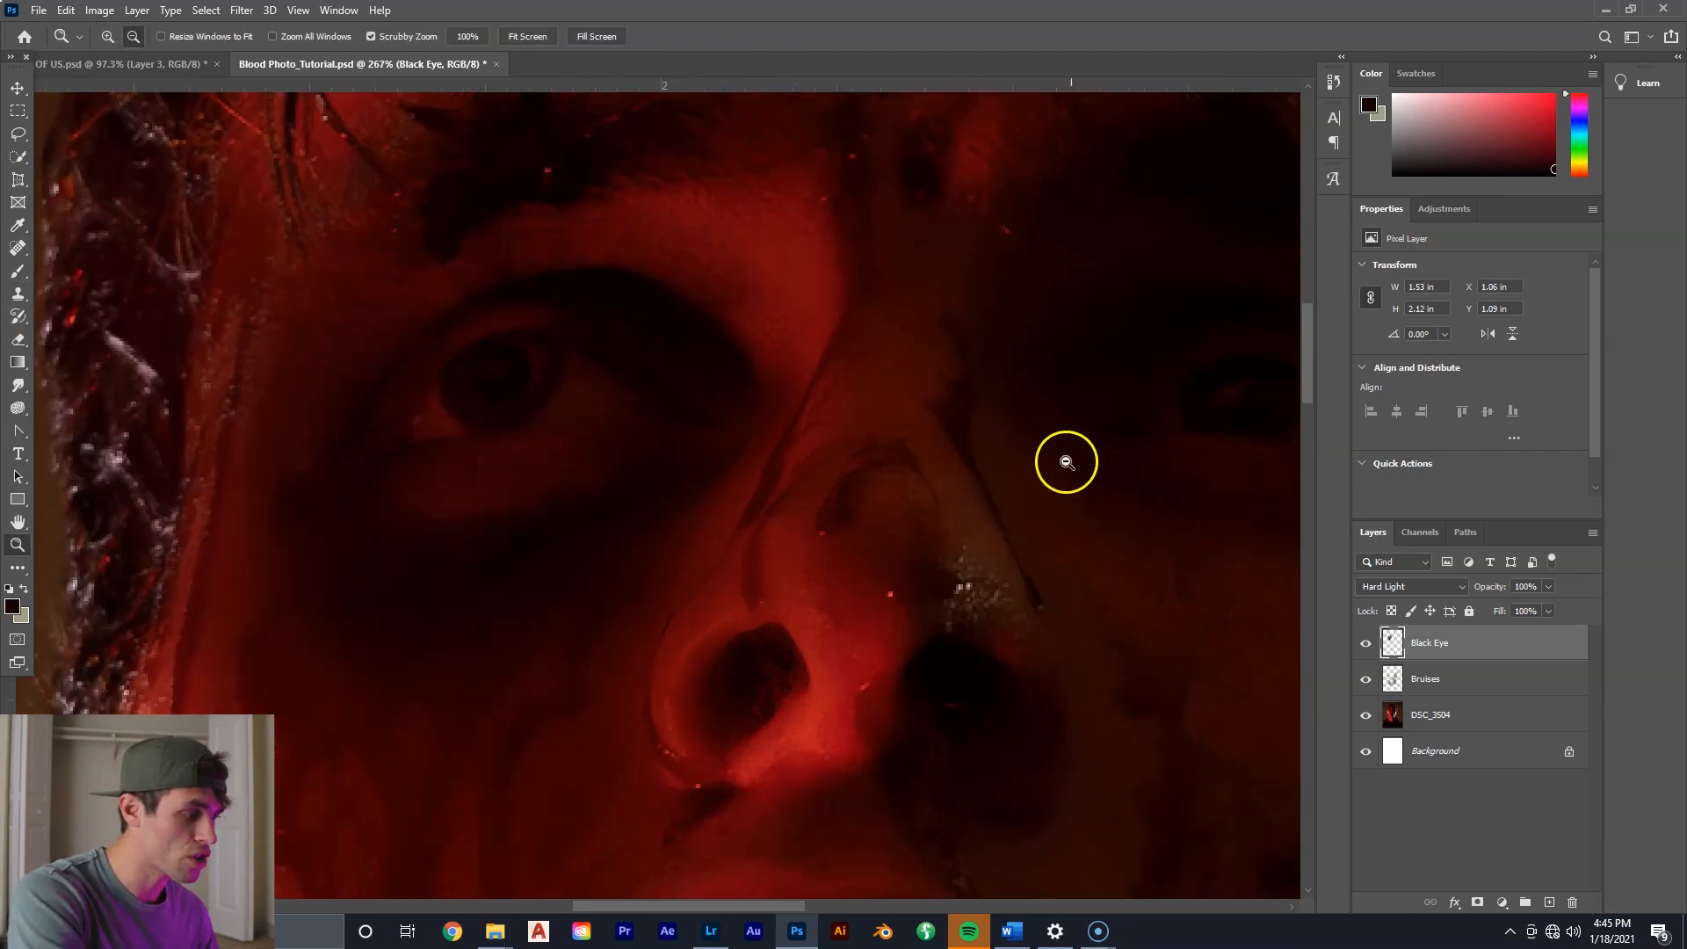
Erase the Black Eye shading over the outer white of the red-lit eye with a 15 px eraser at 50% hardness.
{"action": "left_click", "coordinate": [18, 341]}
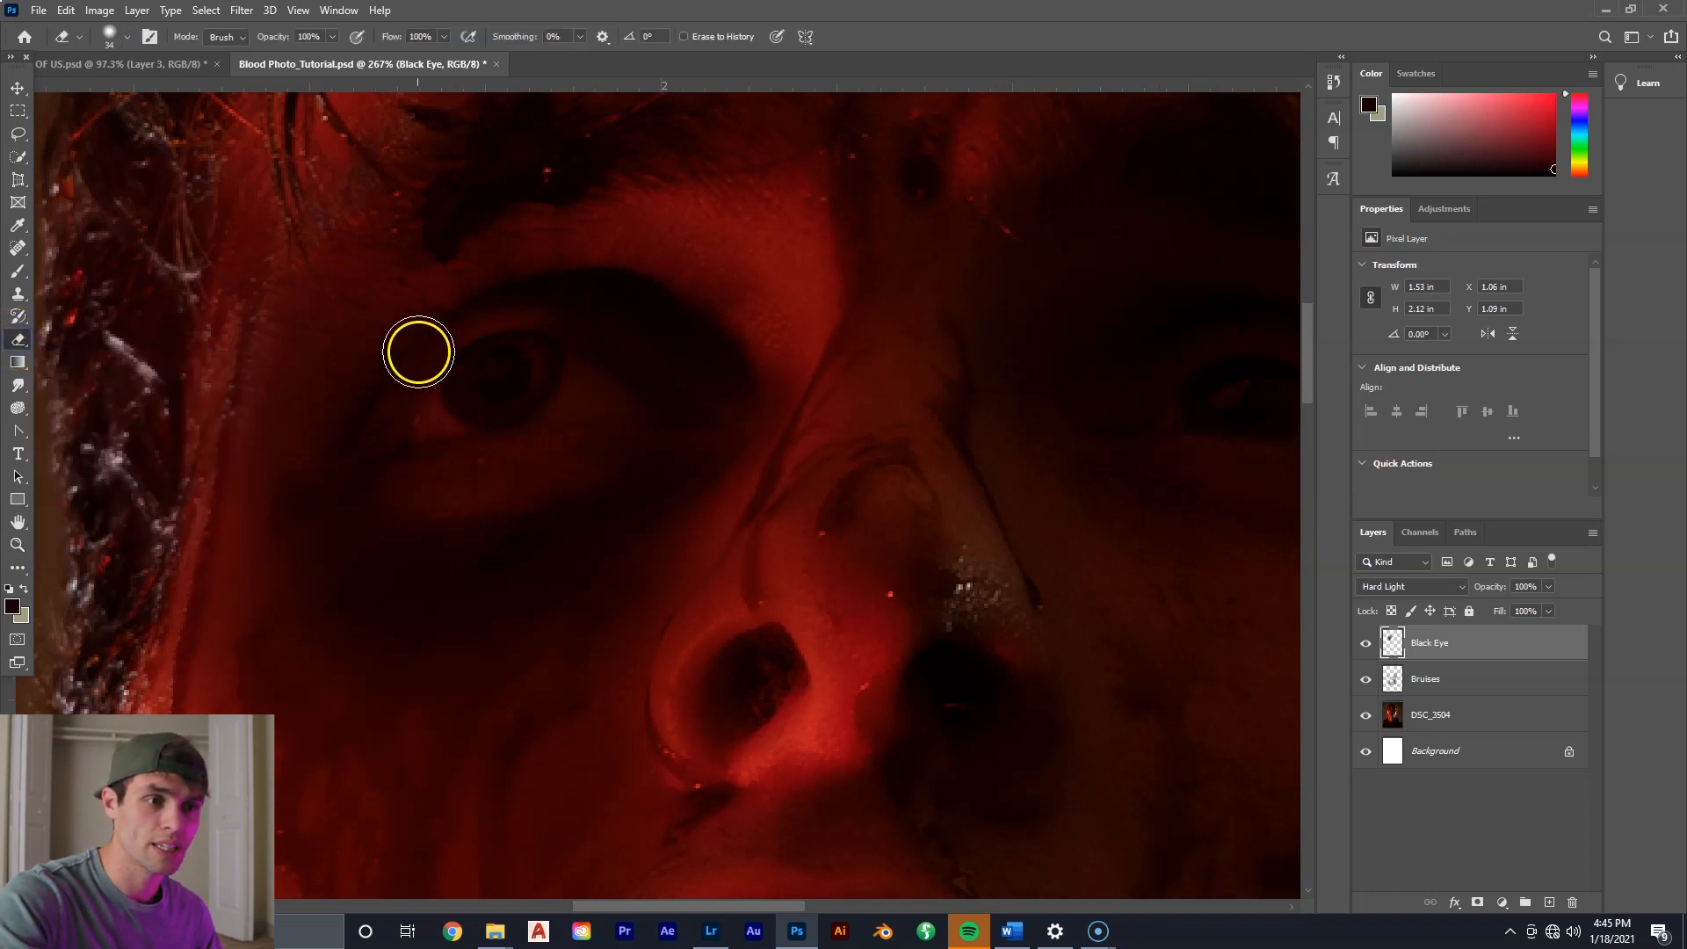
{"action": "left_click", "coordinate": [135, 39]}
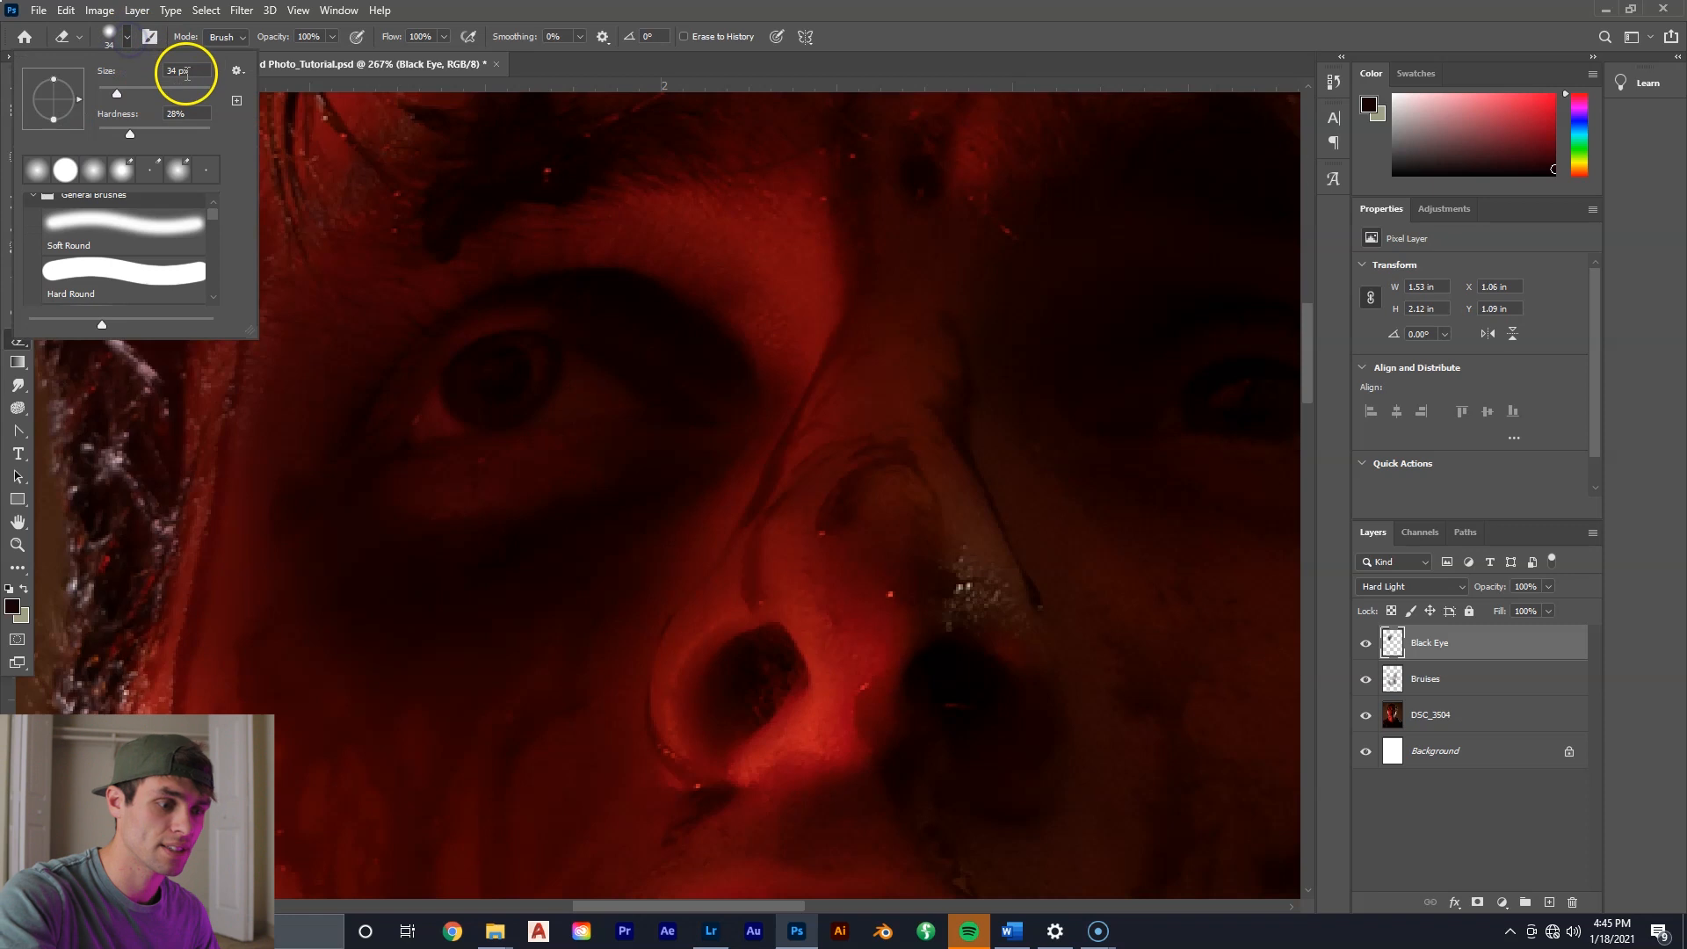
{"action": "type", "text": "15"}
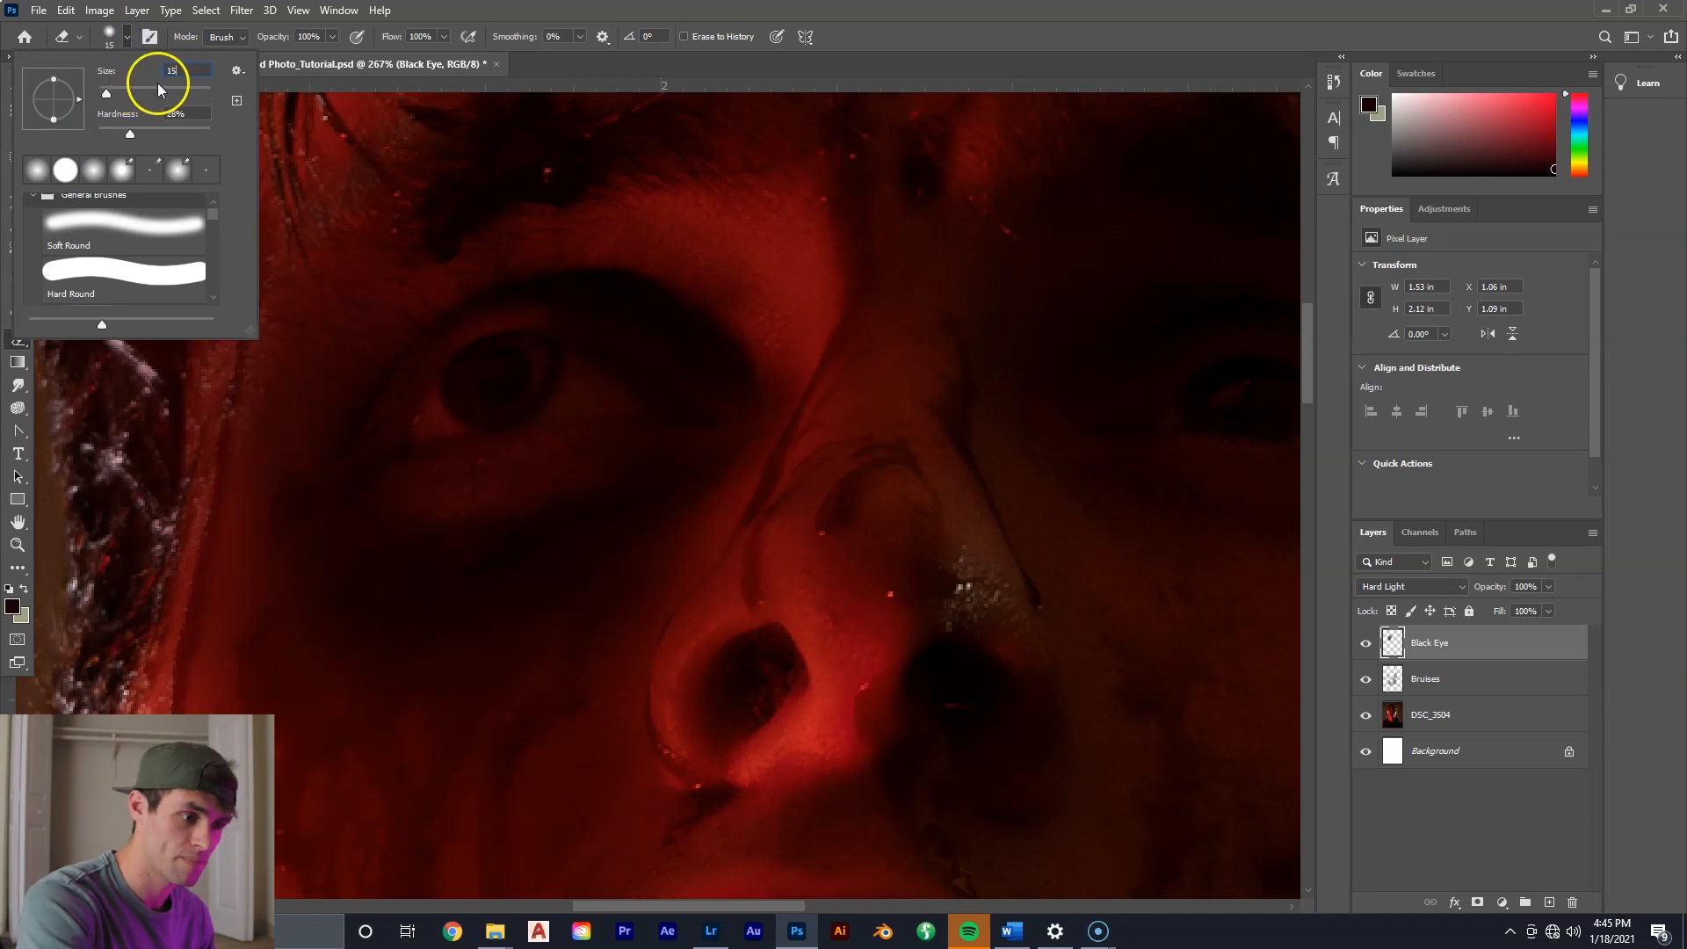
{"action": "key", "text": "Return"}
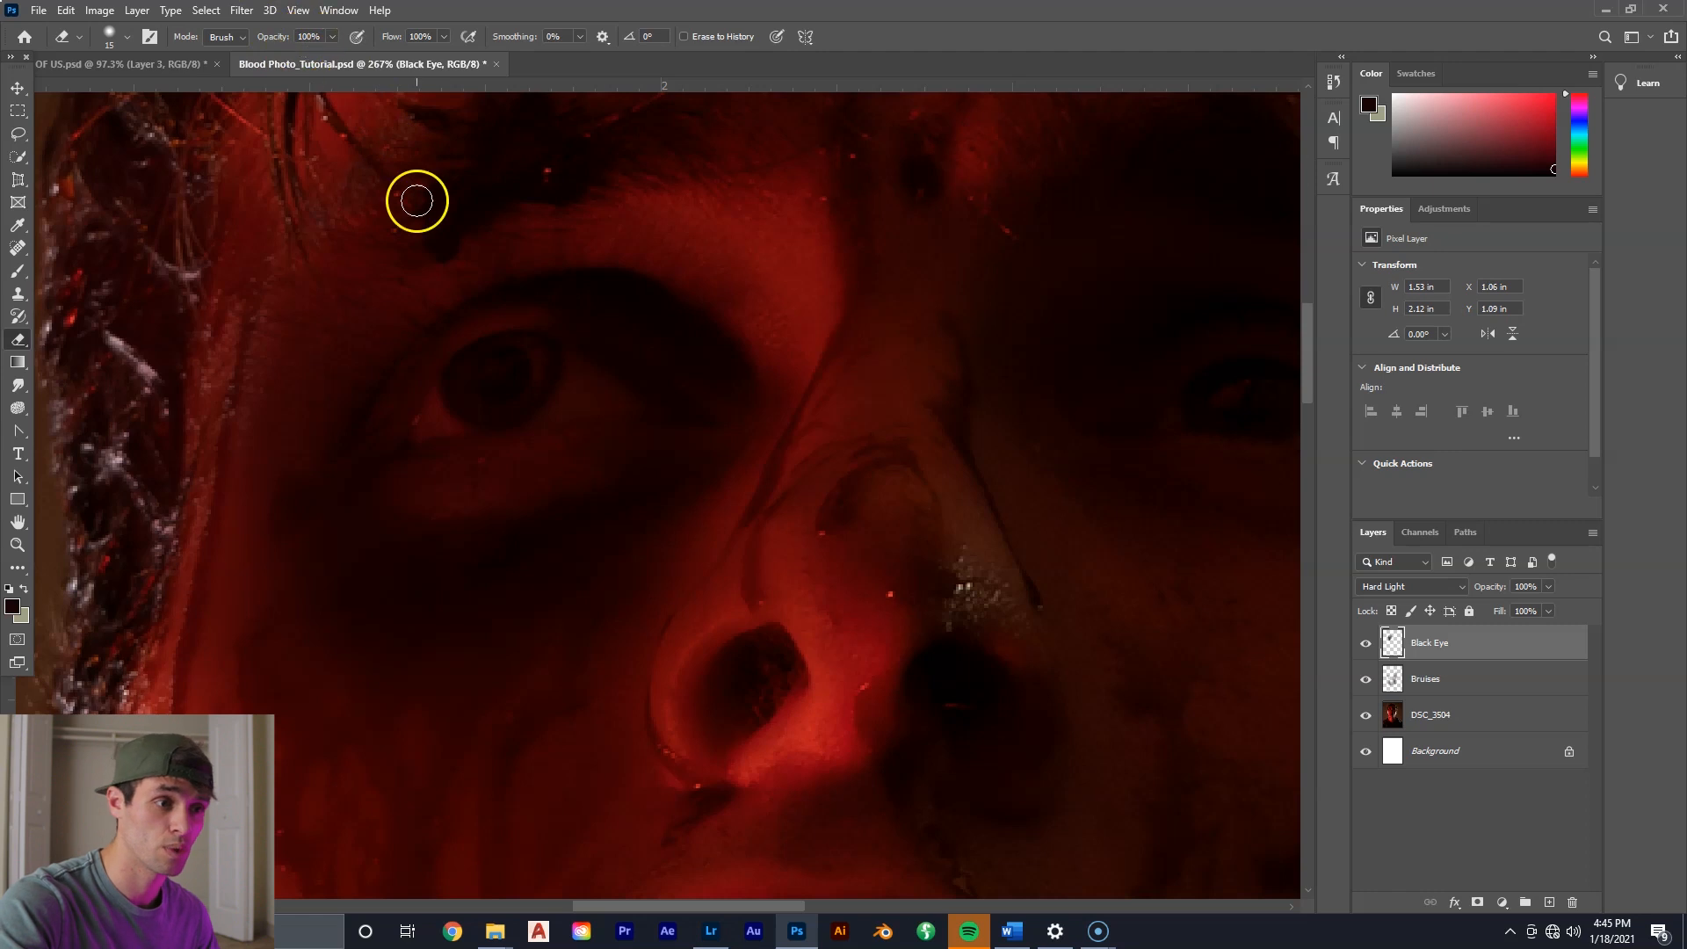
{"action": "left_click", "coordinate": [128, 37]}
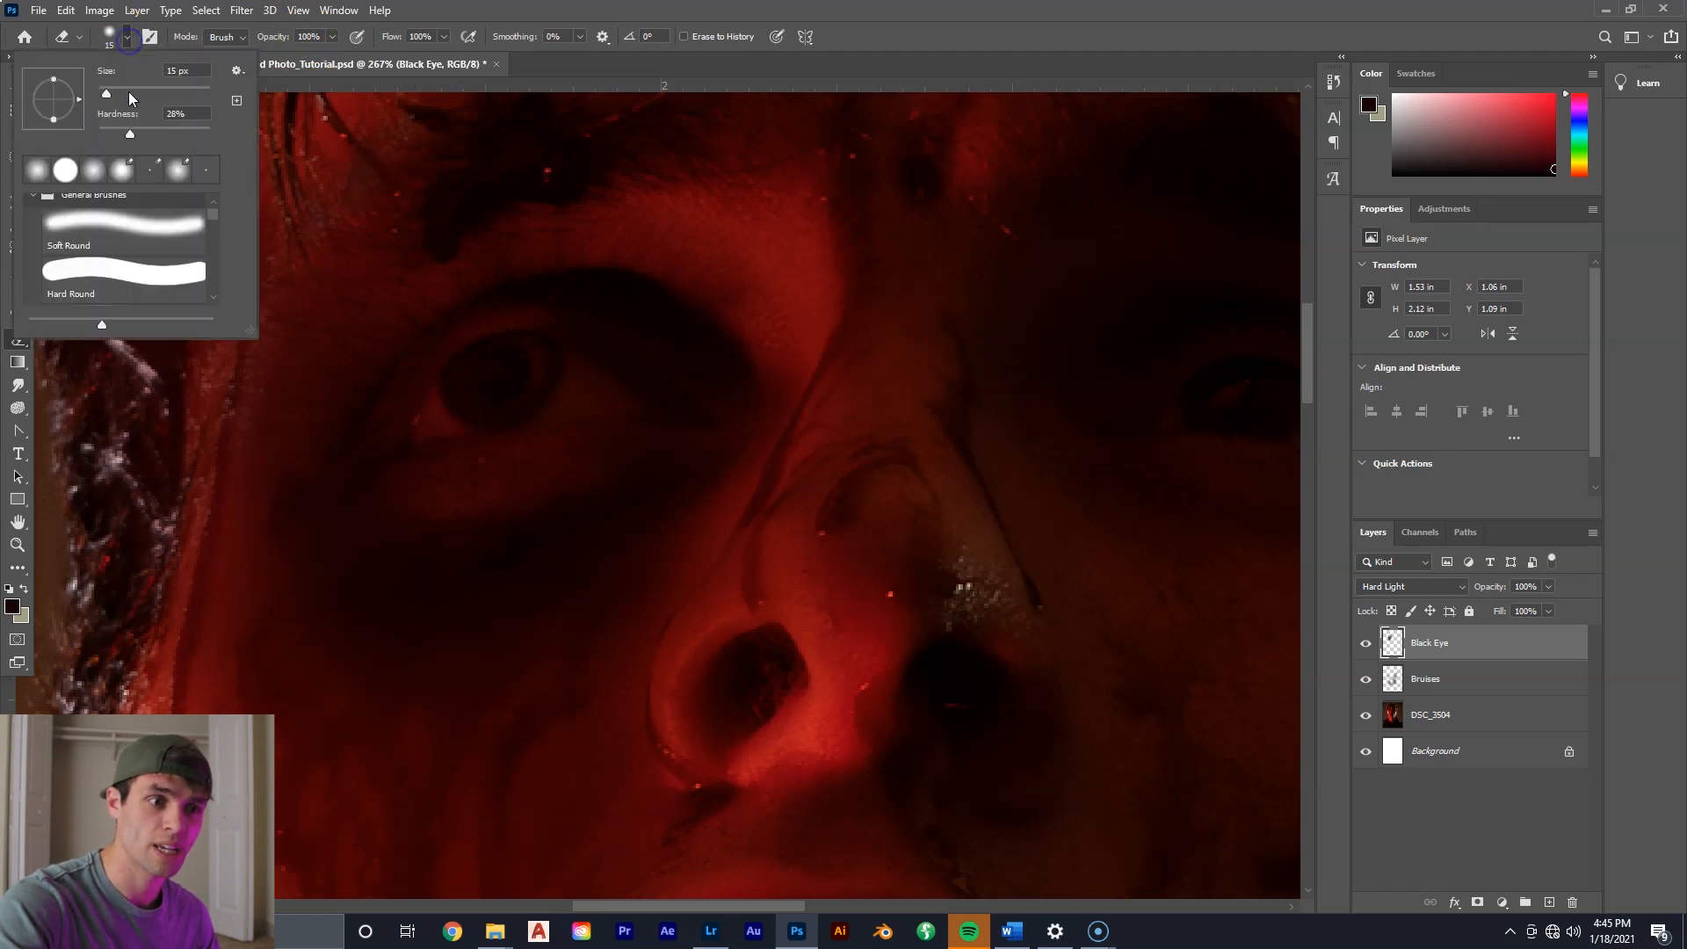
{"action": "left_click_drag", "start_coordinate": [158, 132], "coordinate": [154, 132]}
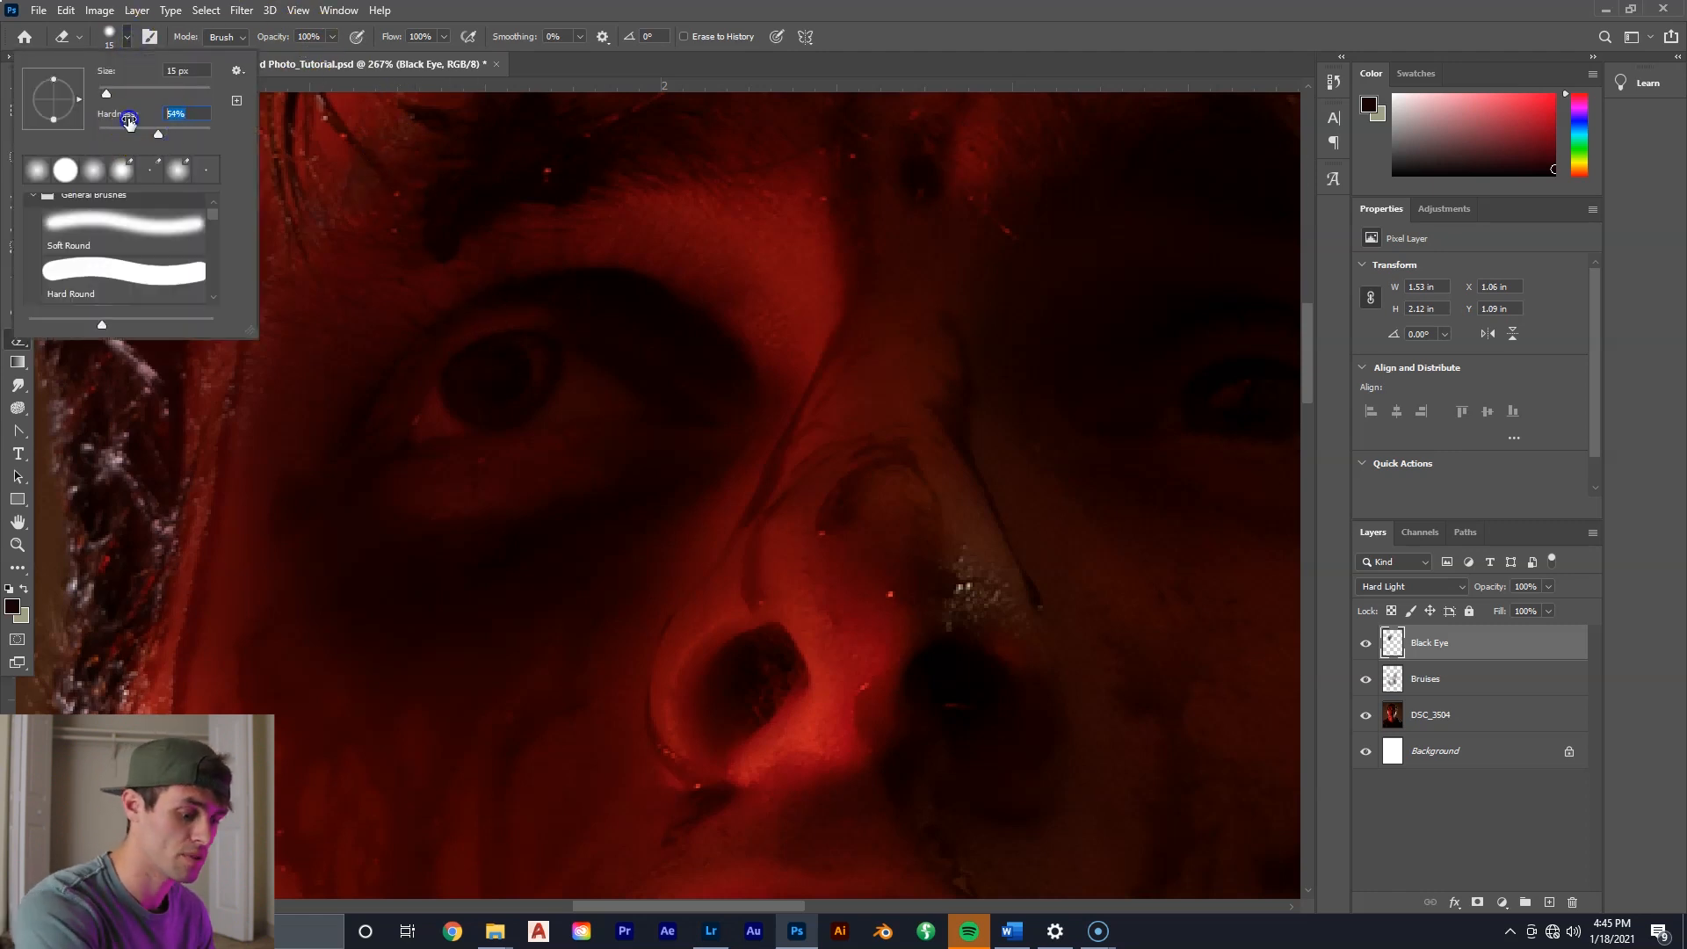
{"action": "key", "text": "Return"}
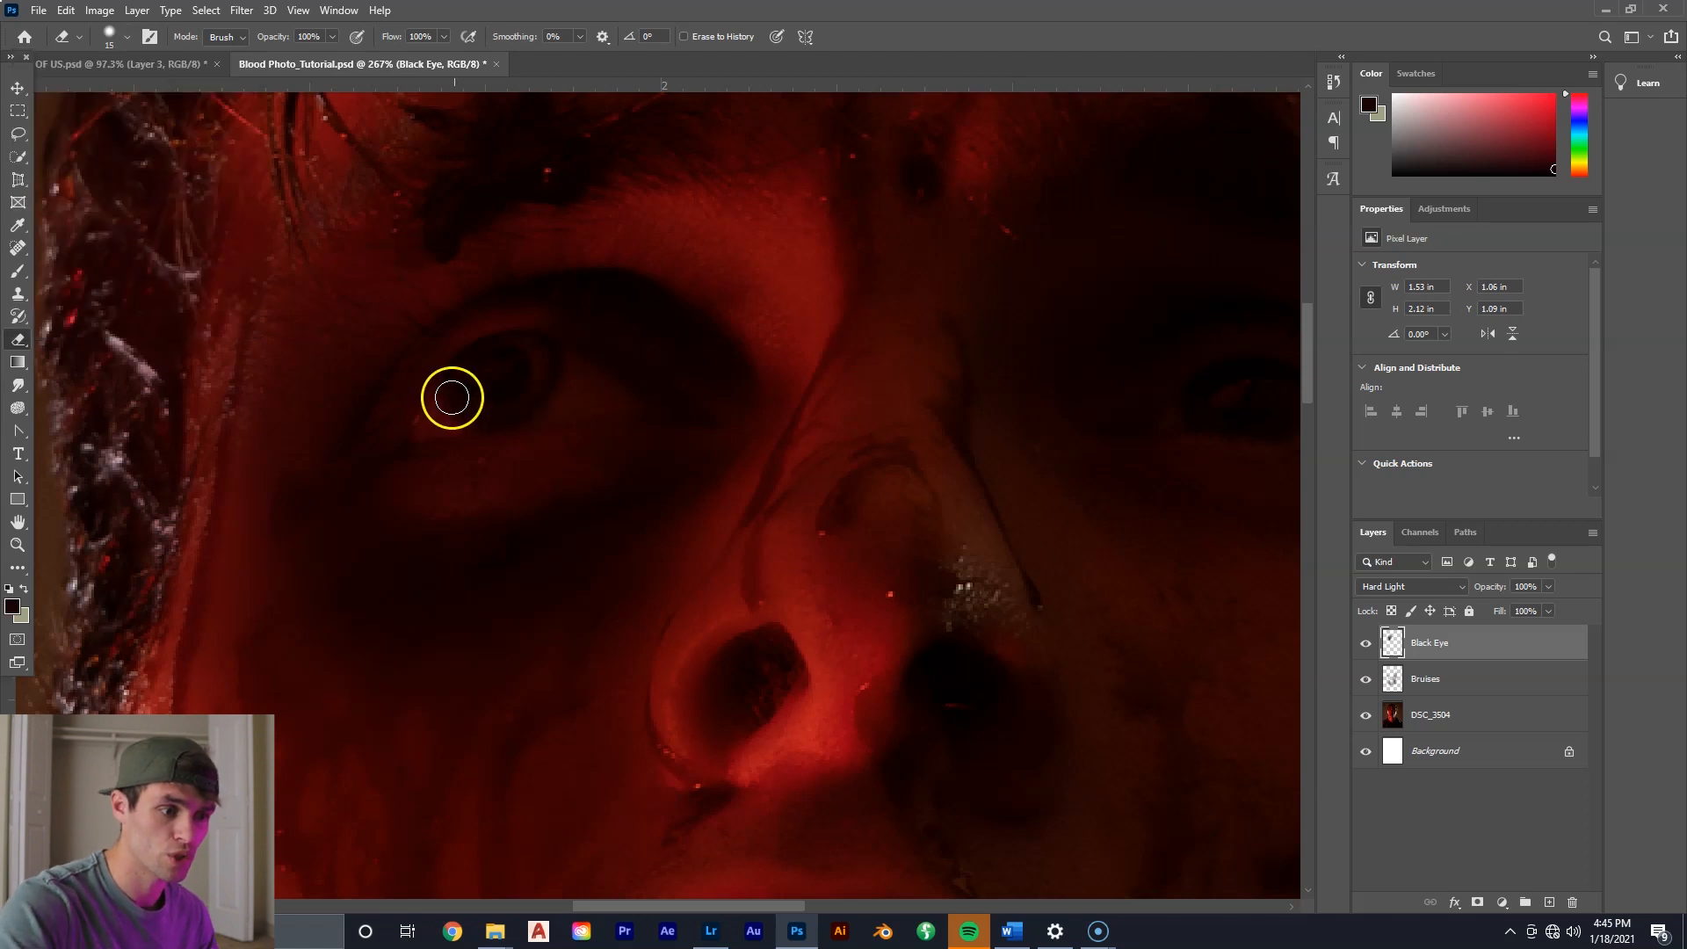
{"action": "left_click_drag", "start_coordinate": [438, 410], "coordinate": [446, 402]}
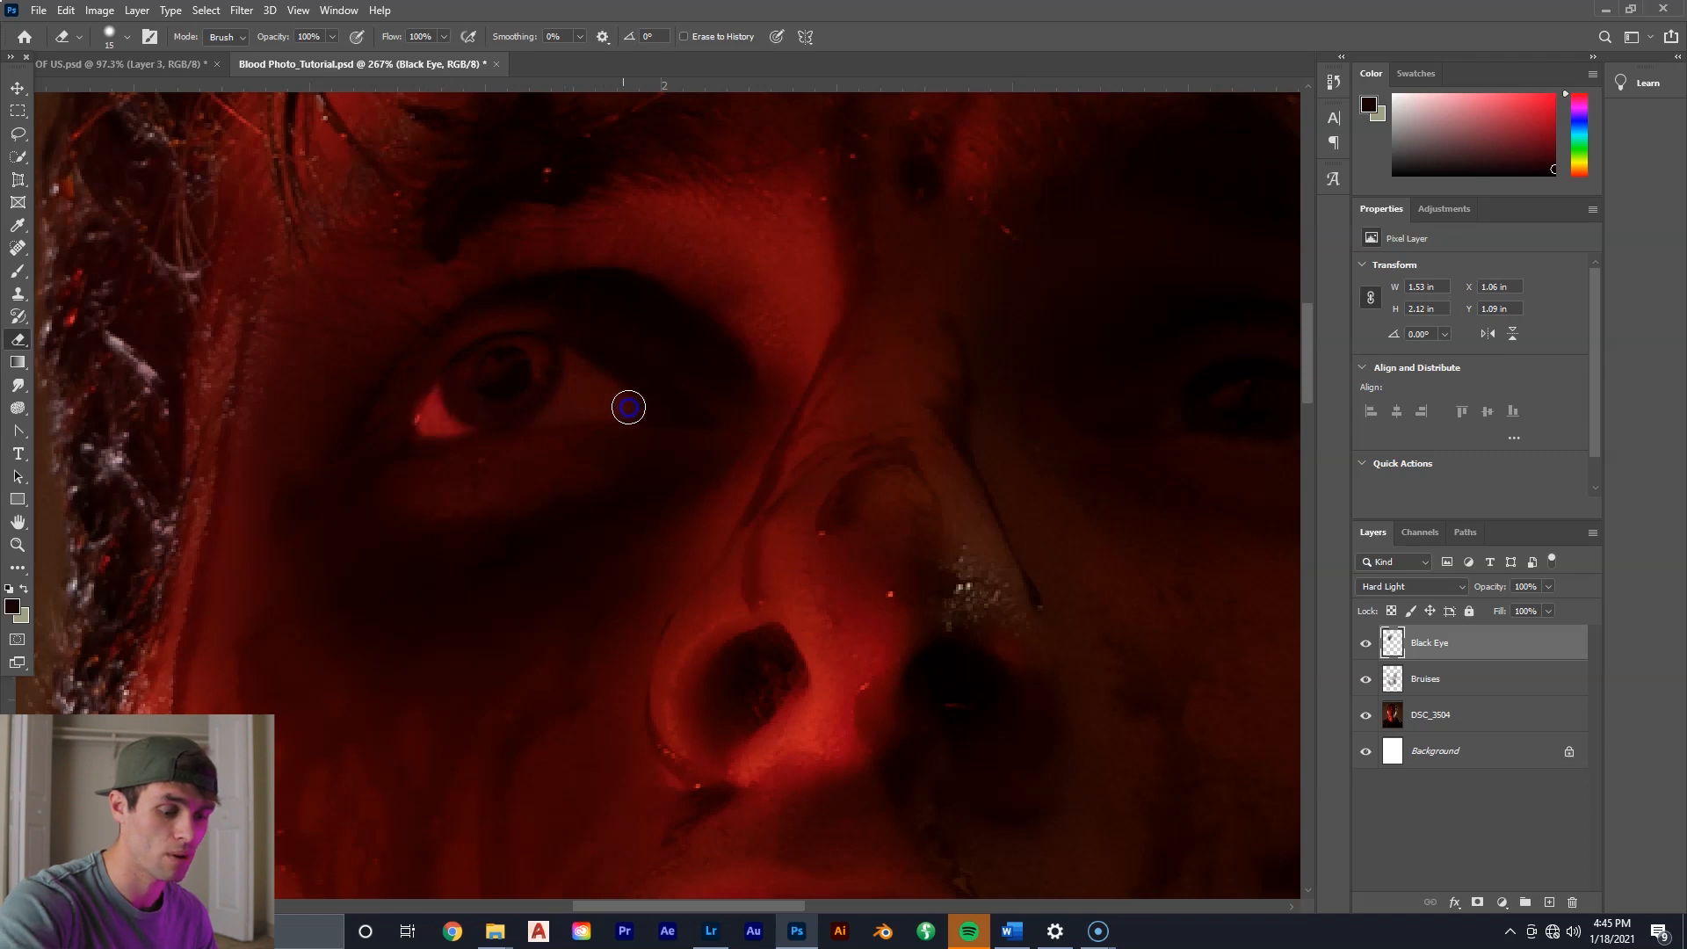
Set the eraser size to 5 px and clean the shading off the outer corner and iris of the red-lit eye.
{"action": "key", "text": "z"}
{"action": "left_click", "coordinate": [453, 423]}
{"action": "left_click_drag", "start_coordinate": [457, 421], "coordinate": [474, 392]}
{"action": "key", "text": "e"}
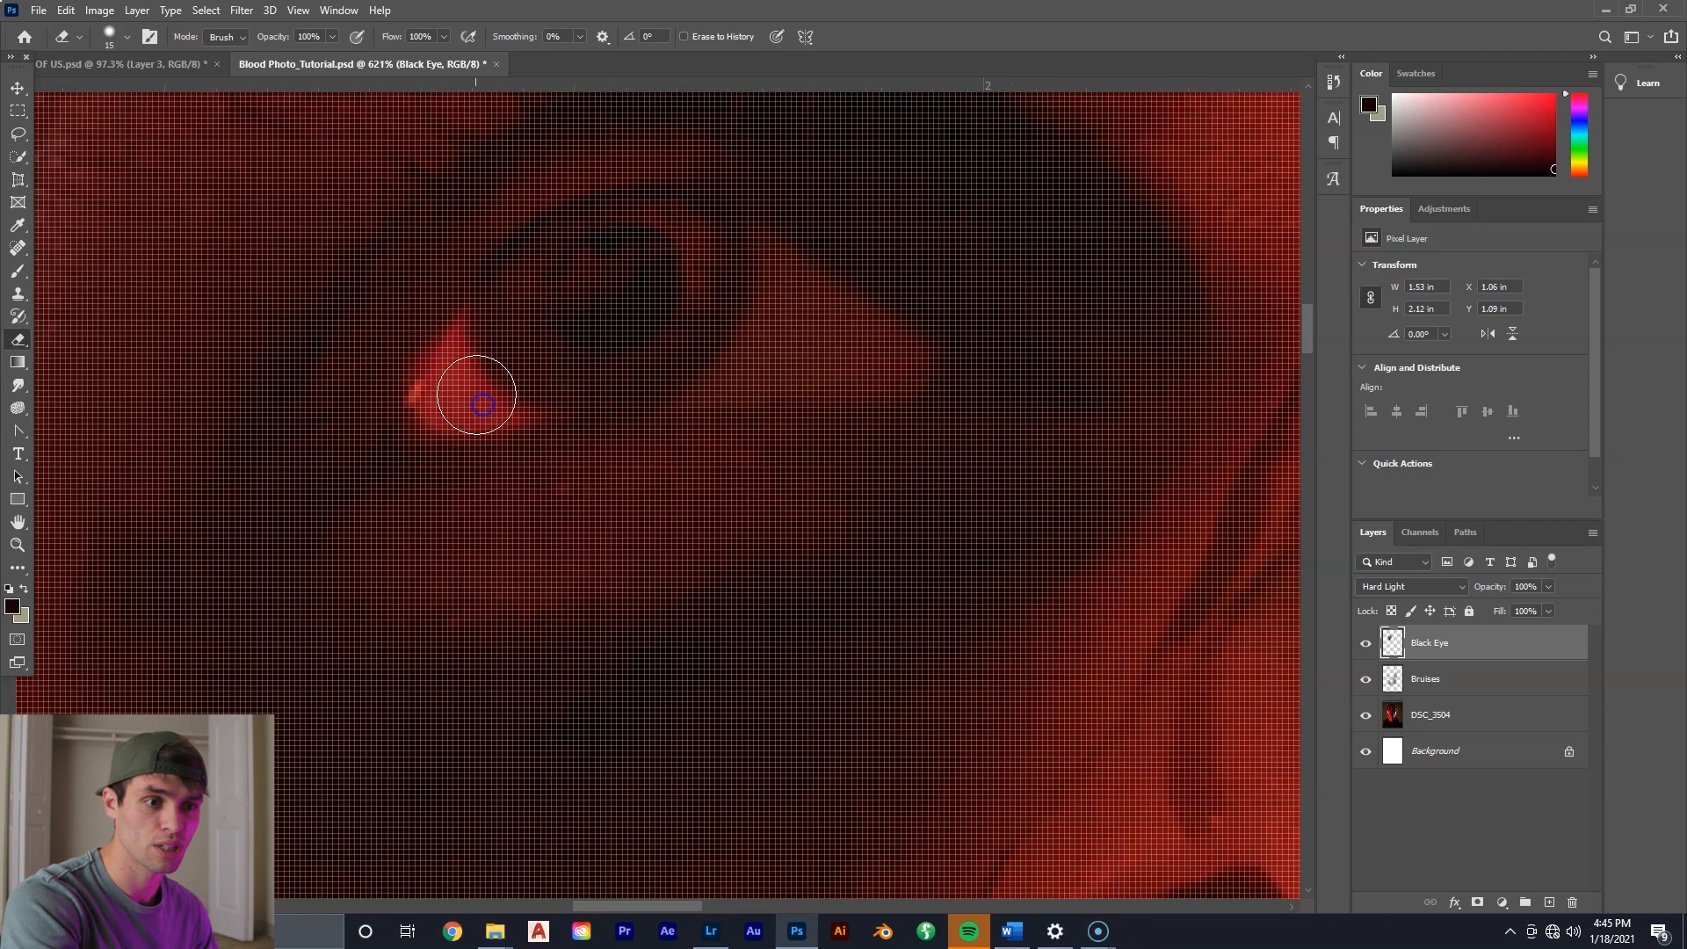
{"action": "left_click", "coordinate": [127, 40]}
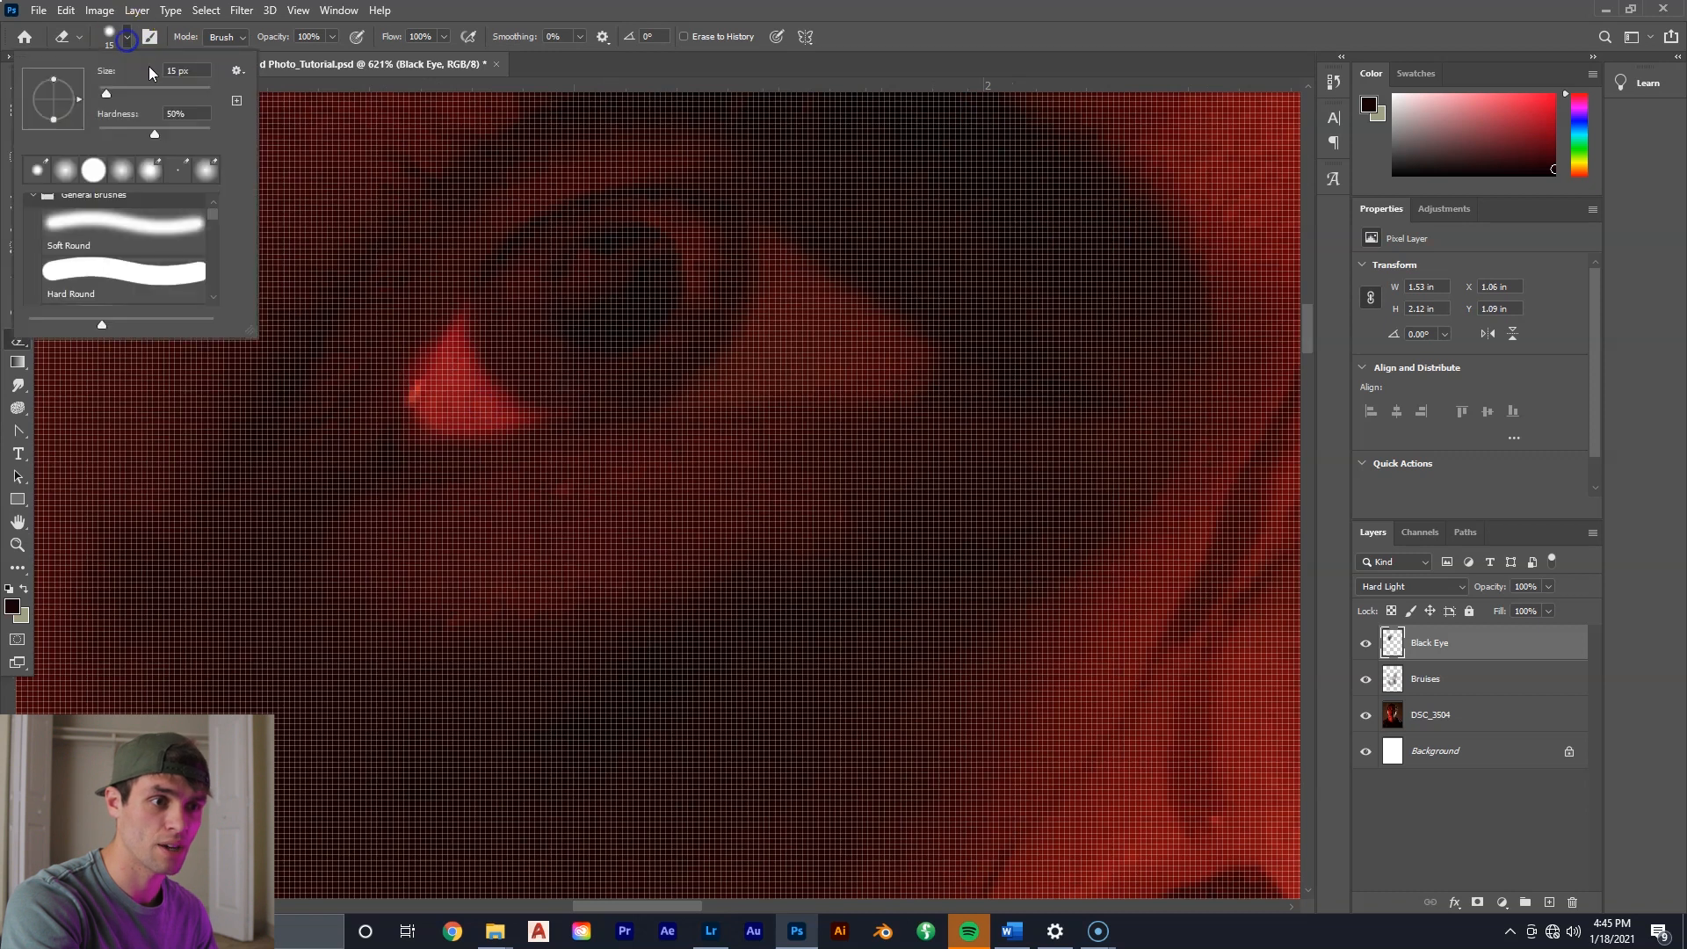
{"action": "type", "text": "5"}
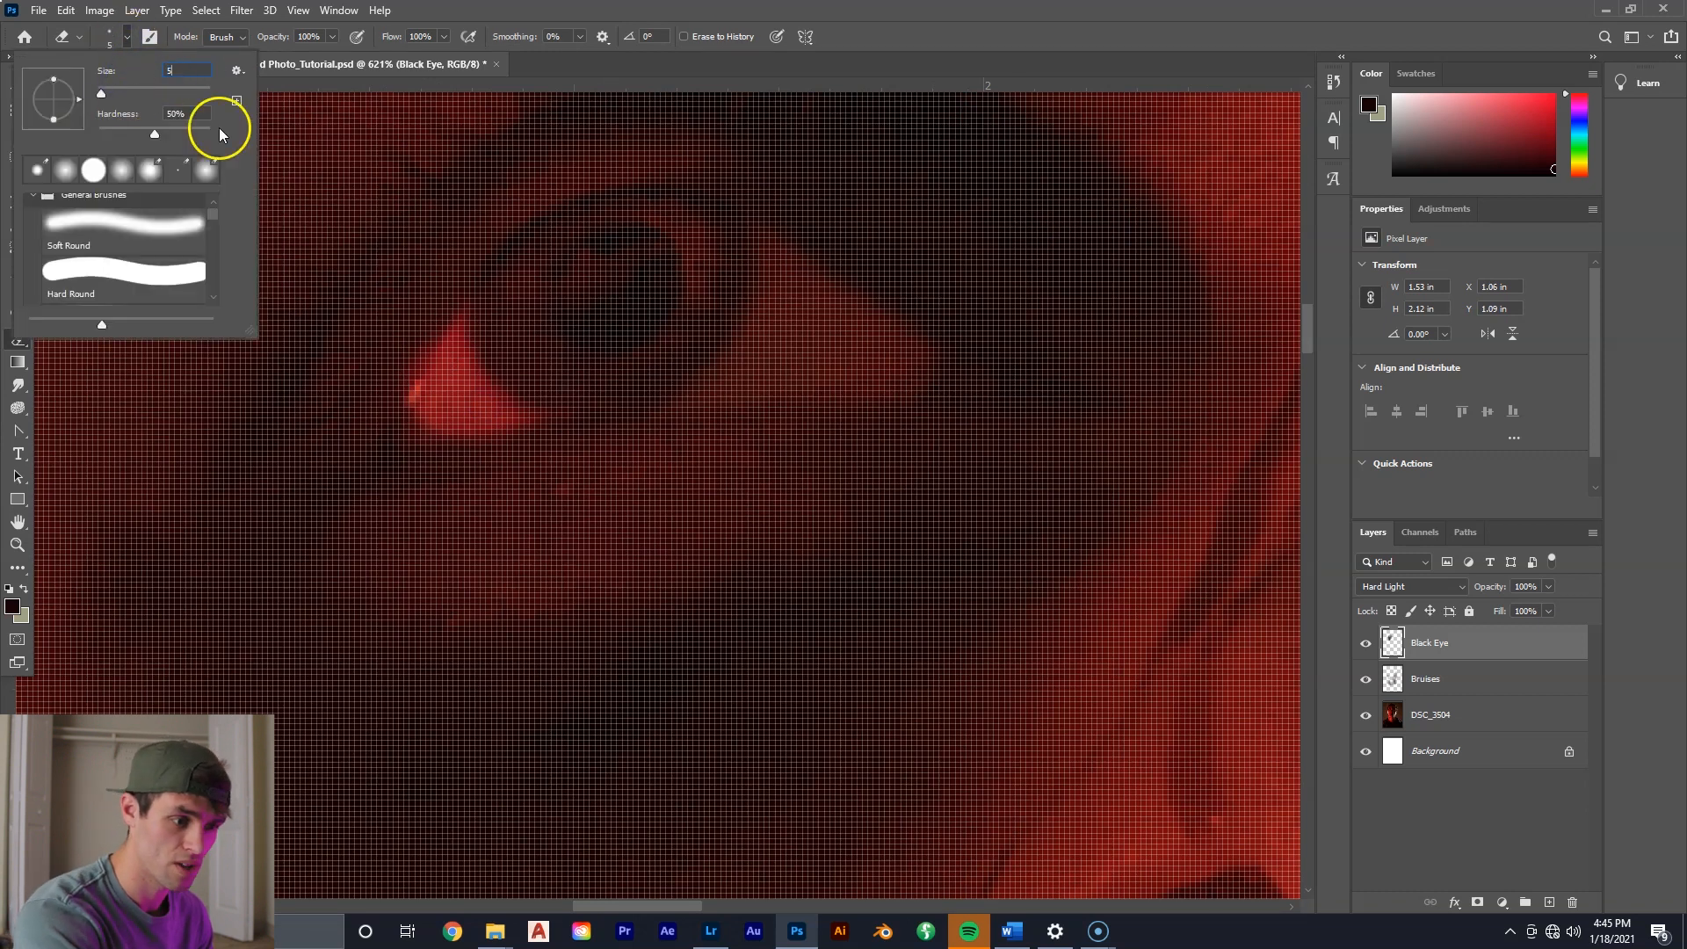
{"action": "key", "text": "Return"}
{"action": "scroll", "coordinate": [411, 428], "scroll_direction": "down", "scroll_amount": 1}
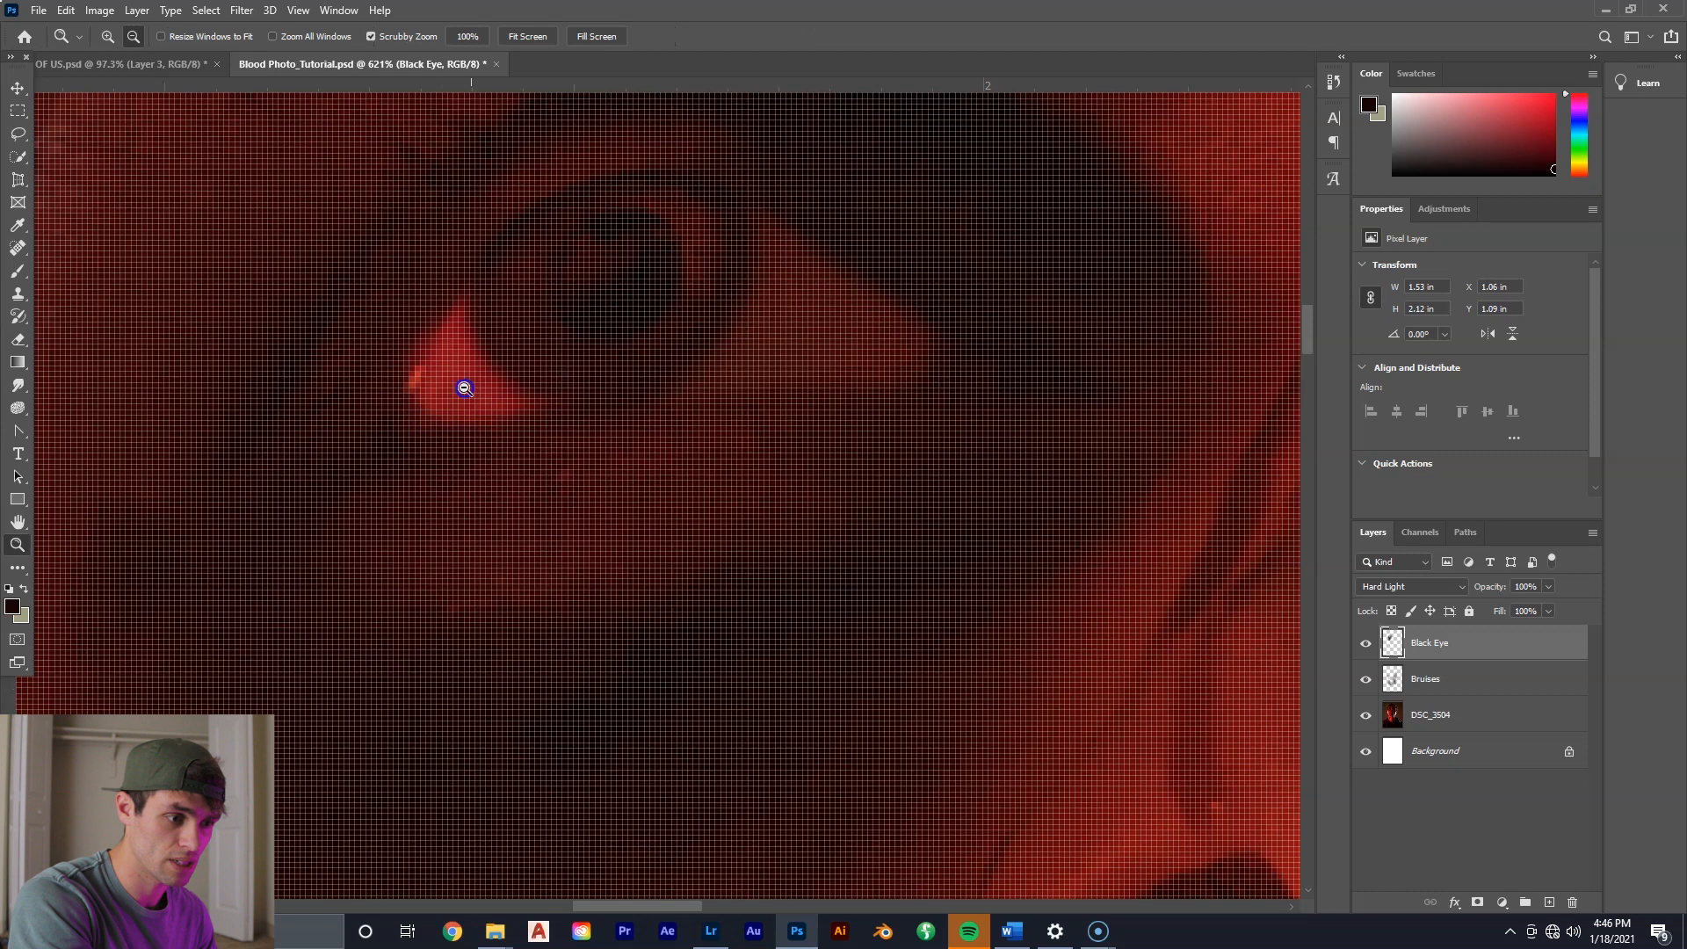
{"action": "scroll", "coordinate": [441, 406], "scroll_direction": "down", "scroll_amount": 3}
{"action": "left_click_drag", "start_coordinate": [432, 406], "coordinate": [420, 421]}
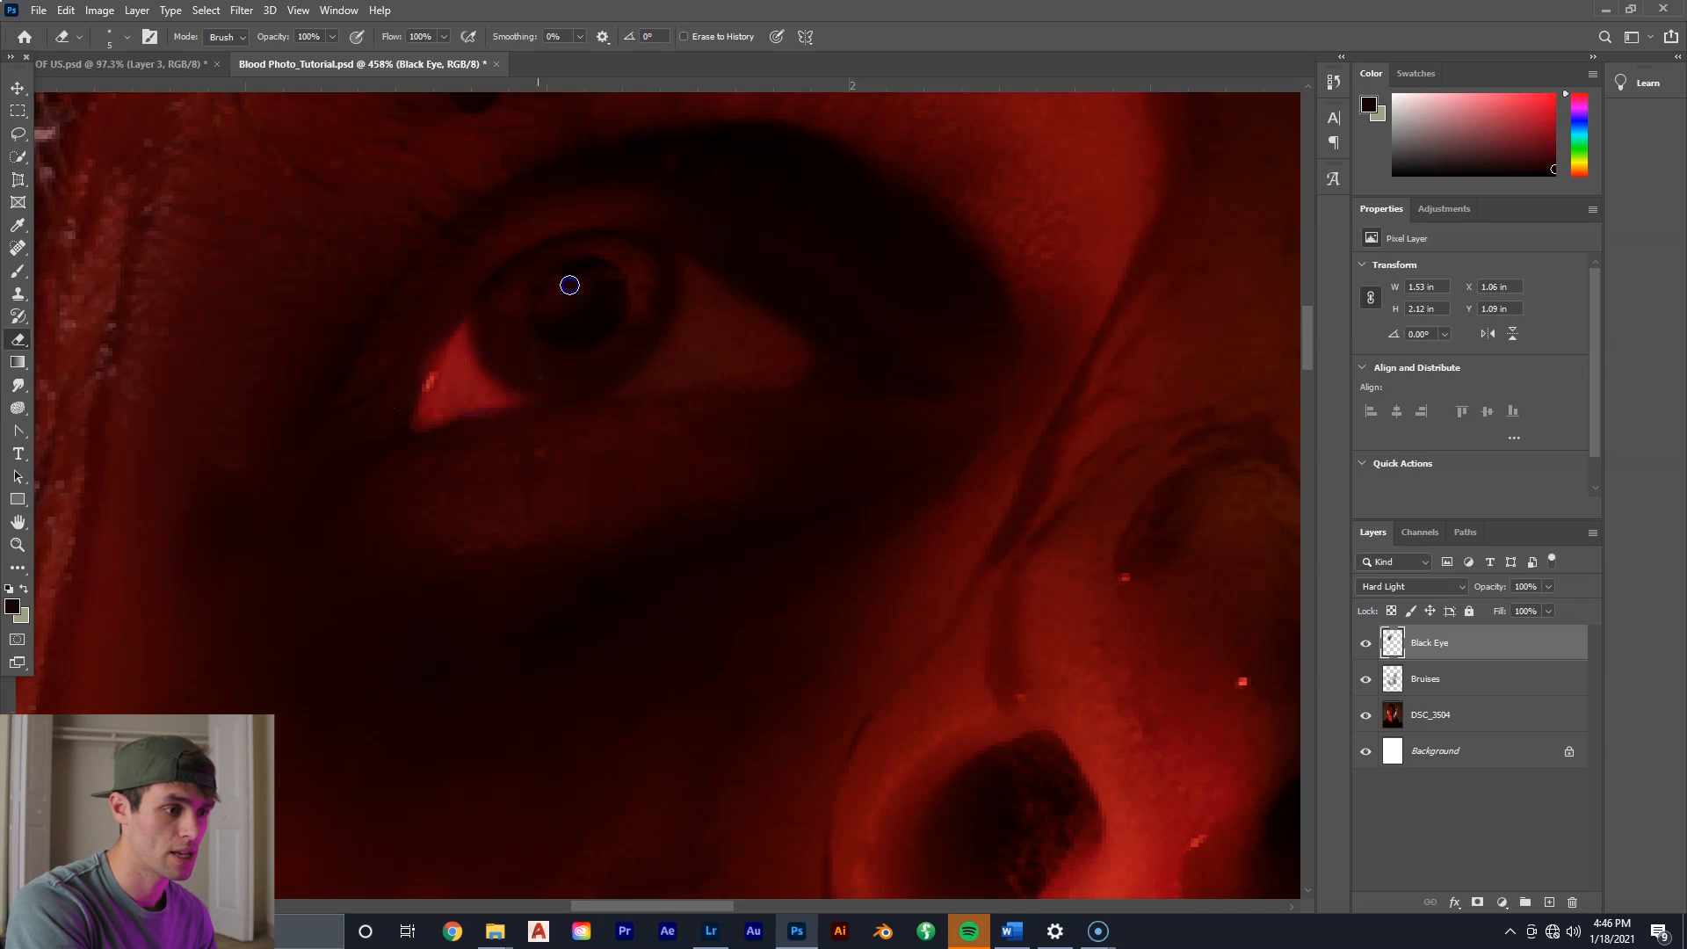
{"action": "mouse_move", "coordinate": [563, 337]}
{"action": "left_mouse_down"}
{"action": "mouse_move", "coordinate": [597, 316]}
{"action": "mouse_move", "coordinate": [603, 343]}
{"action": "mouse_move", "coordinate": [581, 345]}
{"action": "left_mouse_up"}
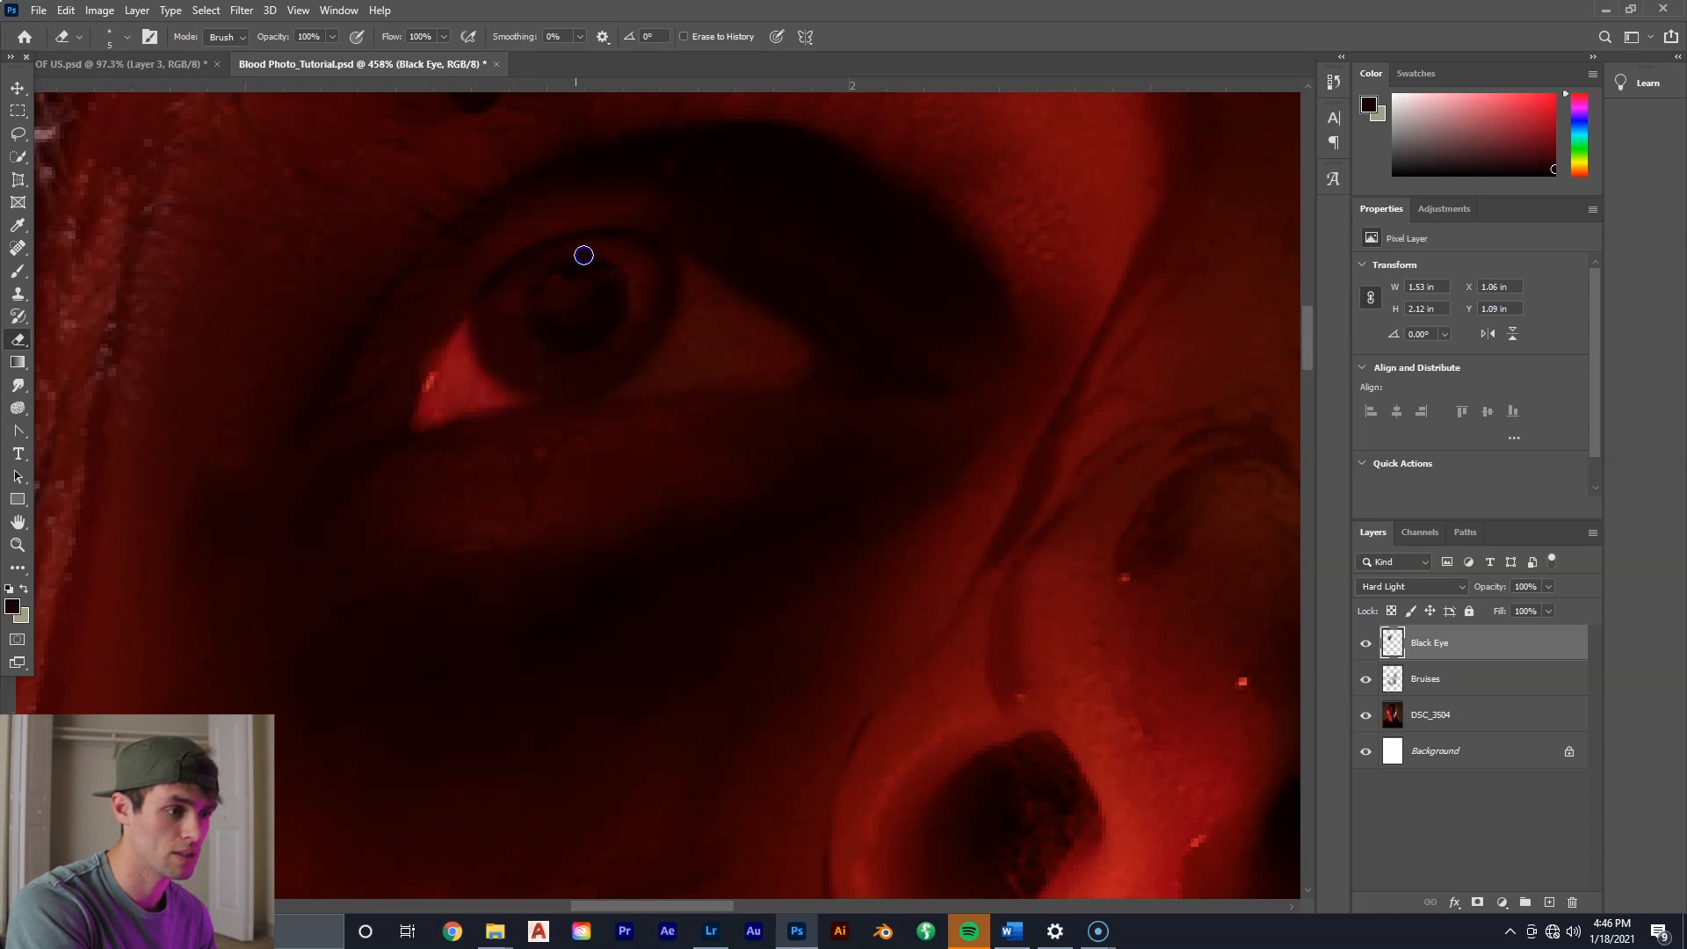
{"action": "key", "text": "ctrl+0"}
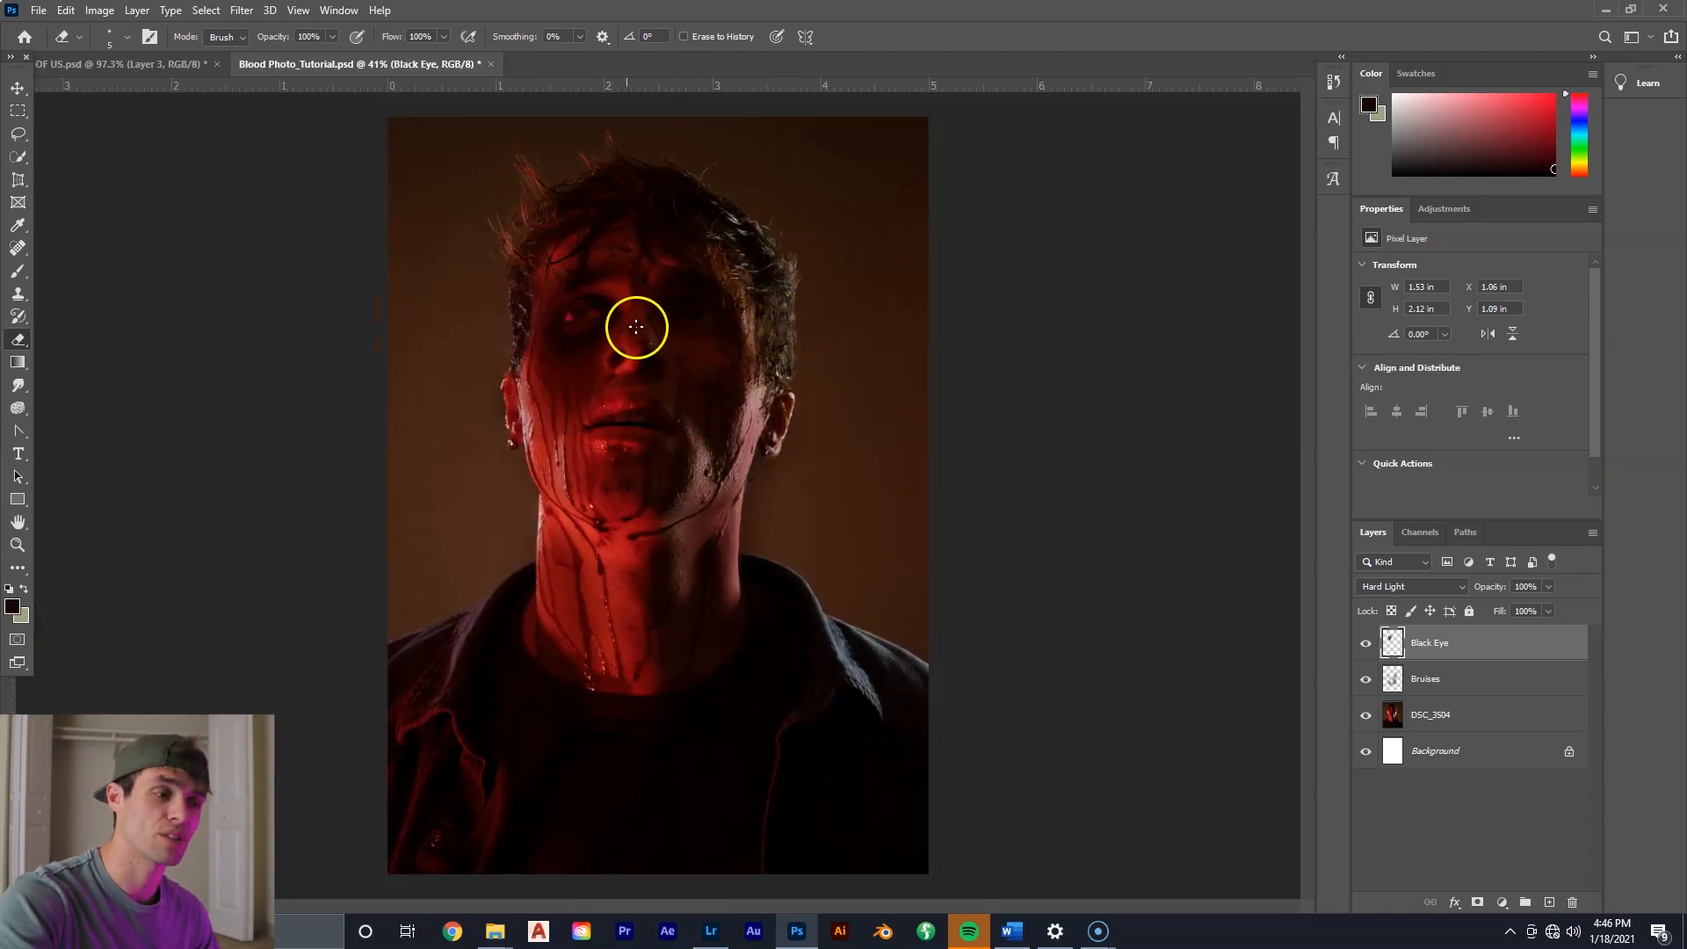
{"action": "left_click_drag", "start_coordinate": [601, 337], "coordinate": [666, 342]}
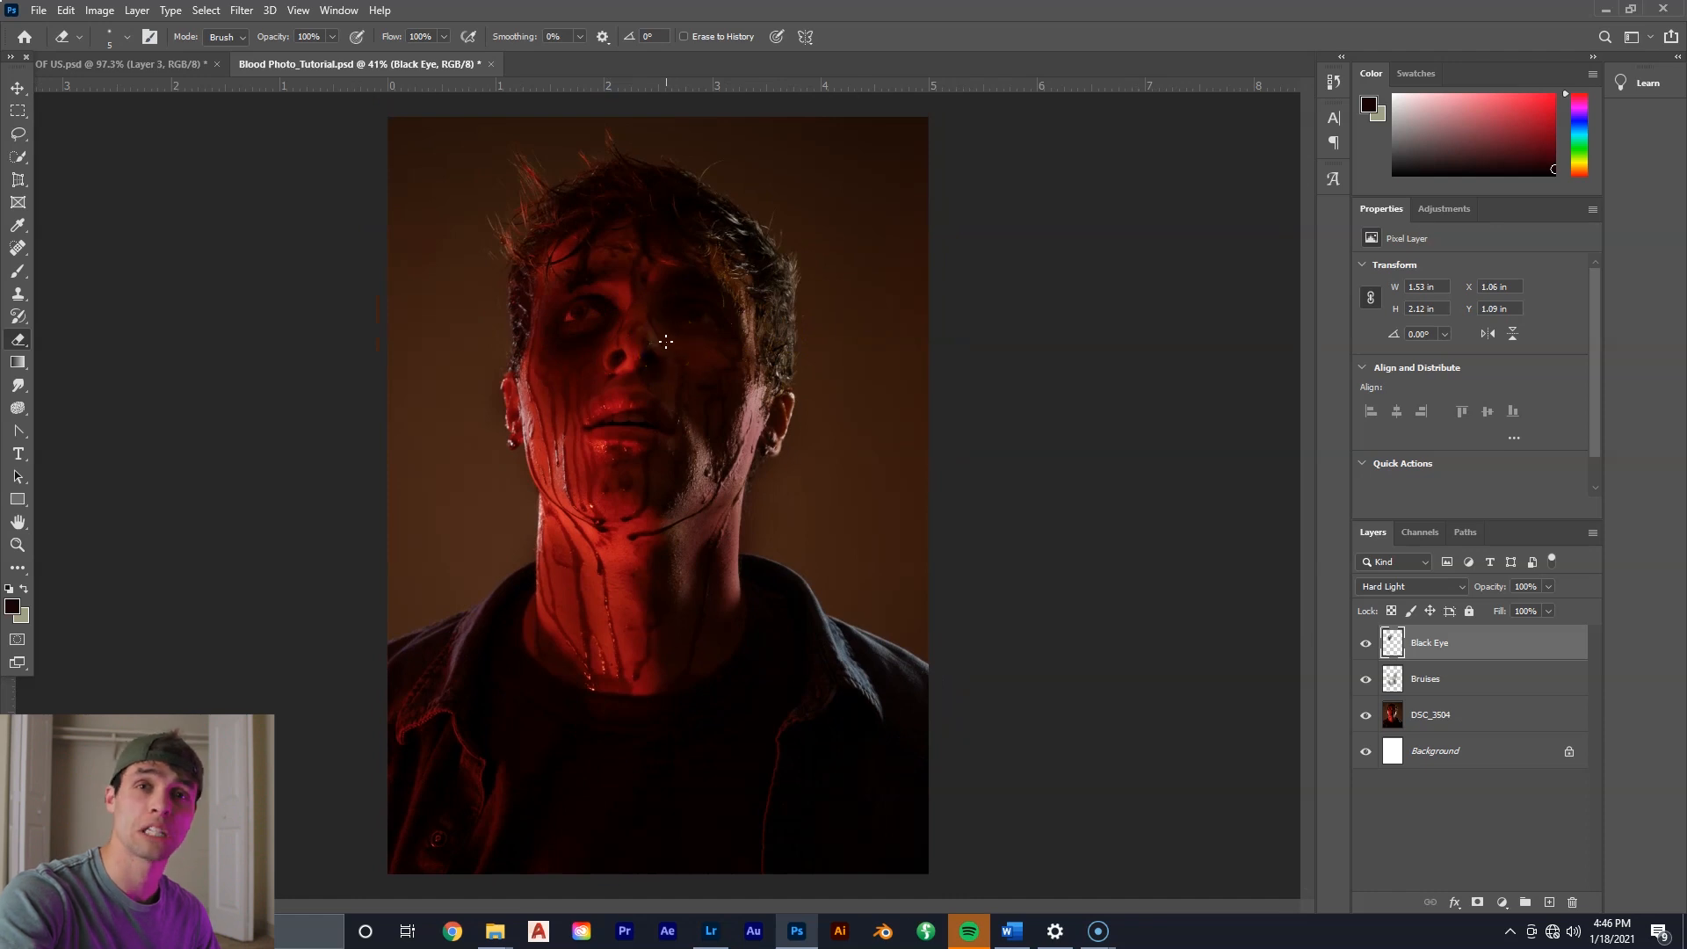
{"action": "left_click_drag", "start_coordinate": [666, 333], "coordinate": [580, 316]}
{"action": "left_click", "coordinate": [1588, 553]}
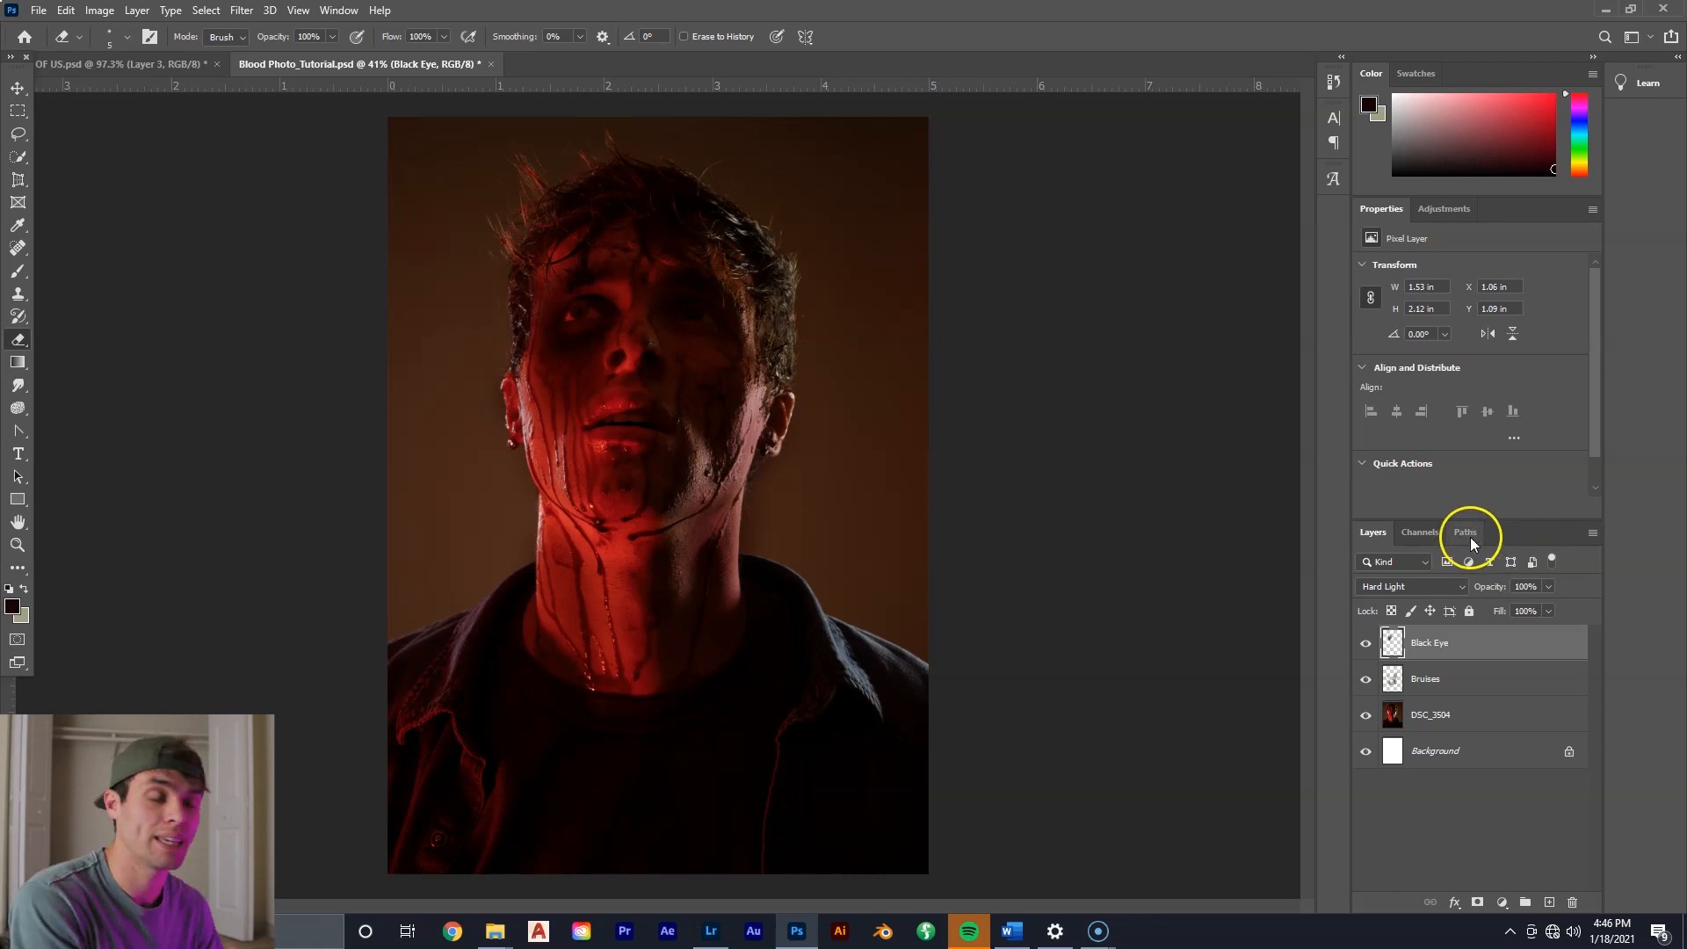
{"action": "left_click", "coordinate": [1501, 814]}
Add a new layer named EyeBlood above Black Eye and set its blend mode to Hard Light.
{"action": "left_click", "coordinate": [1548, 902]}
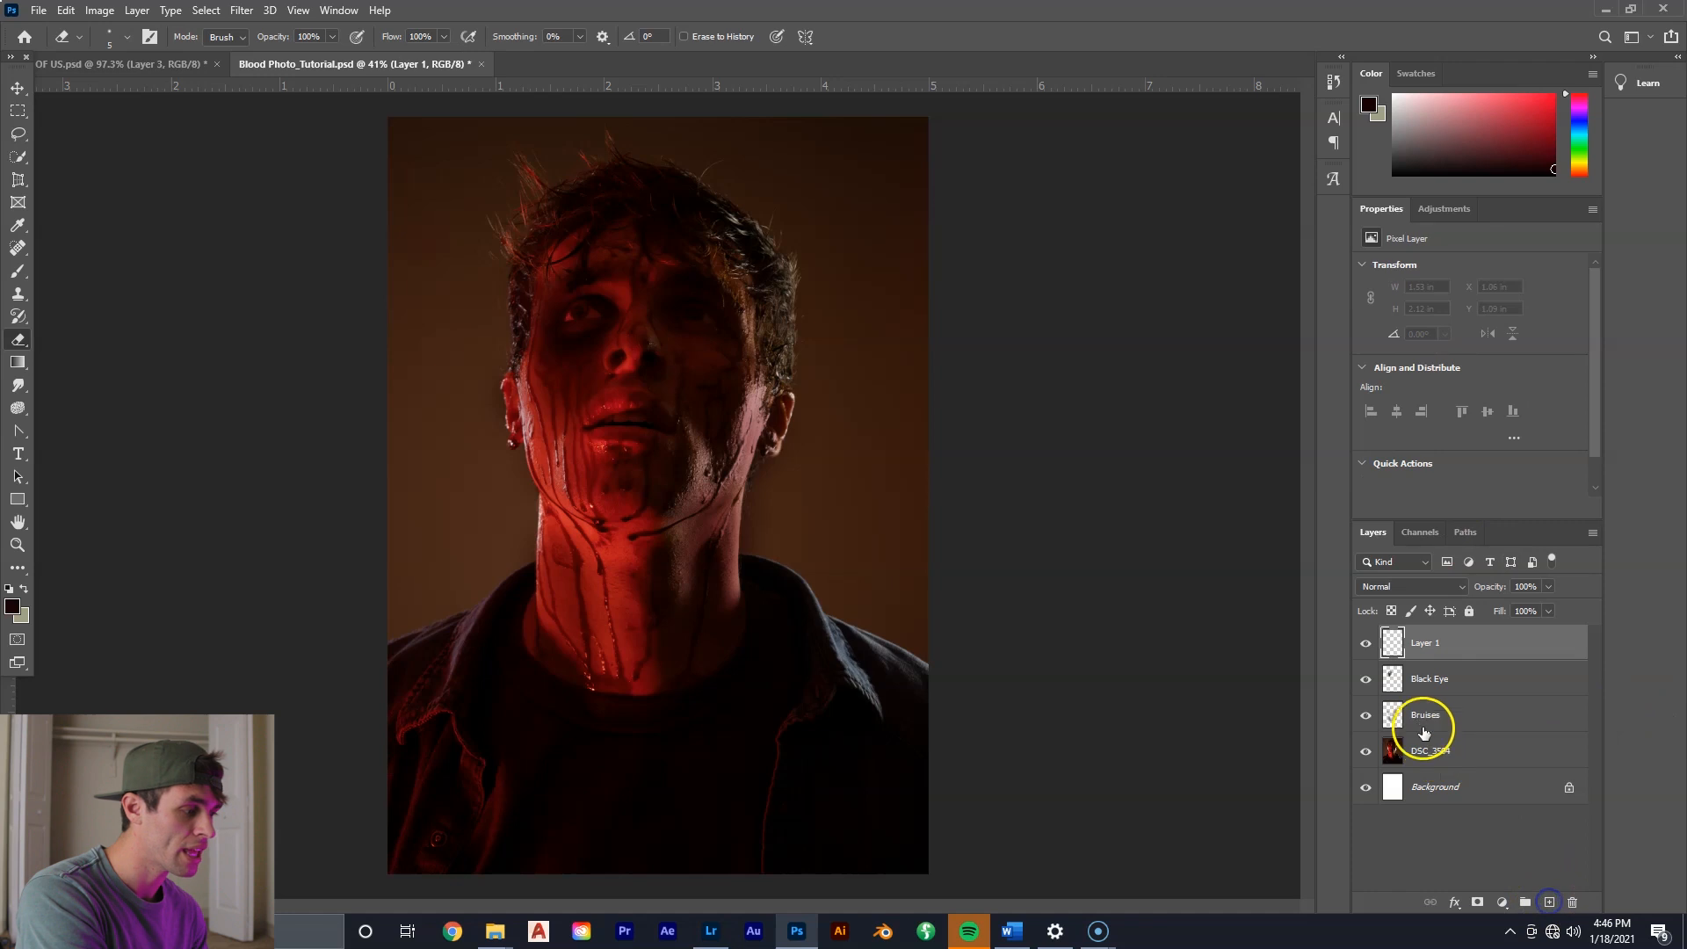
{"action": "right_click", "coordinate": [1419, 645]}
{"action": "left_click", "coordinate": [1418, 652]}
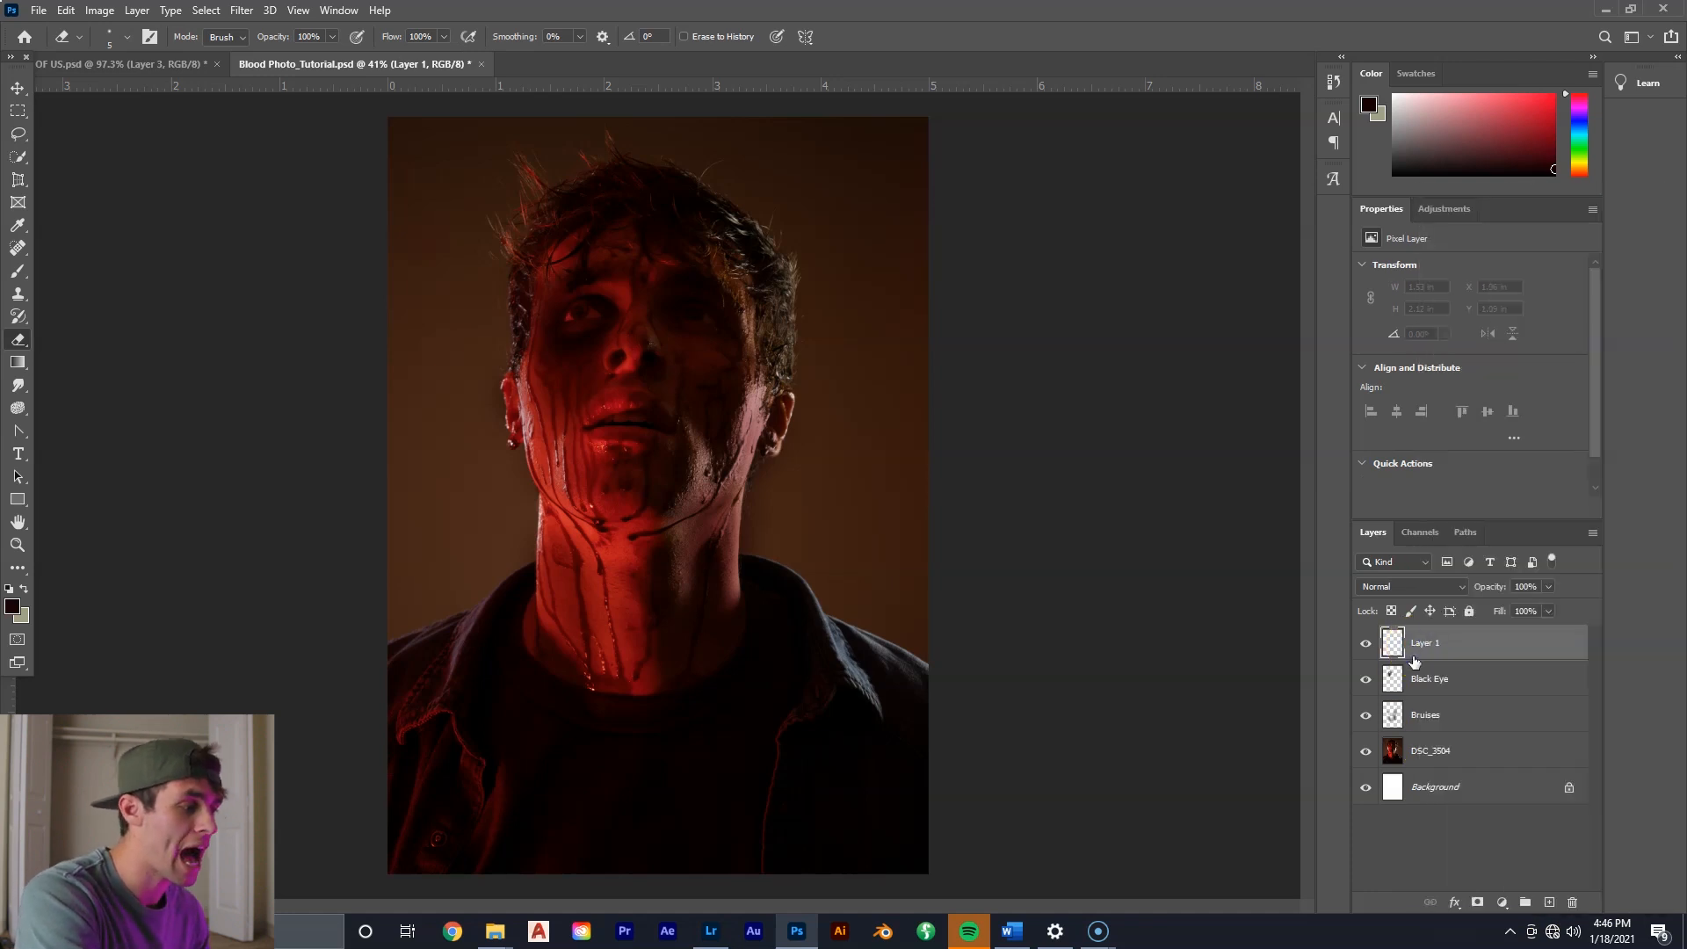
{"action": "double_click", "coordinate": [1430, 646]}
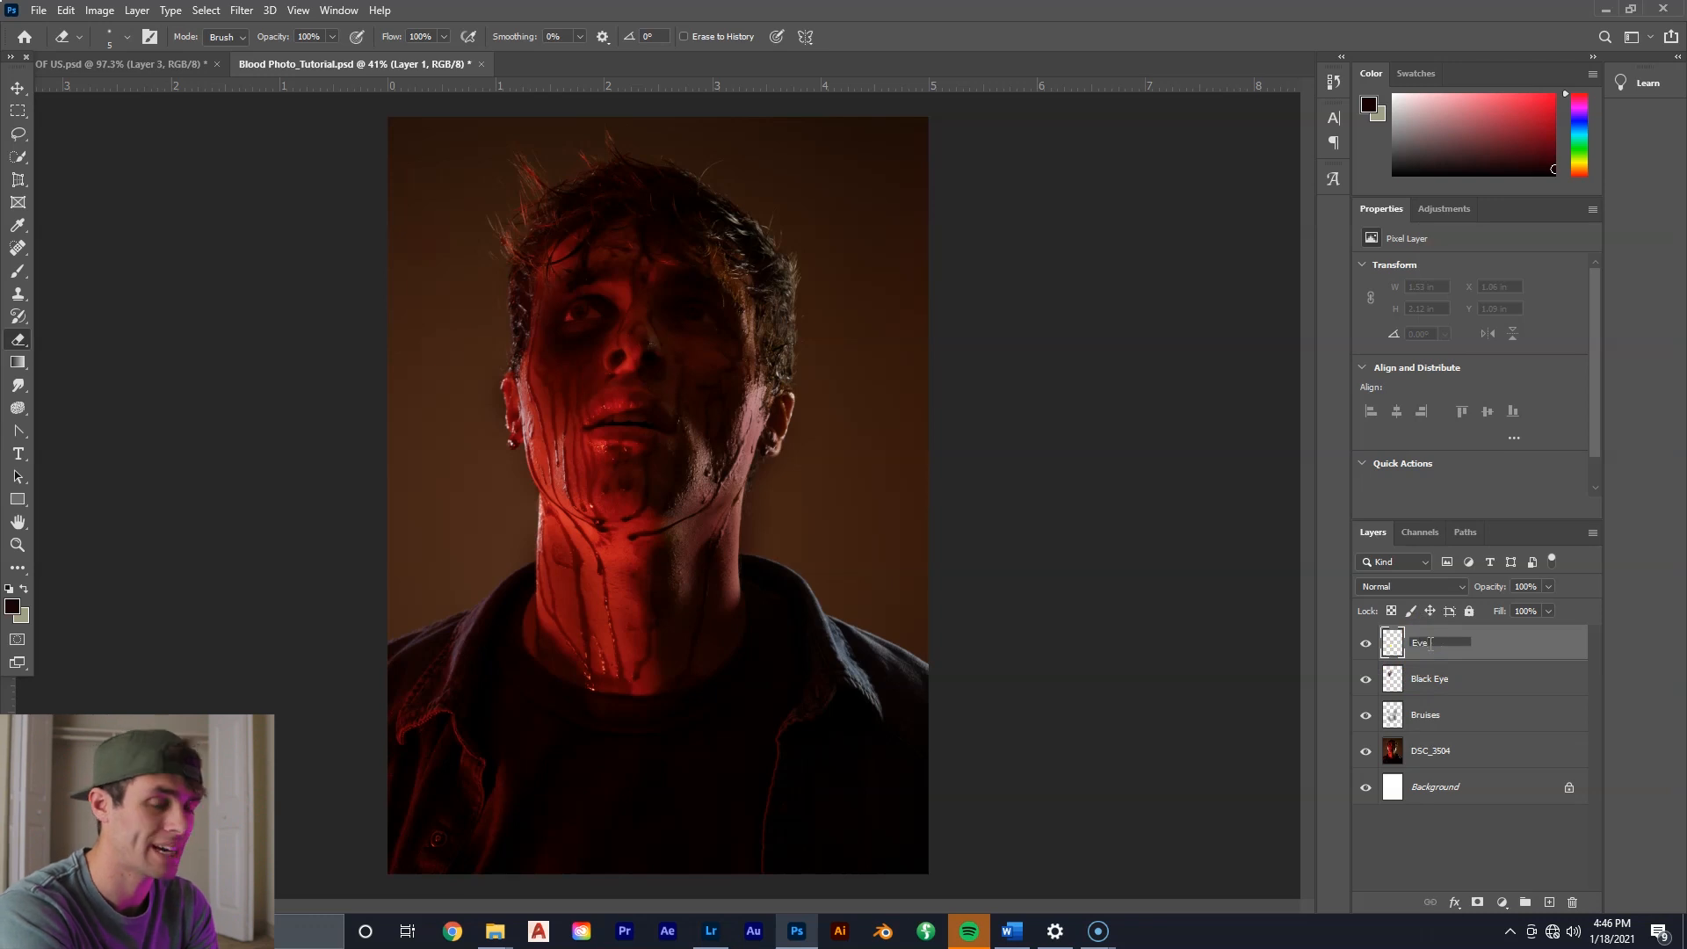
{"action": "type", "text": "EyeBlood"}
{"action": "key", "text": "Return"}
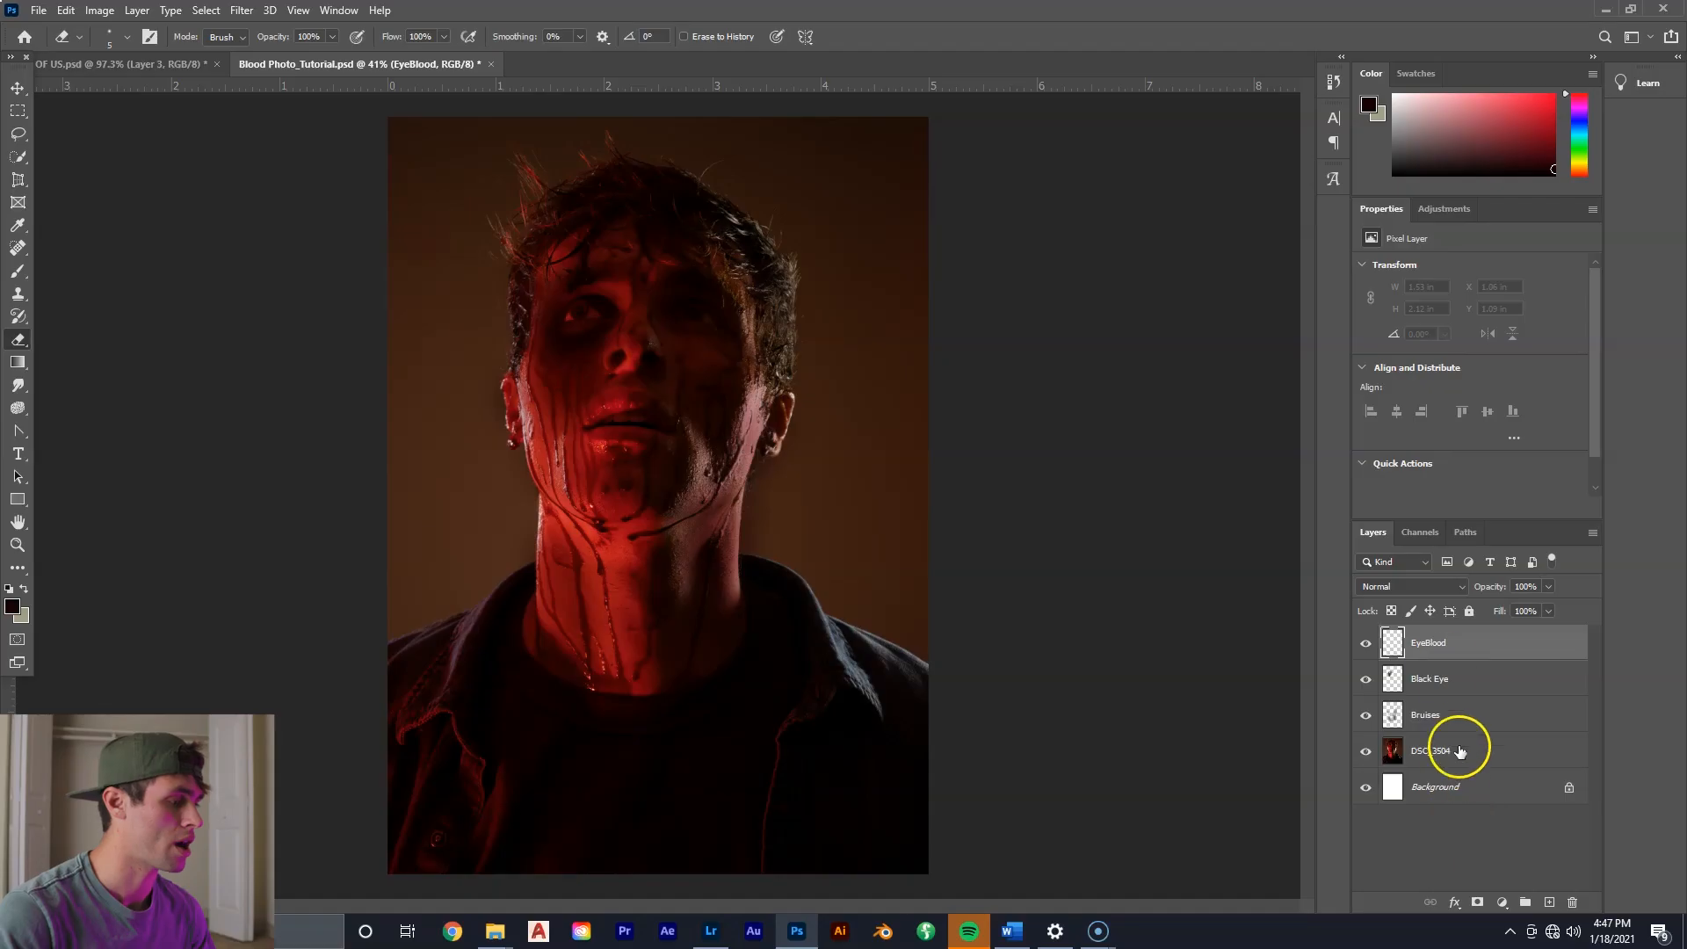
{"action": "left_click", "coordinate": [1432, 590]}
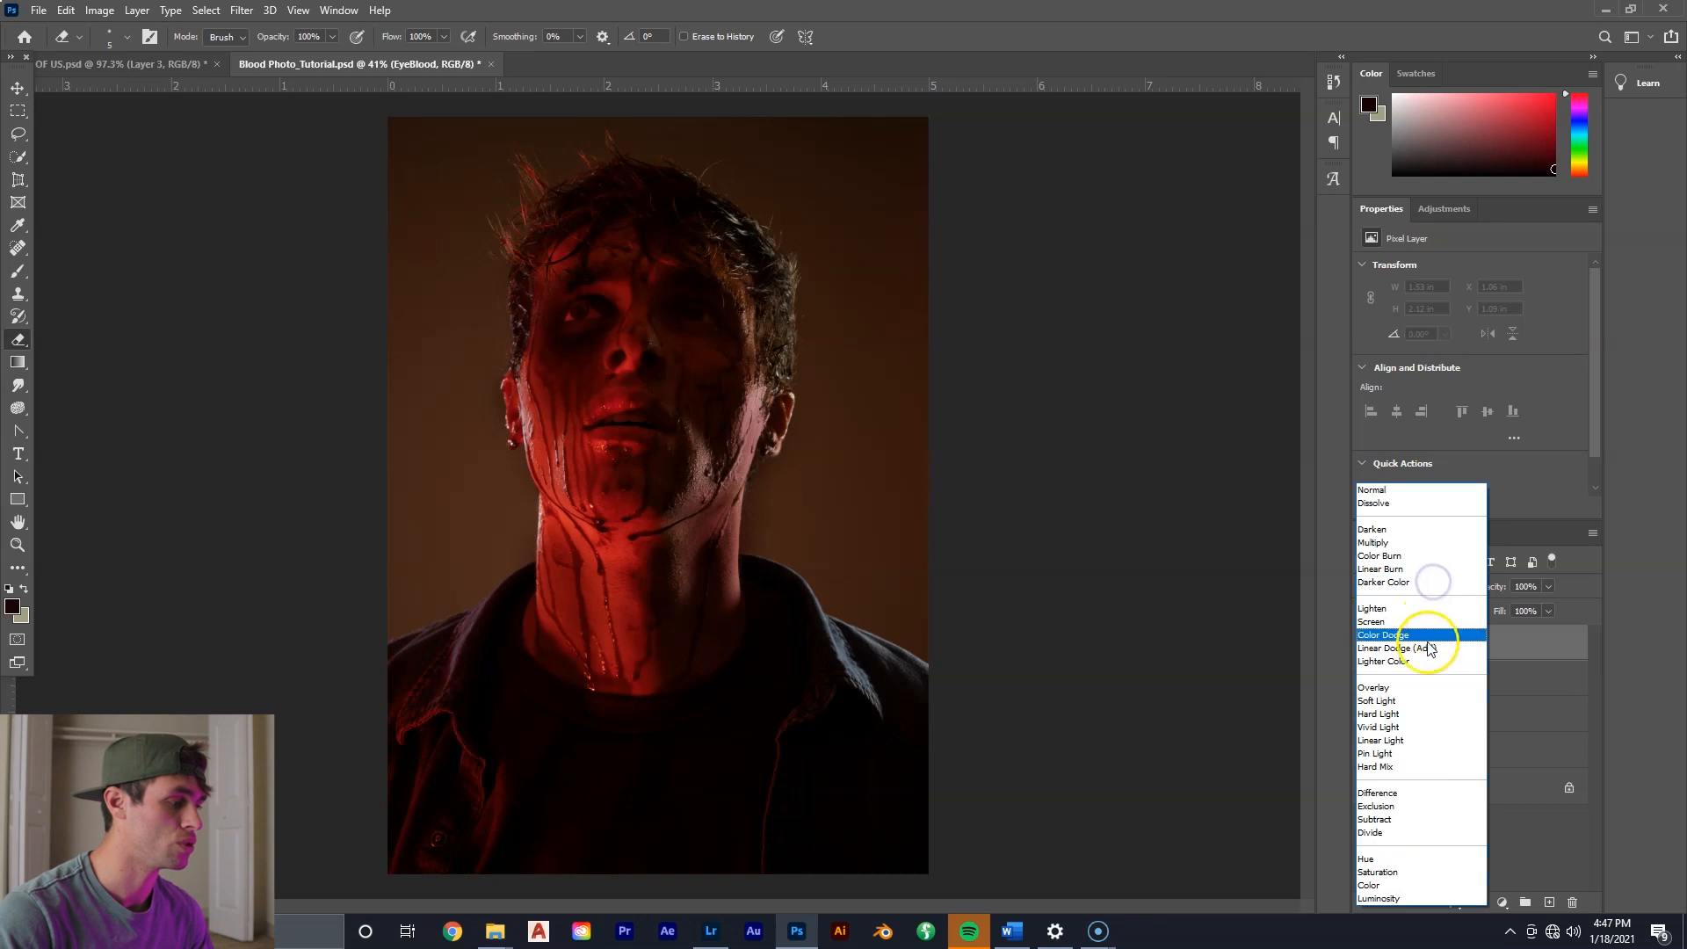
{"action": "left_click", "coordinate": [1416, 713]}
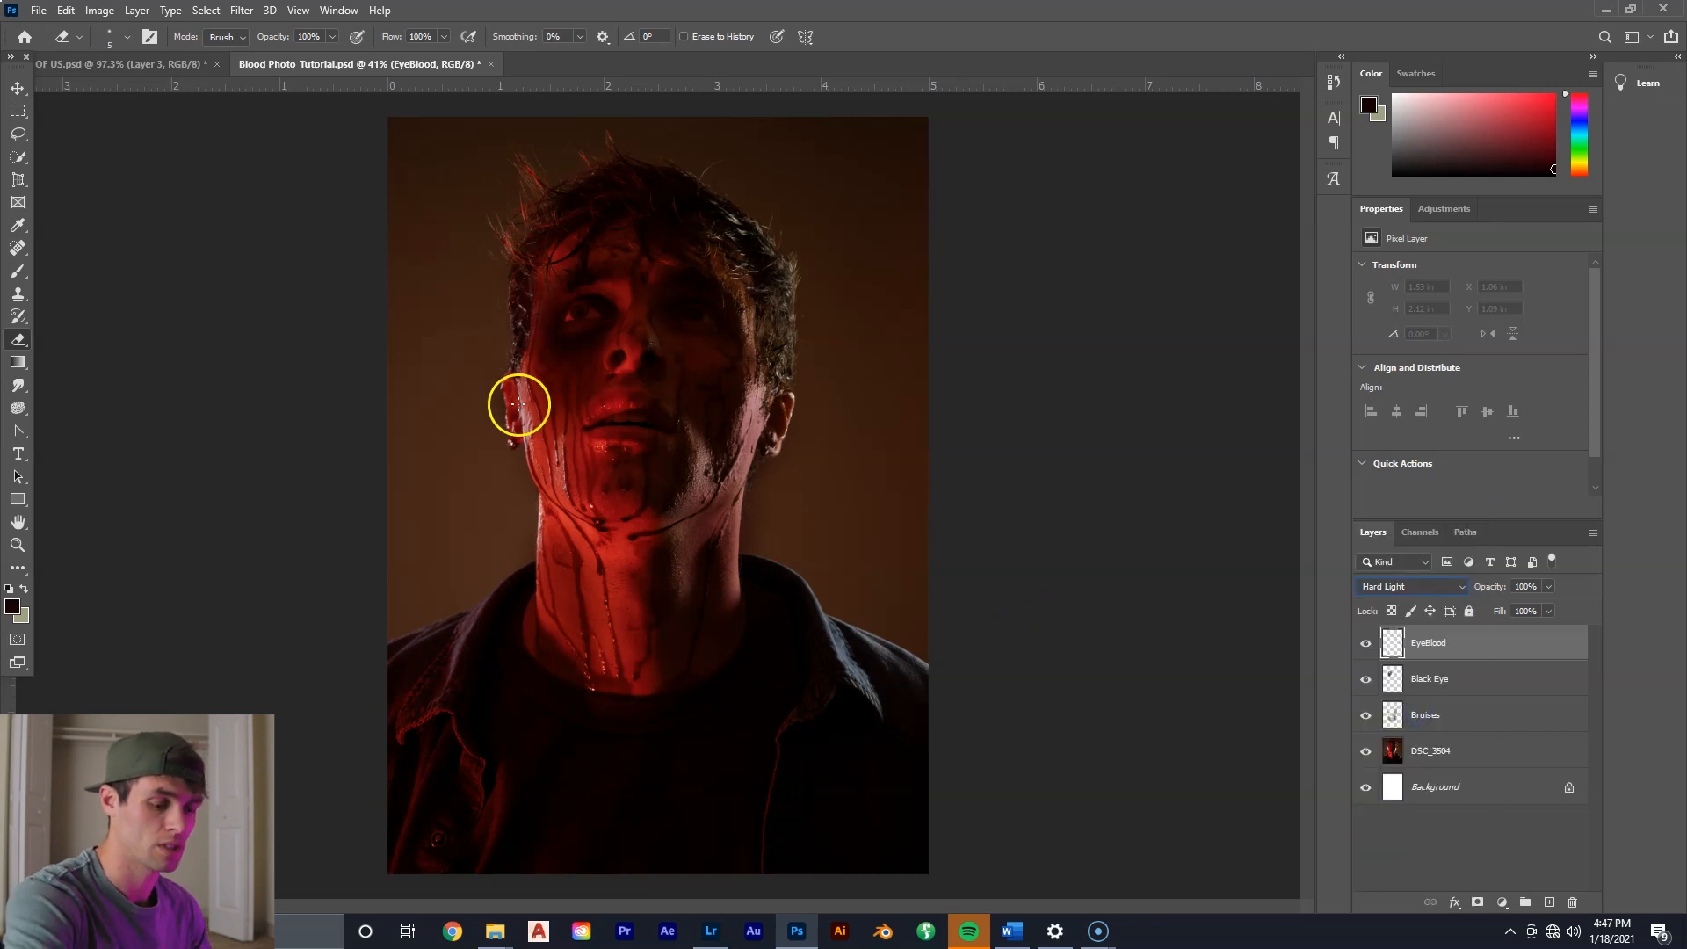
Paint dark red over the outer white of the red-lit eye with a 15 px brush at 35% opacity on the EyeBlood layer.
{"action": "scroll", "coordinate": [586, 308], "scroll_direction": "up", "scroll_amount": 10}
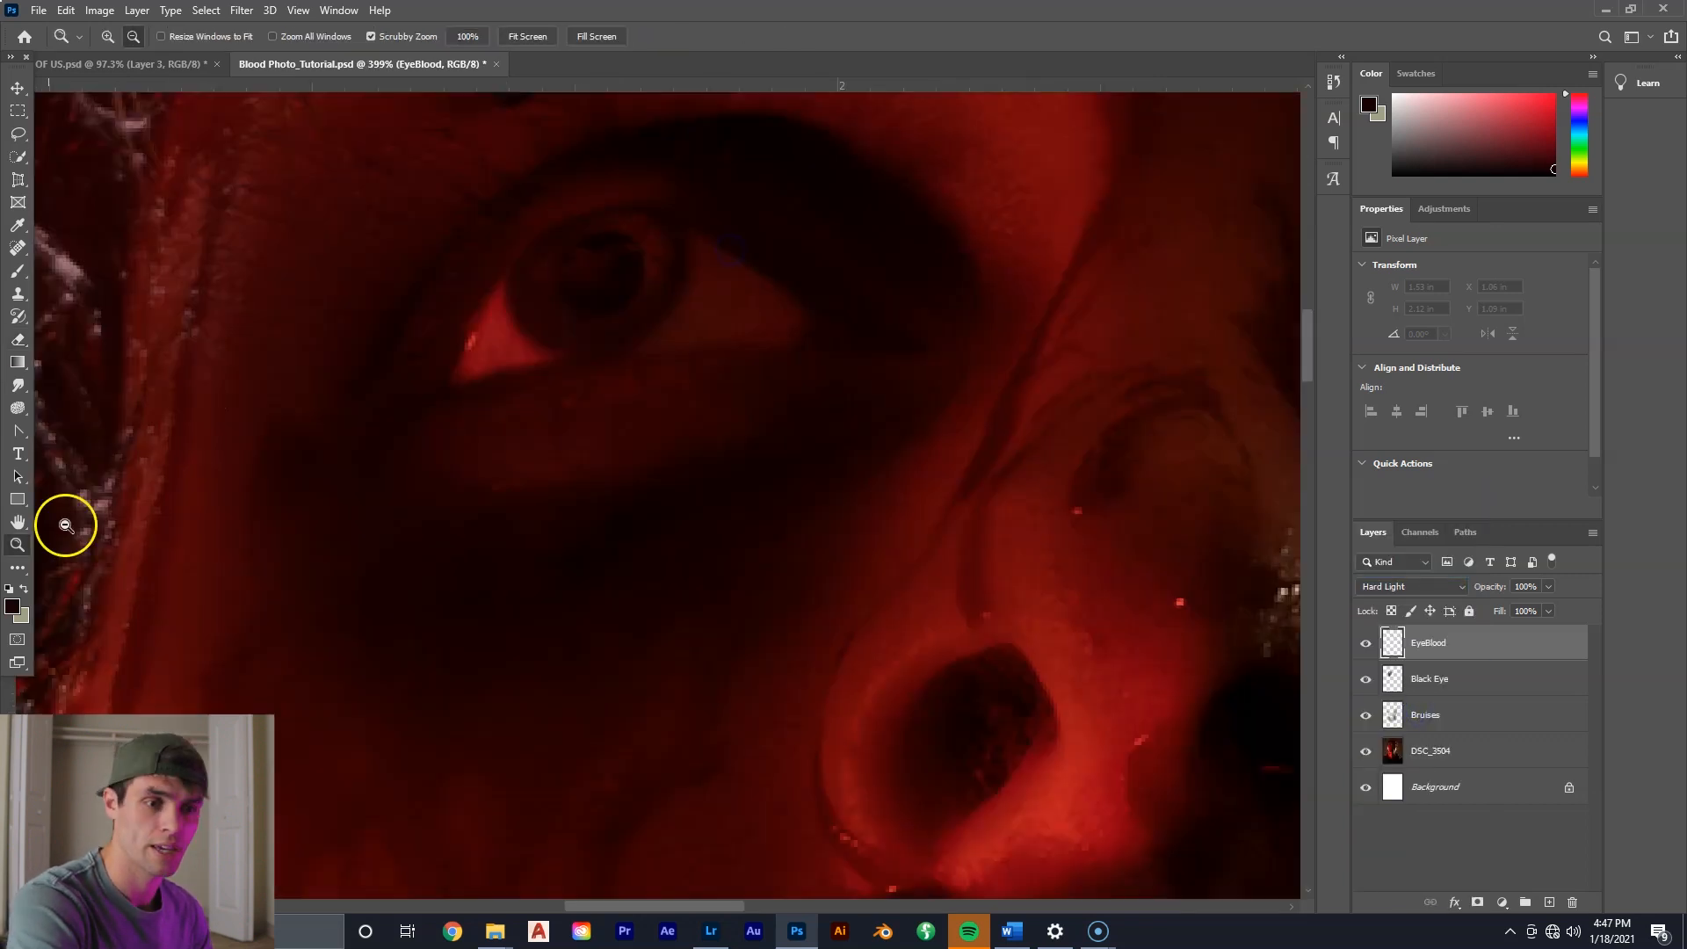
{"action": "left_click", "coordinate": [20, 274]}
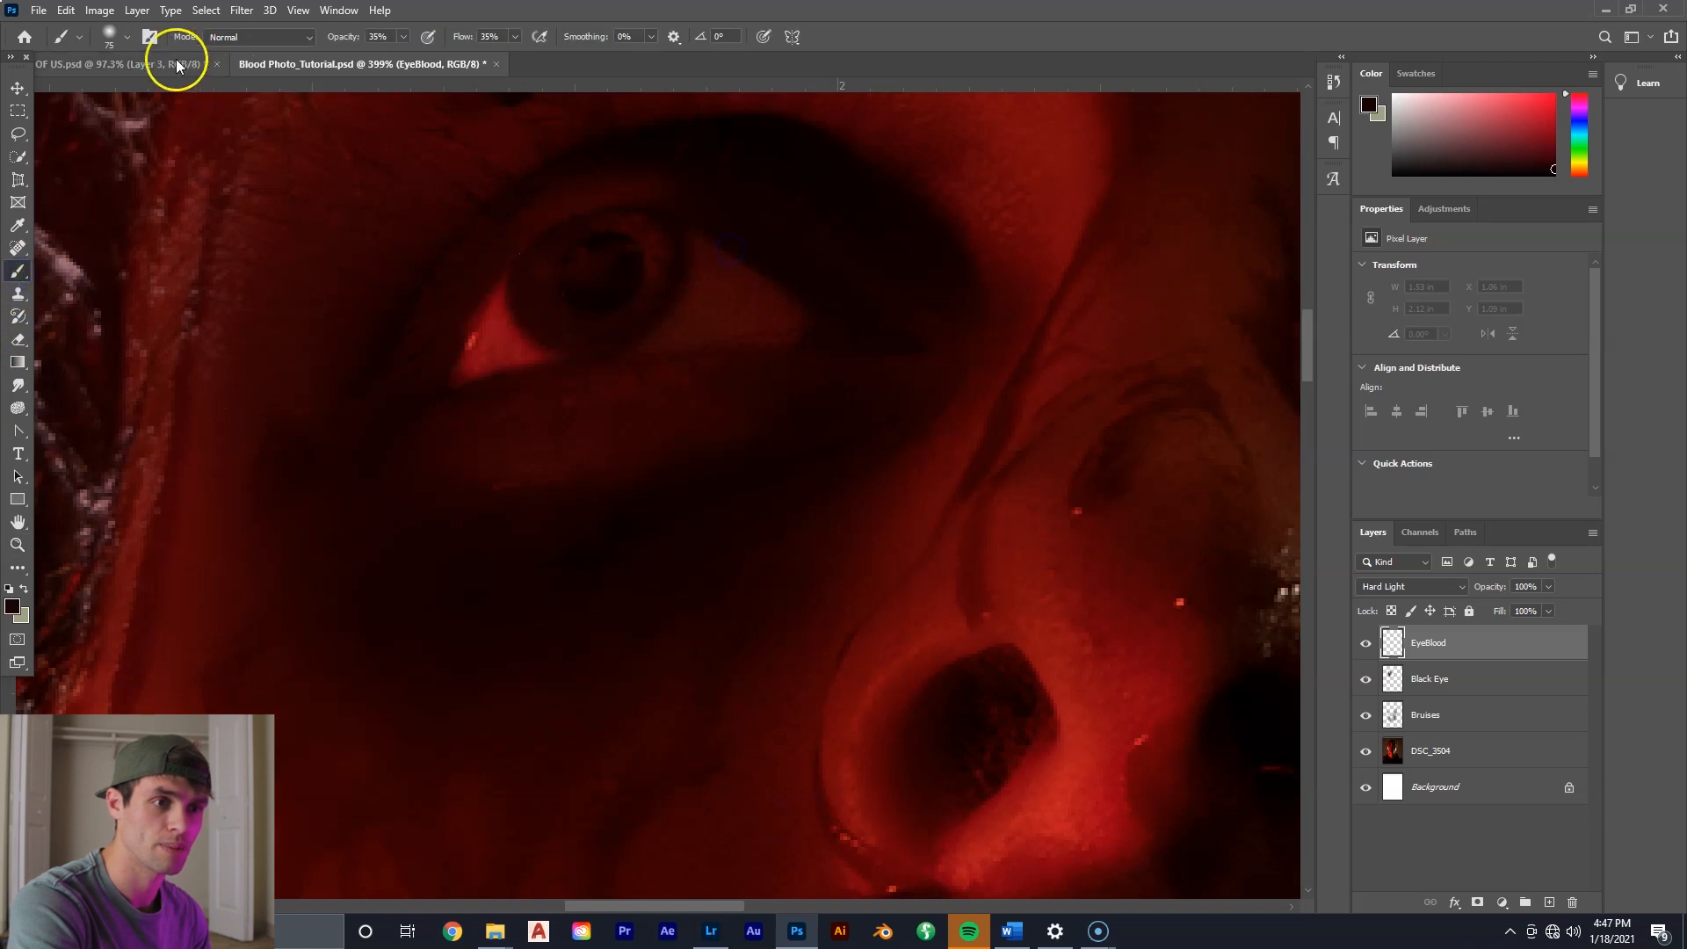
{"action": "left_click", "coordinate": [127, 37]}
{"action": "left_click", "coordinate": [183, 70]}
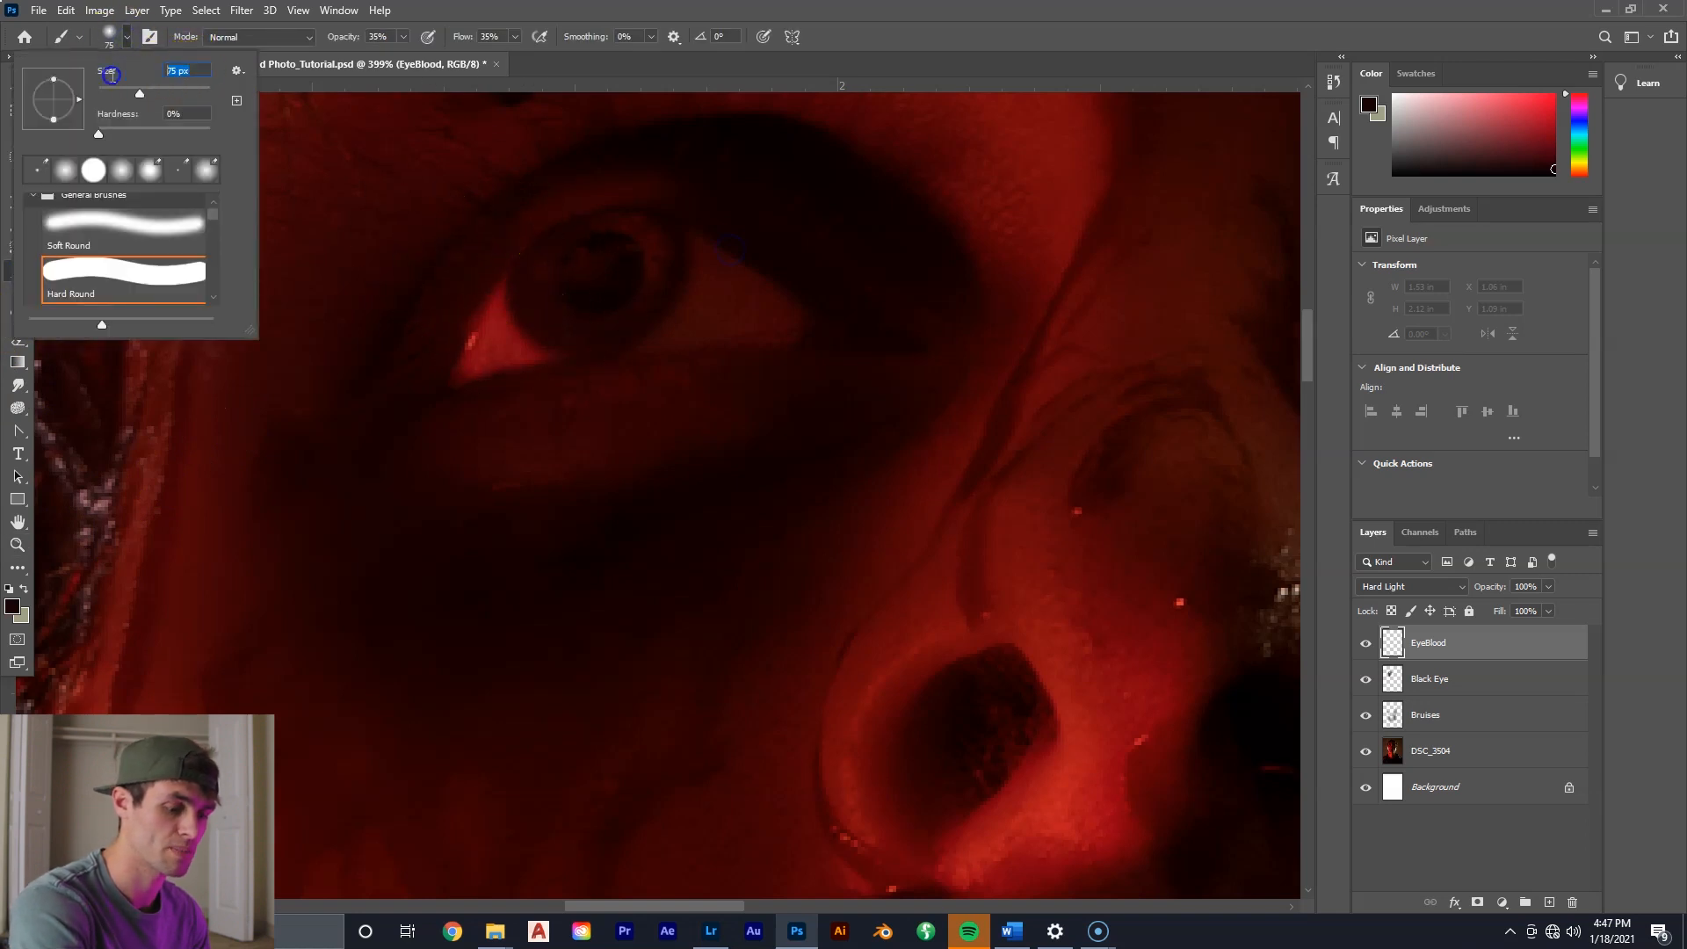
{"action": "type", "text": "15"}
{"action": "key", "text": "Return"}
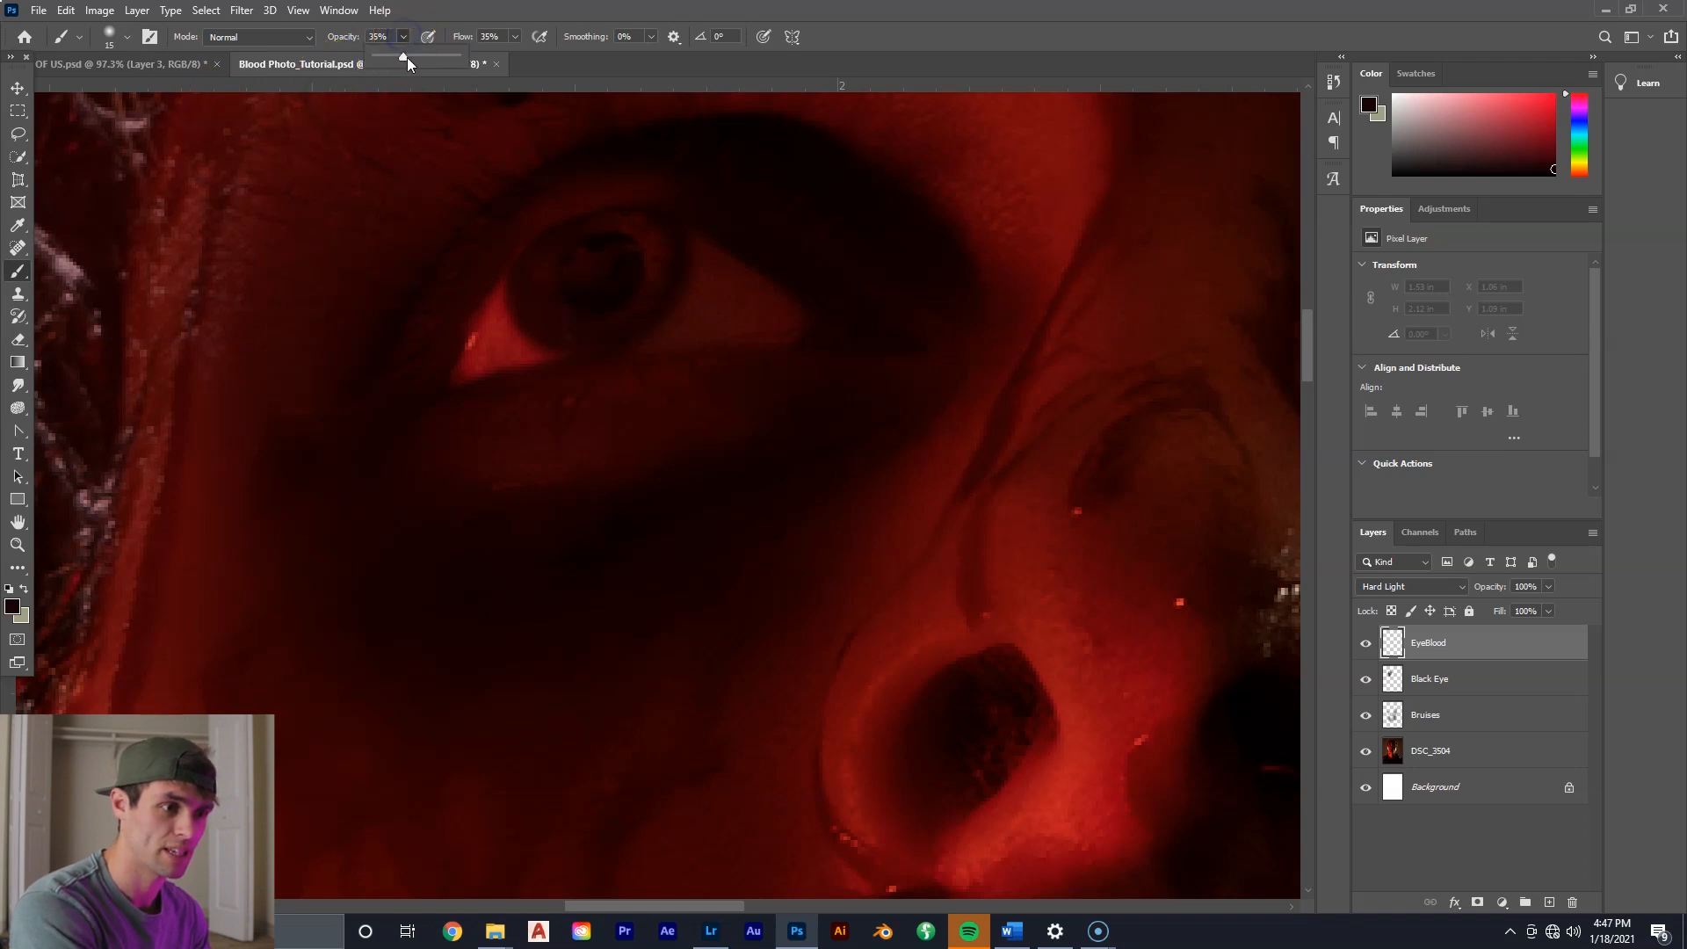
{"action": "left_click", "coordinate": [434, 80]}
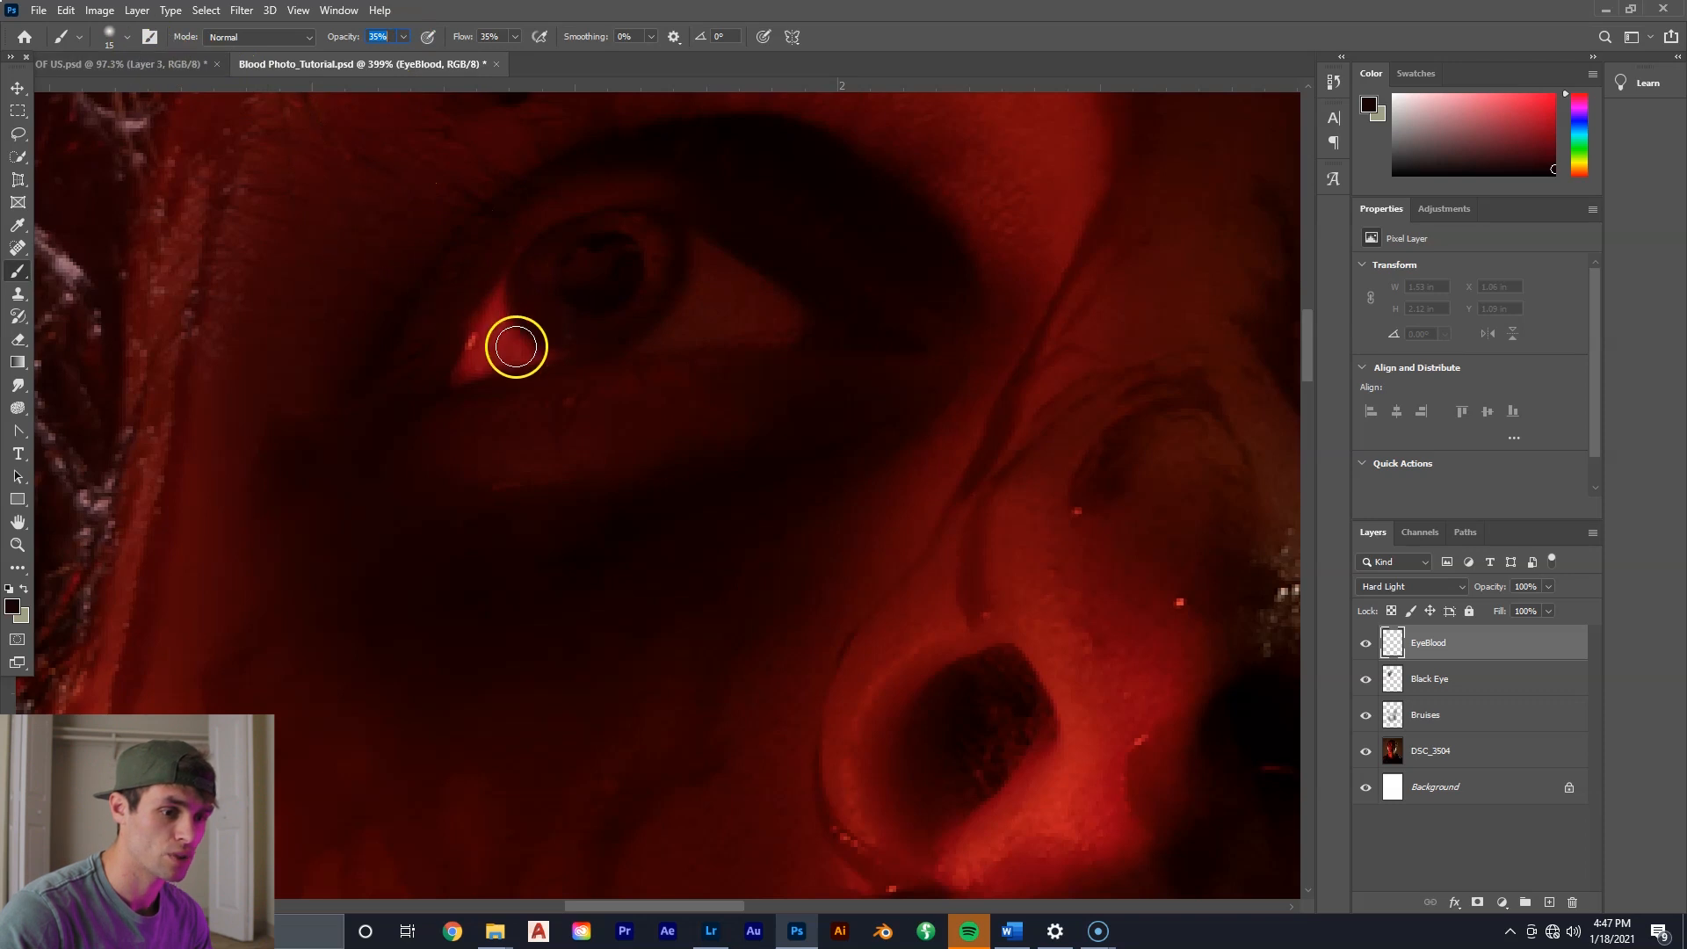
{"action": "left_click_drag", "start_coordinate": [474, 360], "coordinate": [487, 337]}
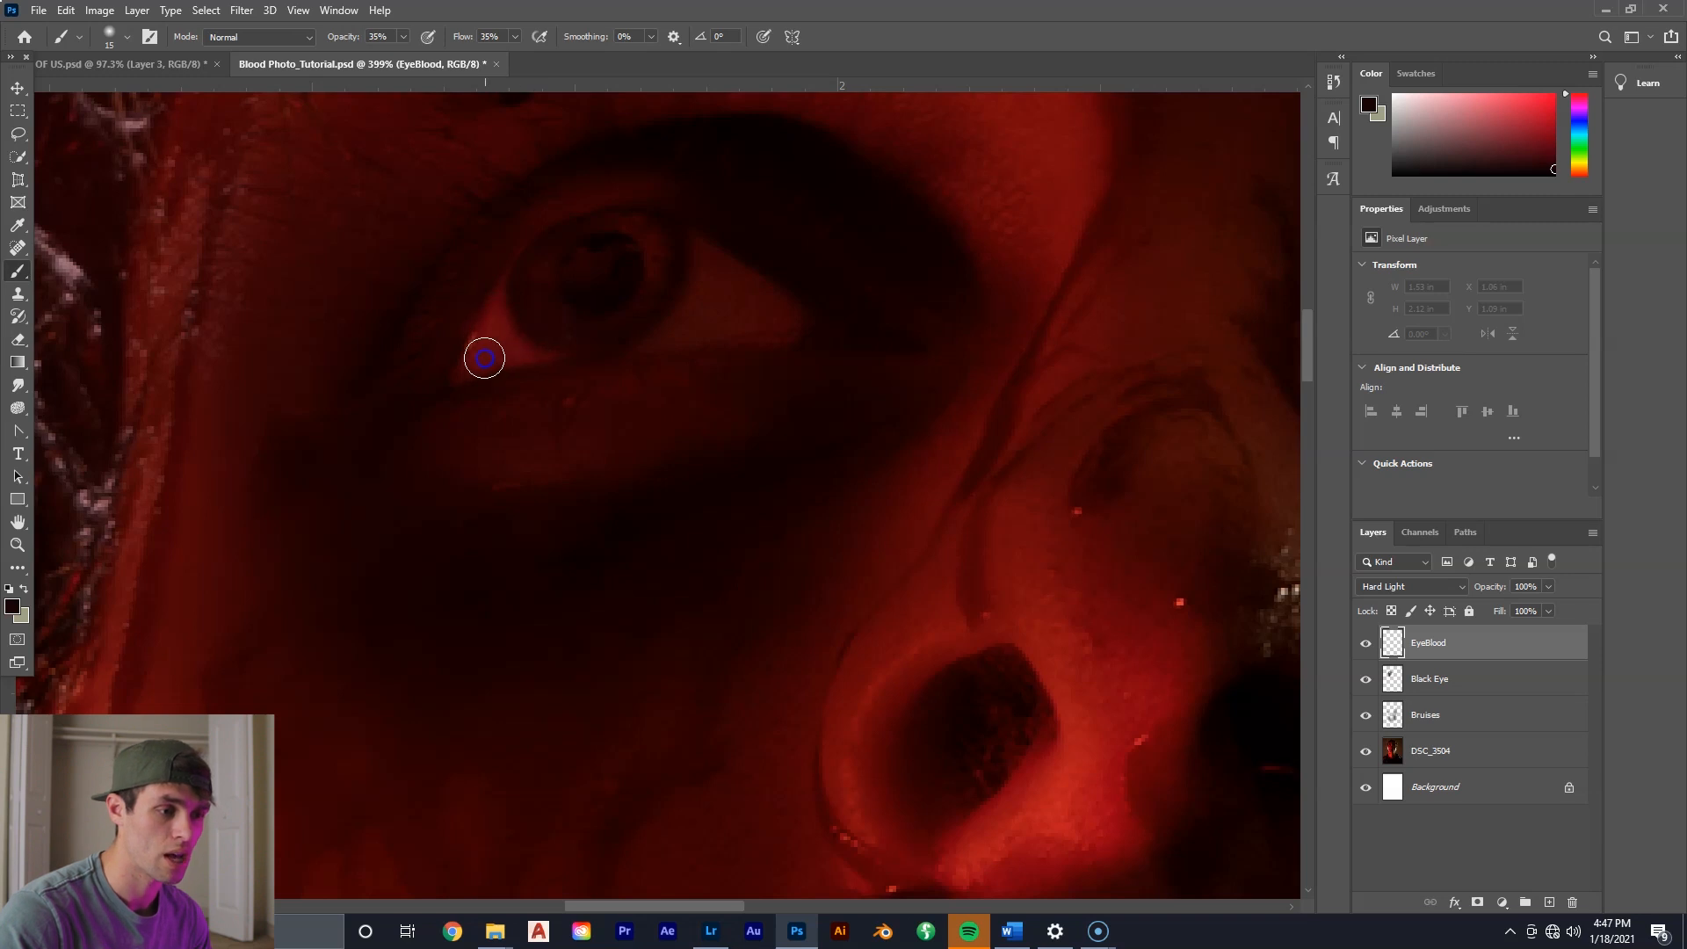
{"action": "left_click_drag", "start_coordinate": [494, 325], "coordinate": [477, 357]}
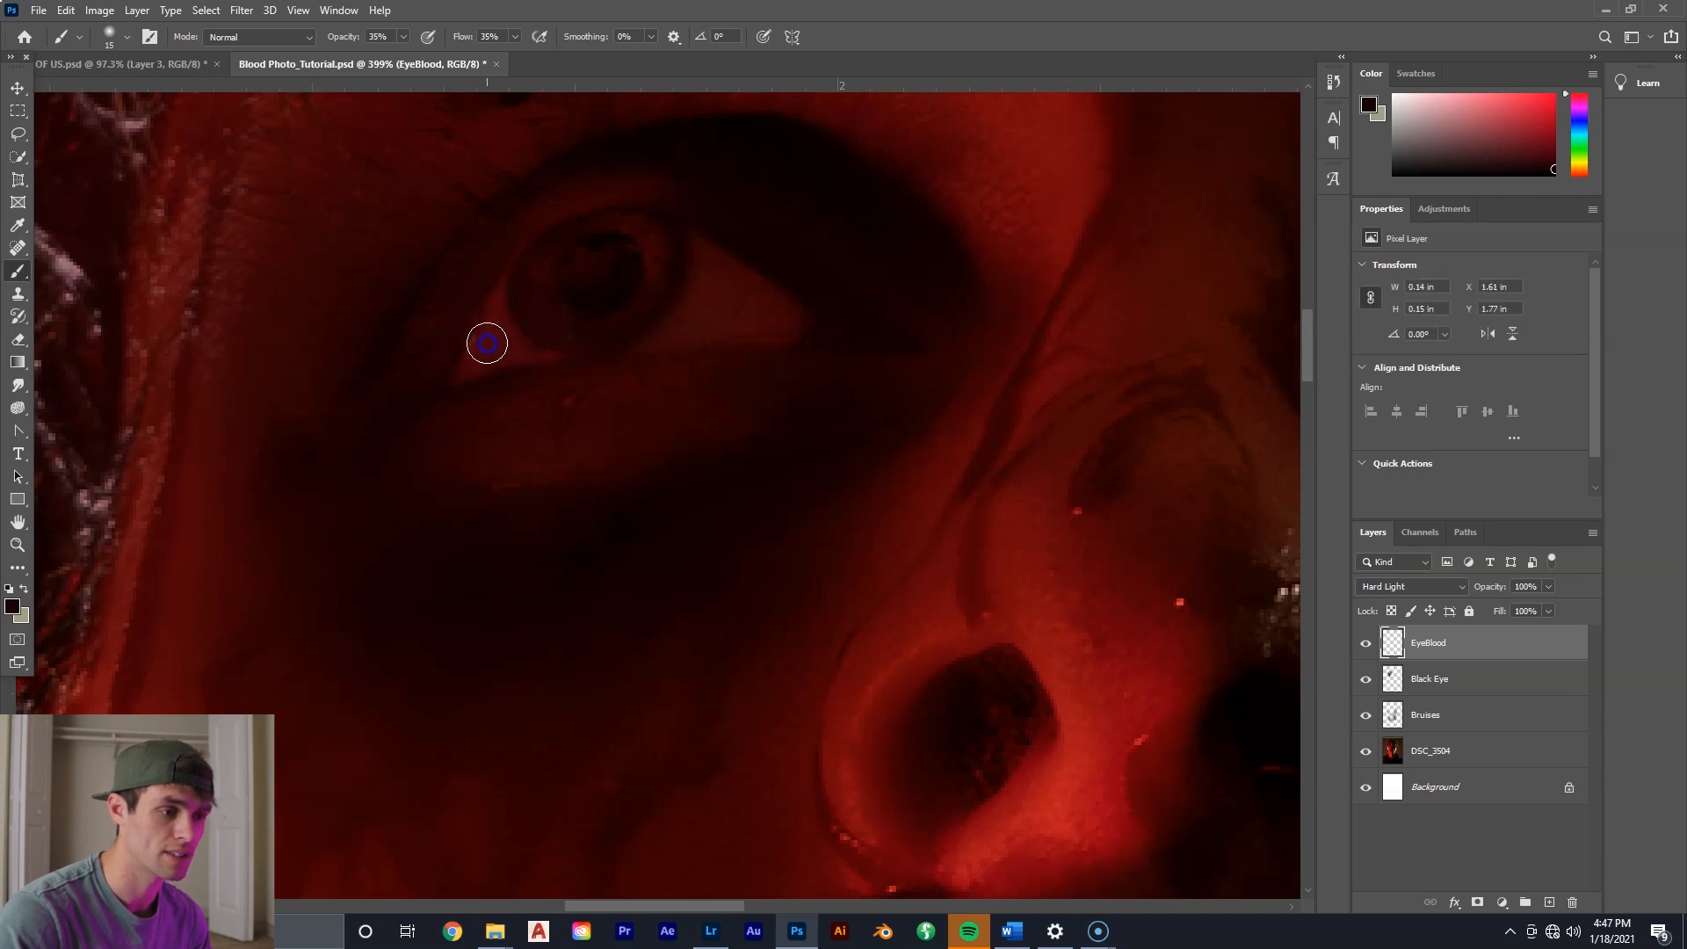
Set the foreground color to black and the brush size to 5 px.
{"action": "left_click", "coordinate": [17, 604]}
{"action": "left_click_drag", "start_coordinate": [1320, 417], "coordinate": [1388, 477]}
{"action": "left_click", "coordinate": [1527, 283]}
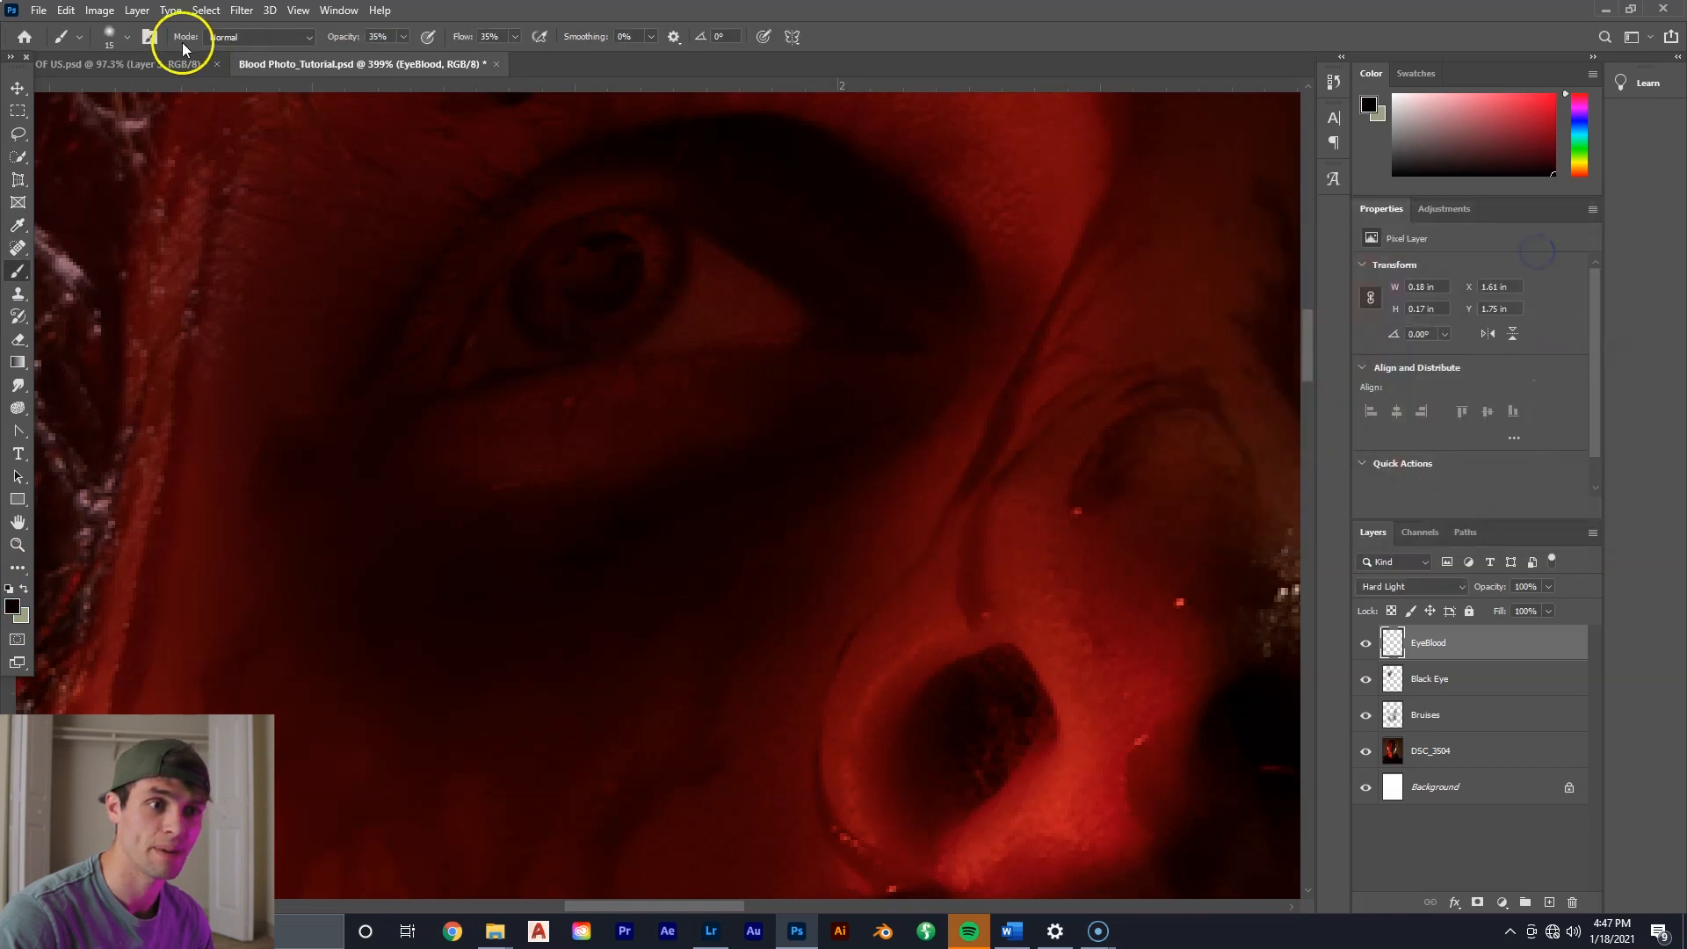
{"action": "left_click", "coordinate": [128, 38]}
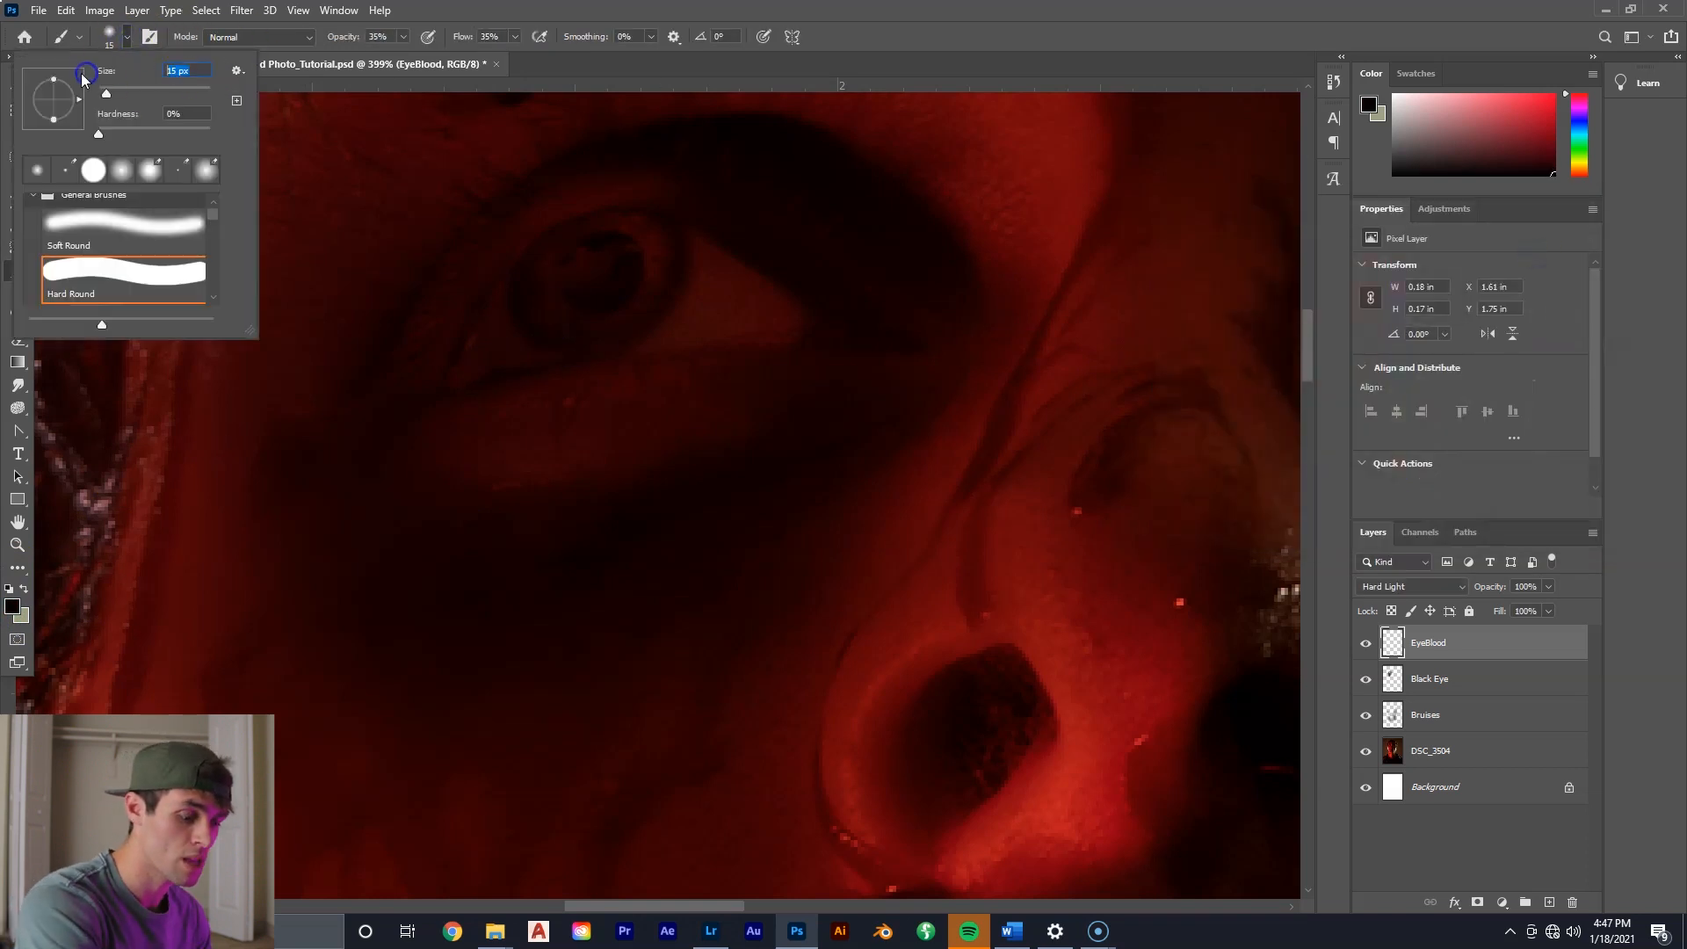
{"action": "type", "text": "5"}
{"action": "key", "text": "Return"}
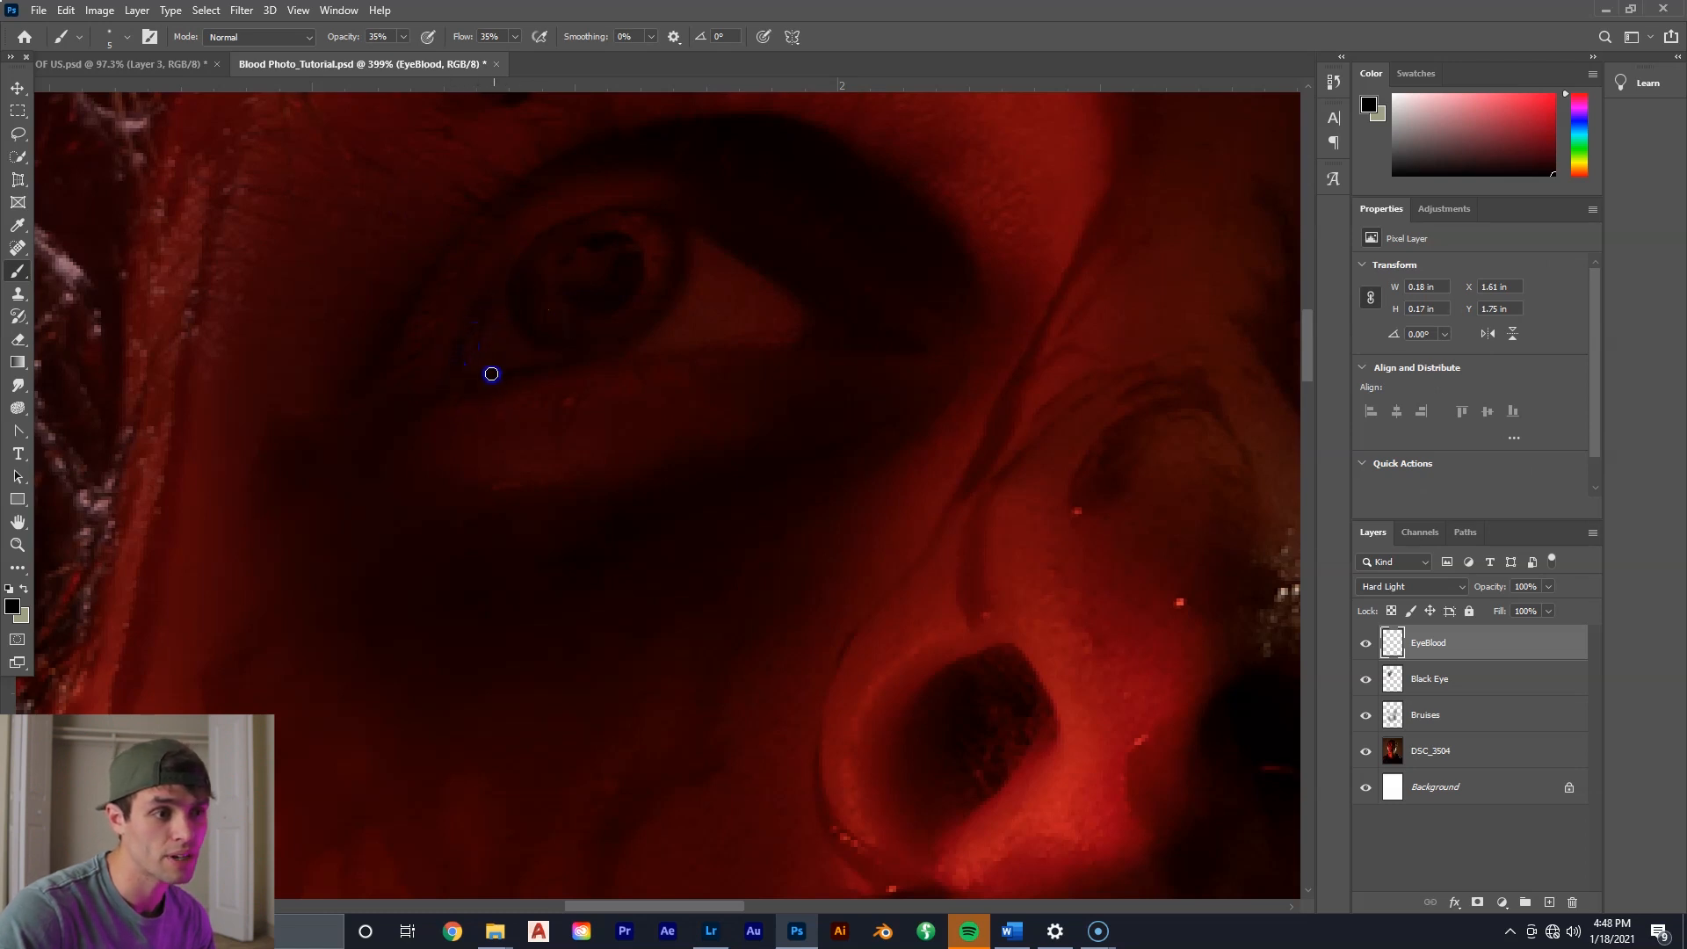
Set the brush opacity to 63% and paint black along the outer rim and lower lid edge of the red-lit eye.
{"action": "left_click", "coordinate": [402, 37]}
{"action": "left_click_drag", "start_coordinate": [404, 58], "coordinate": [413, 61]}
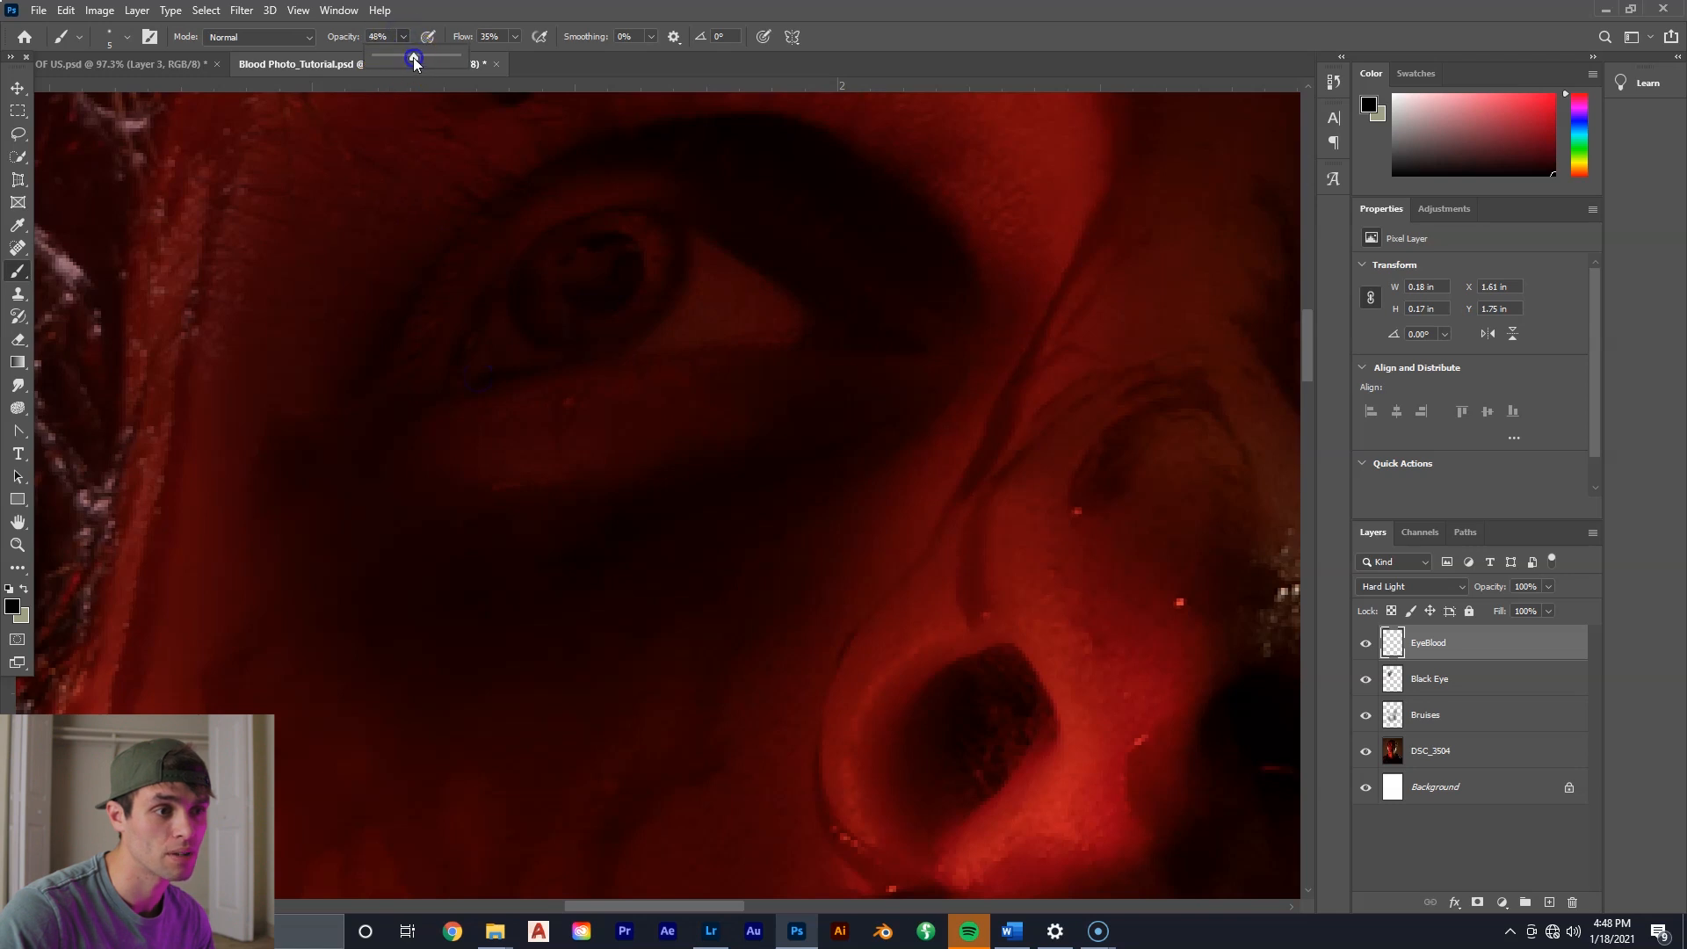
{"action": "left_click", "coordinate": [406, 41]}
{"action": "left_click_drag", "start_coordinate": [511, 263], "coordinate": [496, 288]}
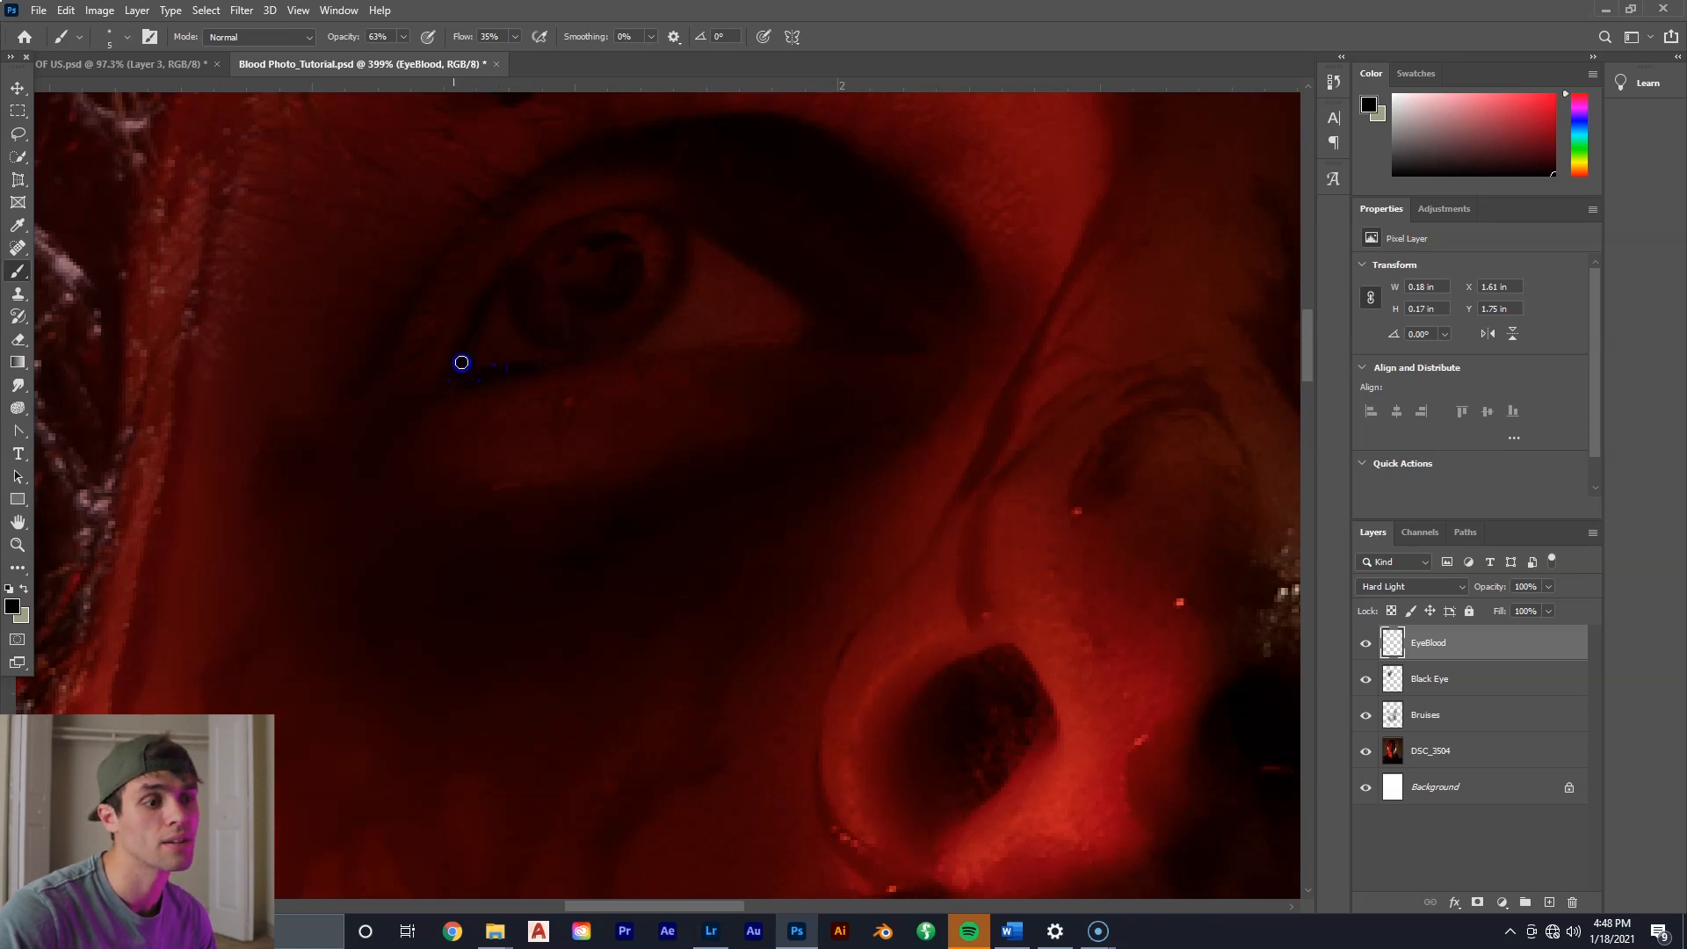
Continue painting black on the EyeBlood layer along the red-lit eye's outer rim, lower lid and inner corner.
{"action": "left_click", "coordinate": [533, 369]}
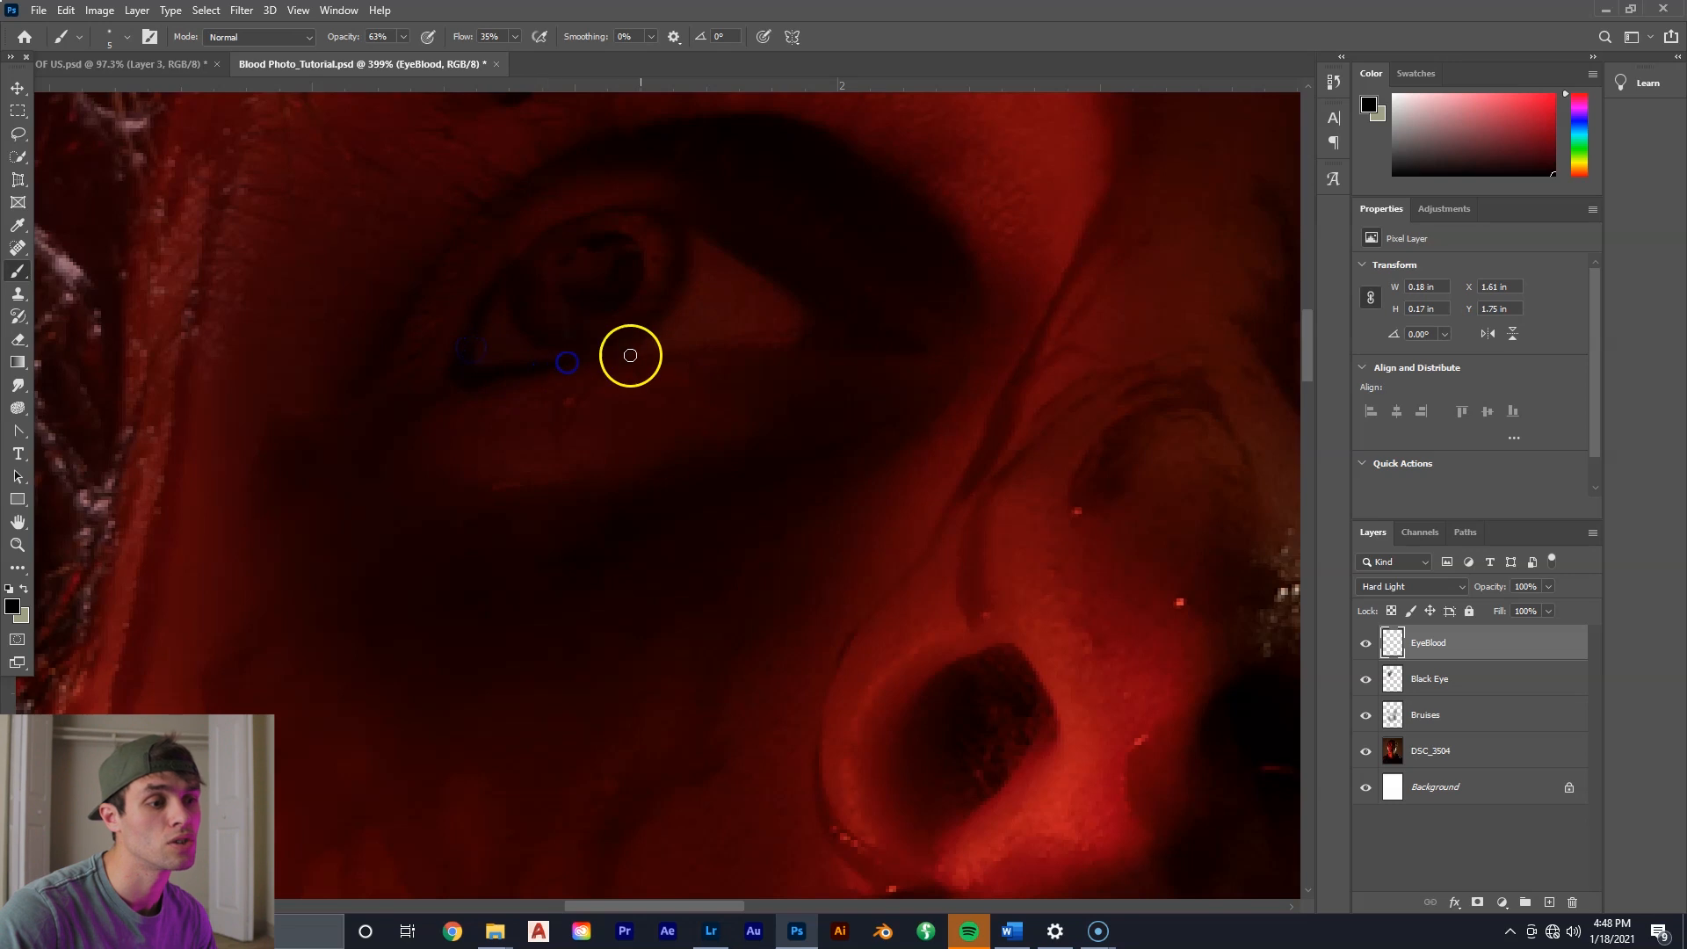
{"action": "left_click_drag", "start_coordinate": [534, 240], "coordinate": [515, 262]}
{"action": "left_click_drag", "start_coordinate": [478, 343], "coordinate": [495, 368]}
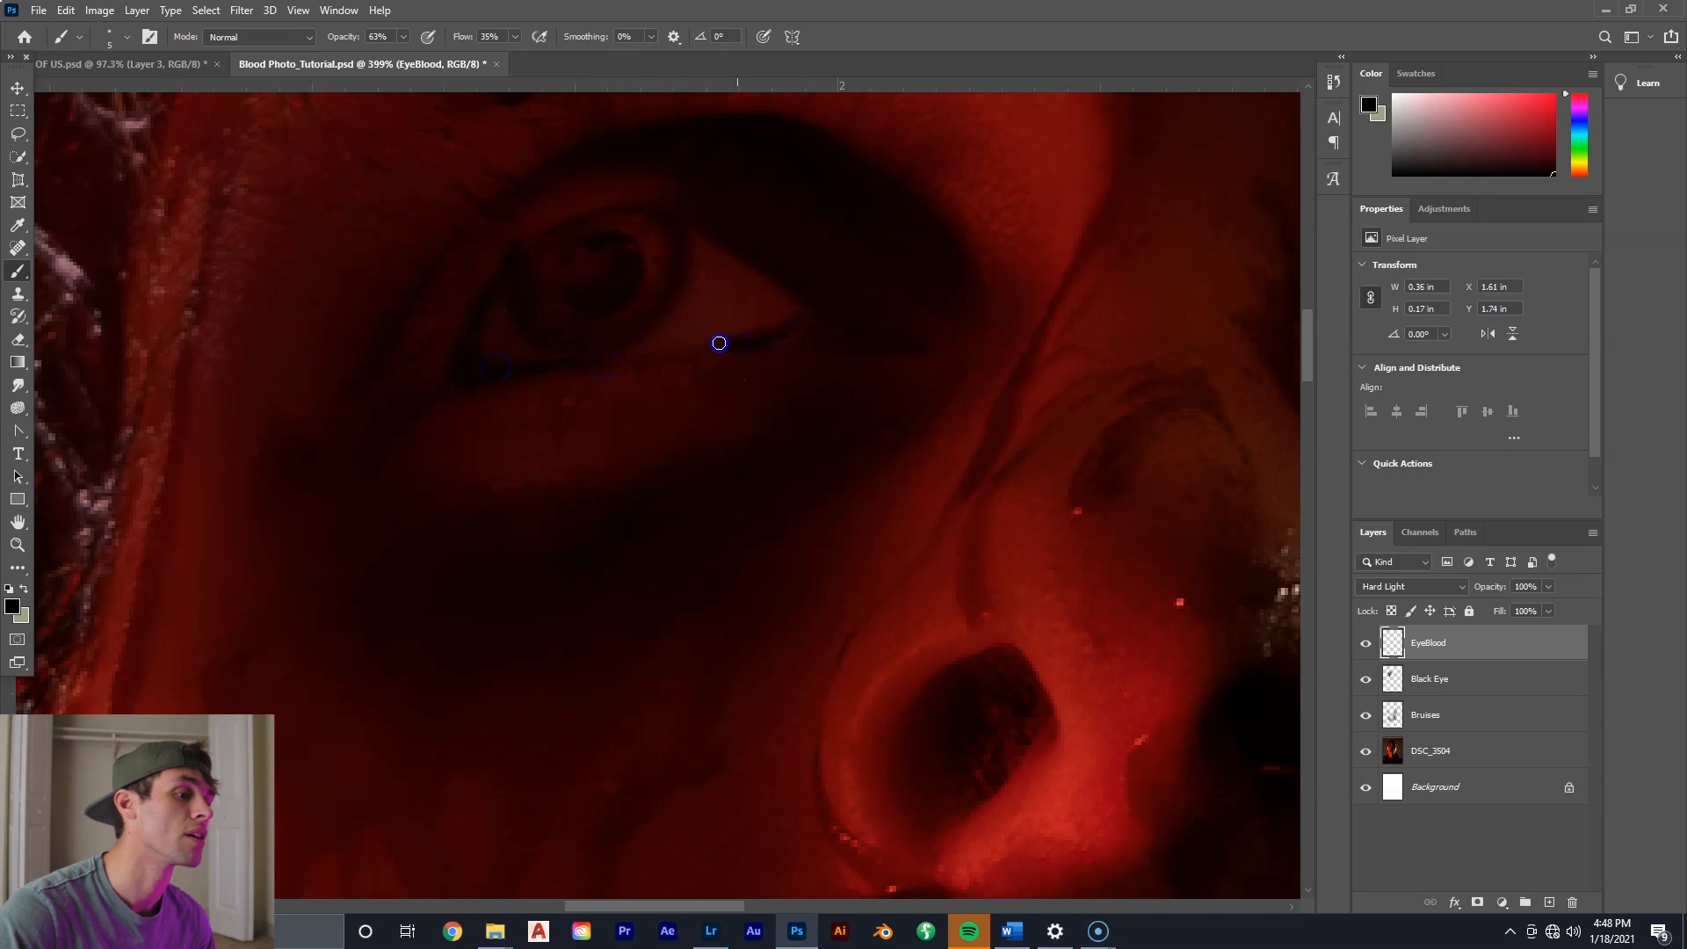
{"action": "left_click_drag", "start_coordinate": [774, 332], "coordinate": [807, 311]}
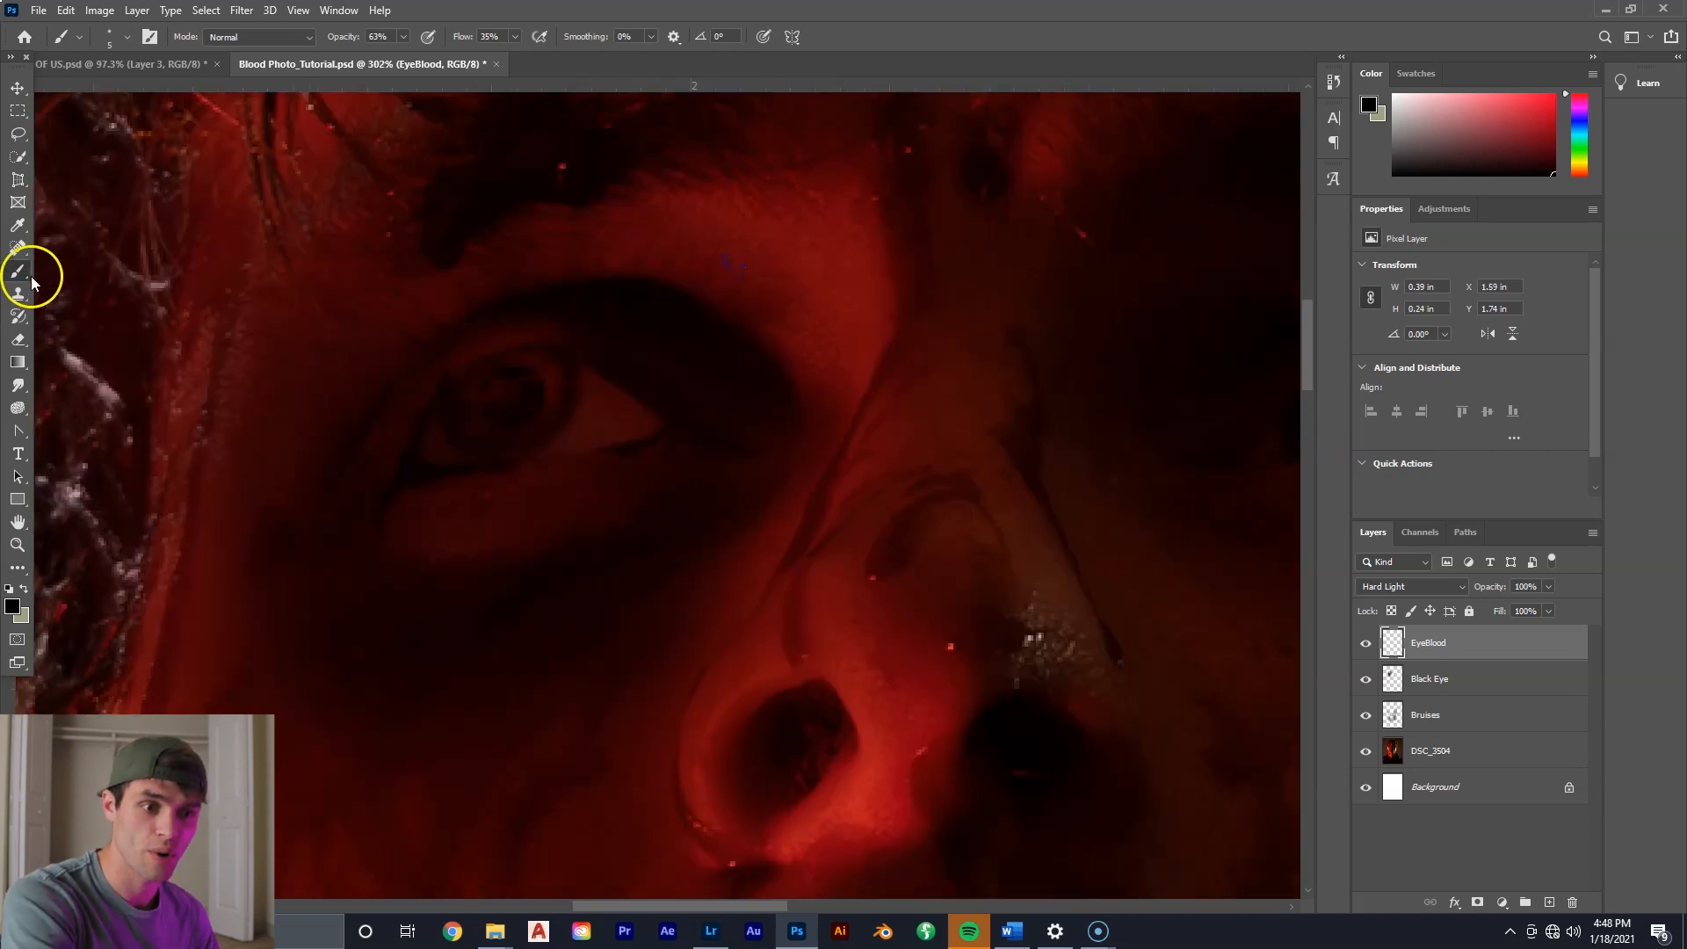
Erase the EyeBlood paint over the iris of the red-lit eye with a 26 px eraser.
{"action": "left_click", "coordinate": [19, 339]}
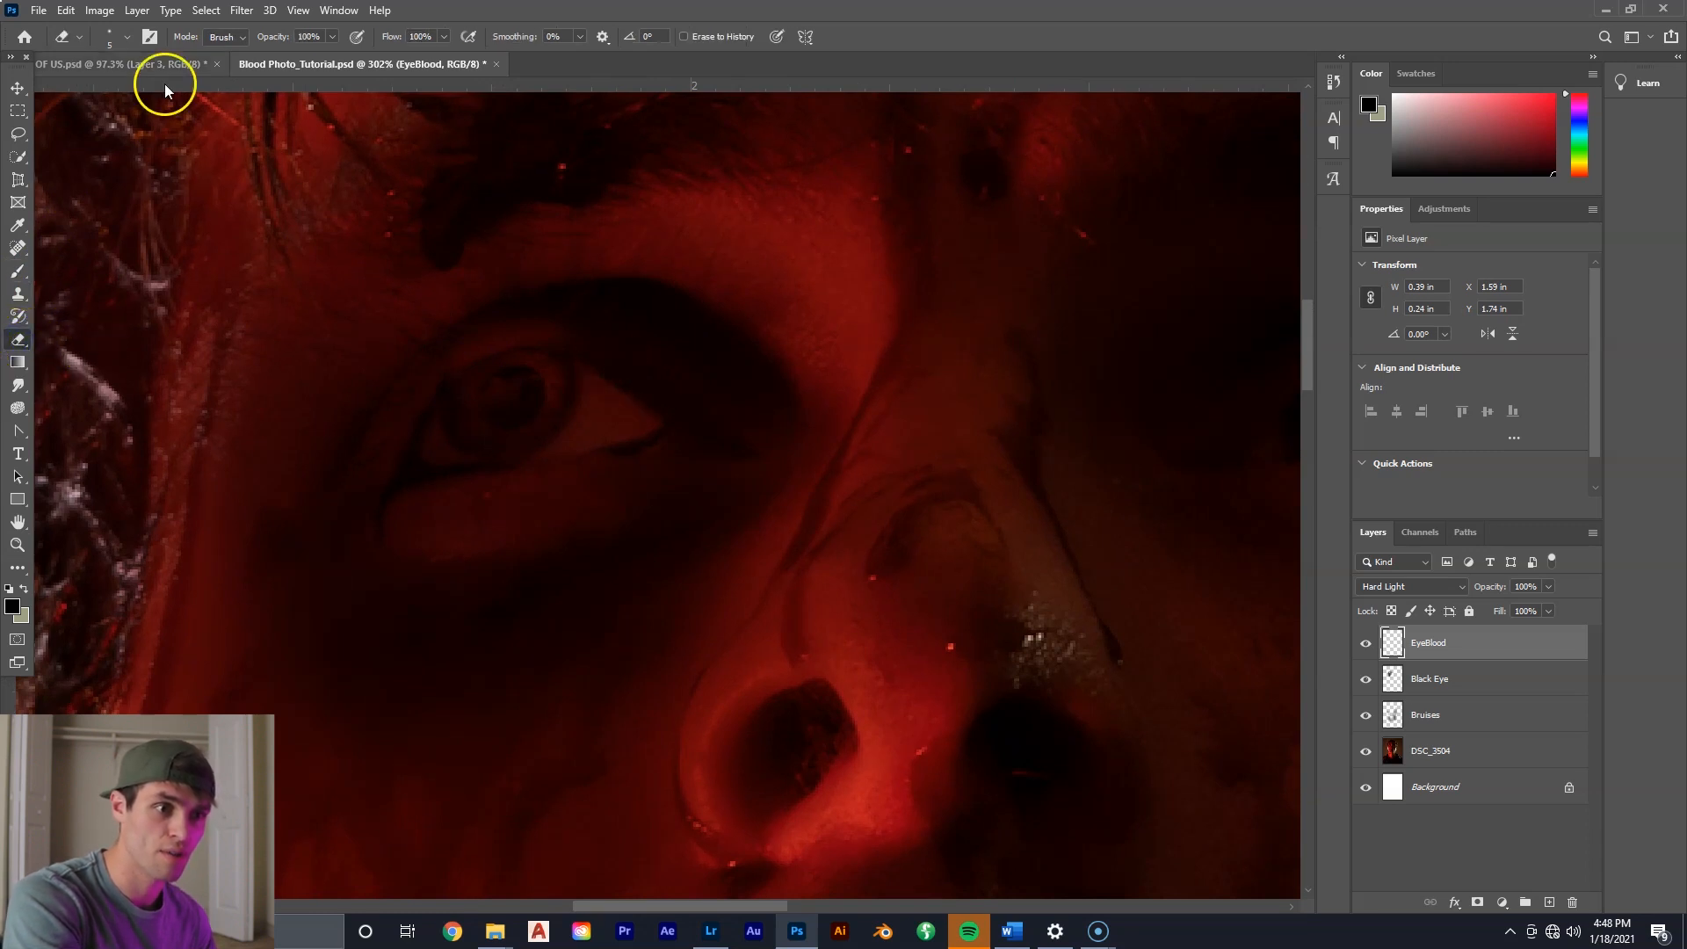
{"action": "left_click", "coordinate": [126, 45]}
{"action": "left_click_drag", "start_coordinate": [102, 89], "coordinate": [114, 94]}
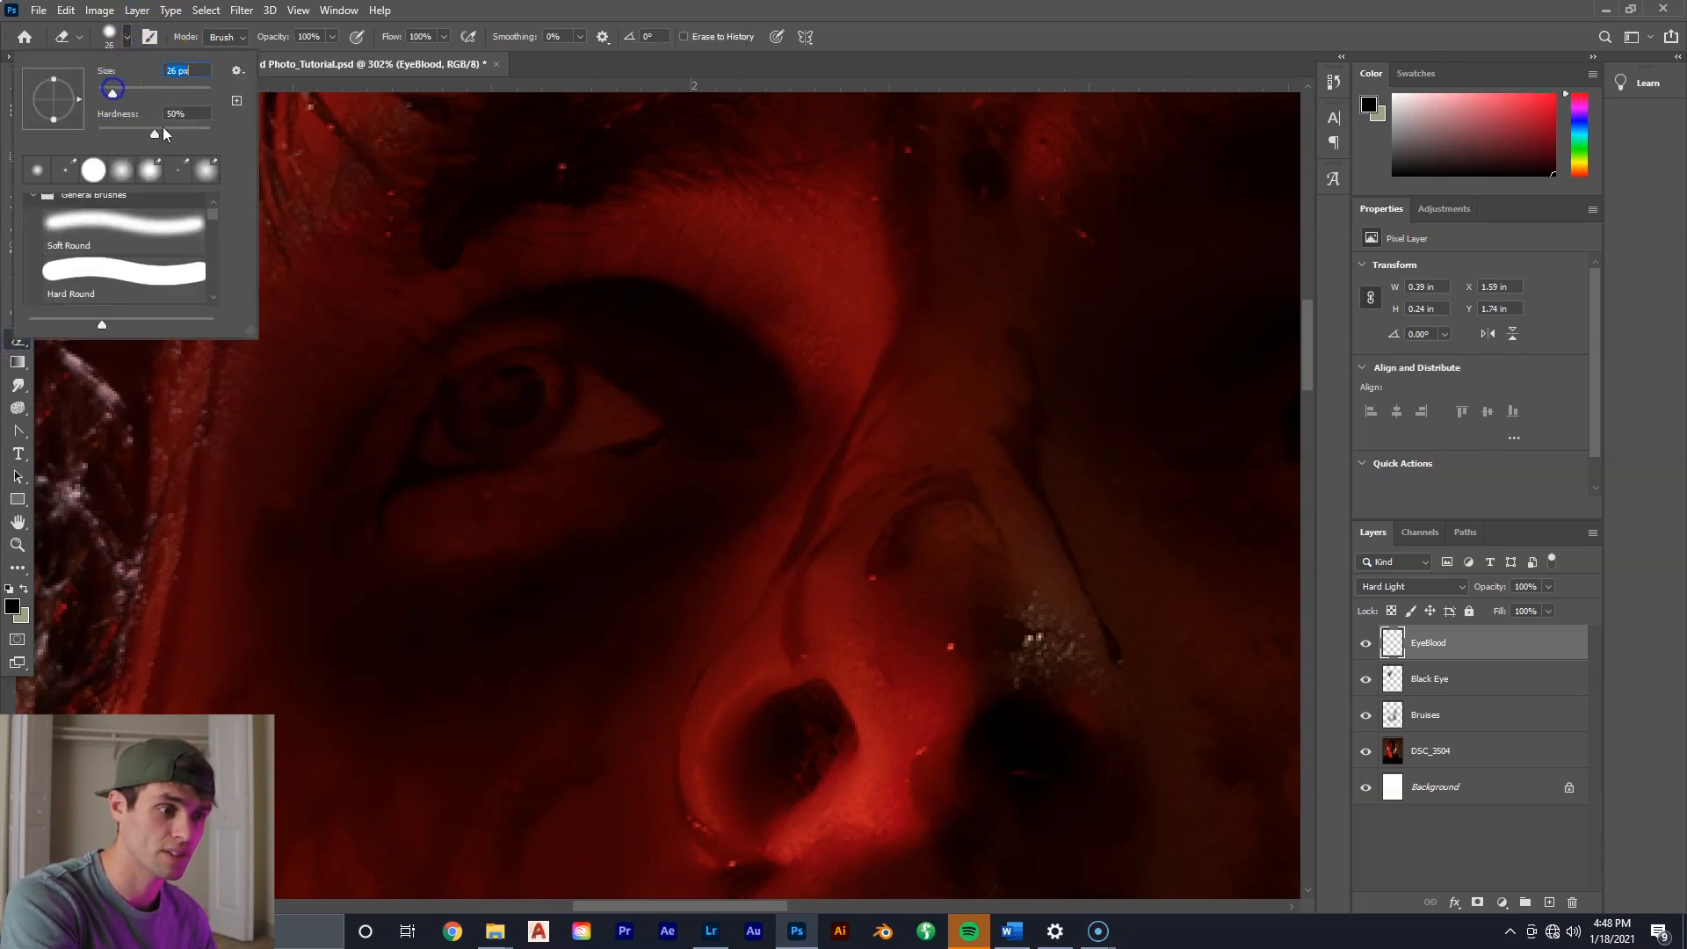
{"action": "left_click", "coordinate": [480, 405]}
{"action": "mouse_move", "coordinate": [476, 409]}
{"action": "left_mouse_down"}
{"action": "mouse_move", "coordinate": [493, 425]}
{"action": "mouse_move", "coordinate": [525, 405]}
{"action": "mouse_move", "coordinate": [505, 399]}
{"action": "mouse_move", "coordinate": [497, 422]}
{"action": "mouse_move", "coordinate": [519, 381]}
{"action": "mouse_move", "coordinate": [478, 404]}
{"action": "mouse_move", "coordinate": [522, 415]}
{"action": "left_mouse_up"}
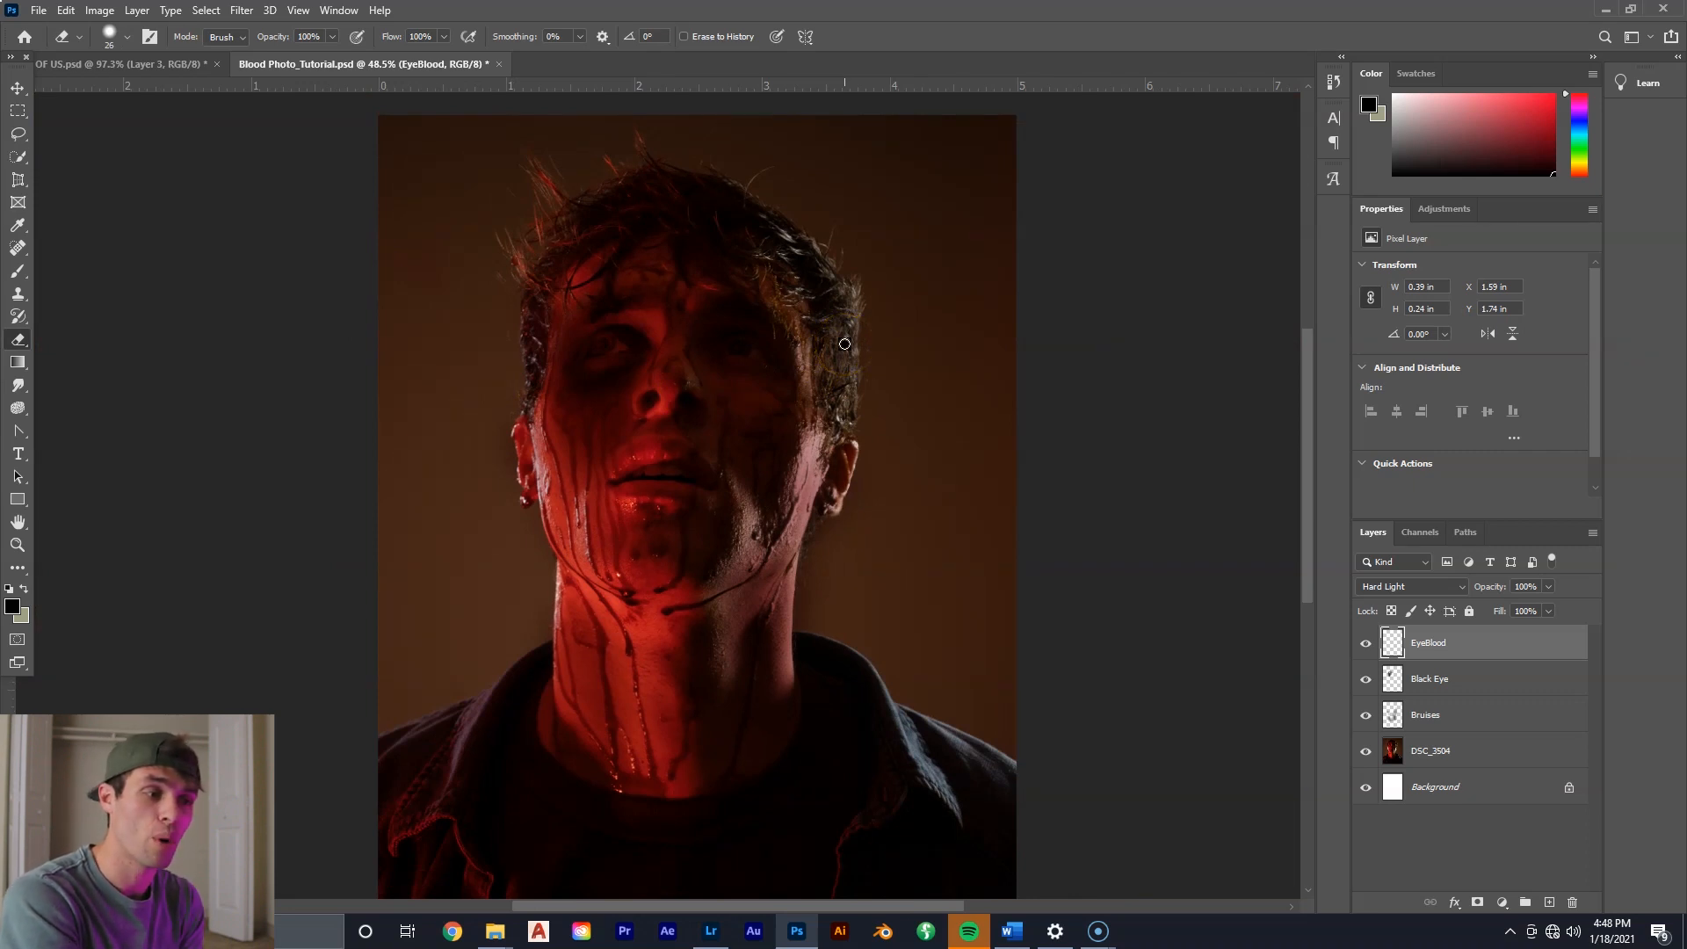
{"action": "mouse_move", "coordinate": [534, 365]}
{"action": "left_mouse_down"}
{"action": "mouse_move", "coordinate": [582, 405]}
{"action": "mouse_move", "coordinate": [565, 372]}
{"action": "left_mouse_up"}
{"action": "scroll", "coordinate": [571, 365], "scroll_direction": "up", "scroll_amount": 3}
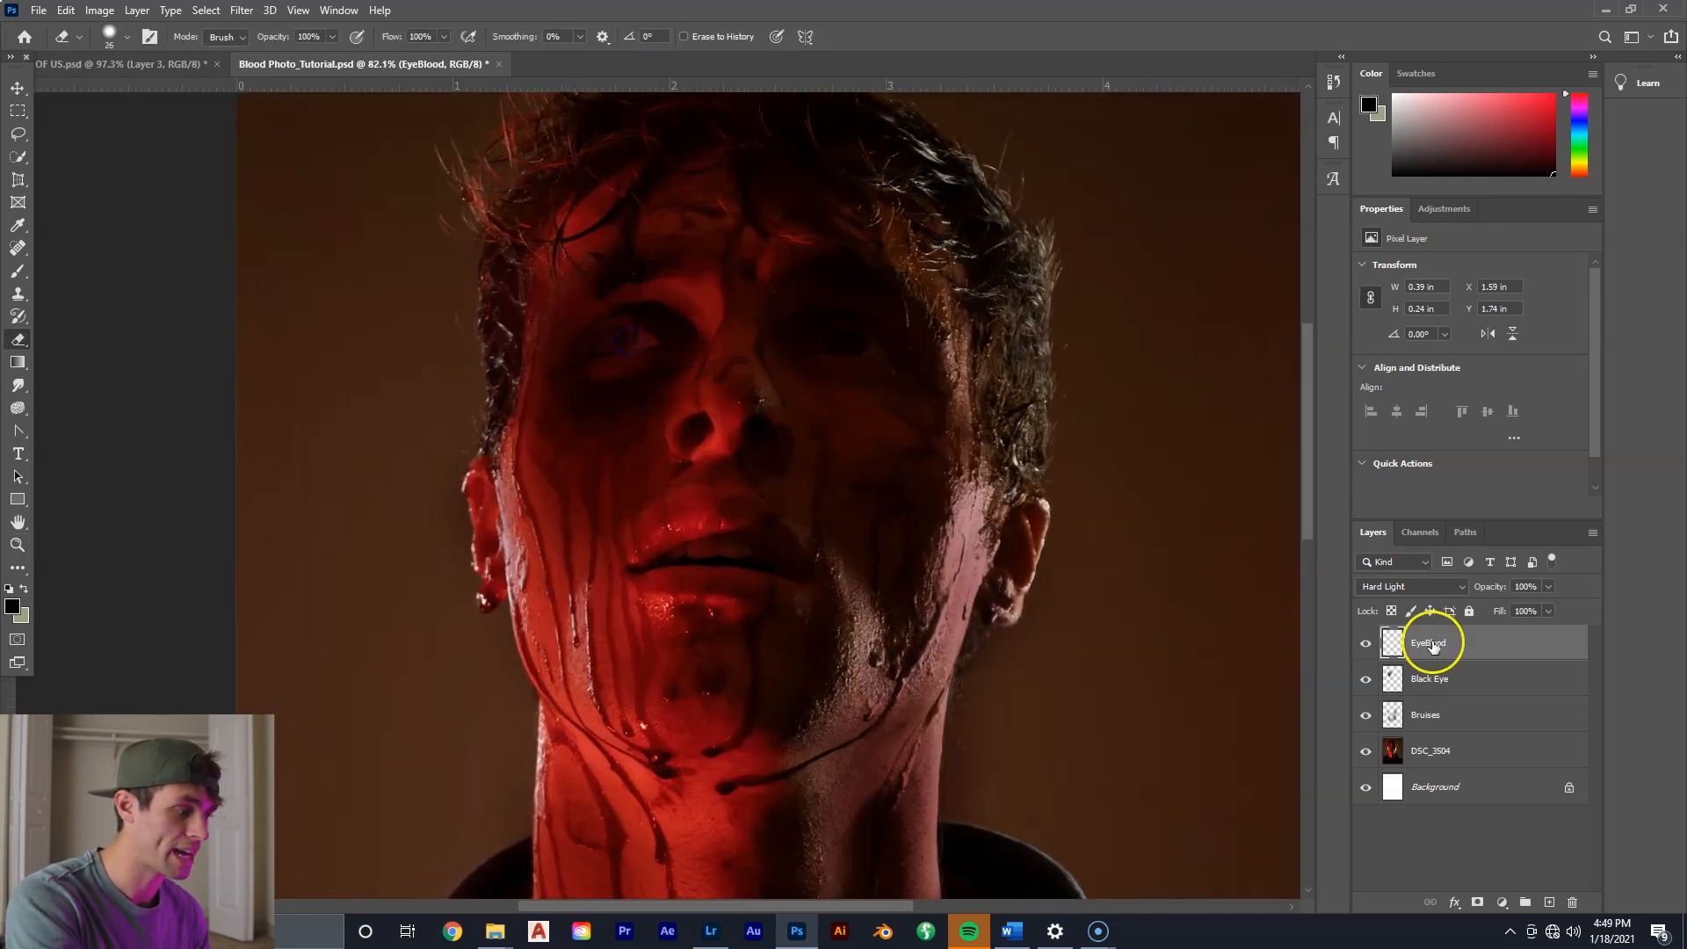
Select the Black Eye layer and set the brush to 150 px at 10% opacity.
{"action": "left_click", "coordinate": [1432, 678]}
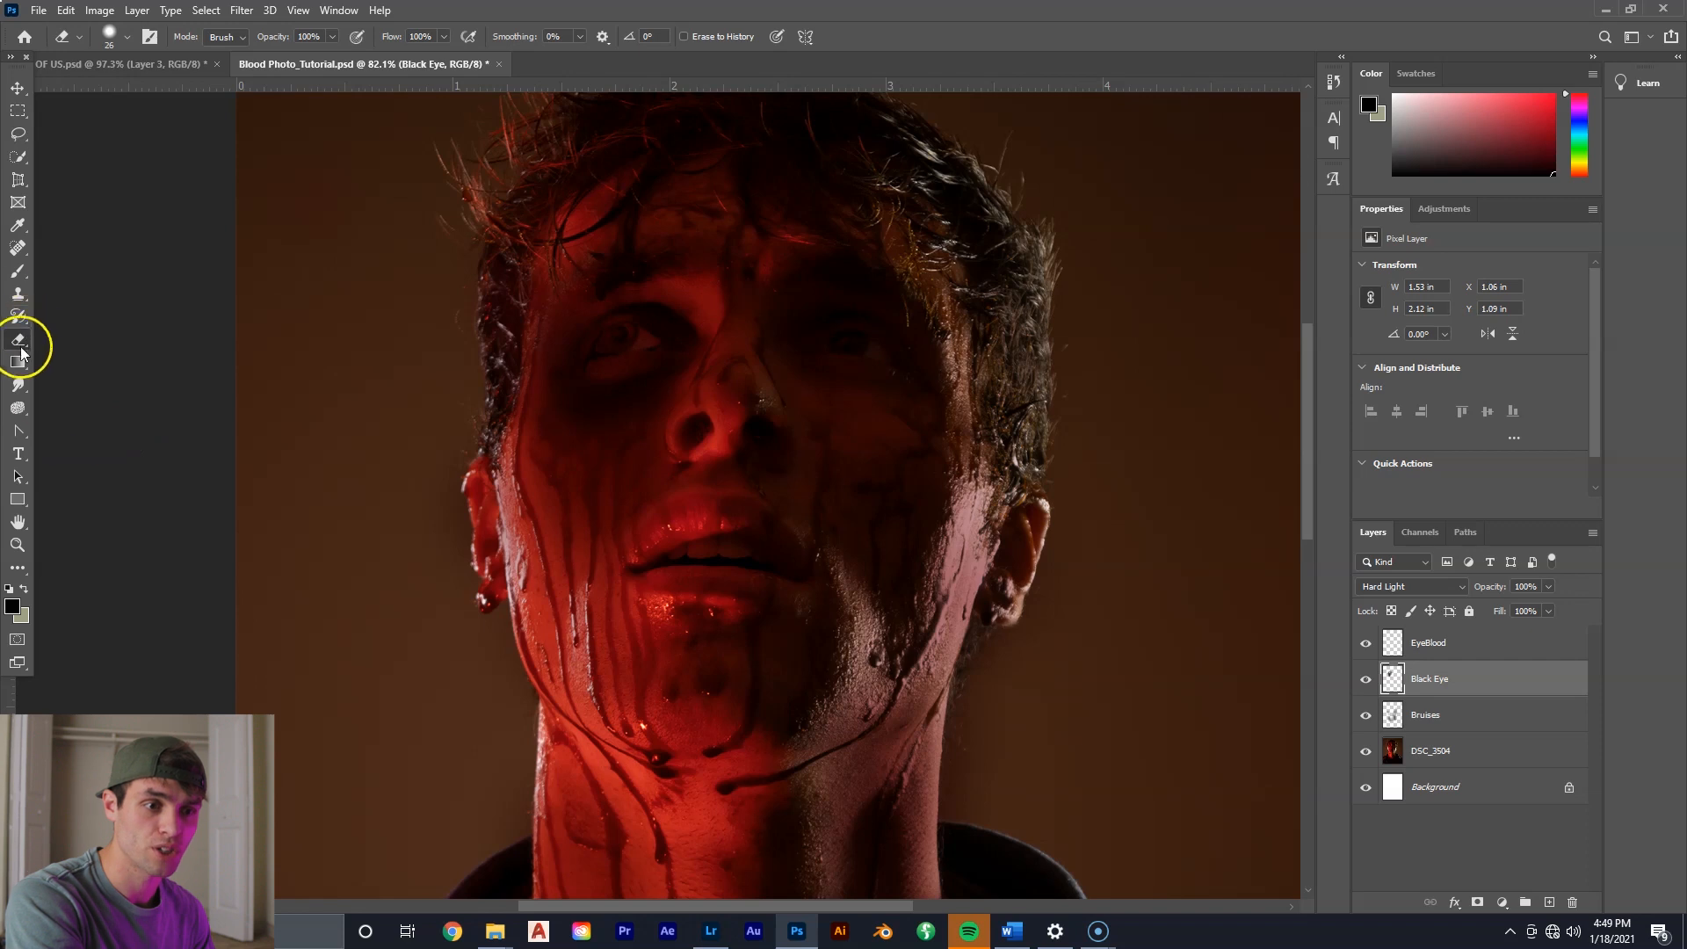
{"action": "left_click", "coordinate": [19, 272]}
{"action": "left_click", "coordinate": [195, 71]}
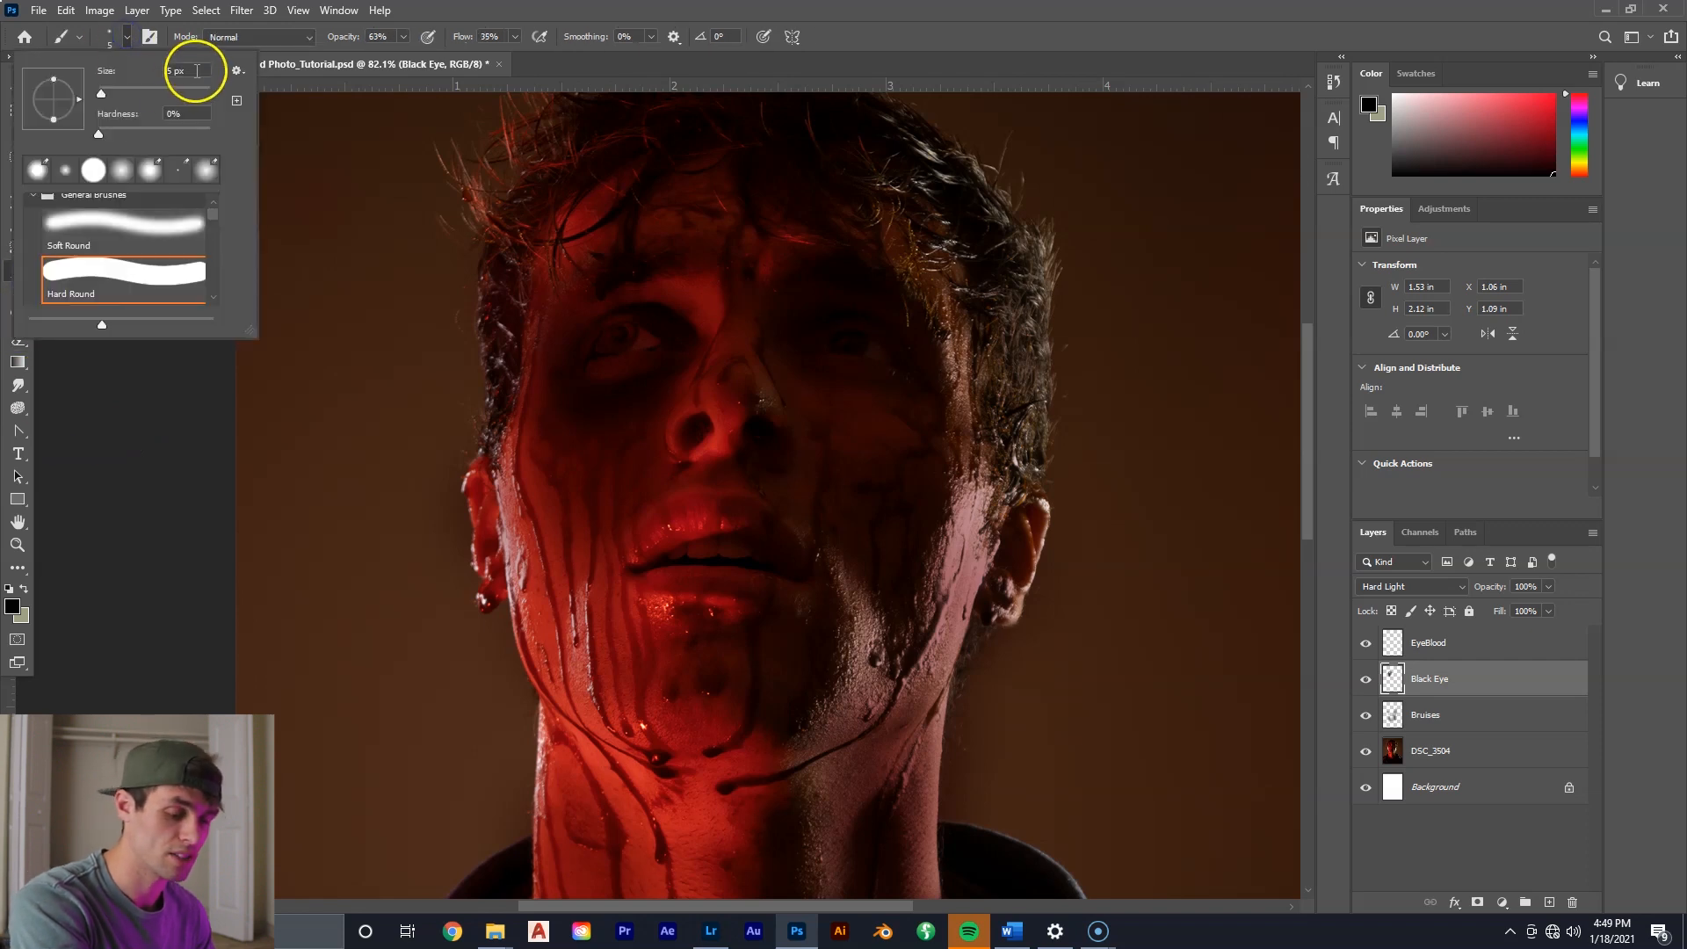
{"action": "type", "text": "75"}
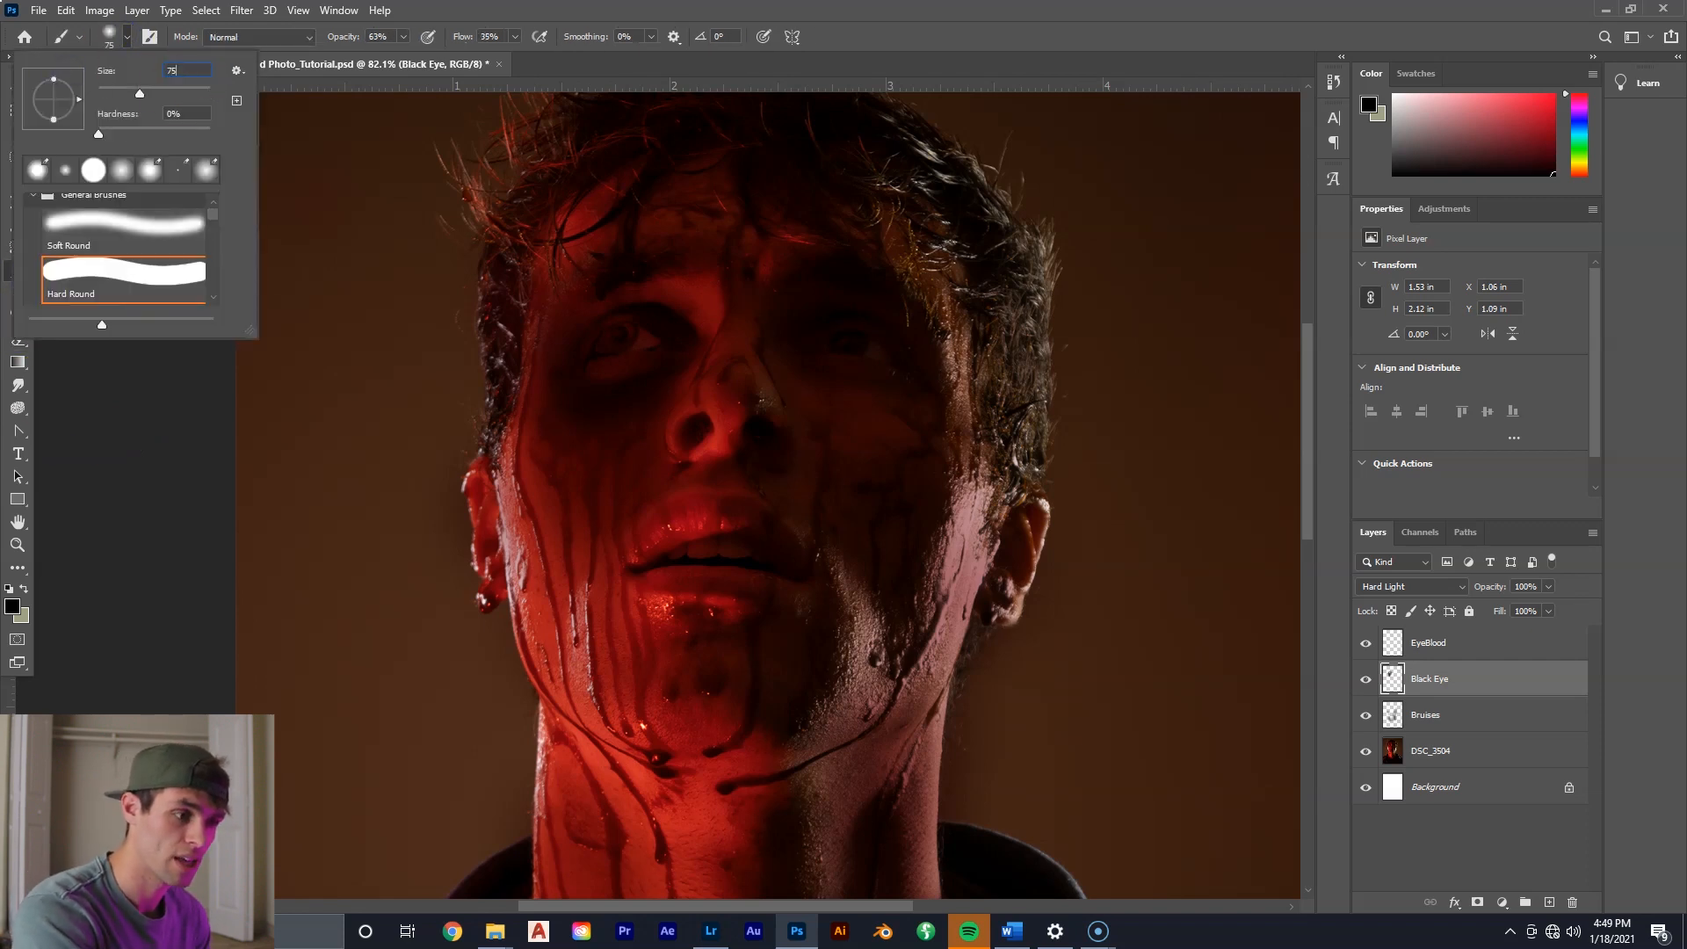
{"action": "key", "text": "Return"}
{"action": "left_click", "coordinate": [134, 40]}
{"action": "left_click", "coordinate": [180, 70]}
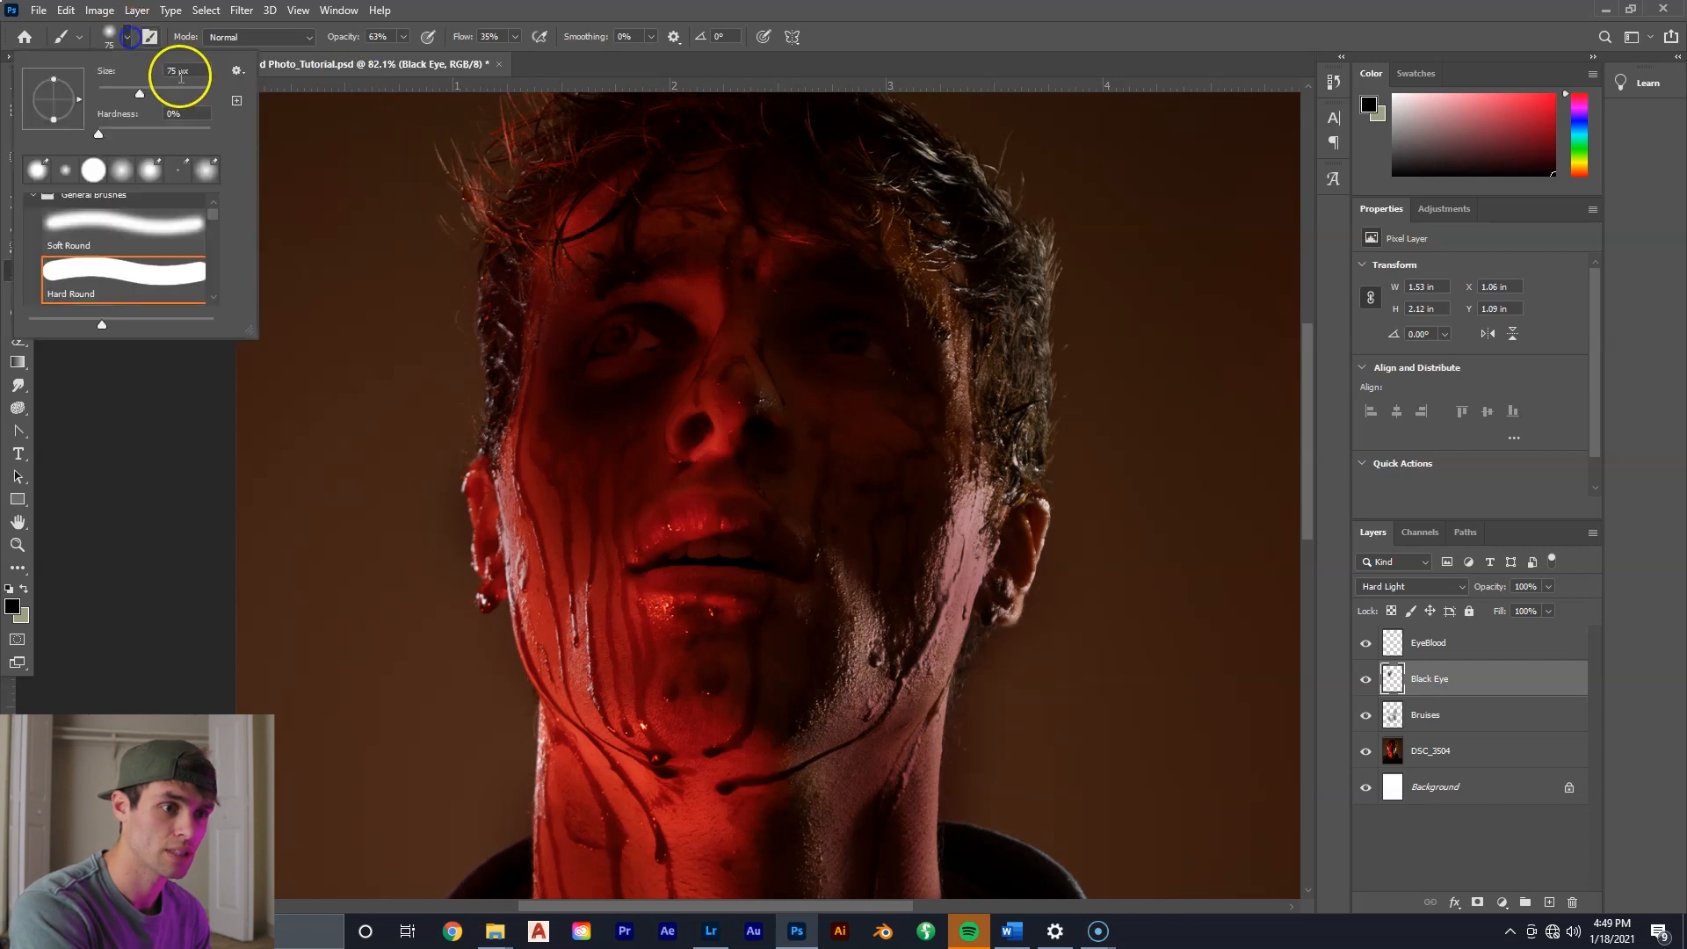
{"action": "type", "text": "150"}
{"action": "key", "text": "Return"}
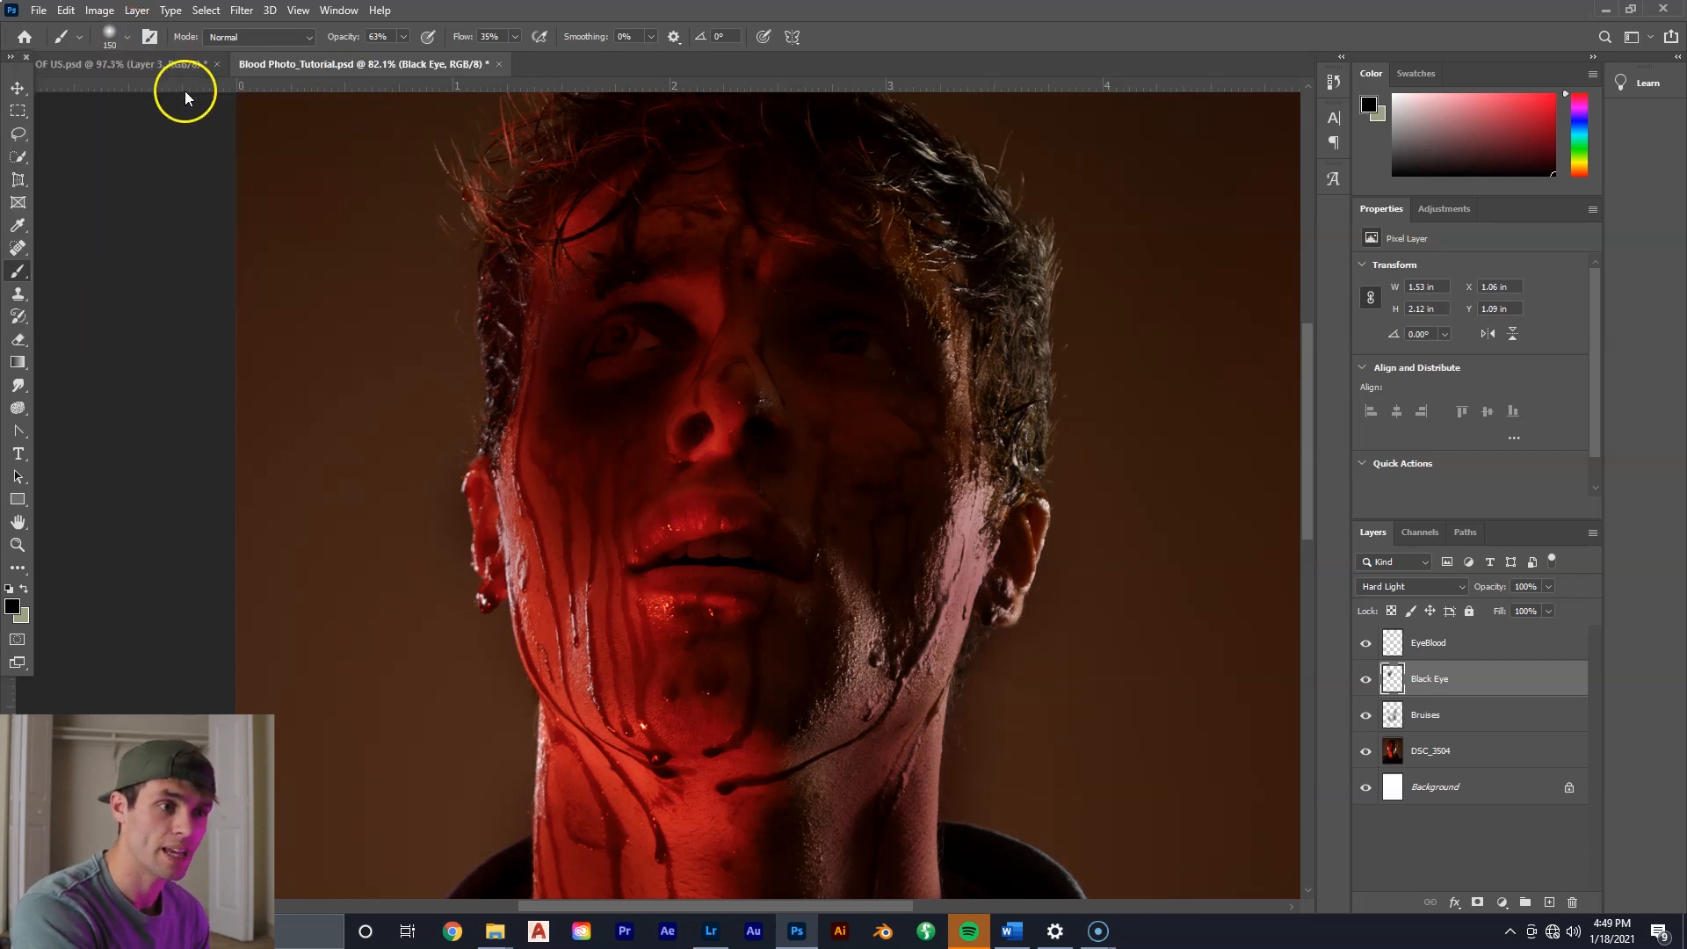
{"action": "left_click", "coordinate": [403, 37]}
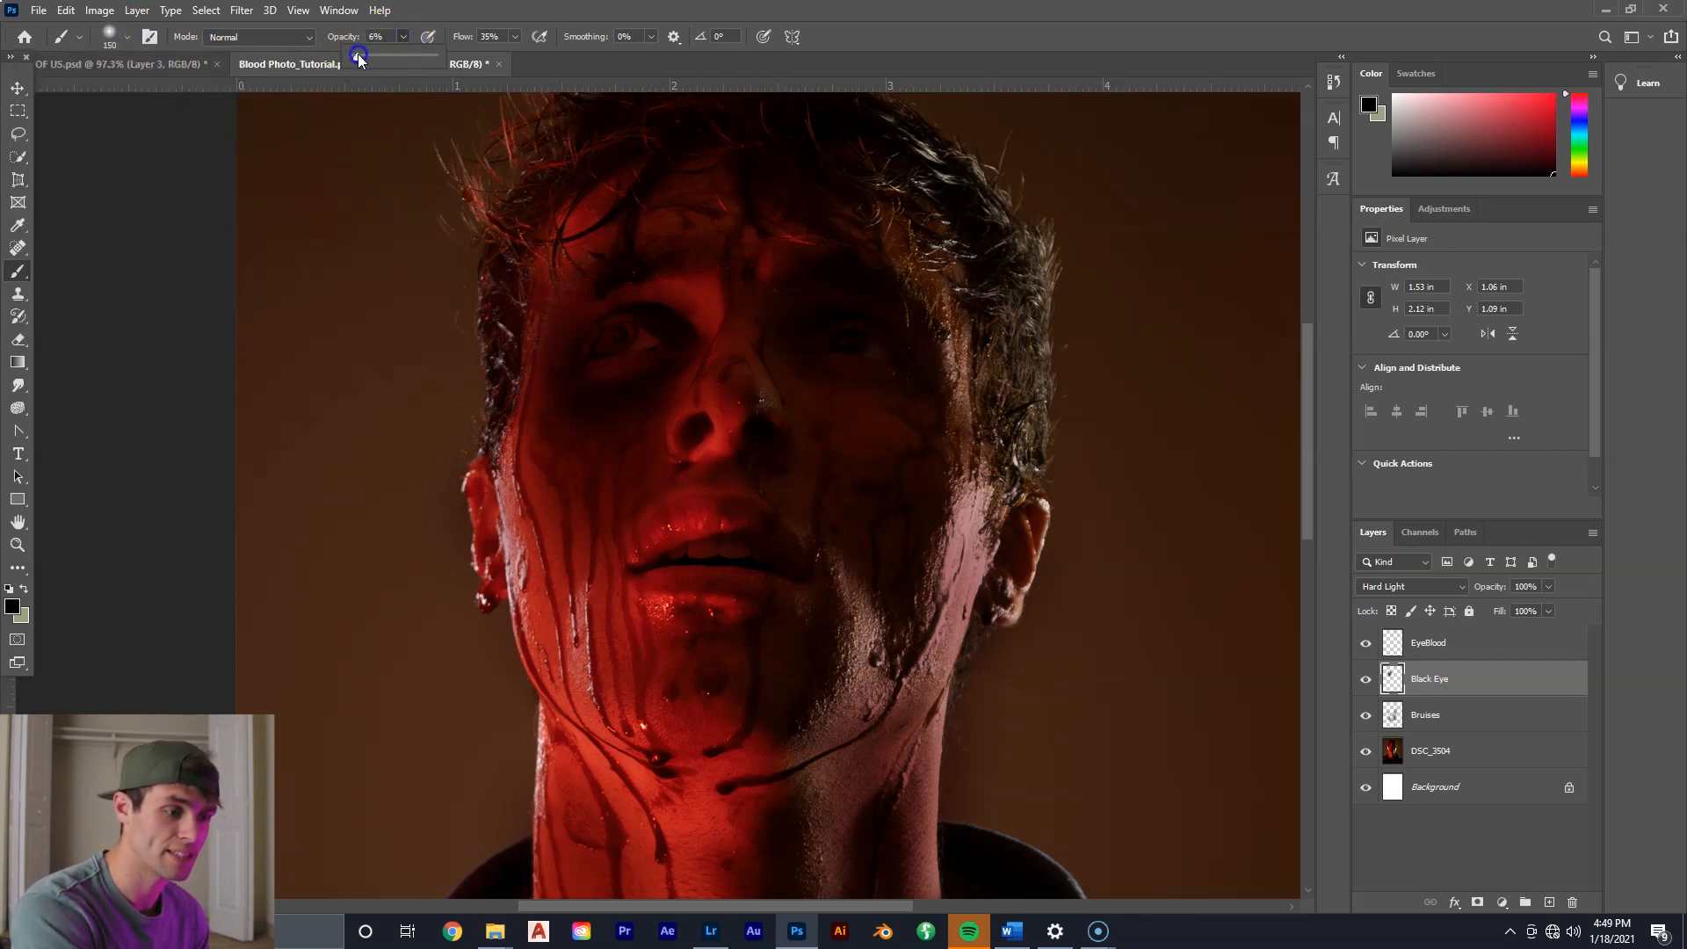
{"action": "left_click", "coordinate": [394, 38]}
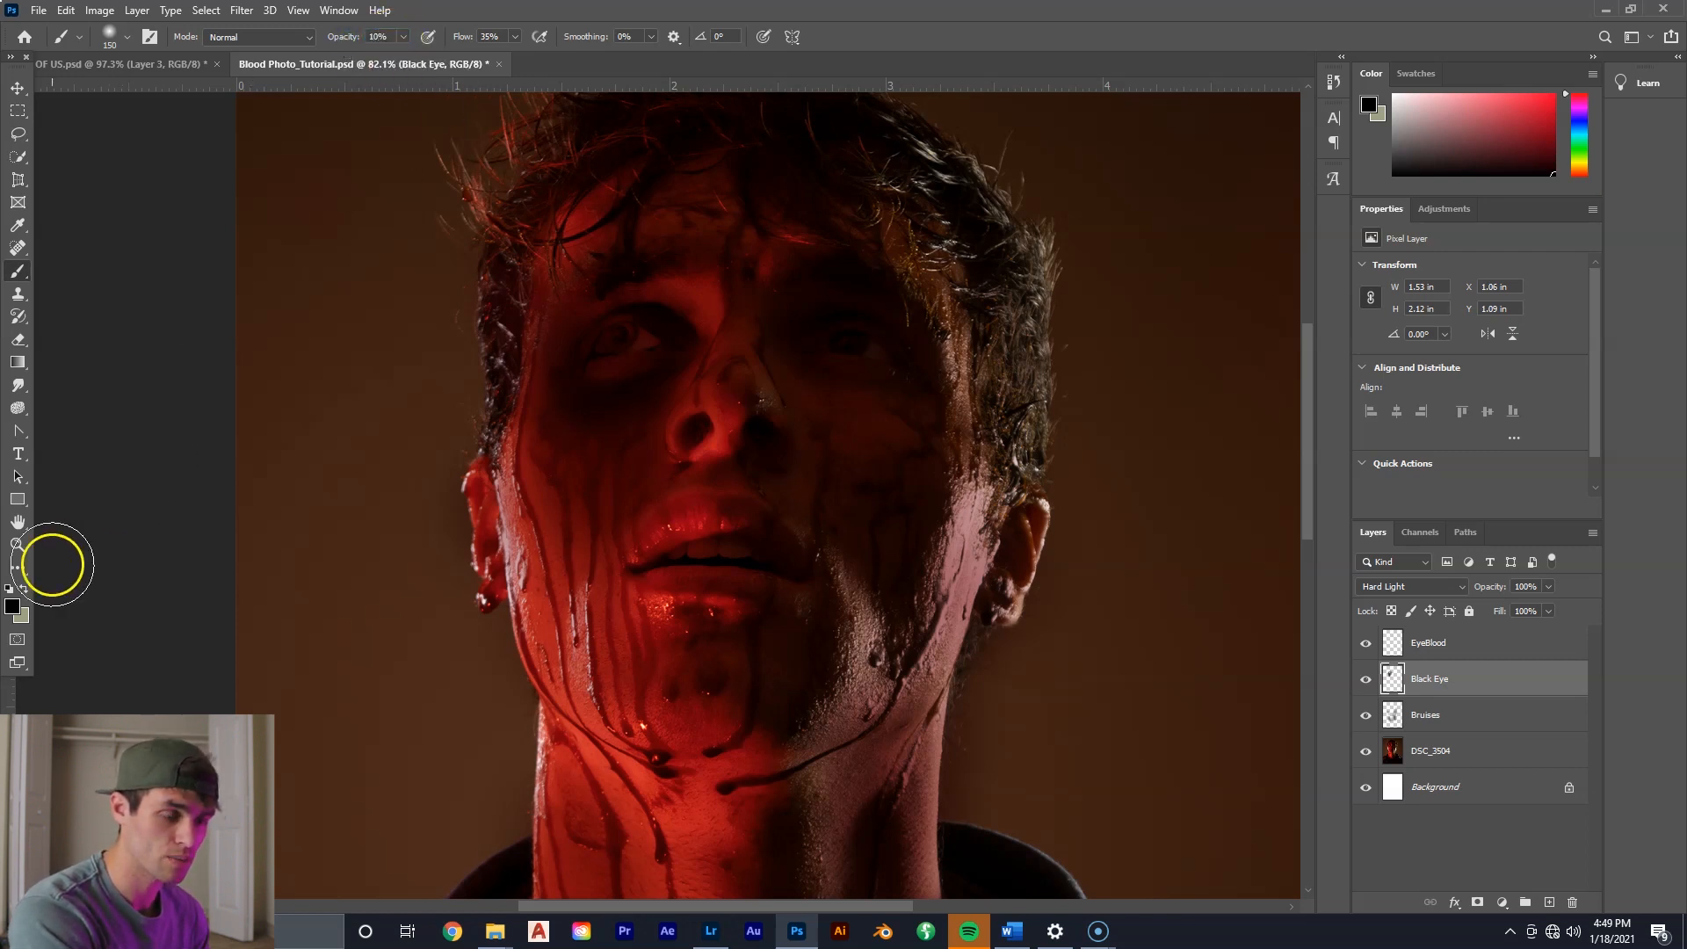
Set the foreground color to a very dark red and paint over the skin around the red-lit eye on the Black Eye layer.
{"action": "left_click", "coordinate": [13, 608]}
{"action": "left_click_drag", "start_coordinate": [1348, 422], "coordinate": [1393, 444]}
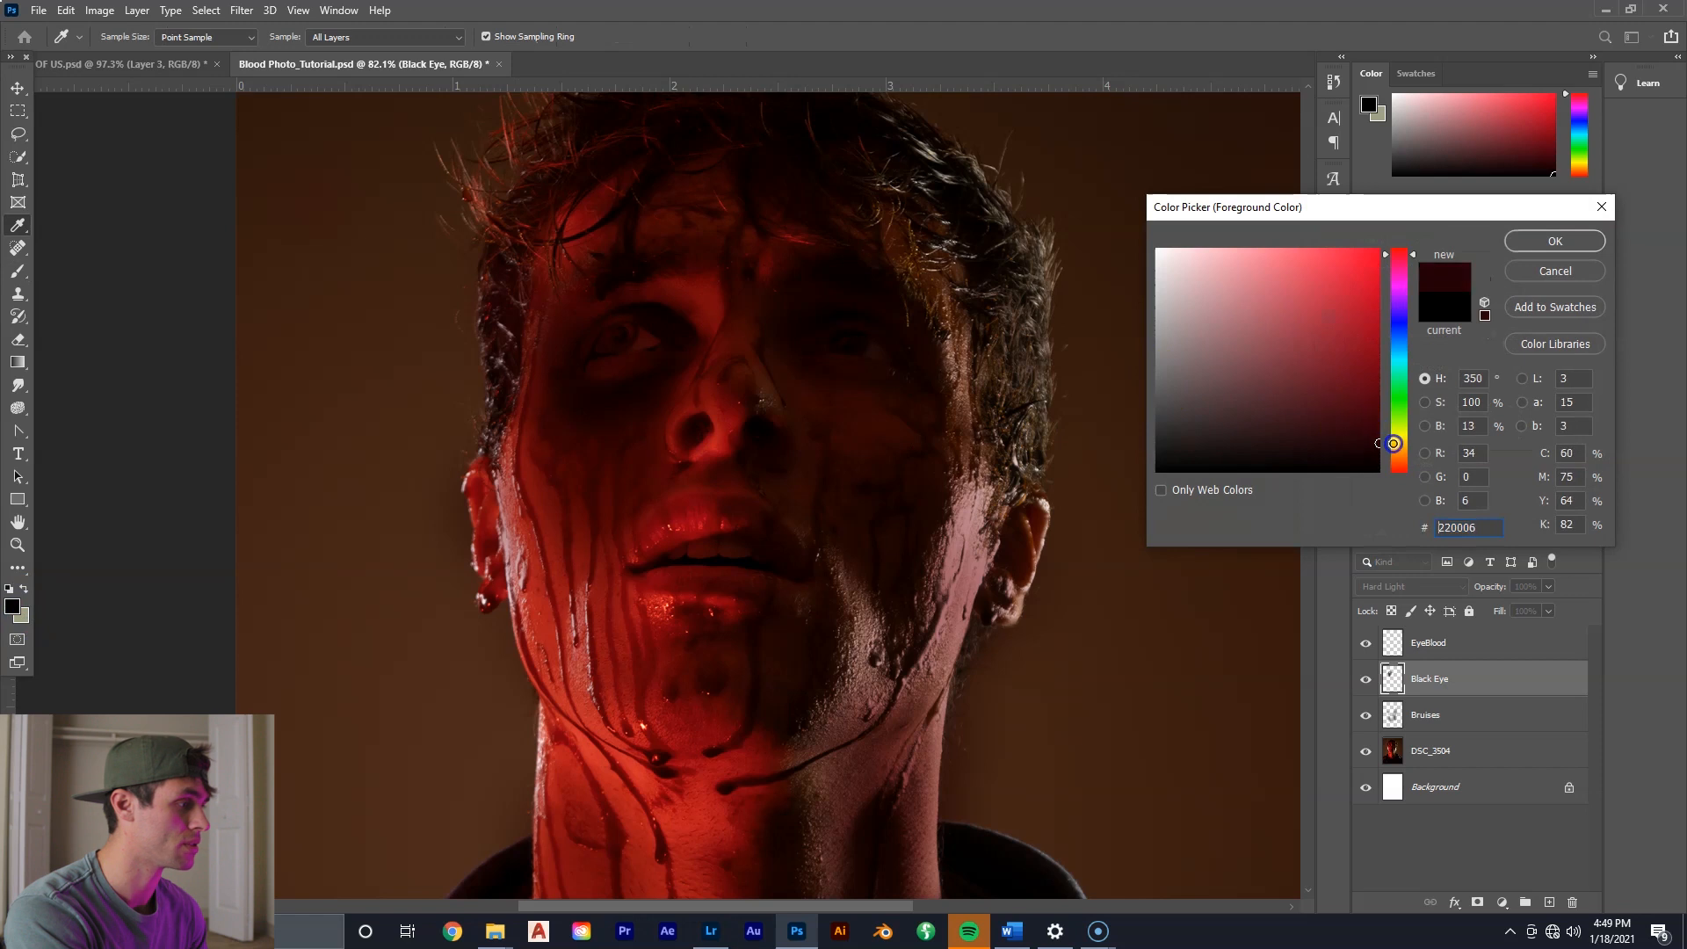
{"action": "left_click", "coordinate": [1554, 242]}
{"action": "key", "text": "b"}
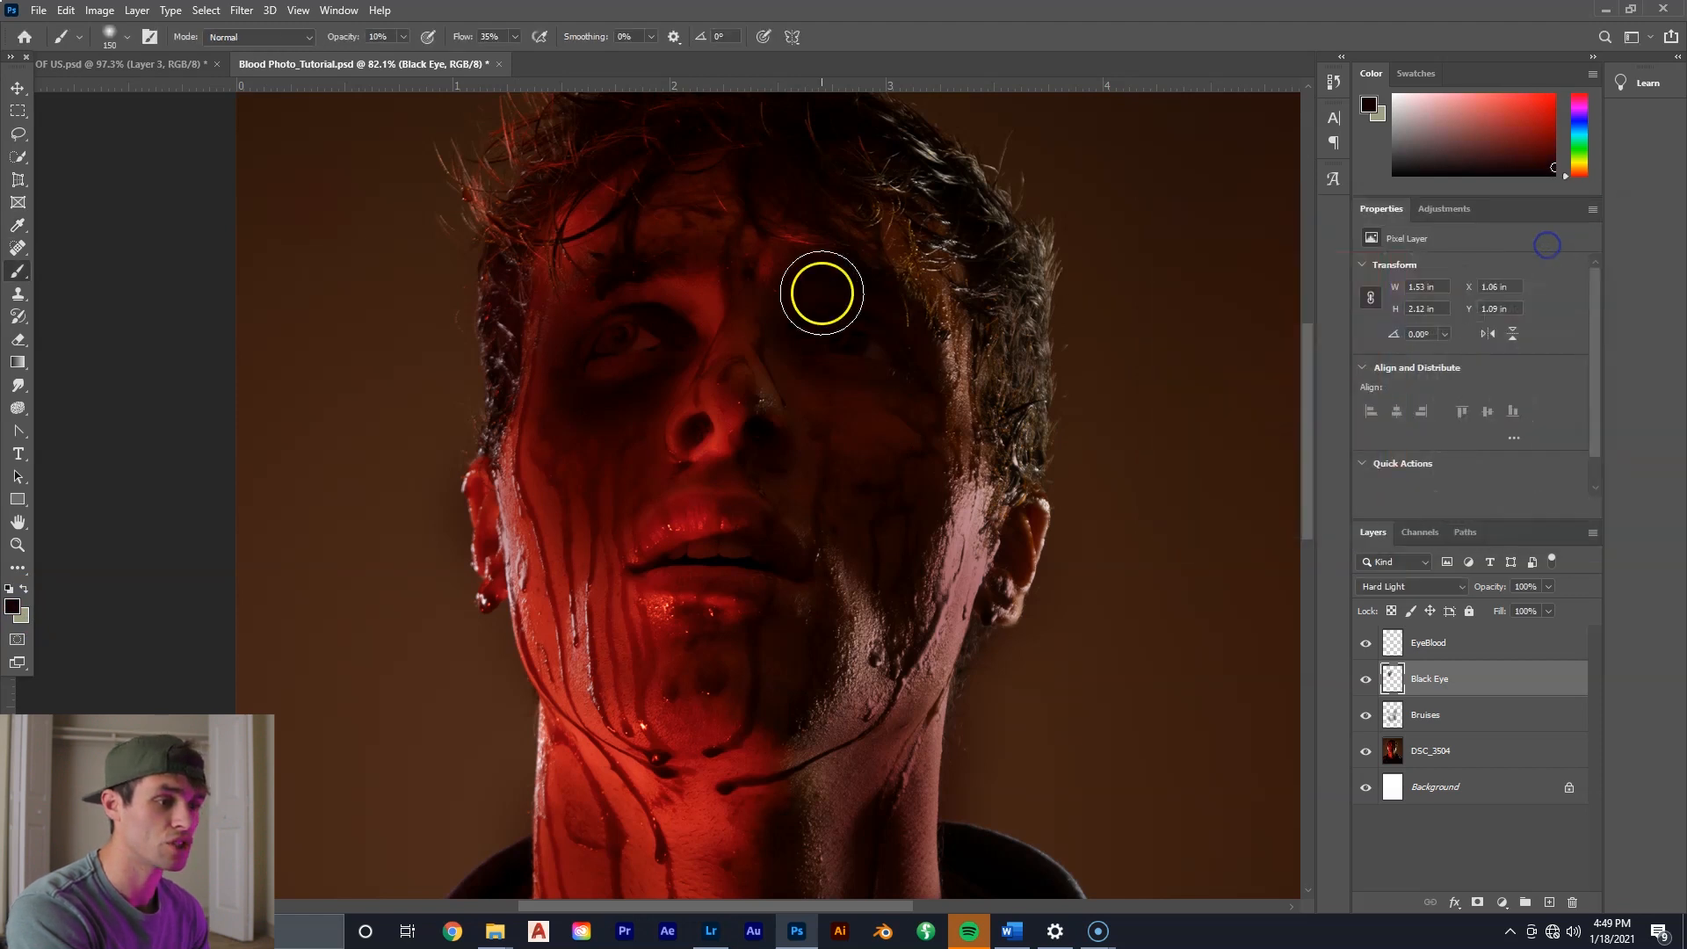
{"action": "mouse_move", "coordinate": [614, 341]}
{"action": "left_mouse_down"}
{"action": "mouse_move", "coordinate": [687, 313]}
{"action": "mouse_move", "coordinate": [610, 344]}
{"action": "mouse_move", "coordinate": [1037, 354]}
{"action": "mouse_move", "coordinate": [649, 370]}
{"action": "mouse_move", "coordinate": [686, 367]}
{"action": "left_mouse_up"}
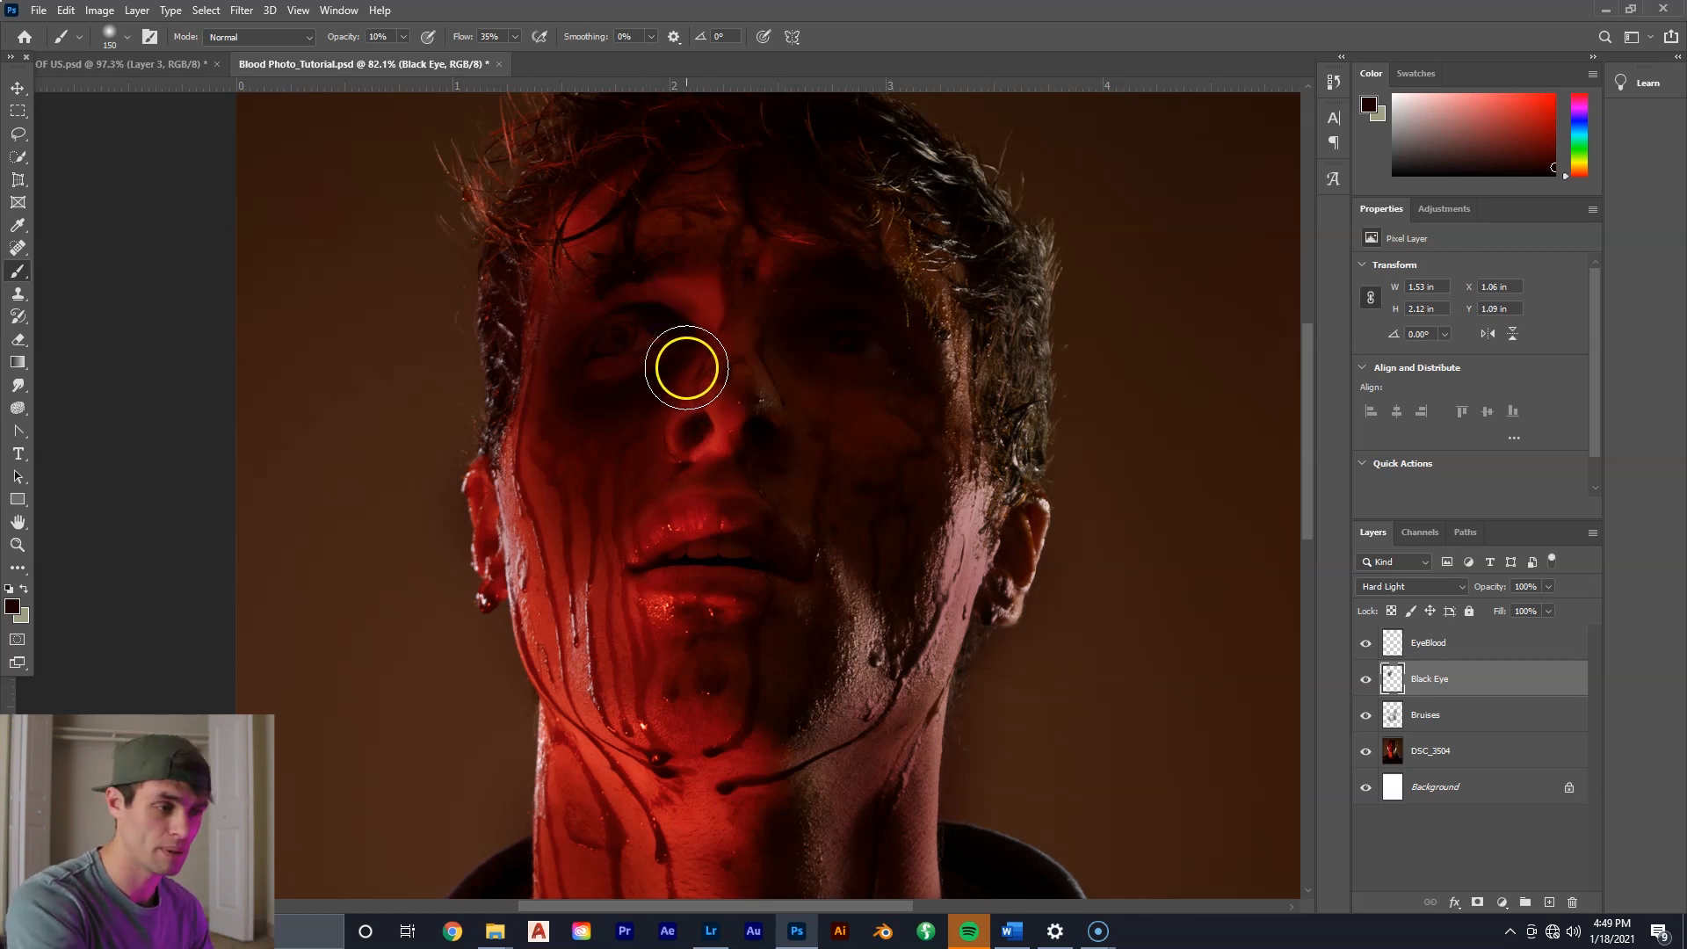
{"action": "scroll", "coordinate": [884, 381], "scroll_direction": "down", "scroll_amount": 3}
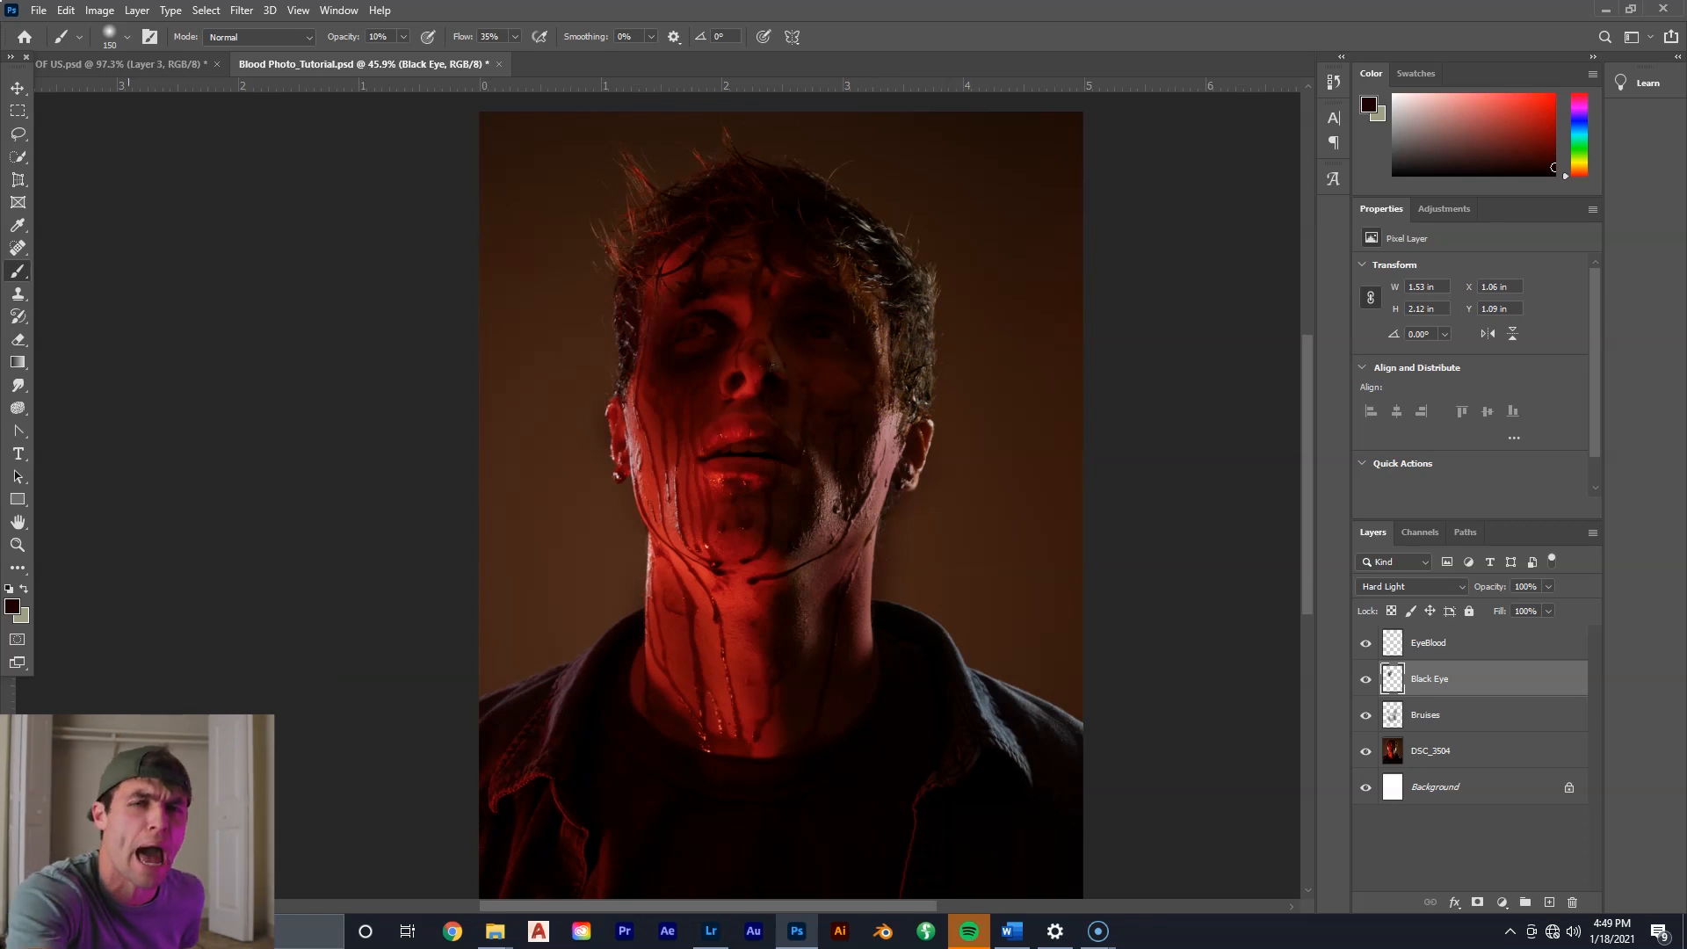
Add a new layer named Lips above EyeBlood for working on the mouth.
{"action": "mouse_move", "coordinate": [753, 444]}
{"action": "left_mouse_down"}
{"action": "mouse_move", "coordinate": [825, 410]}
{"action": "mouse_move", "coordinate": [753, 392]}
{"action": "mouse_move", "coordinate": [790, 403]}
{"action": "mouse_move", "coordinate": [738, 407]}
{"action": "mouse_move", "coordinate": [779, 404]}
{"action": "left_mouse_up"}
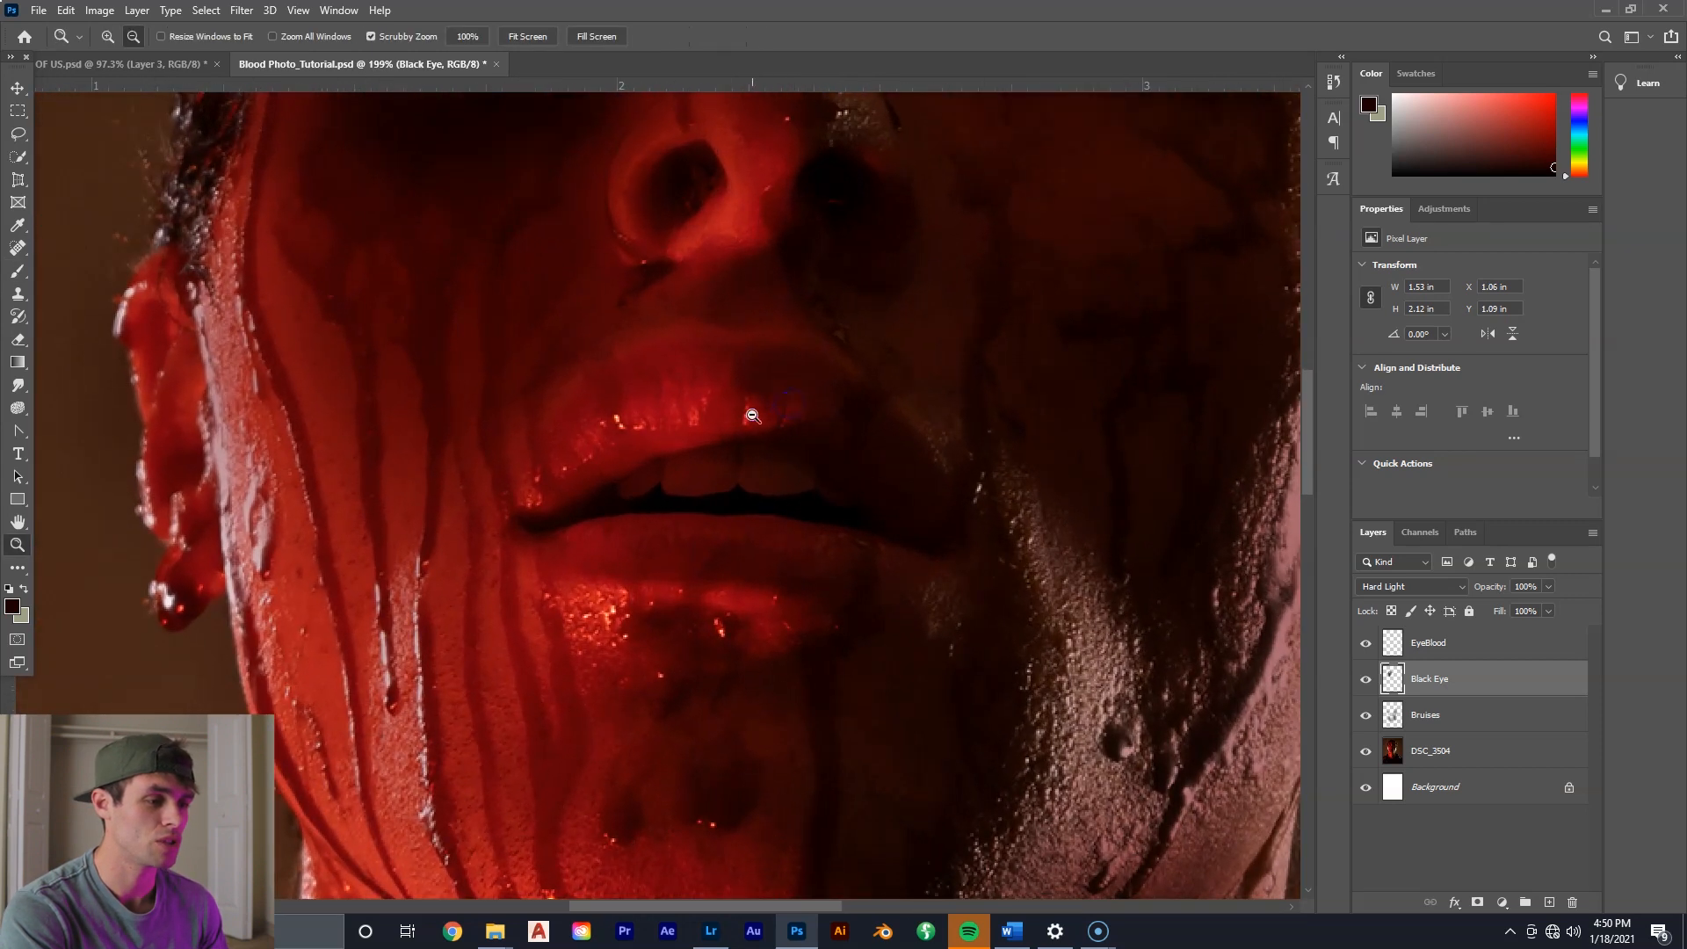
{"action": "key", "text": "b"}
{"action": "key", "text": "z"}
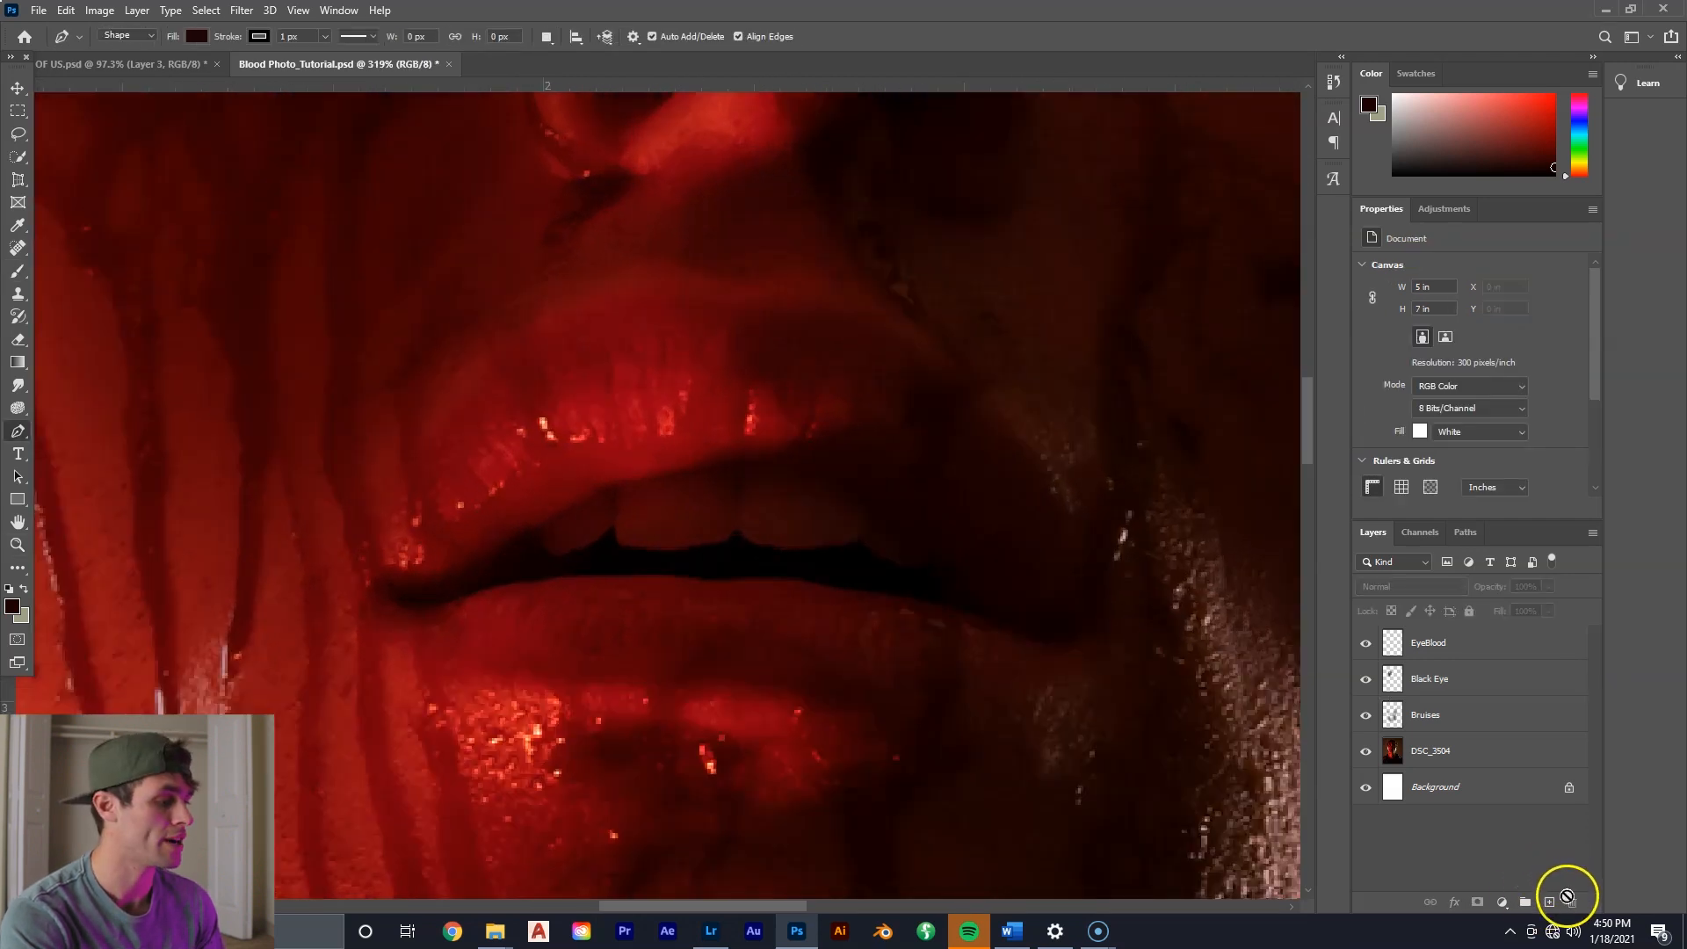
{"action": "left_click", "coordinate": [1548, 904]}
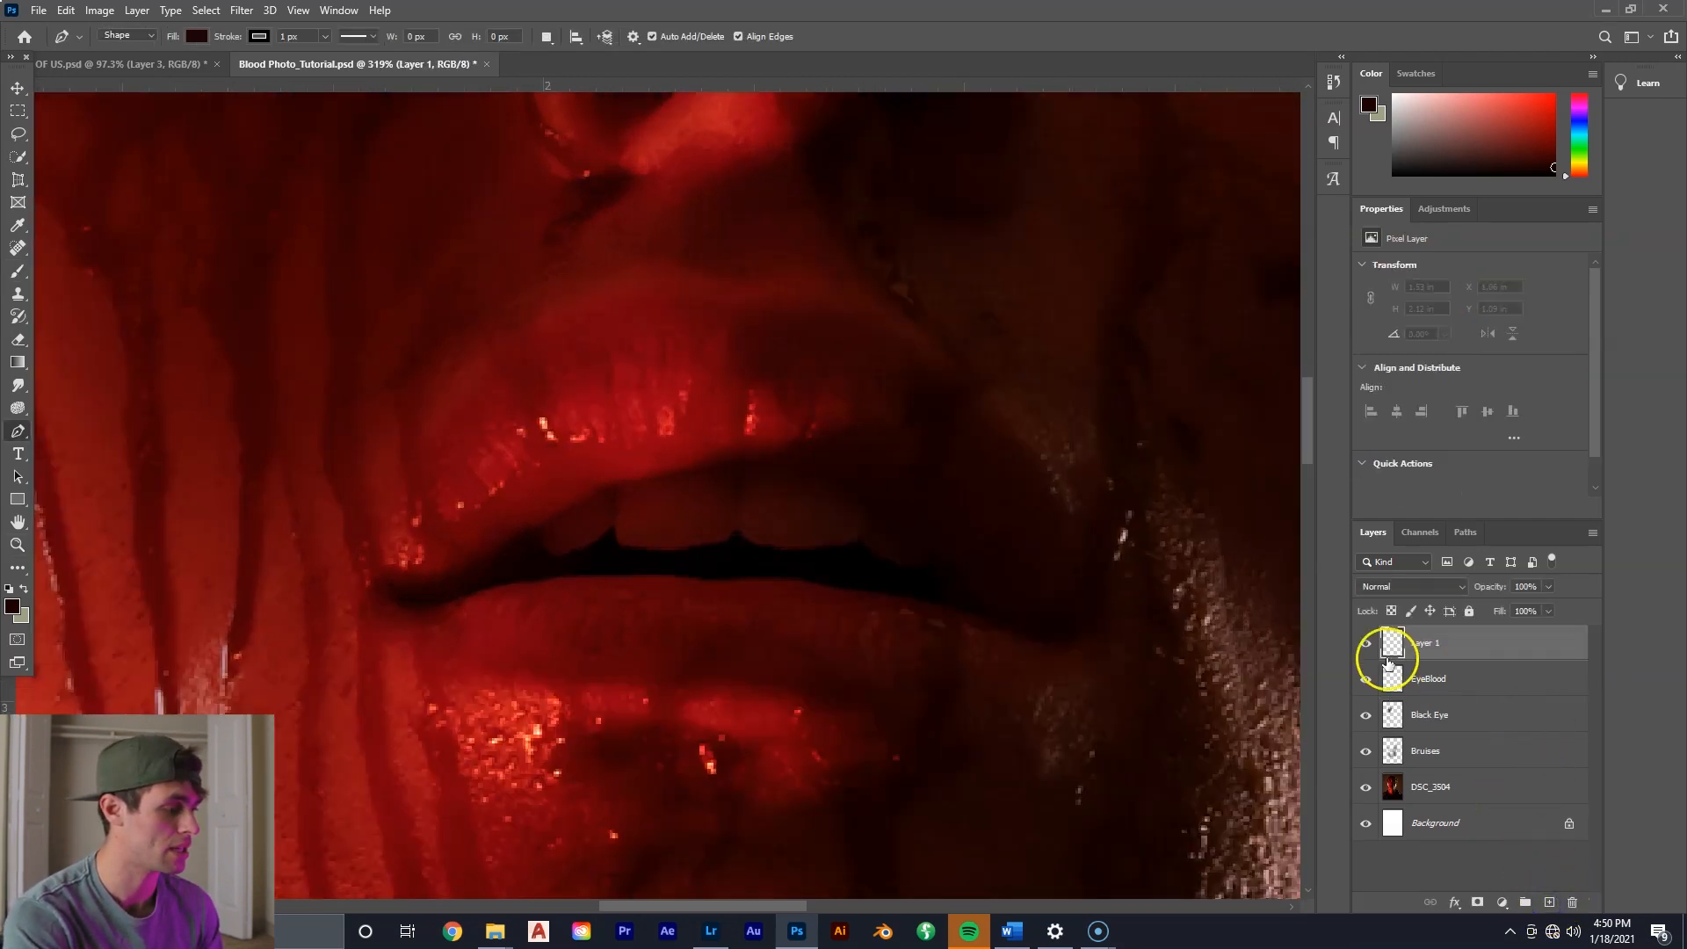
{"action": "type", "text": "Lips"}
{"action": "key", "text": "Return"}
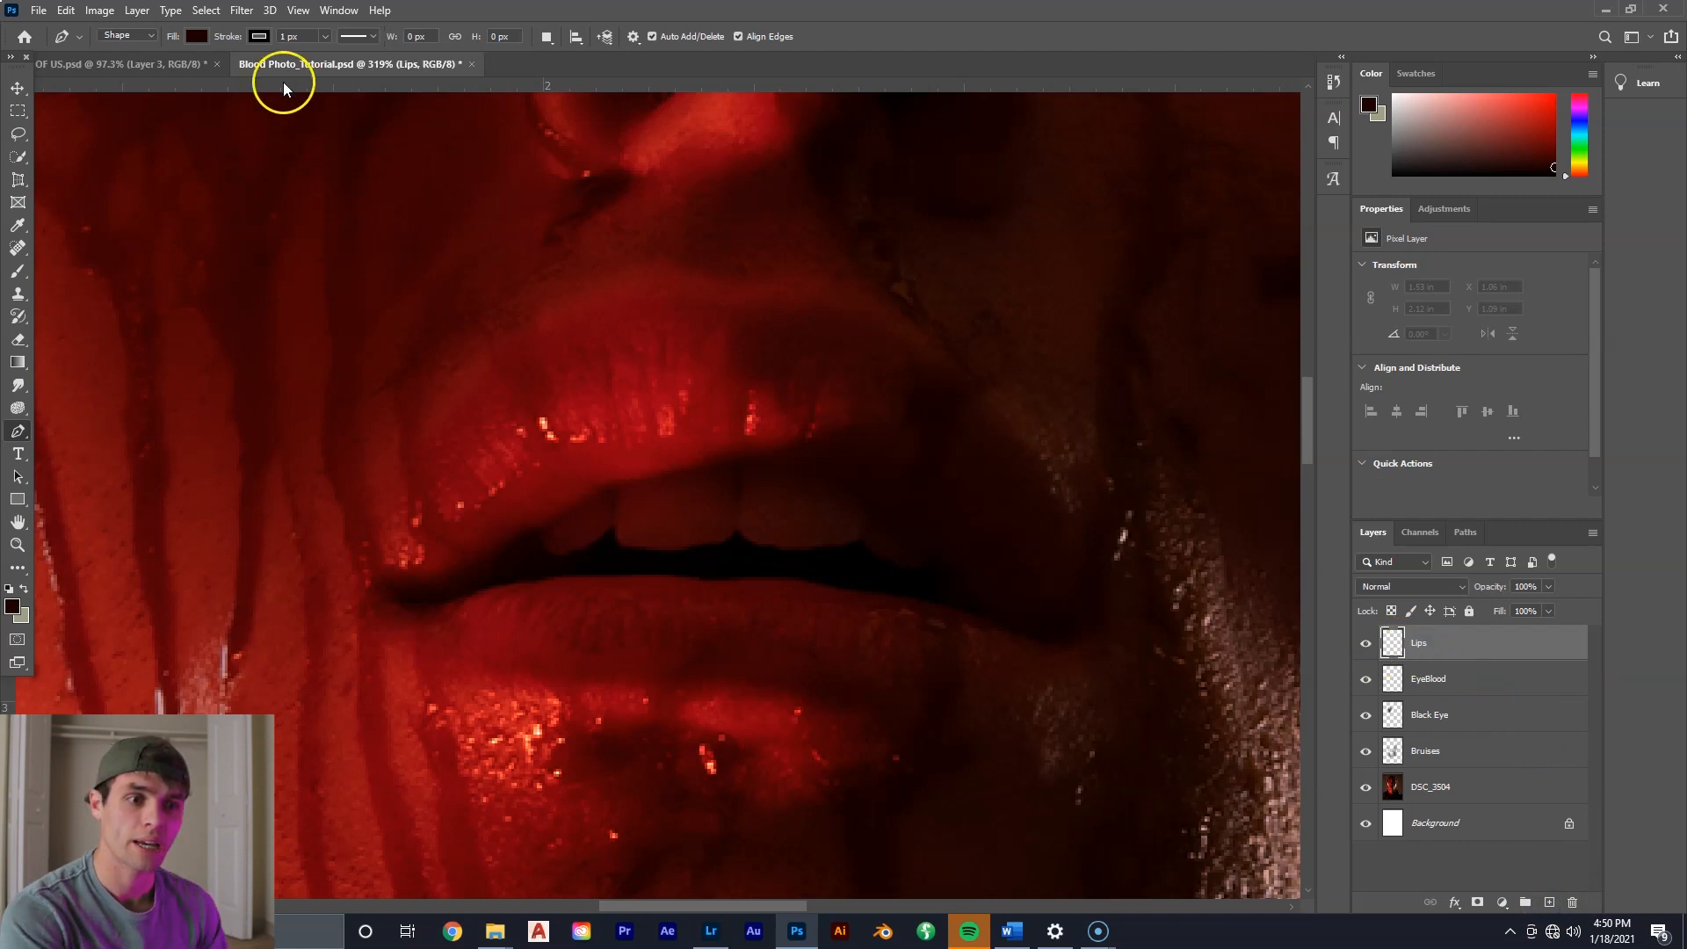
Set the brush to 100% hardness and a size of 3 px.
{"action": "left_click", "coordinate": [17, 276]}
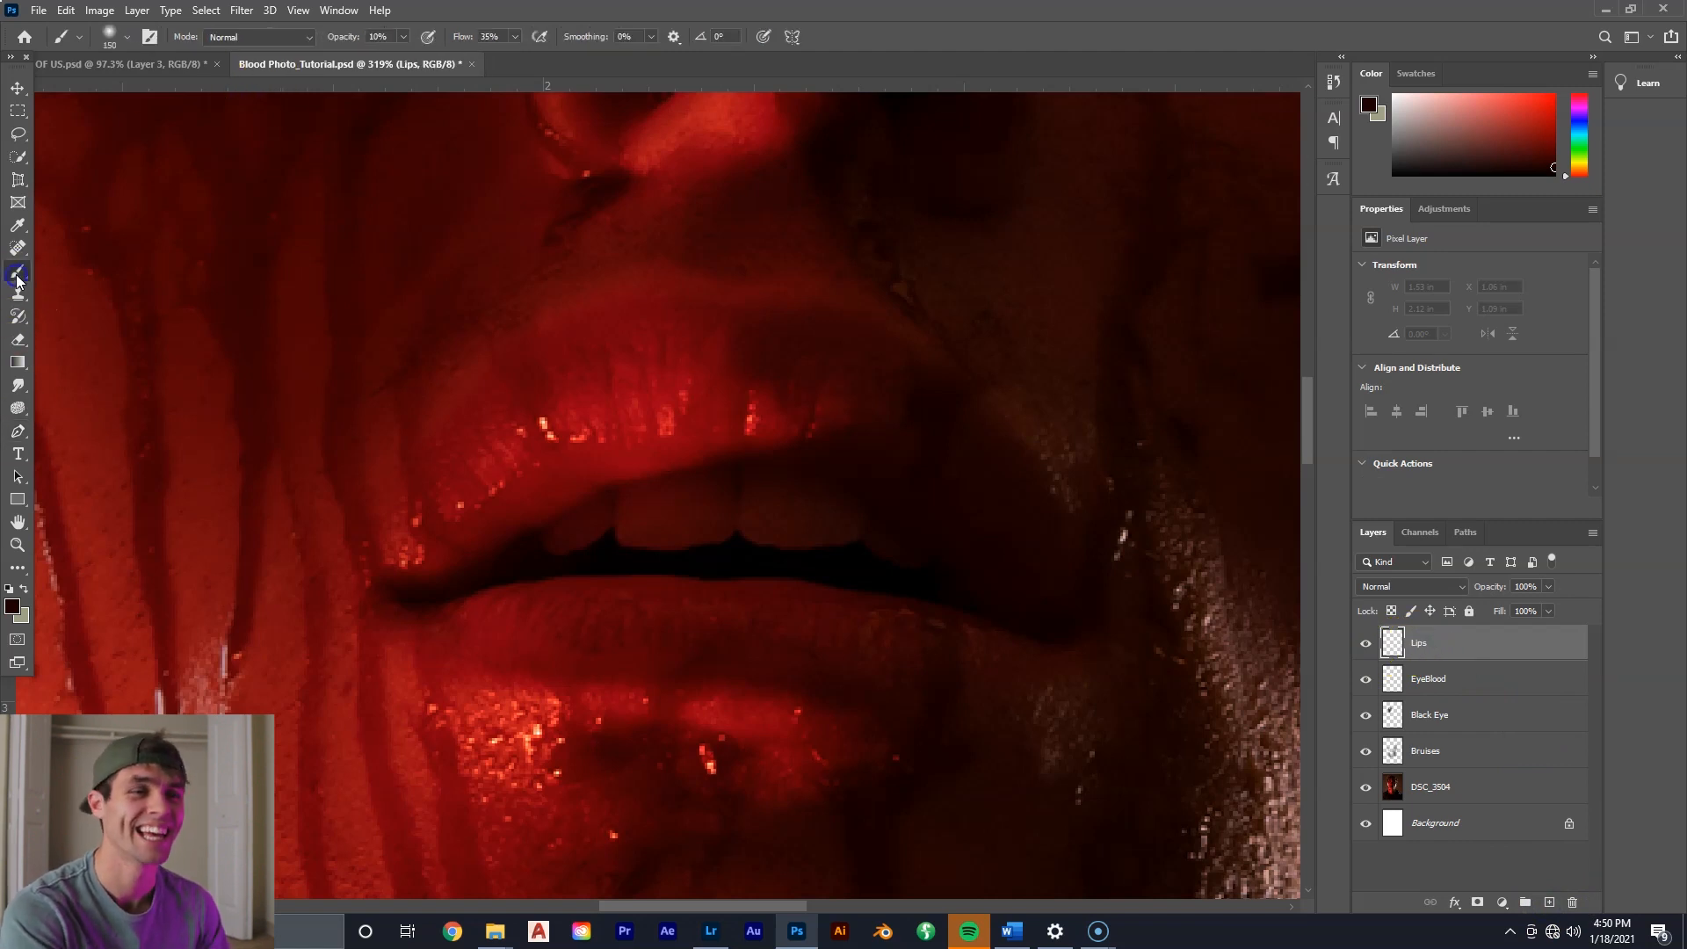
{"action": "left_click", "coordinate": [128, 37]}
{"action": "left_click_drag", "start_coordinate": [180, 94], "coordinate": [167, 93]}
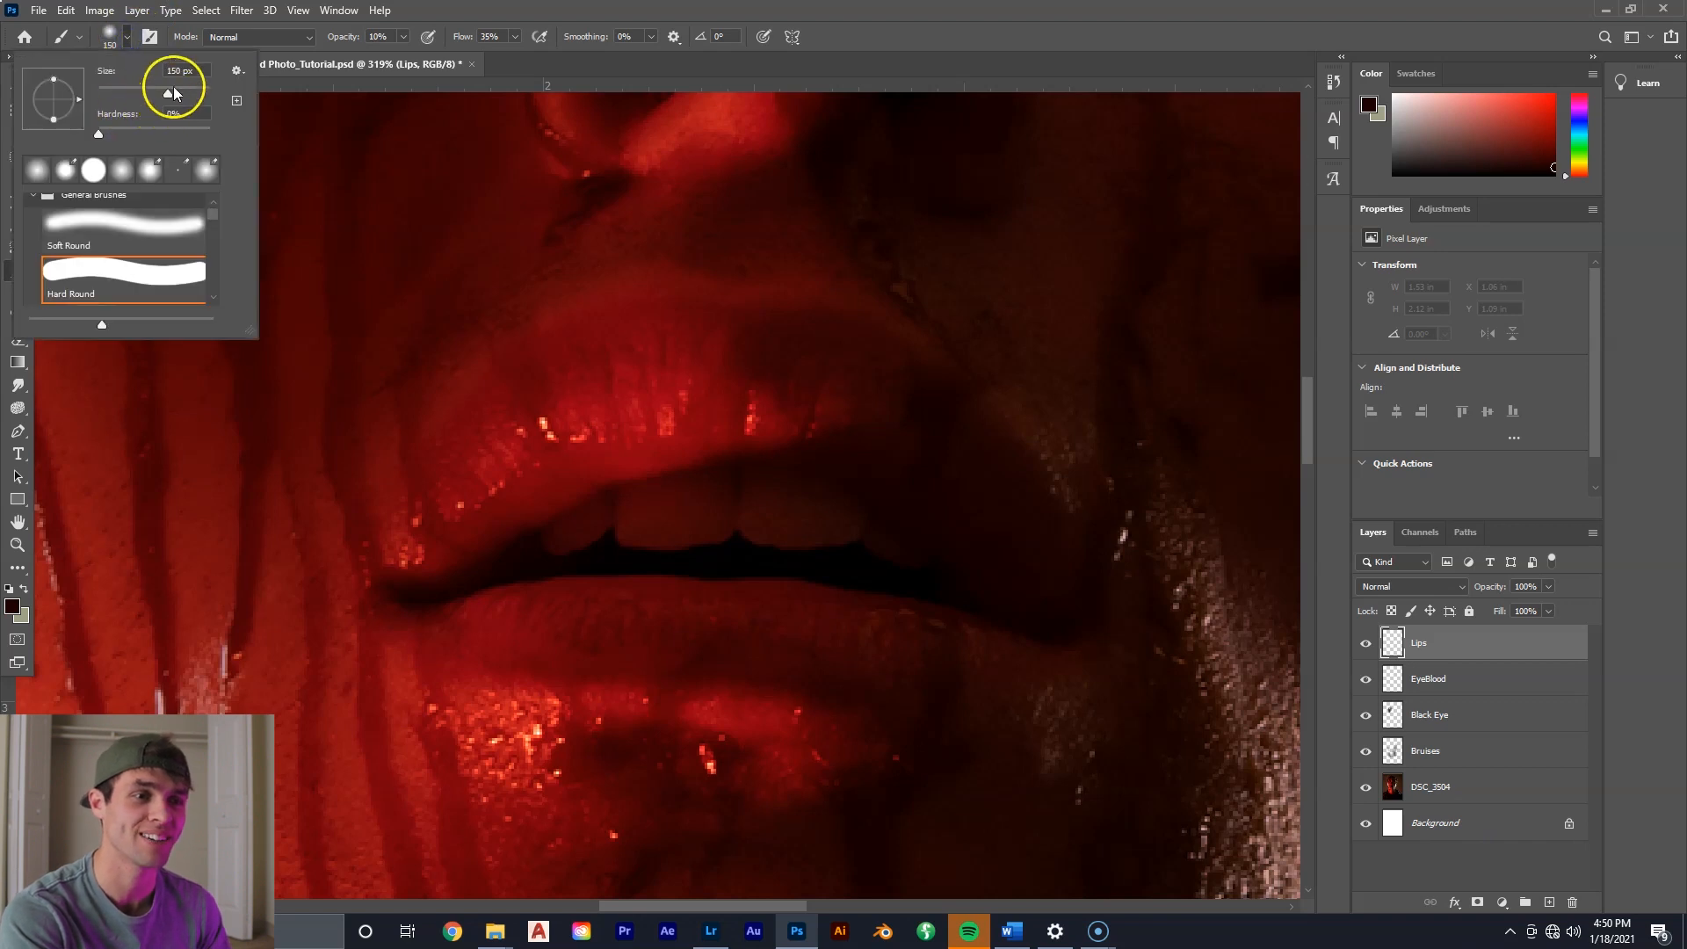
{"action": "left_click_drag", "start_coordinate": [147, 128], "coordinate": [166, 128]}
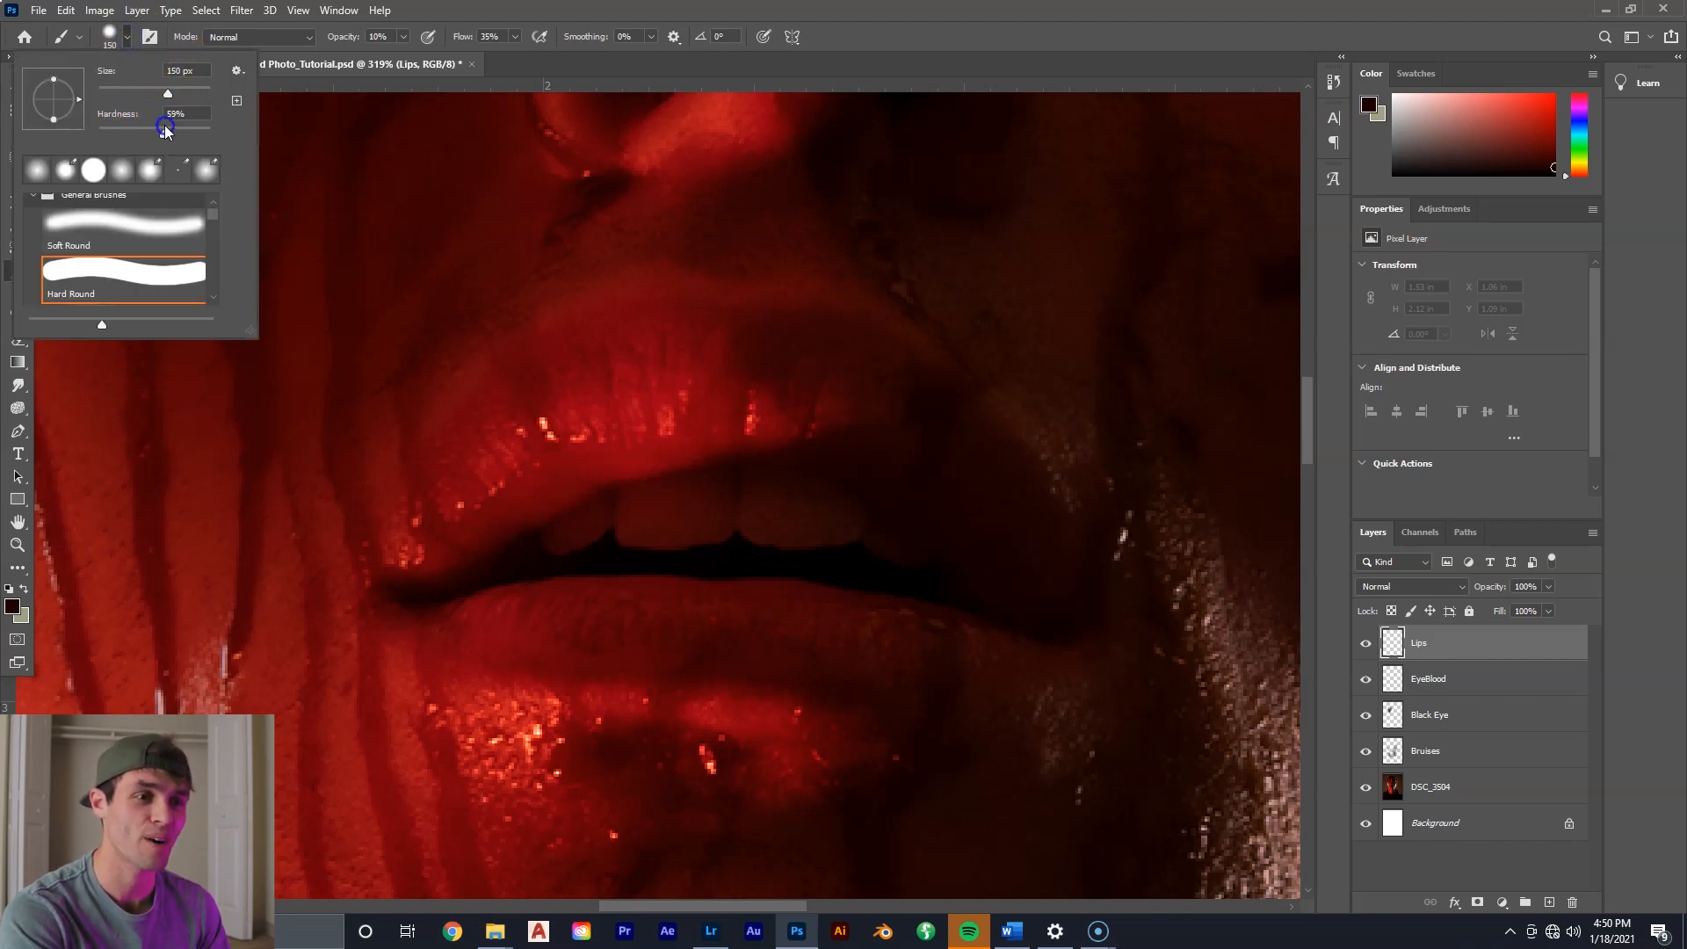
{"action": "left_click", "coordinate": [187, 107]}
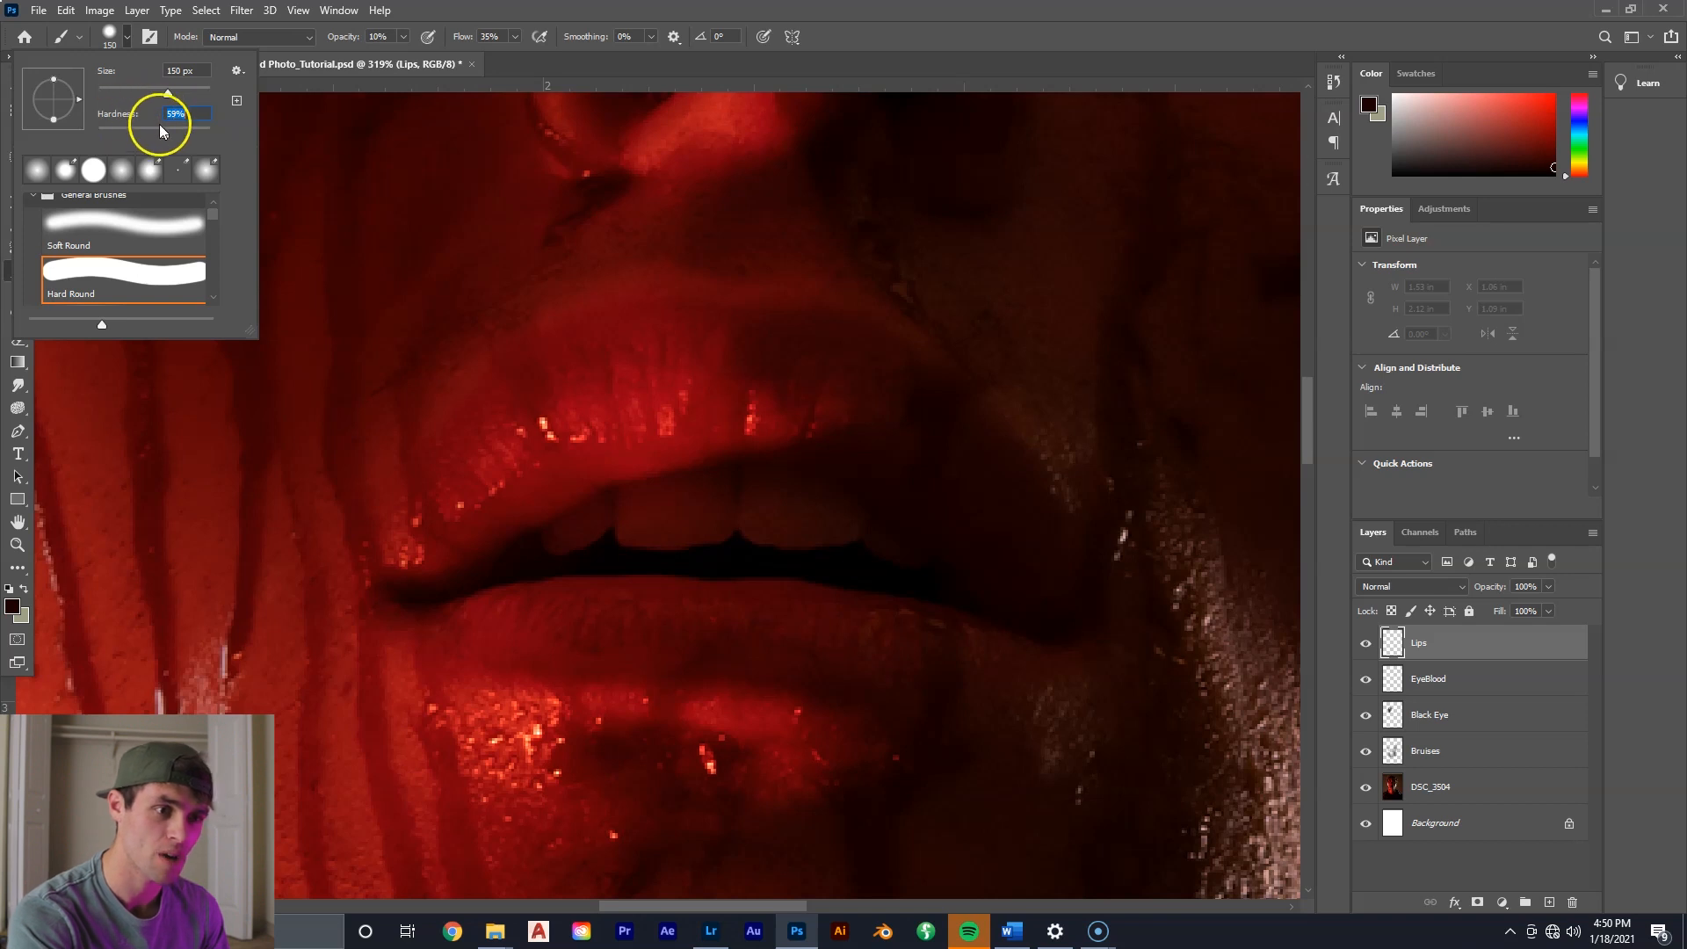
{"action": "left_click_drag", "start_coordinate": [162, 133], "coordinate": [253, 136]}
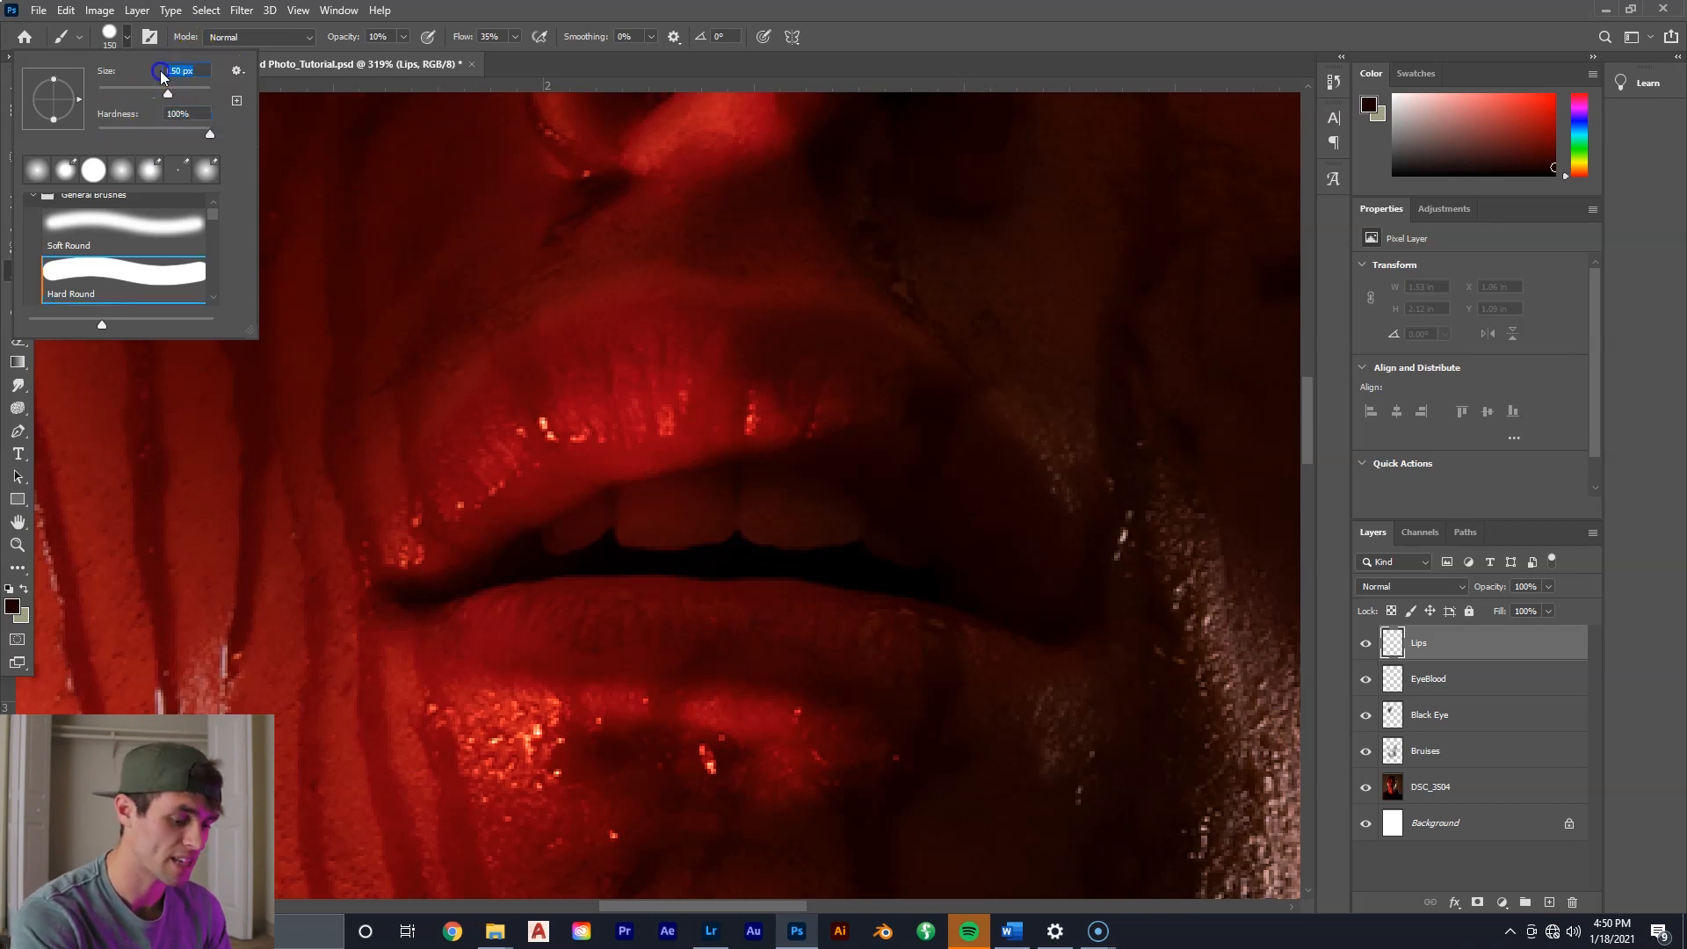
{"action": "type", "text": "2"}
{"action": "left_click", "coordinate": [193, 67]}
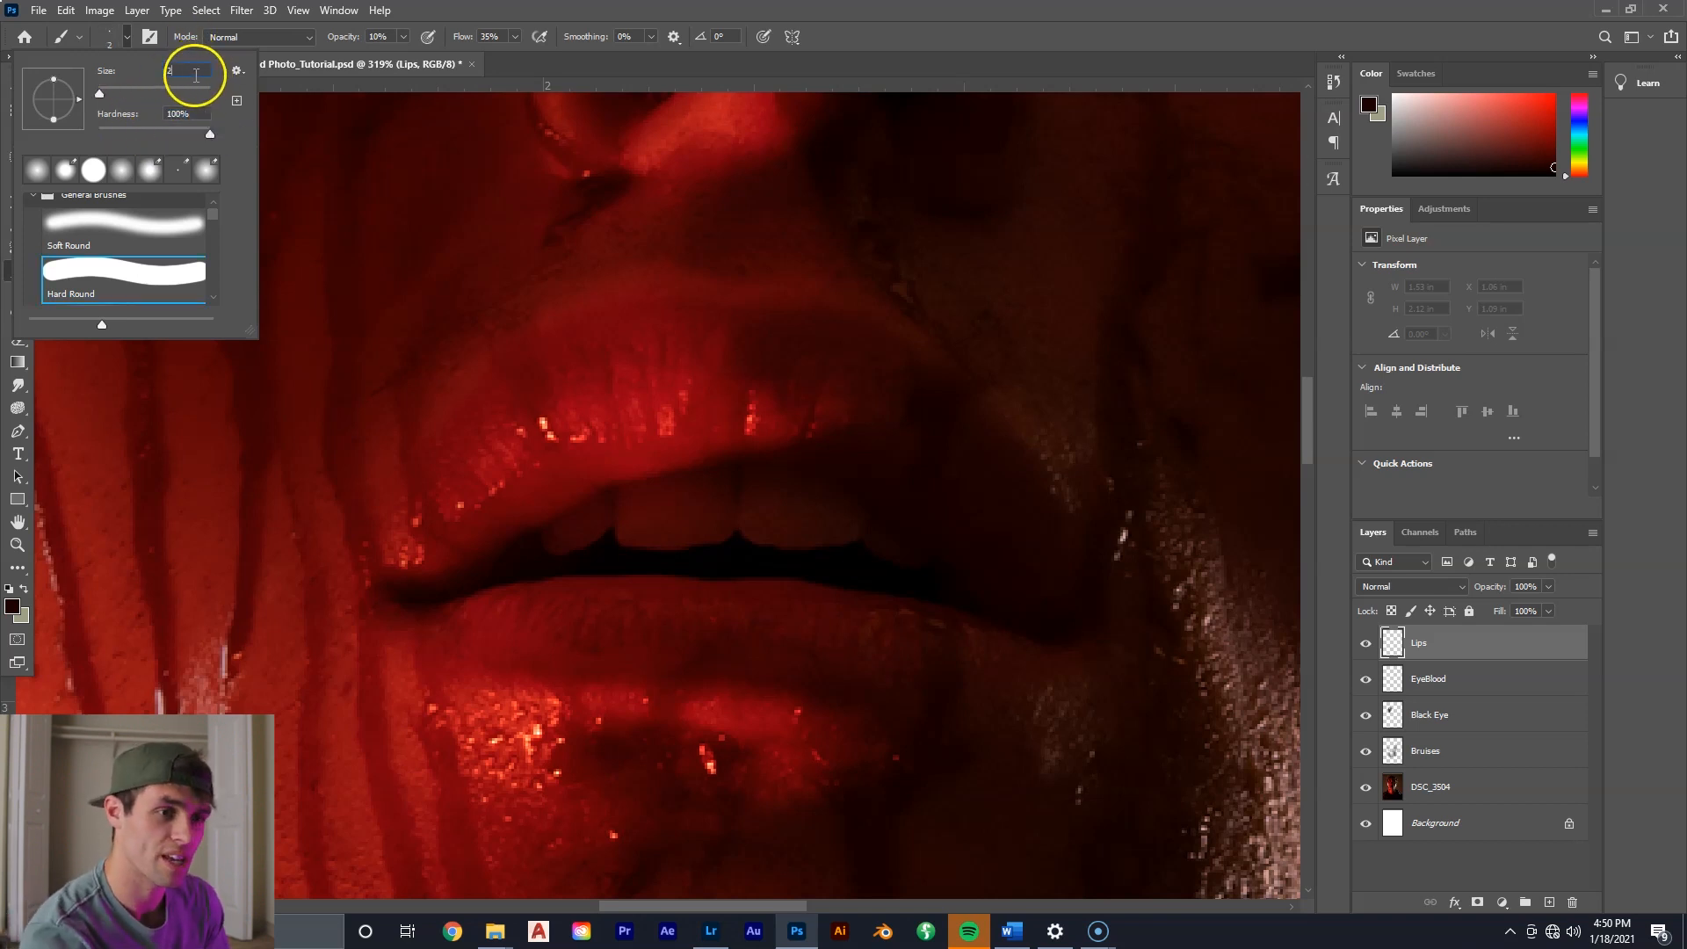
{"action": "type", "text": "3"}
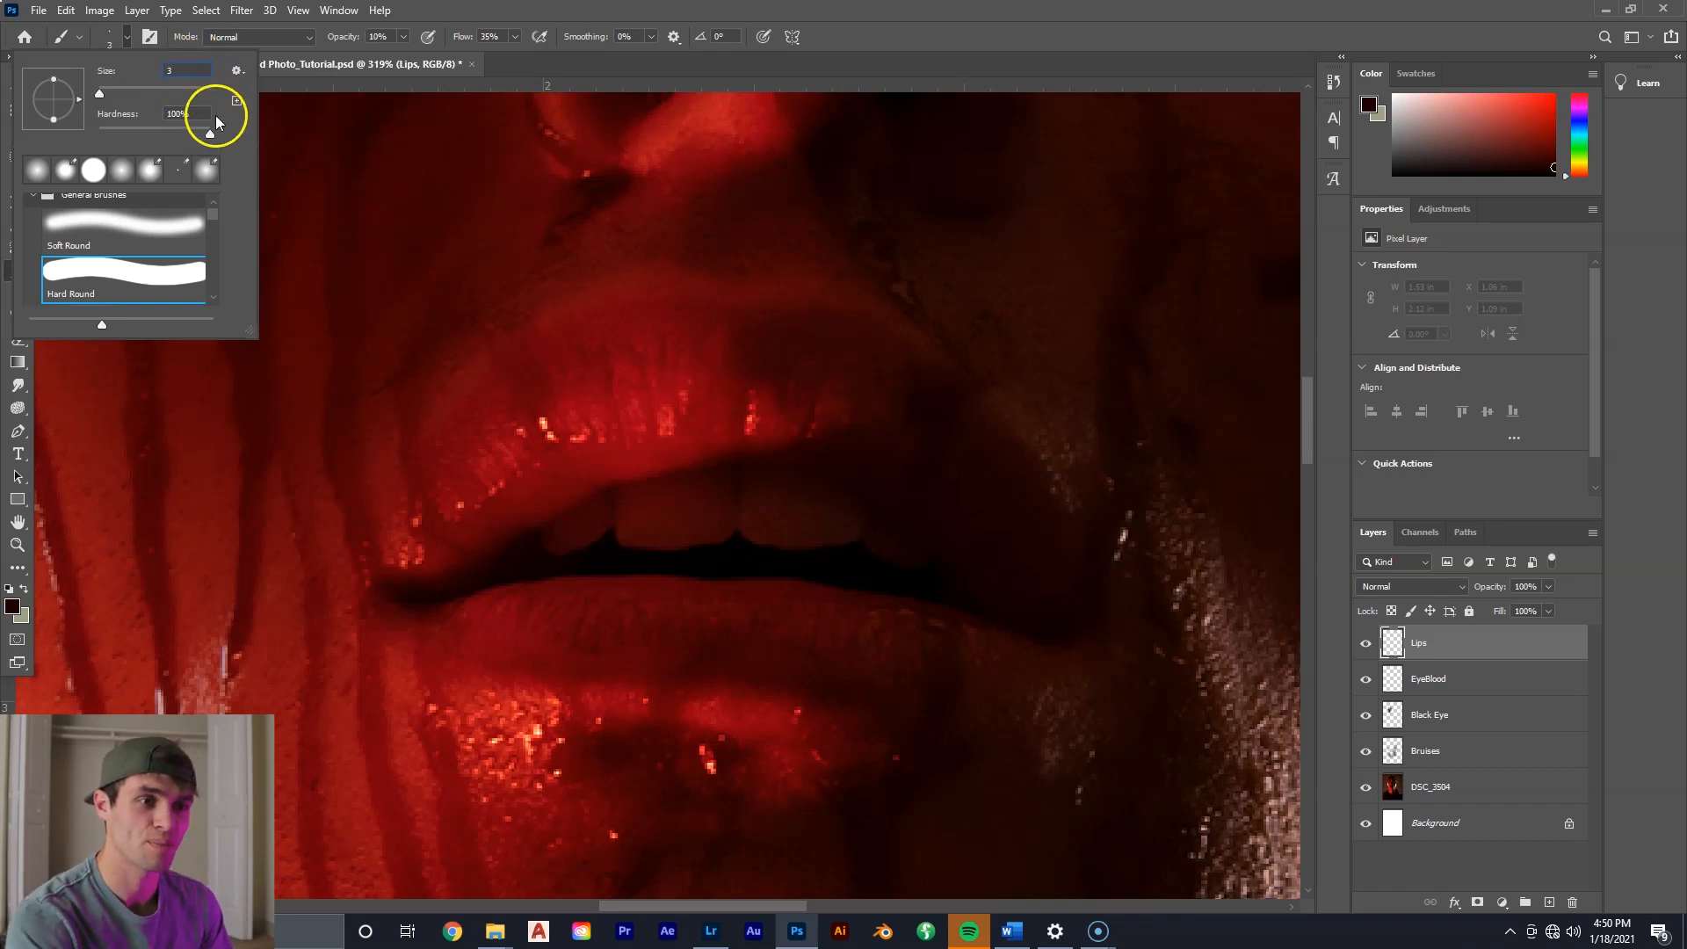
{"action": "key", "text": "Return"}
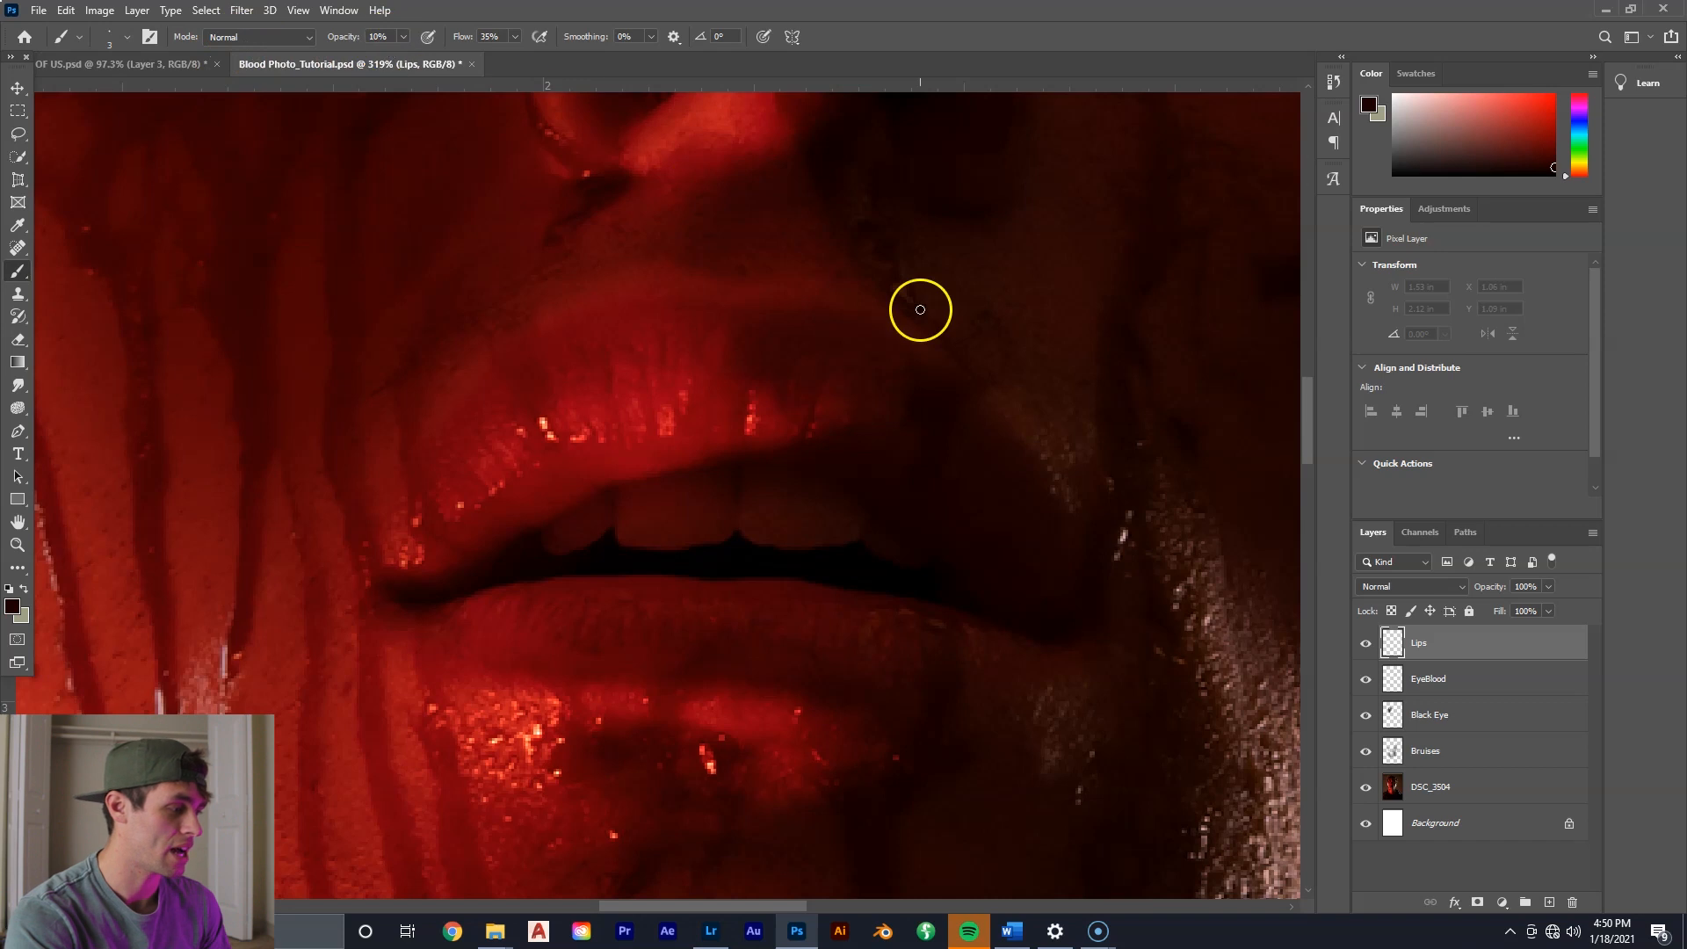
Set the foreground color to dark red #2b0000.
{"action": "left_click", "coordinate": [11, 605]}
{"action": "mouse_move", "coordinate": [1177, 423]}
{"action": "left_mouse_down"}
{"action": "mouse_move", "coordinate": [1412, 425]}
{"action": "mouse_move", "coordinate": [1383, 435]}
{"action": "left_mouse_up"}
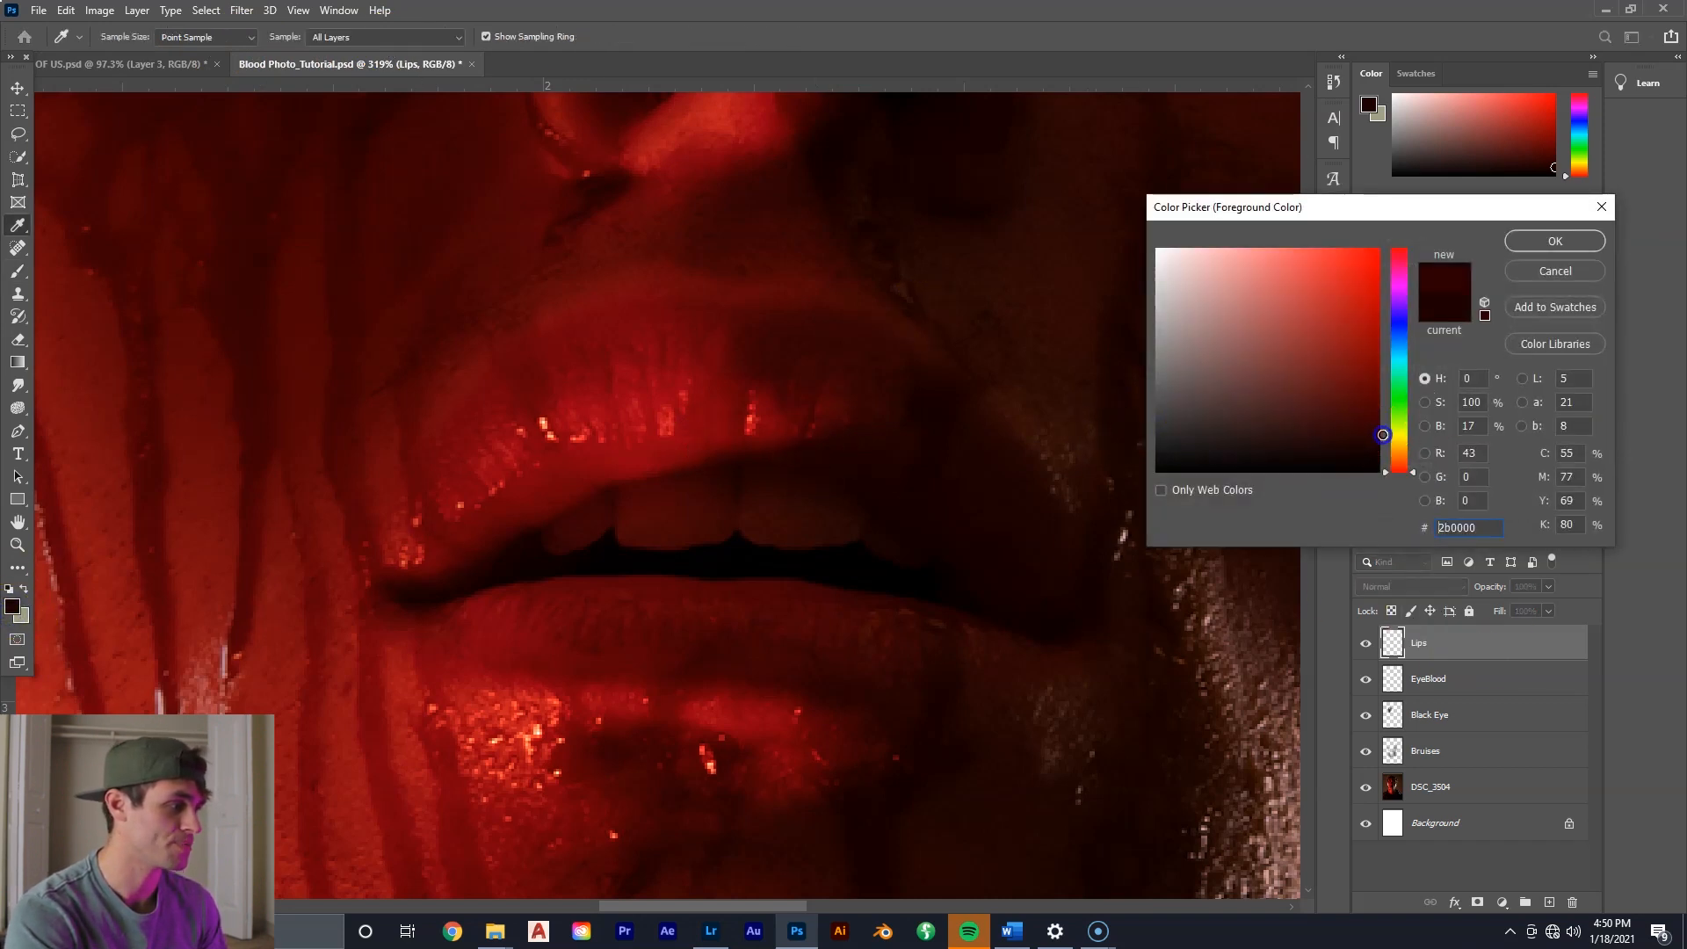
{"action": "left_click", "coordinate": [1592, 250]}
Reduce the brush size to 2 px for fine strokes on the upper lip.
{"action": "key", "text": "z"}
{"action": "left_click_drag", "start_coordinate": [761, 463], "coordinate": [831, 447]}
{"action": "key", "text": "b"}
{"action": "key", "text": "z"}
{"action": "left_click_drag", "start_coordinate": [739, 393], "coordinate": [729, 402]}
{"action": "key", "text": "b"}
{"action": "left_click", "coordinate": [129, 37]}
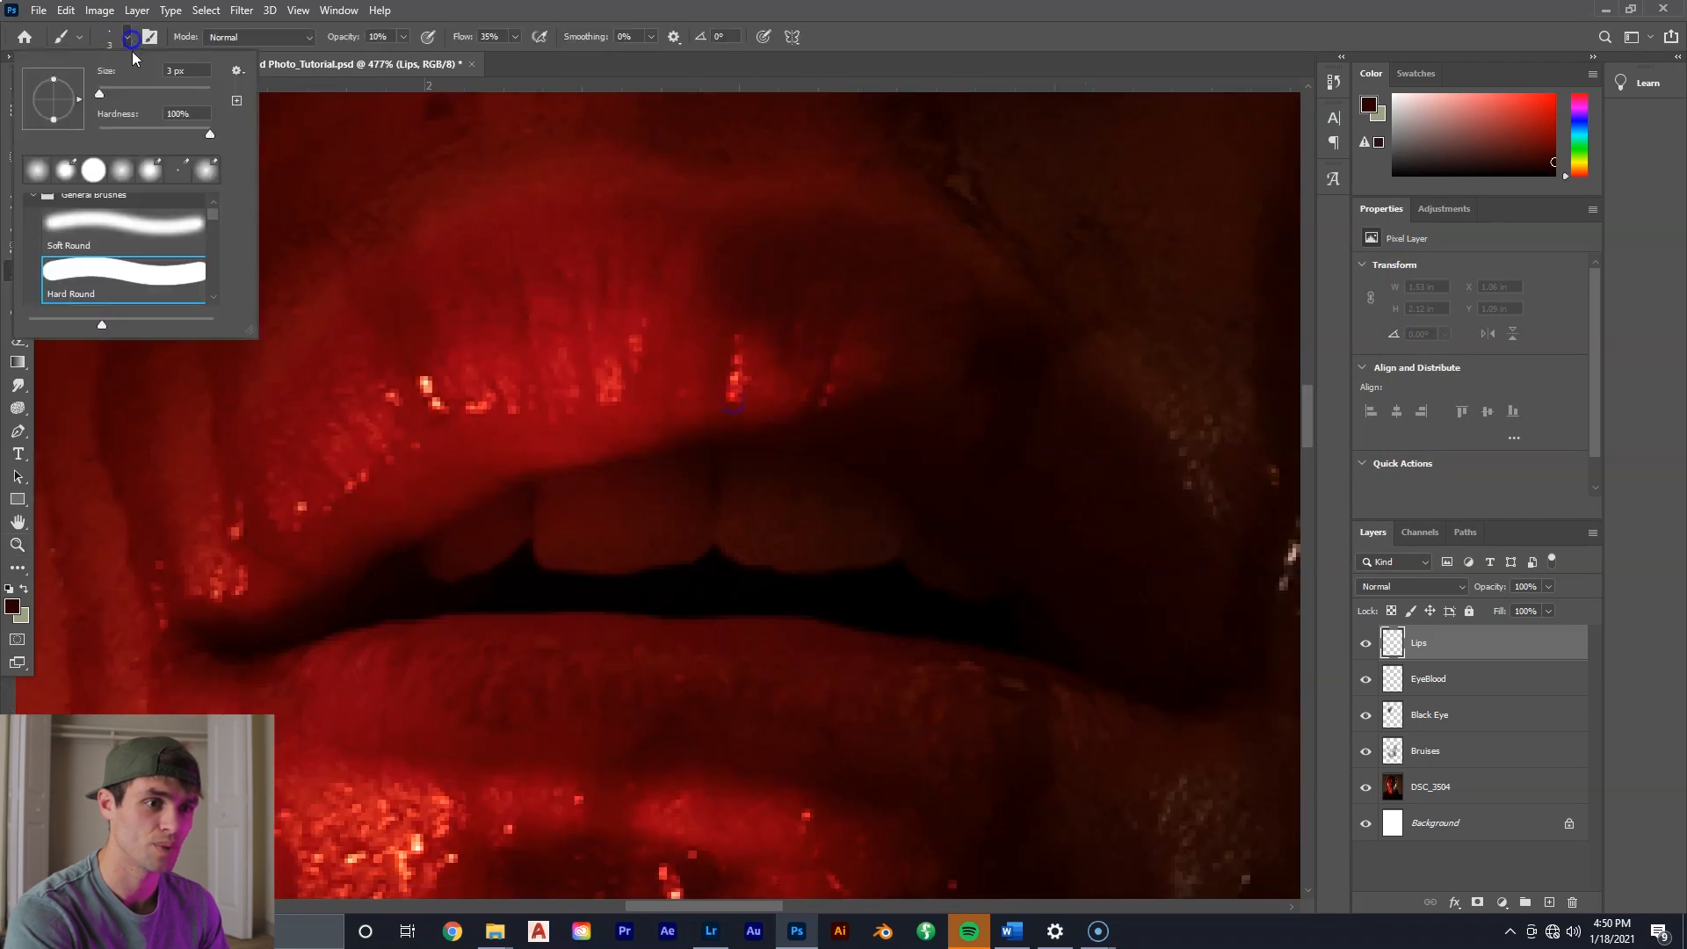
{"action": "key", "text": "Return"}
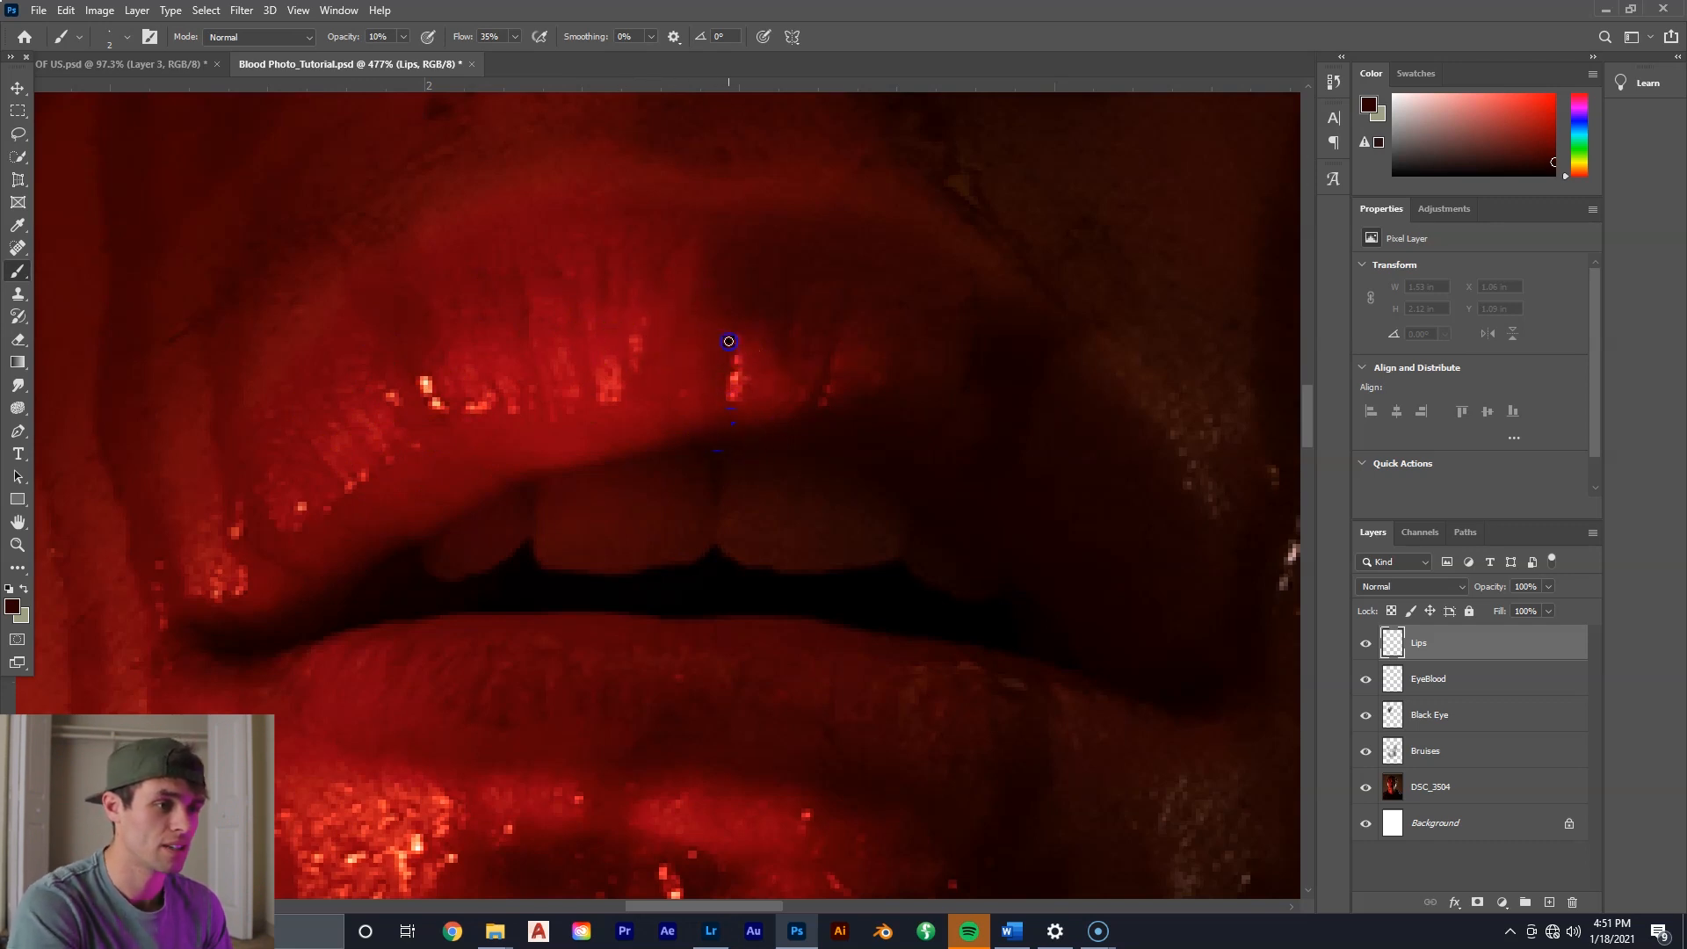
Undo the last stroke on the upper lip and set the brush opacity to 100%.
{"action": "key", "text": "ctrl+z"}
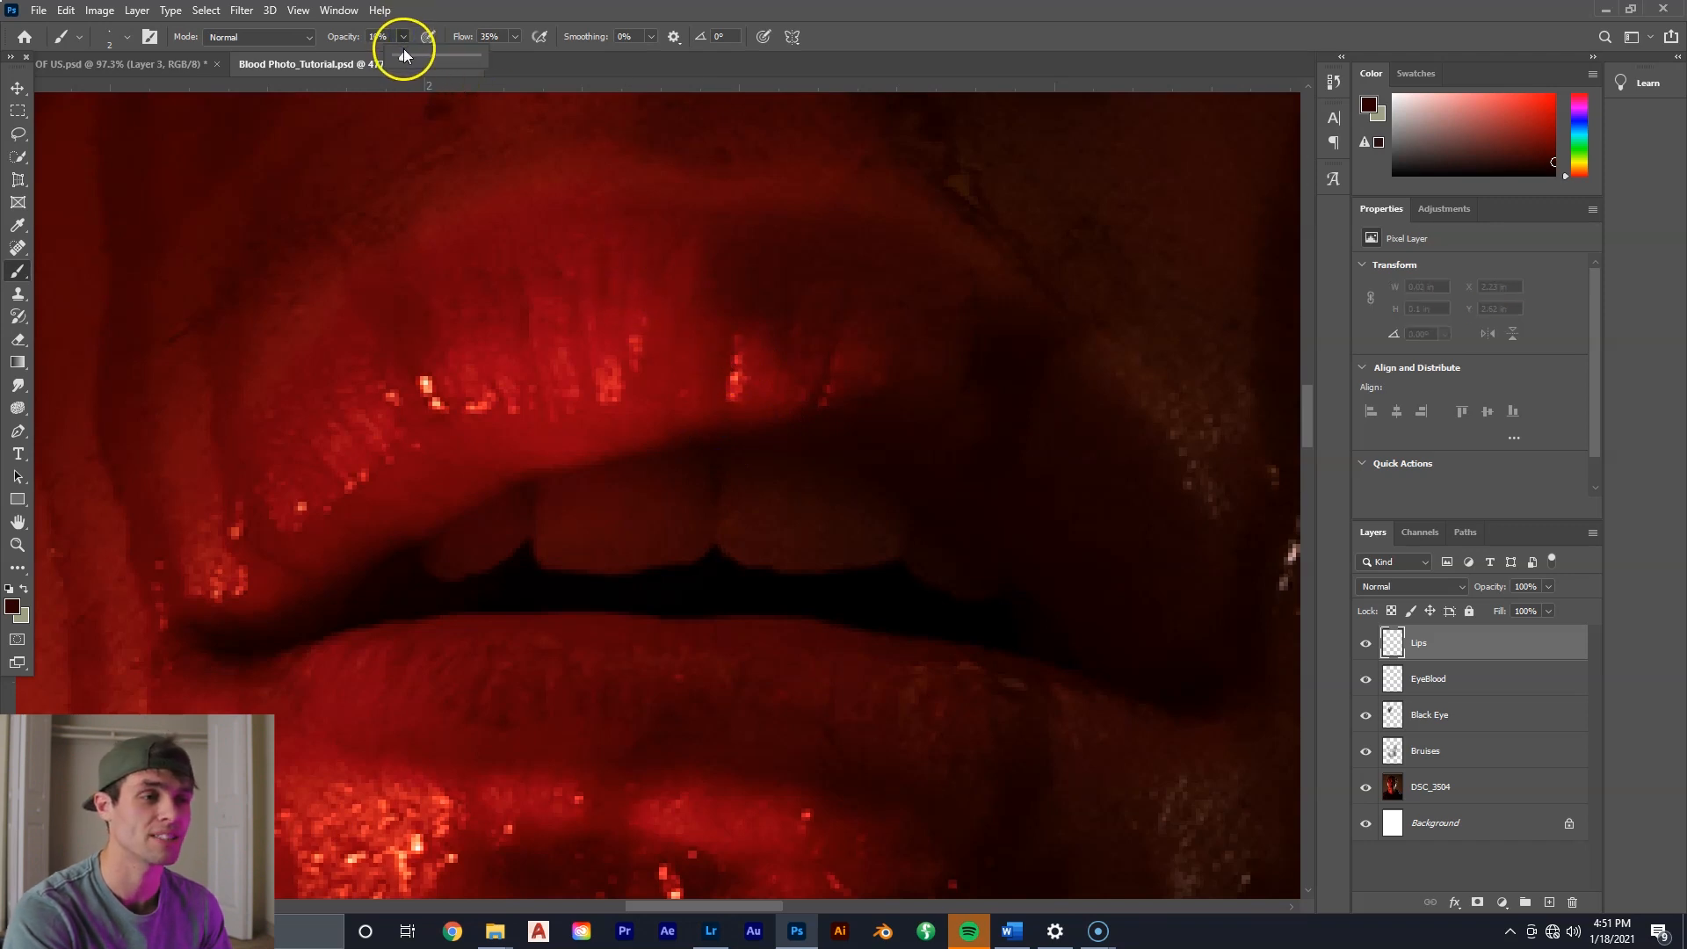
{"action": "left_click_drag", "start_coordinate": [404, 52], "coordinate": [505, 55]}
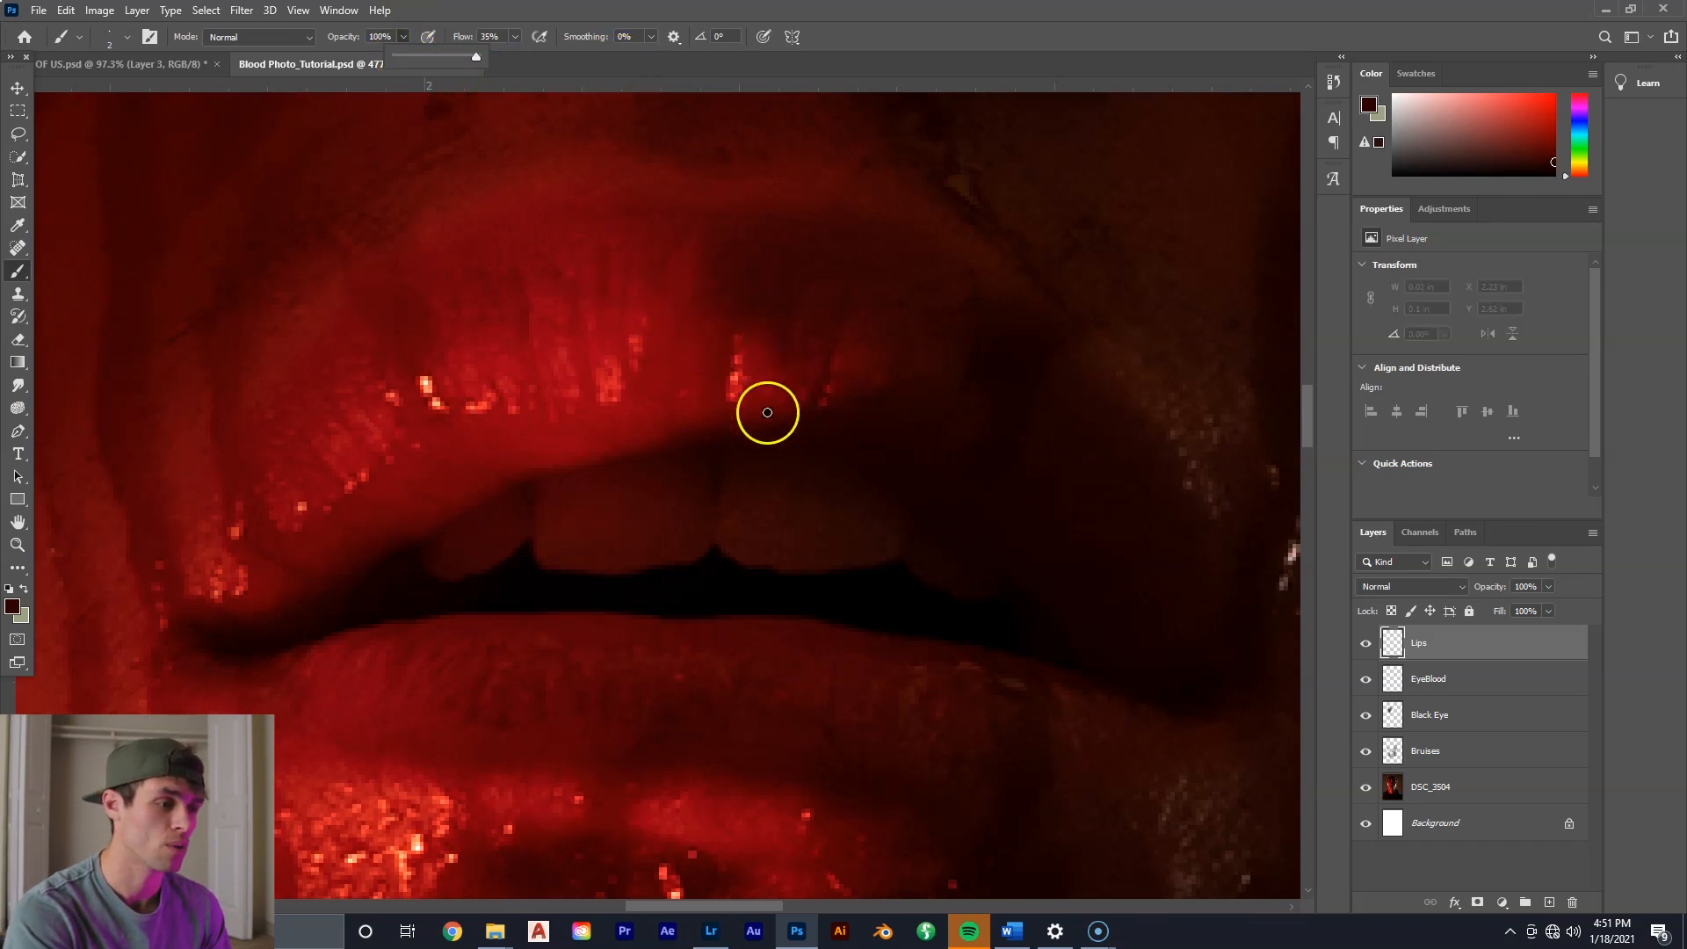
Paint thin dark crack lines across the upper lip with the 2 px hard brush on the Lips layer.
{"action": "left_click", "coordinate": [730, 441]}
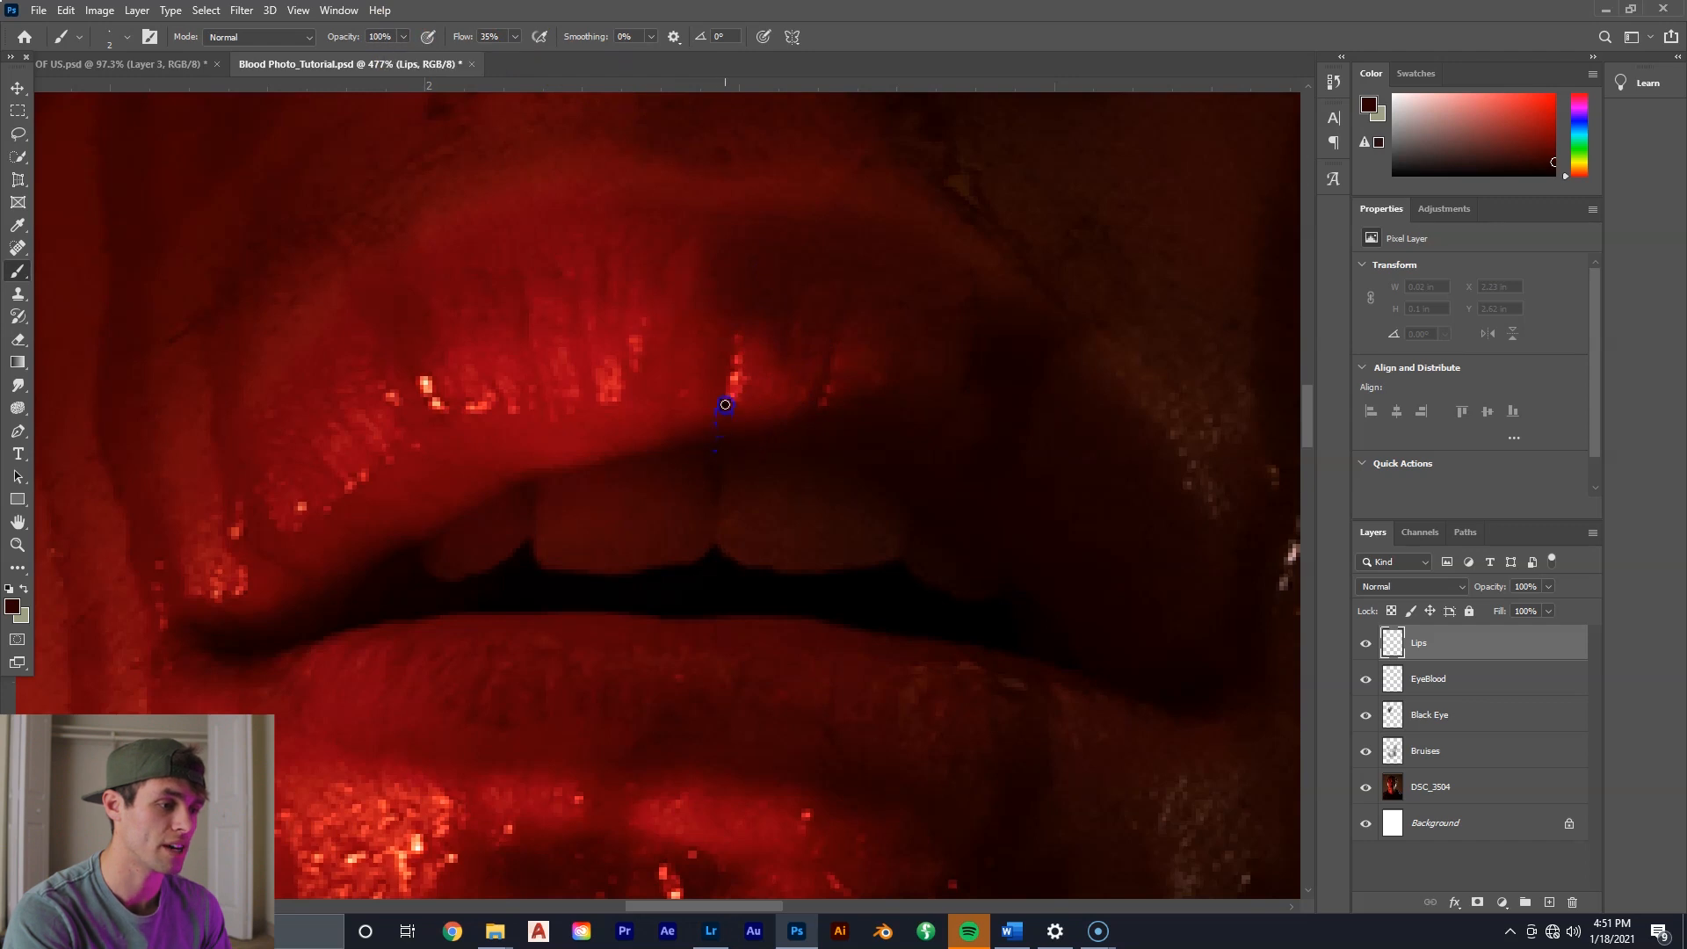
{"action": "left_click_drag", "start_coordinate": [736, 303], "coordinate": [723, 425]}
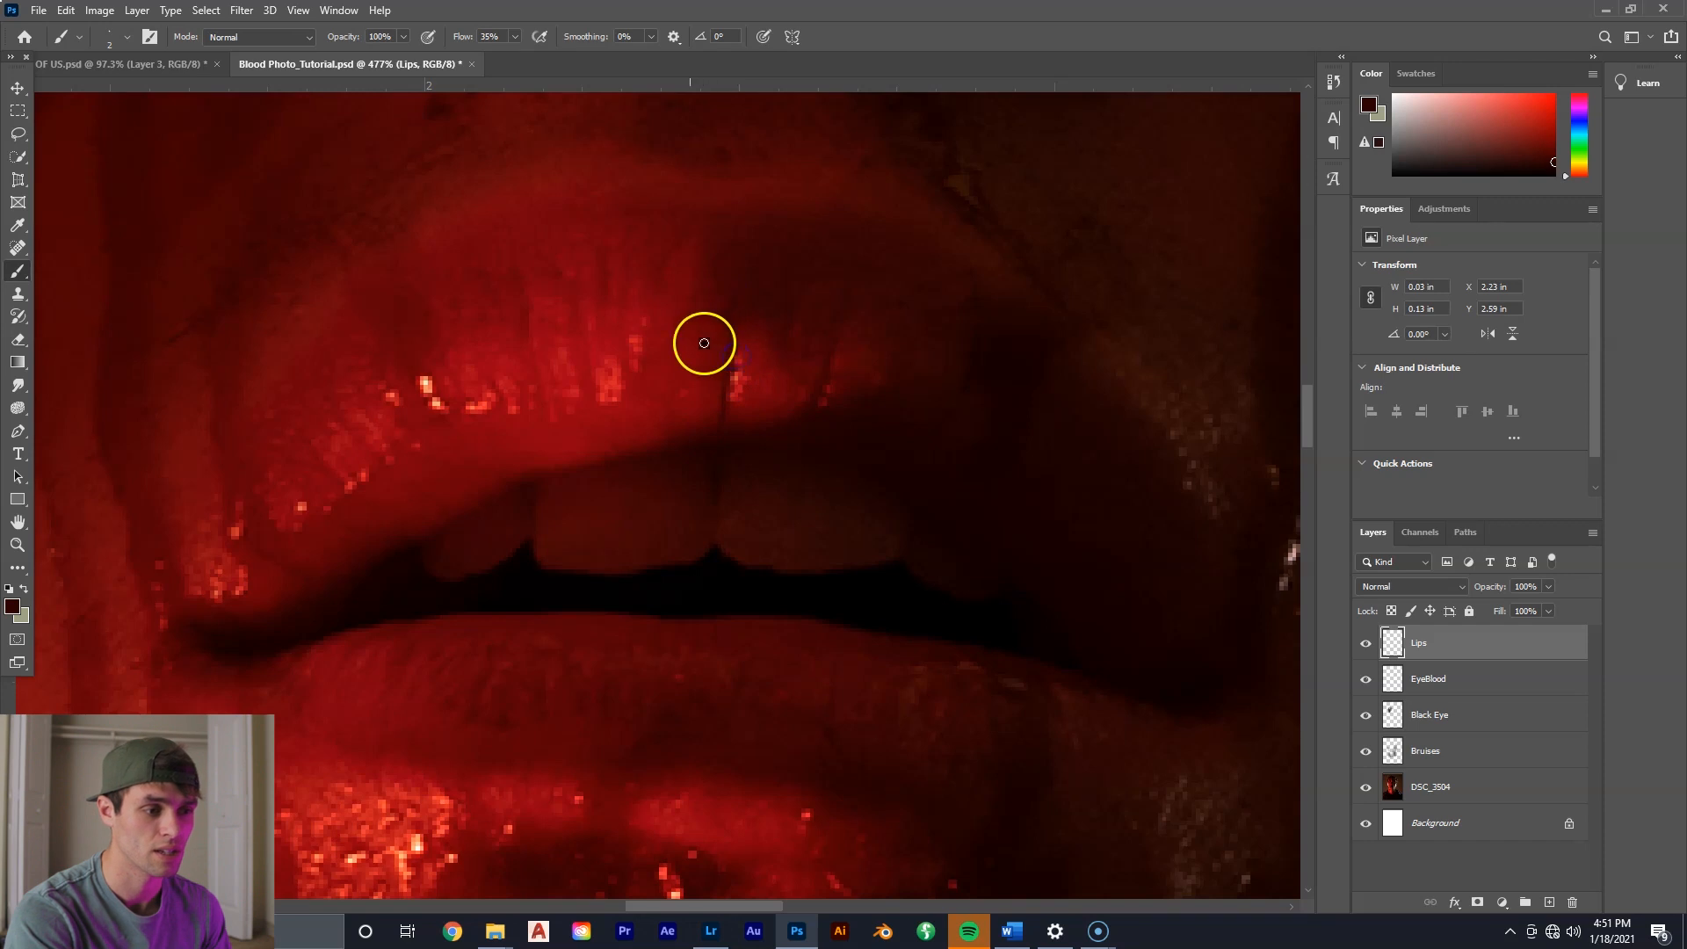
{"action": "mouse_move", "coordinate": [563, 463]}
{"action": "left_mouse_down"}
{"action": "mouse_move", "coordinate": [539, 392]}
{"action": "mouse_move", "coordinate": [546, 433]}
{"action": "mouse_move", "coordinate": [588, 414]}
{"action": "left_mouse_up"}
{"action": "mouse_move", "coordinate": [581, 327]}
{"action": "left_mouse_down"}
{"action": "mouse_move", "coordinate": [512, 436]}
{"action": "mouse_move", "coordinate": [457, 436]}
{"action": "mouse_move", "coordinate": [414, 483]}
{"action": "mouse_move", "coordinate": [387, 482]}
{"action": "mouse_move", "coordinate": [409, 496]}
{"action": "mouse_move", "coordinate": [360, 486]}
{"action": "left_mouse_up"}
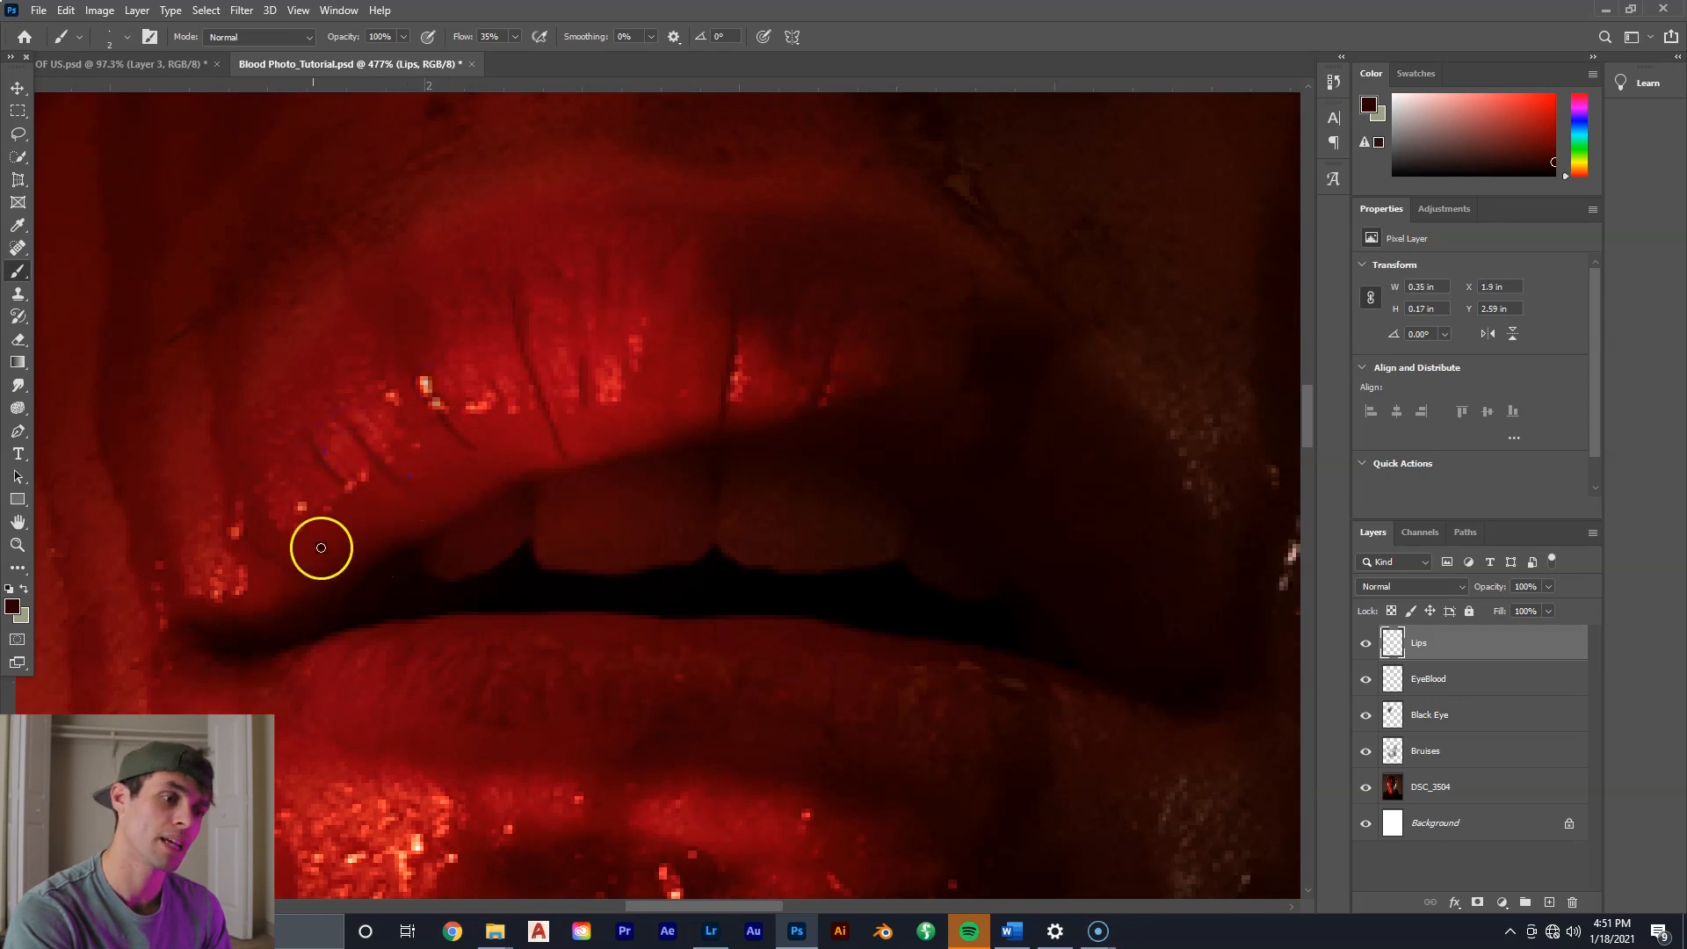
{"action": "scroll", "coordinate": [837, 492], "scroll_direction": "down", "scroll_amount": 2}
{"action": "left_click_drag", "start_coordinate": [841, 562], "coordinate": [836, 583]}
{"action": "scroll", "coordinate": [836, 583], "scroll_direction": "down", "scroll_amount": 1}
{"action": "scroll", "coordinate": [633, 291], "scroll_direction": "up", "scroll_amount": 1}
{"action": "left_click_drag", "start_coordinate": [615, 527], "coordinate": [732, 347]}
{"action": "left_click_drag", "start_coordinate": [620, 418], "coordinate": [661, 404]}
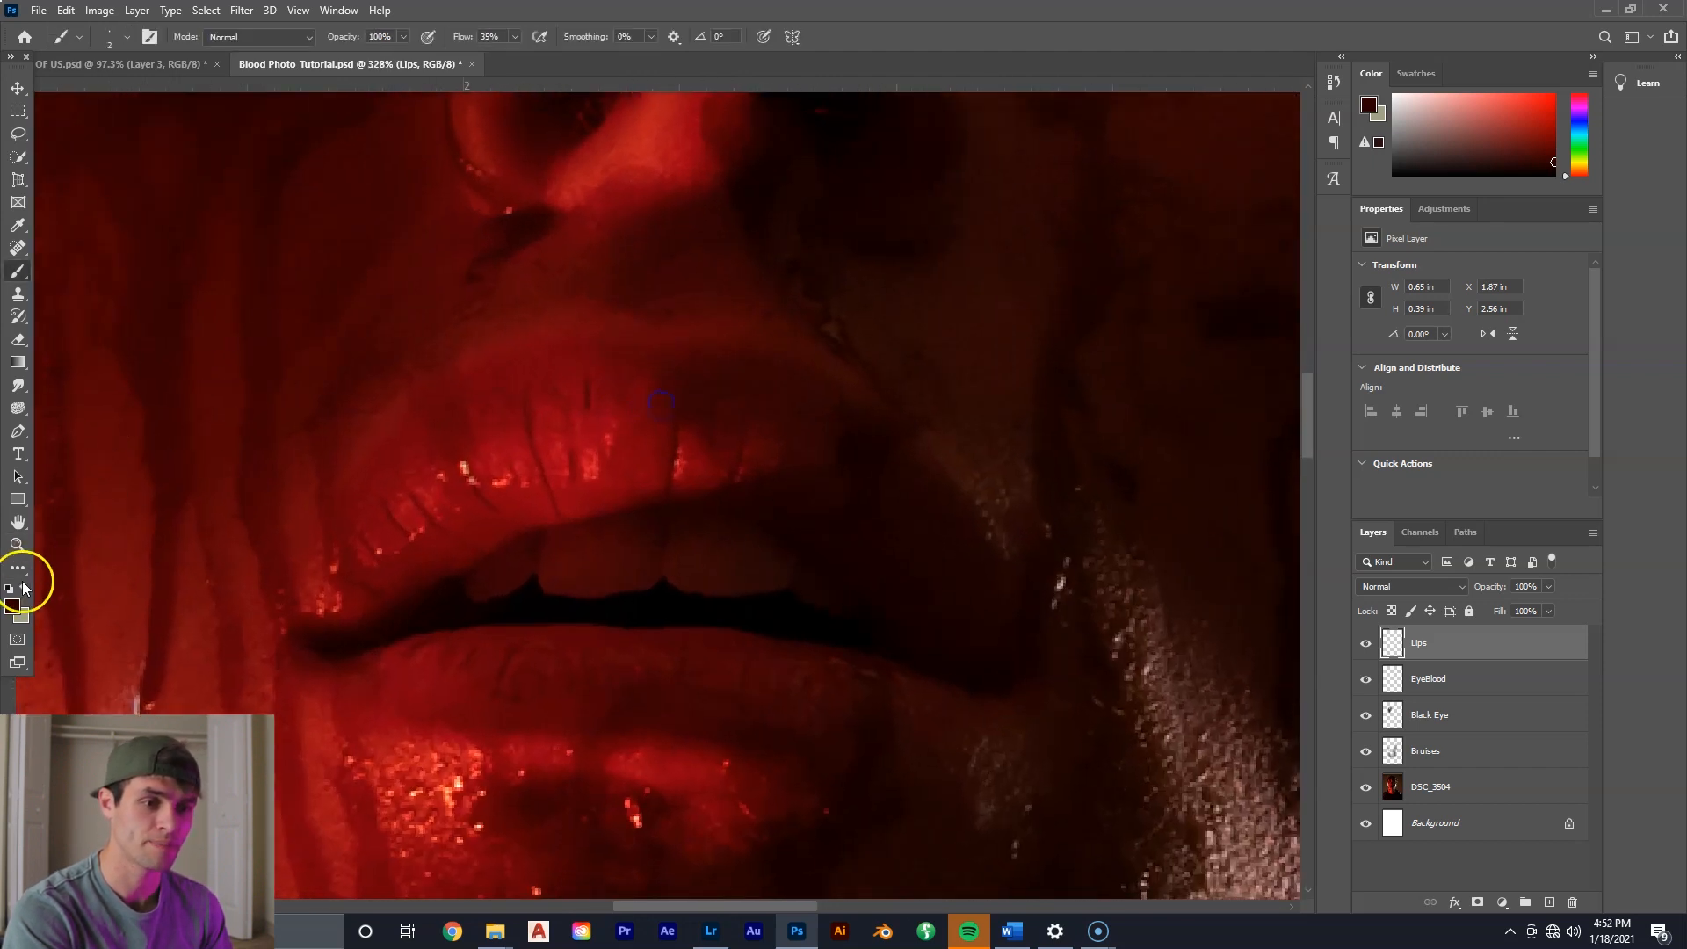
Set the brush to 50 px, 0% hardness and 35% opacity.
{"action": "left_click", "coordinate": [127, 37]}
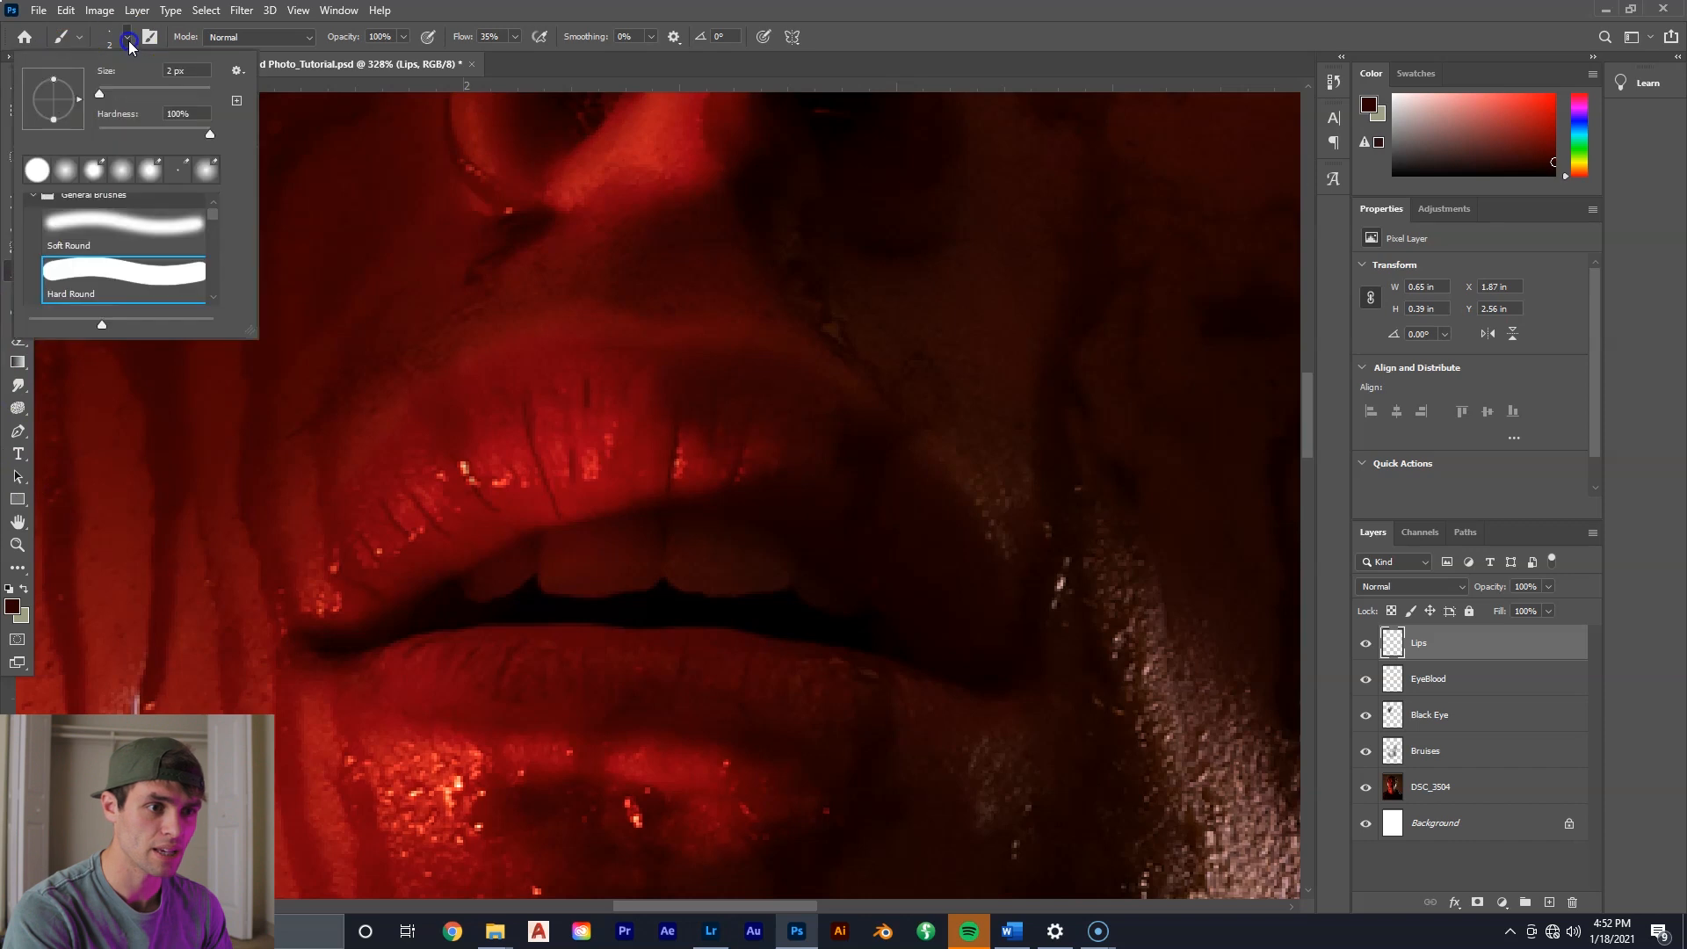
{"action": "left_click", "coordinate": [180, 70]}
{"action": "type", "text": "50"}
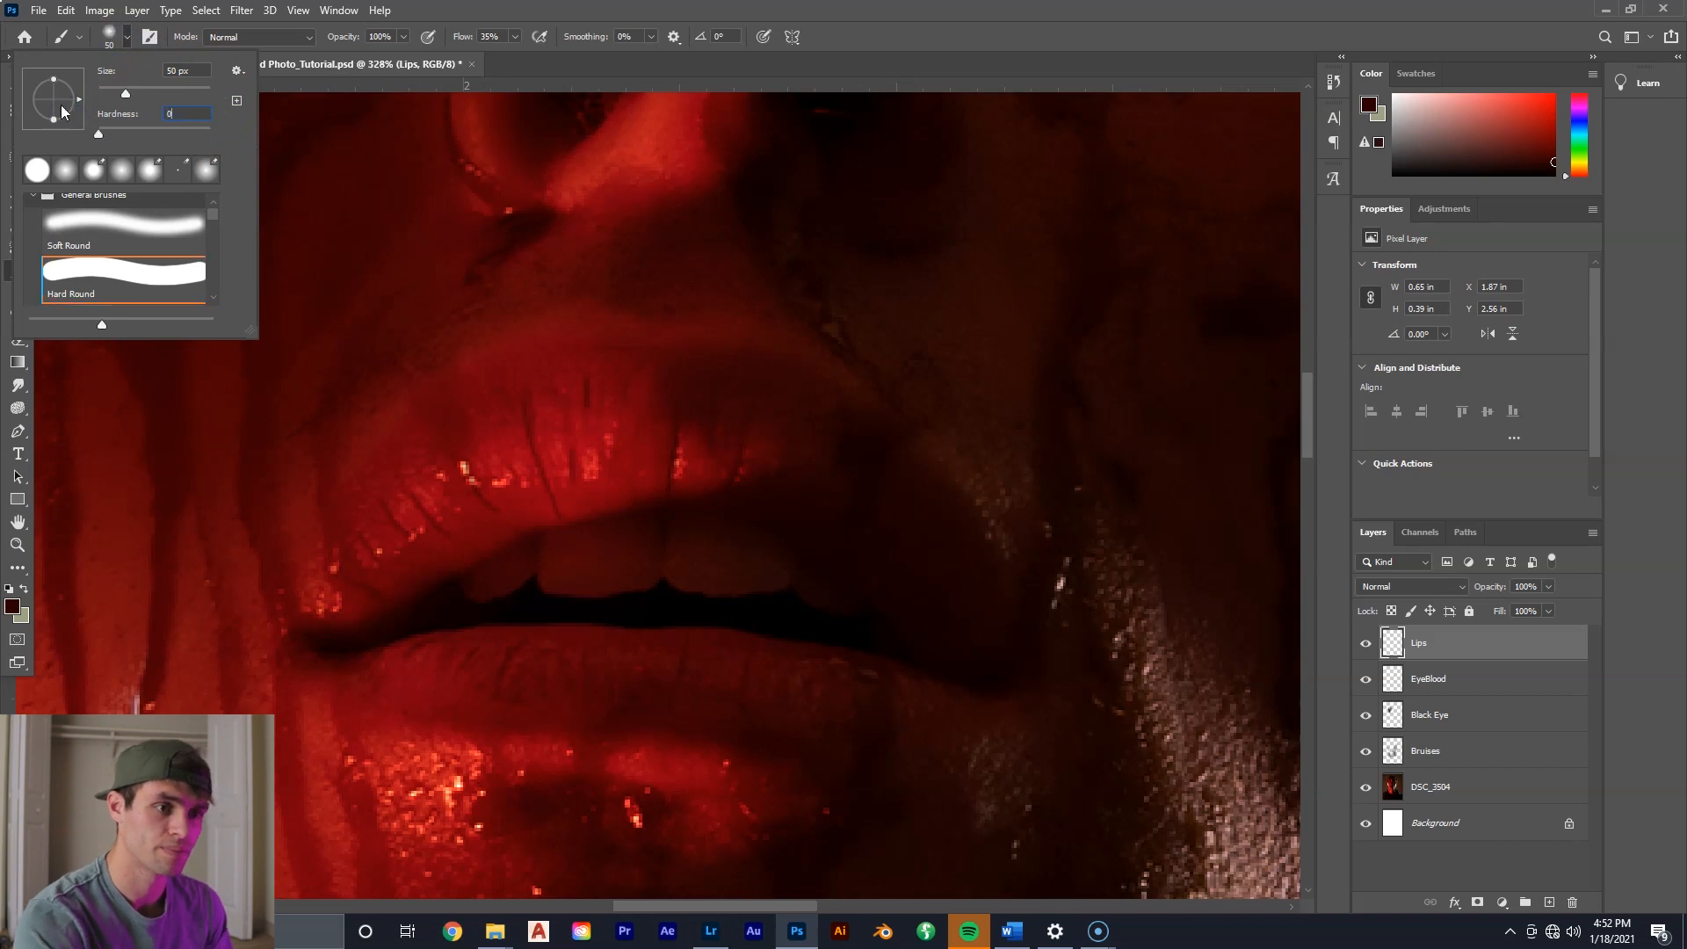
{"action": "type", "text": "0"}
{"action": "left_click", "coordinate": [276, 37]}
{"action": "left_click", "coordinate": [402, 36]}
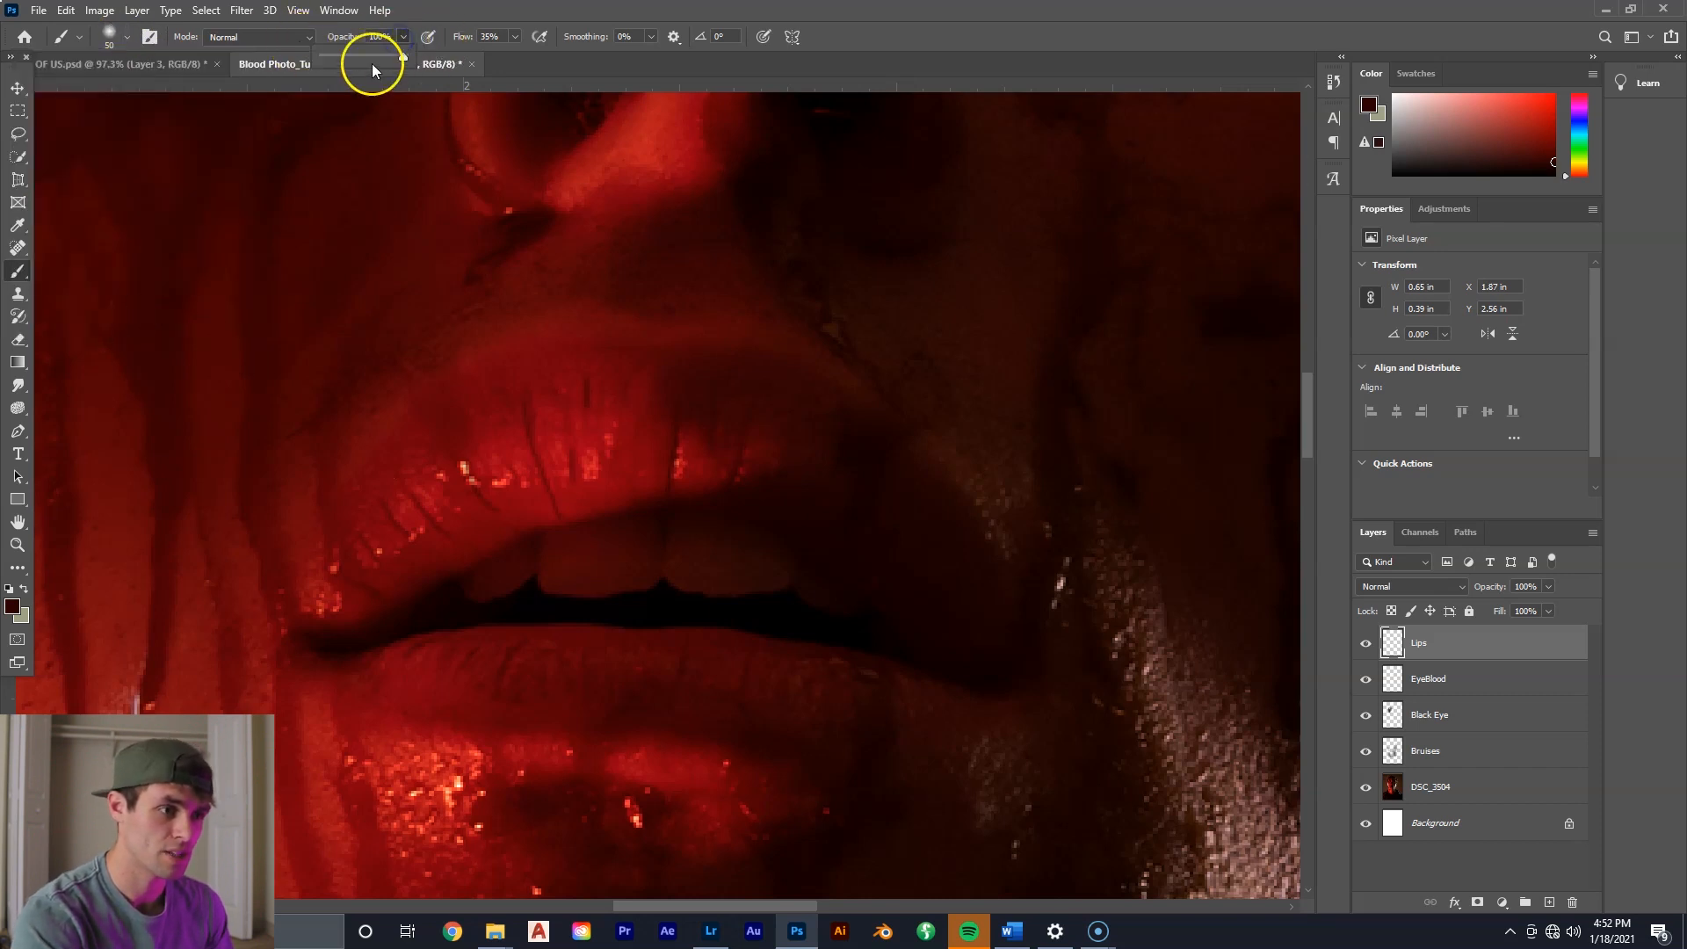
{"action": "key", "text": "3"}
{"action": "key", "text": "5"}
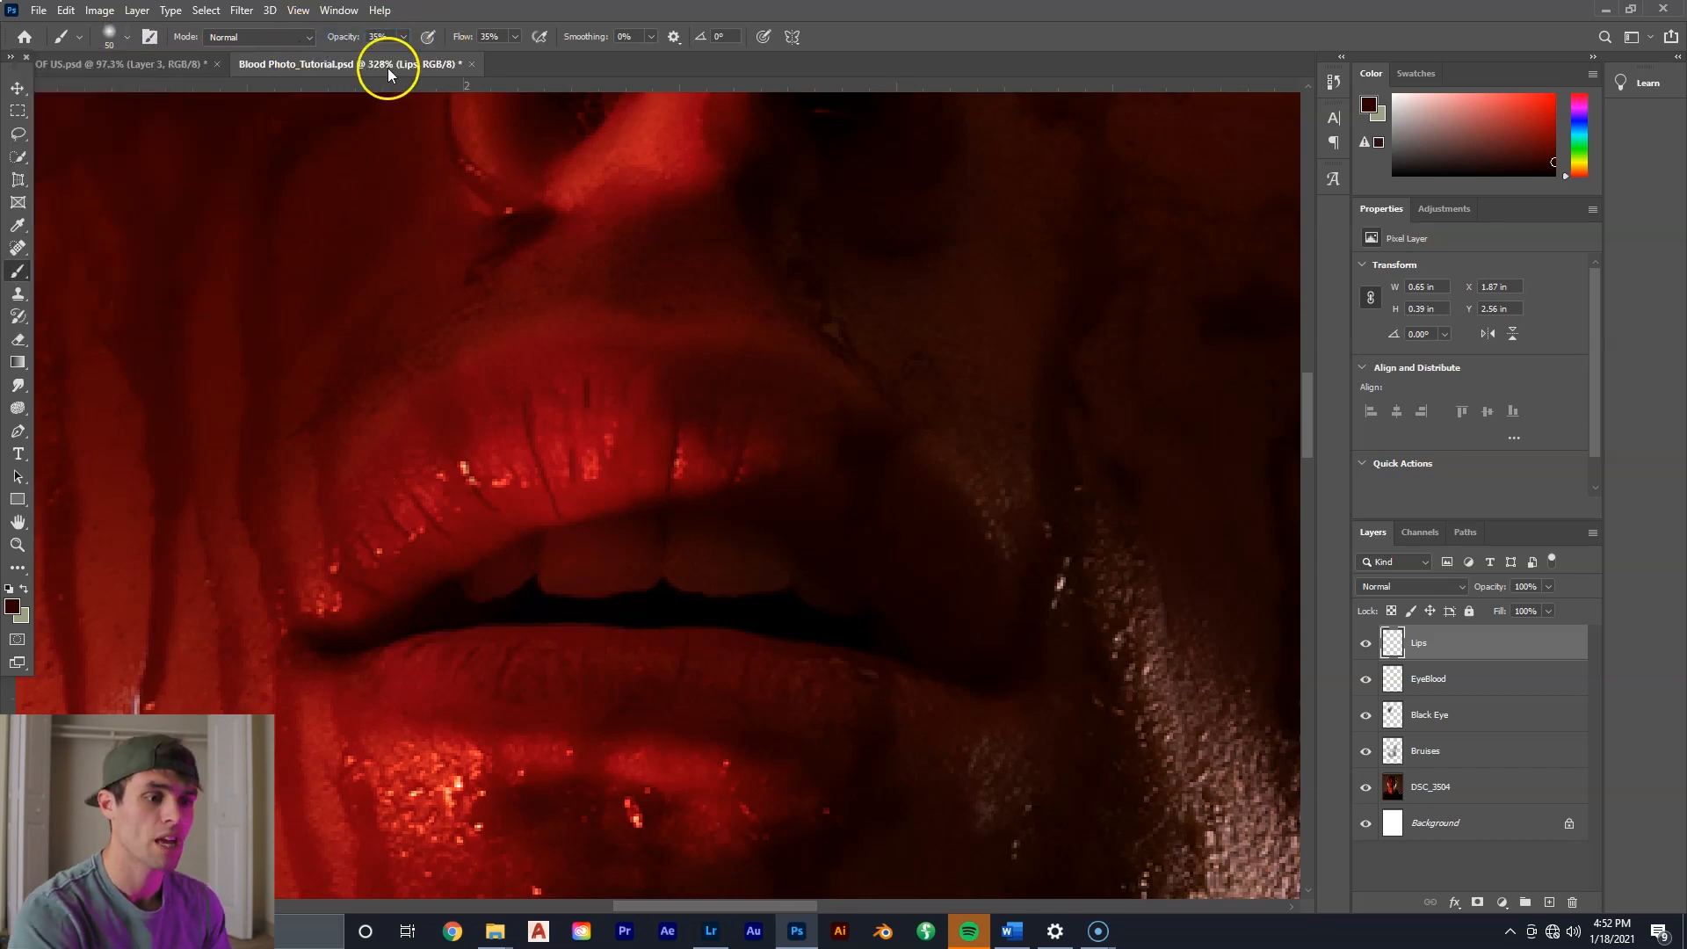
Darken the lips near the mouth corner on the red-lit side with soft dark red strokes on the Lips layer.
{"action": "mouse_move", "coordinate": [472, 625]}
{"action": "left_mouse_down"}
{"action": "mouse_move", "coordinate": [343, 613]}
{"action": "mouse_move", "coordinate": [264, 582]}
{"action": "mouse_move", "coordinate": [321, 618]}
{"action": "mouse_move", "coordinate": [362, 591]}
{"action": "mouse_move", "coordinate": [359, 634]}
{"action": "mouse_move", "coordinate": [413, 659]}
{"action": "left_mouse_up"}
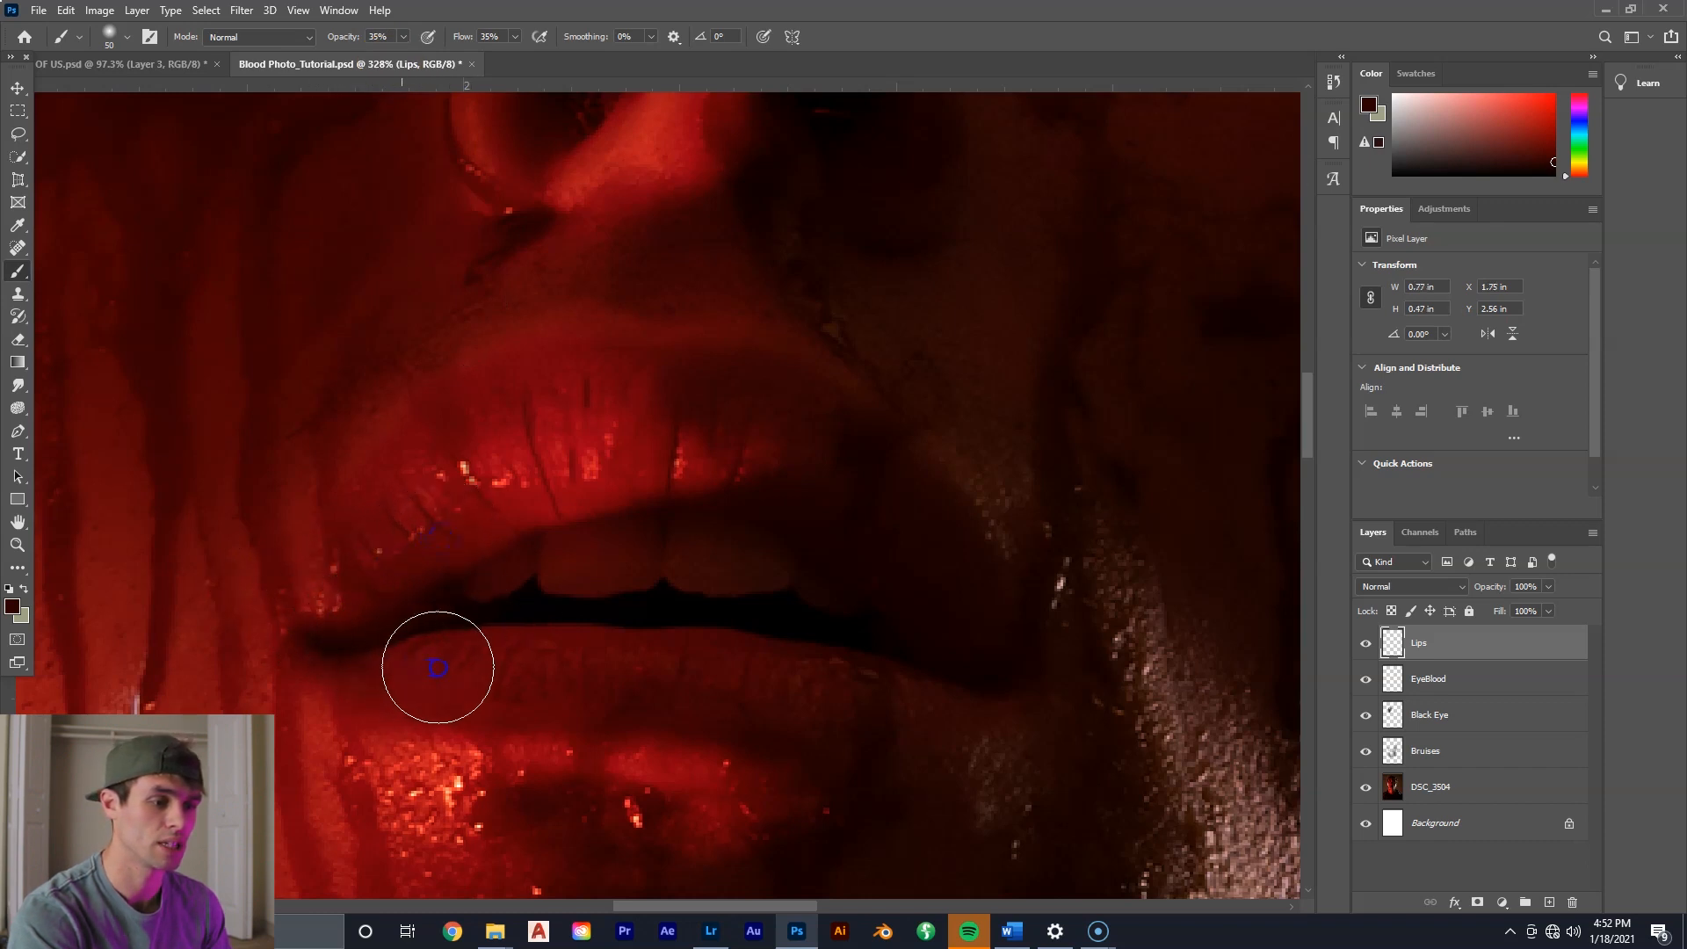
{"action": "left_click_drag", "start_coordinate": [430, 601], "coordinate": [455, 554]}
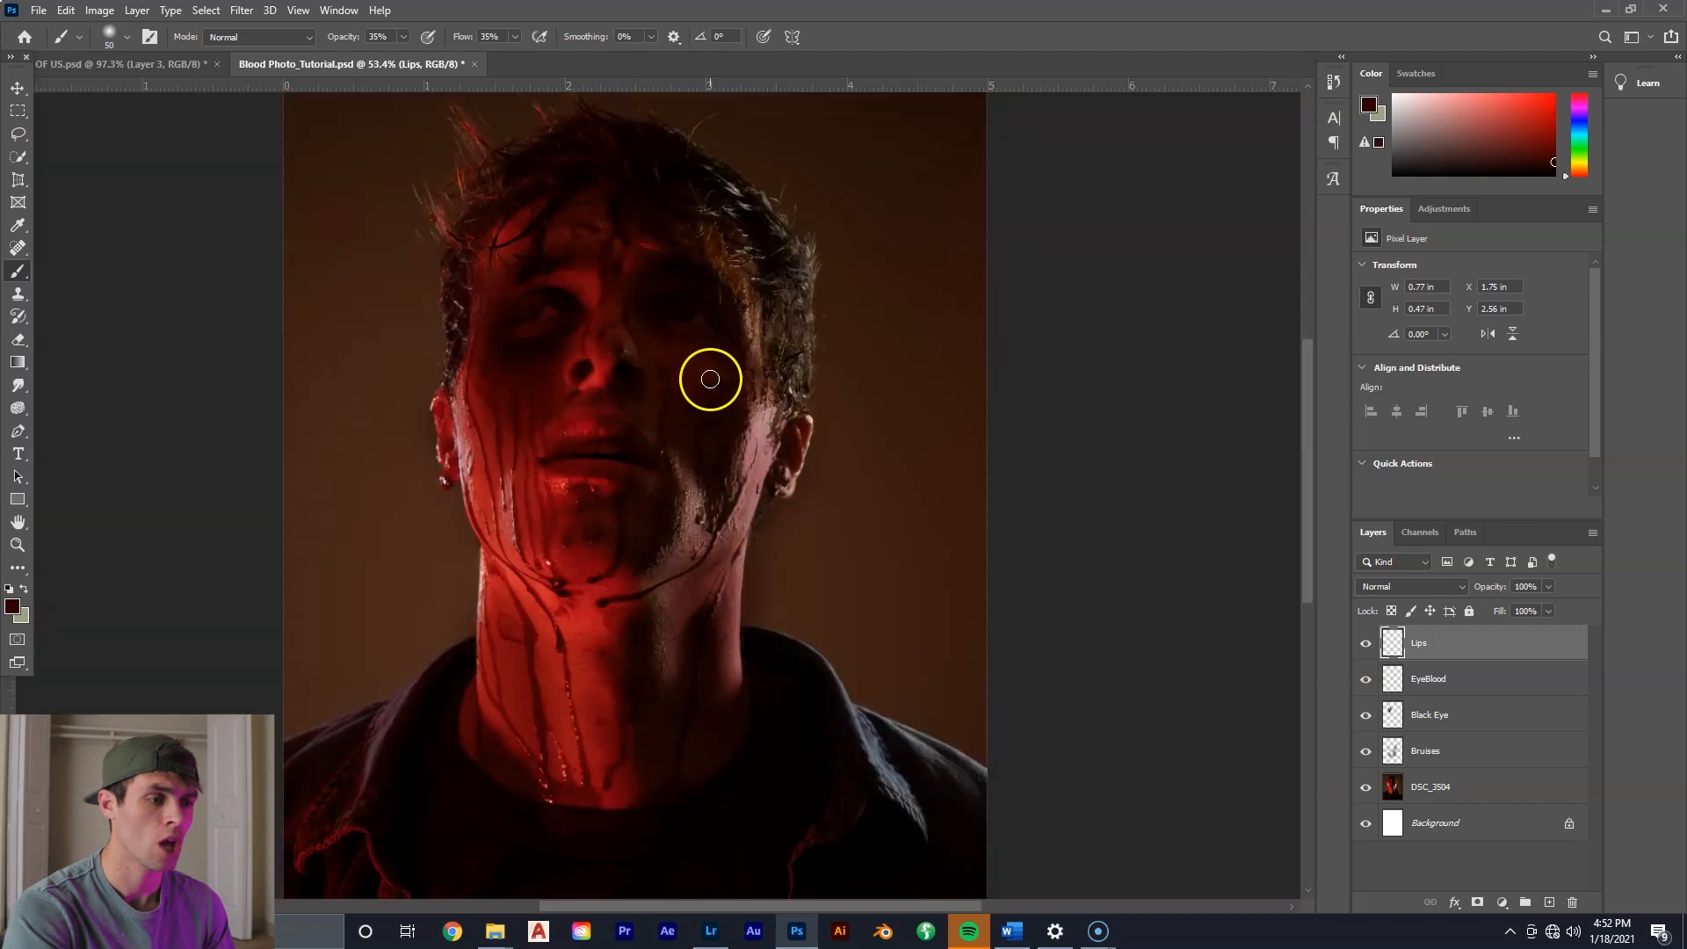
{"action": "key", "text": "z"}
{"action": "mouse_move", "coordinate": [761, 591]}
{"action": "left_mouse_down"}
{"action": "mouse_move", "coordinate": [829, 557]}
{"action": "mouse_move", "coordinate": [825, 520]}
{"action": "mouse_move", "coordinate": [794, 516]}
{"action": "mouse_move", "coordinate": [841, 495]}
{"action": "mouse_move", "coordinate": [806, 490]}
{"action": "left_mouse_up"}
{"action": "key", "text": "b"}
{"action": "key", "text": "ctrl+0"}
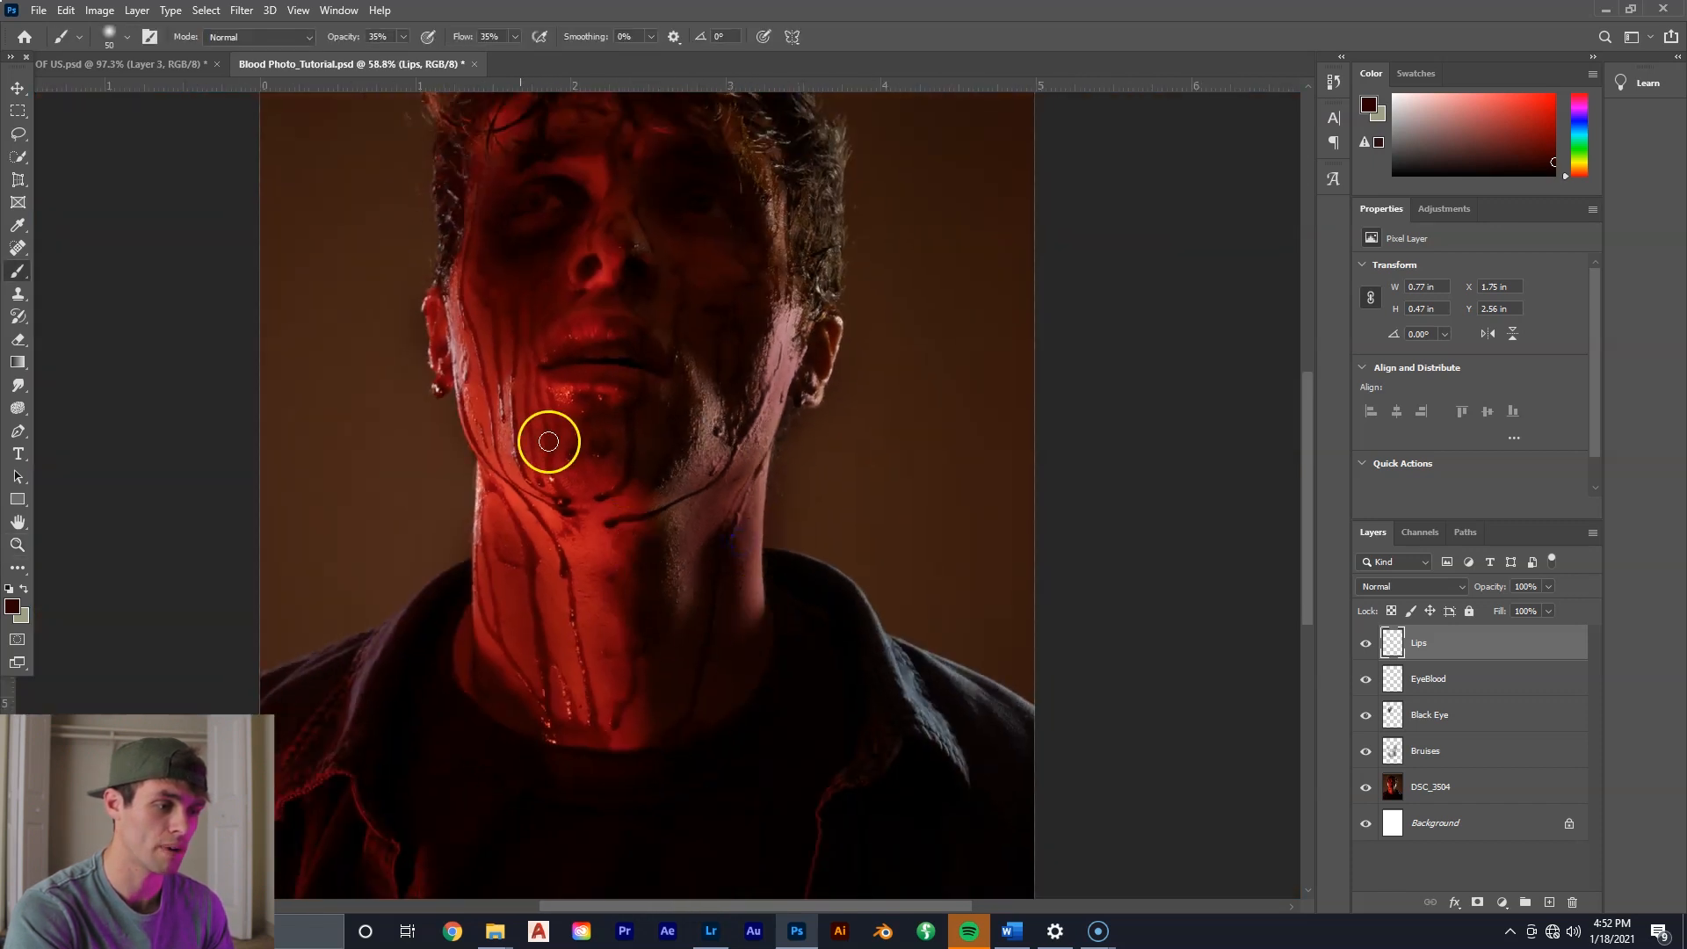
On the Bruises layer, erase the paint spilling onto the background beside the neck and ear with a 100 px eraser.
{"action": "key", "text": "z"}
{"action": "left_click_drag", "start_coordinate": [810, 415], "coordinate": [904, 387]}
{"action": "key", "text": "b"}
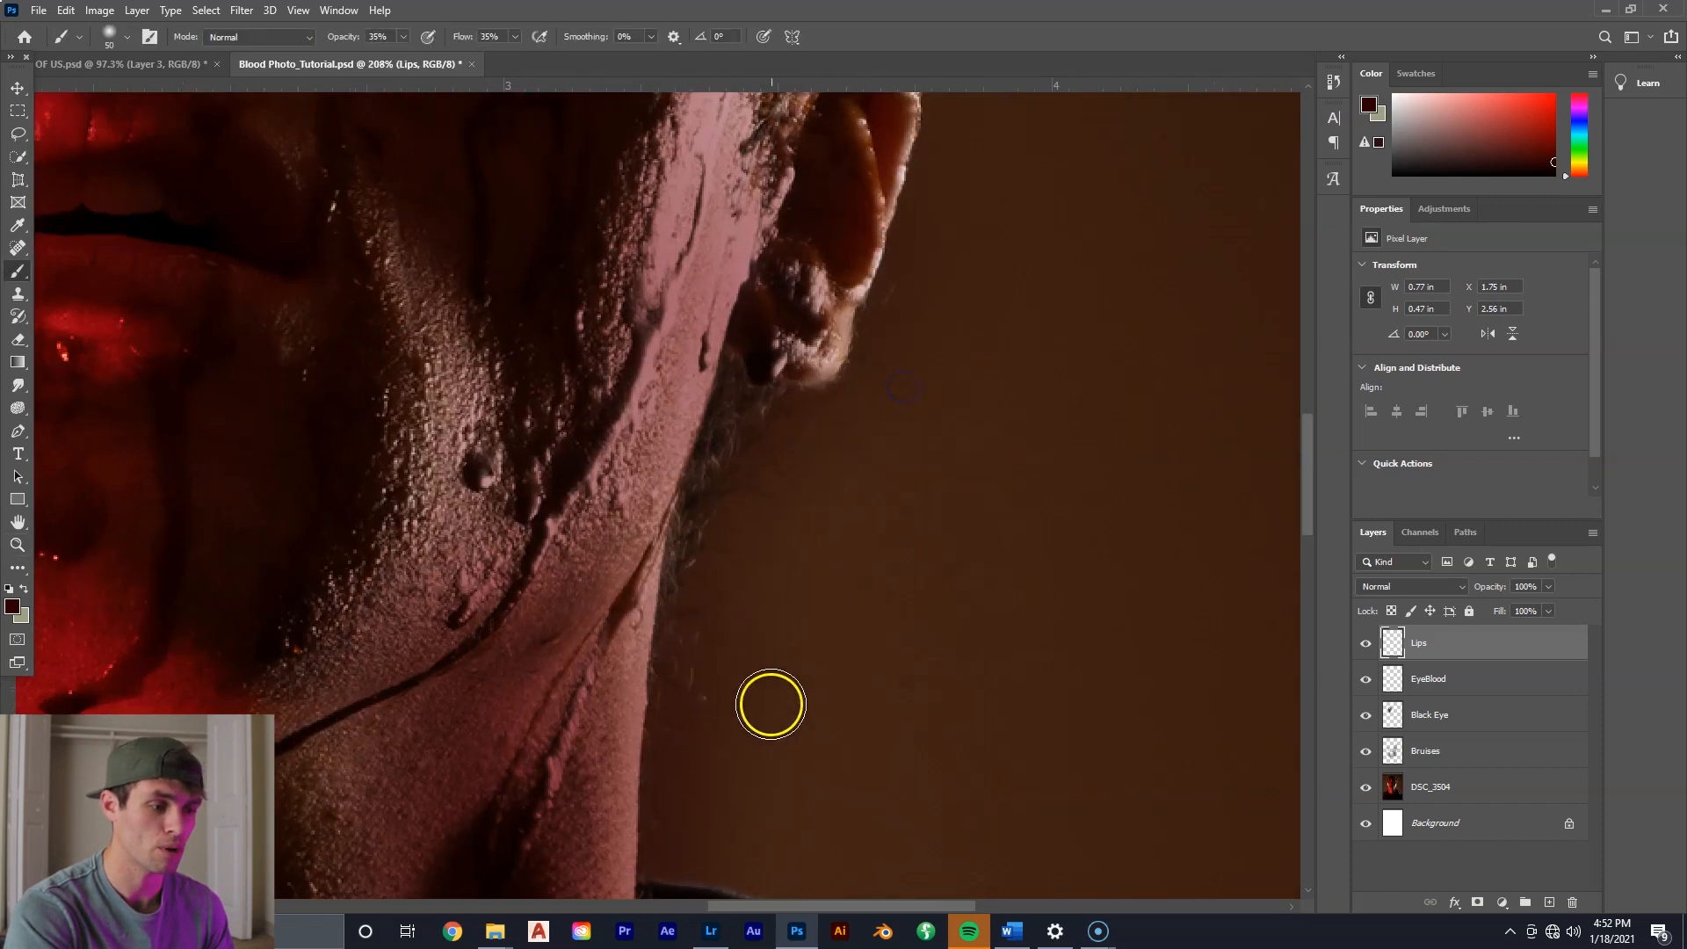
{"action": "key", "text": "z"}
{"action": "left_click_drag", "start_coordinate": [829, 603], "coordinate": [749, 624]}
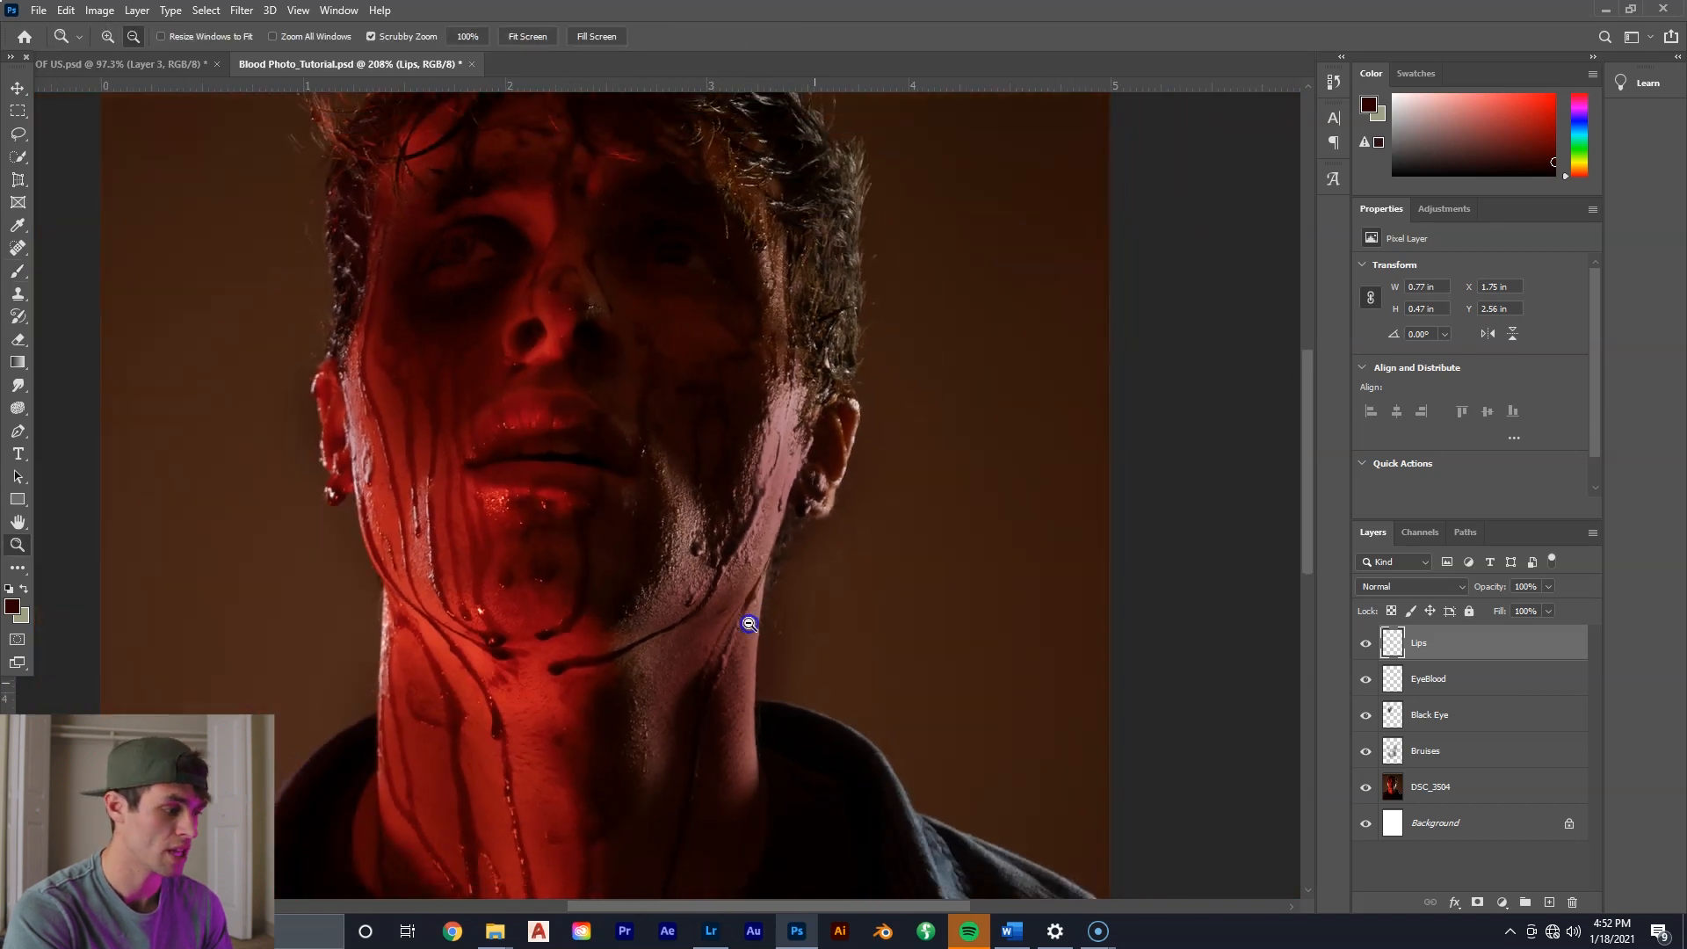
{"action": "key", "text": "b"}
{"action": "left_click", "coordinate": [1480, 749]}
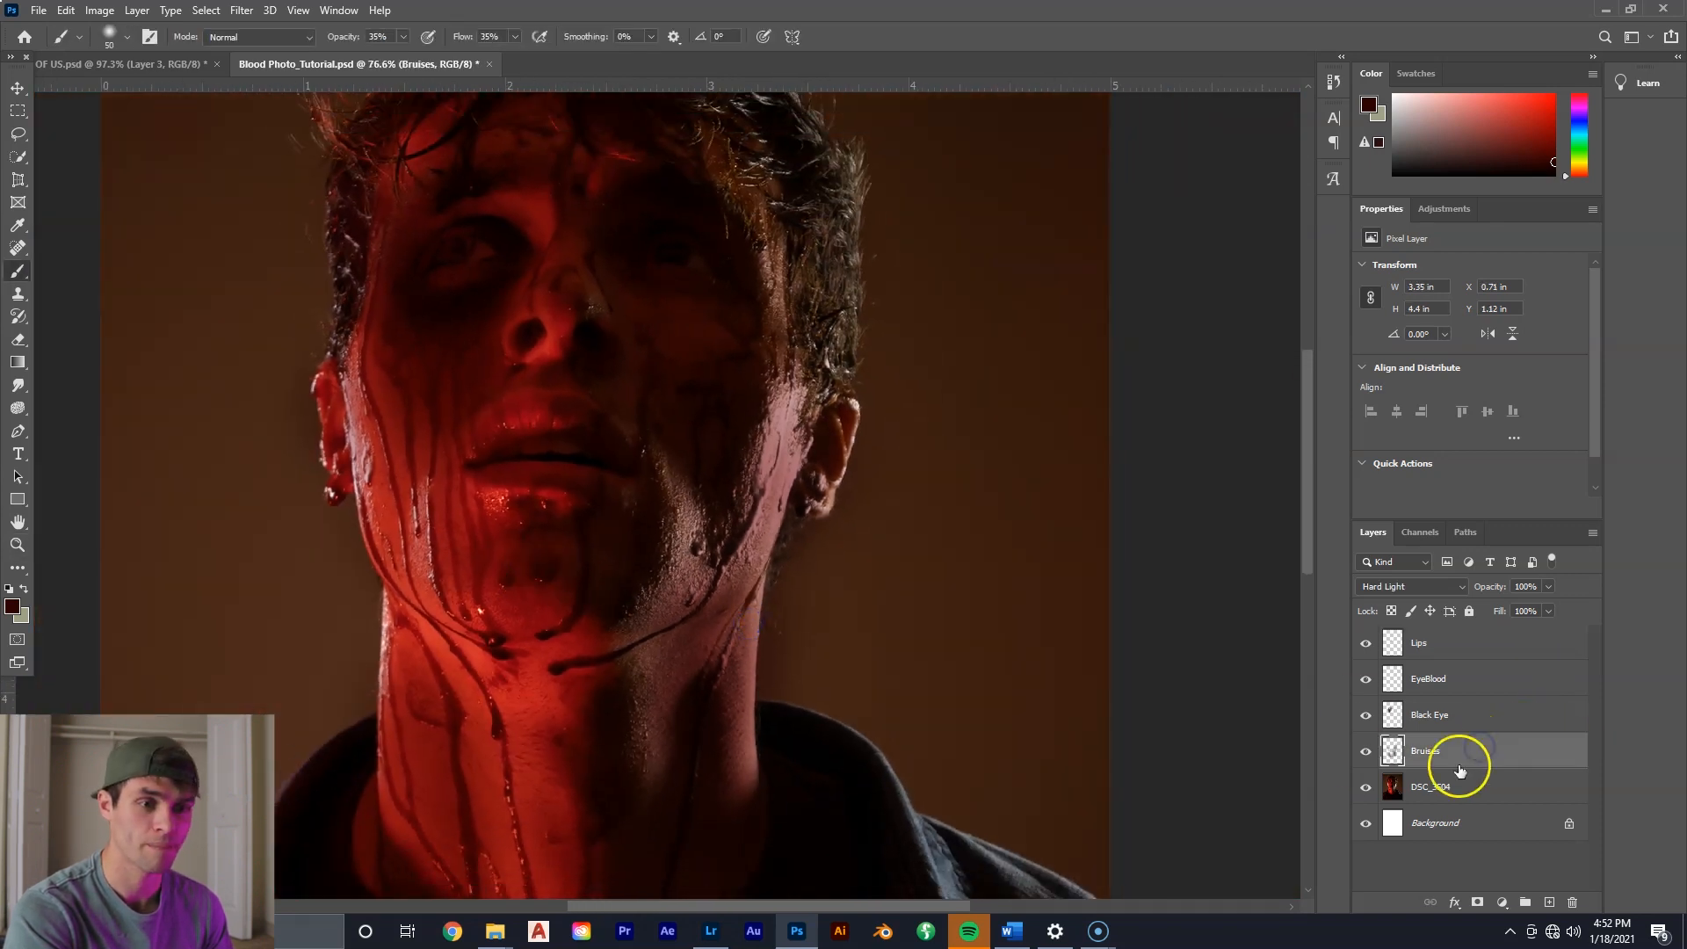
{"action": "left_click", "coordinate": [17, 339]}
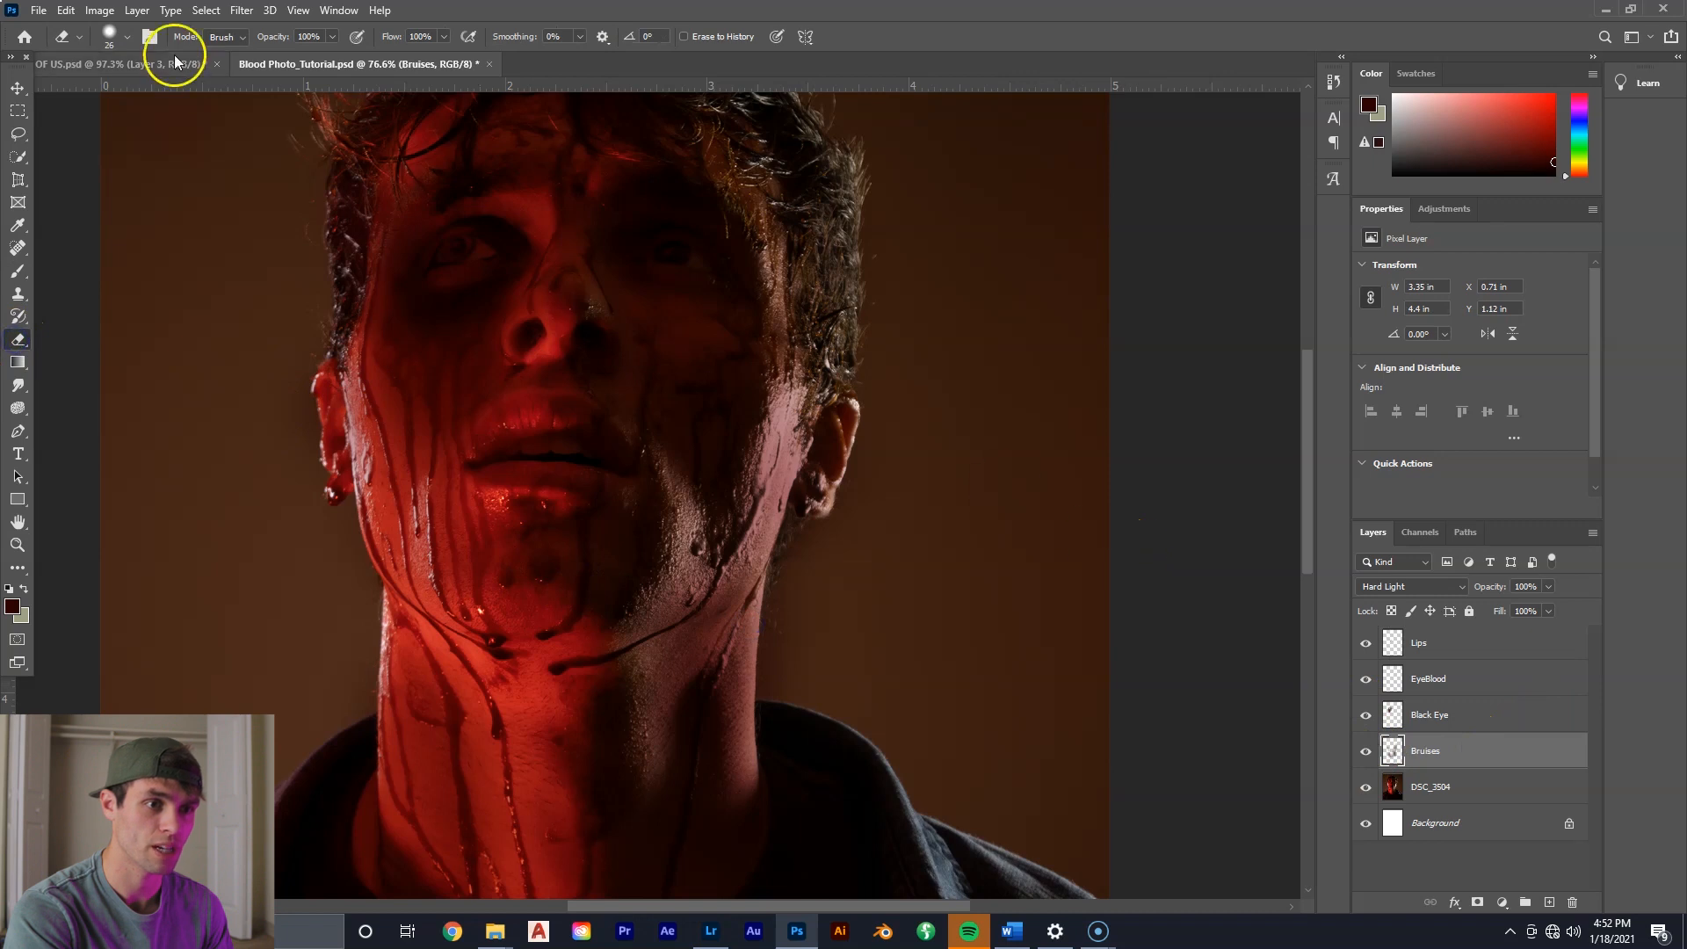
{"action": "left_click", "coordinate": [129, 35]}
{"action": "left_click", "coordinate": [157, 71]}
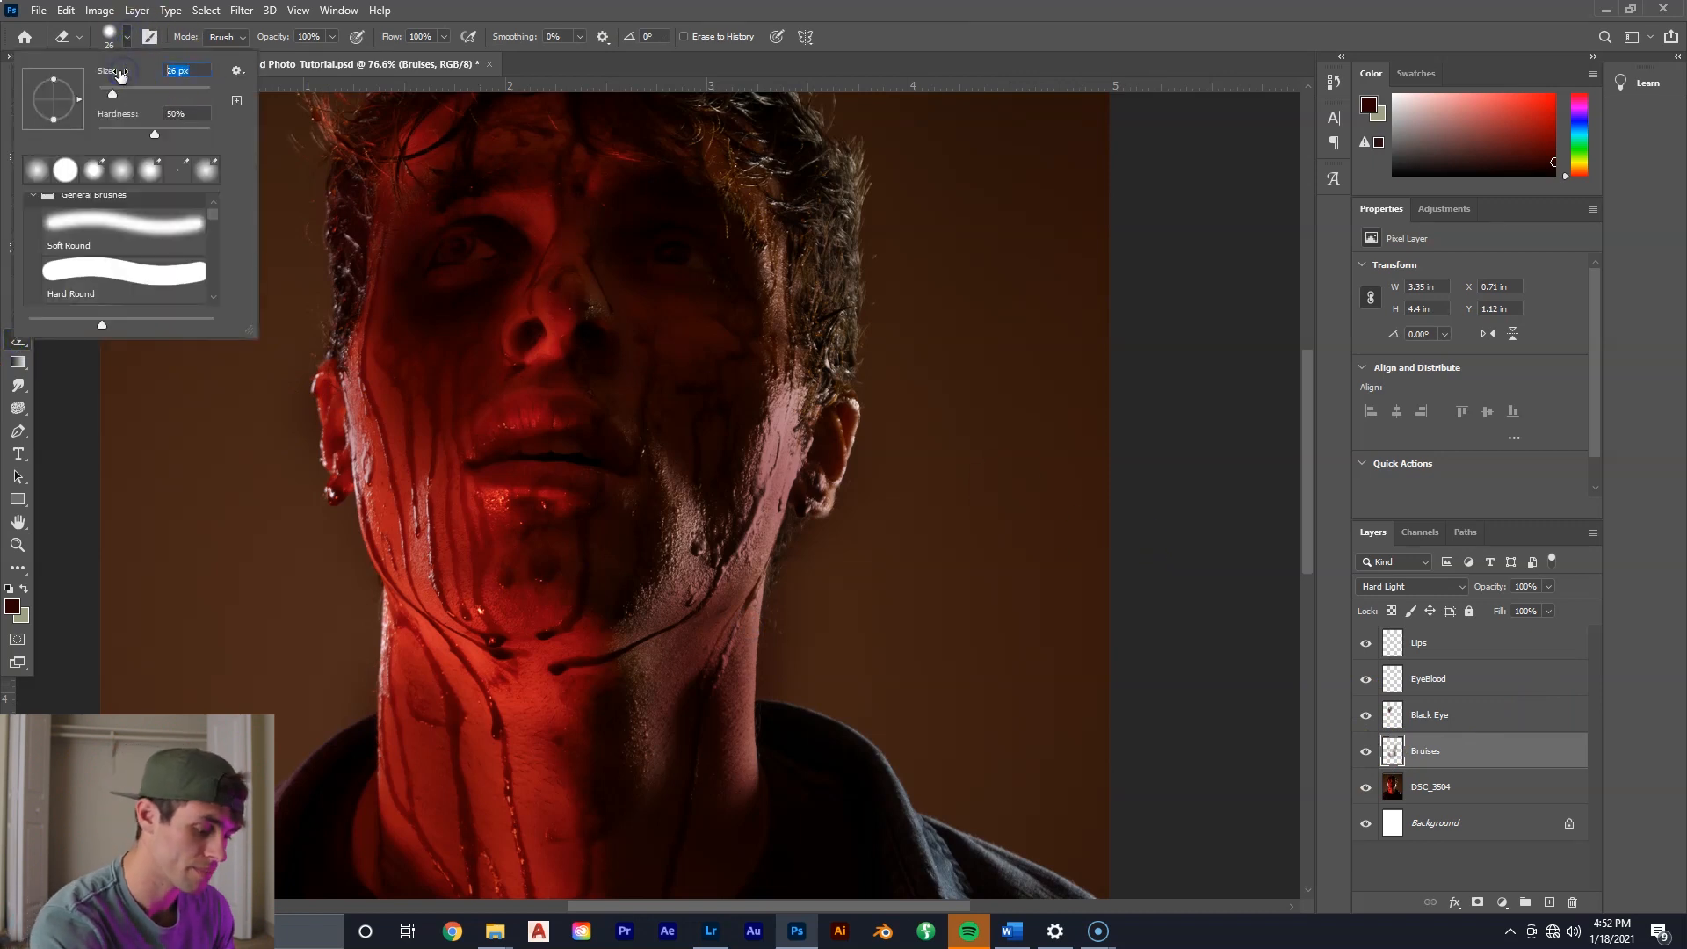
{"action": "key", "text": "Return"}
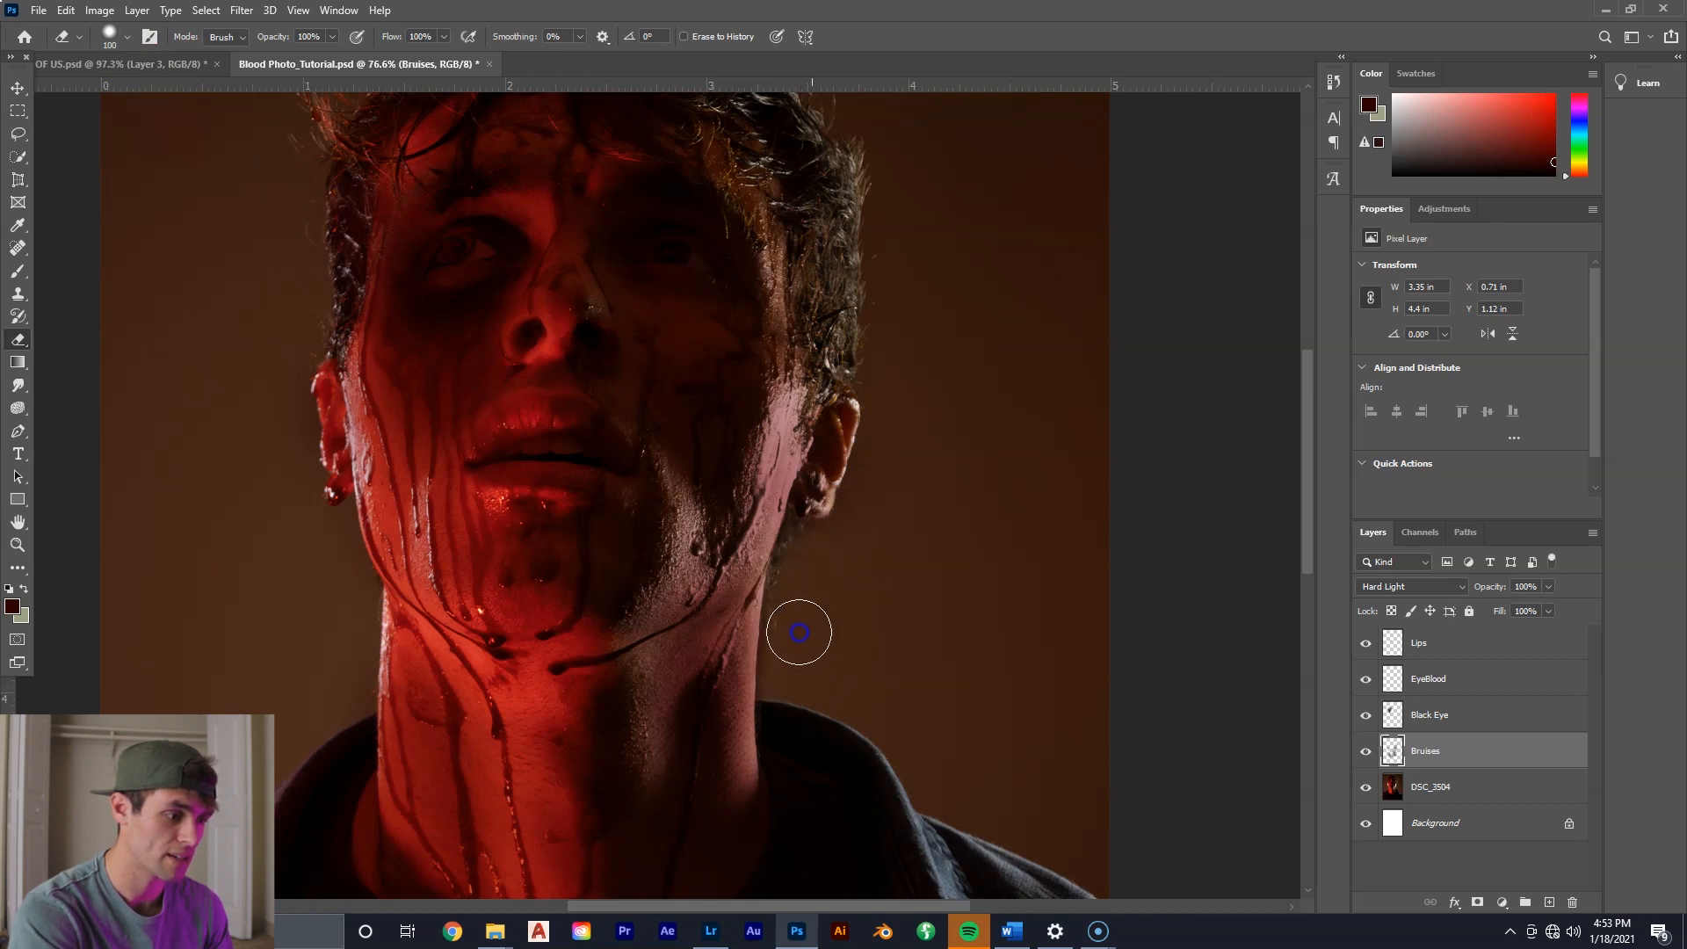
{"action": "left_click", "coordinate": [906, 435]}
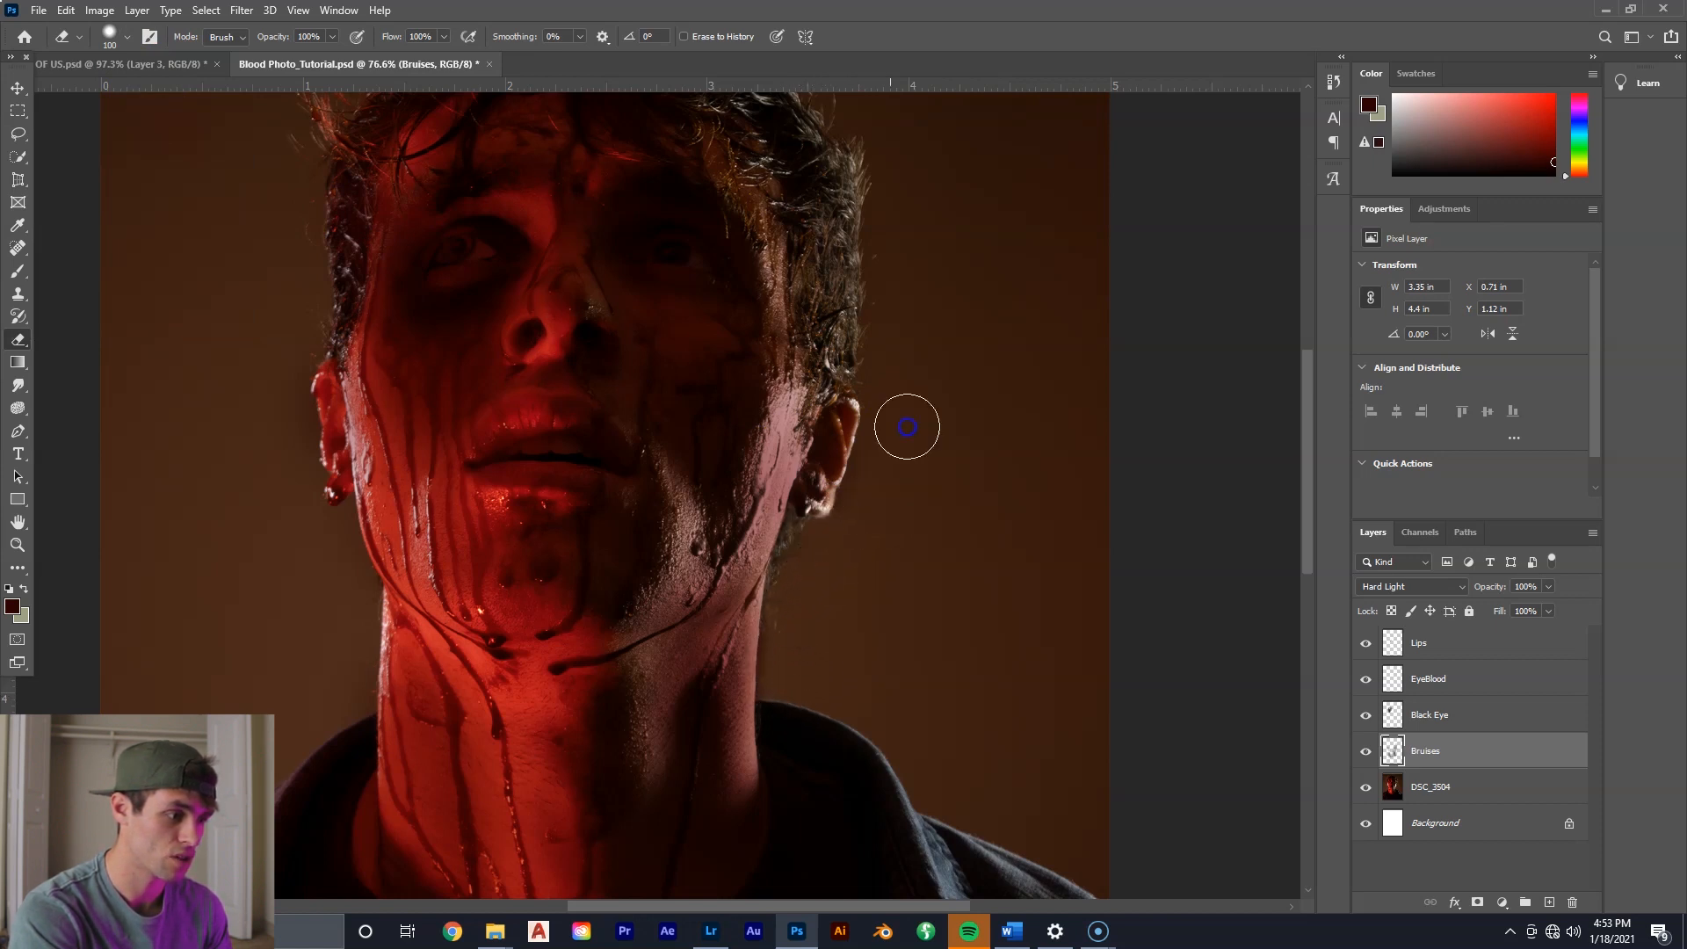
{"action": "key", "text": "ctrl+0"}
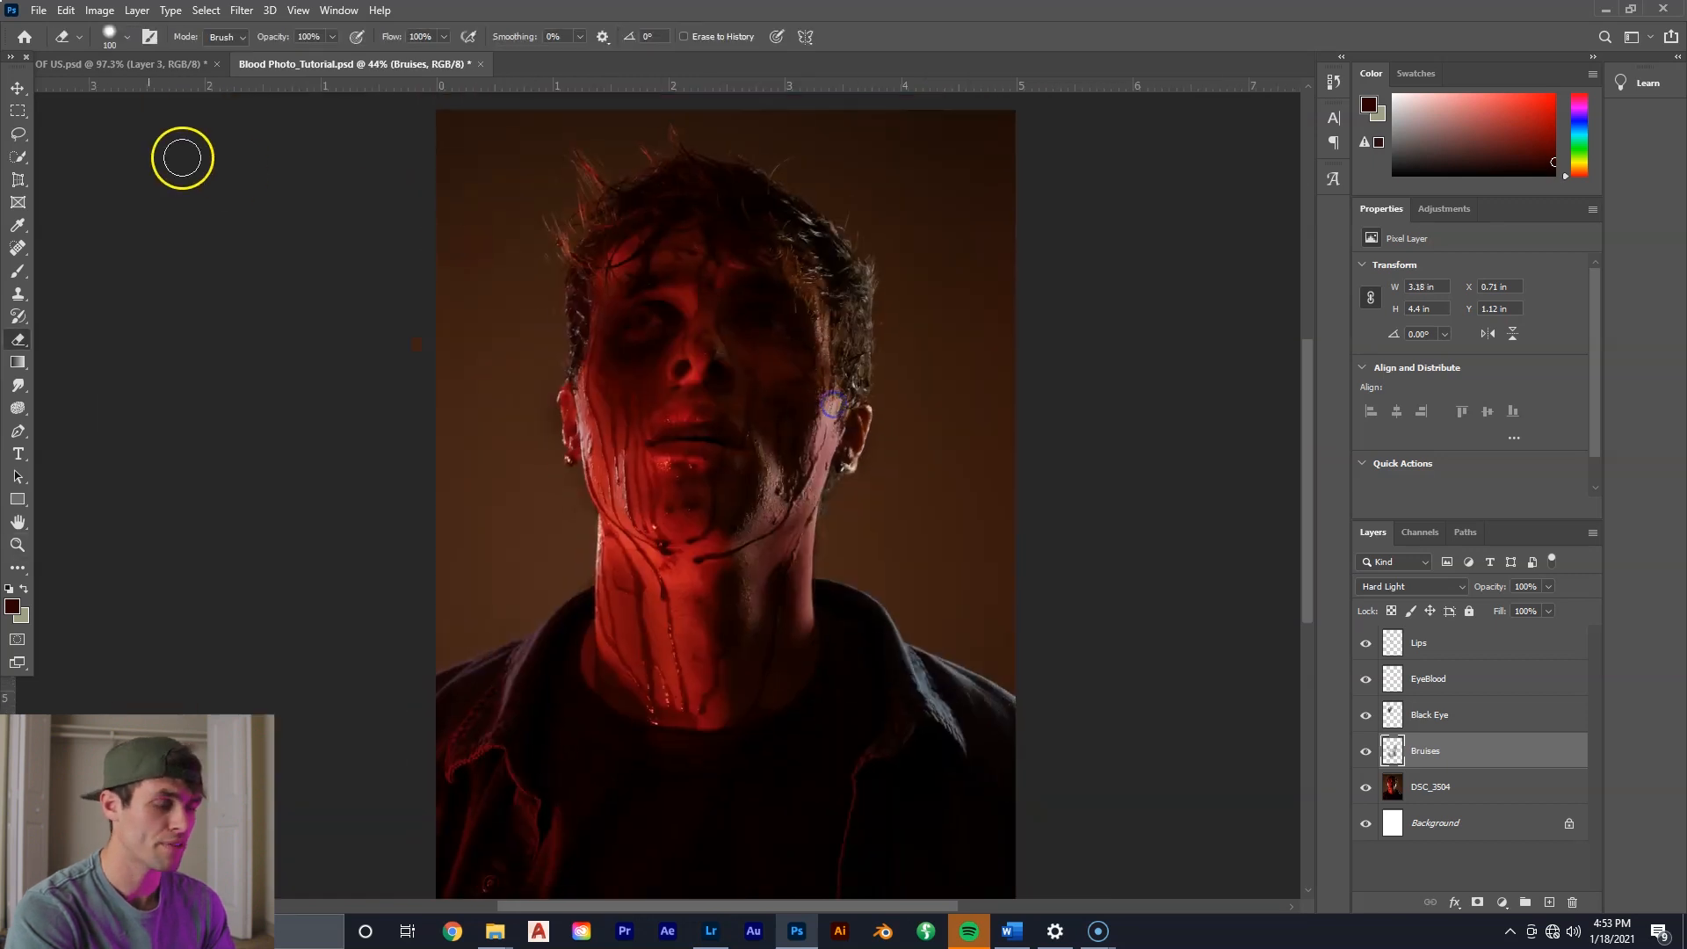
Switch to File Explorer and place the sparks image f345835c18492e341fc9972150899290.png into the portrait document.
{"action": "left_click", "coordinate": [18, 87]}
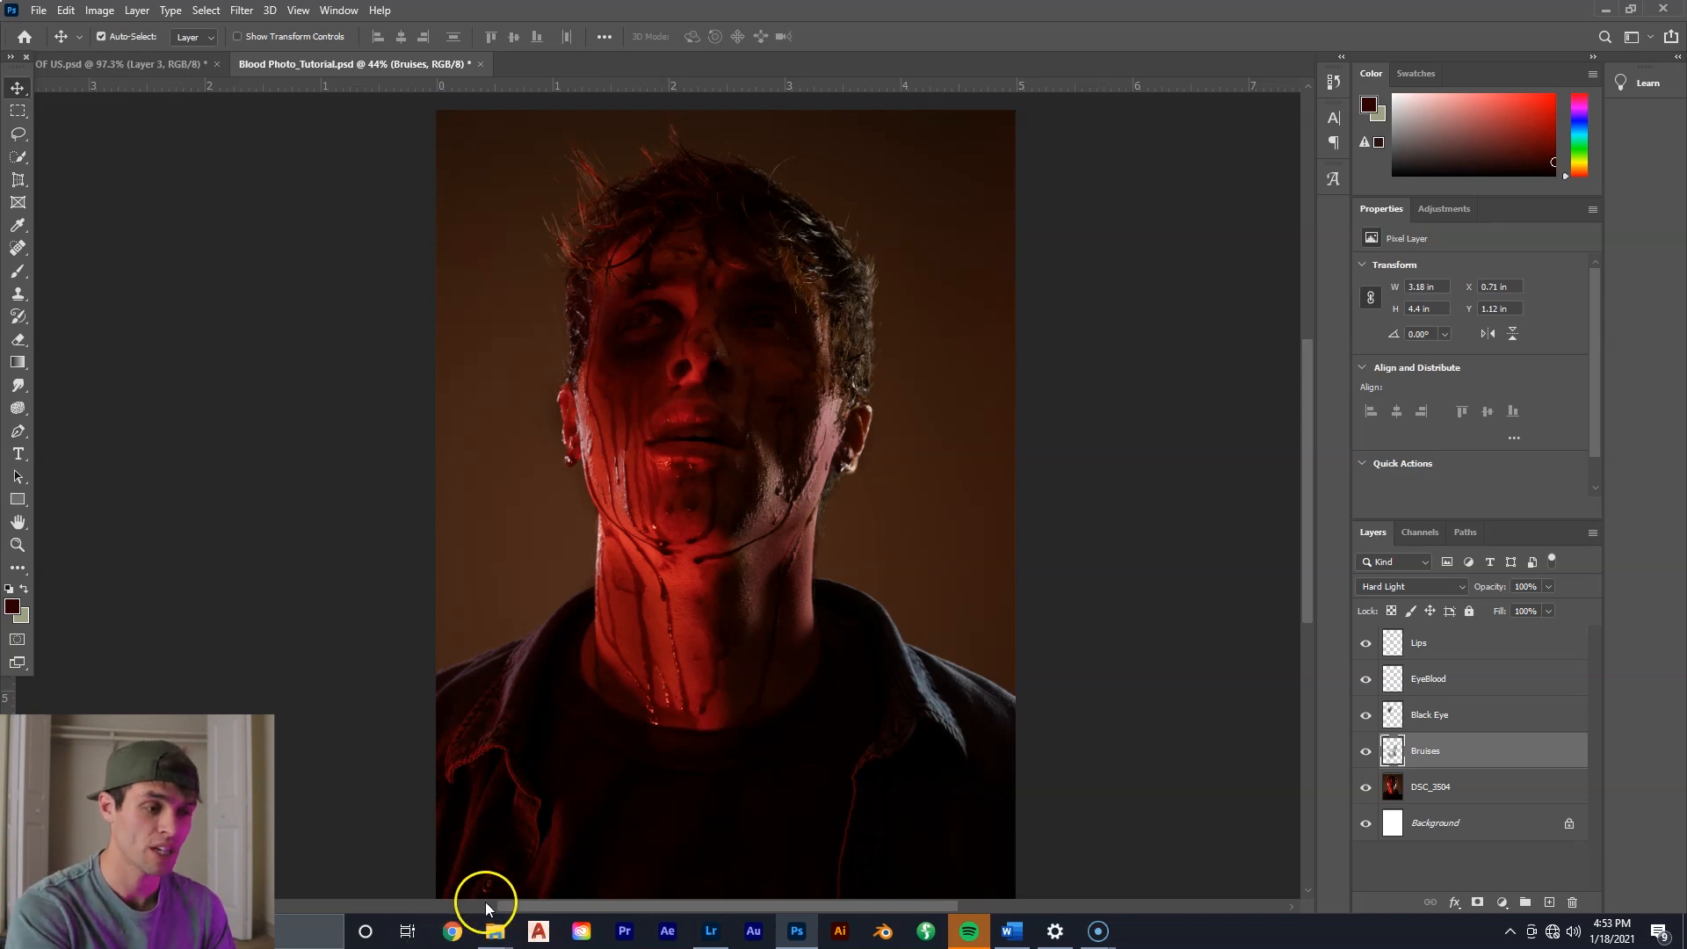
{"action": "mouse_move", "coordinate": [494, 930]}
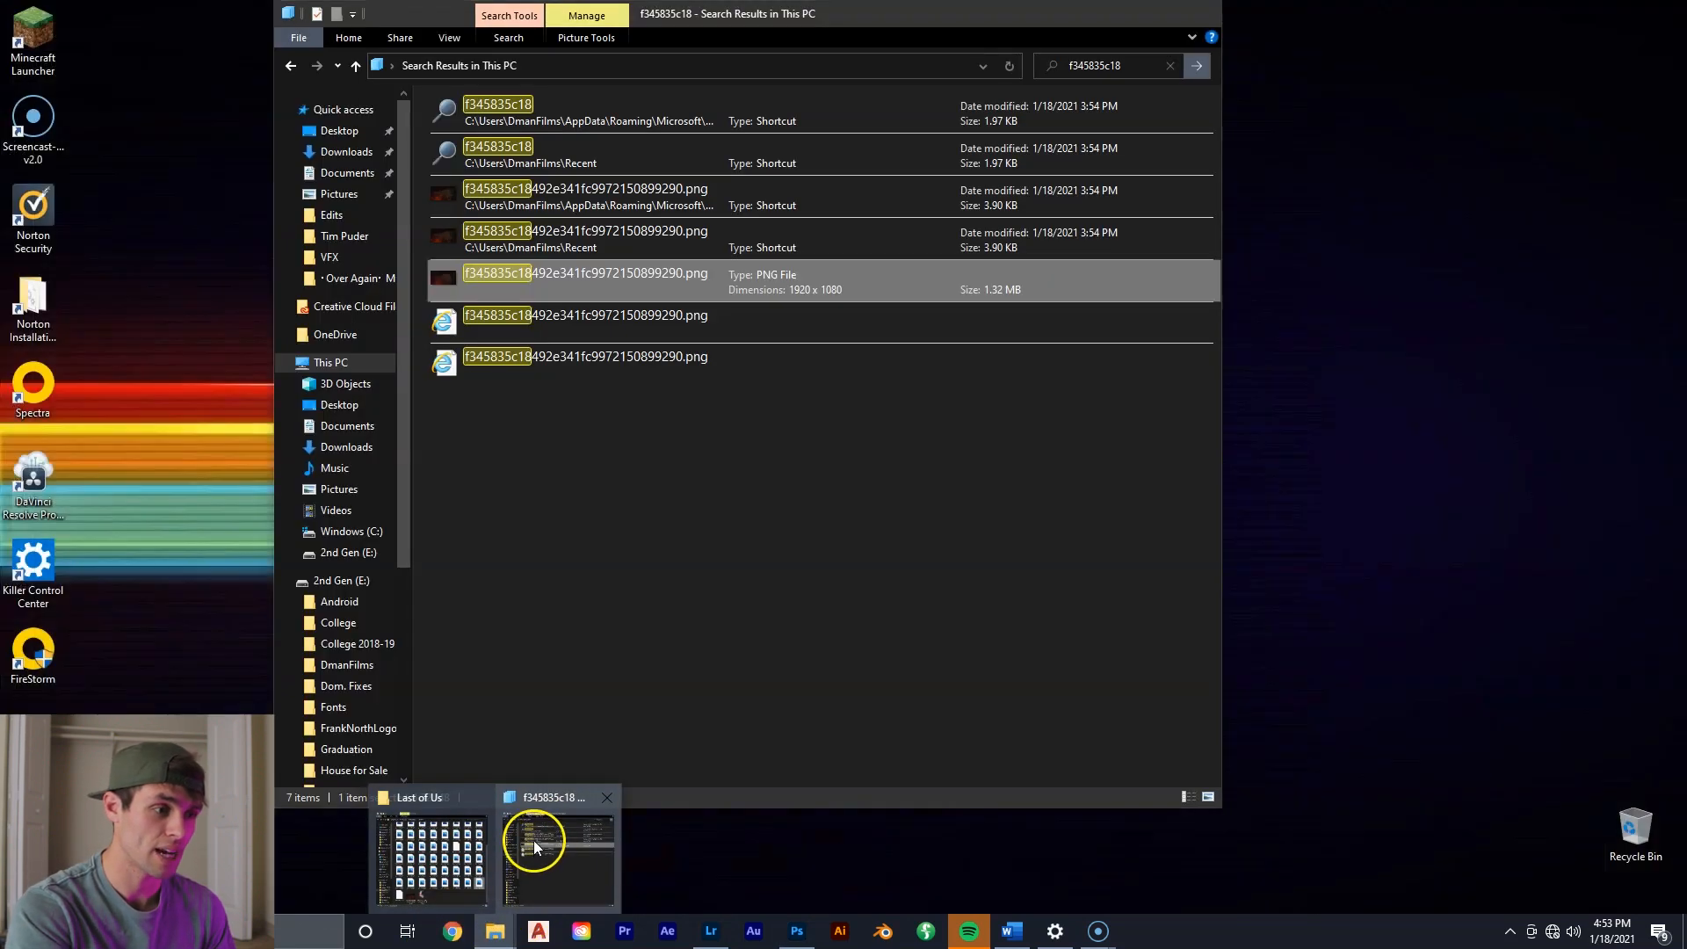
{"action": "left_click", "coordinate": [534, 845]}
{"action": "left_click_drag", "start_coordinate": [643, 325], "coordinate": [624, 826]}
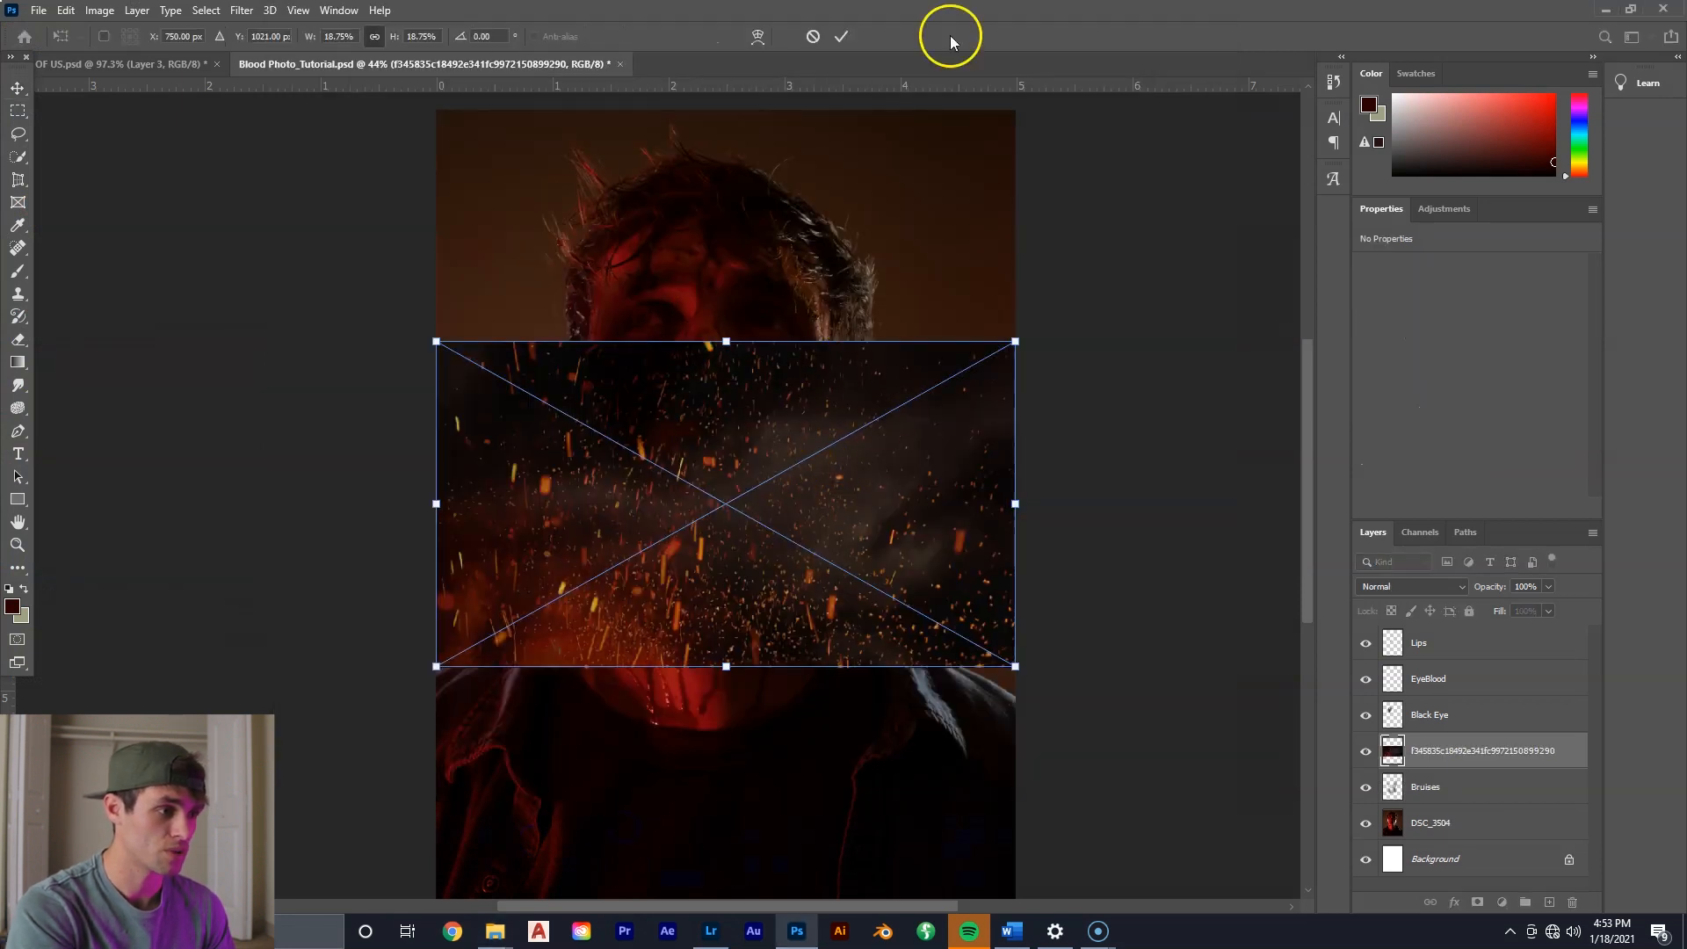
{"action": "left_click", "coordinate": [841, 40]}
Move and enlarge the sparks image to about 10.5 by 9.1 in so it covers the whole portrait.
{"action": "left_click_drag", "start_coordinate": [698, 470], "coordinate": [738, 435]}
{"action": "key", "text": "ctrl+t"}
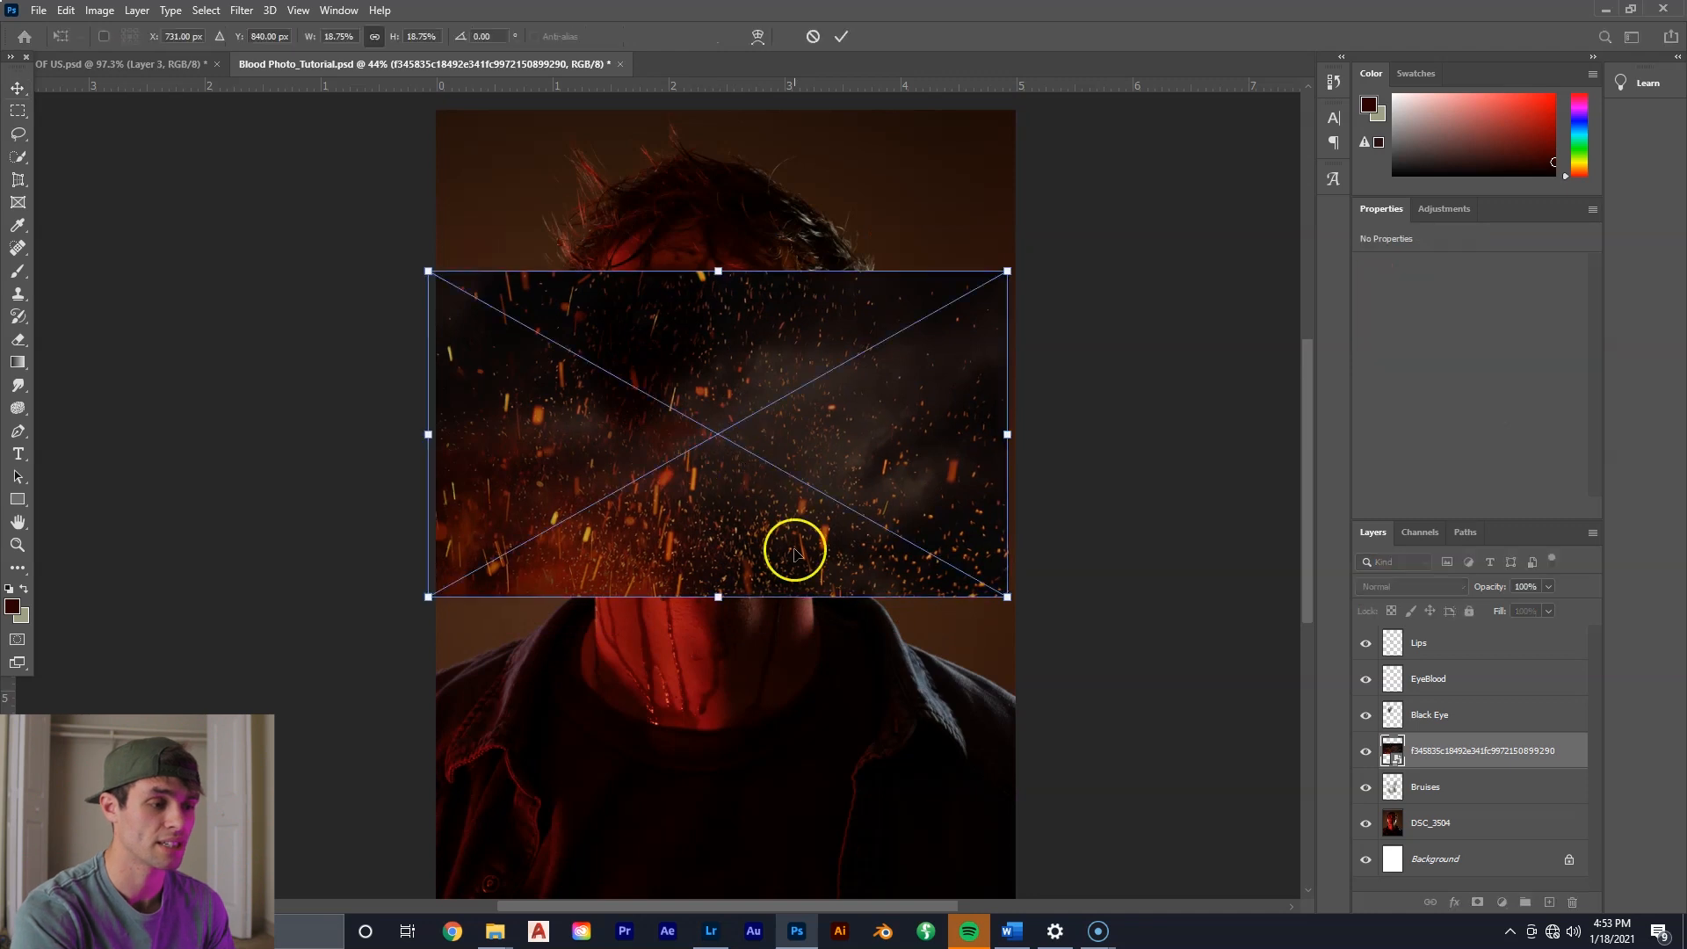
{"action": "mouse_move", "coordinate": [718, 599]}
{"action": "left_mouse_down"}
{"action": "mouse_move", "coordinate": [770, 663]}
{"action": "mouse_move", "coordinate": [663, 550]}
{"action": "mouse_move", "coordinate": [715, 331]}
{"action": "mouse_move", "coordinate": [757, 313]}
{"action": "mouse_move", "coordinate": [750, 526]}
{"action": "mouse_move", "coordinate": [722, 570]}
{"action": "left_mouse_up"}
{"action": "mouse_move", "coordinate": [803, 445]}
{"action": "left_mouse_down"}
{"action": "mouse_move", "coordinate": [756, 537]}
{"action": "mouse_move", "coordinate": [795, 456]}
{"action": "left_mouse_up"}
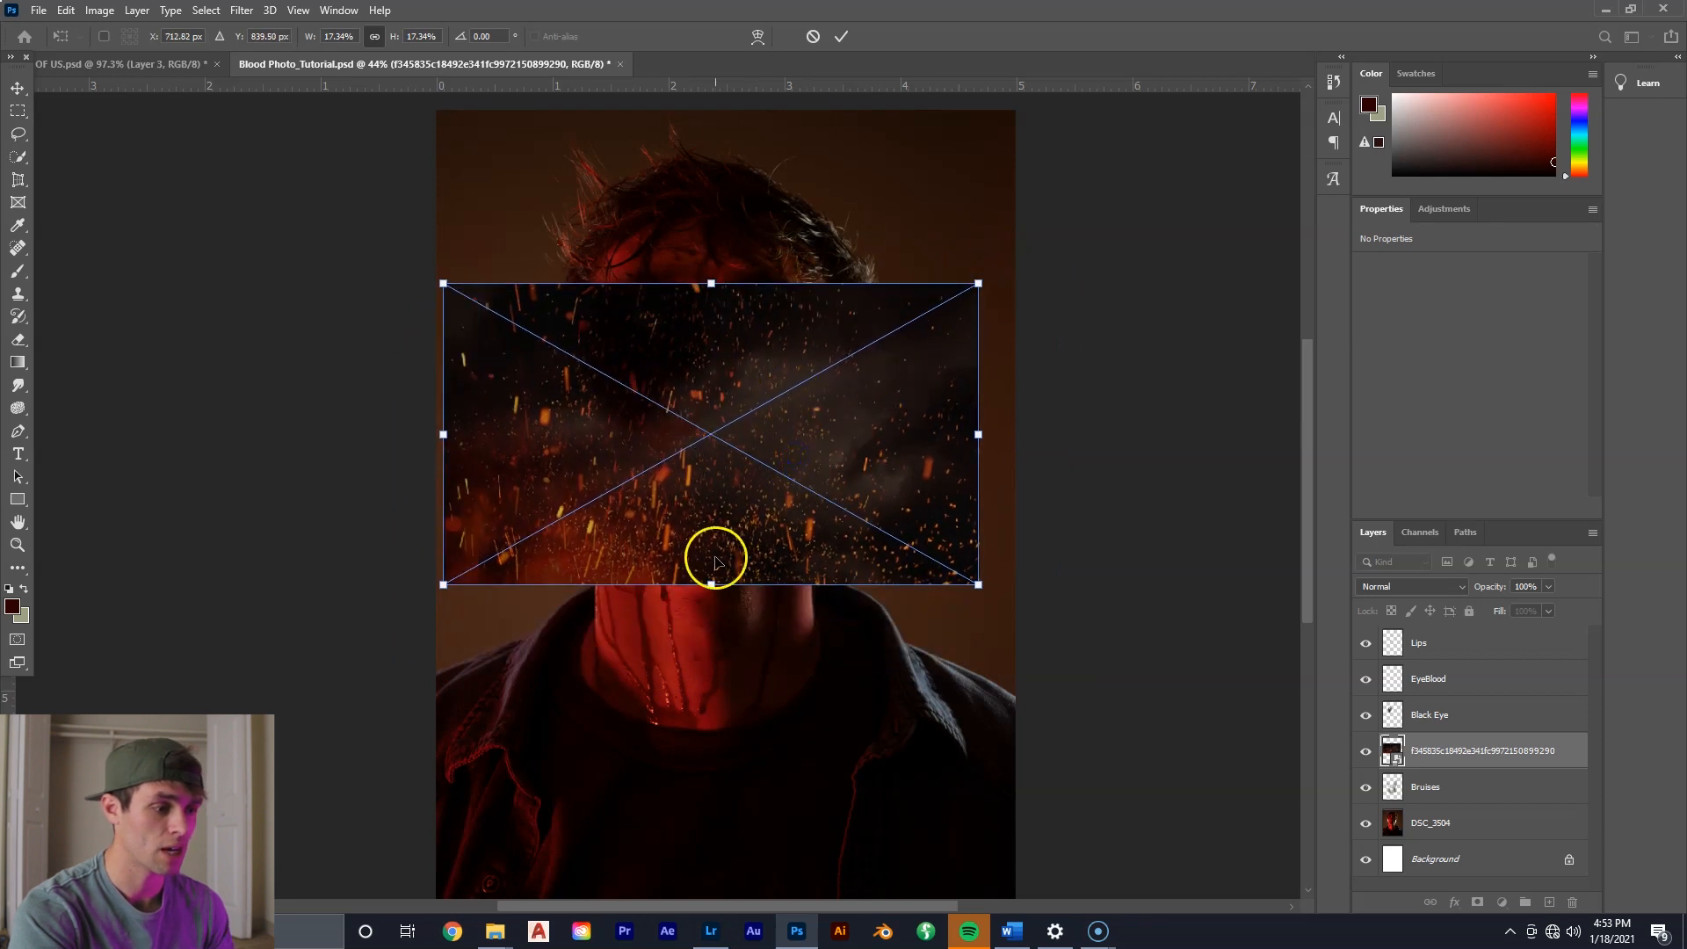
{"action": "left_click_drag", "start_coordinate": [712, 584], "coordinate": [647, 662]}
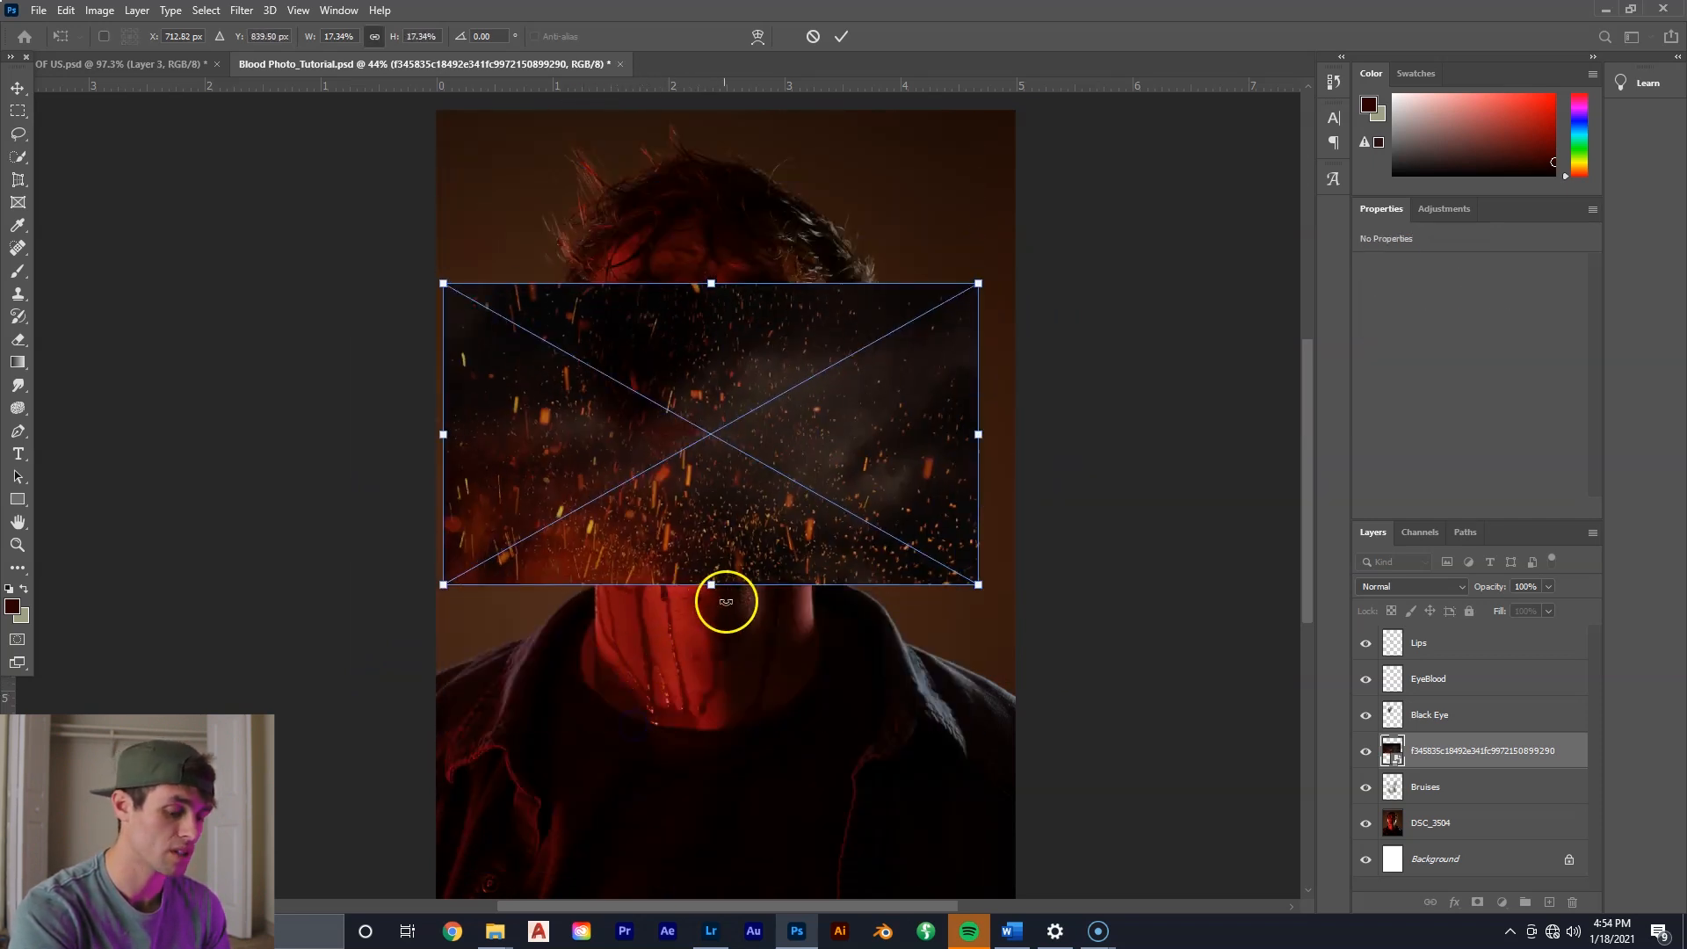
{"action": "left_click_drag", "start_coordinate": [715, 590], "coordinate": [674, 679]}
{"action": "left_click_drag", "start_coordinate": [663, 619], "coordinate": [657, 795]}
{"action": "left_click_drag", "start_coordinate": [707, 655], "coordinate": [676, 706]}
{"action": "left_click_drag", "start_coordinate": [673, 838], "coordinate": [806, 522]}
{"action": "left_click", "coordinate": [841, 36]}
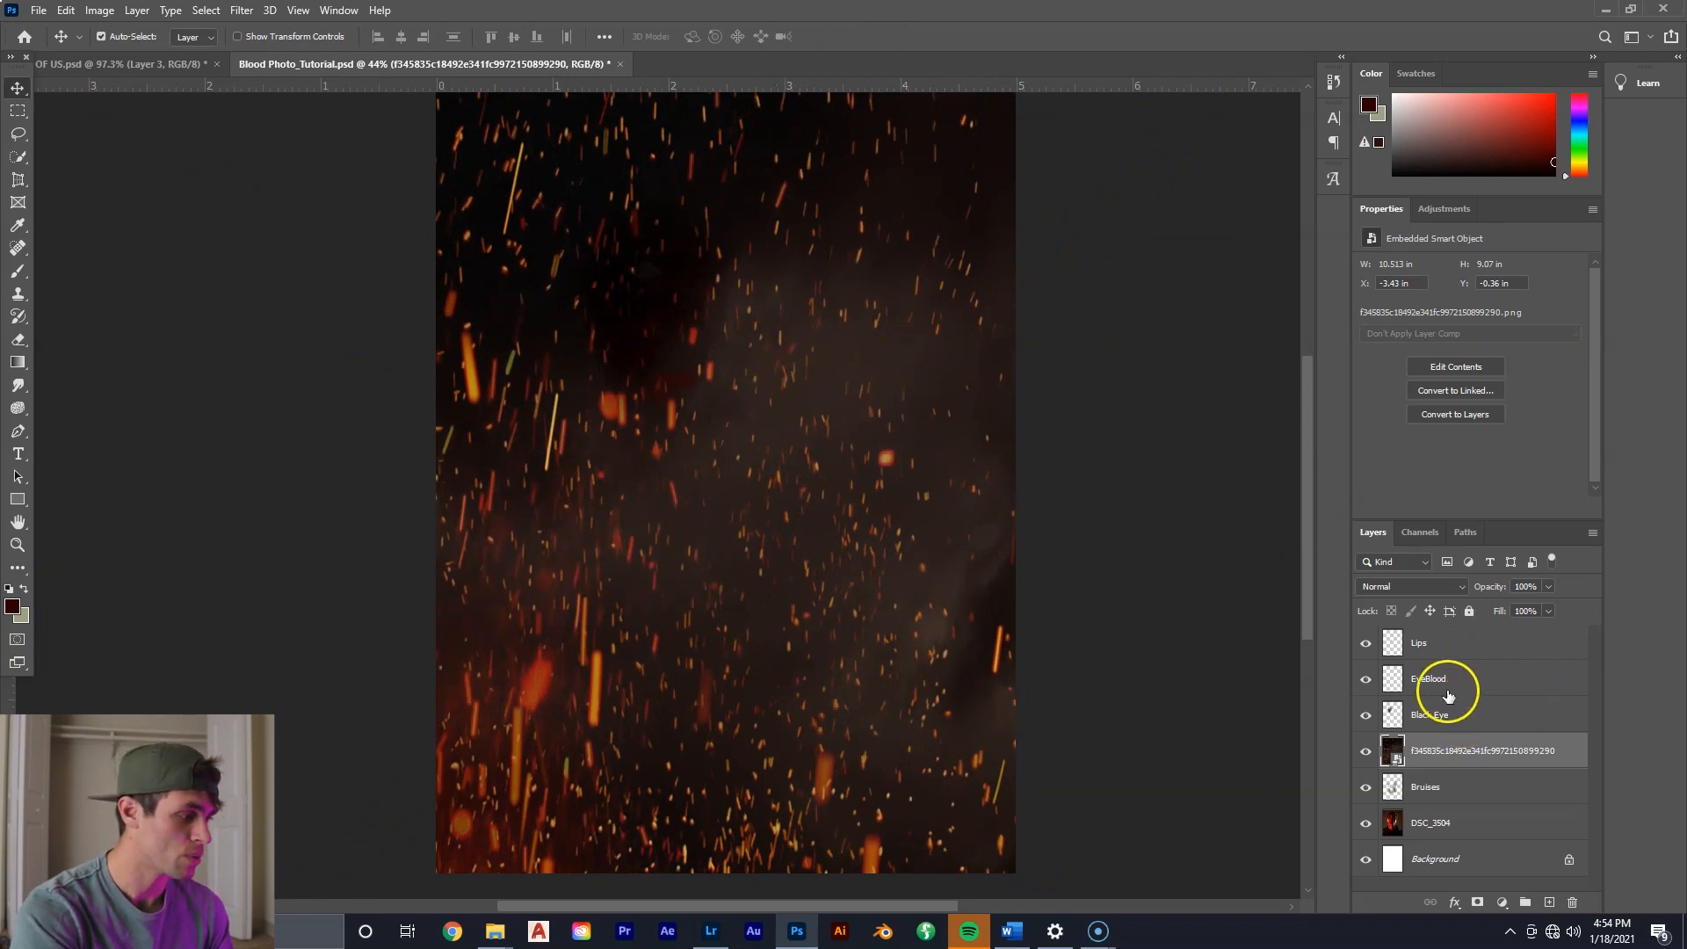
Move the sparks image layer above the Lips layer and rename it Sparks.
{"action": "left_click_drag", "start_coordinate": [1414, 750], "coordinate": [1454, 642]}
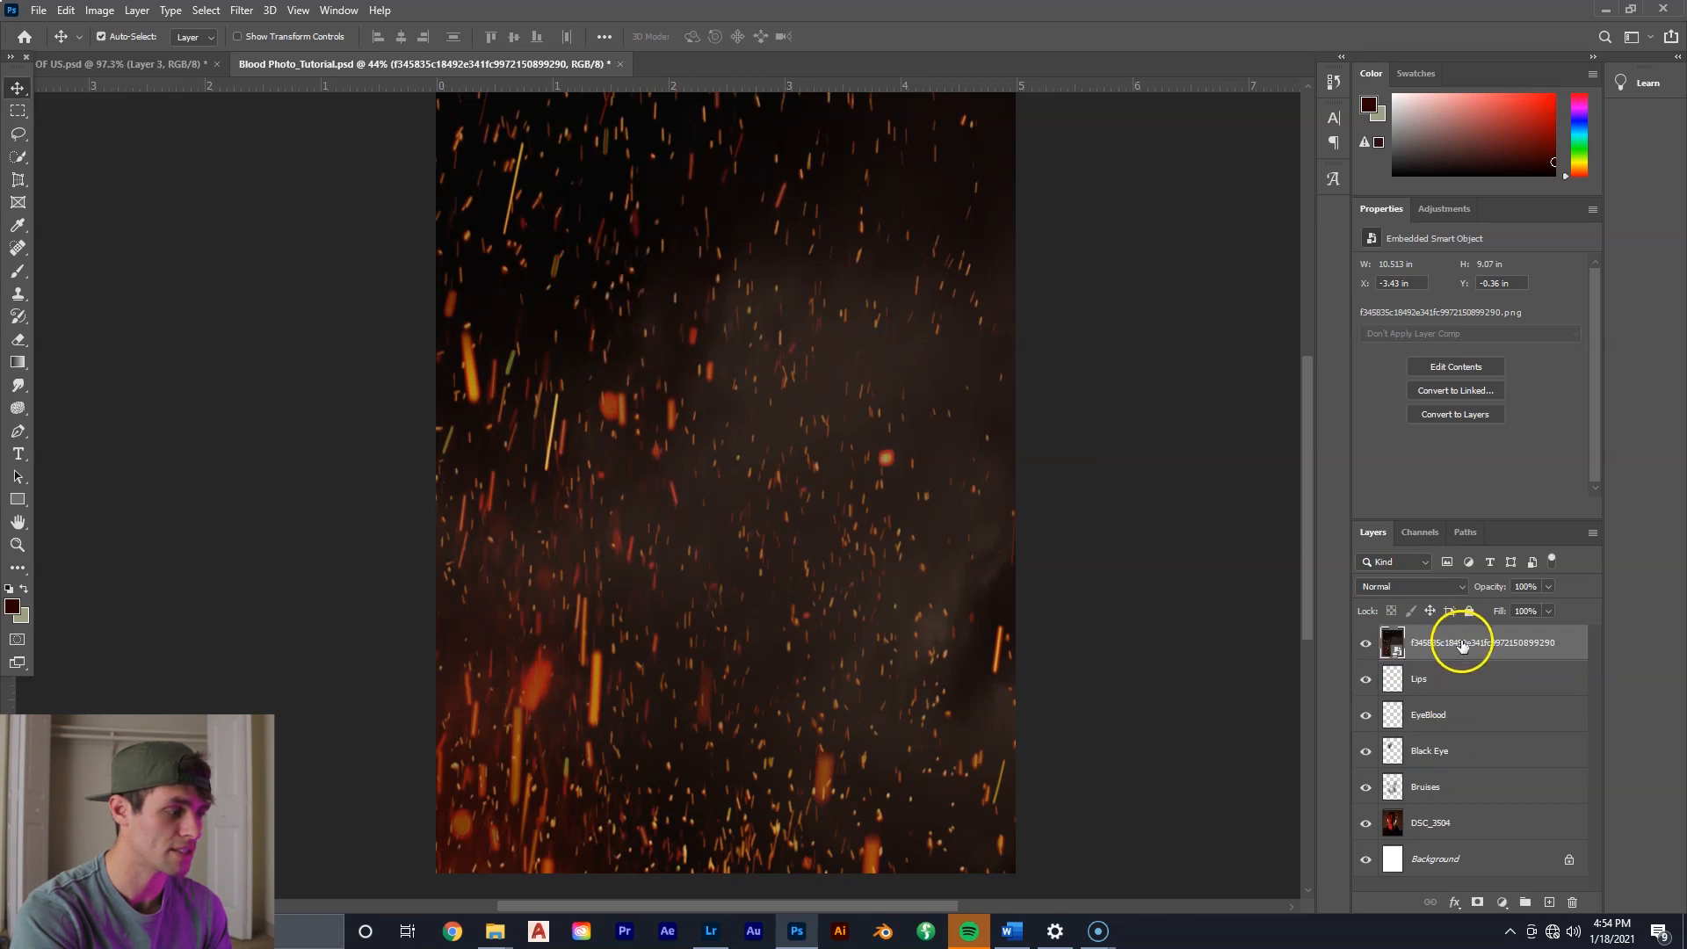
{"action": "double_click", "coordinate": [1482, 645]}
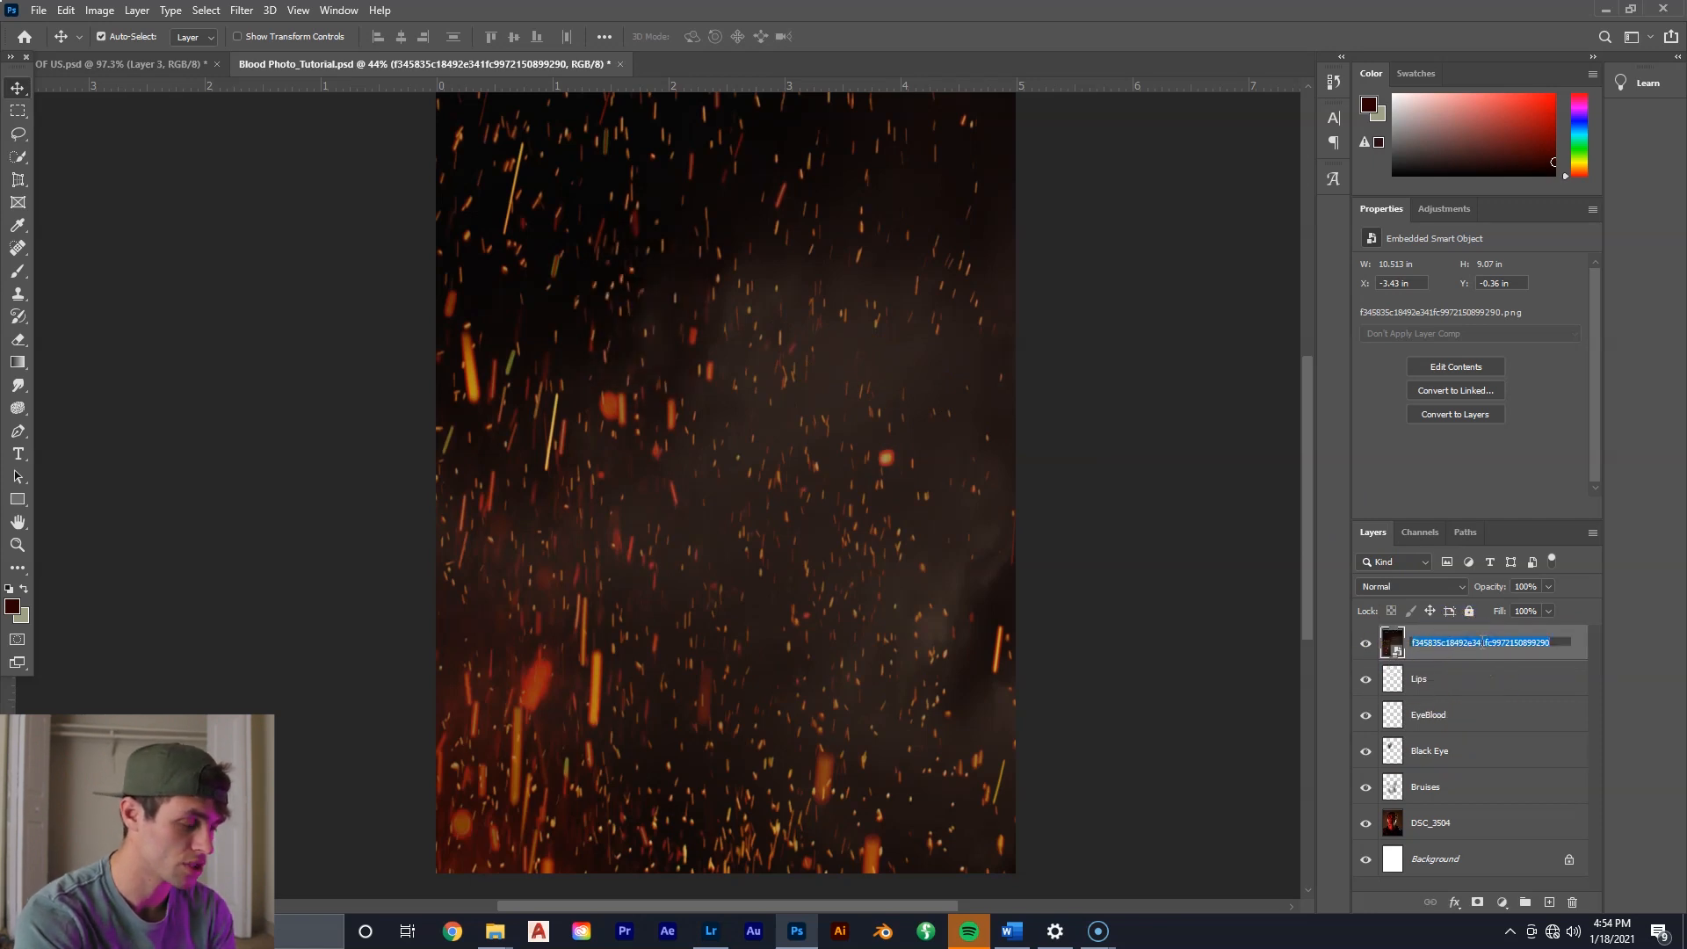
{"action": "type", "text": "Sparks"}
{"action": "left_click", "coordinate": [1494, 650]}
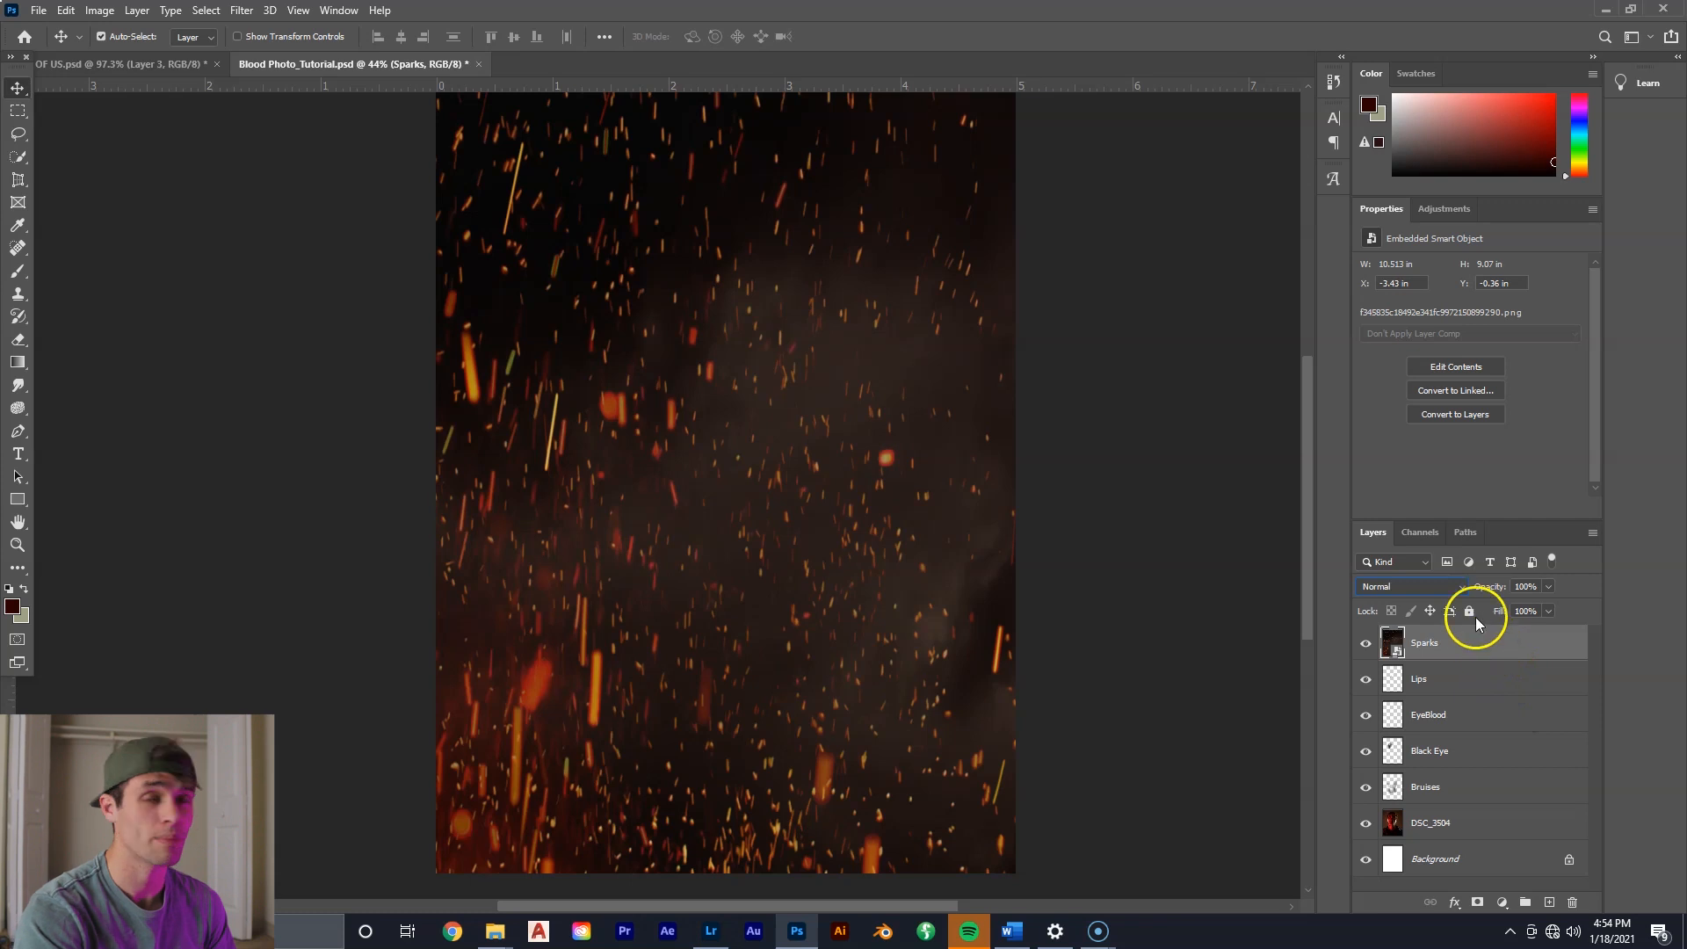
Compare blending modes for the Sparks layer and set it to Exclusion.
{"action": "left_click", "coordinate": [1459, 588]}
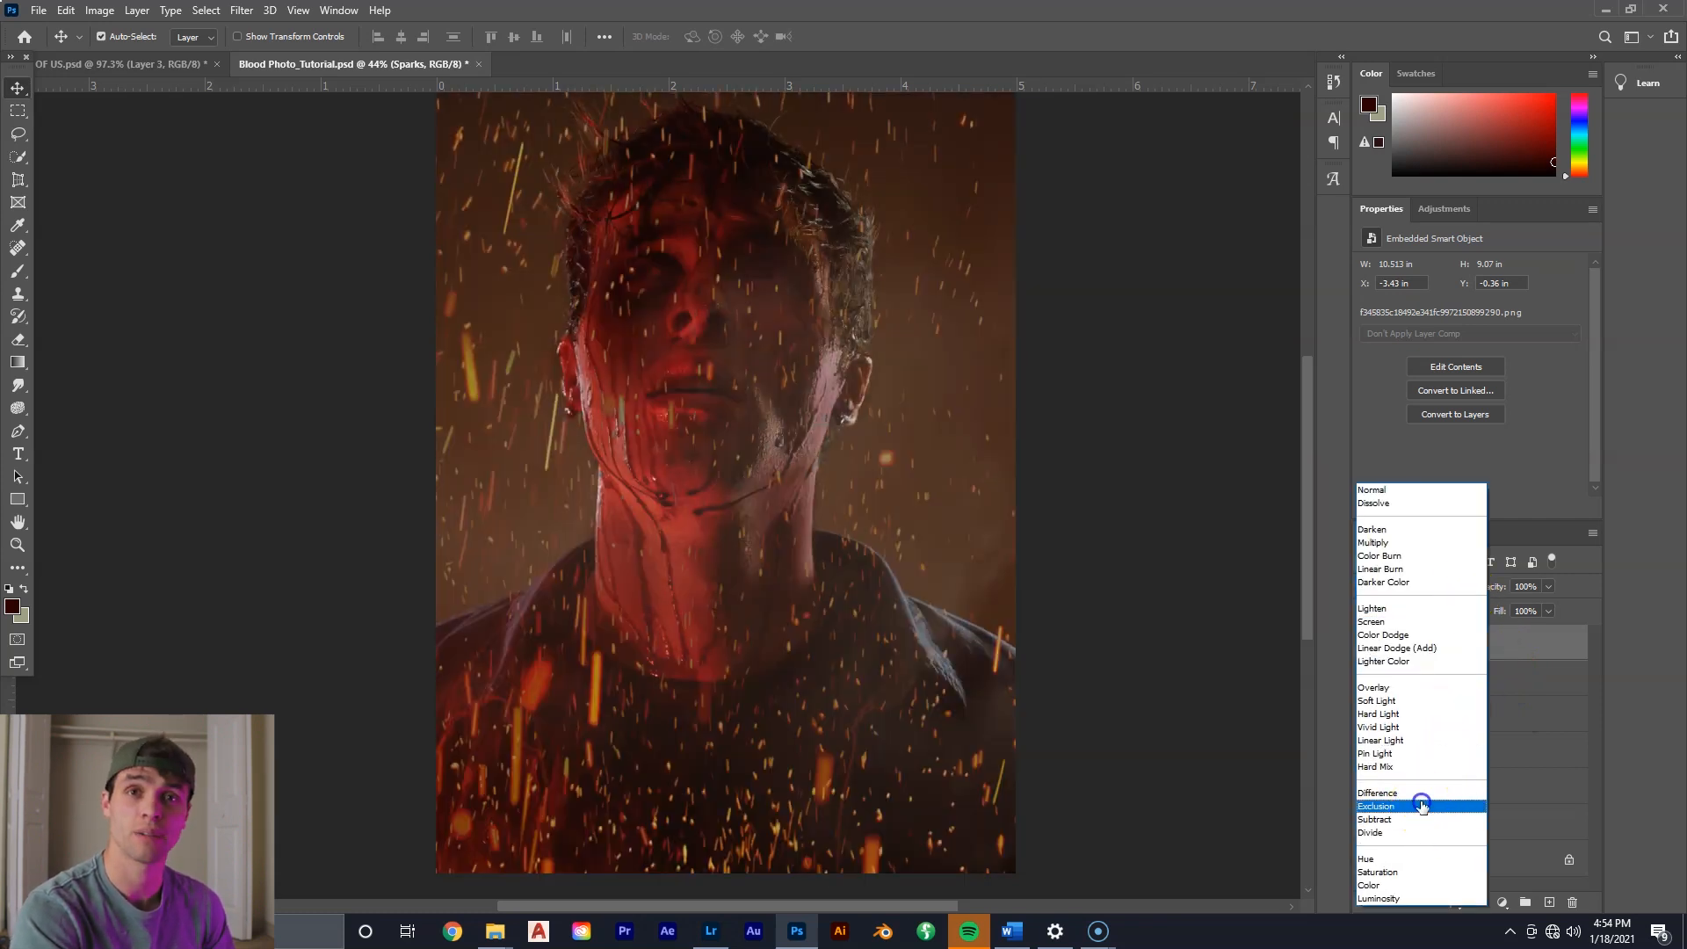
{"action": "left_click", "coordinate": [1425, 807]}
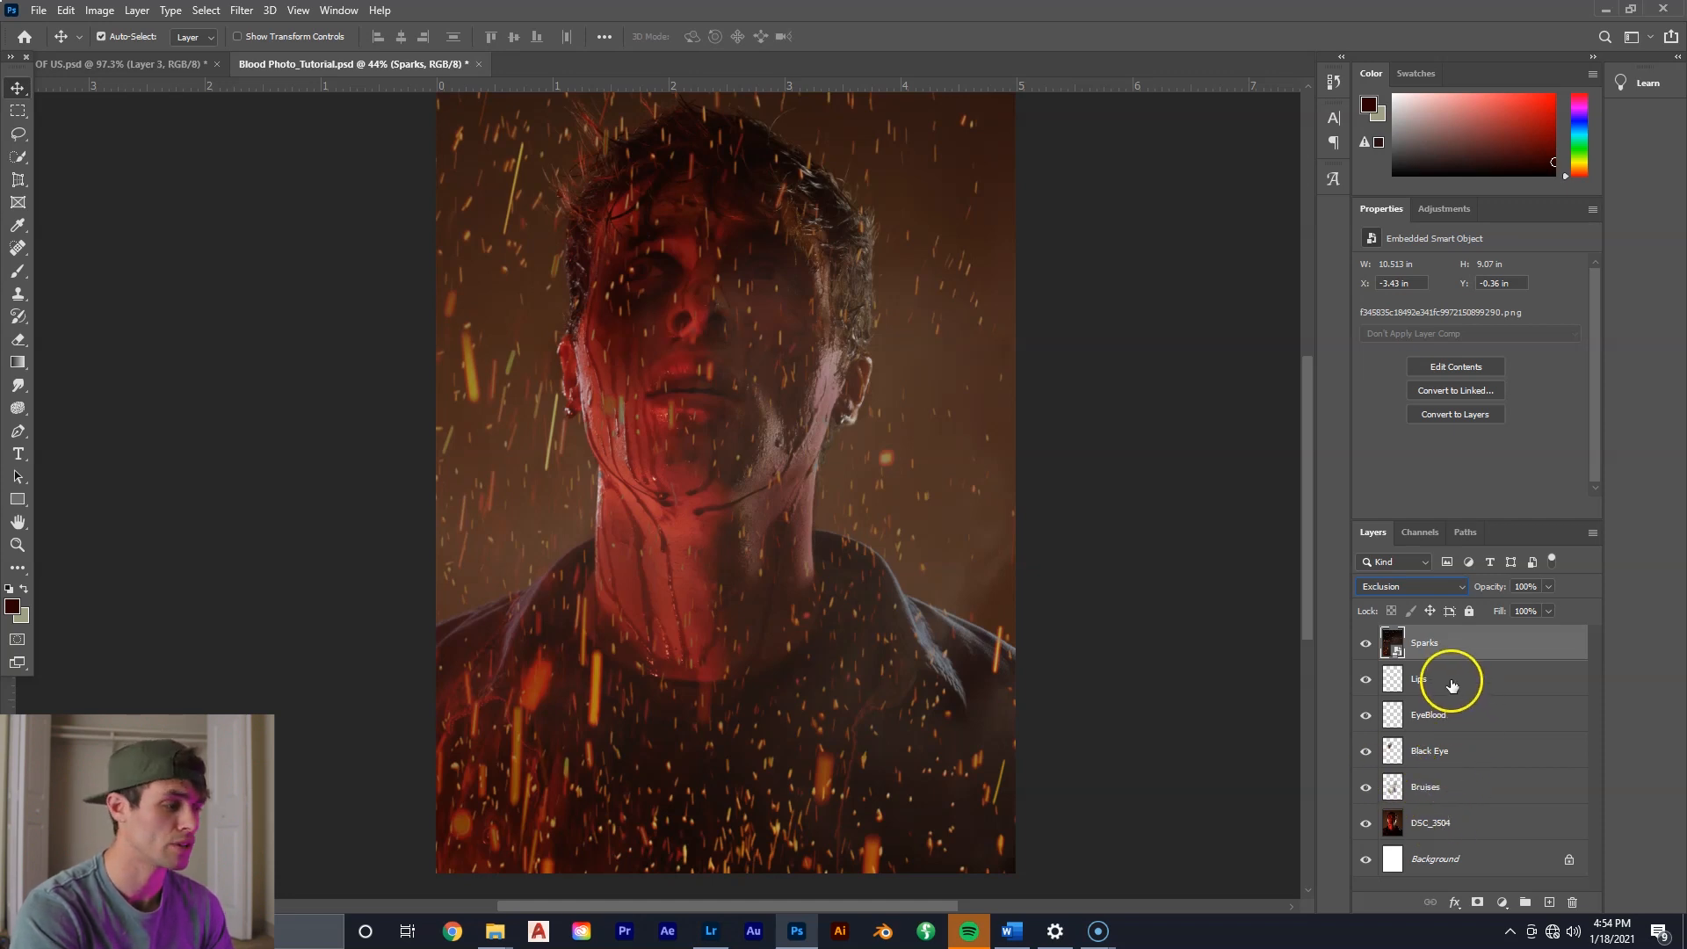
{"action": "left_click", "coordinate": [1459, 587]}
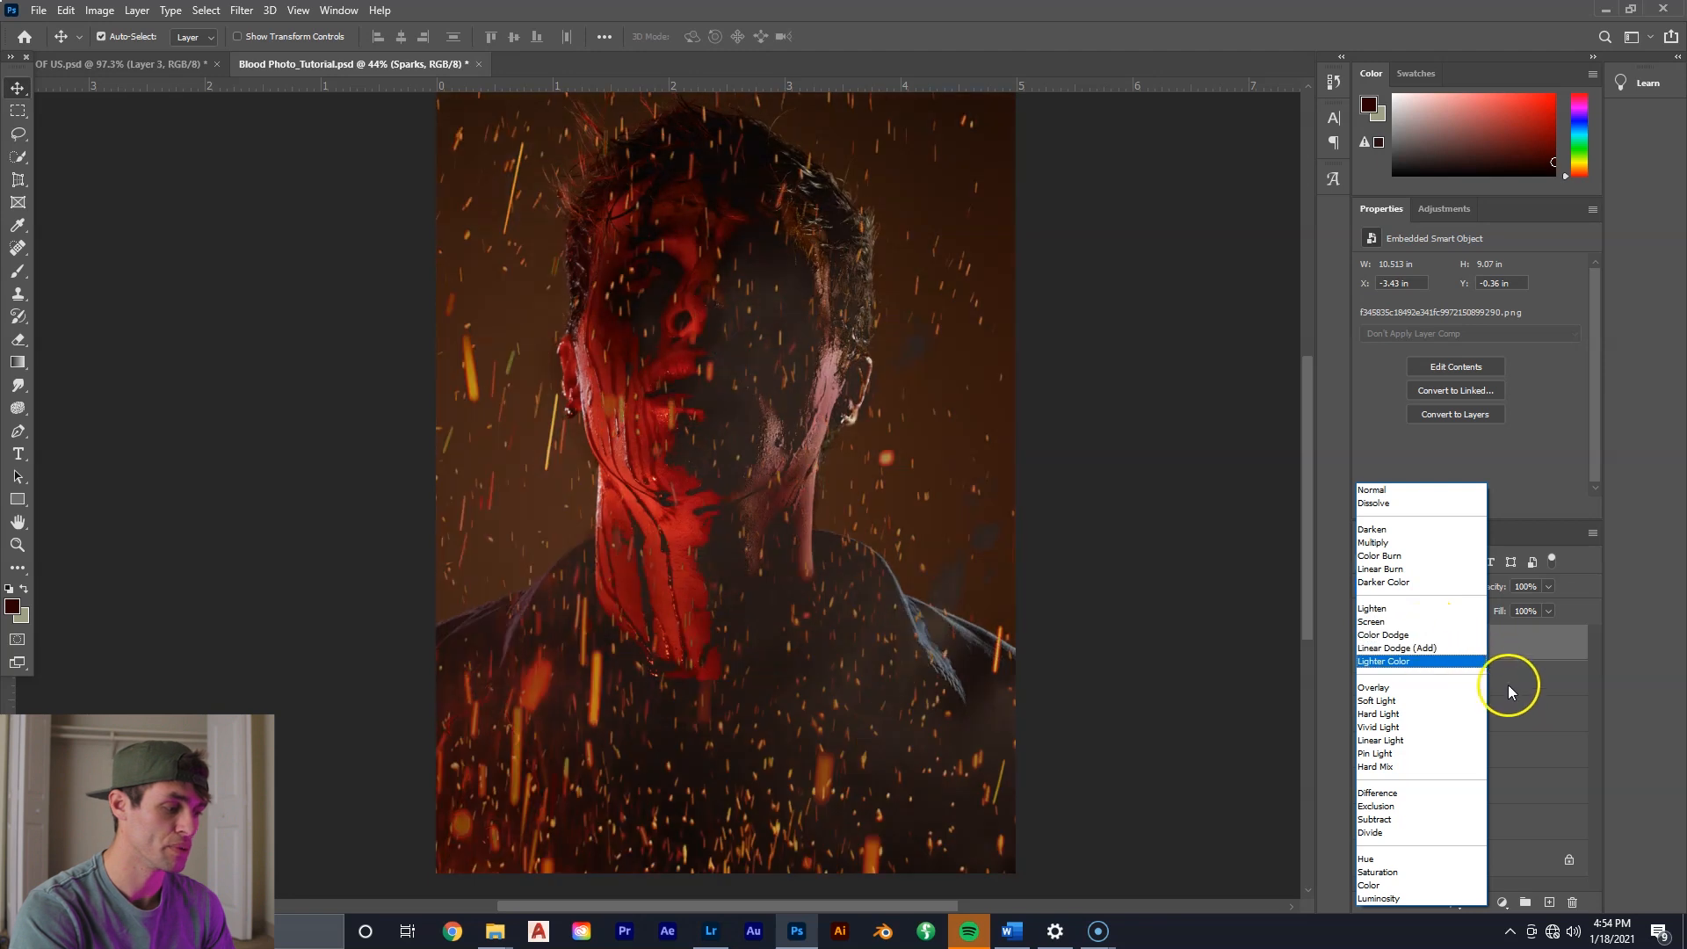
{"action": "left_click", "coordinate": [1423, 808]}
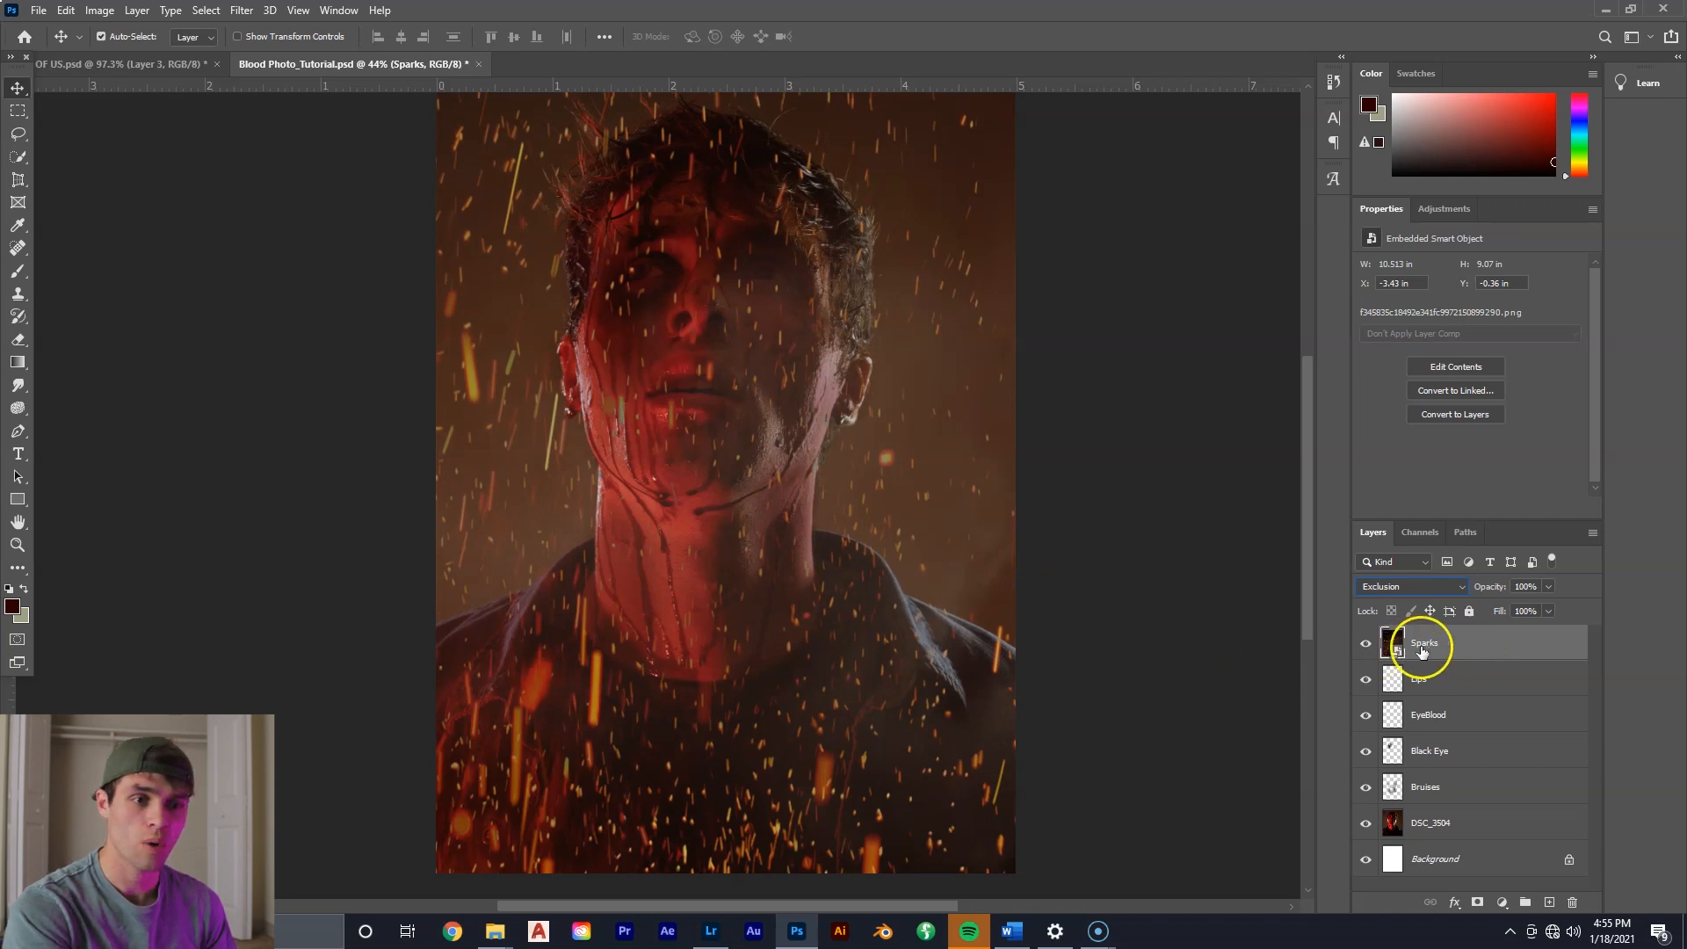
Rasterize the Sparks smart object so it can be edited with the Eraser tool.
{"action": "left_click", "coordinate": [20, 342]}
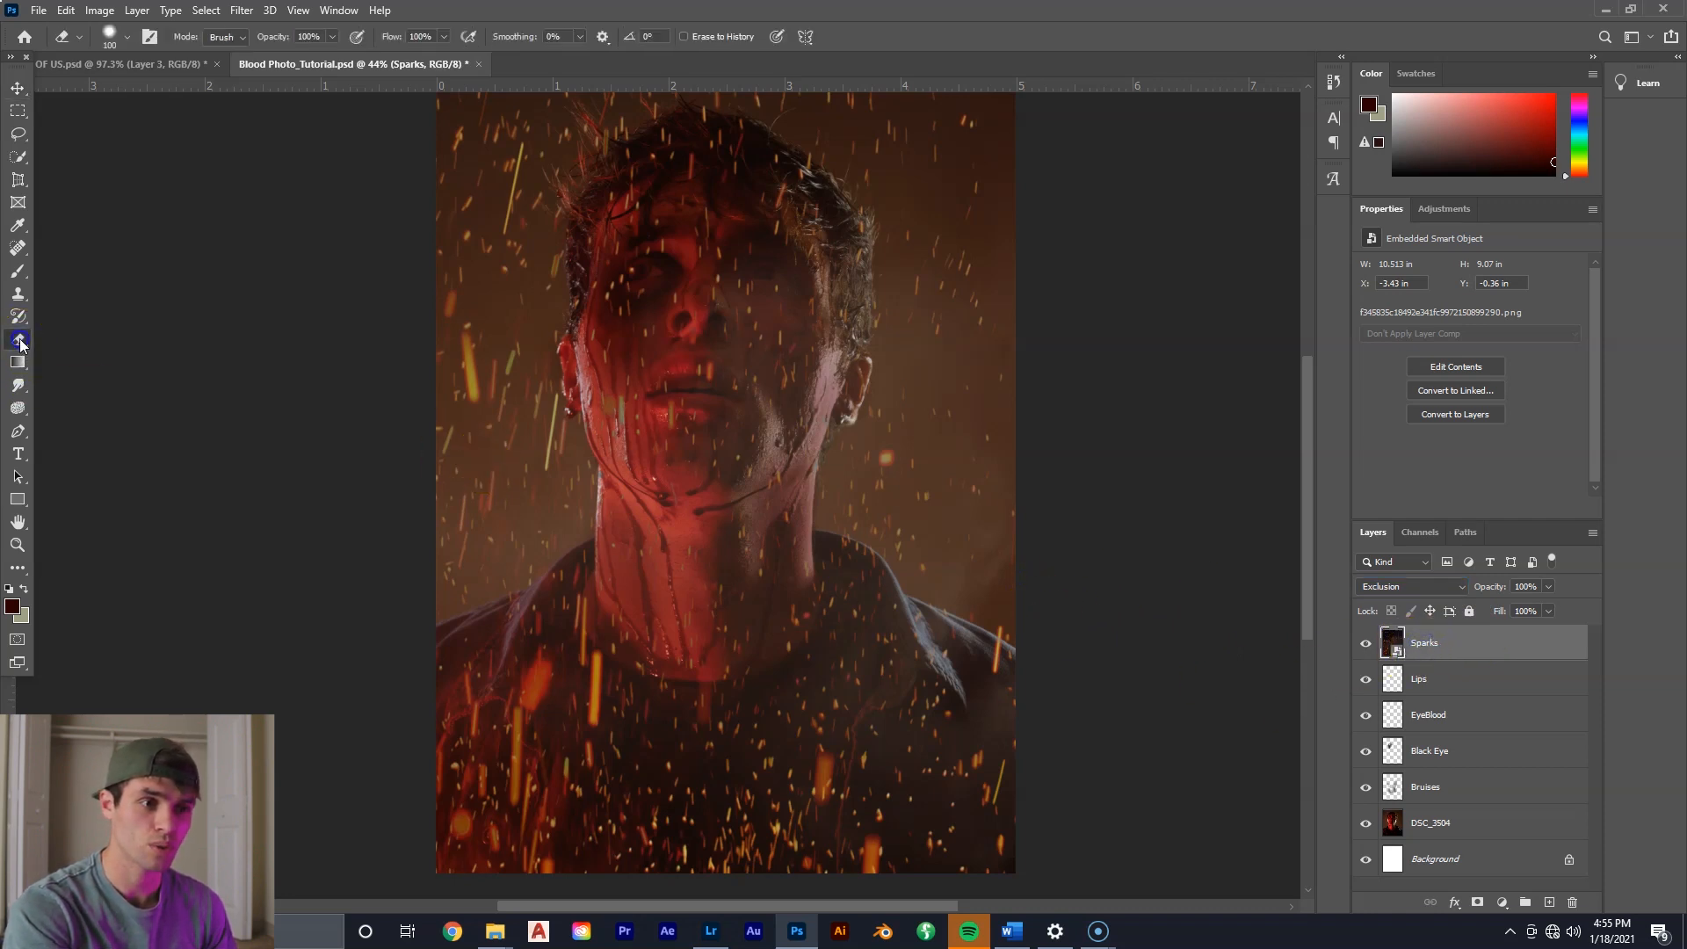
{"action": "left_click", "coordinate": [641, 255]}
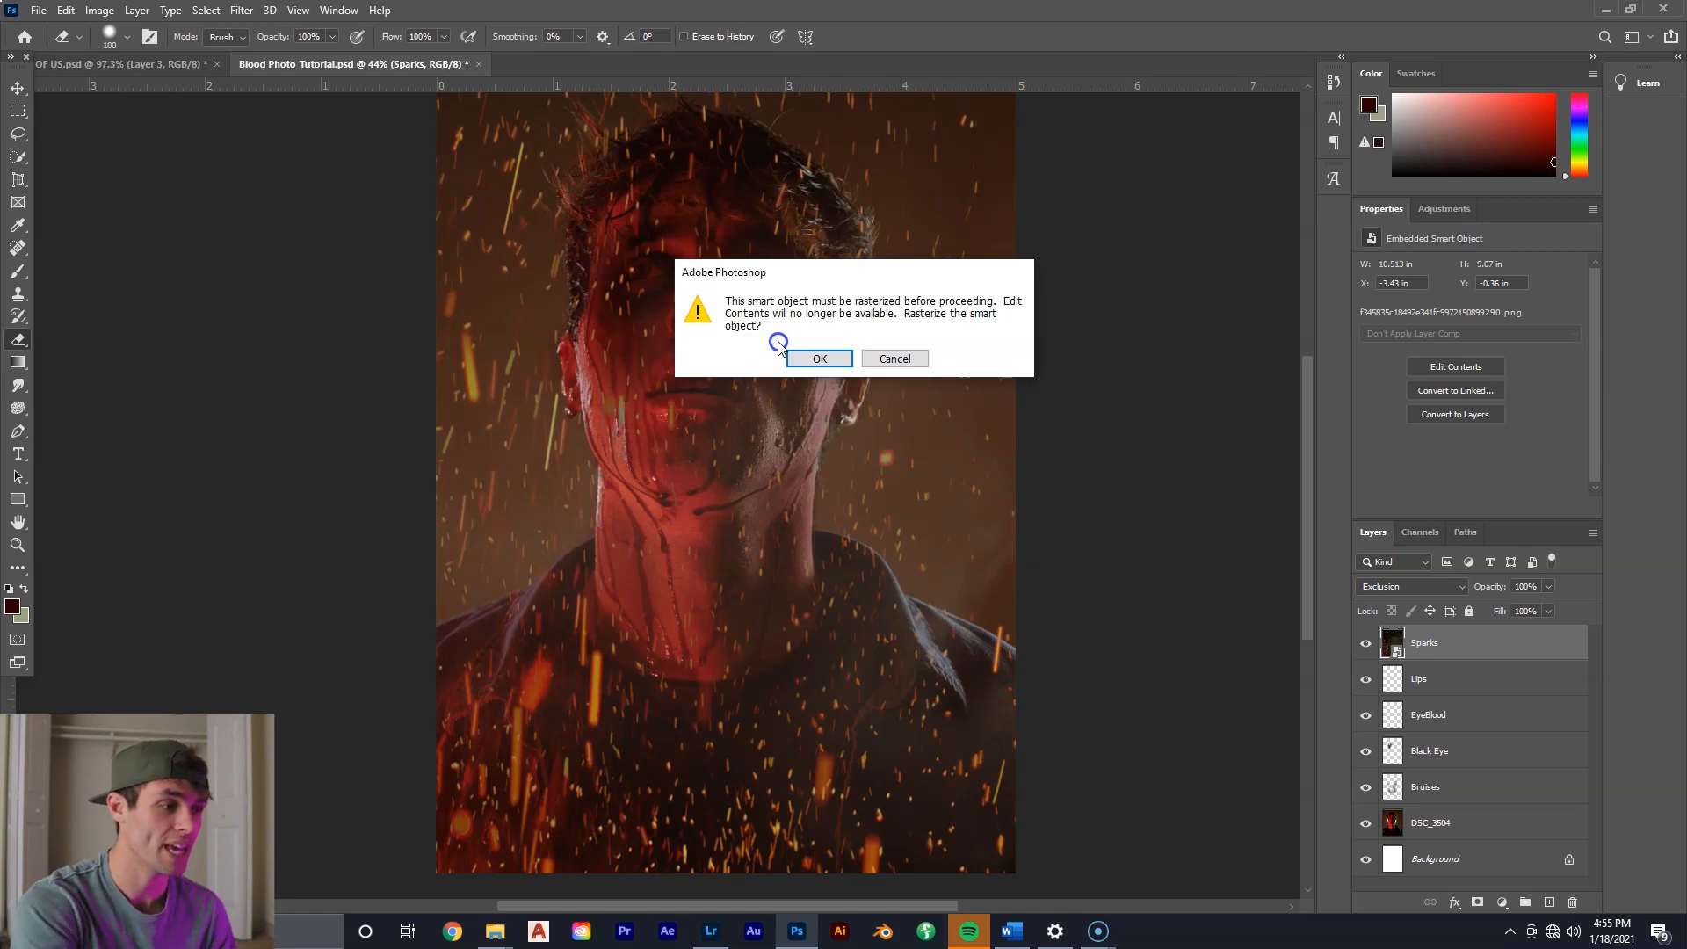
{"action": "left_click", "coordinate": [816, 357]}
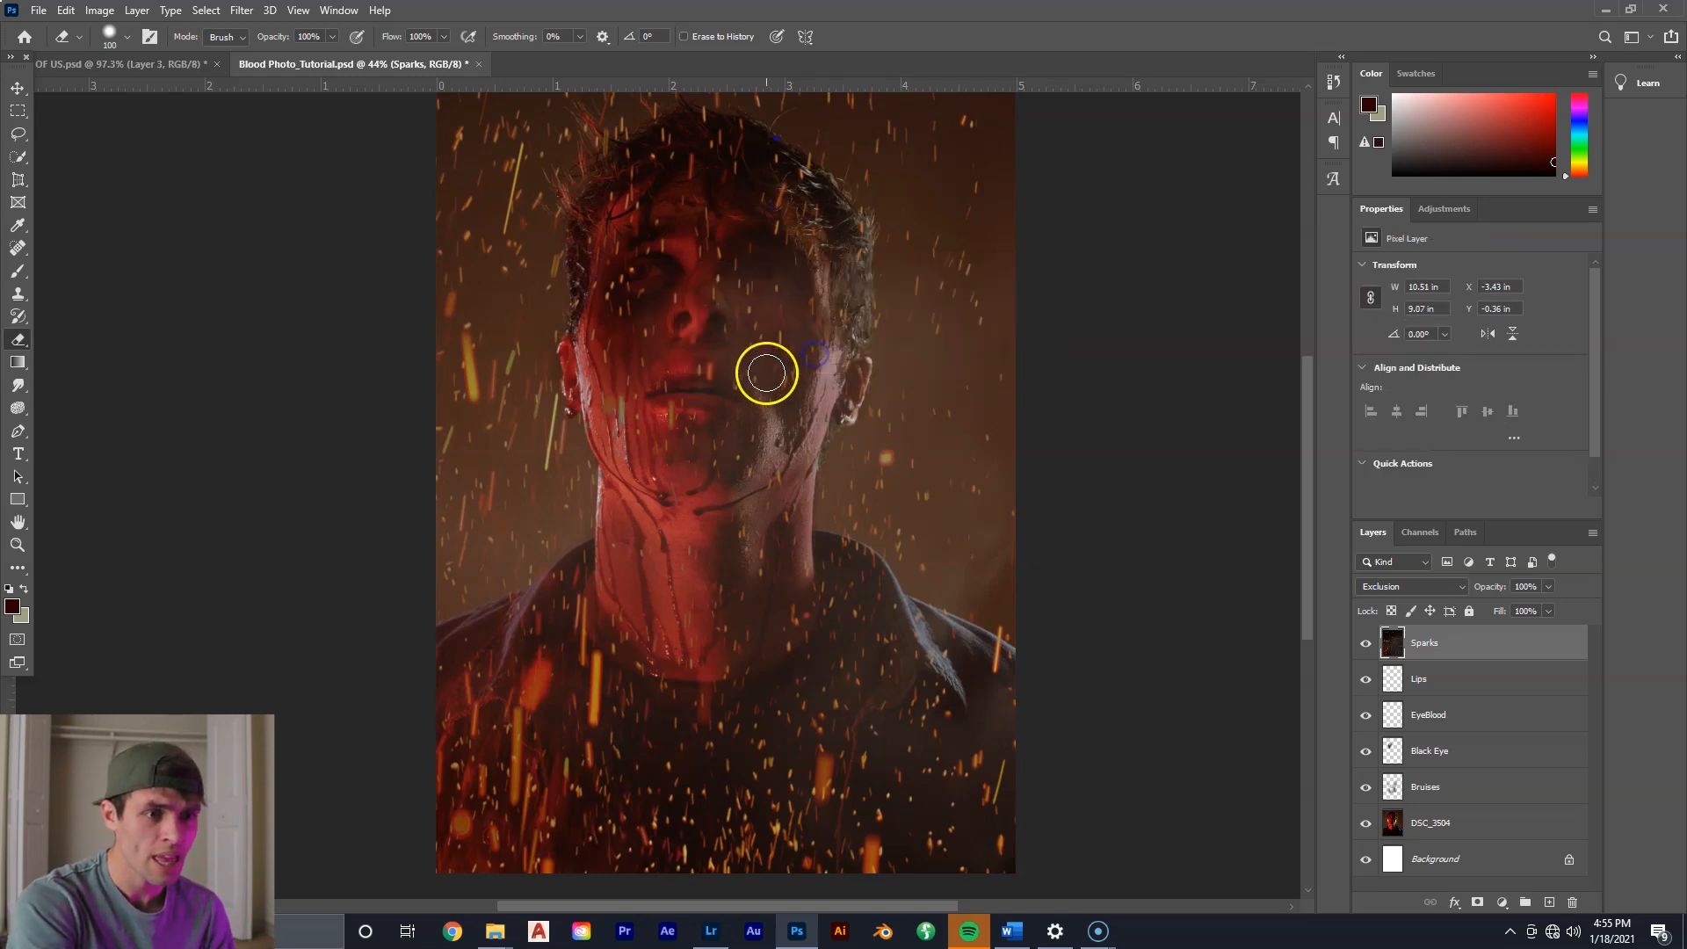
Erase the sparks over the man's face, neck and clothing with a 495 px eraser at 0% hardness.
{"action": "left_click", "coordinate": [124, 40]}
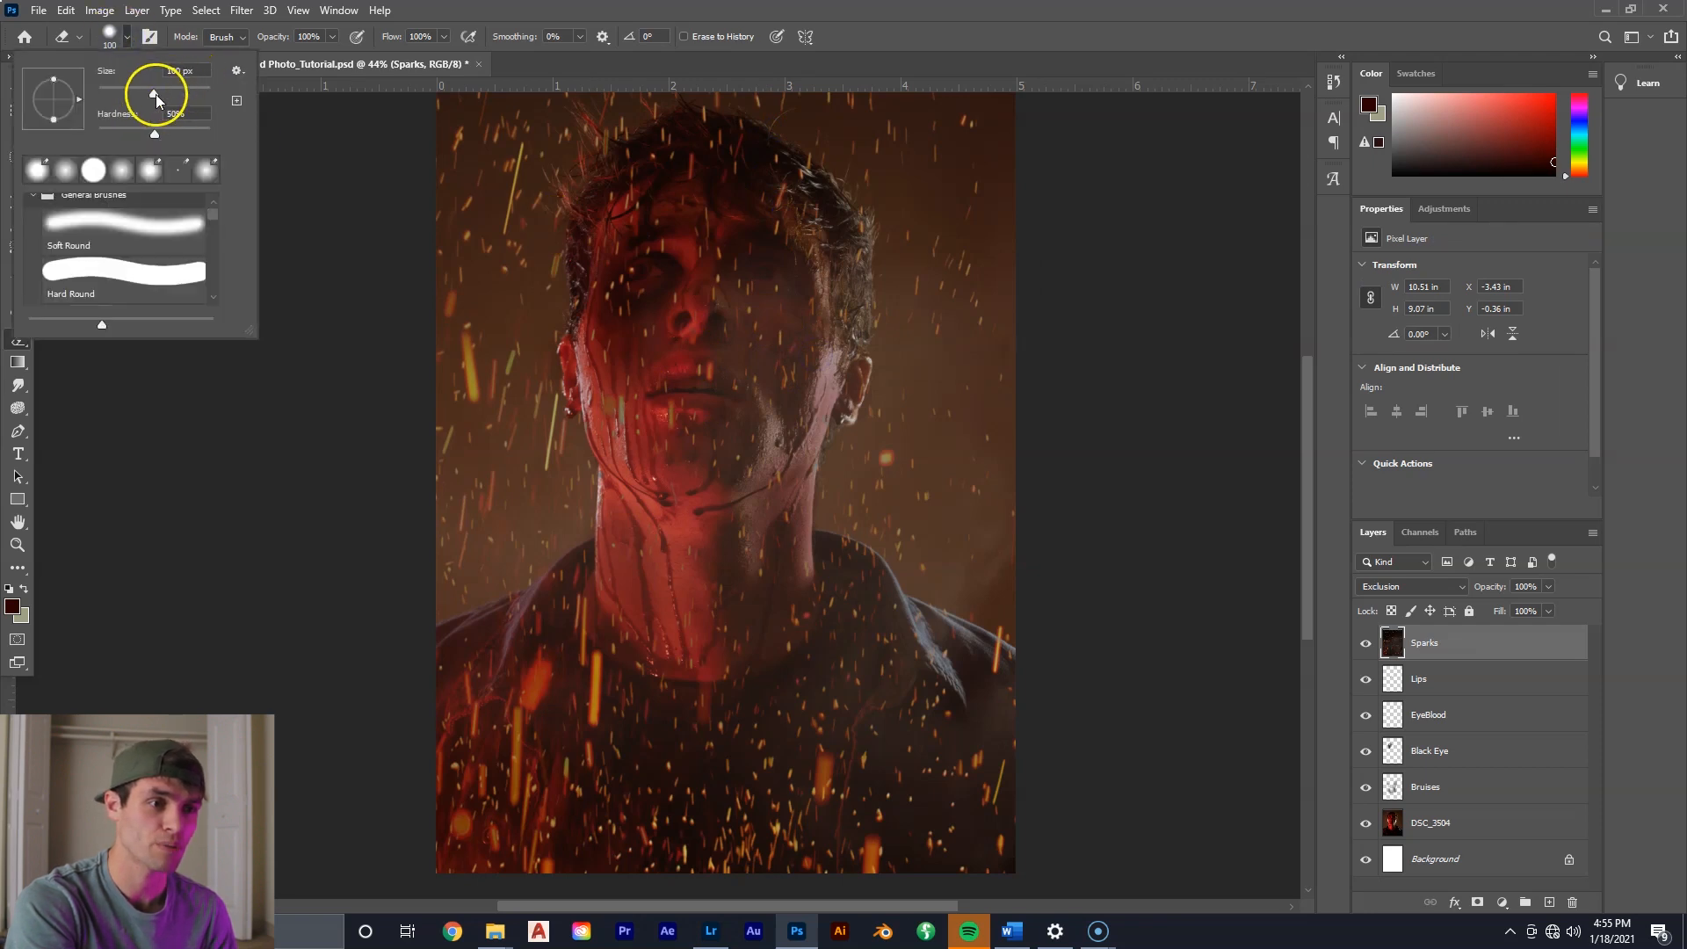
{"action": "left_click_drag", "start_coordinate": [170, 93], "coordinate": [179, 97]}
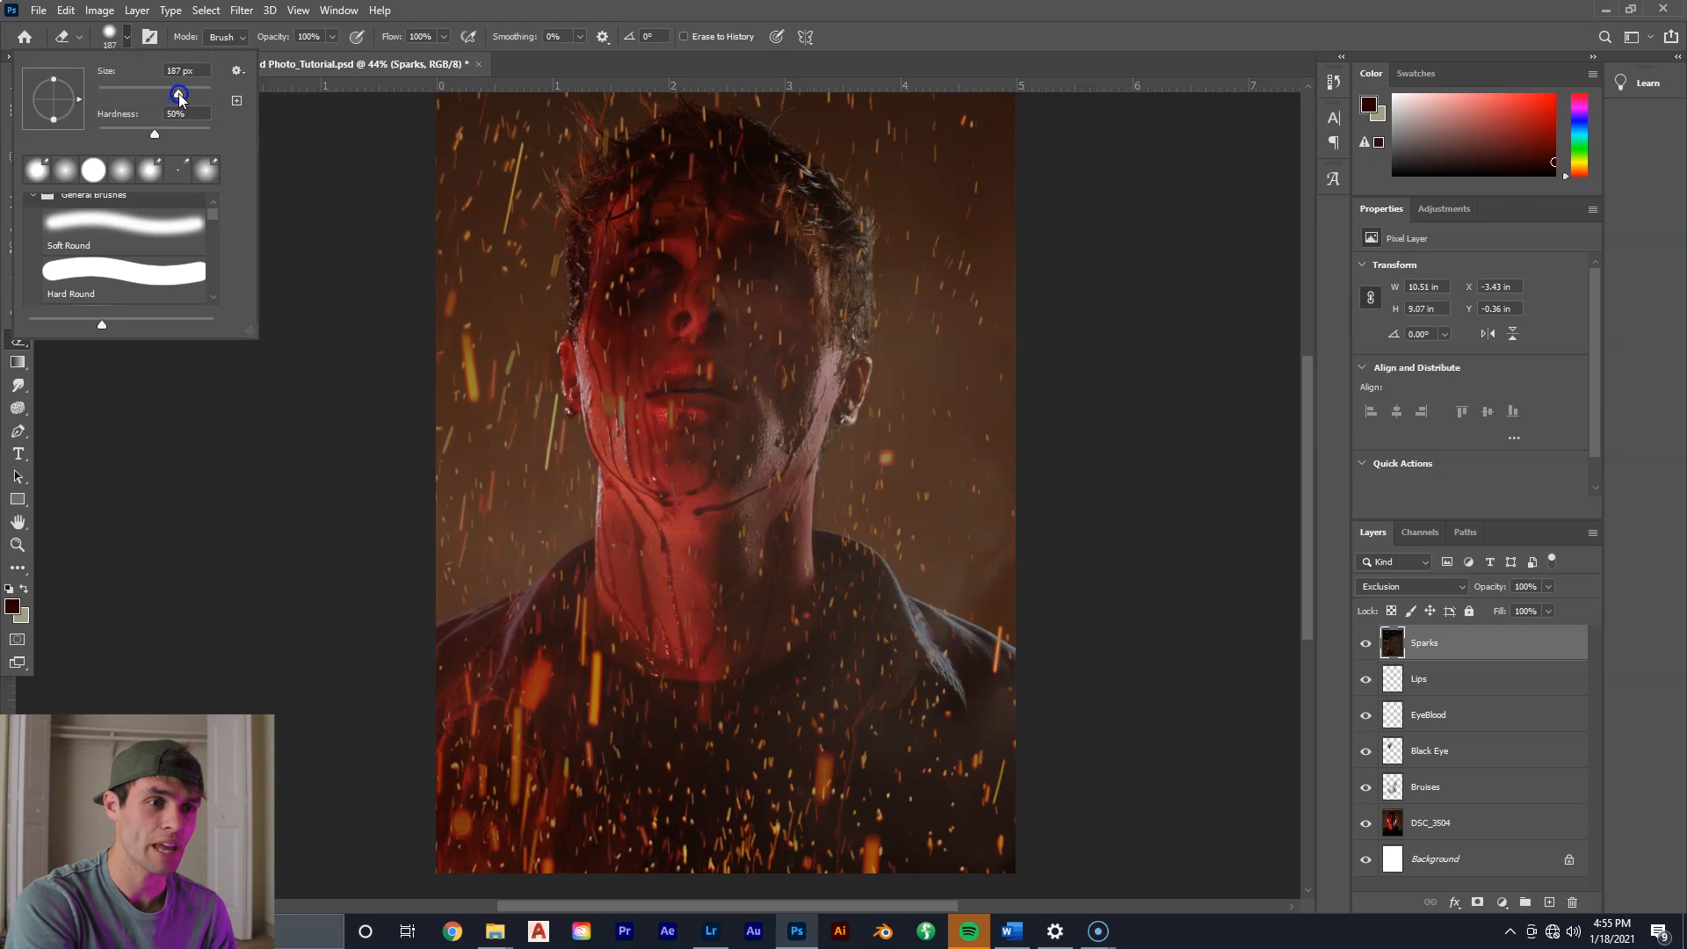
{"action": "mouse_move", "coordinate": [192, 94]}
{"action": "left_mouse_down"}
{"action": "mouse_move", "coordinate": [128, 135]}
{"action": "mouse_move", "coordinate": [13, 141]}
{"action": "left_mouse_up"}
{"action": "left_click", "coordinate": [190, 141]}
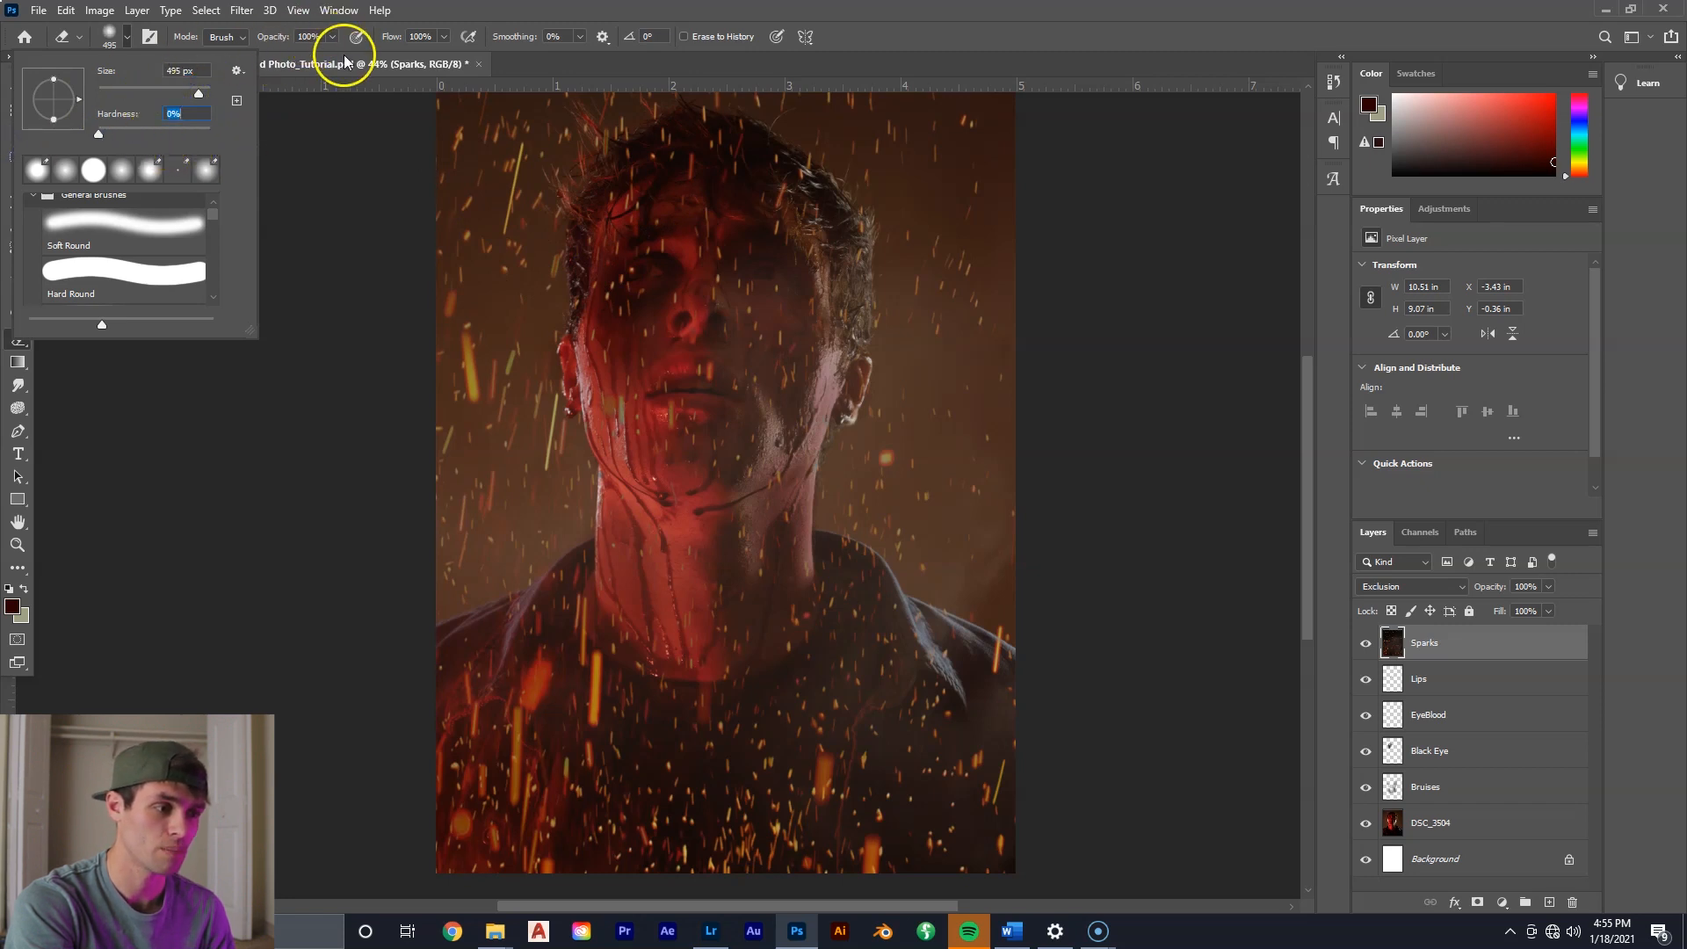
{"action": "mouse_move", "coordinate": [643, 213]}
{"action": "left_mouse_down"}
{"action": "mouse_move", "coordinate": [661, 525]}
{"action": "mouse_move", "coordinate": [602, 637]}
{"action": "mouse_move", "coordinate": [656, 642]}
{"action": "mouse_move", "coordinate": [538, 799]}
{"action": "mouse_move", "coordinate": [609, 684]}
{"action": "mouse_move", "coordinate": [554, 685]}
{"action": "mouse_move", "coordinate": [554, 671]}
{"action": "mouse_move", "coordinate": [609, 651]}
{"action": "mouse_move", "coordinate": [728, 817]}
{"action": "mouse_move", "coordinate": [866, 893]}
{"action": "mouse_move", "coordinate": [776, 647]}
{"action": "mouse_move", "coordinate": [874, 425]}
{"action": "left_mouse_up"}
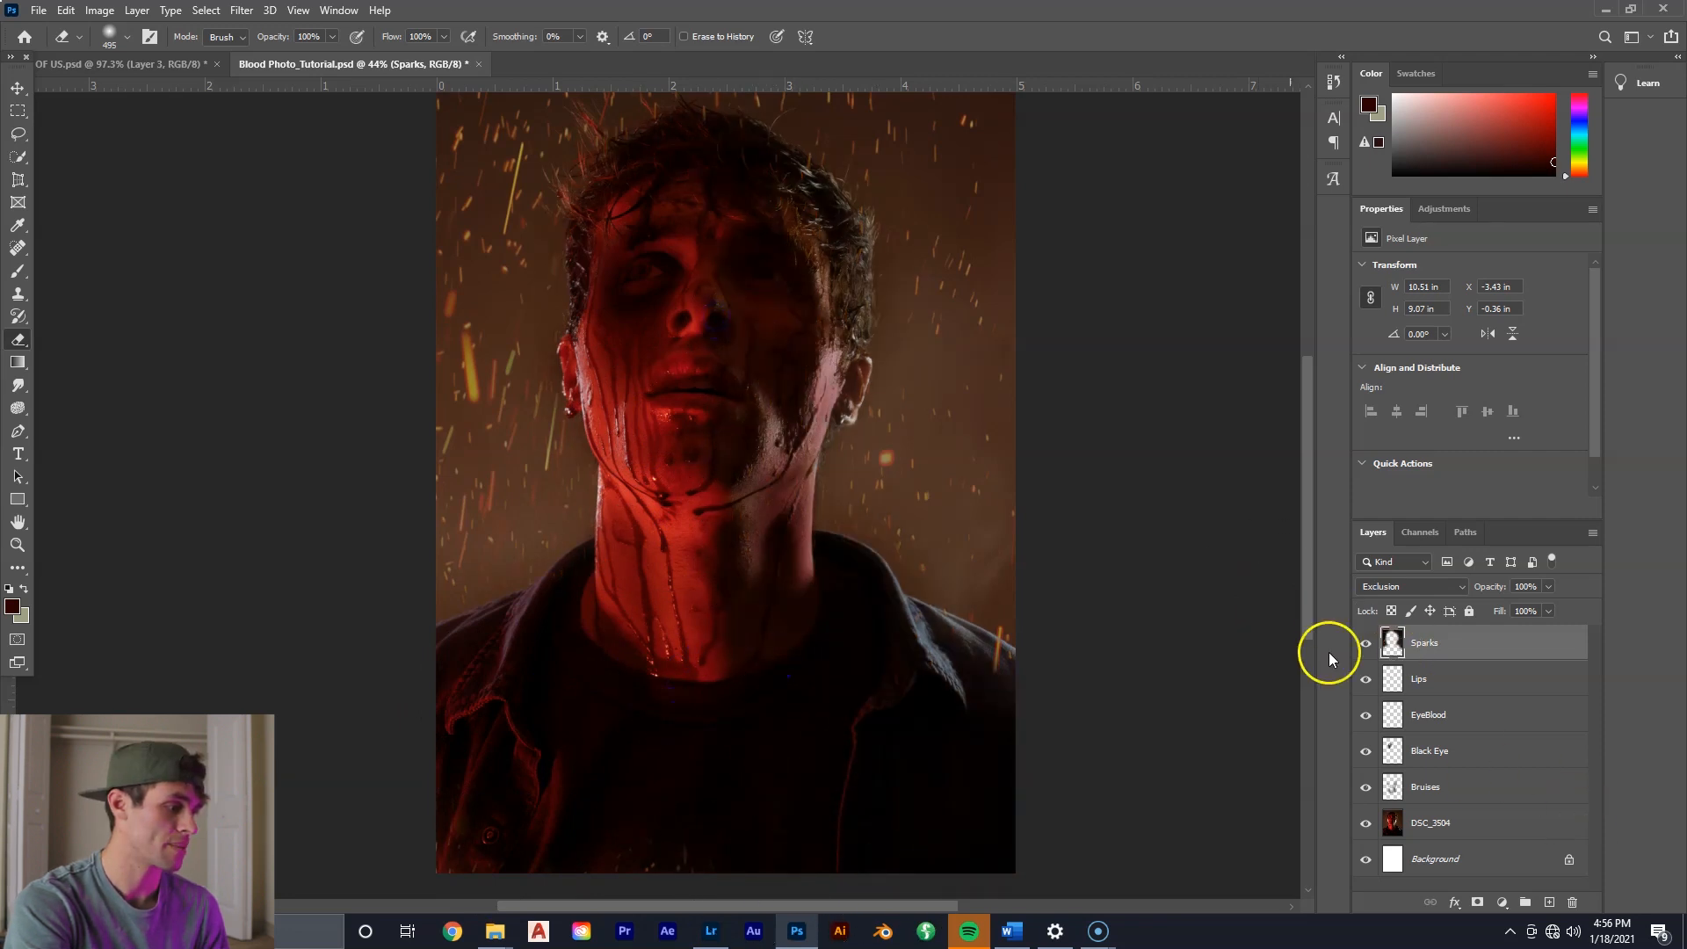
Lower the Sparks layer's opacity and return to the Move tool.
{"action": "left_click", "coordinate": [1433, 644]}
{"action": "left_click", "coordinate": [1549, 586]}
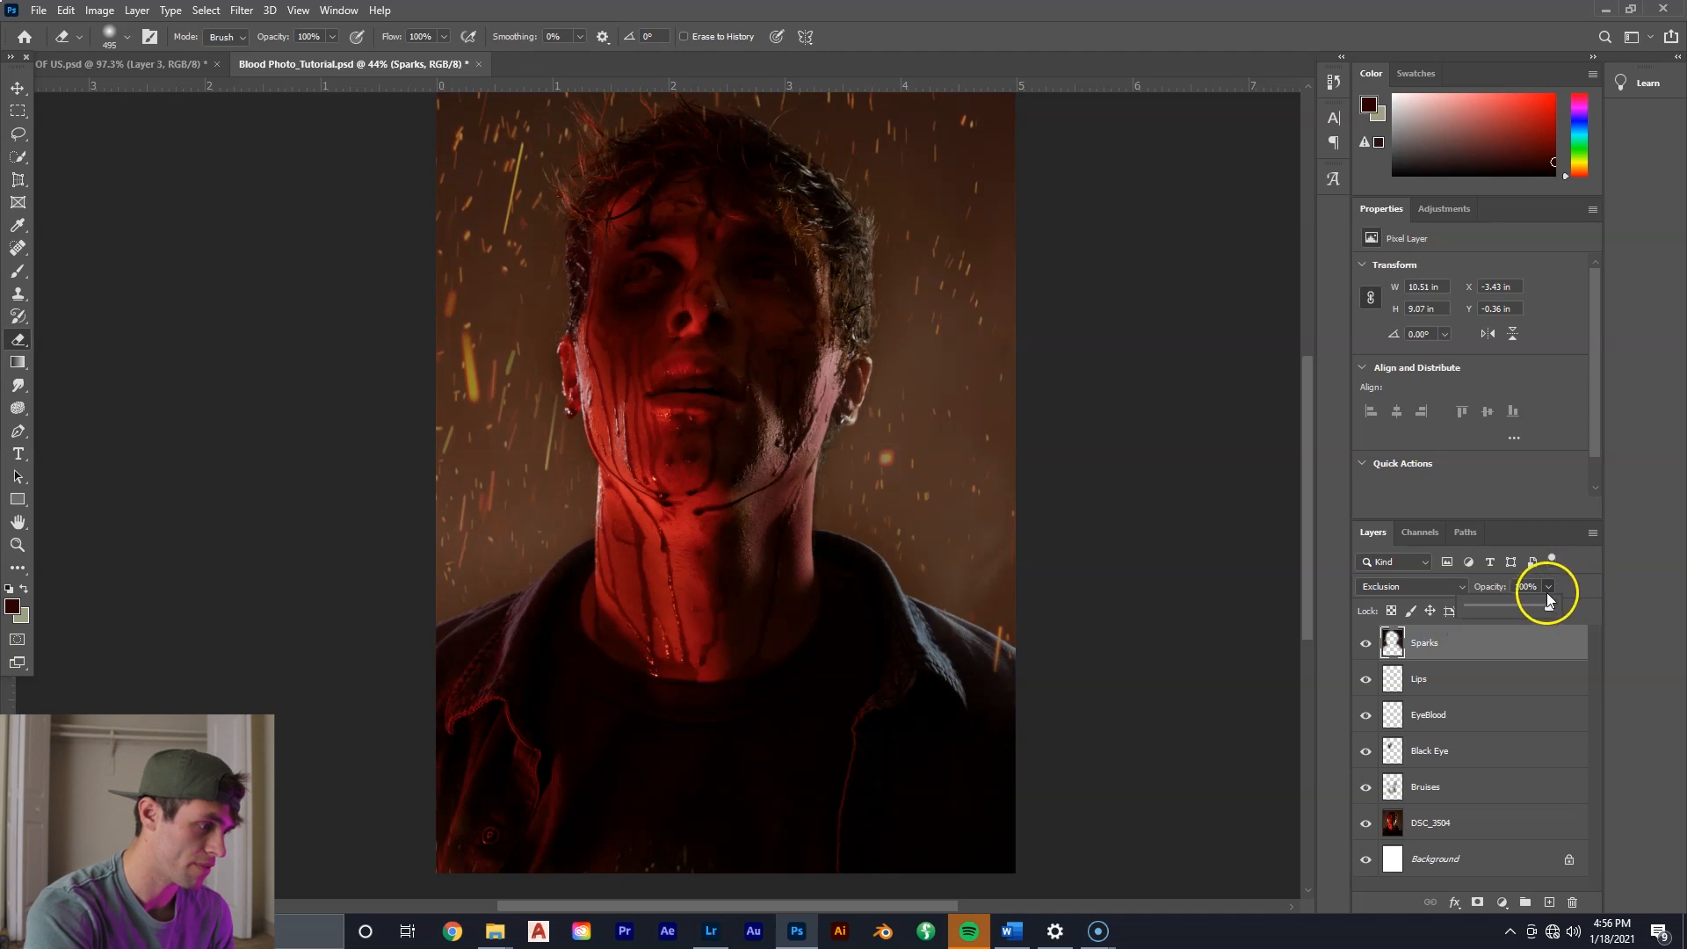
{"action": "left_click_drag", "start_coordinate": [1546, 607], "coordinate": [1508, 607]}
{"action": "key", "text": "v"}
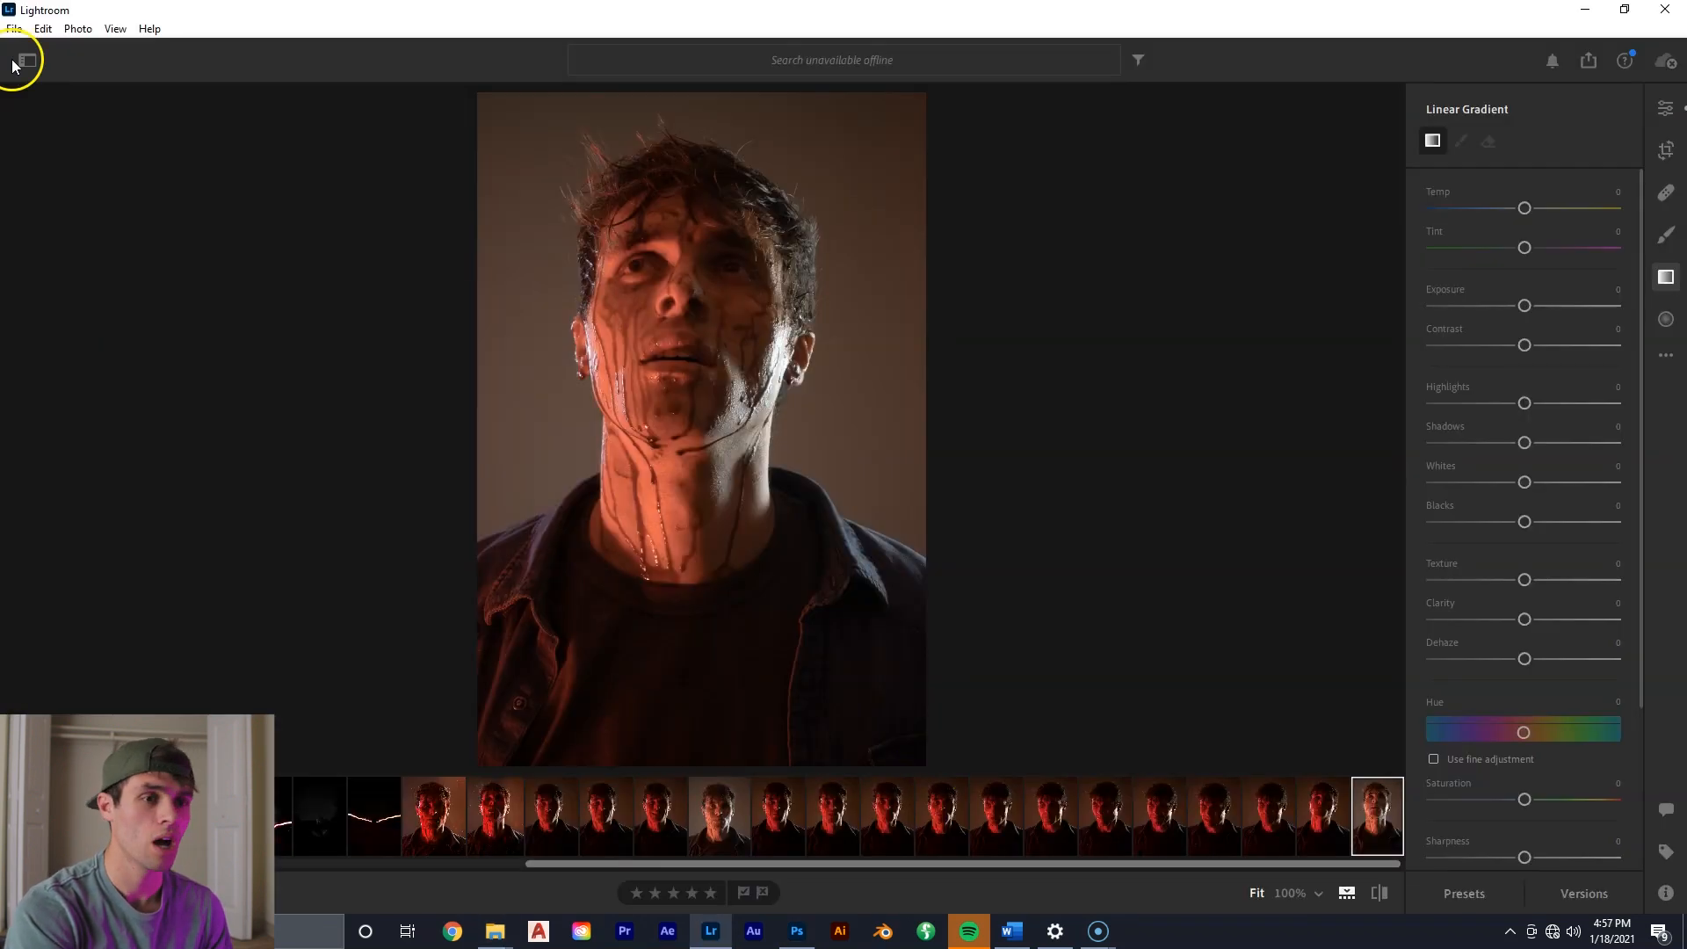
Switch to Lightroom and bring up the retouched sparks portrait with its Edit adjustments showing.
{"action": "left_click", "coordinate": [15, 62]}
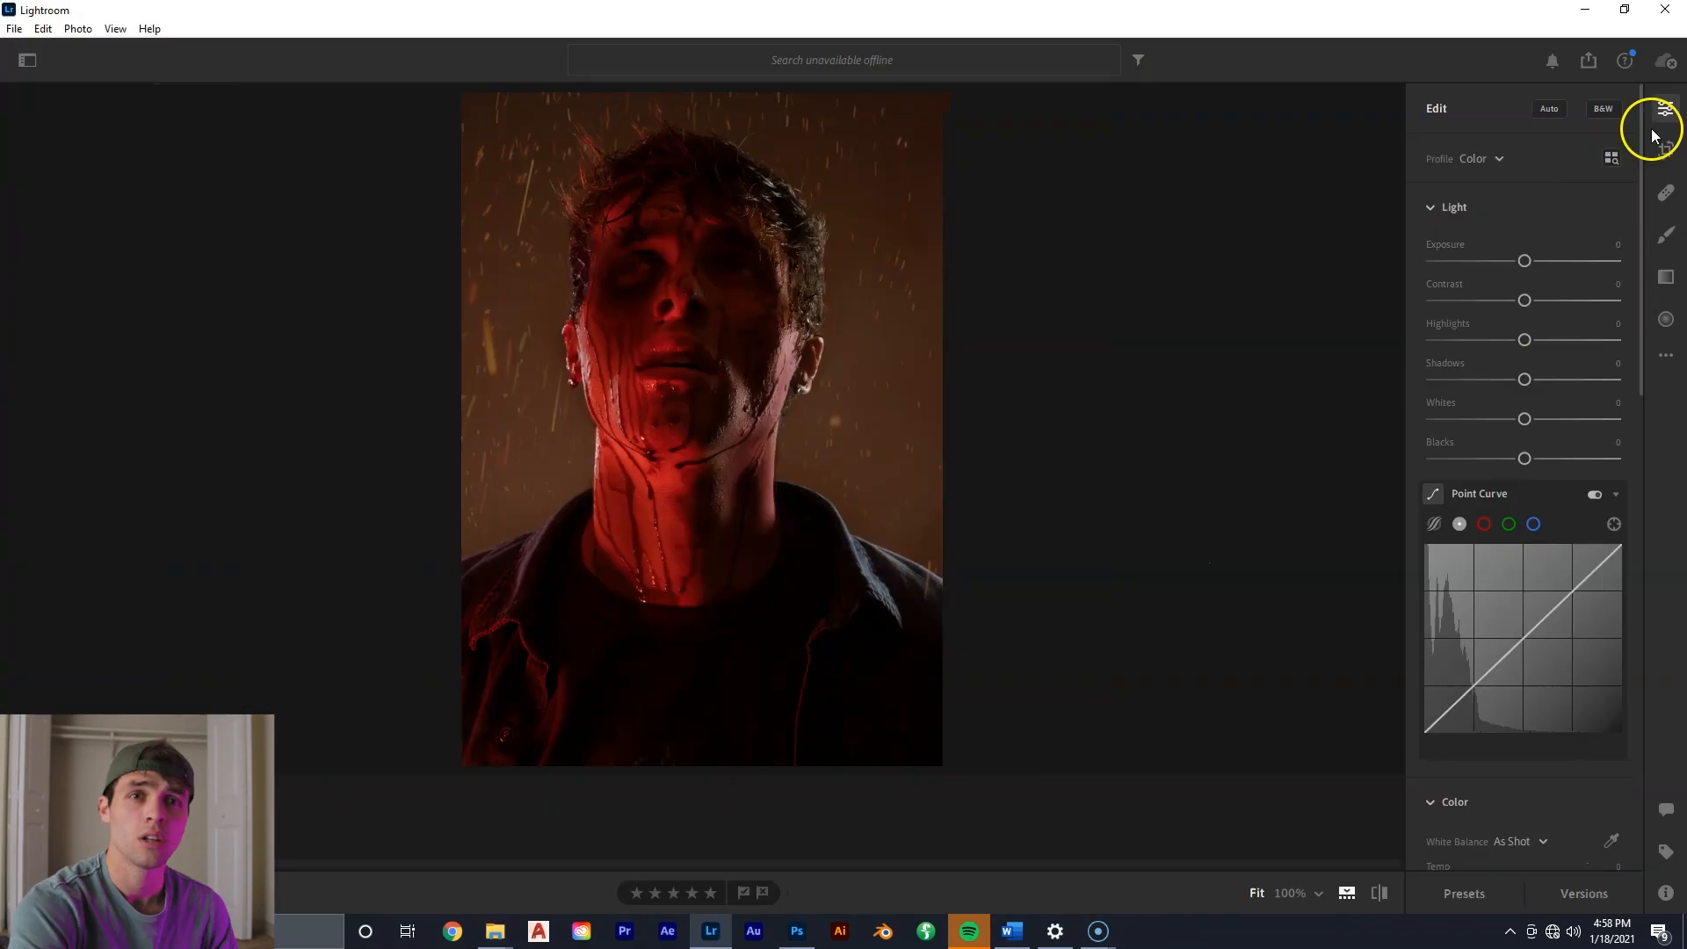
{"action": "left_click", "coordinate": [1653, 132]}
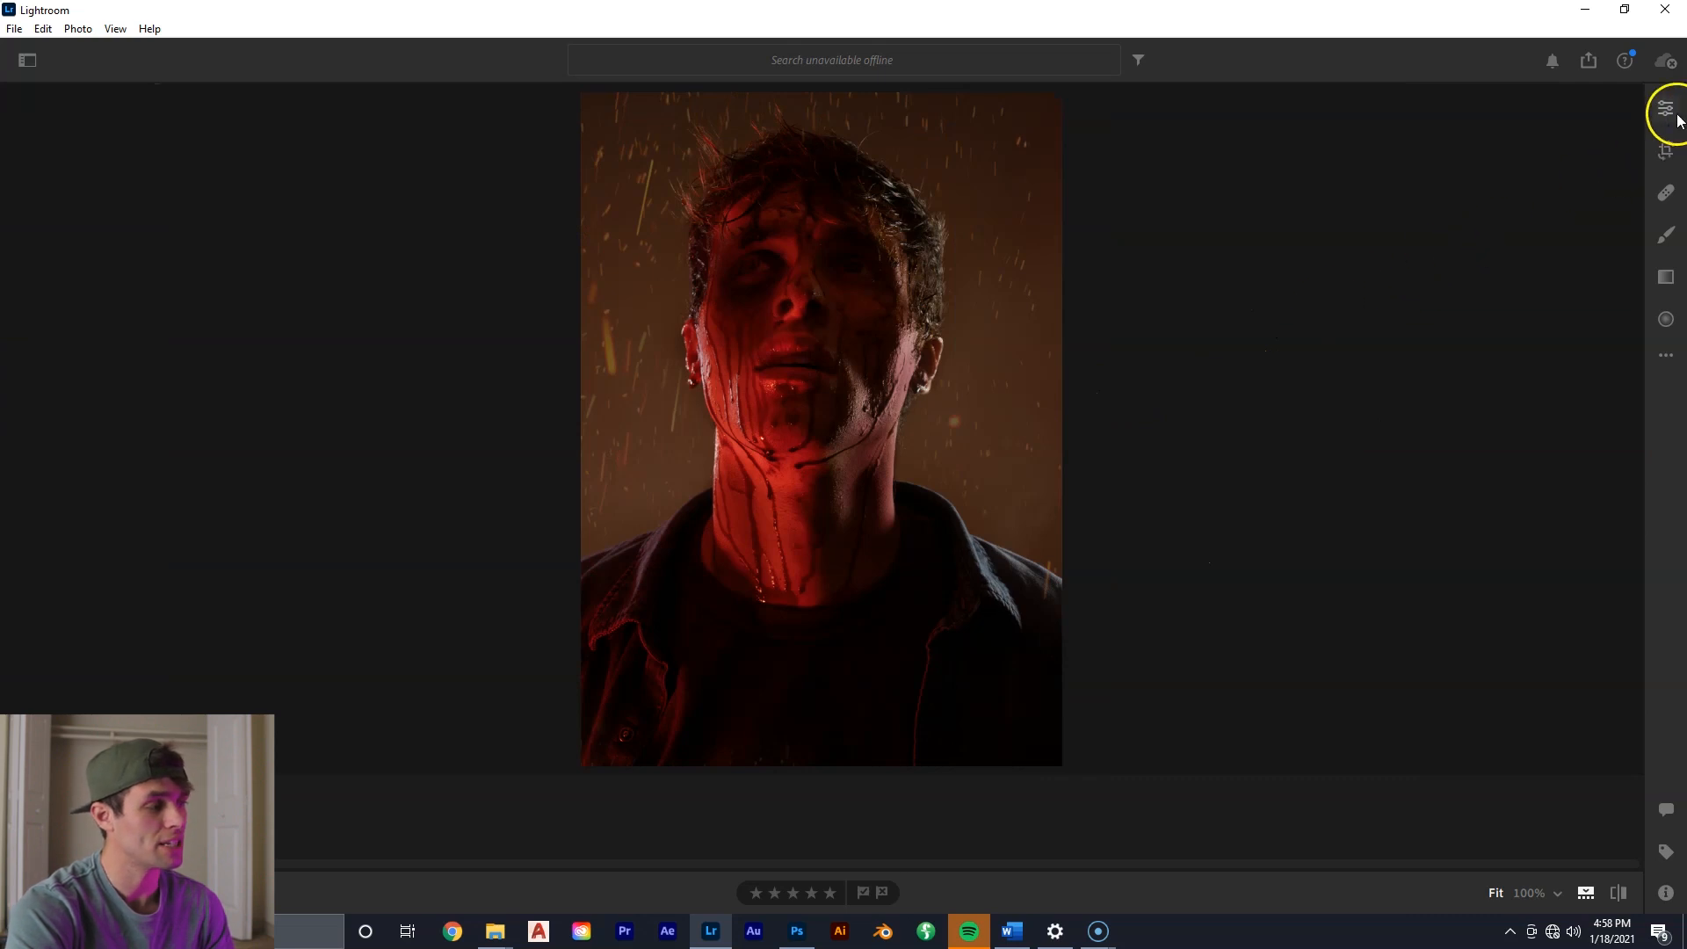
{"action": "left_click", "coordinate": [1665, 109]}
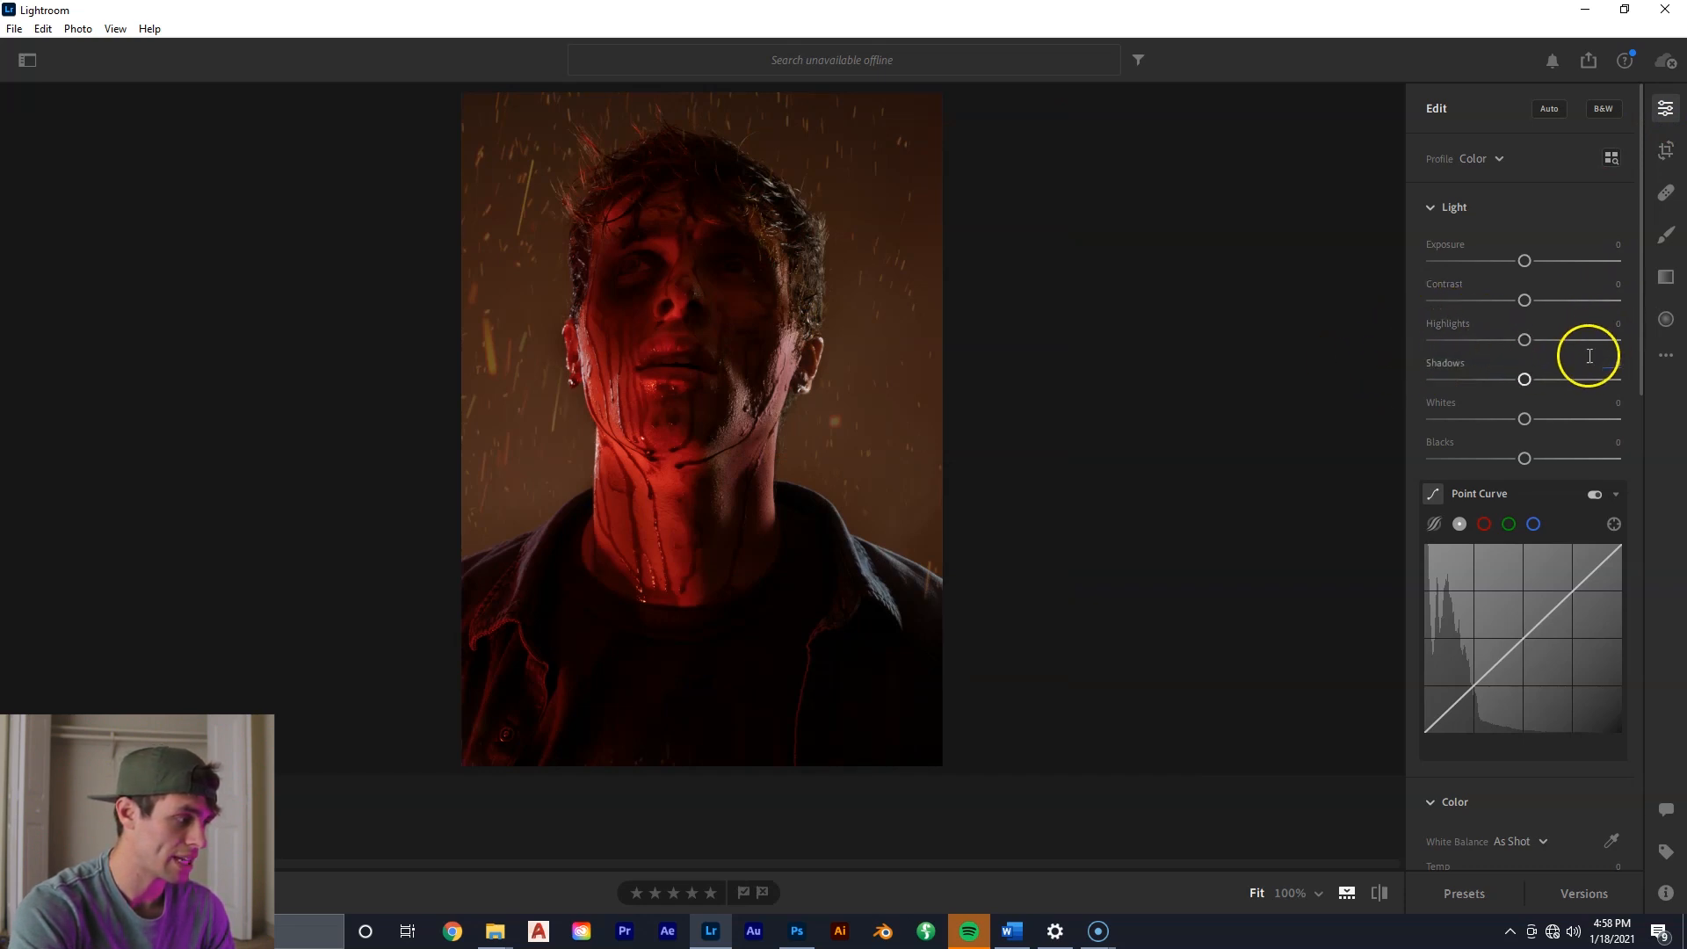
Set the portrait's Highlights to +24 and Shadows to +65.
{"action": "left_click", "coordinate": [1620, 327]}
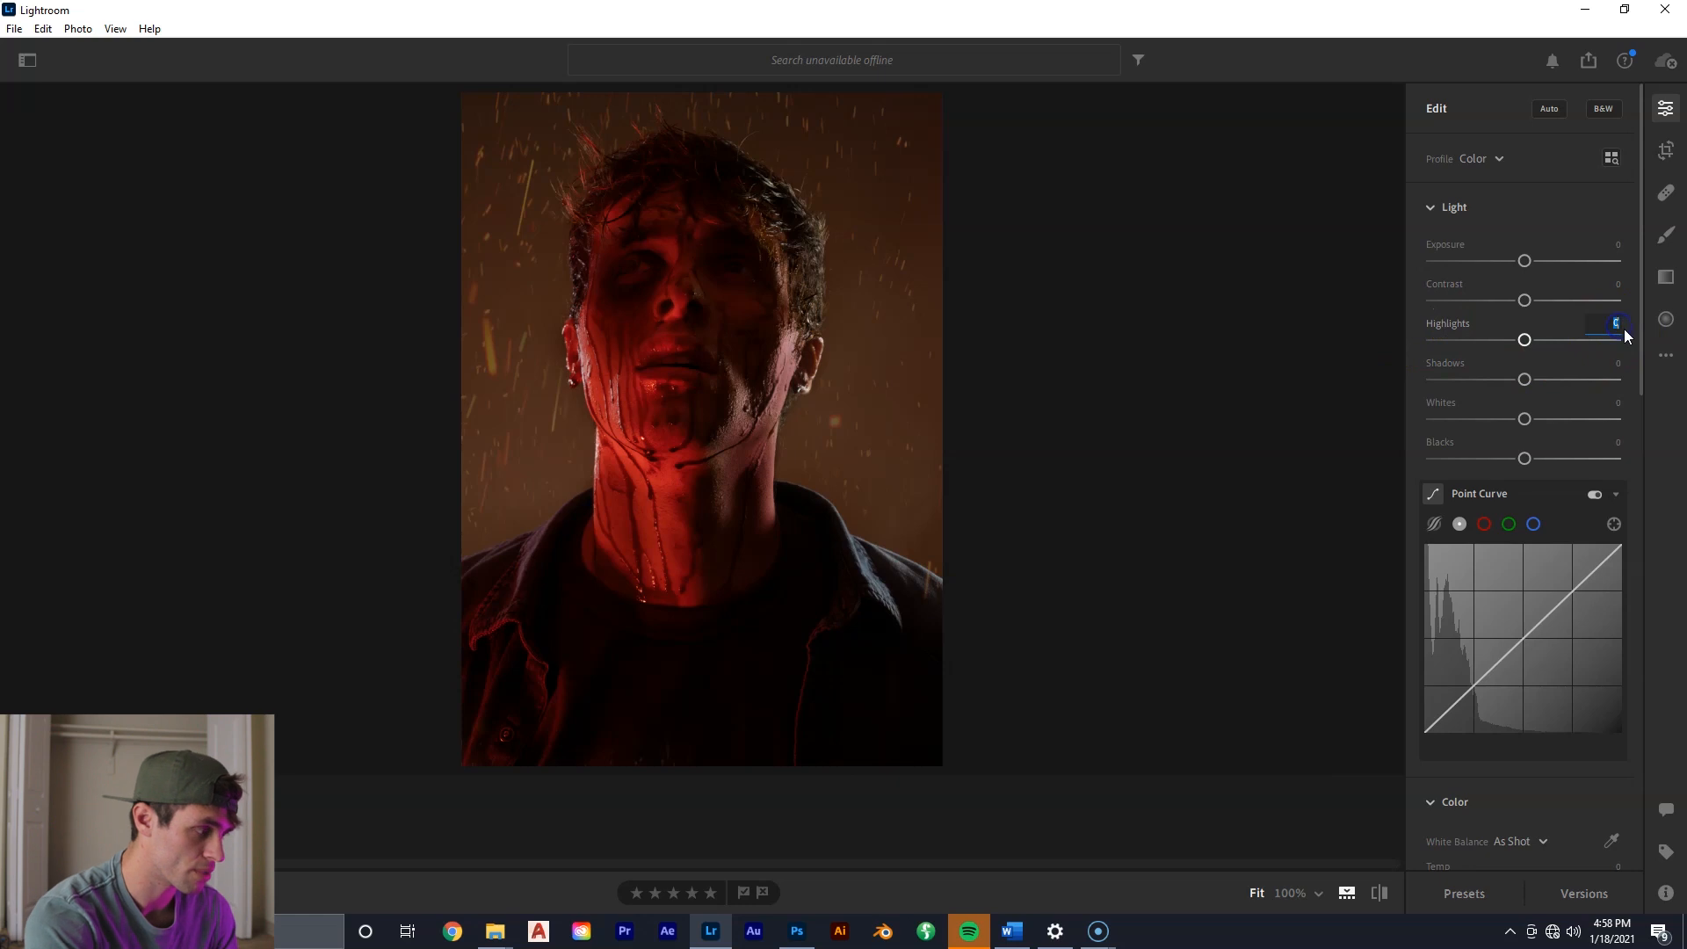
{"action": "type", "text": "25"}
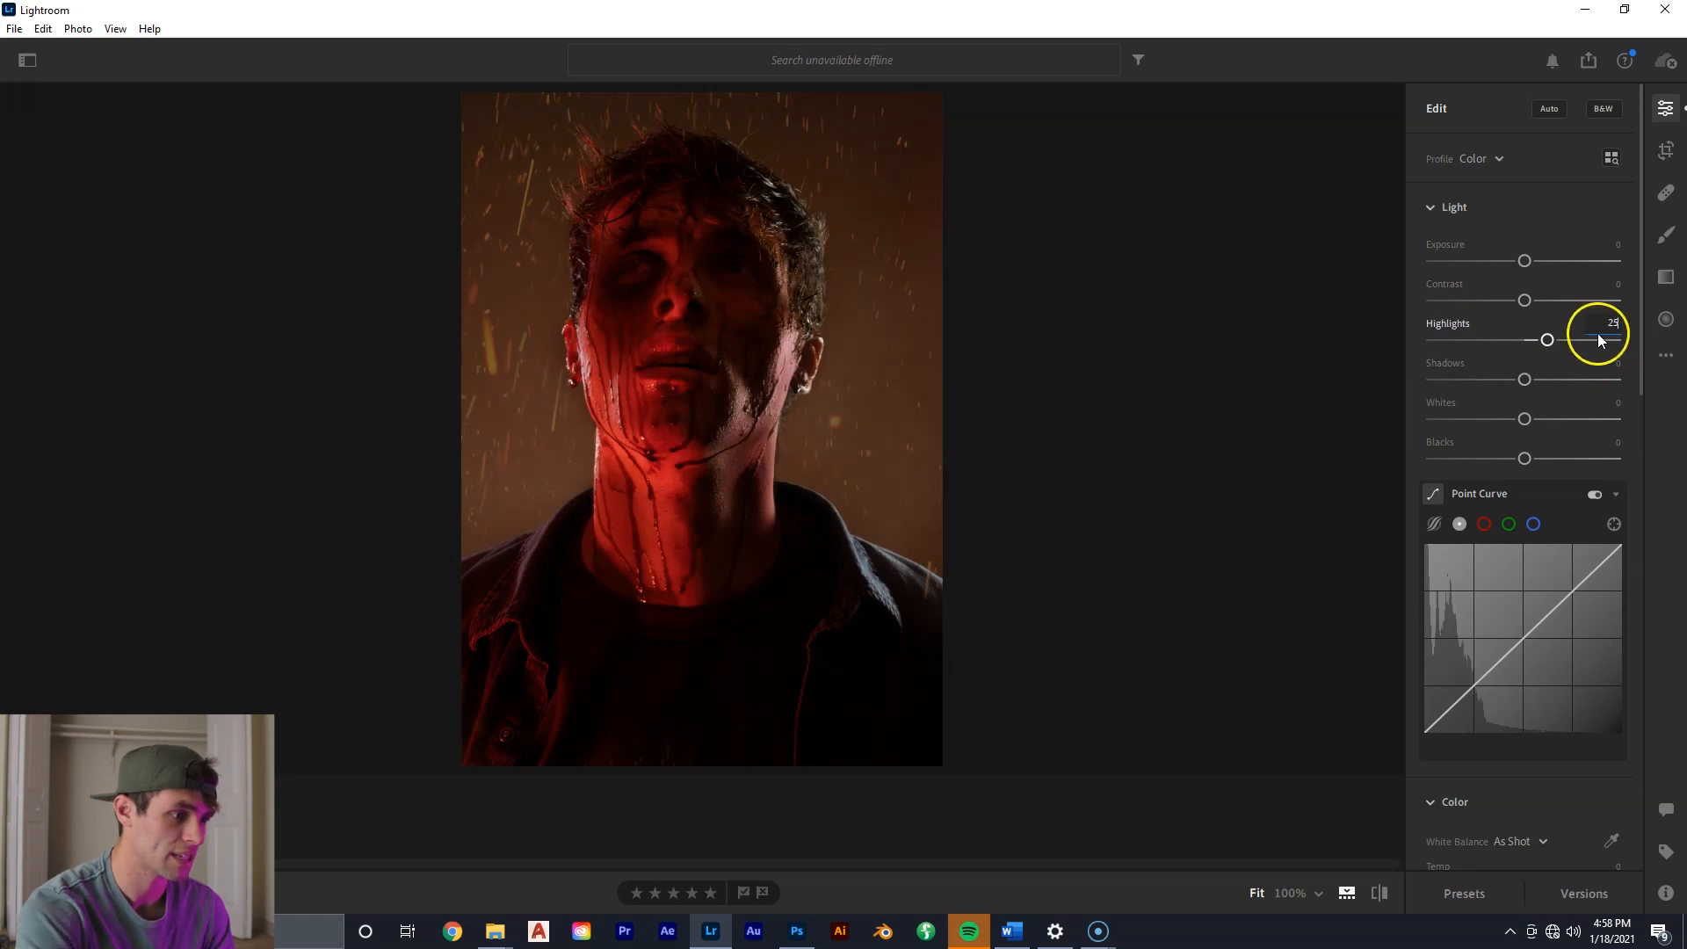
{"action": "left_click", "coordinate": [1547, 339]}
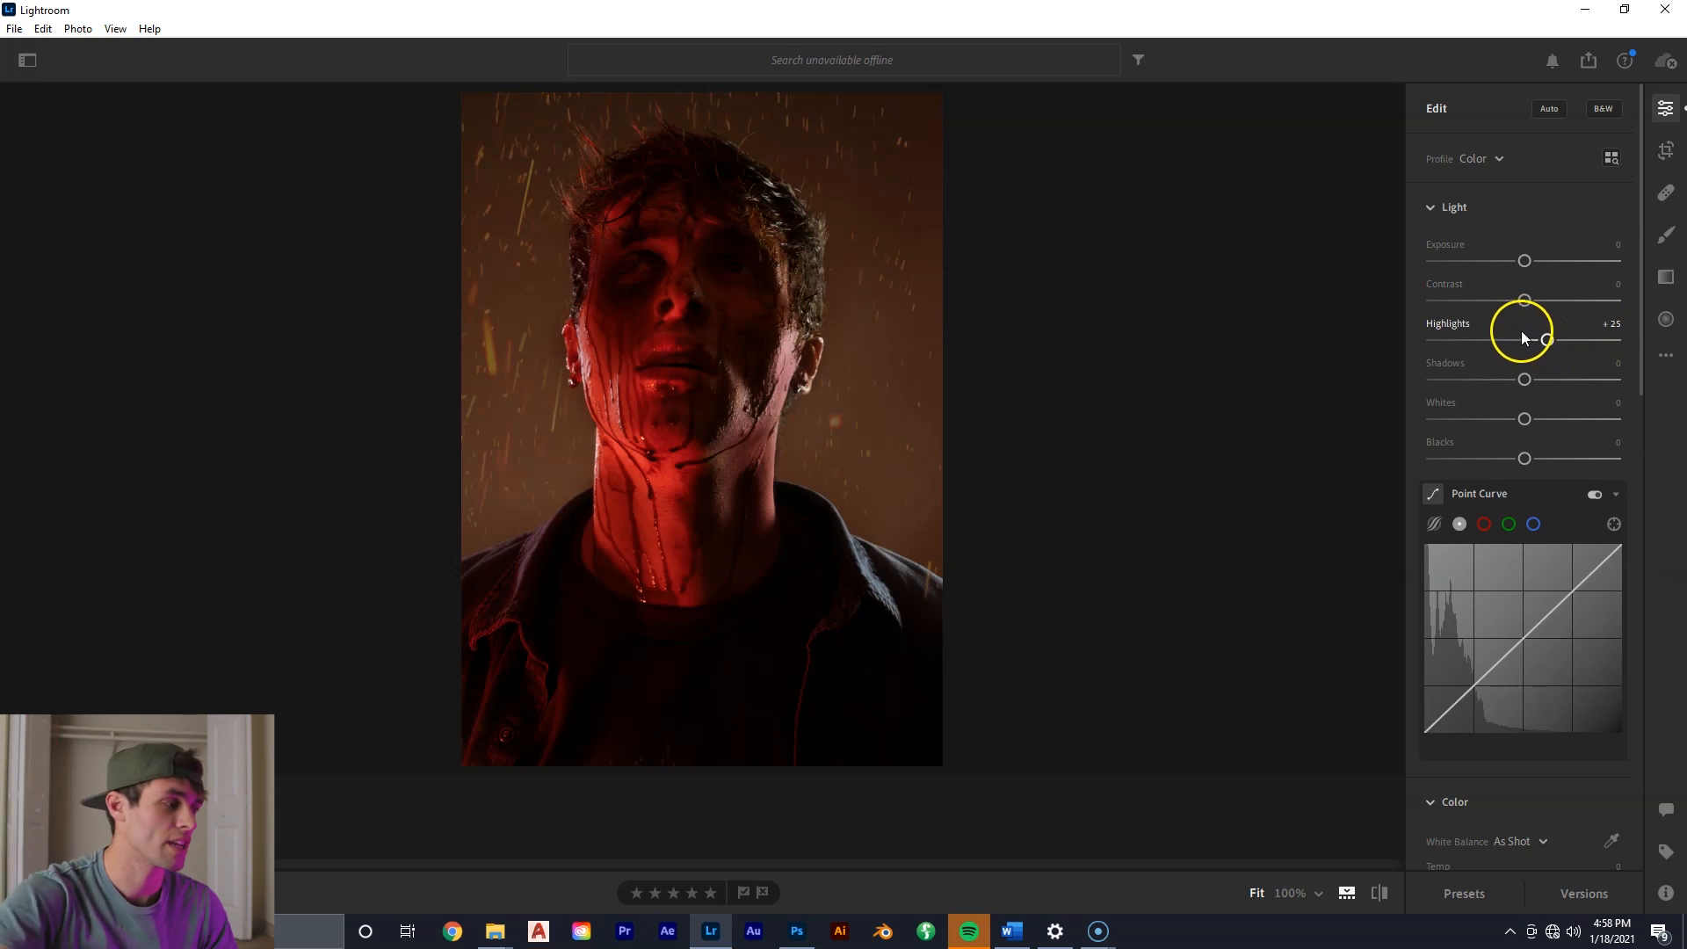
{"action": "left_click_drag", "start_coordinate": [1546, 339], "coordinate": [1560, 345]}
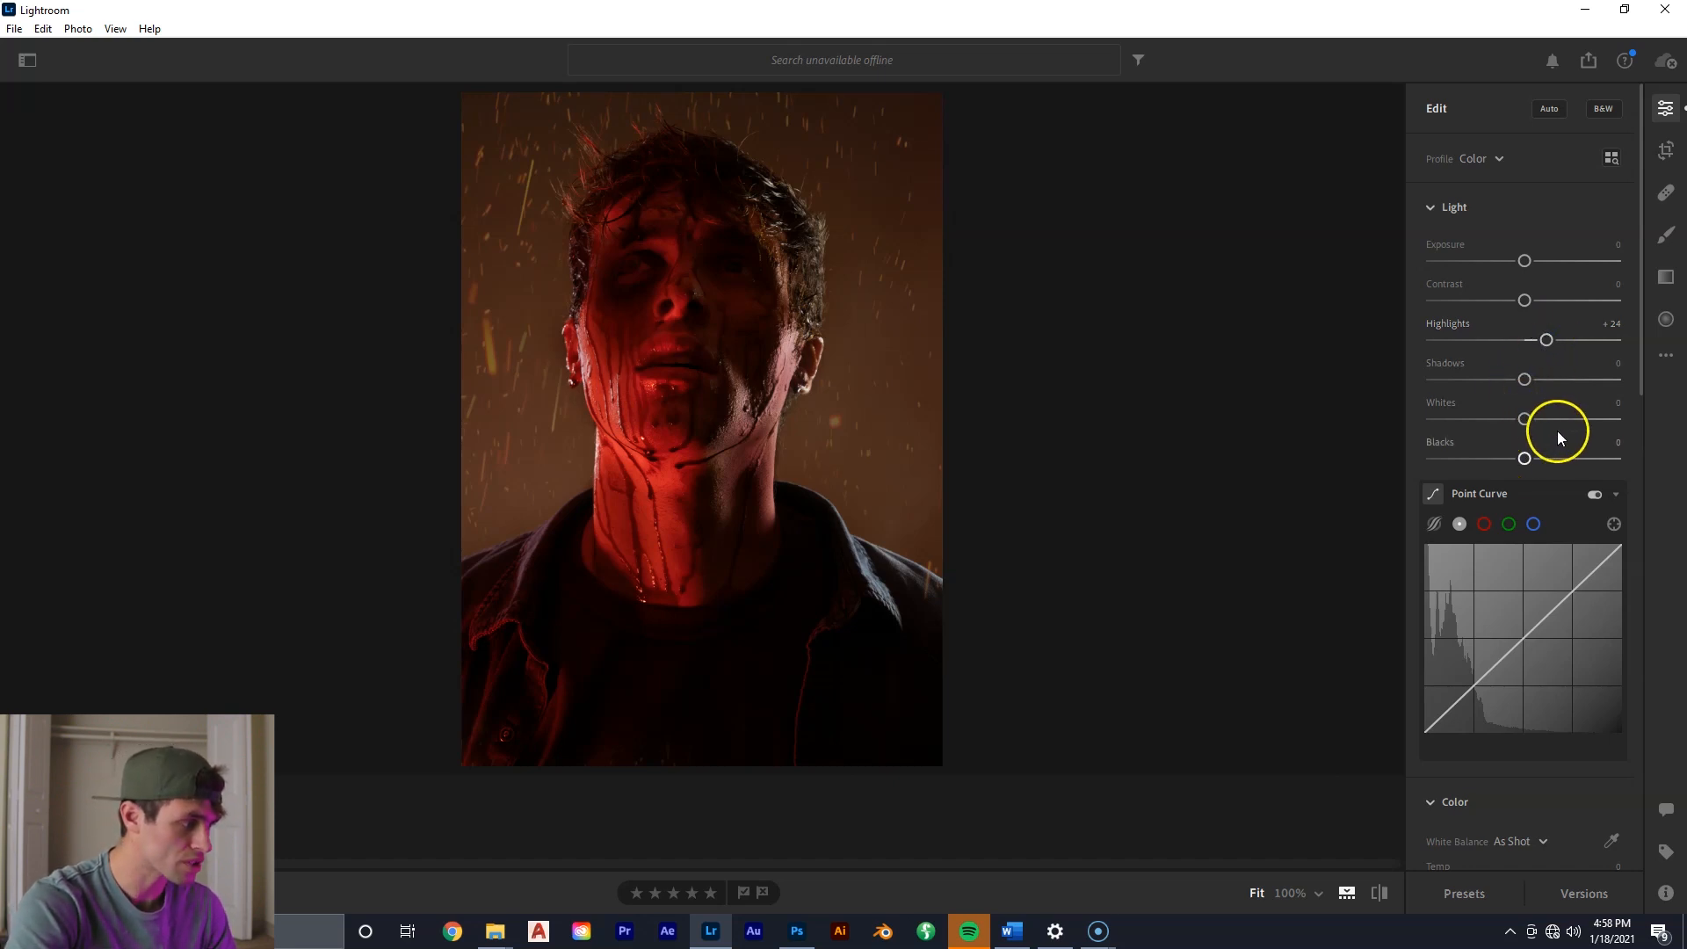
{"action": "left_click", "coordinate": [1614, 364]}
{"action": "type", "text": "65"}
{"action": "left_click", "coordinate": [1509, 370]}
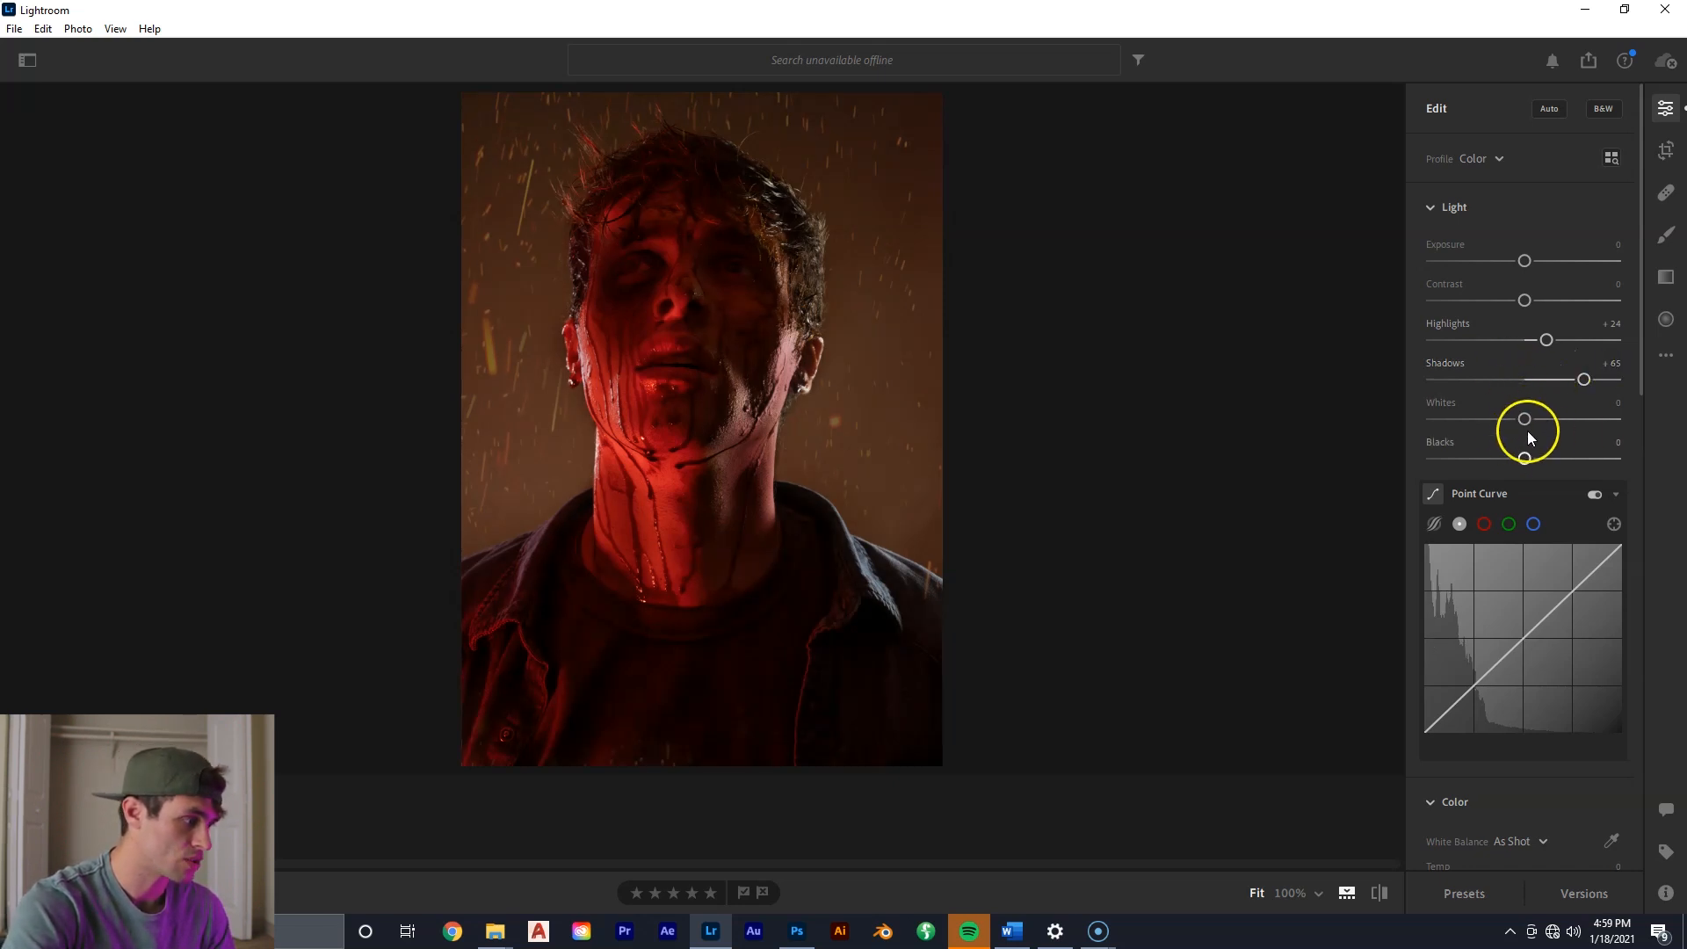
Set the portrait's Whites to +25 and Blacks to -12.
{"action": "left_click", "coordinate": [1617, 404]}
{"action": "type", "text": "25"}
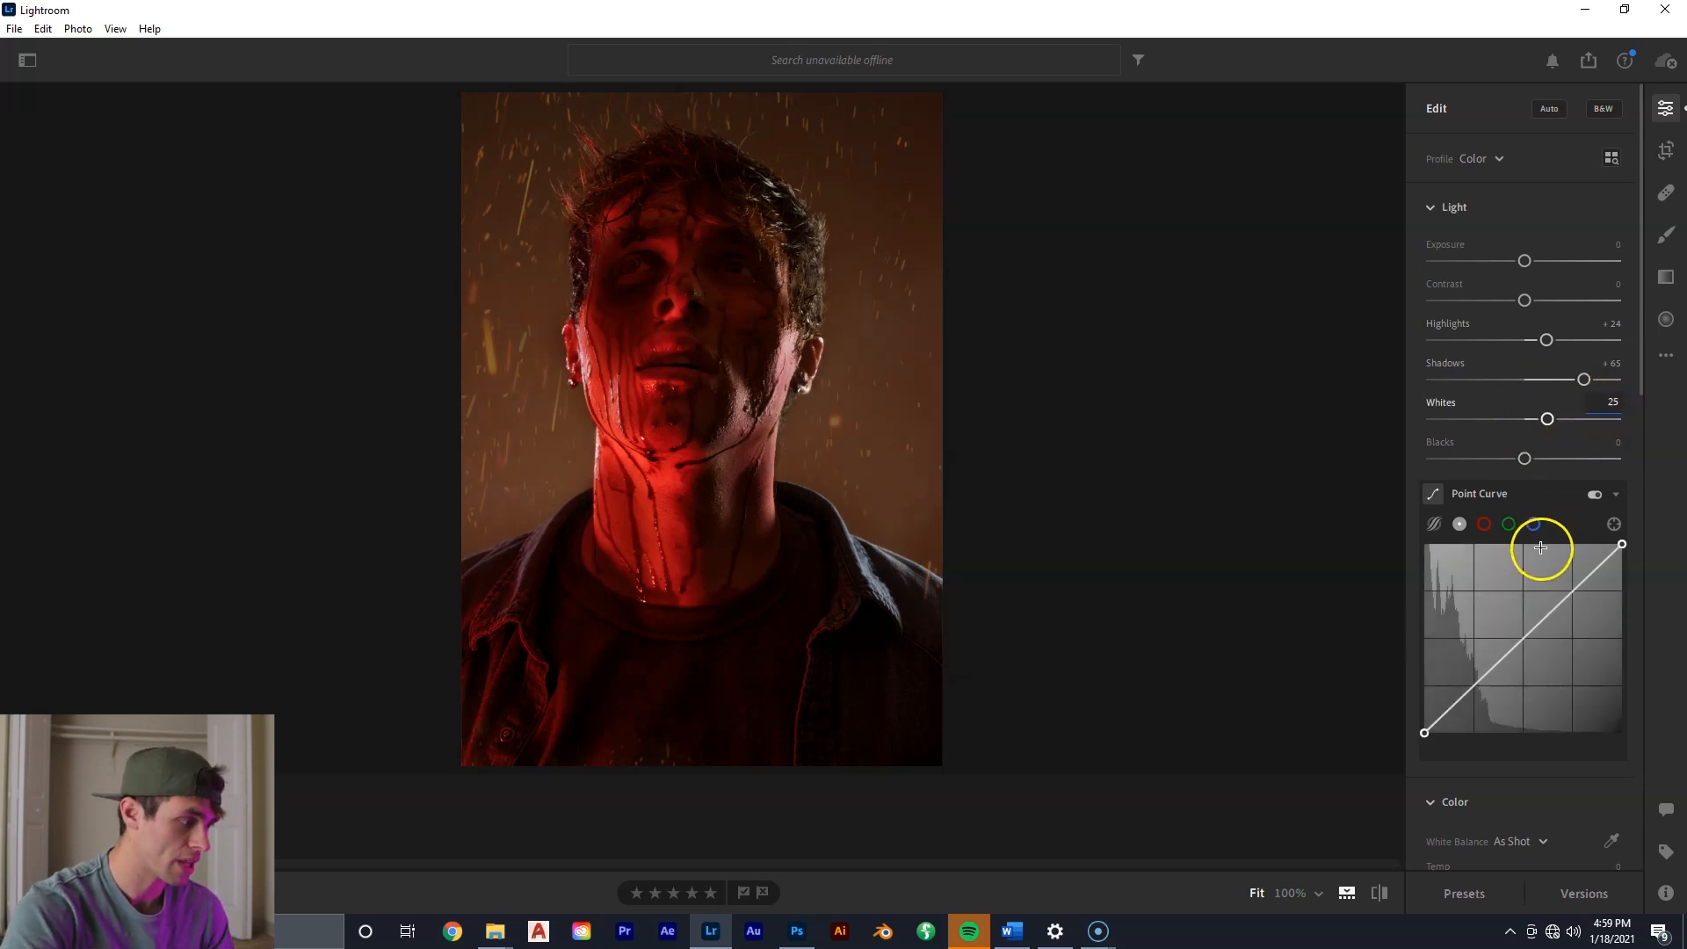
{"action": "left_click", "coordinate": [1619, 444]}
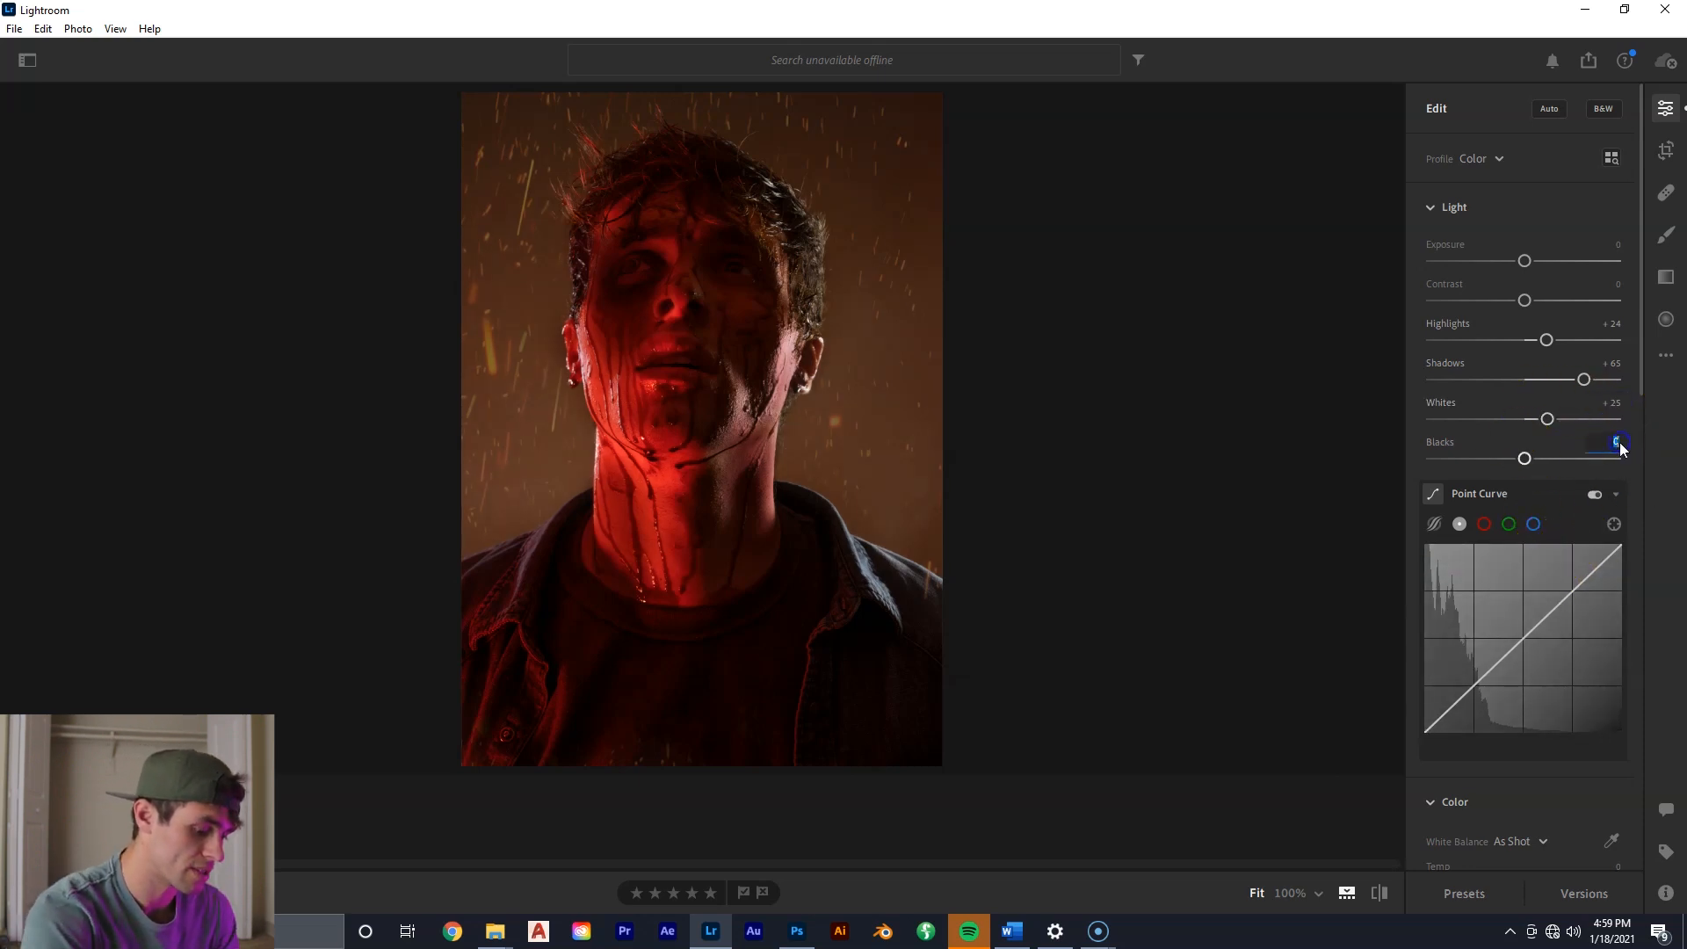
{"action": "type", "text": "-12"}
{"action": "left_click", "coordinate": [1495, 440]}
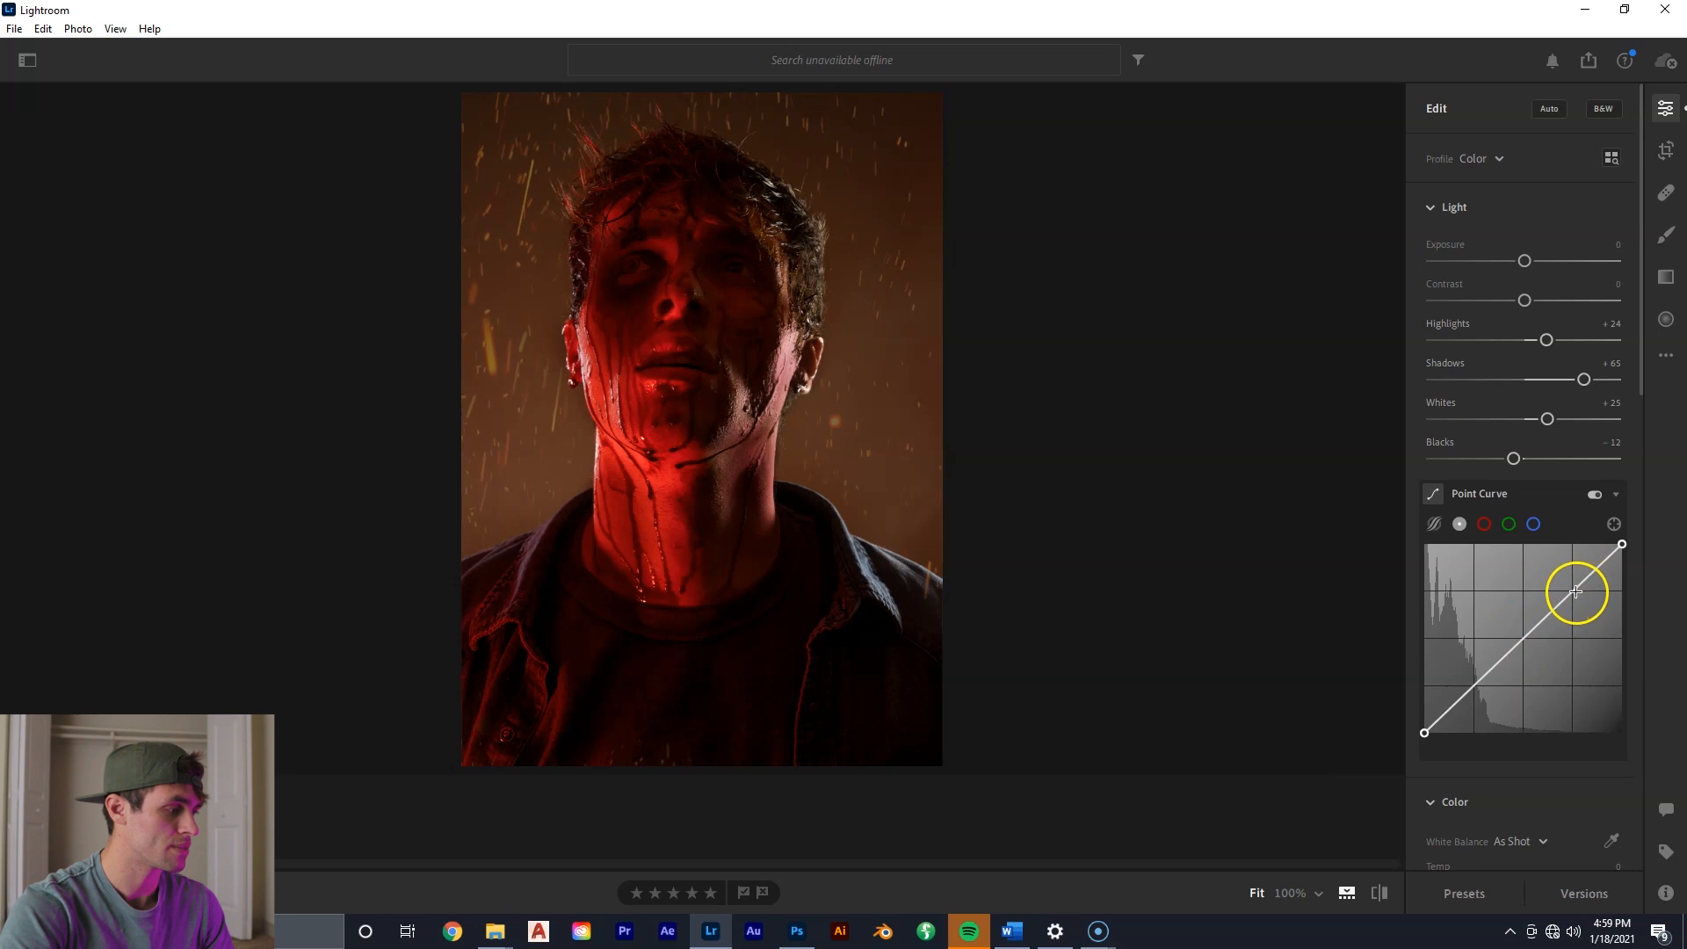
Add quarter, middle and three-quarter points to the point curve and fine-tune the midtone point.
{"action": "left_click_drag", "start_coordinate": [1575, 587], "coordinate": [1574, 590]}
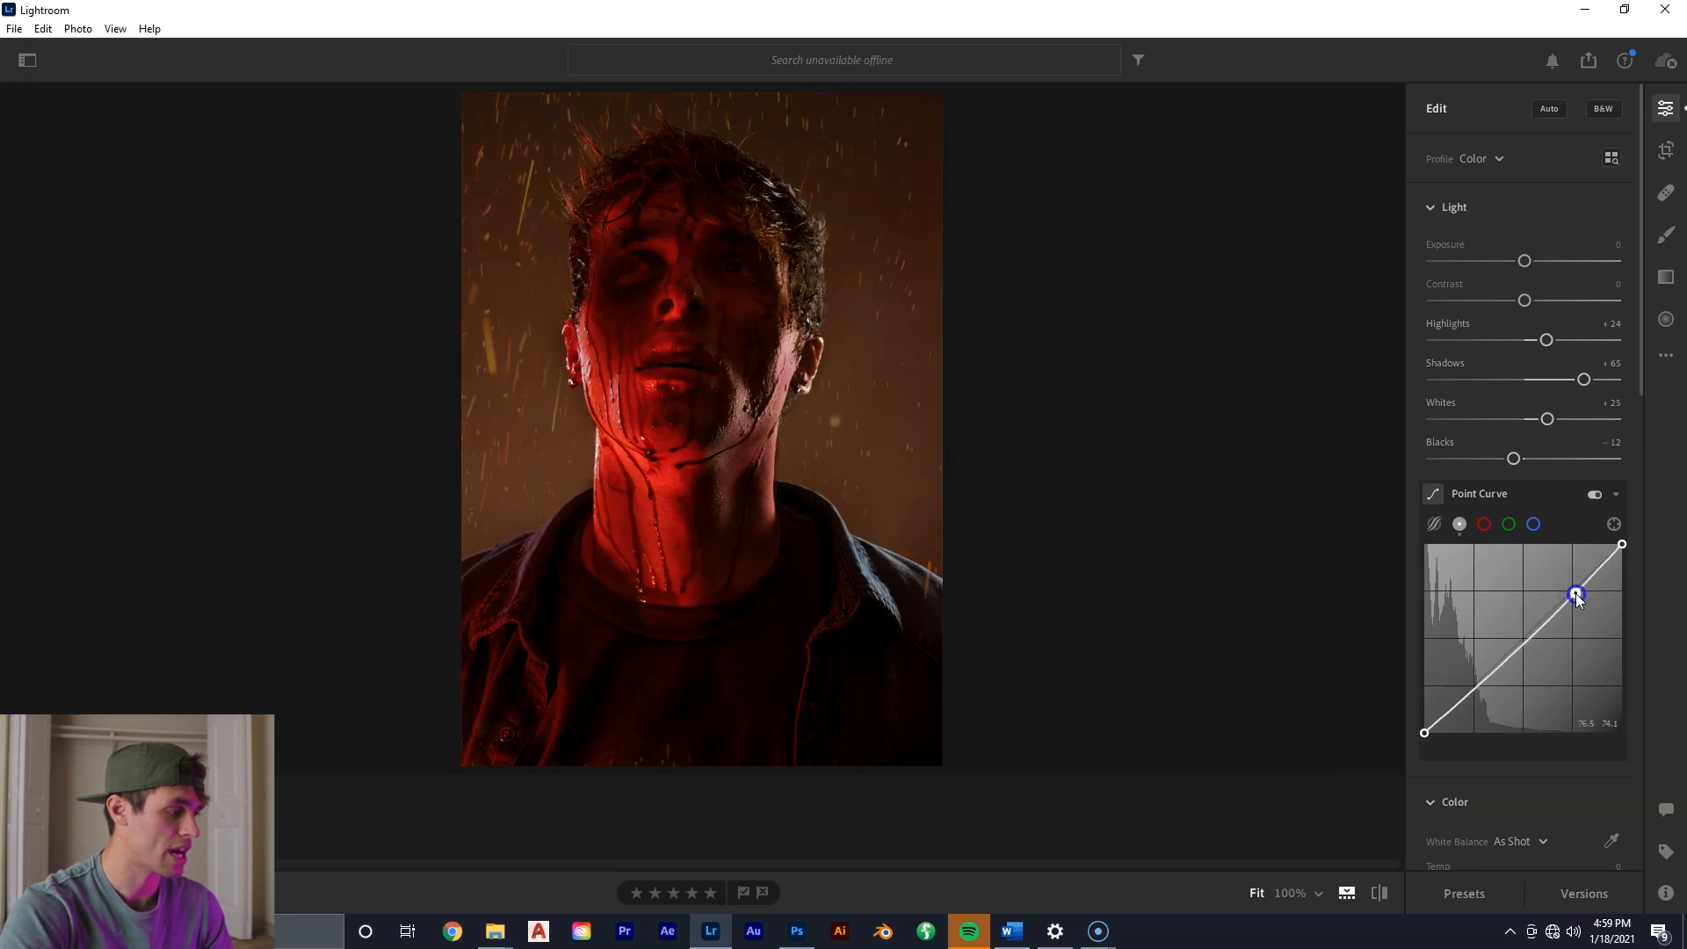
{"action": "left_click", "coordinate": [1526, 638]}
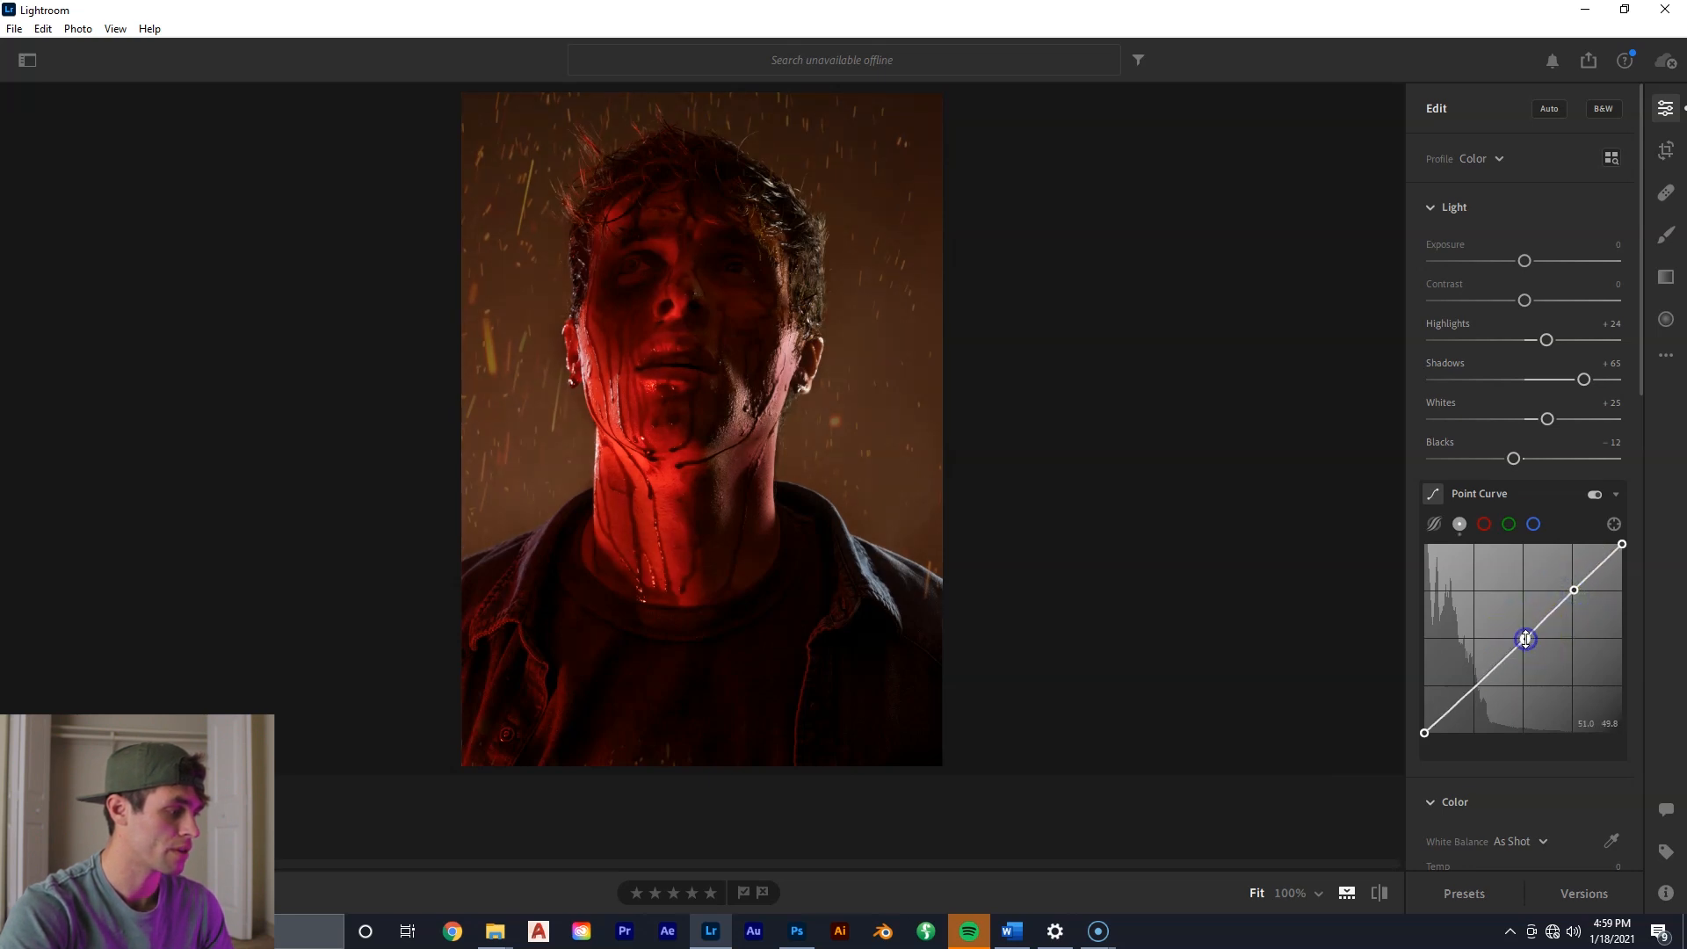
{"action": "left_click_drag", "start_coordinate": [1527, 639], "coordinate": [1477, 688]}
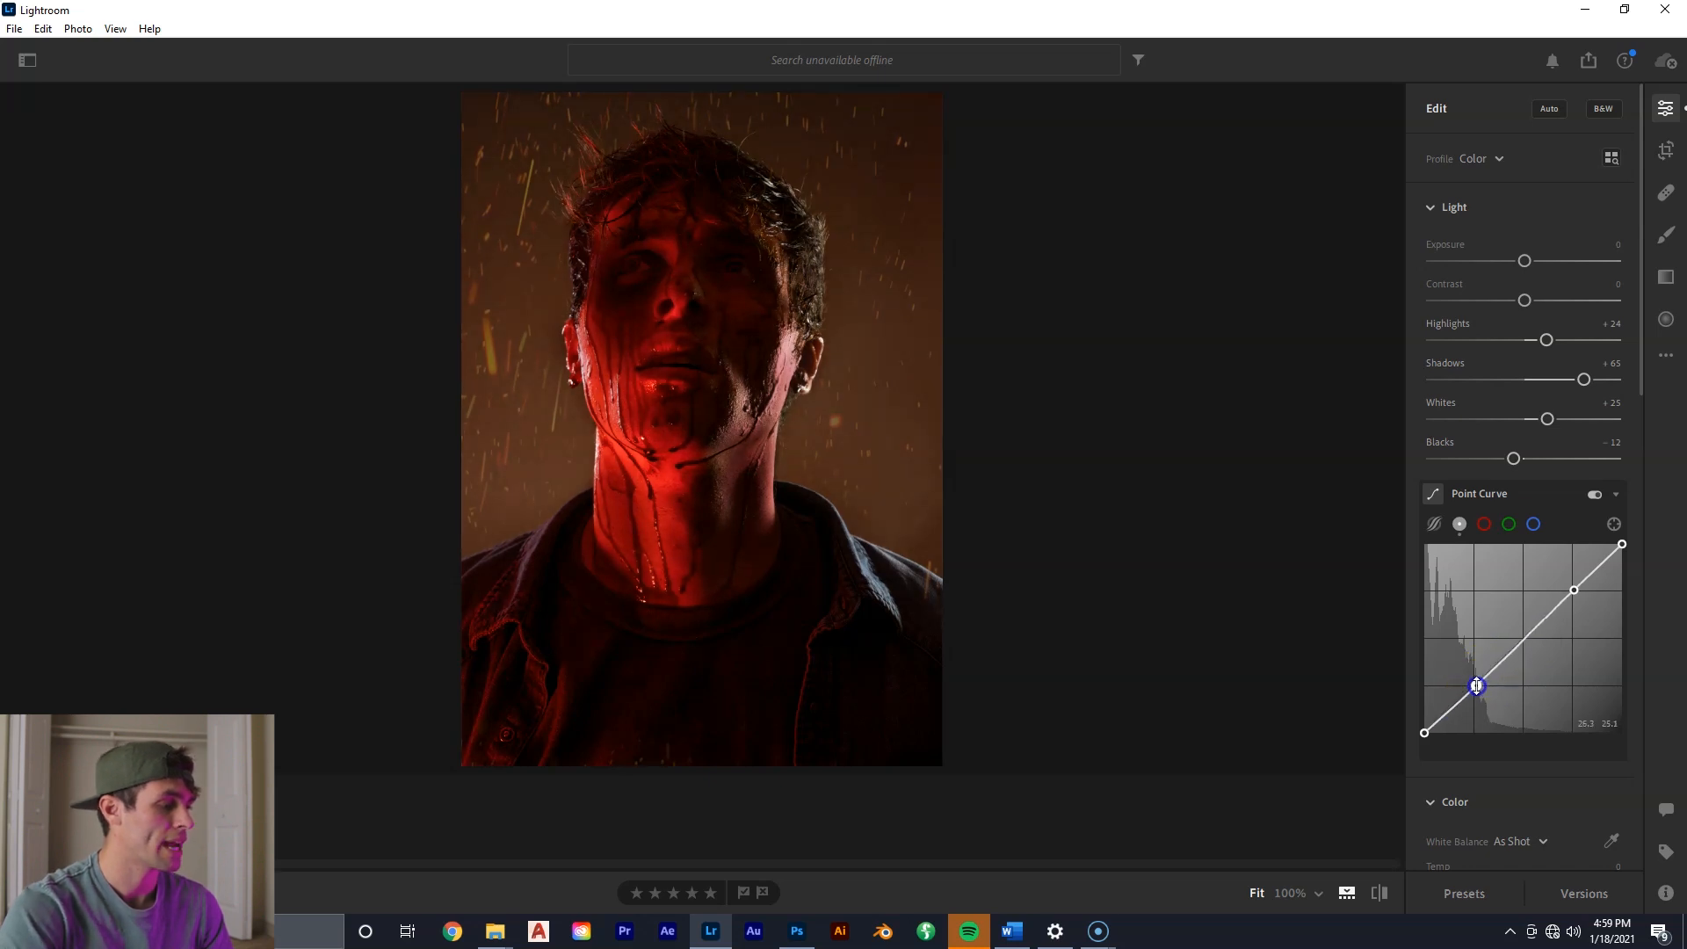
{"action": "left_click", "coordinate": [1541, 630]}
{"action": "mouse_move", "coordinate": [1526, 639]}
{"action": "left_mouse_down"}
{"action": "mouse_move", "coordinate": [1531, 656]}
{"action": "mouse_move", "coordinate": [1531, 630]}
{"action": "left_mouse_up"}
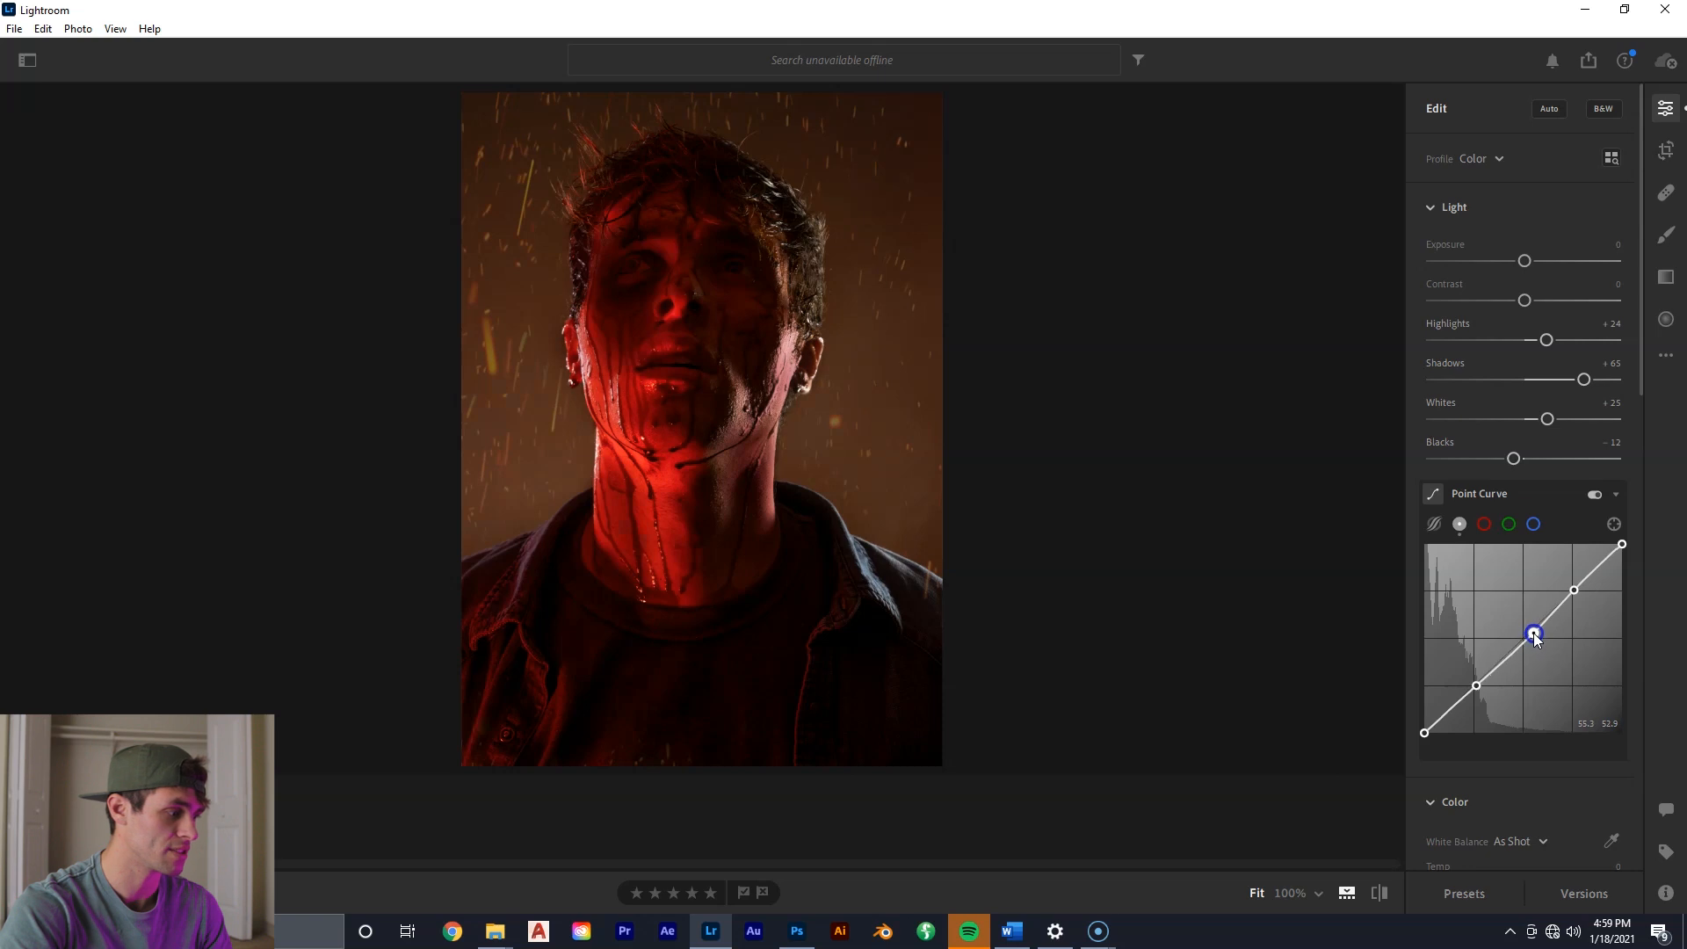
Raise the reds in the Color Mixer to Saturation +10 and Luminance +11.
{"action": "scroll", "coordinate": [1494, 387], "scroll_direction": "down", "scroll_amount": 8}
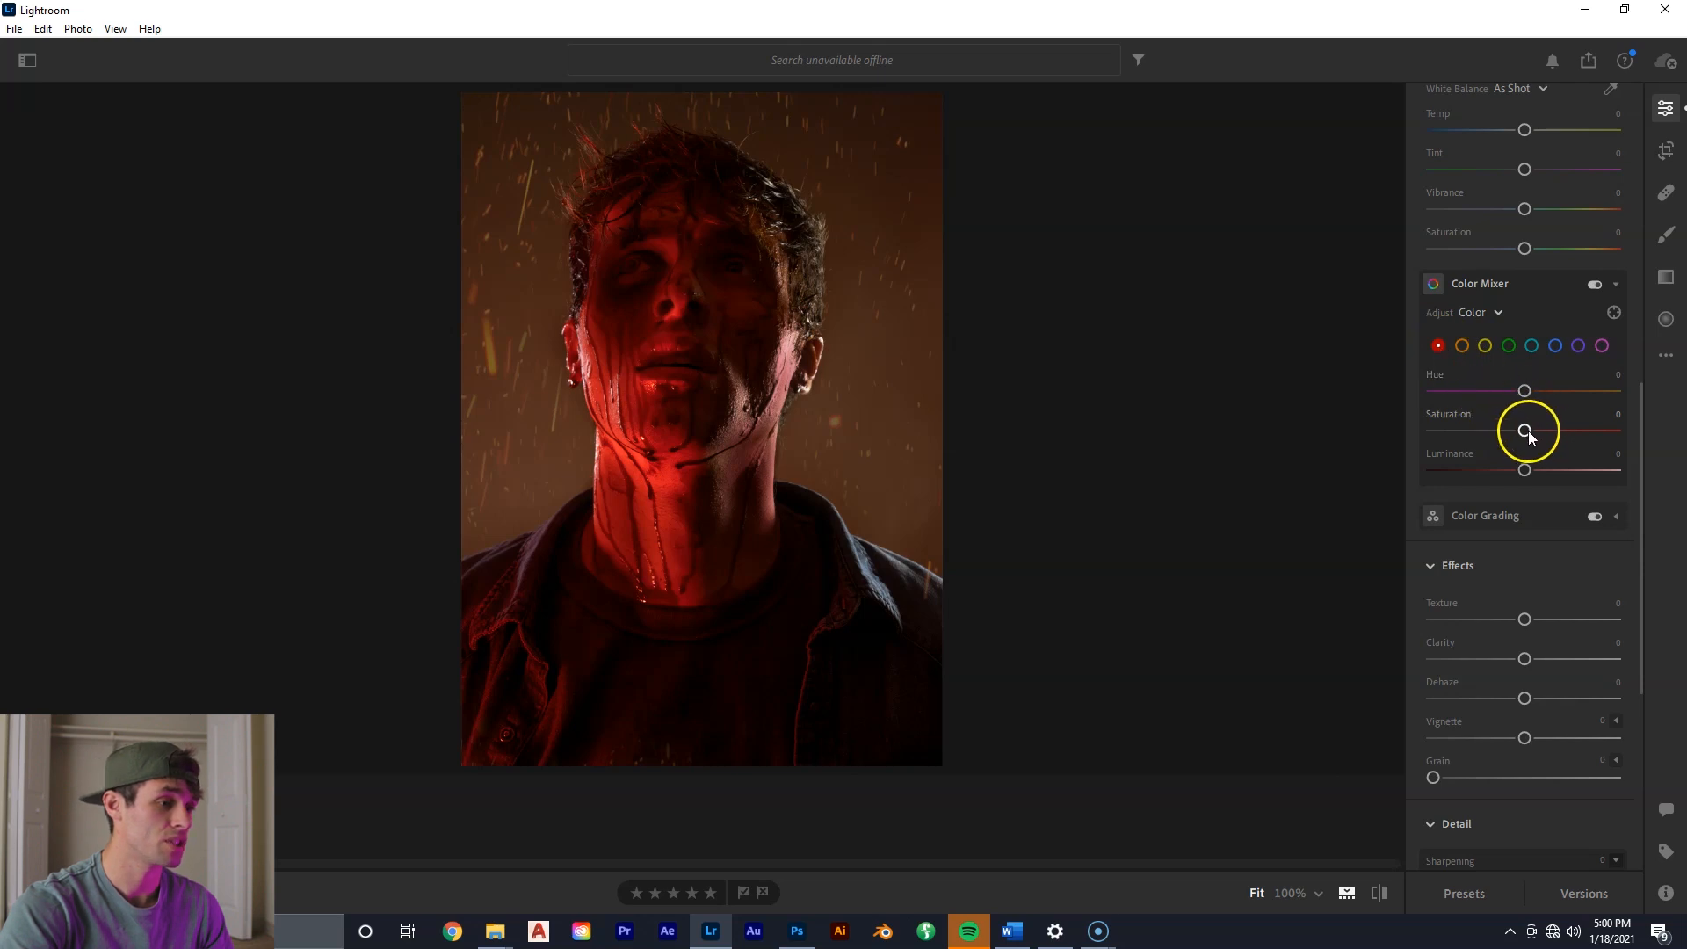
{"action": "left_click_drag", "start_coordinate": [1527, 430], "coordinate": [1537, 431]}
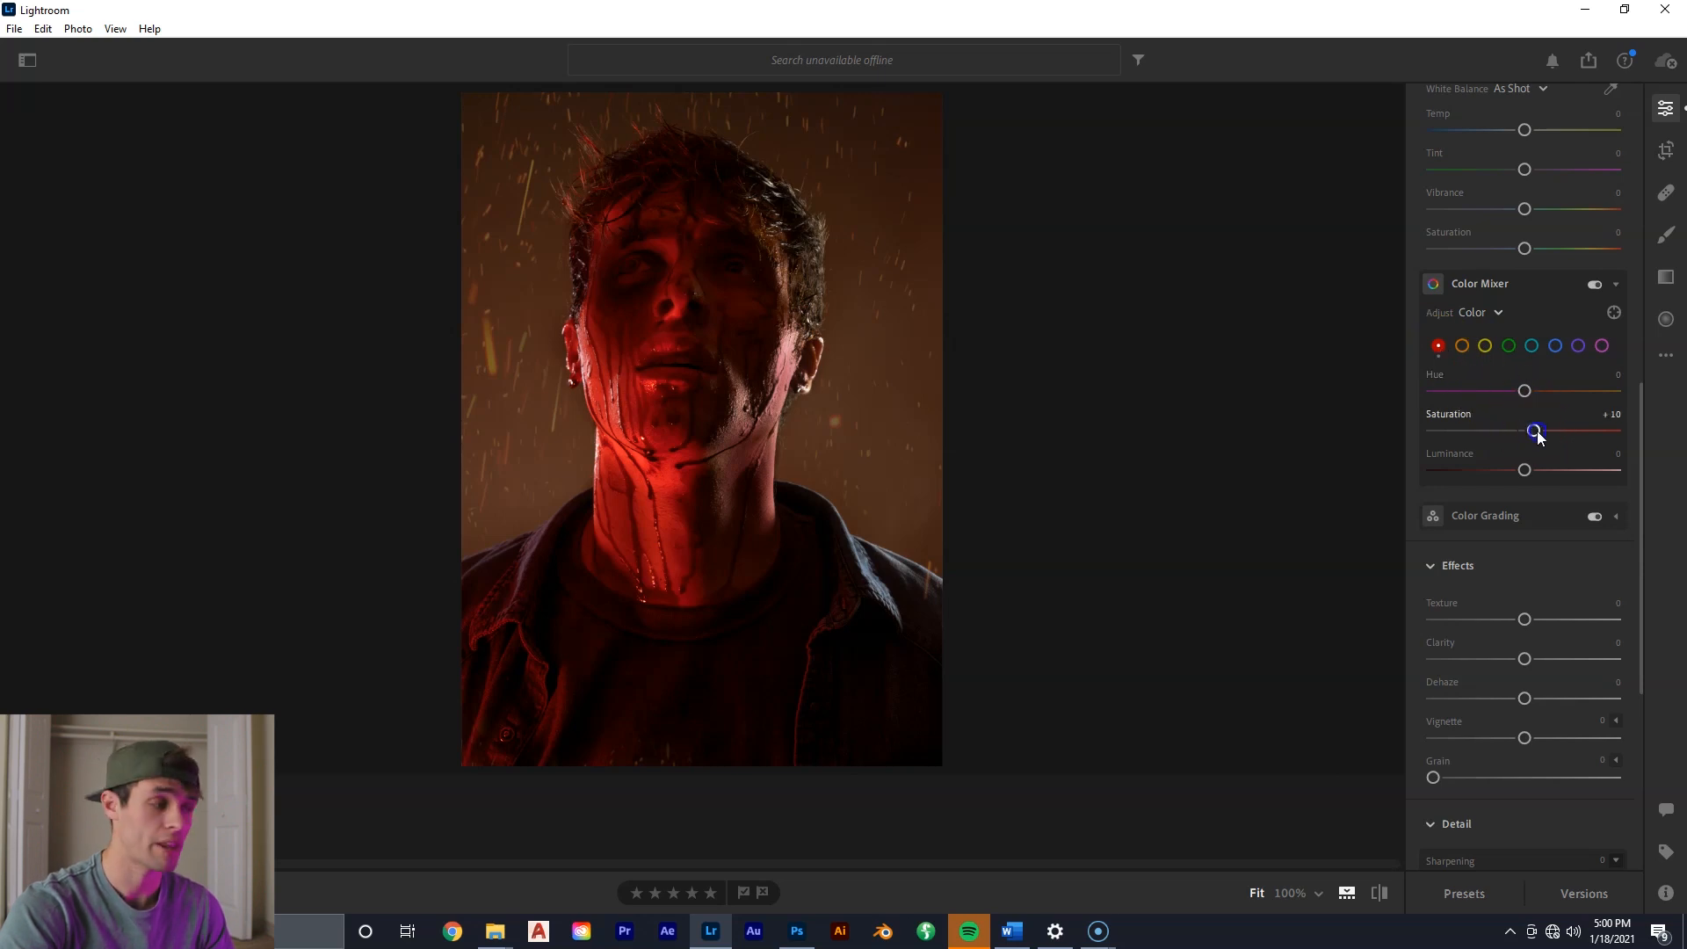
{"action": "mouse_move", "coordinate": [1525, 470]}
{"action": "left_mouse_down"}
{"action": "mouse_move", "coordinate": [1542, 471]}
{"action": "mouse_move", "coordinate": [1501, 471]}
{"action": "mouse_move", "coordinate": [1567, 470]}
{"action": "mouse_move", "coordinate": [1499, 470]}
{"action": "mouse_move", "coordinate": [1537, 467]}
{"action": "left_mouse_up"}
{"action": "left_click", "coordinate": [1480, 438]}
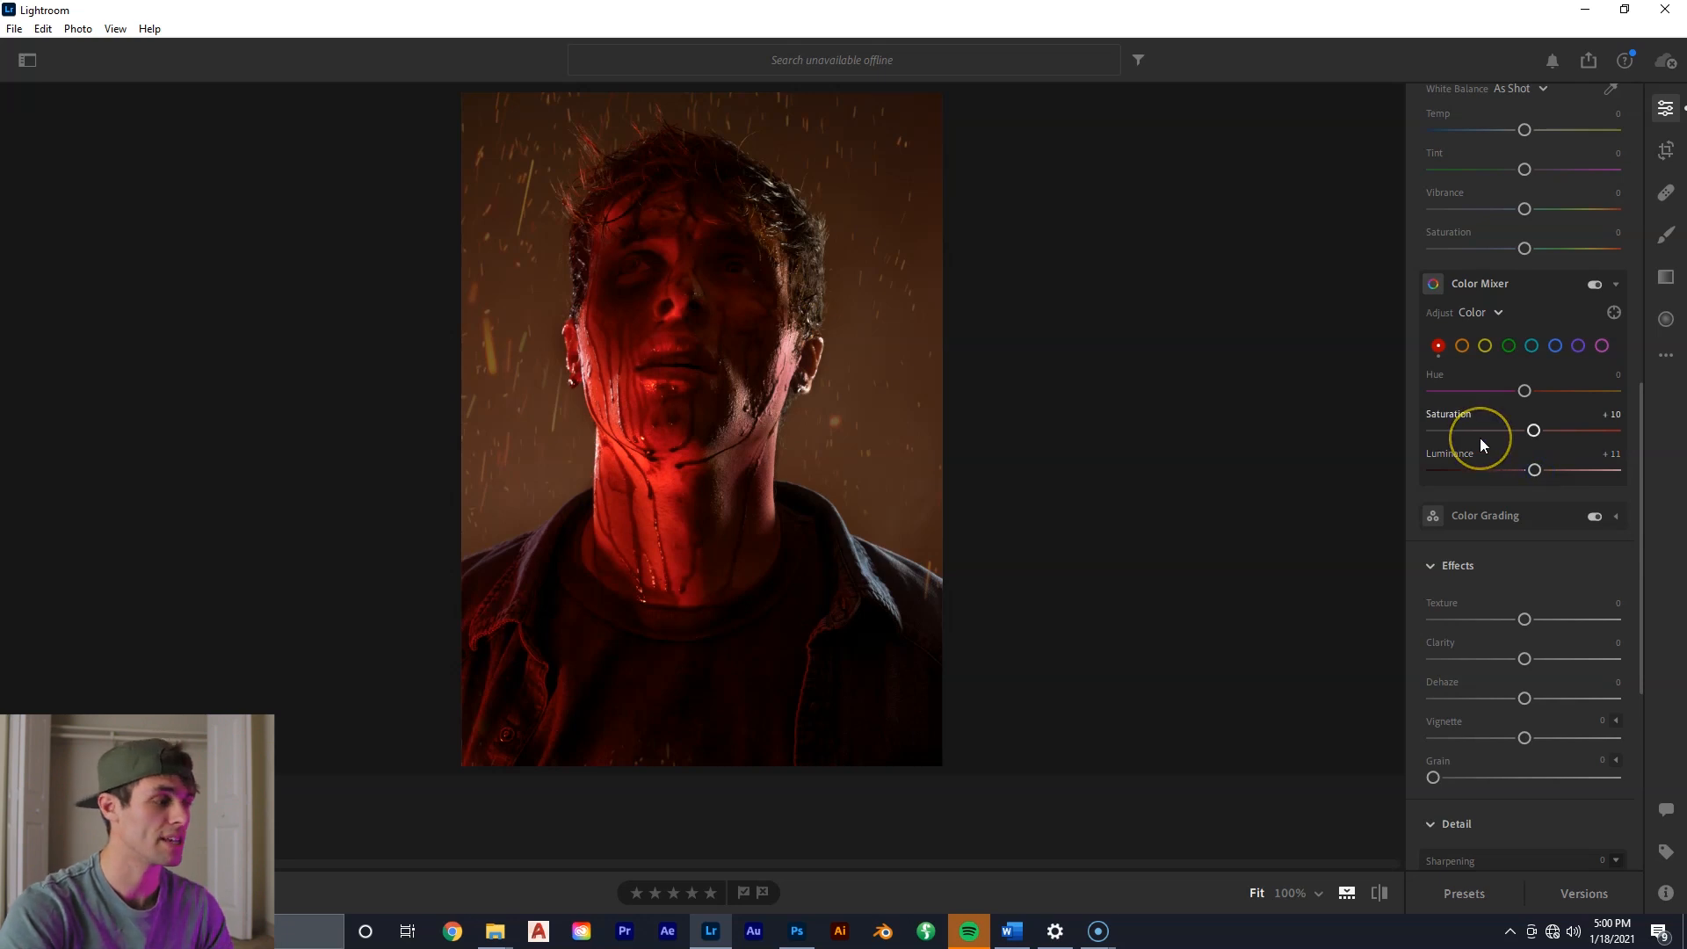
{"action": "left_click", "coordinate": [1462, 345]}
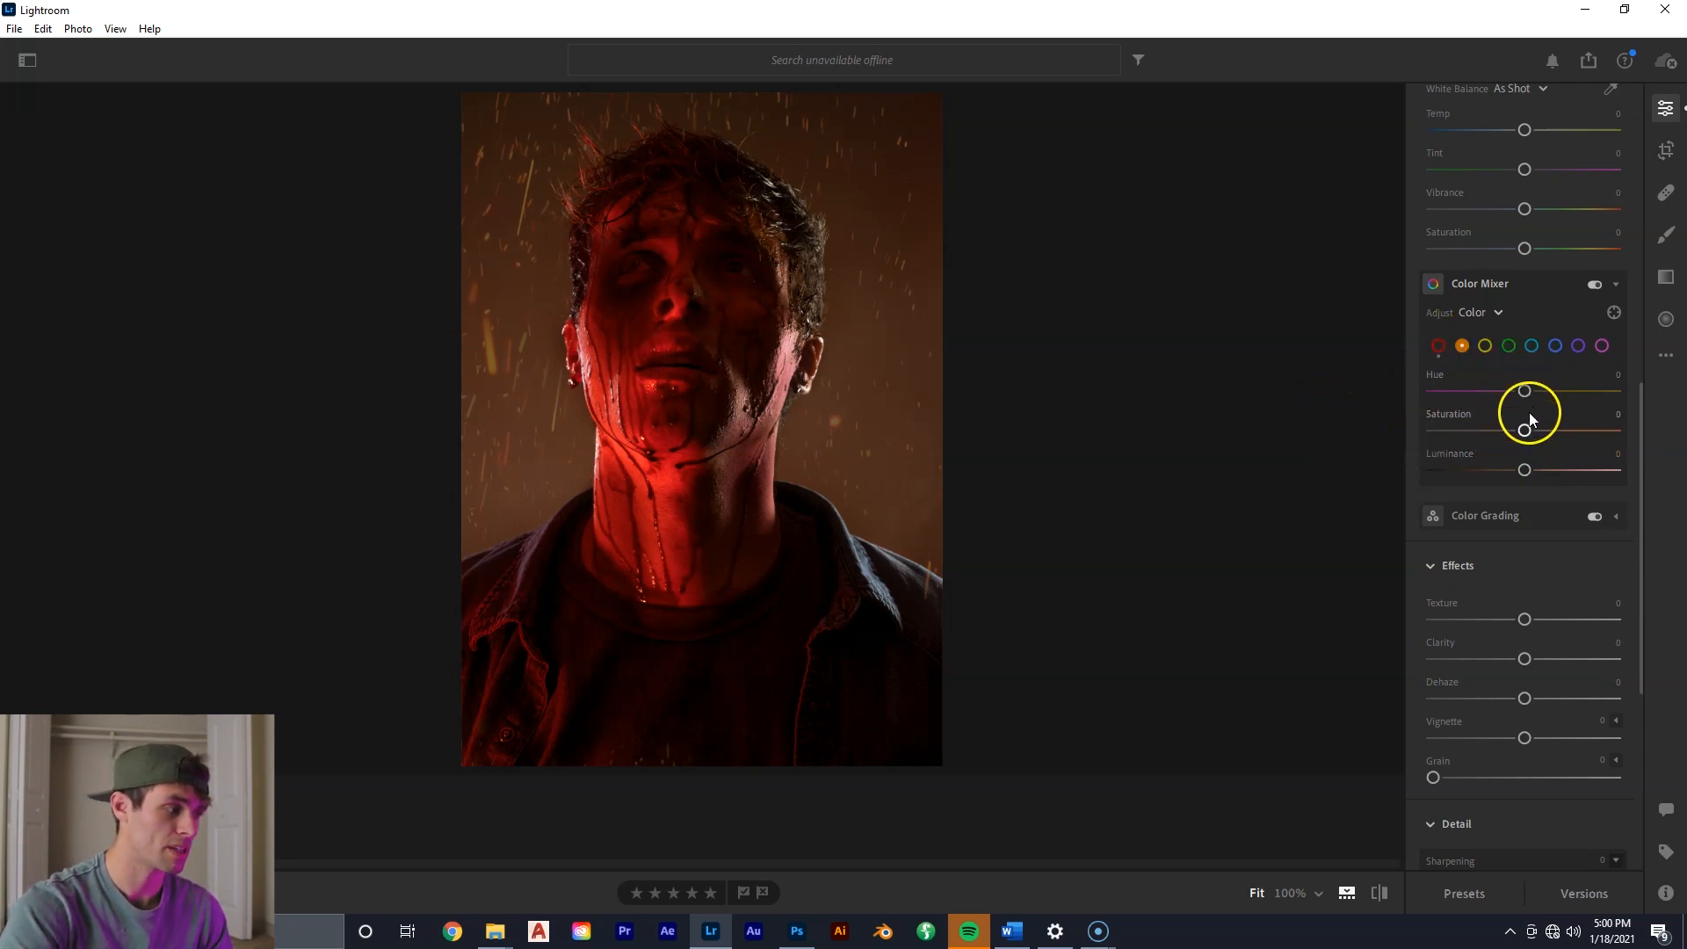
{"action": "left_click_drag", "start_coordinate": [1524, 470], "coordinate": [1482, 458]}
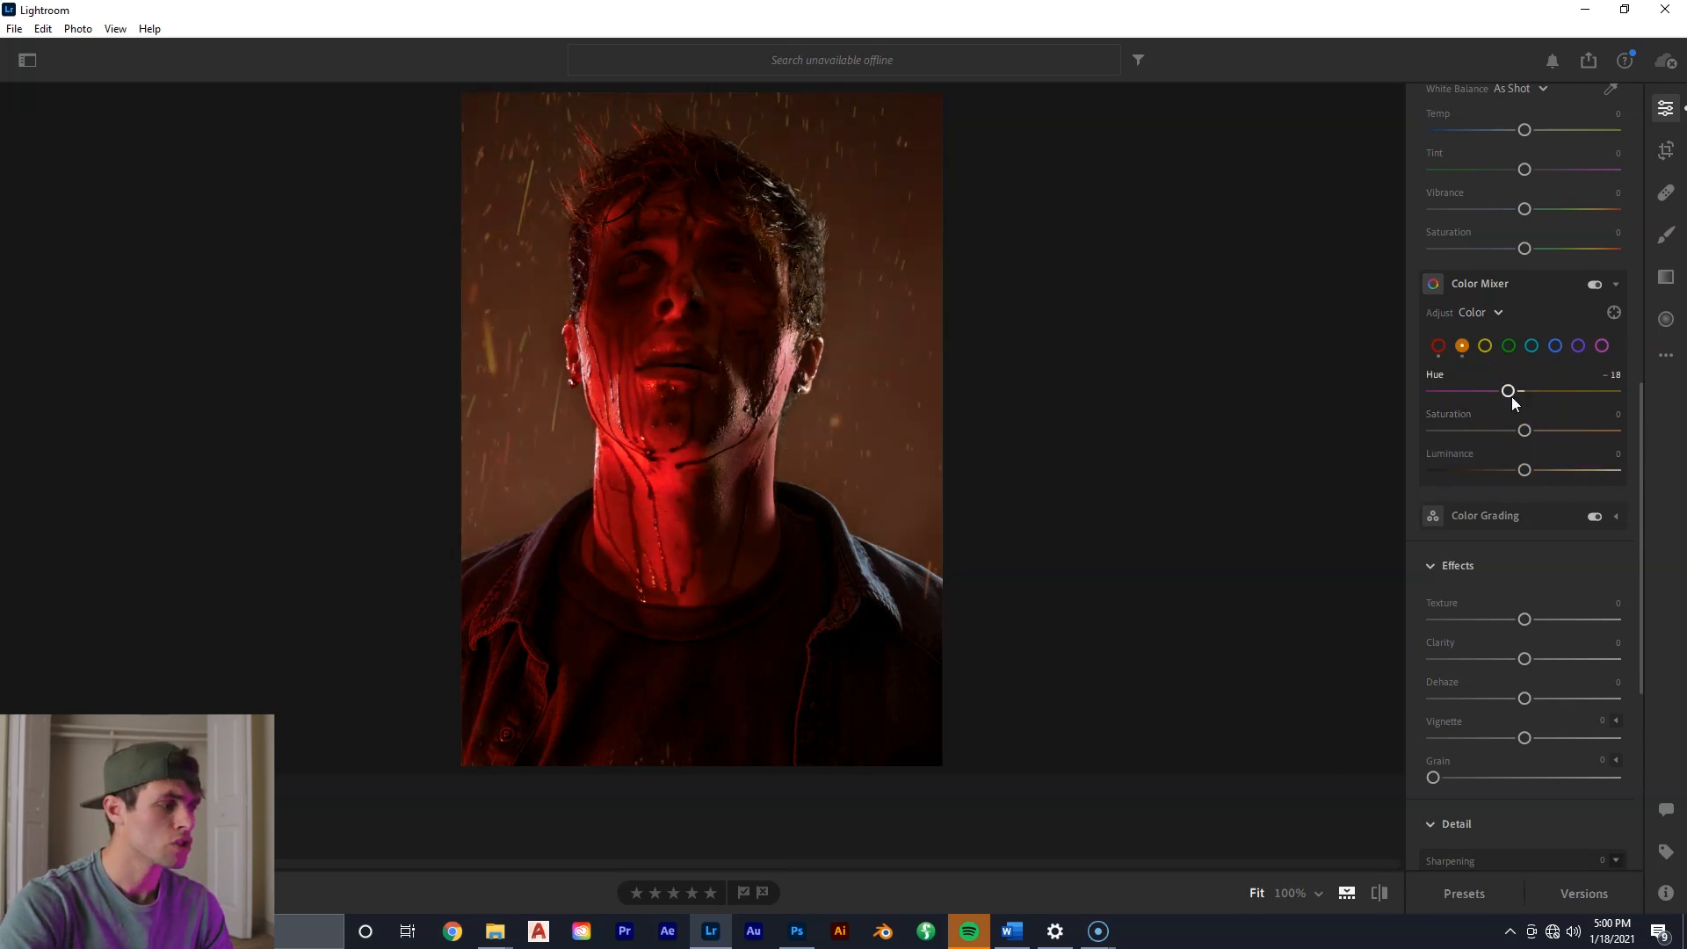
{"action": "key", "text": "ctrl+z"}
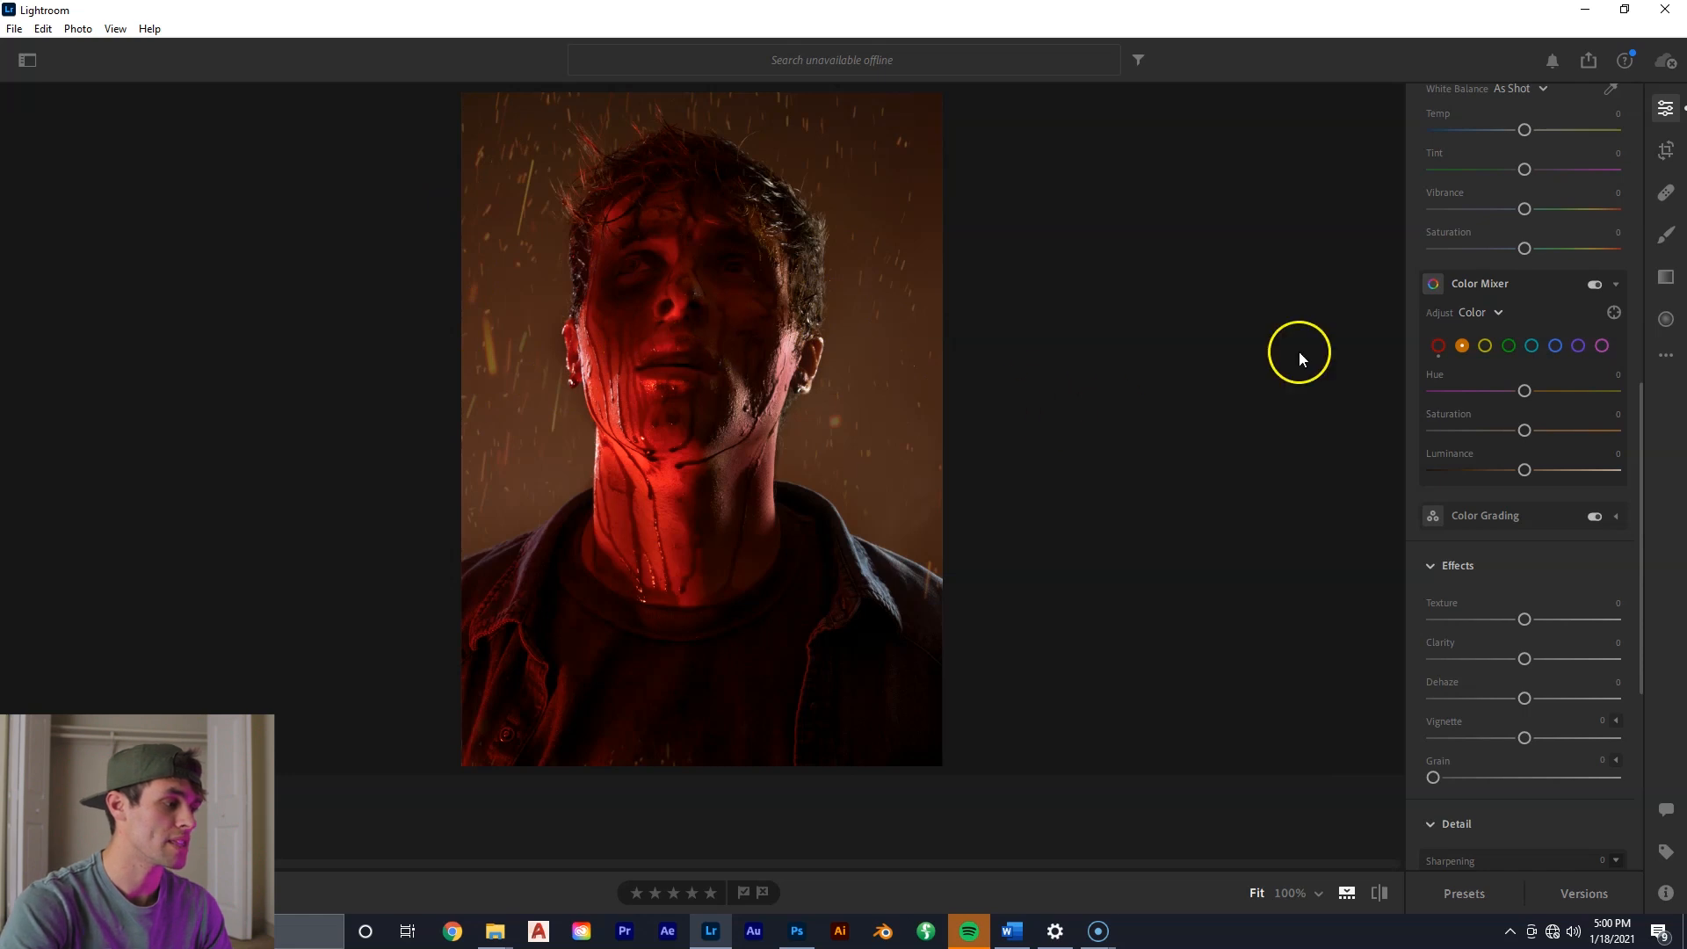
Set the oranges in the Color Mixer to Hue -23 and Saturation +5.
{"action": "left_click", "coordinate": [1463, 346]}
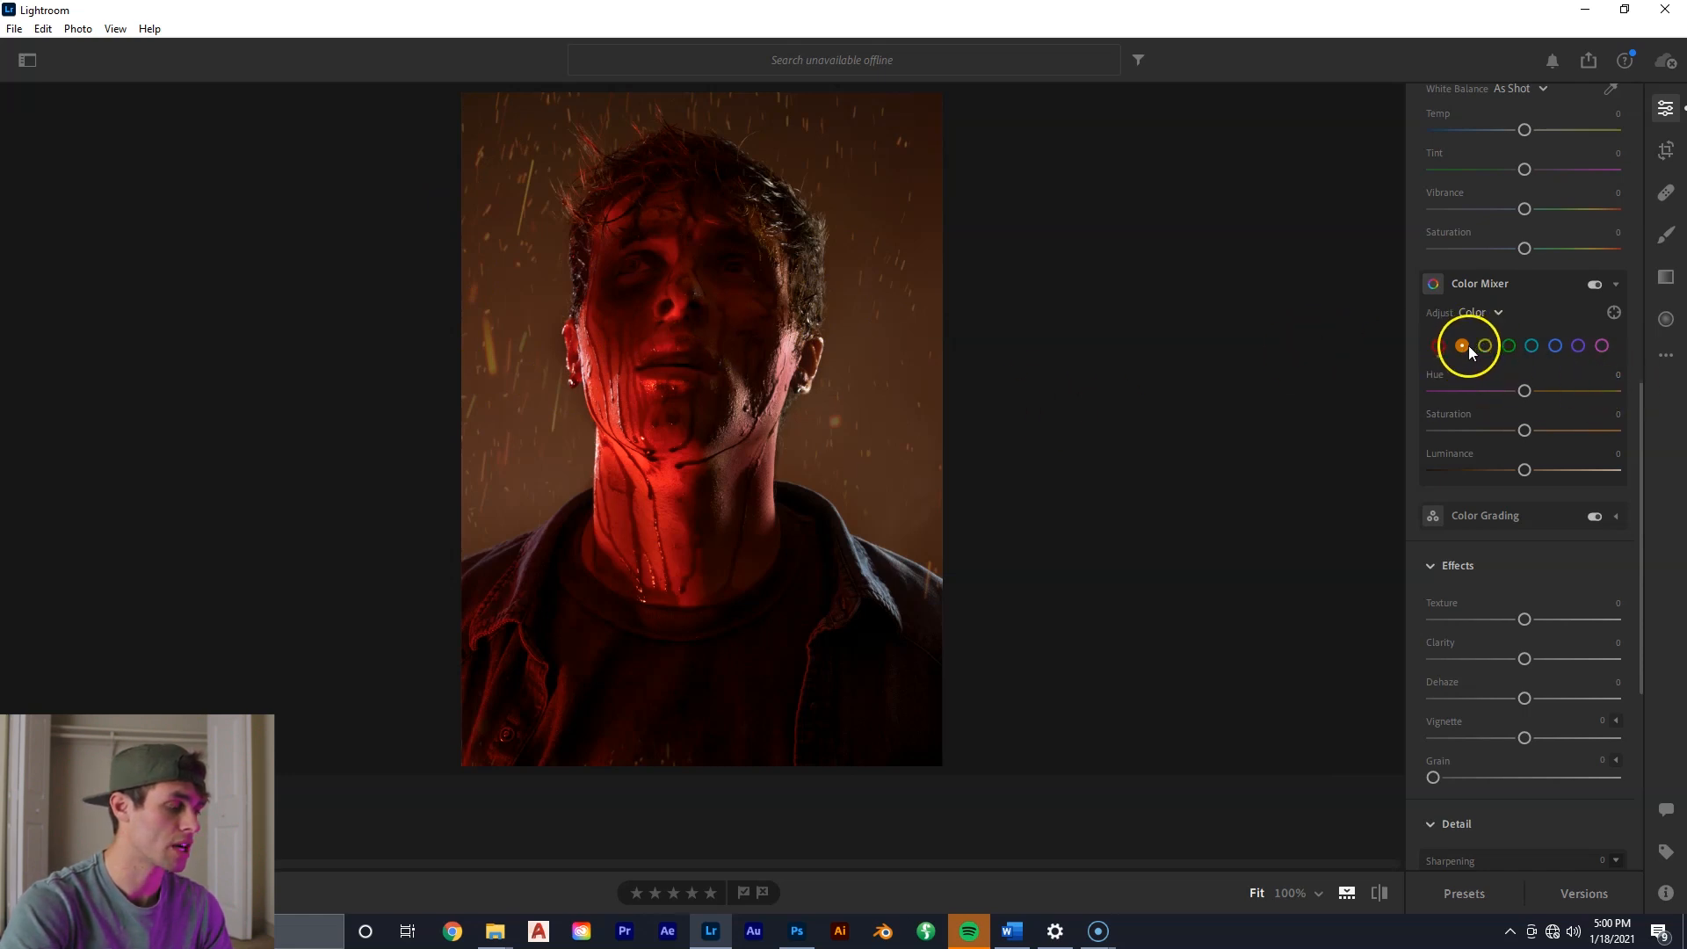
{"action": "left_click", "coordinate": [1524, 391]}
{"action": "left_click_drag", "start_coordinate": [1524, 393], "coordinate": [1504, 392]}
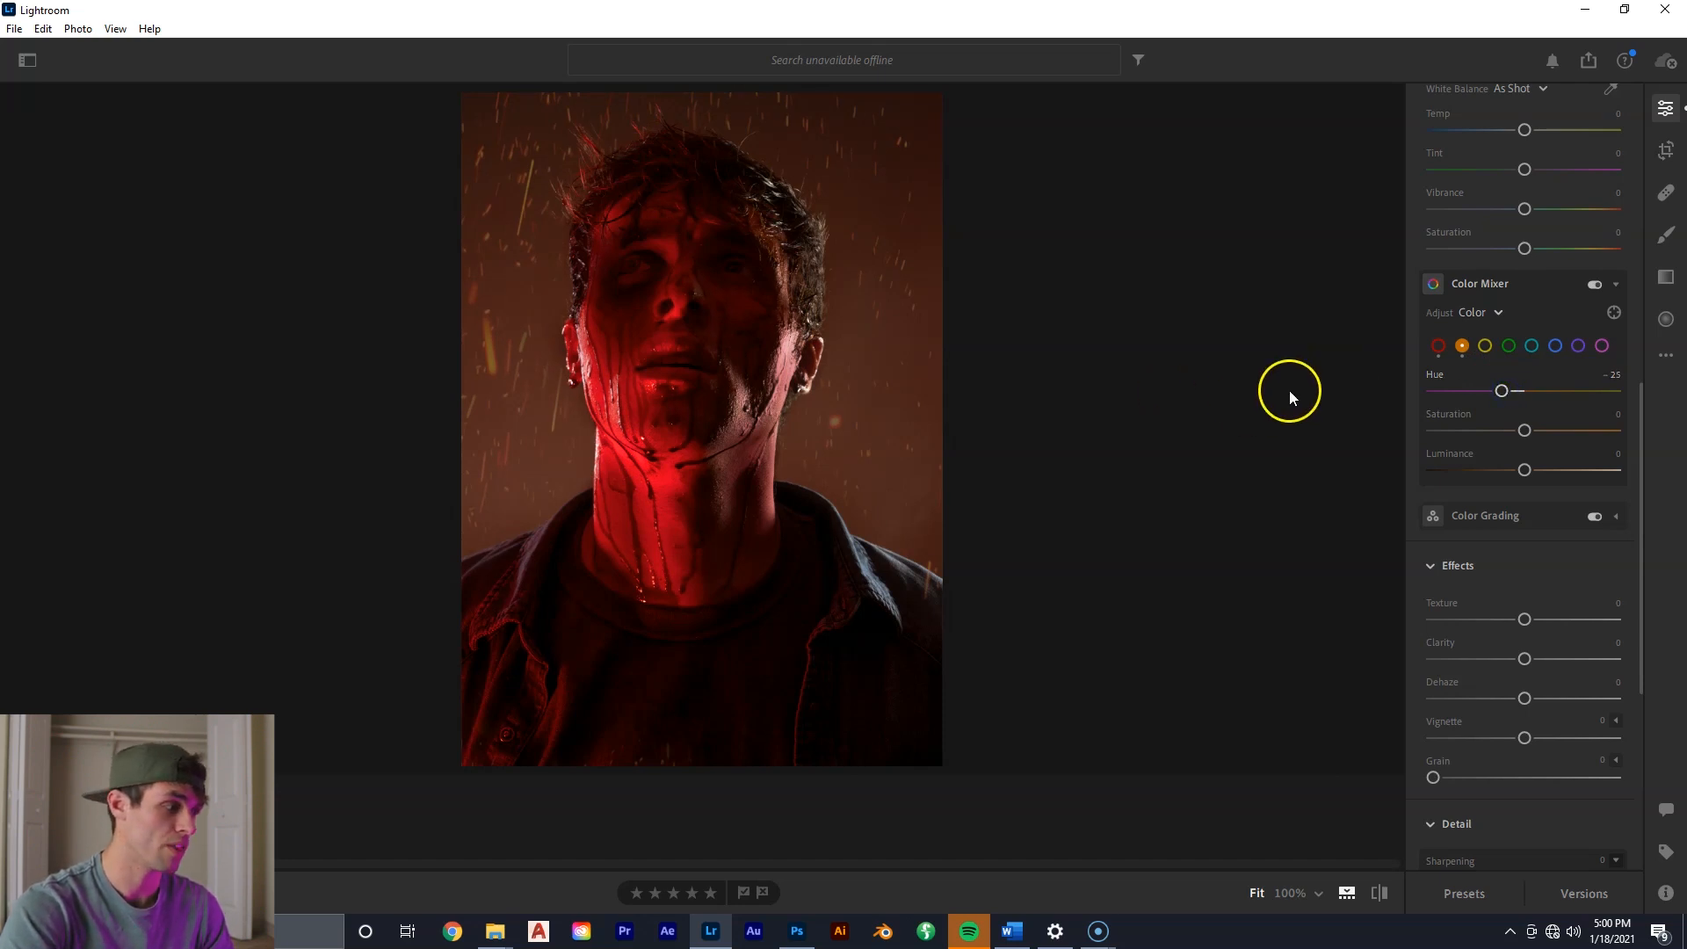
{"action": "left_click_drag", "start_coordinate": [1501, 392], "coordinate": [1525, 471]}
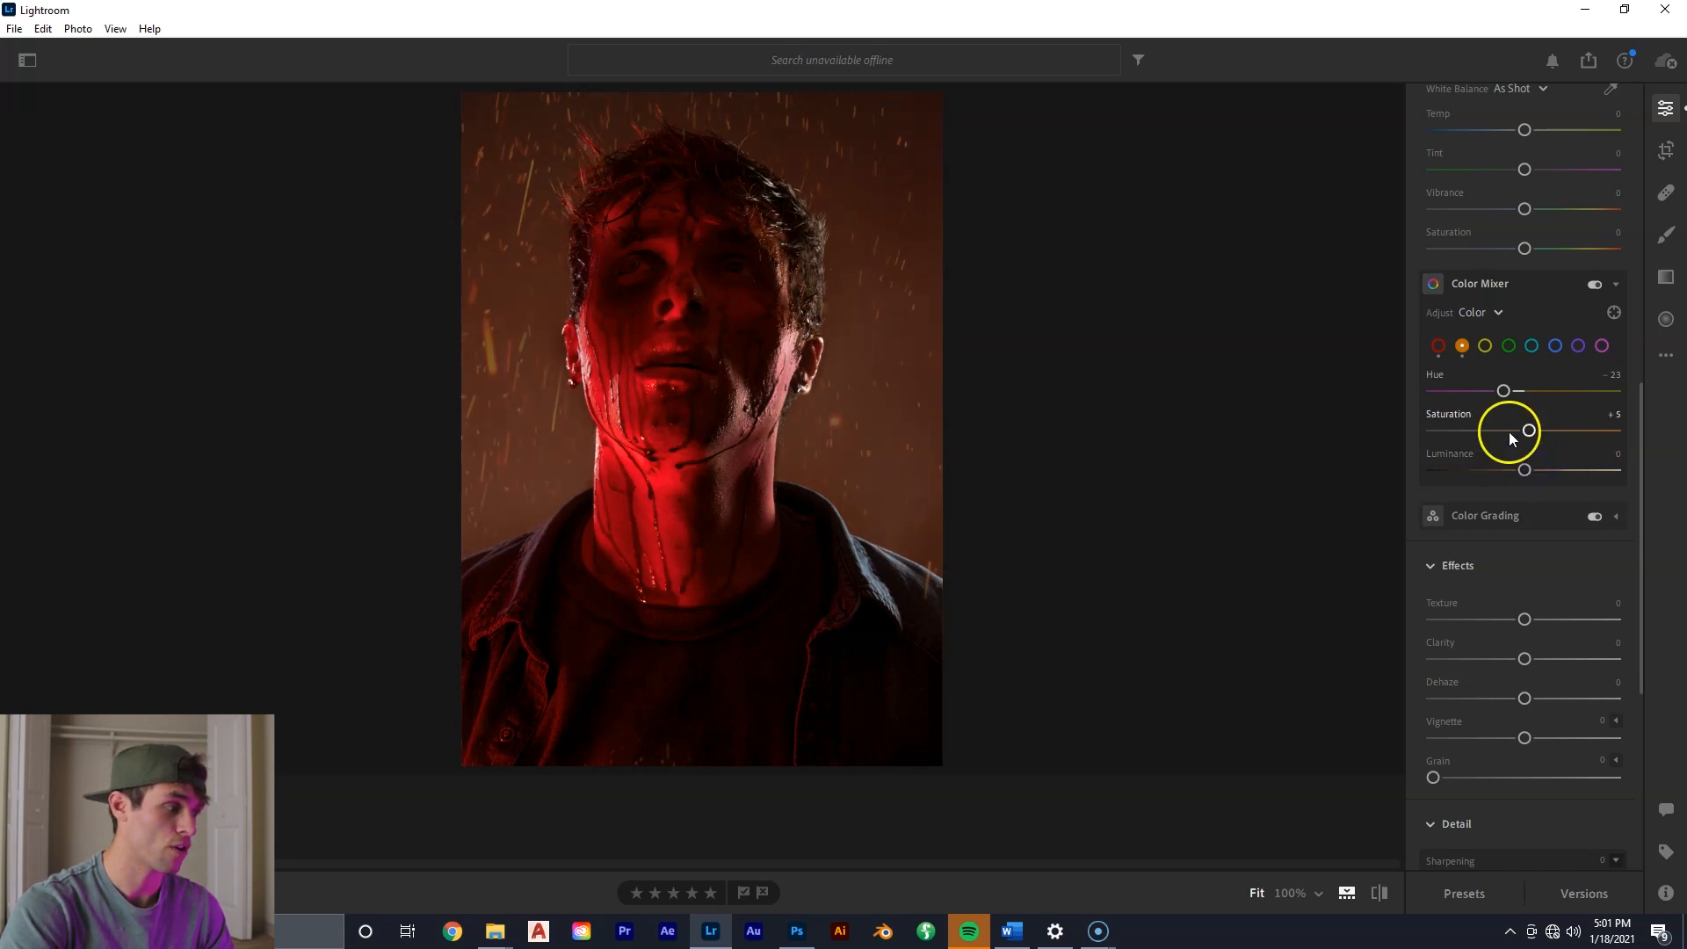
Shift the yellows' Hue in the Color Mixer to -100.
{"action": "left_click", "coordinate": [1485, 347]}
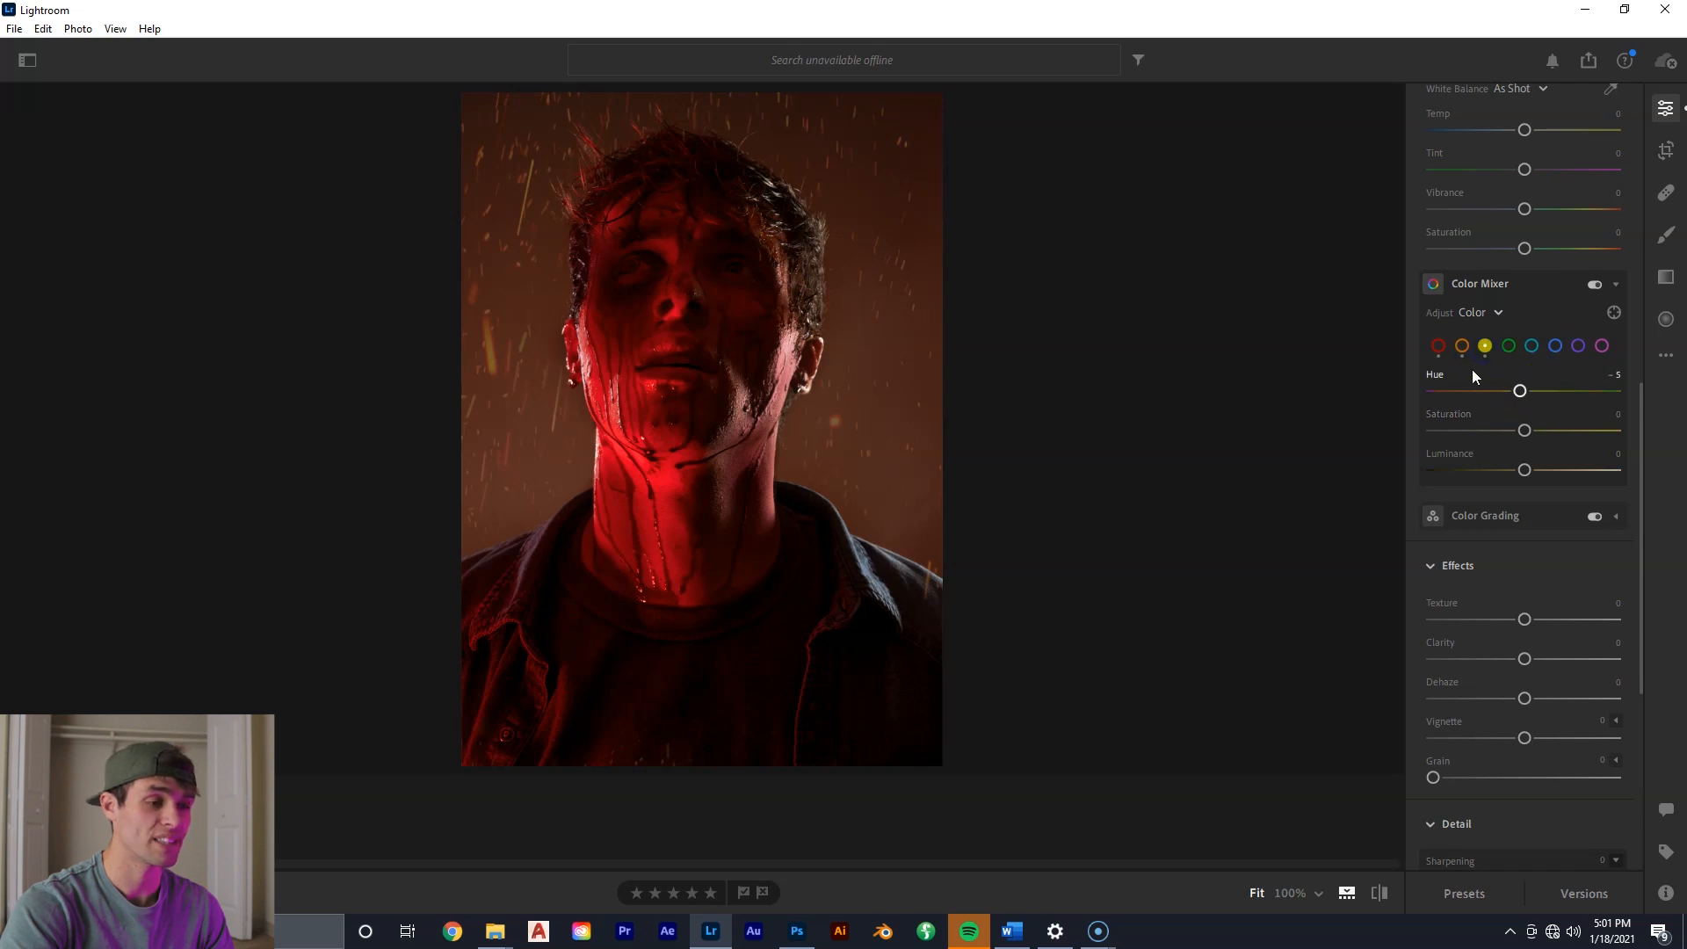
{"action": "left_click", "coordinate": [1520, 392]}
{"action": "left_click_drag", "start_coordinate": [1520, 392], "coordinate": [1453, 400]}
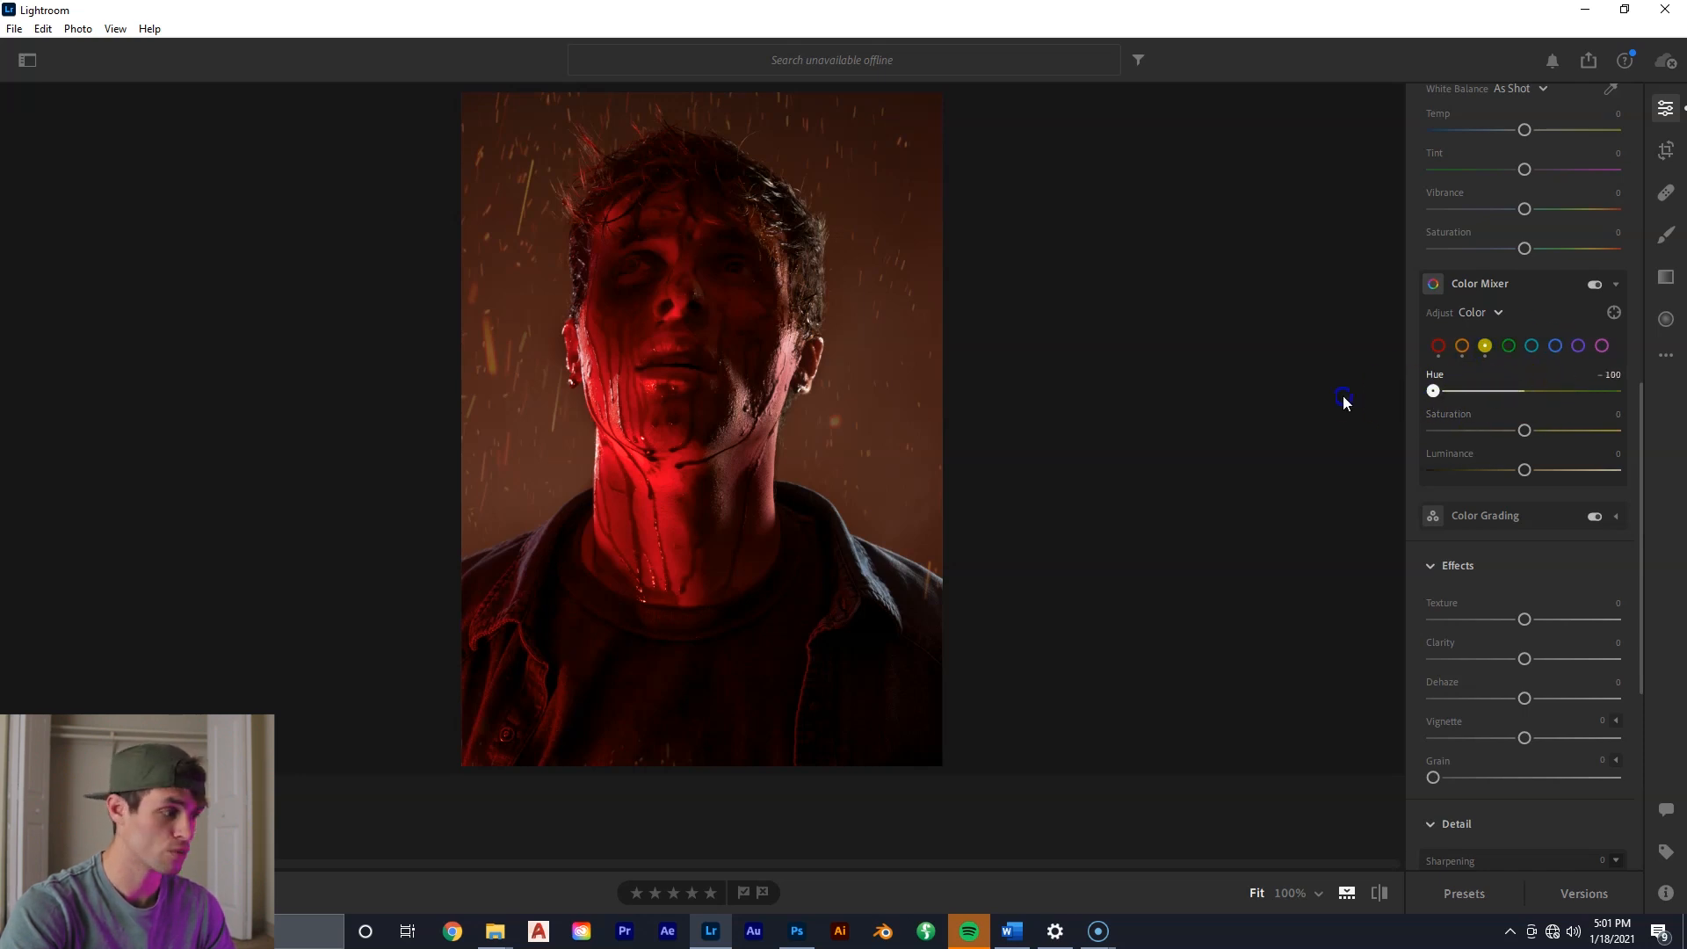
Test the yellows' Hue at about +7 in the Color Mixer and return it to -100.
{"action": "left_click_drag", "start_coordinate": [1433, 387], "coordinate": [1530, 395]}
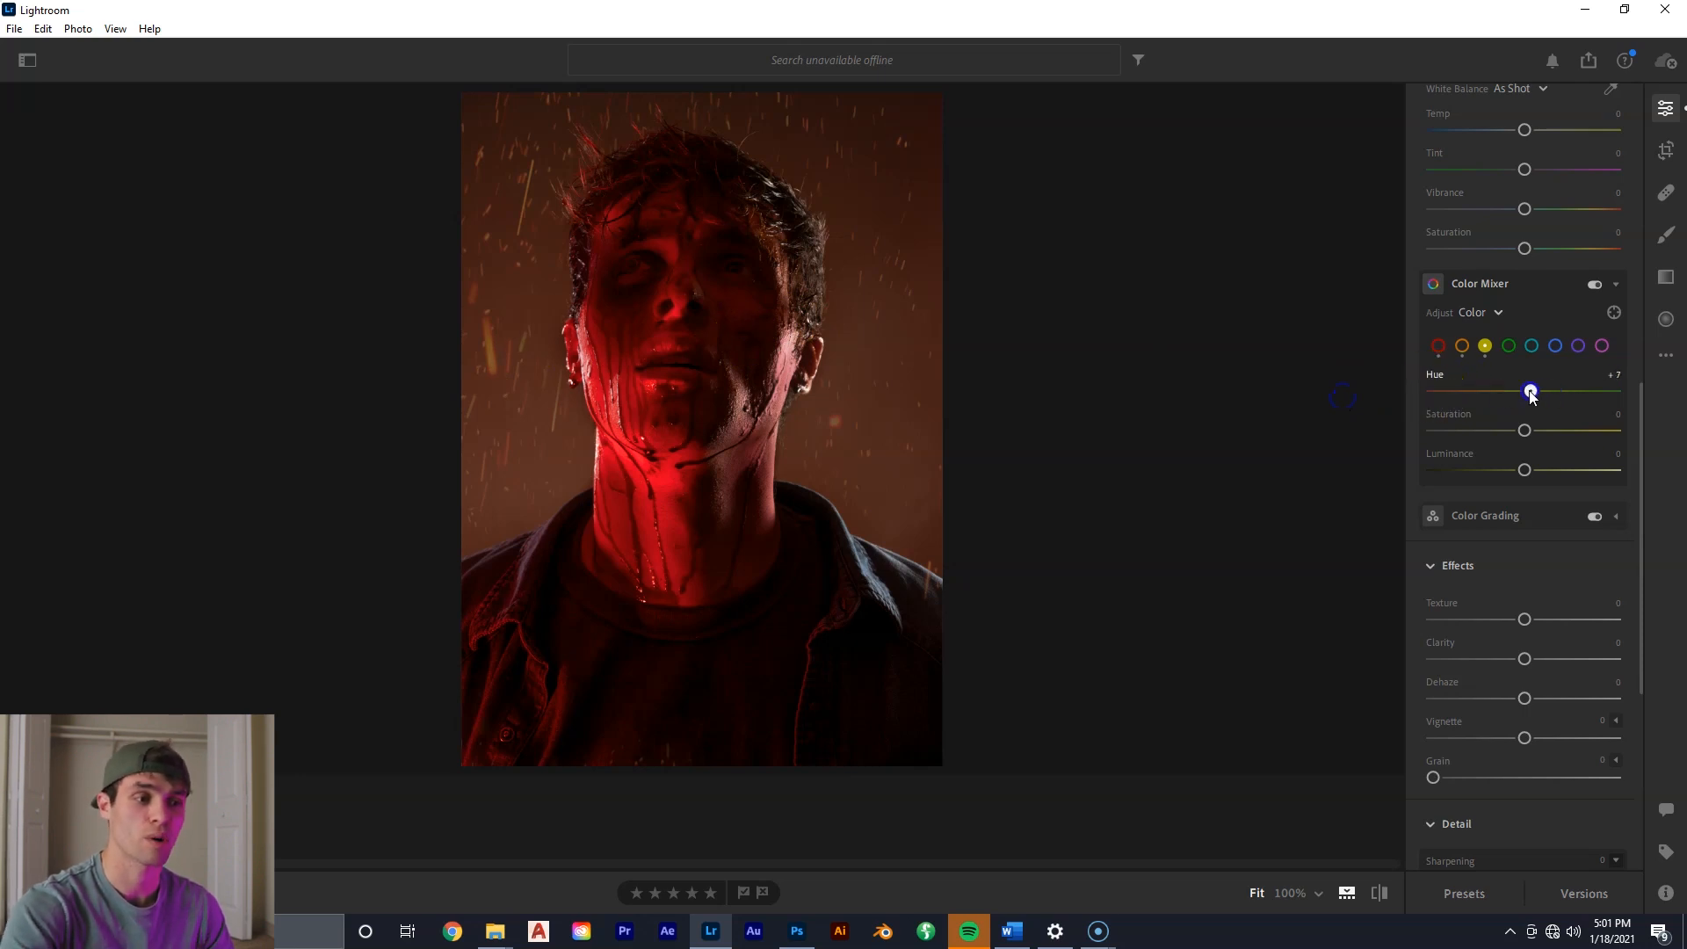
{"action": "left_click_drag", "start_coordinate": [1529, 395], "coordinate": [1461, 397]}
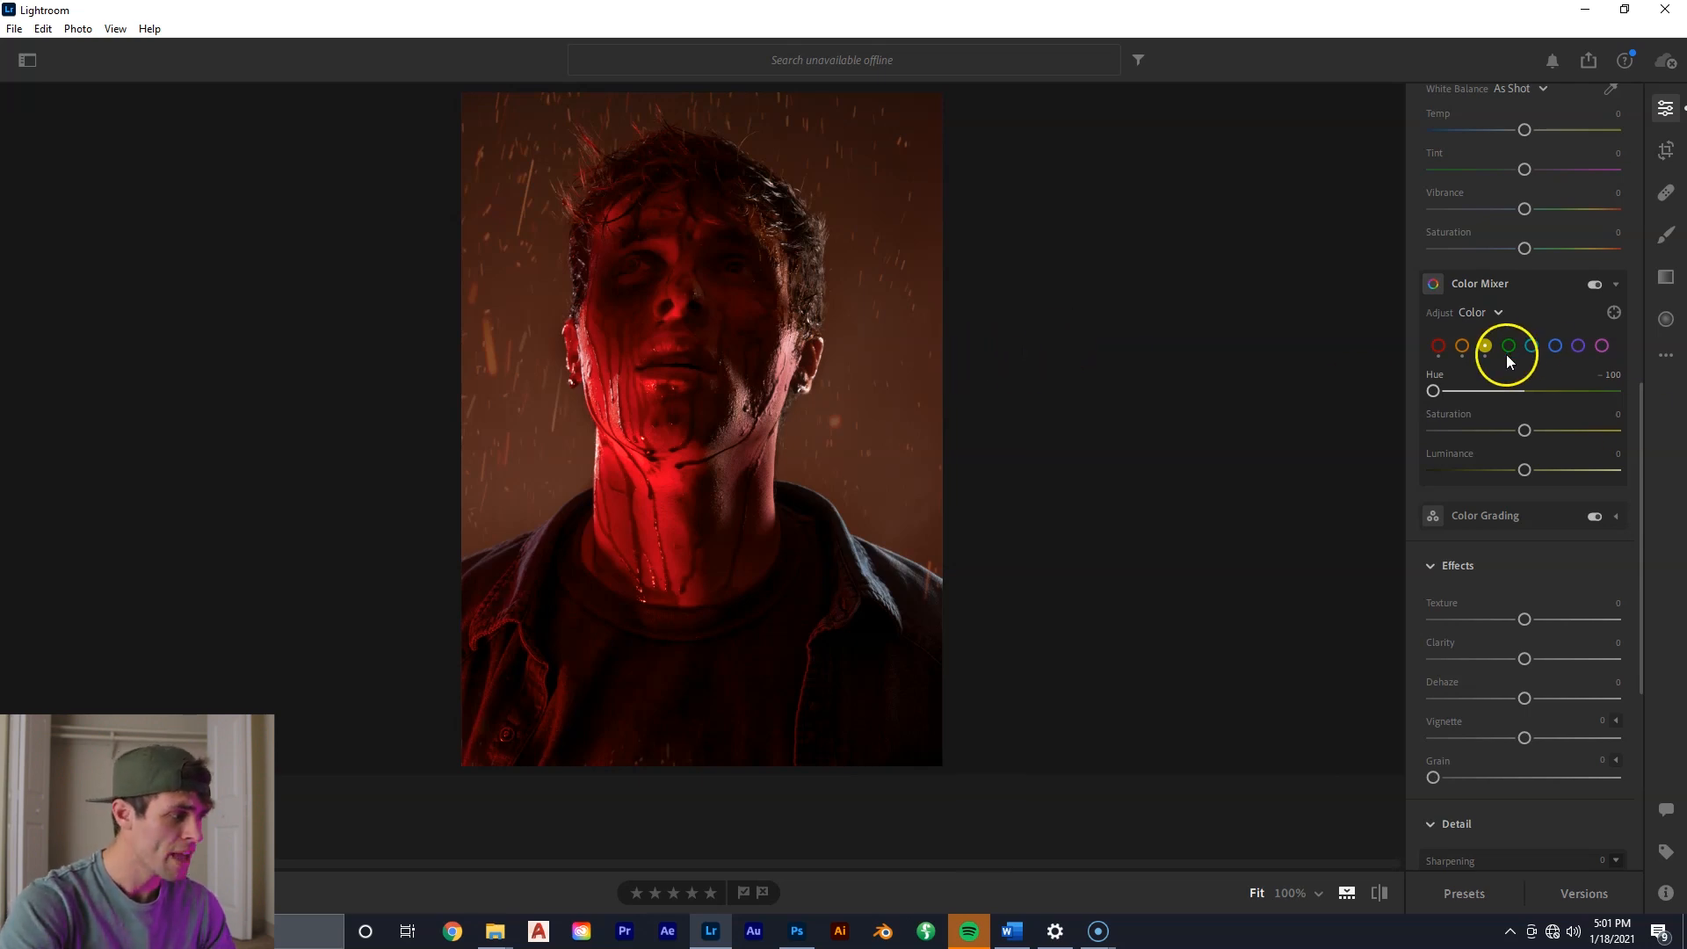
Fine-tune the Luminance of the blues in the Color Mixer.
{"action": "left_click", "coordinate": [1532, 346]}
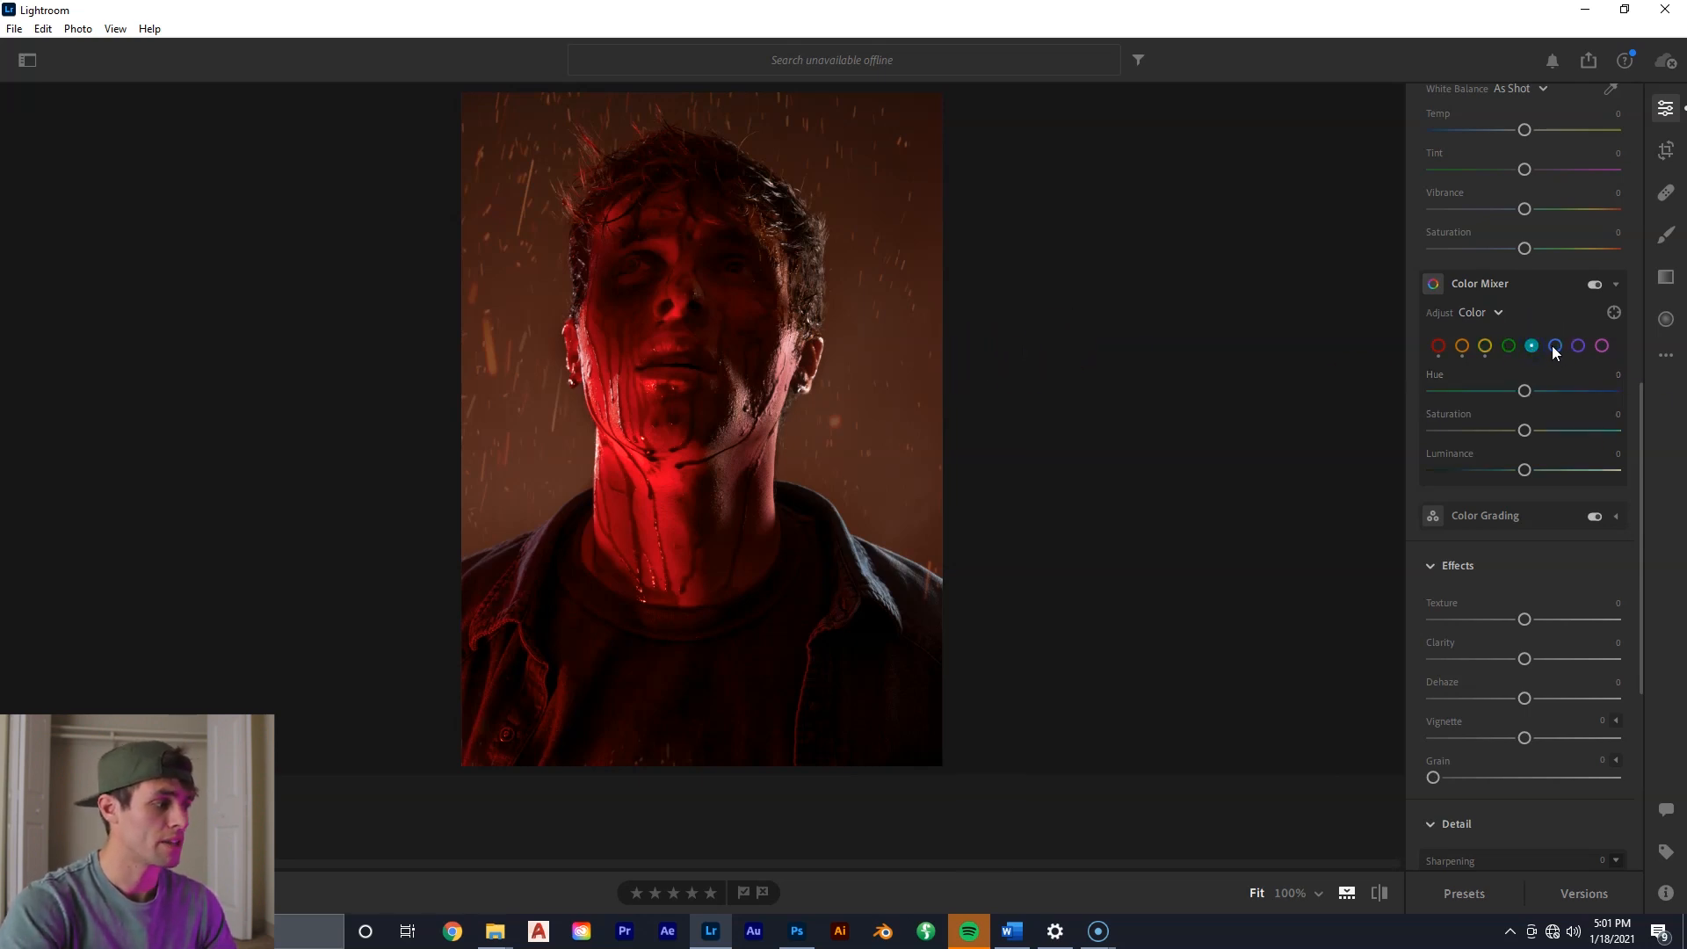
{"action": "left_click", "coordinate": [1557, 348]}
{"action": "left_click", "coordinate": [1535, 349]}
{"action": "left_click", "coordinate": [1557, 348]}
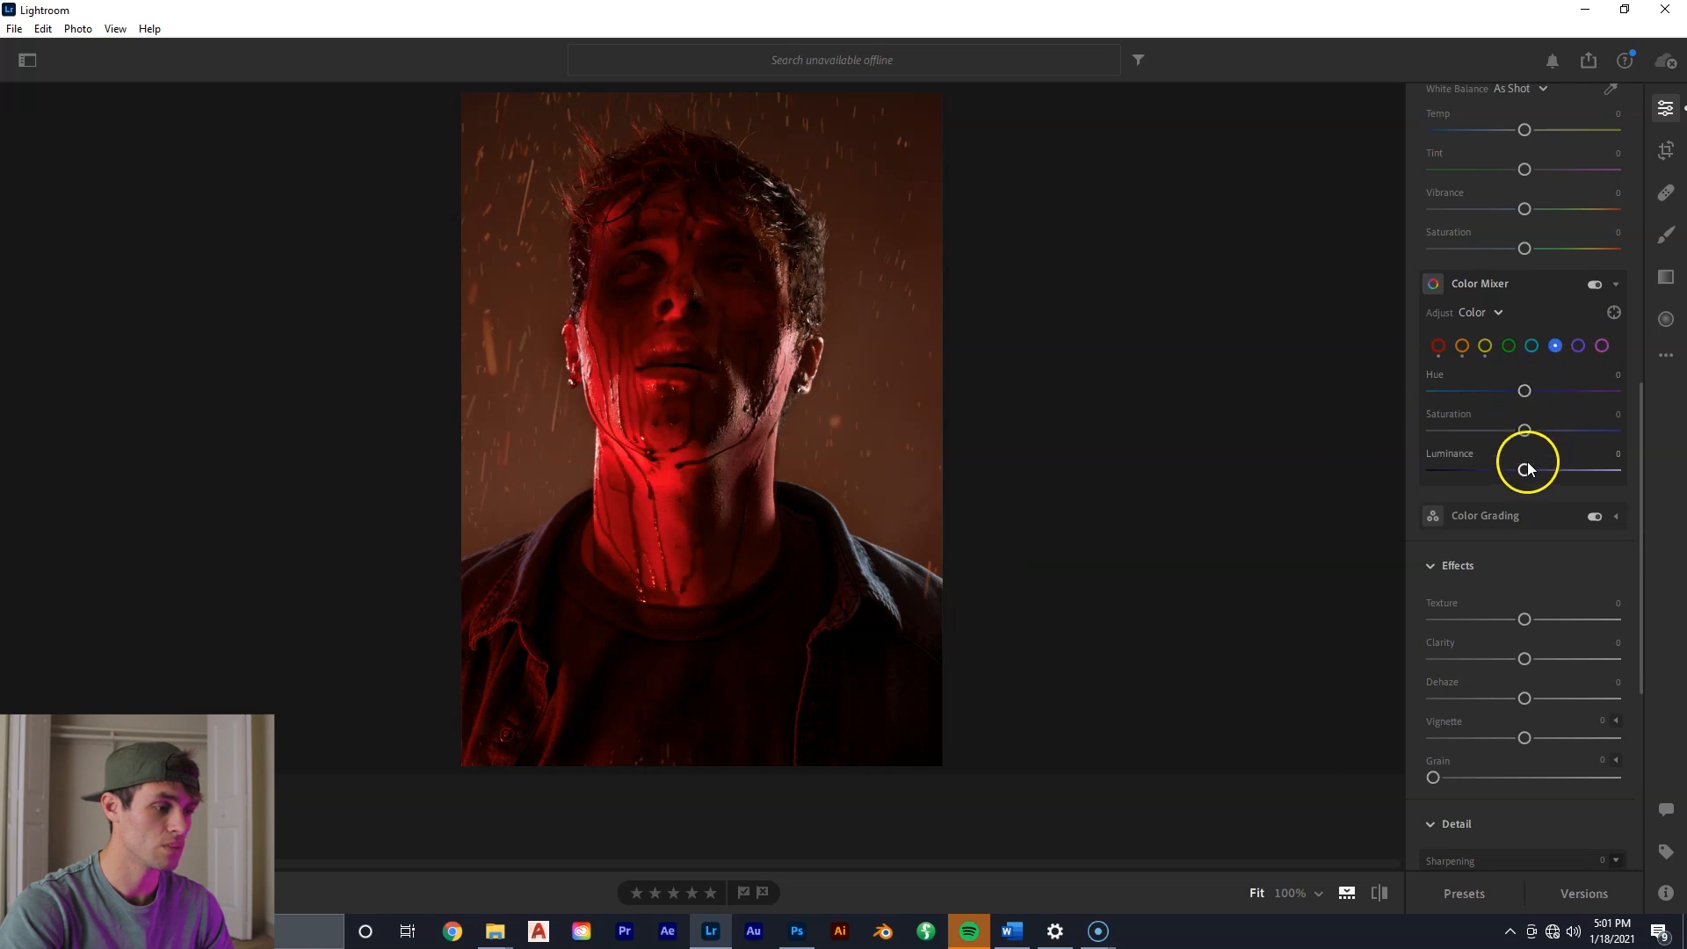
{"action": "mouse_move", "coordinate": [1524, 470]}
{"action": "left_mouse_down"}
{"action": "mouse_move", "coordinate": [1600, 468]}
{"action": "mouse_move", "coordinate": [1485, 470]}
{"action": "mouse_move", "coordinate": [1626, 463]}
{"action": "mouse_move", "coordinate": [1500, 471]}
{"action": "mouse_move", "coordinate": [1525, 478]}
{"action": "left_mouse_up"}
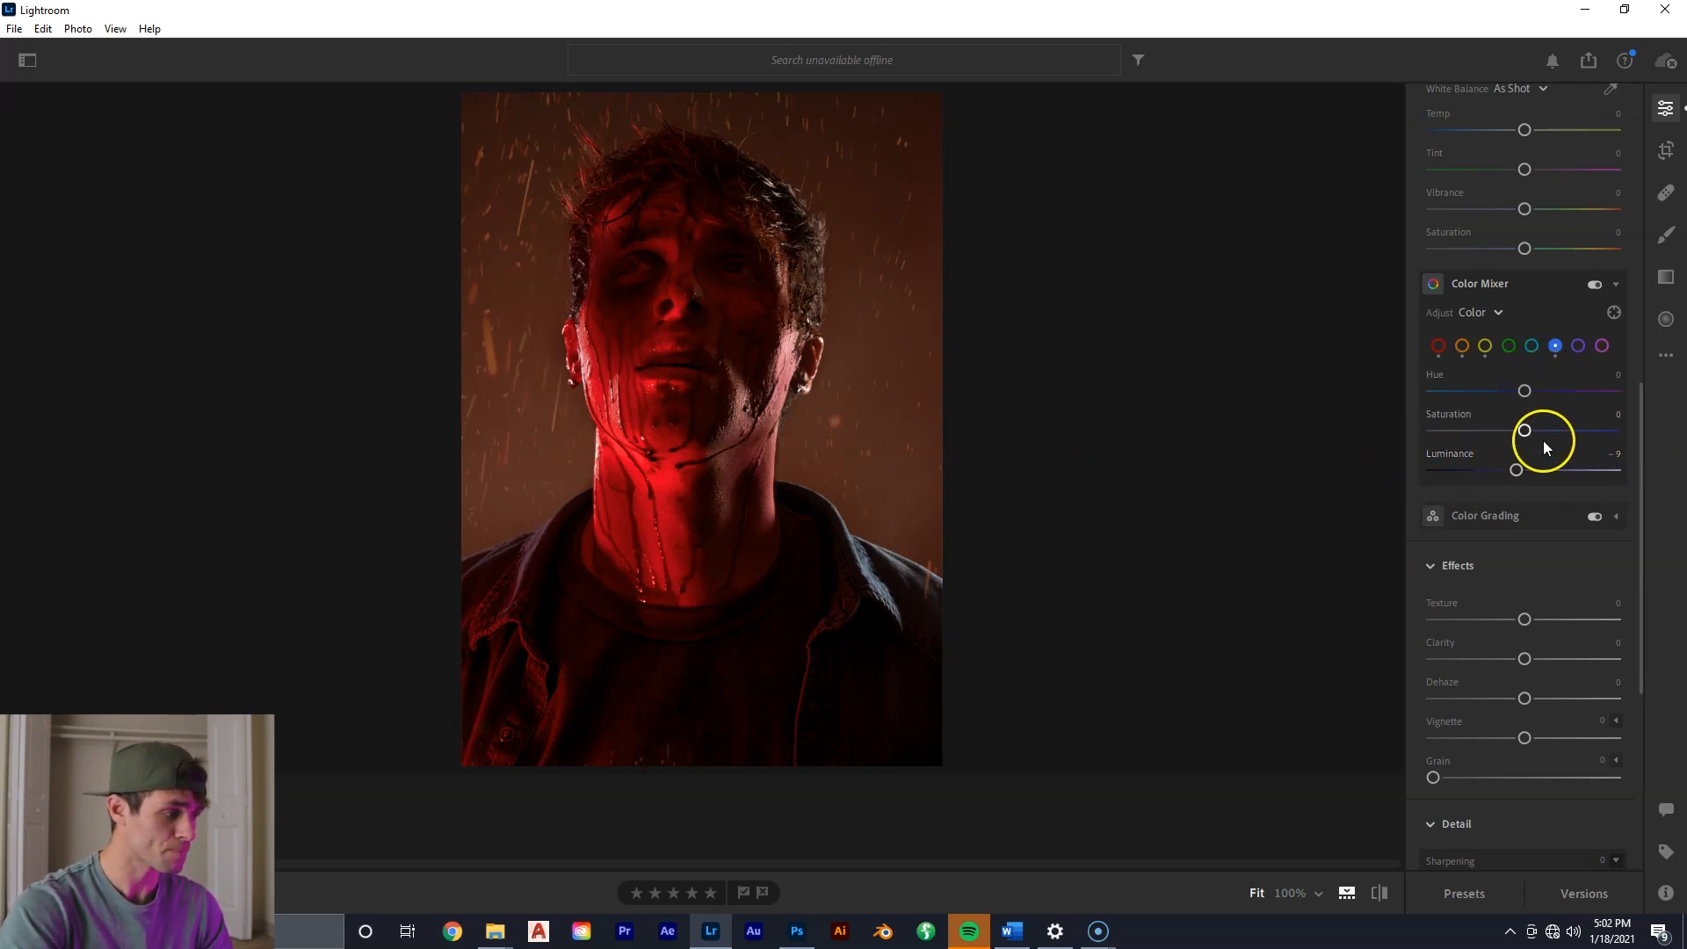
{"action": "mouse_move", "coordinate": [1516, 470]}
{"action": "left_mouse_down"}
{"action": "mouse_move", "coordinate": [1600, 463]}
{"action": "mouse_move", "coordinate": [1531, 471]}
{"action": "left_mouse_up"}
Raise the magentas' Luminance in the Color Mixer to +52.
{"action": "left_click", "coordinate": [1602, 347]}
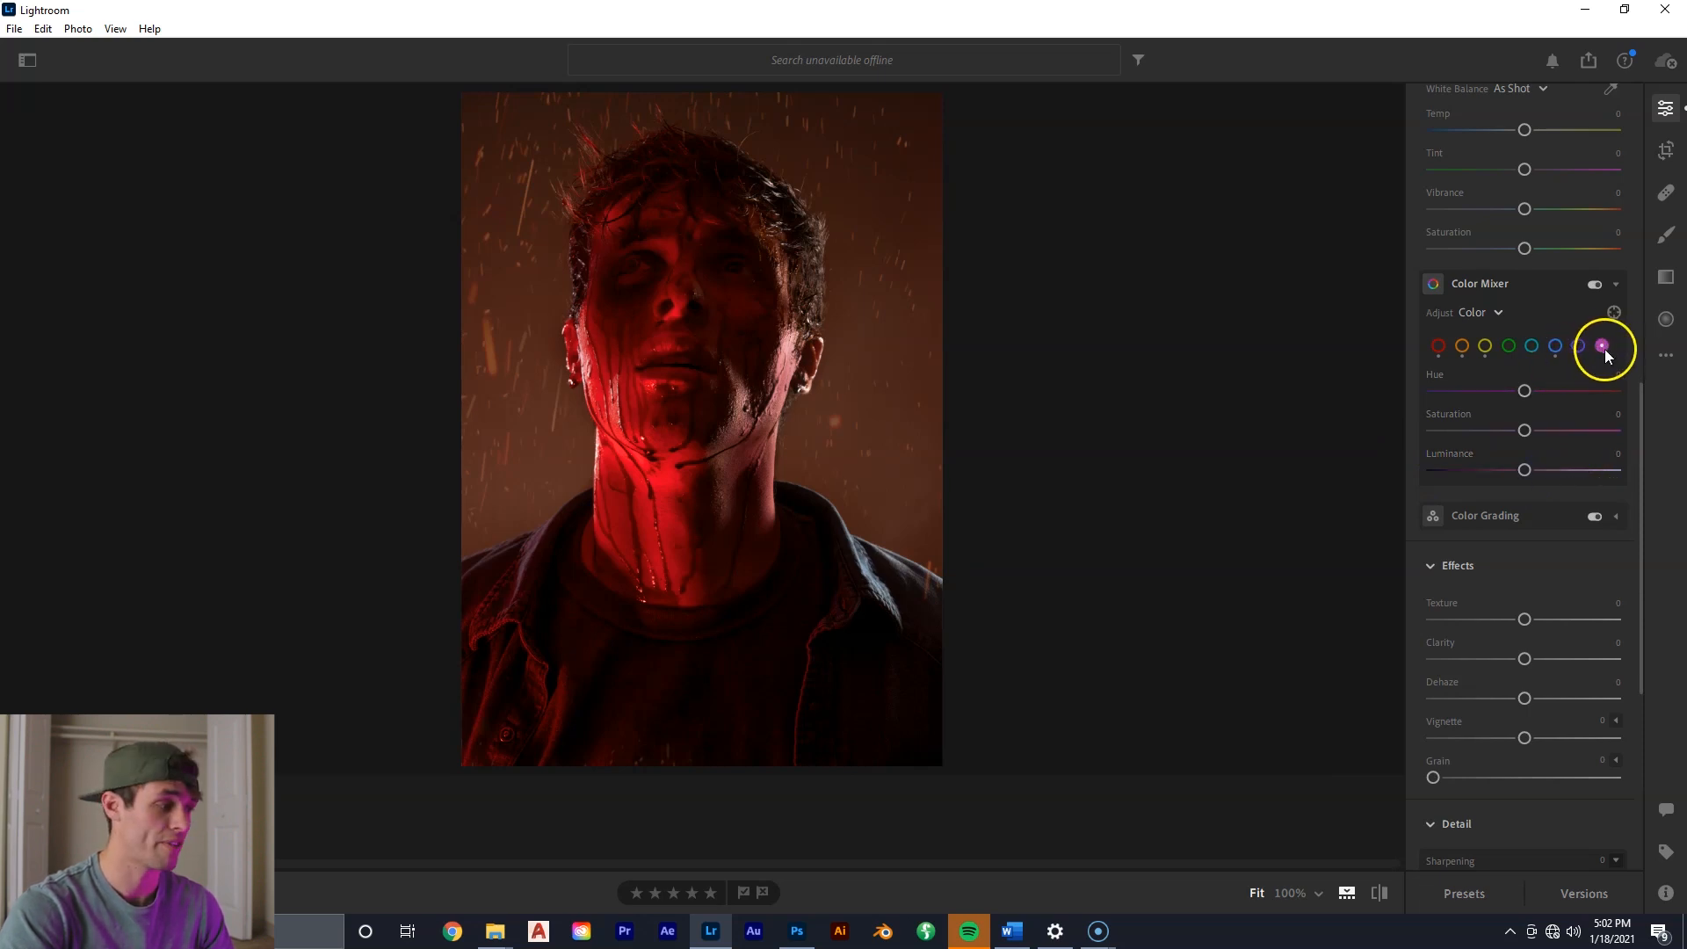
{"action": "left_click_drag", "start_coordinate": [1536, 473], "coordinate": [1637, 466]}
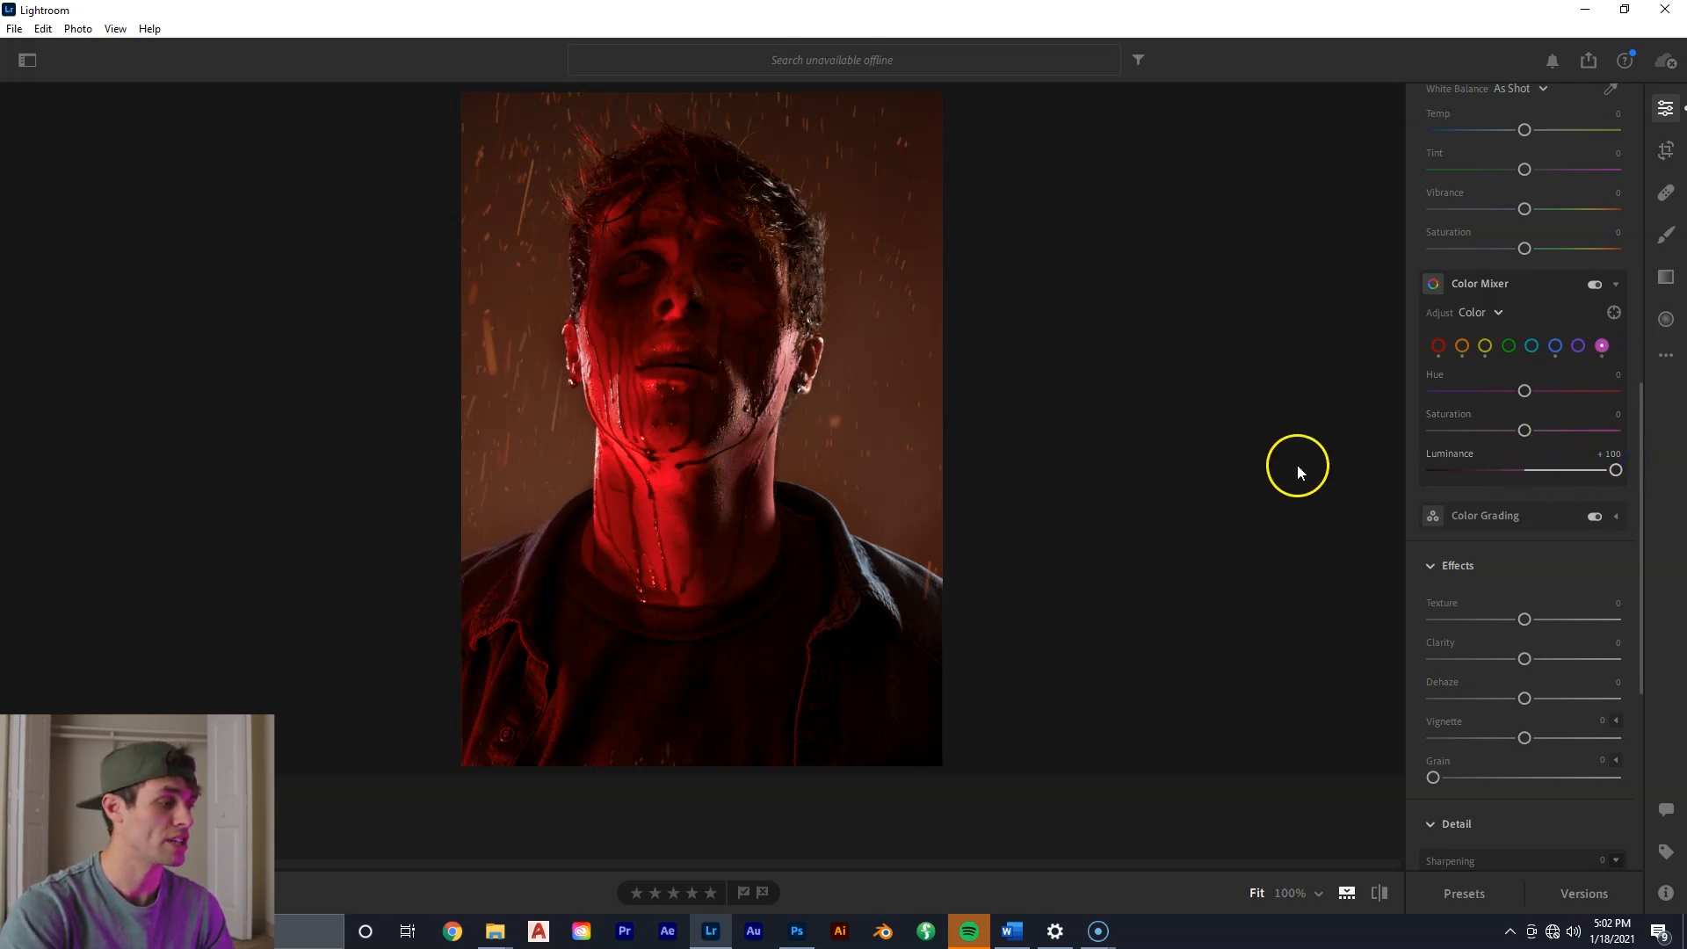
{"action": "left_click_drag", "start_coordinate": [1574, 473], "coordinate": [1536, 477]}
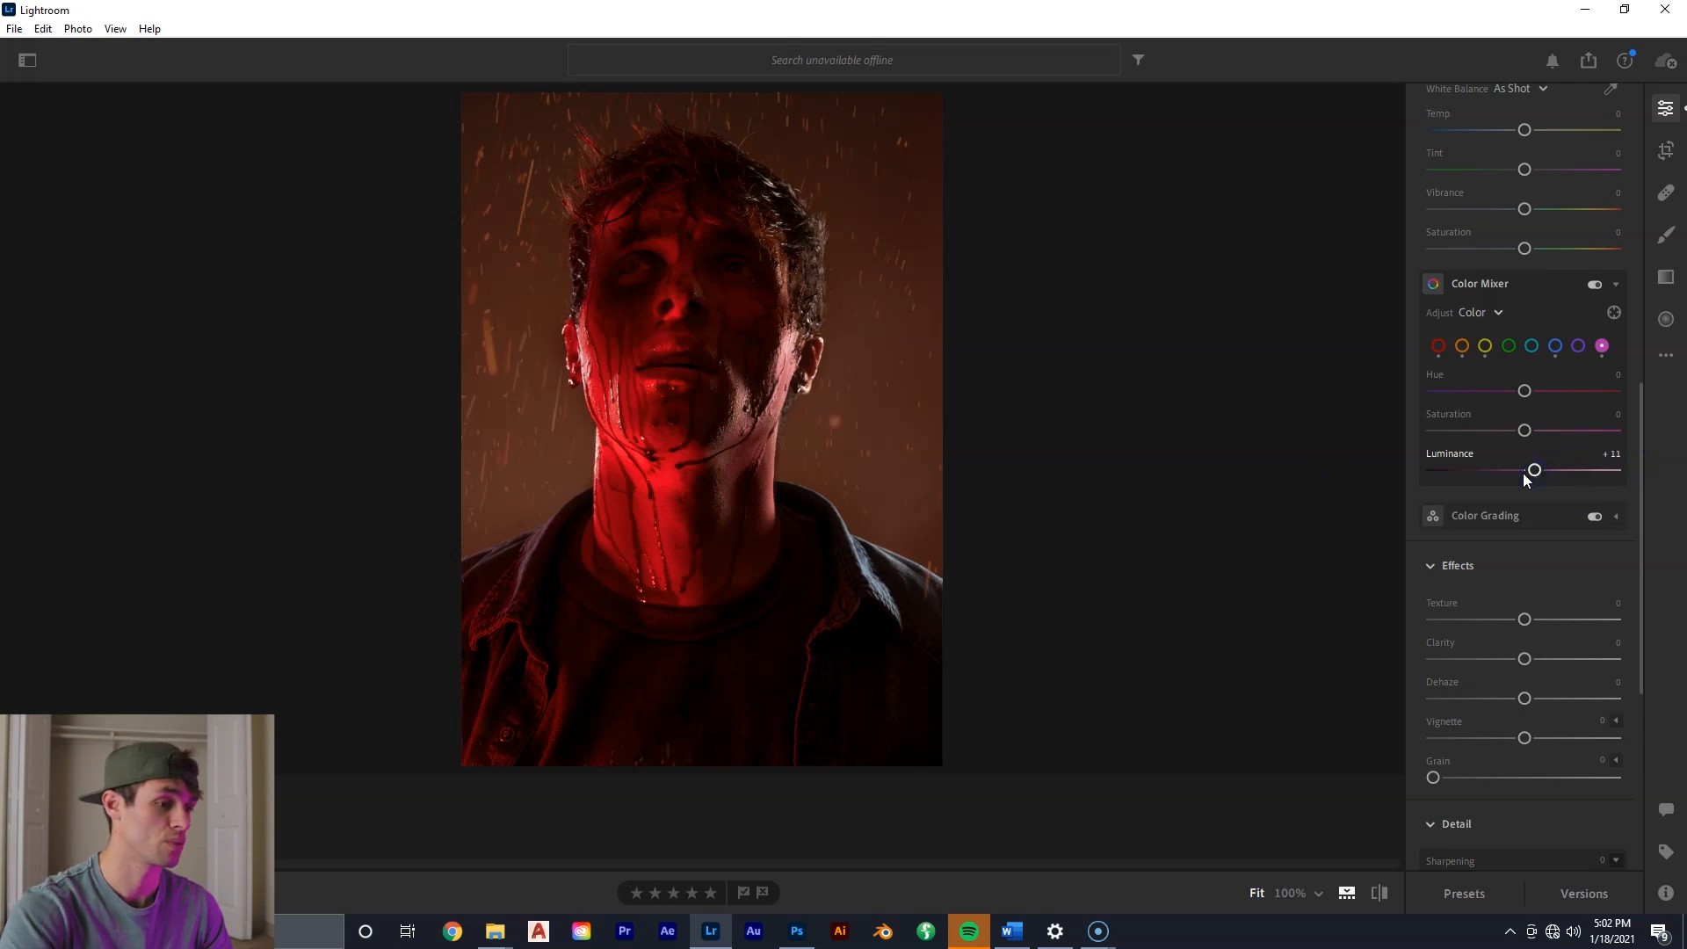
{"action": "left_click_drag", "start_coordinate": [1525, 471], "coordinate": [1572, 472]}
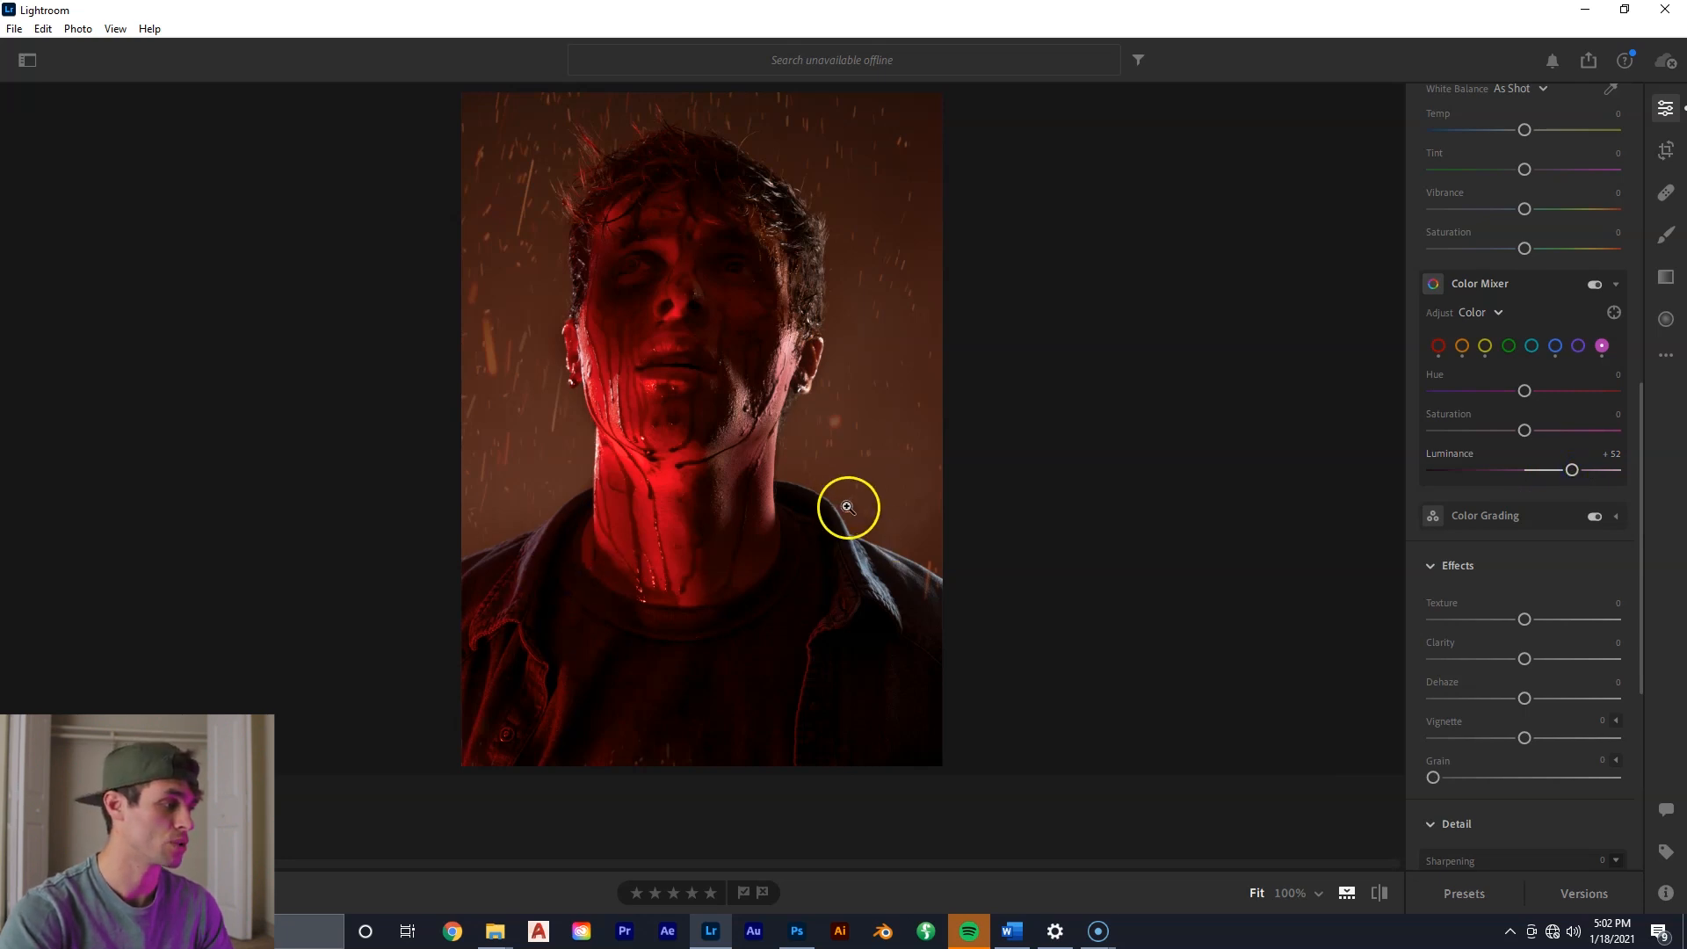
Set the photo's Texture to +40 and Clarity to +30.
{"action": "scroll", "coordinate": [1529, 311], "scroll_direction": "down", "scroll_amount": 4}
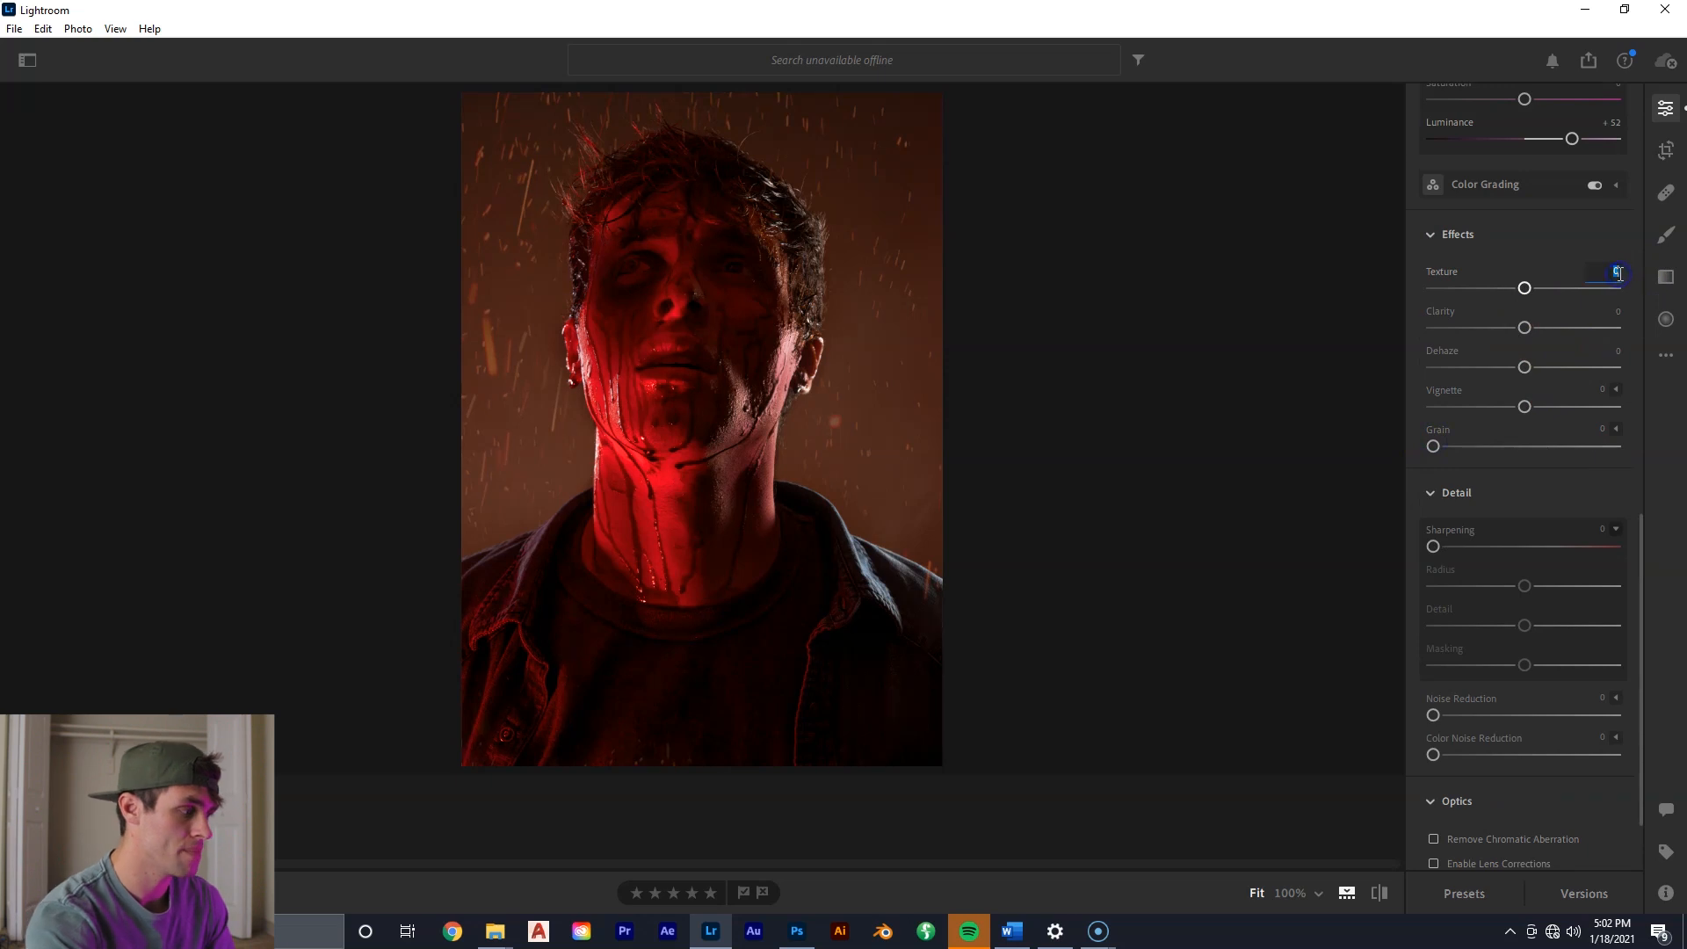
{"action": "type", "text": "0"}
{"action": "left_click", "coordinate": [1599, 246]}
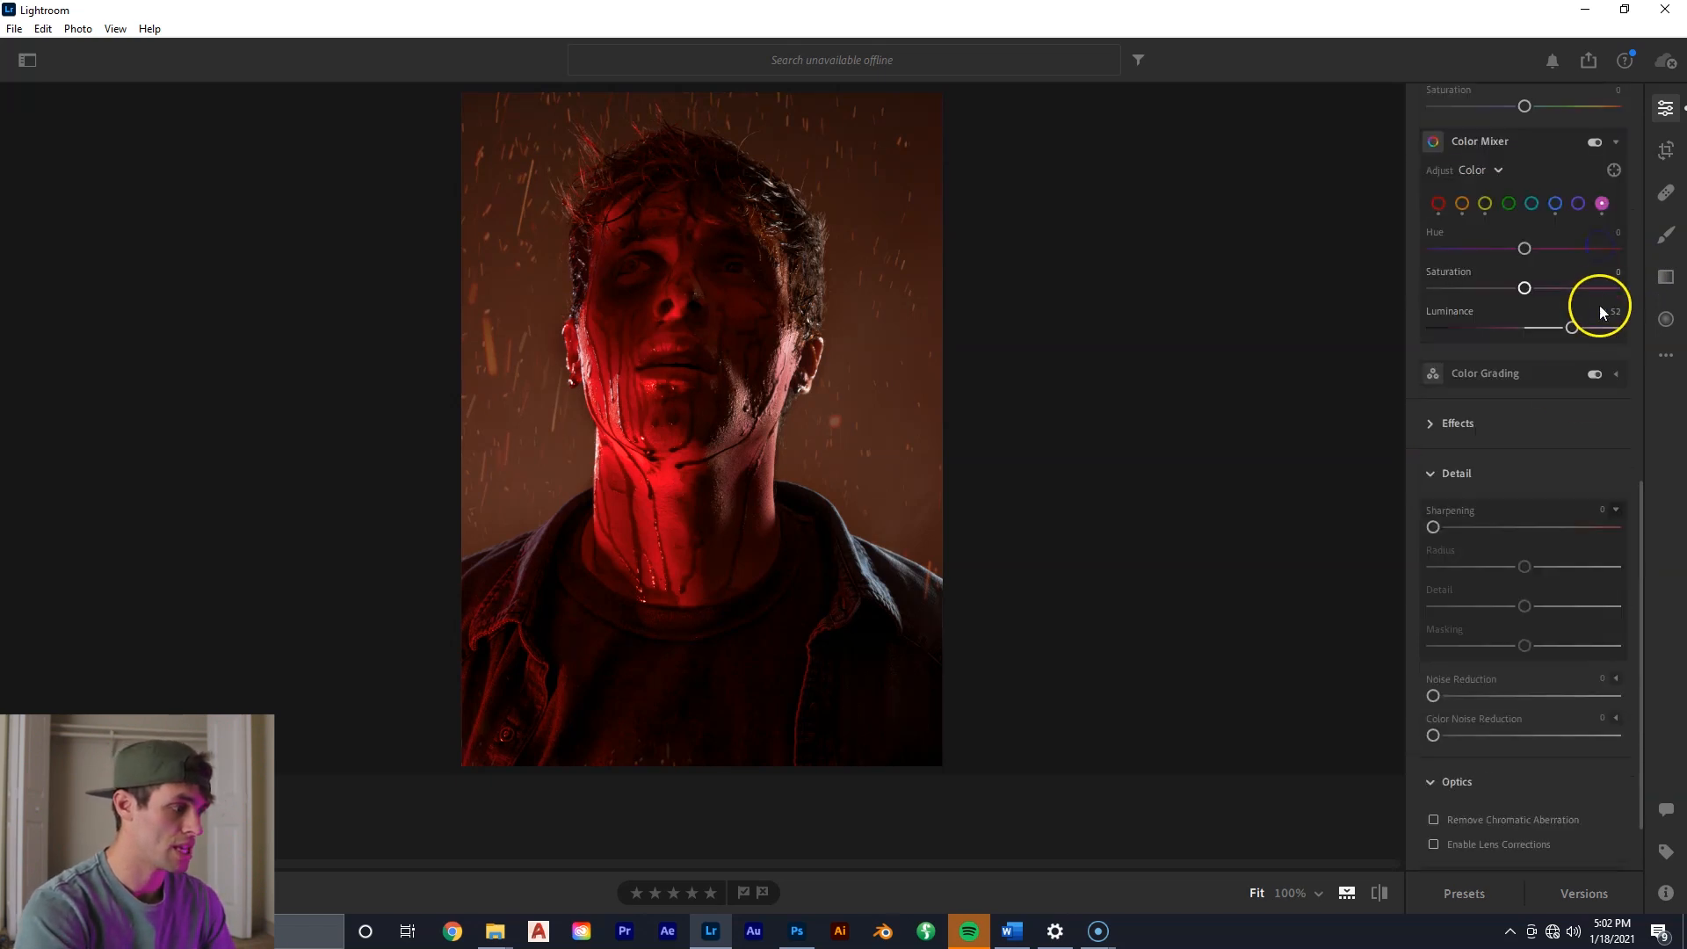
{"action": "left_click", "coordinate": [1462, 427]}
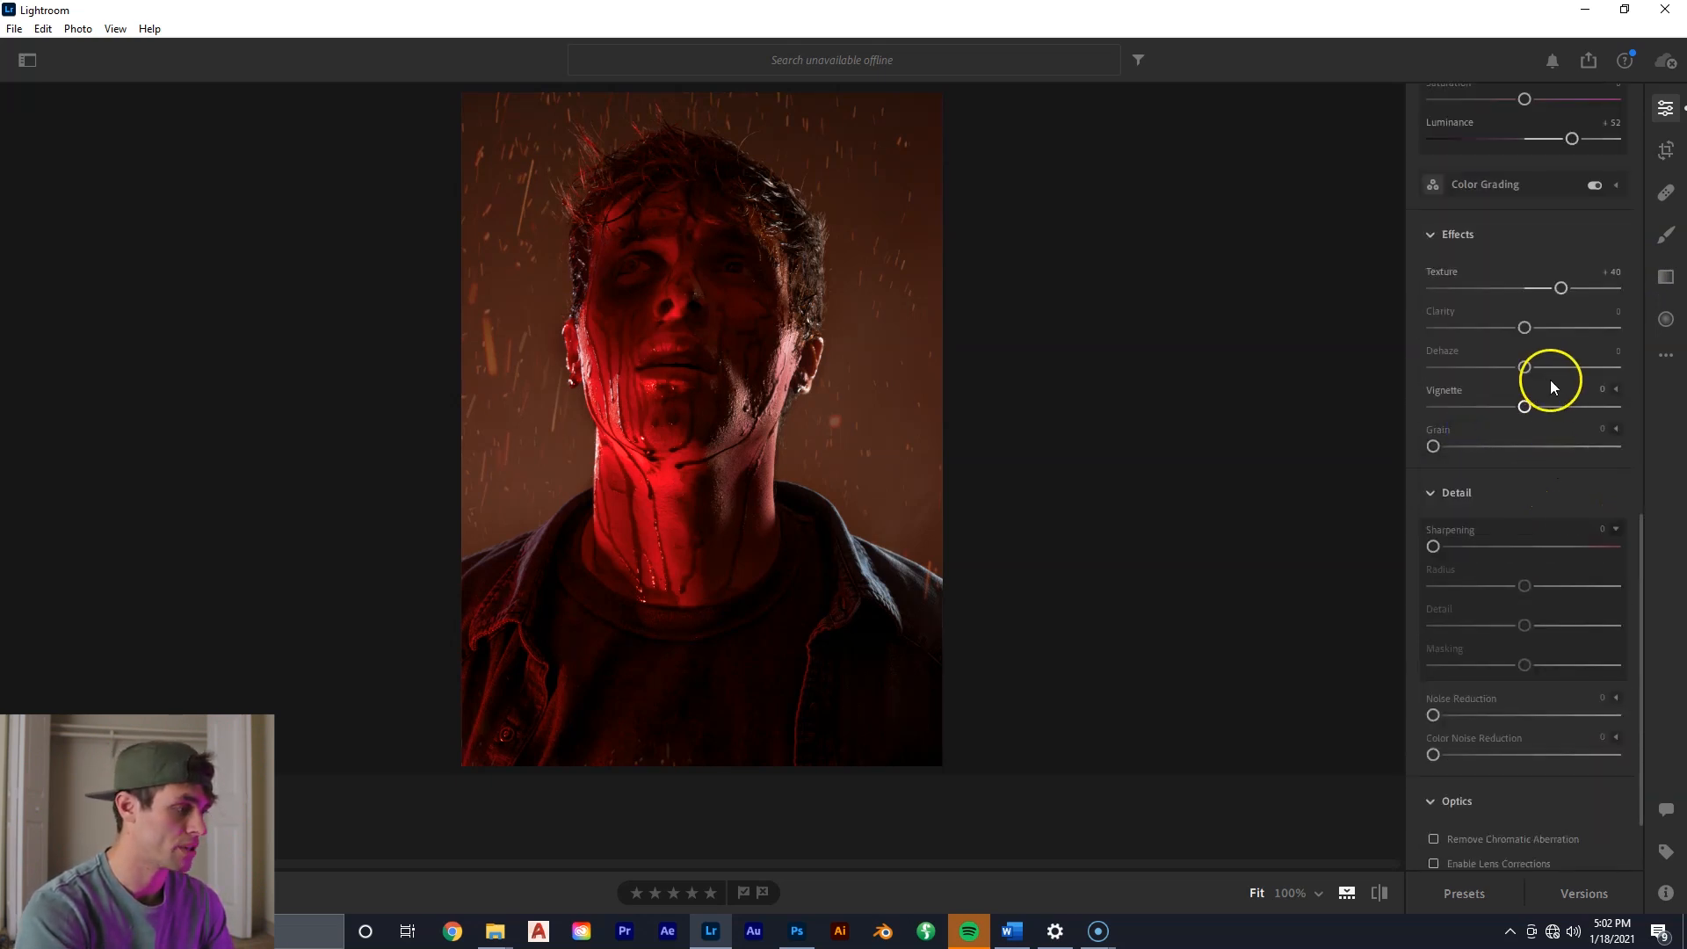
{"action": "left_click", "coordinate": [1615, 312]}
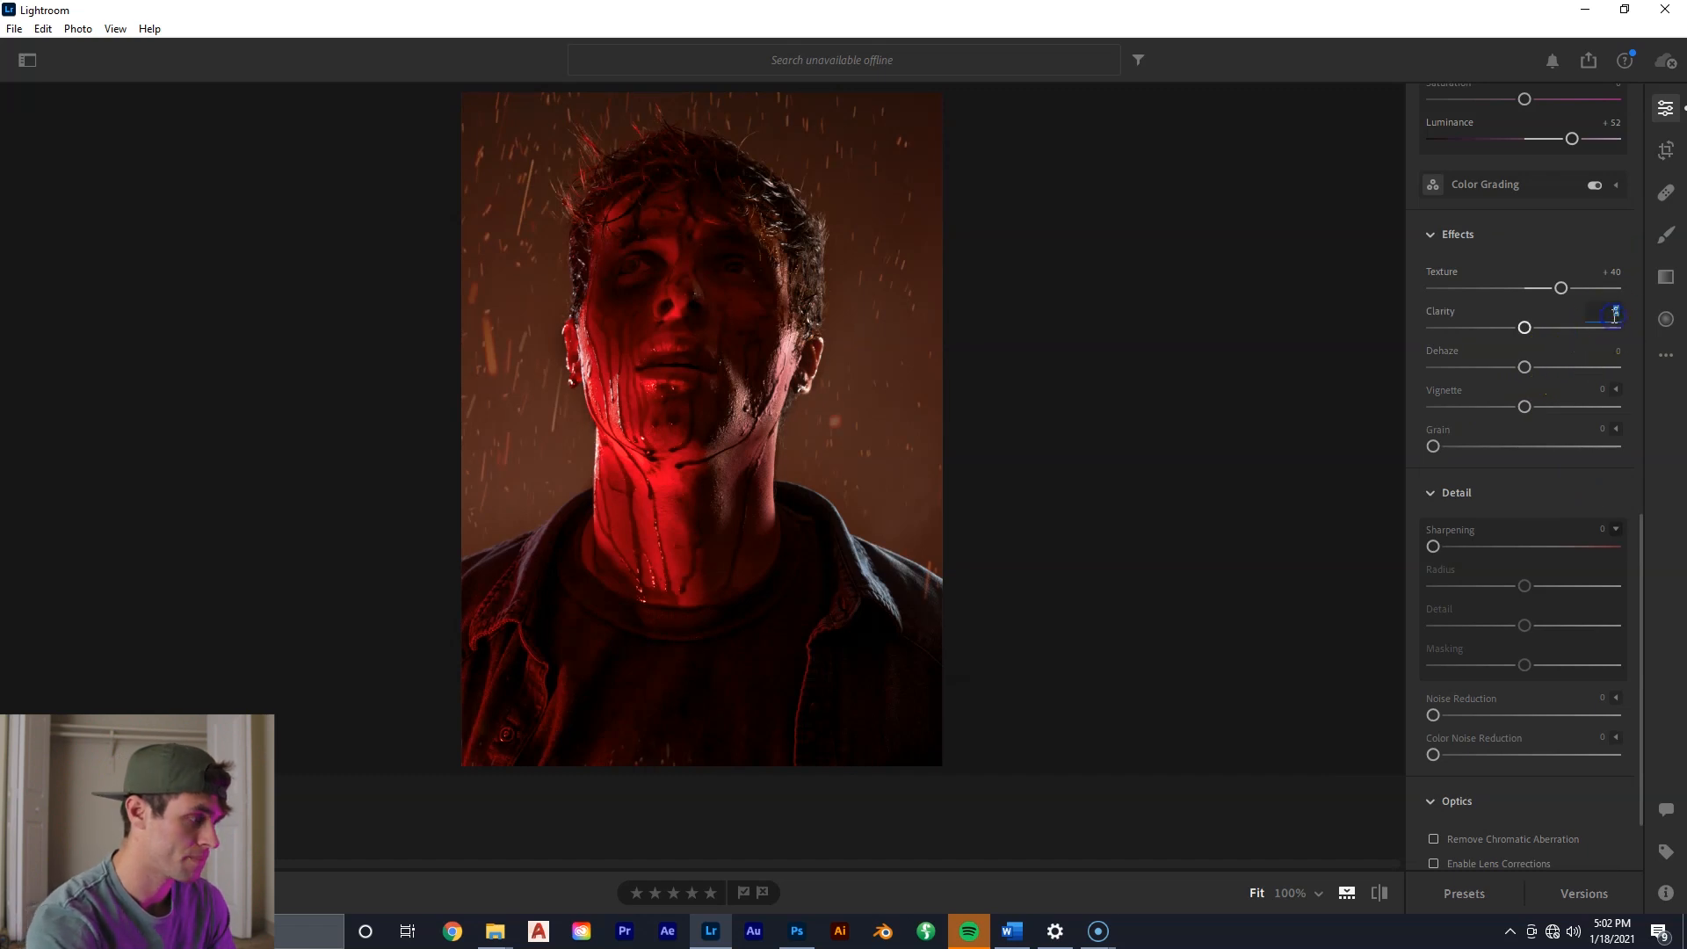
{"action": "type", "text": "30"}
{"action": "key", "text": "Return"}
{"action": "left_click", "coordinate": [1480, 344]}
Add Grain of 12 and set the Vignette to -7.
{"action": "left_click_drag", "start_coordinate": [1433, 446], "coordinate": [1523, 408]}
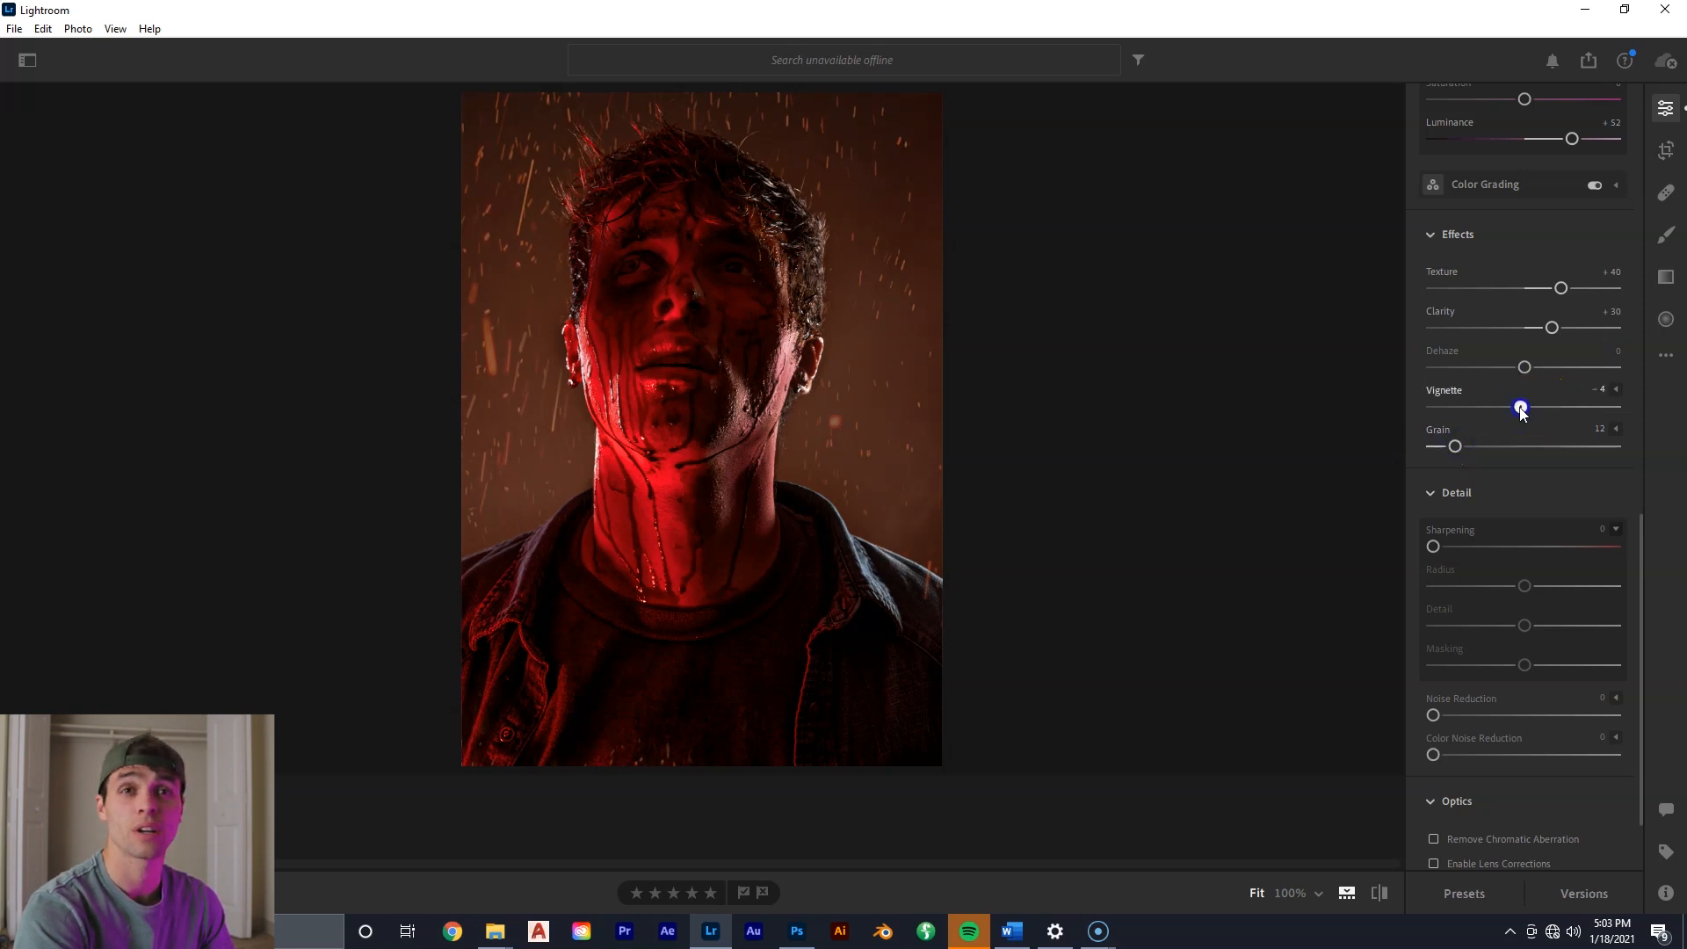
{"action": "mouse_move", "coordinate": [1518, 408]}
{"action": "left_mouse_down"}
{"action": "mouse_move", "coordinate": [1582, 407]}
{"action": "mouse_move", "coordinate": [1516, 408]}
{"action": "left_mouse_up"}
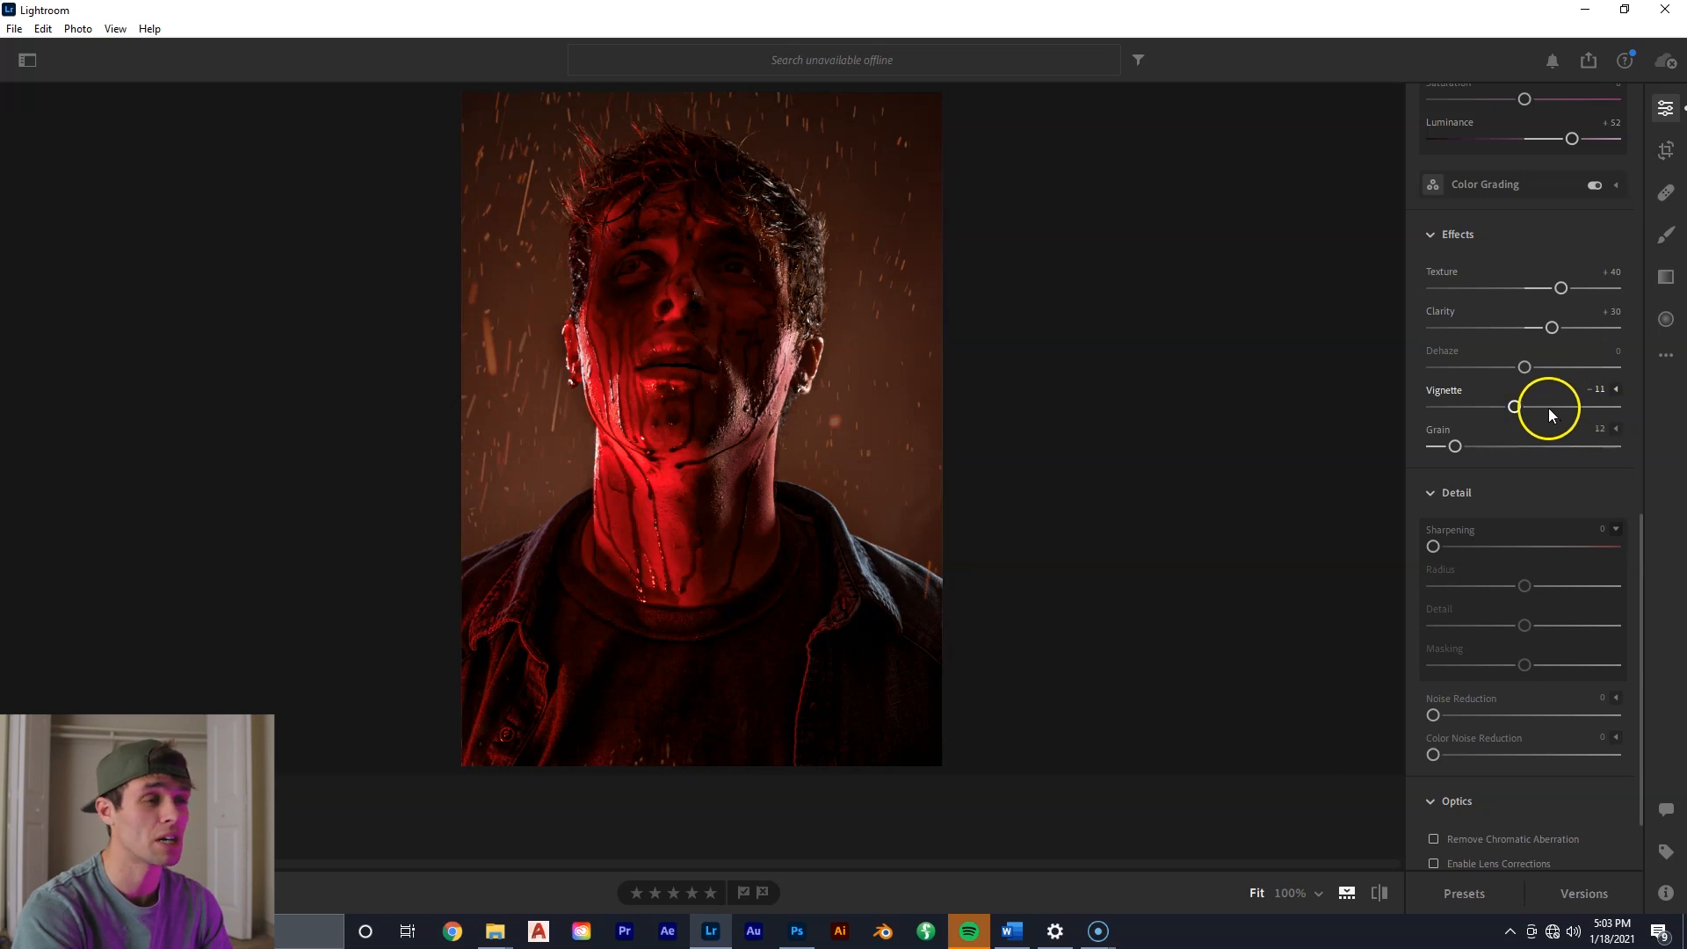
{"action": "left_click", "coordinate": [1595, 391]}
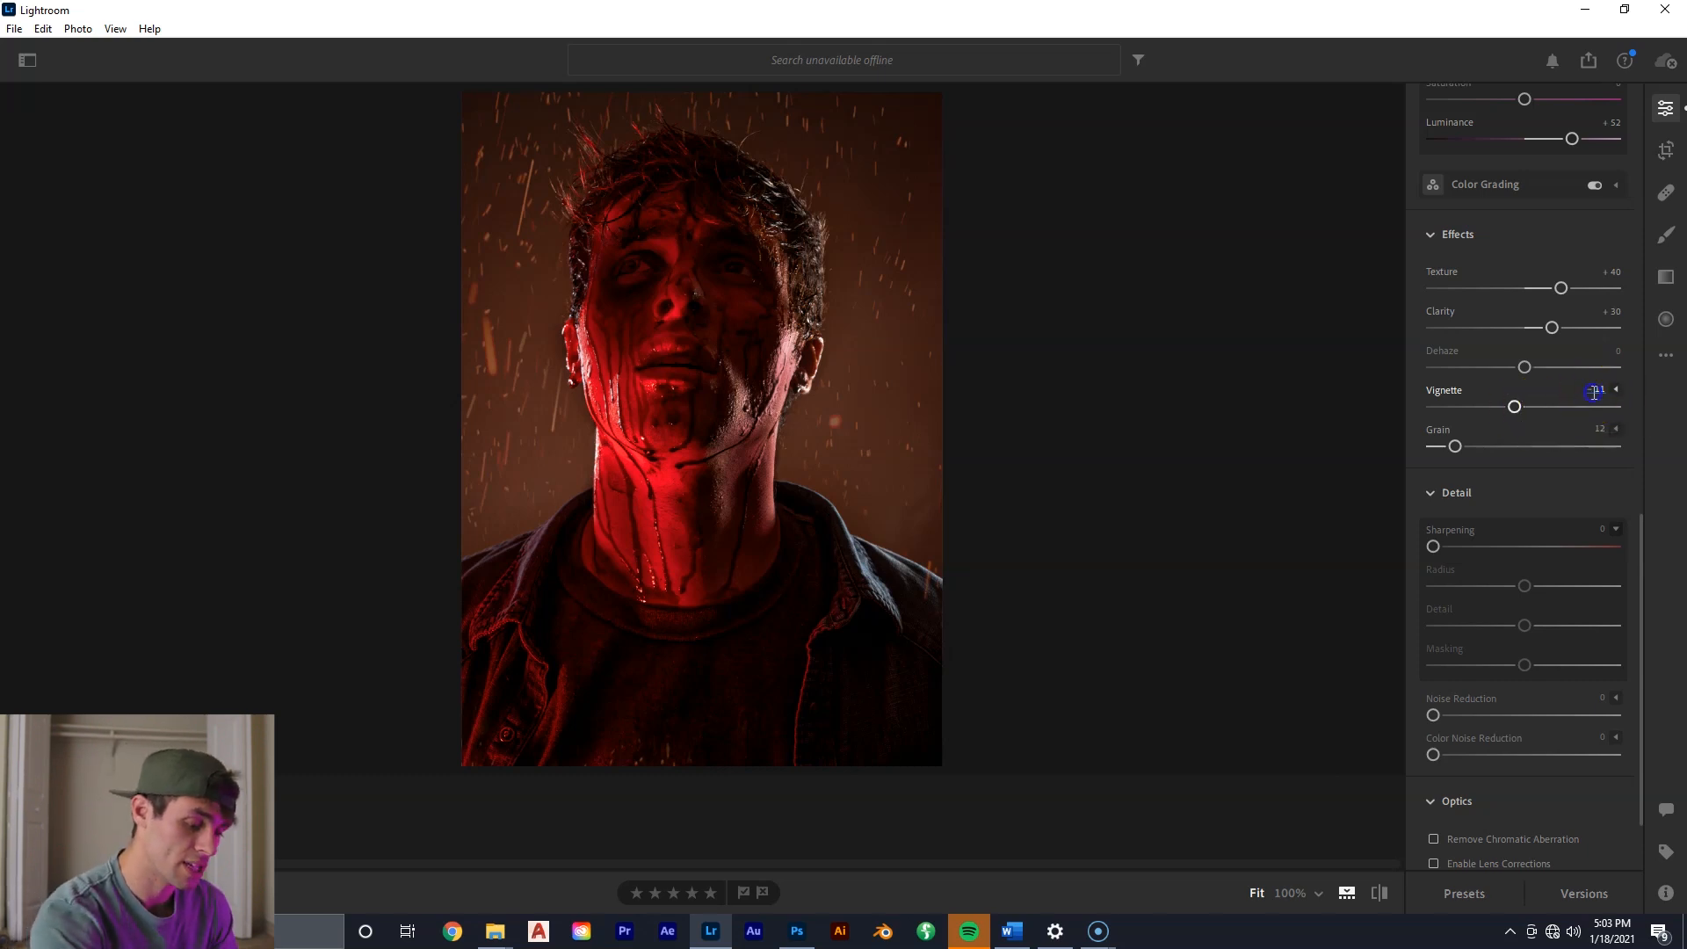
{"action": "type", "text": "-7"}
{"action": "key", "text": "Return"}
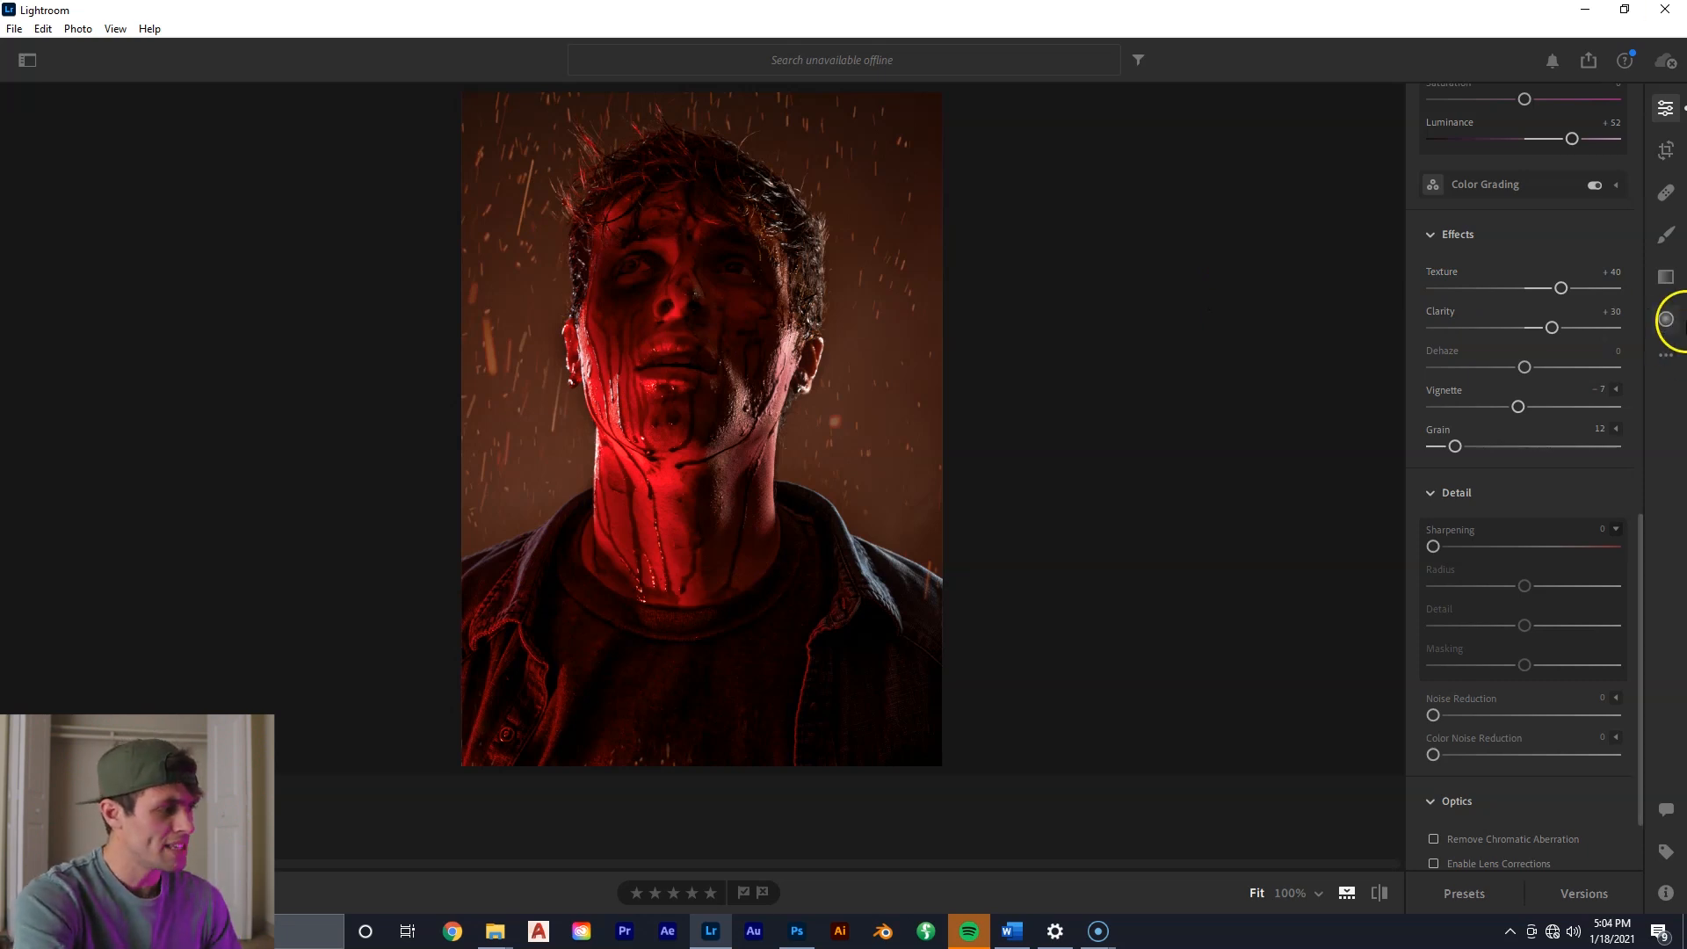
Paint a size 4.0 brush adjustment over the eye on the brighter side of the face and raise its Exposure to about +0.52.
{"action": "left_click", "coordinate": [1671, 242]}
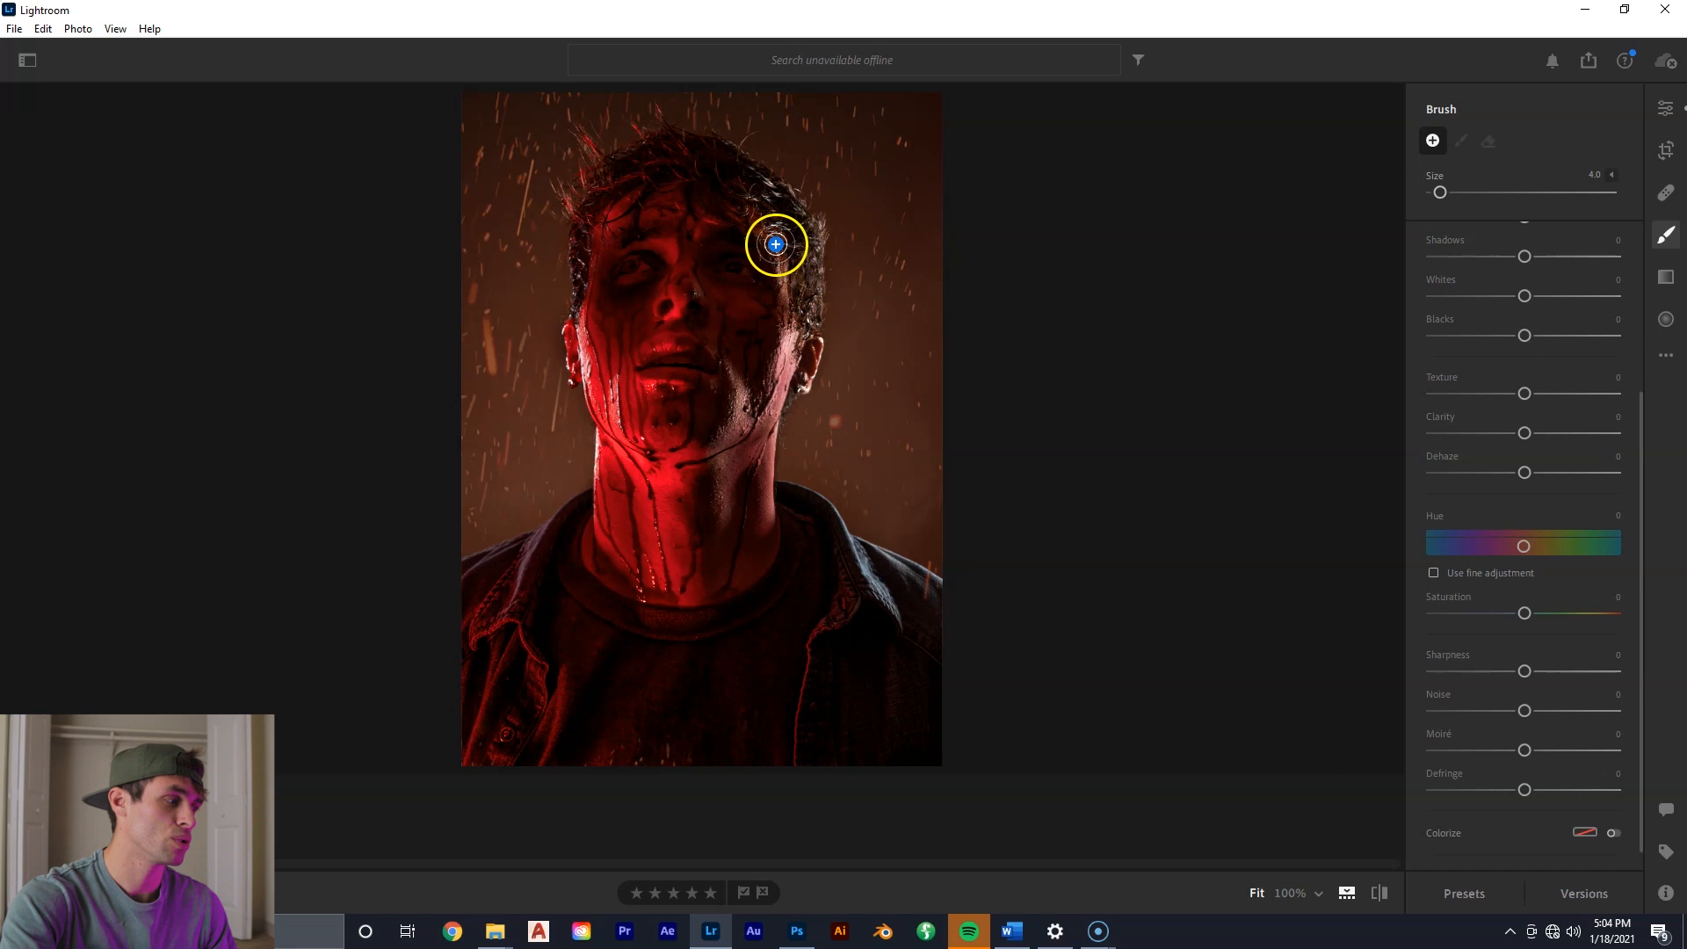
{"action": "scroll", "coordinate": [1563, 475], "scroll_direction": "up", "scroll_amount": 2}
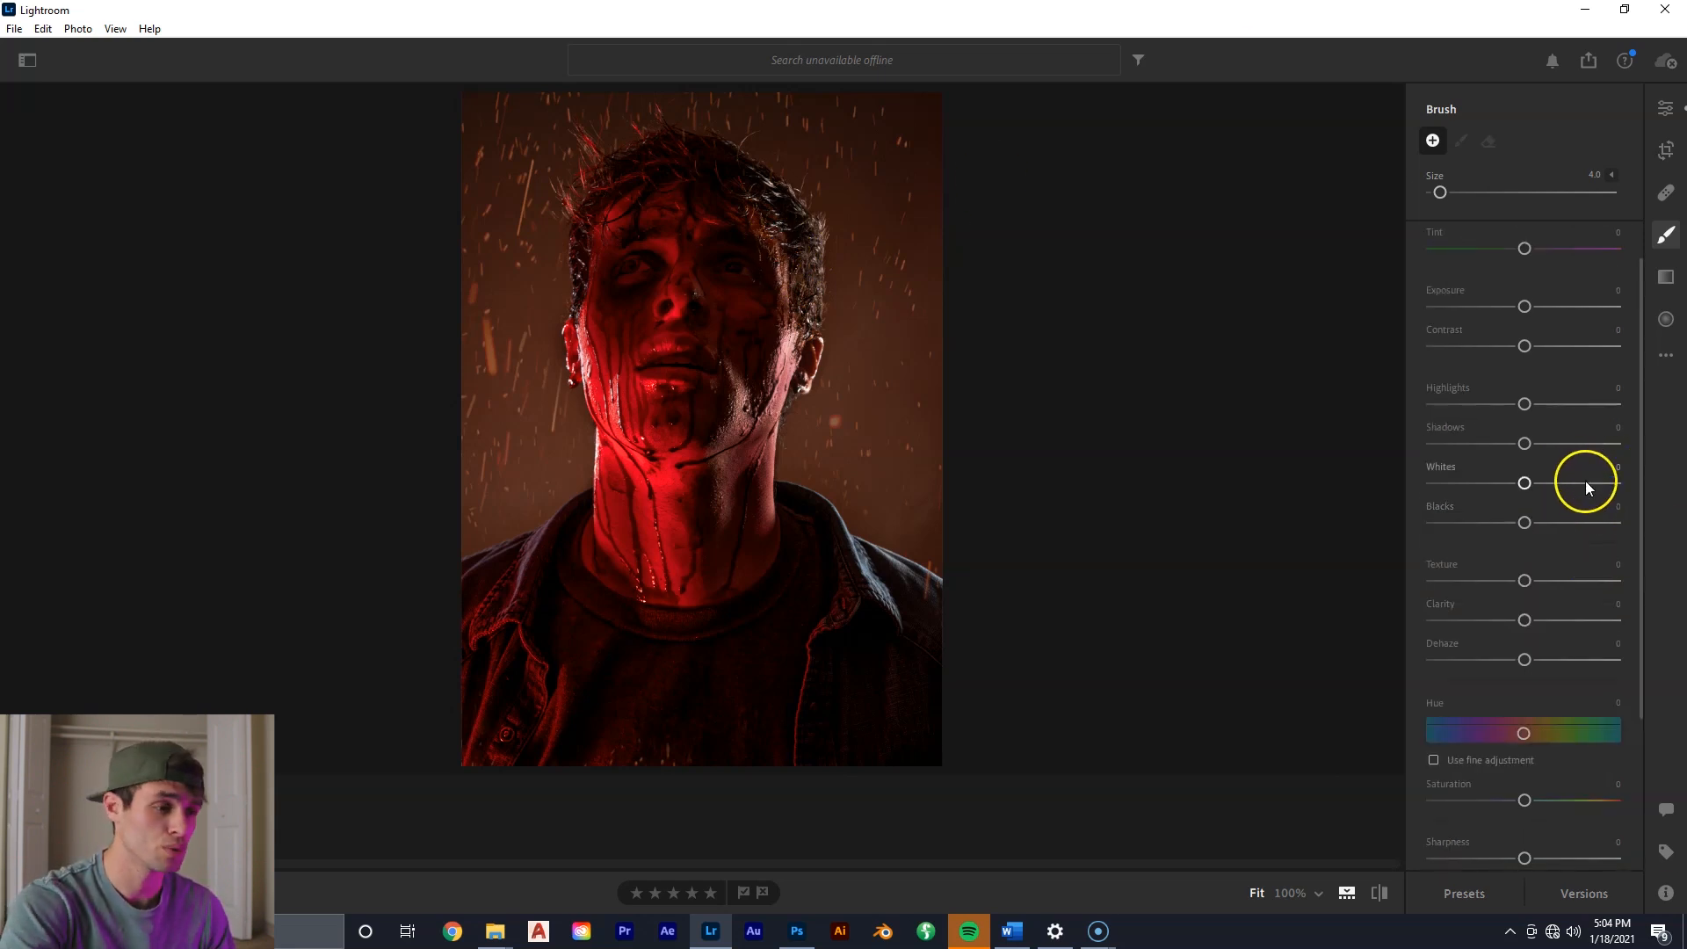
{"action": "key", "text": "z"}
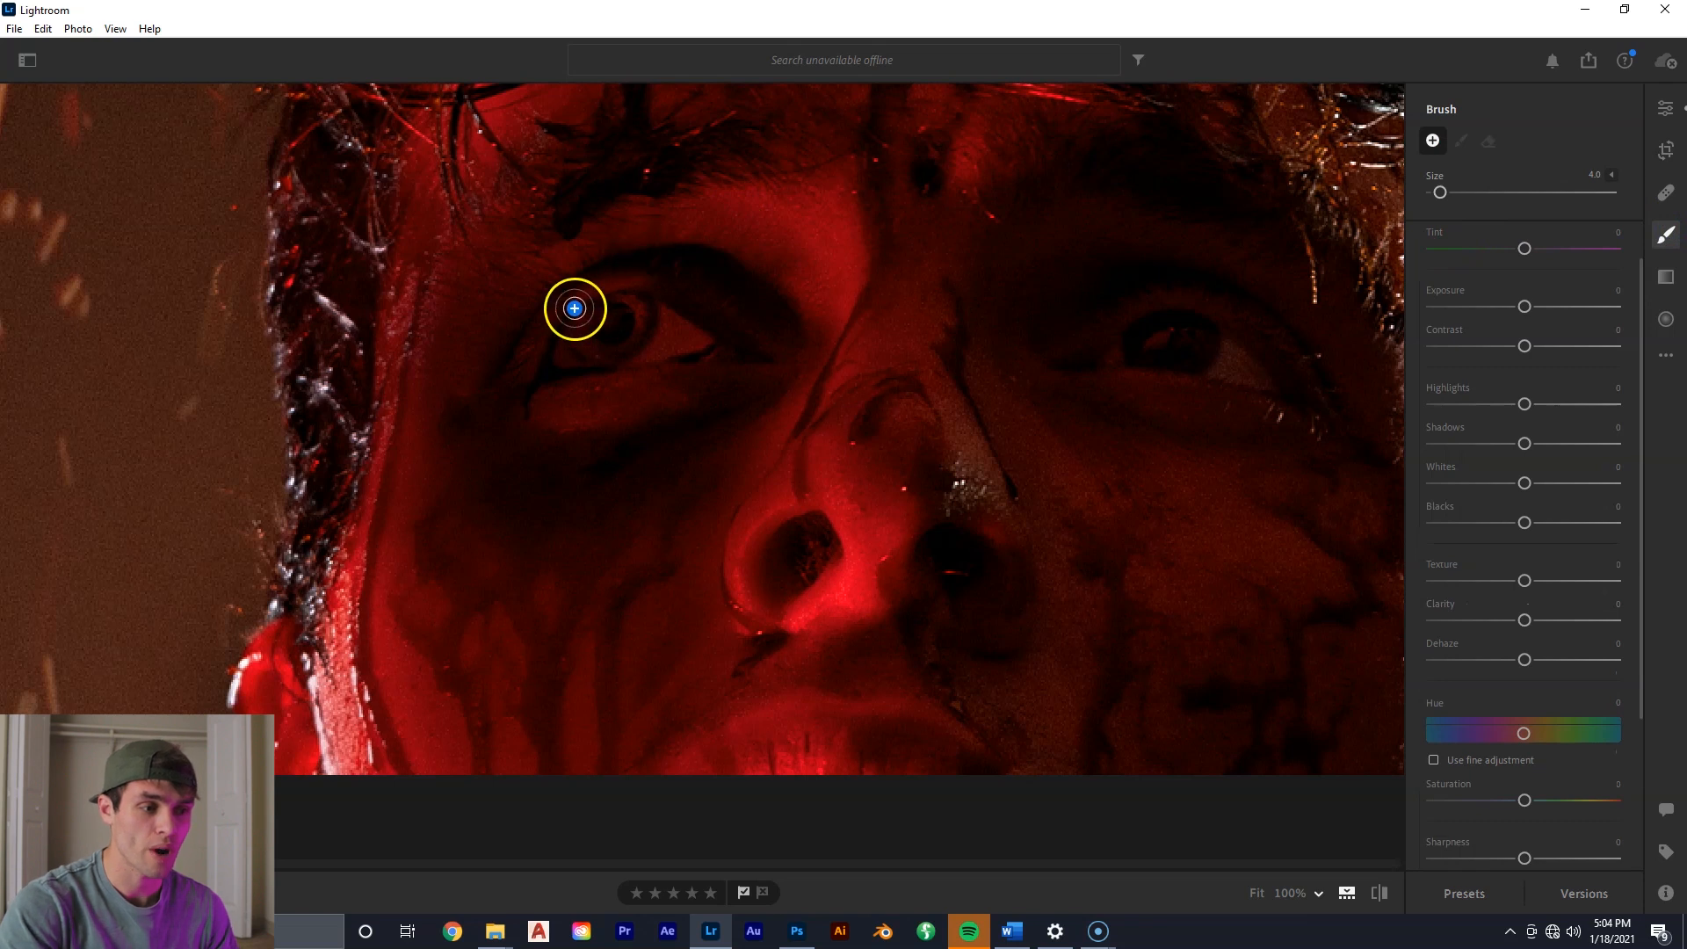
{"action": "mouse_move", "coordinate": [581, 344]}
{"action": "left_mouse_down"}
{"action": "mouse_move", "coordinate": [584, 325]}
{"action": "mouse_move", "coordinate": [603, 354]}
{"action": "mouse_move", "coordinate": [641, 317]}
{"action": "mouse_move", "coordinate": [584, 330]}
{"action": "mouse_move", "coordinate": [644, 317]}
{"action": "left_mouse_up"}
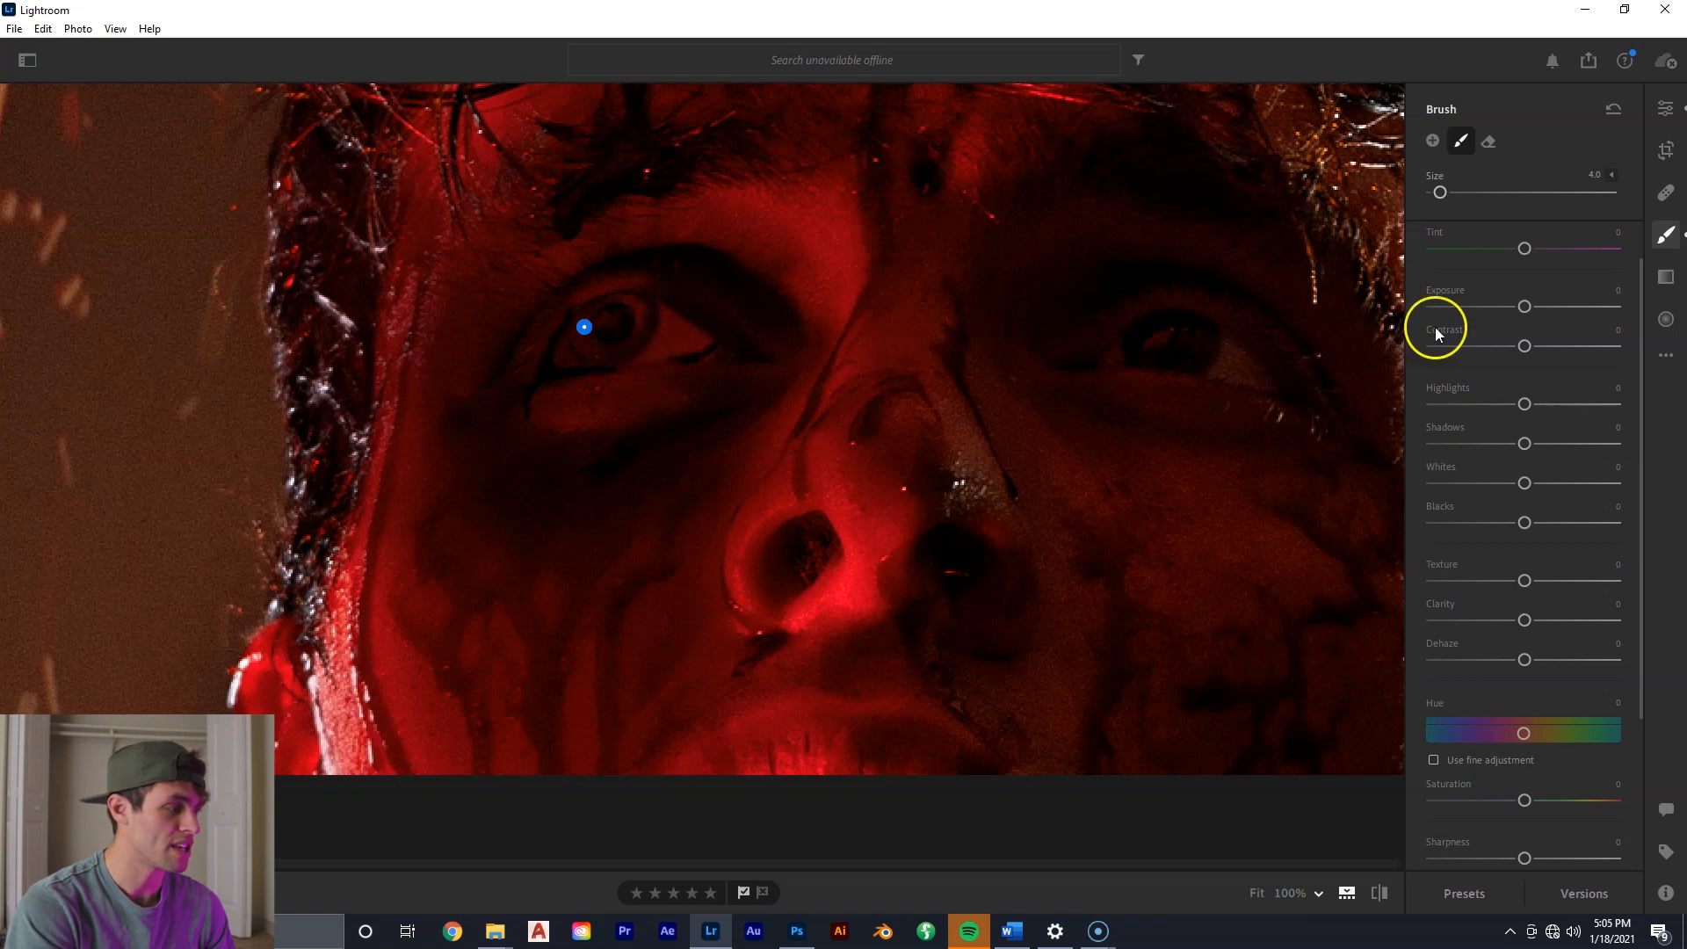
{"action": "mouse_move", "coordinate": [1526, 307]}
{"action": "left_mouse_down"}
{"action": "mouse_move", "coordinate": [1586, 307]}
{"action": "mouse_move", "coordinate": [1495, 306]}
{"action": "mouse_move", "coordinate": [1527, 310]}
{"action": "left_mouse_up"}
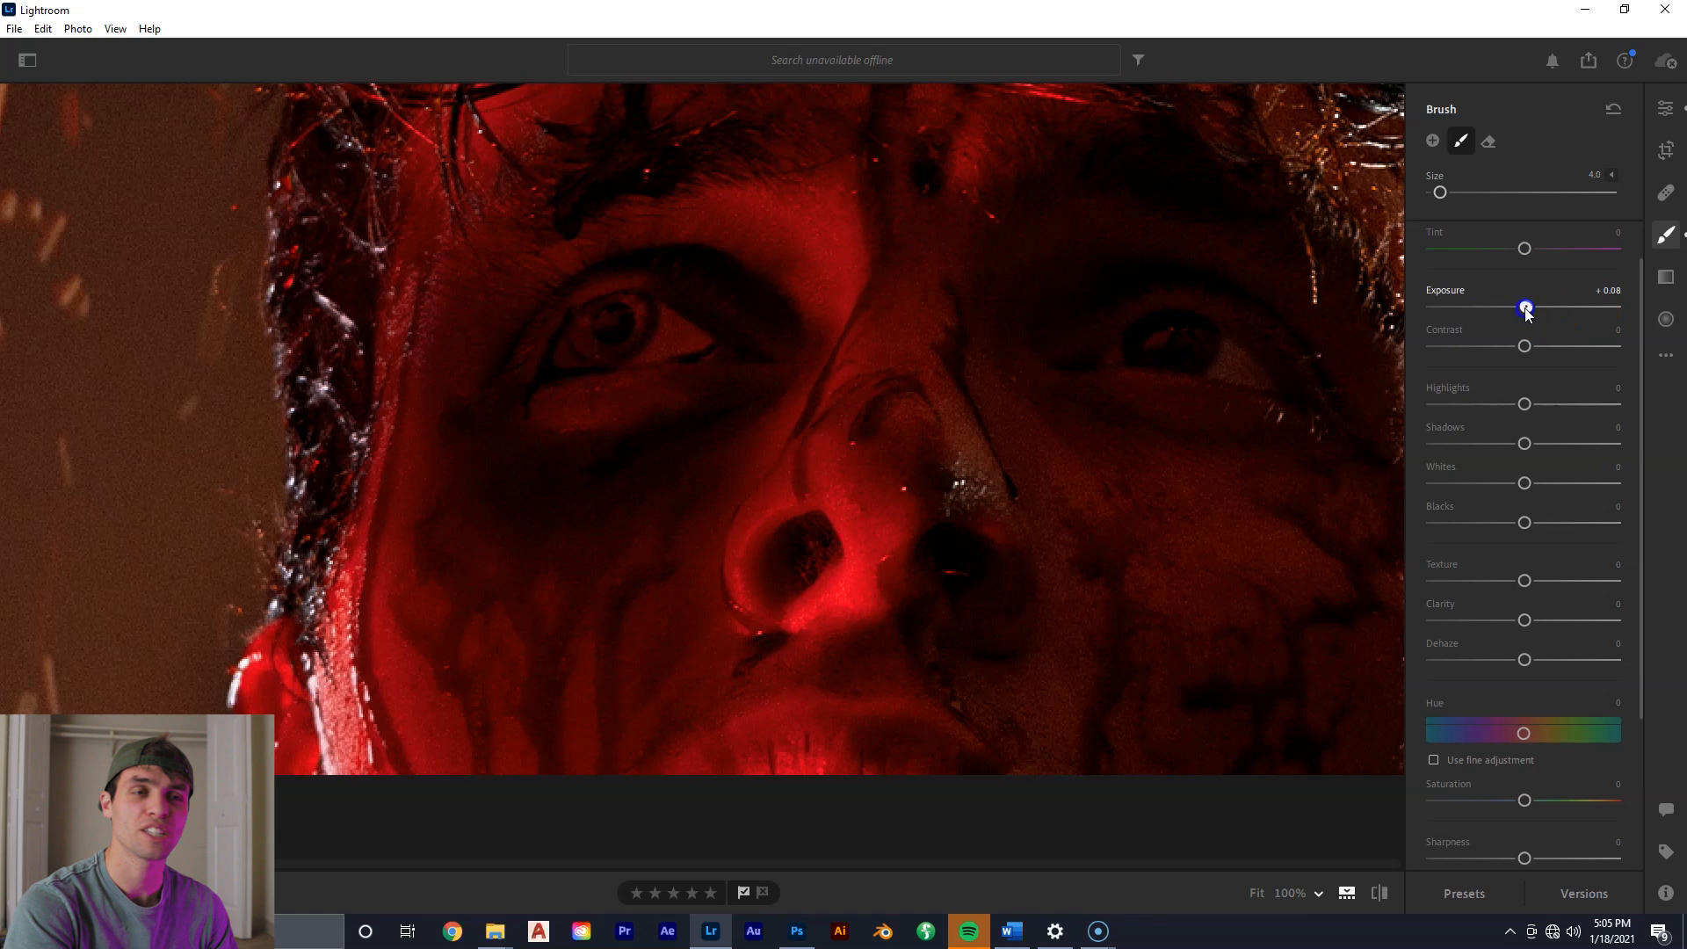
{"action": "left_click_drag", "start_coordinate": [1529, 313], "coordinate": [1533, 313]}
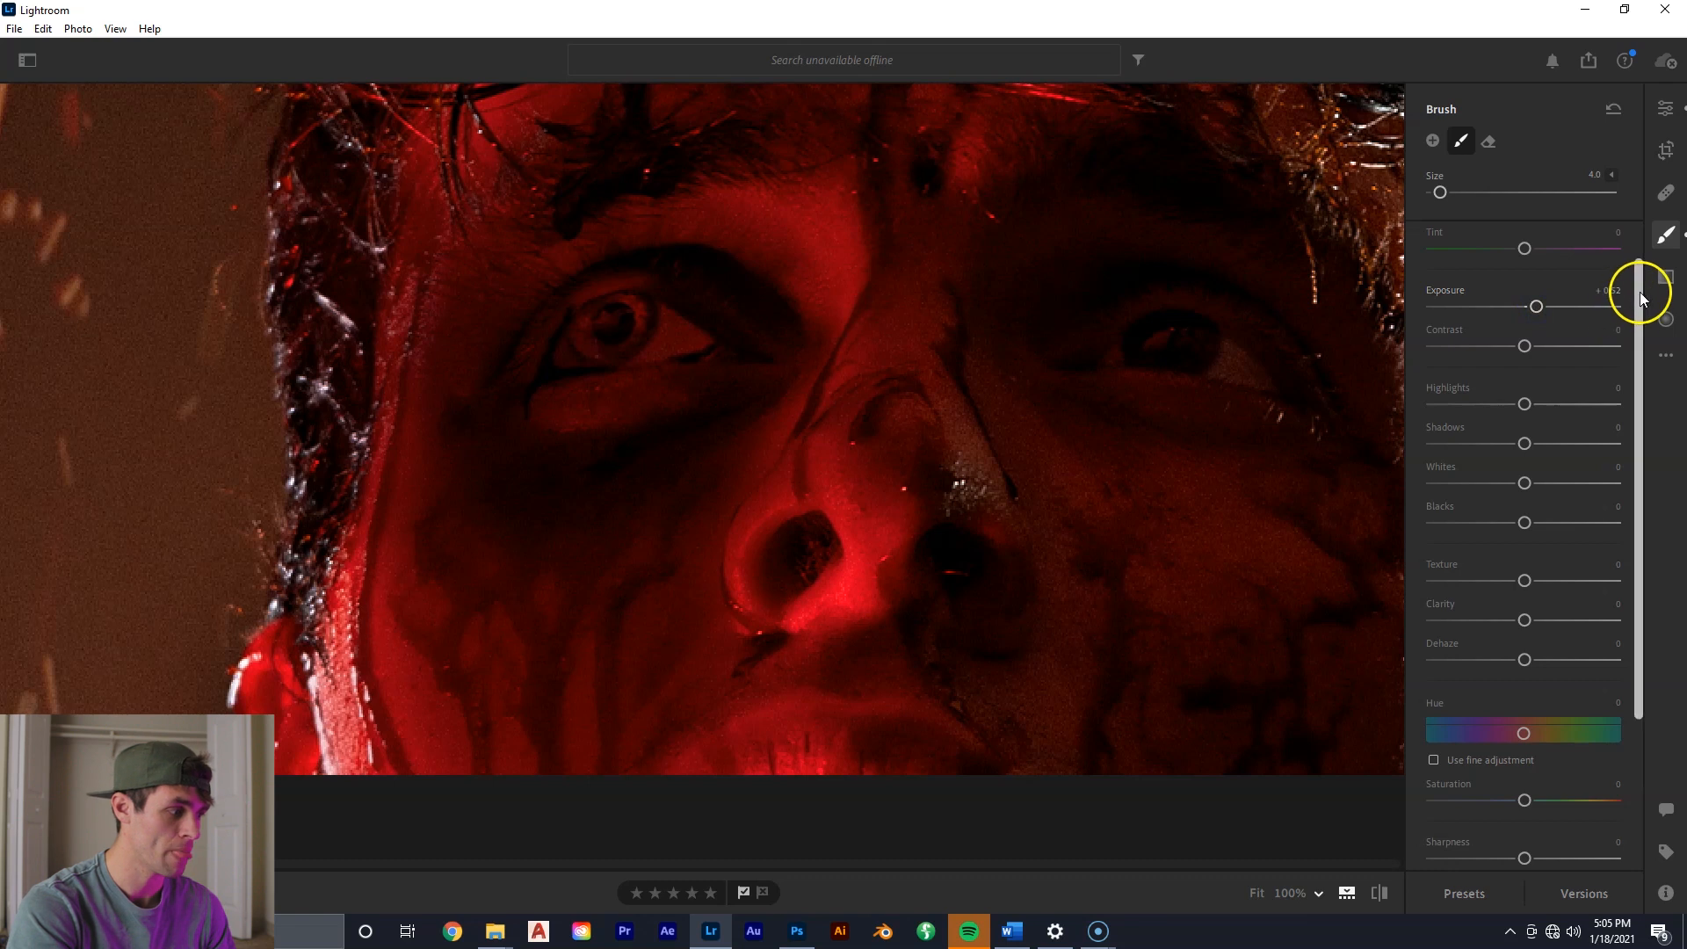
Raise the Highlights and slightly adjust the Blacks of the eye's brush adjustment.
{"action": "left_click_drag", "start_coordinate": [1640, 293], "coordinate": [1639, 299]}
{"action": "left_click_drag", "start_coordinate": [1526, 395], "coordinate": [1544, 437]}
{"action": "left_click_drag", "start_coordinate": [1515, 507], "coordinate": [1518, 514]}
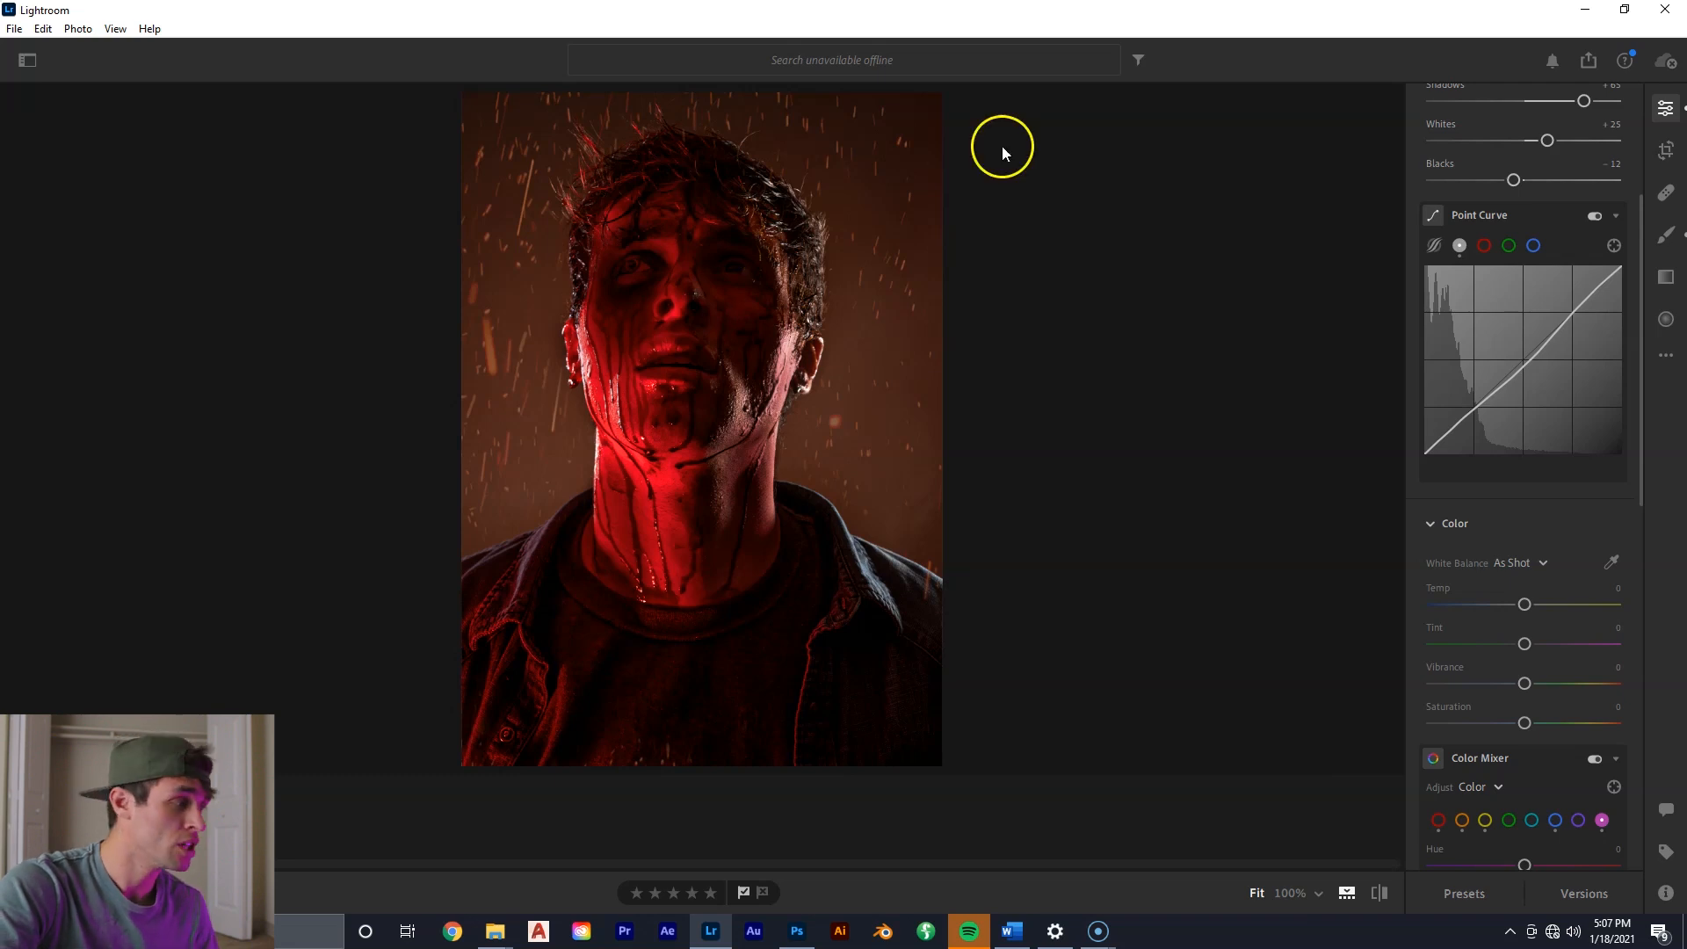
Try a linear gradient running sideways across the head and undo it.
{"action": "mouse_move", "coordinate": [1572, 411]}
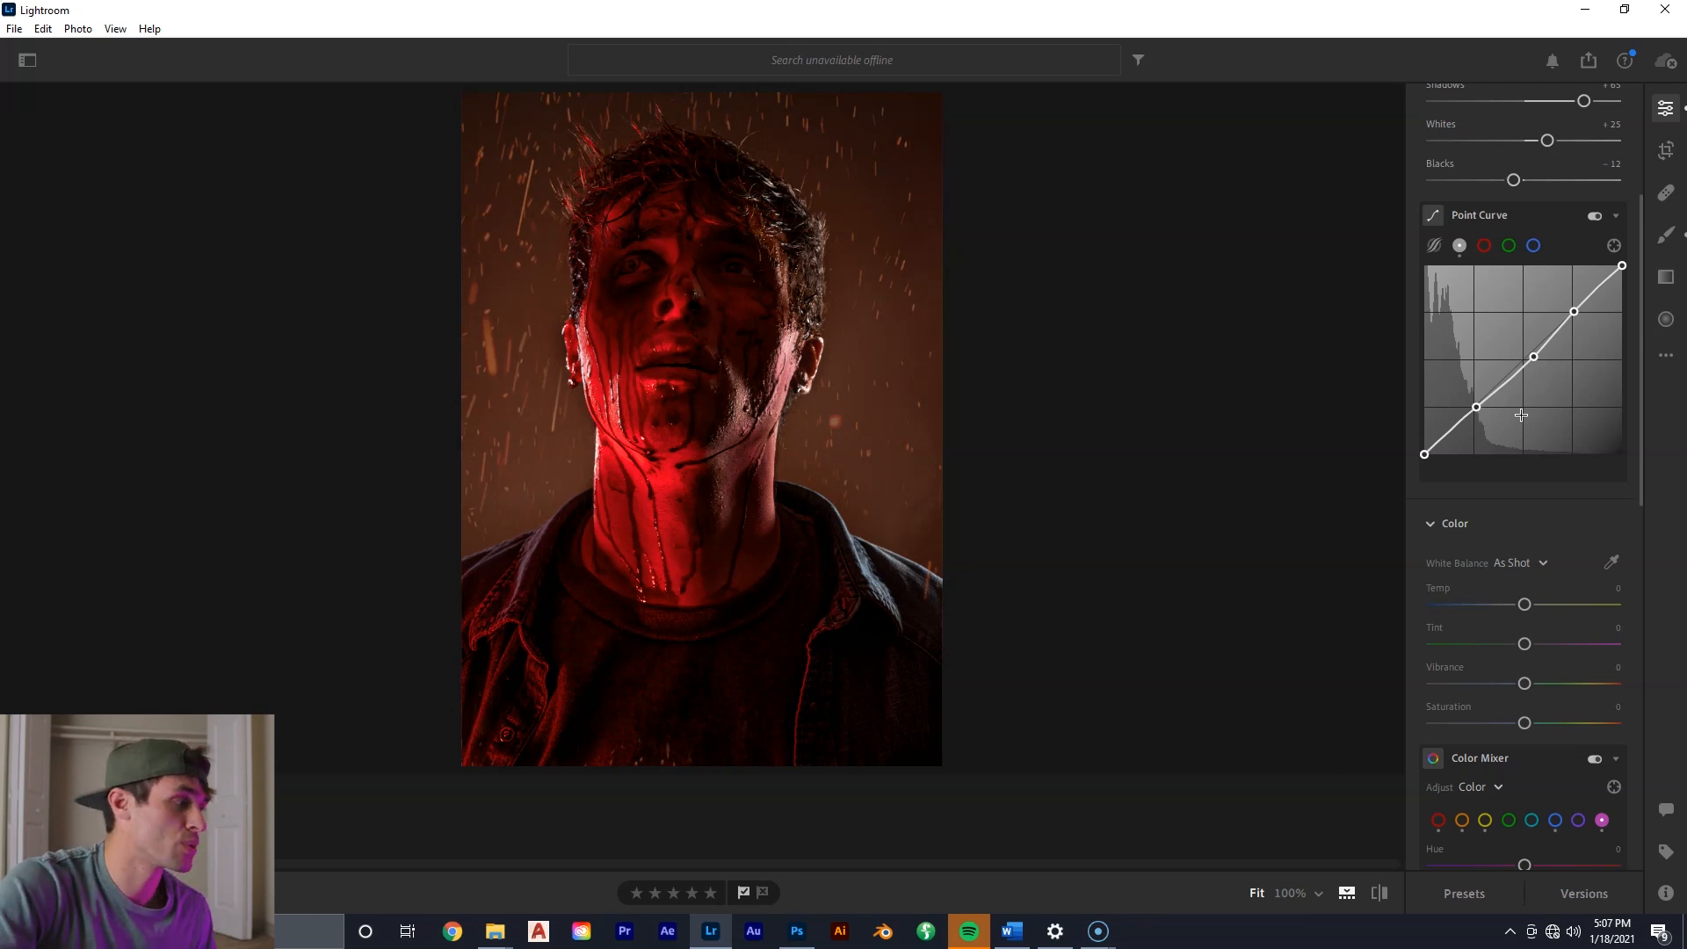
{"action": "left_click", "coordinate": [1674, 288]}
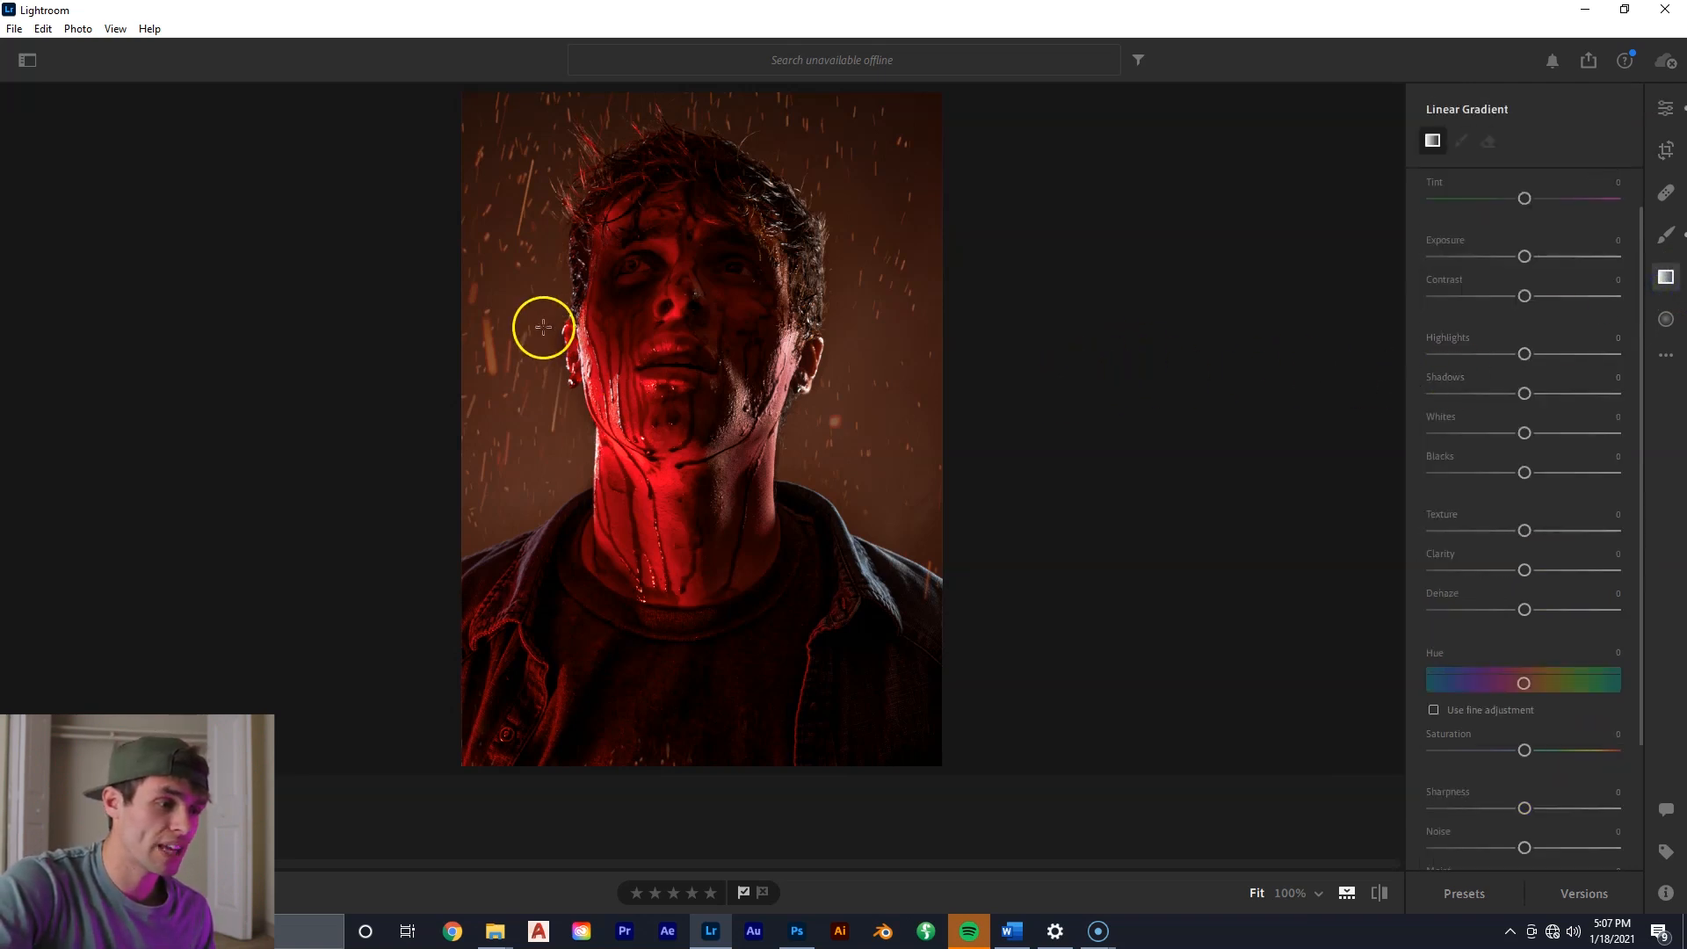
{"action": "left_click_drag", "start_coordinate": [545, 282], "coordinate": [896, 290]}
{"action": "key", "text": "ctrl+z"}
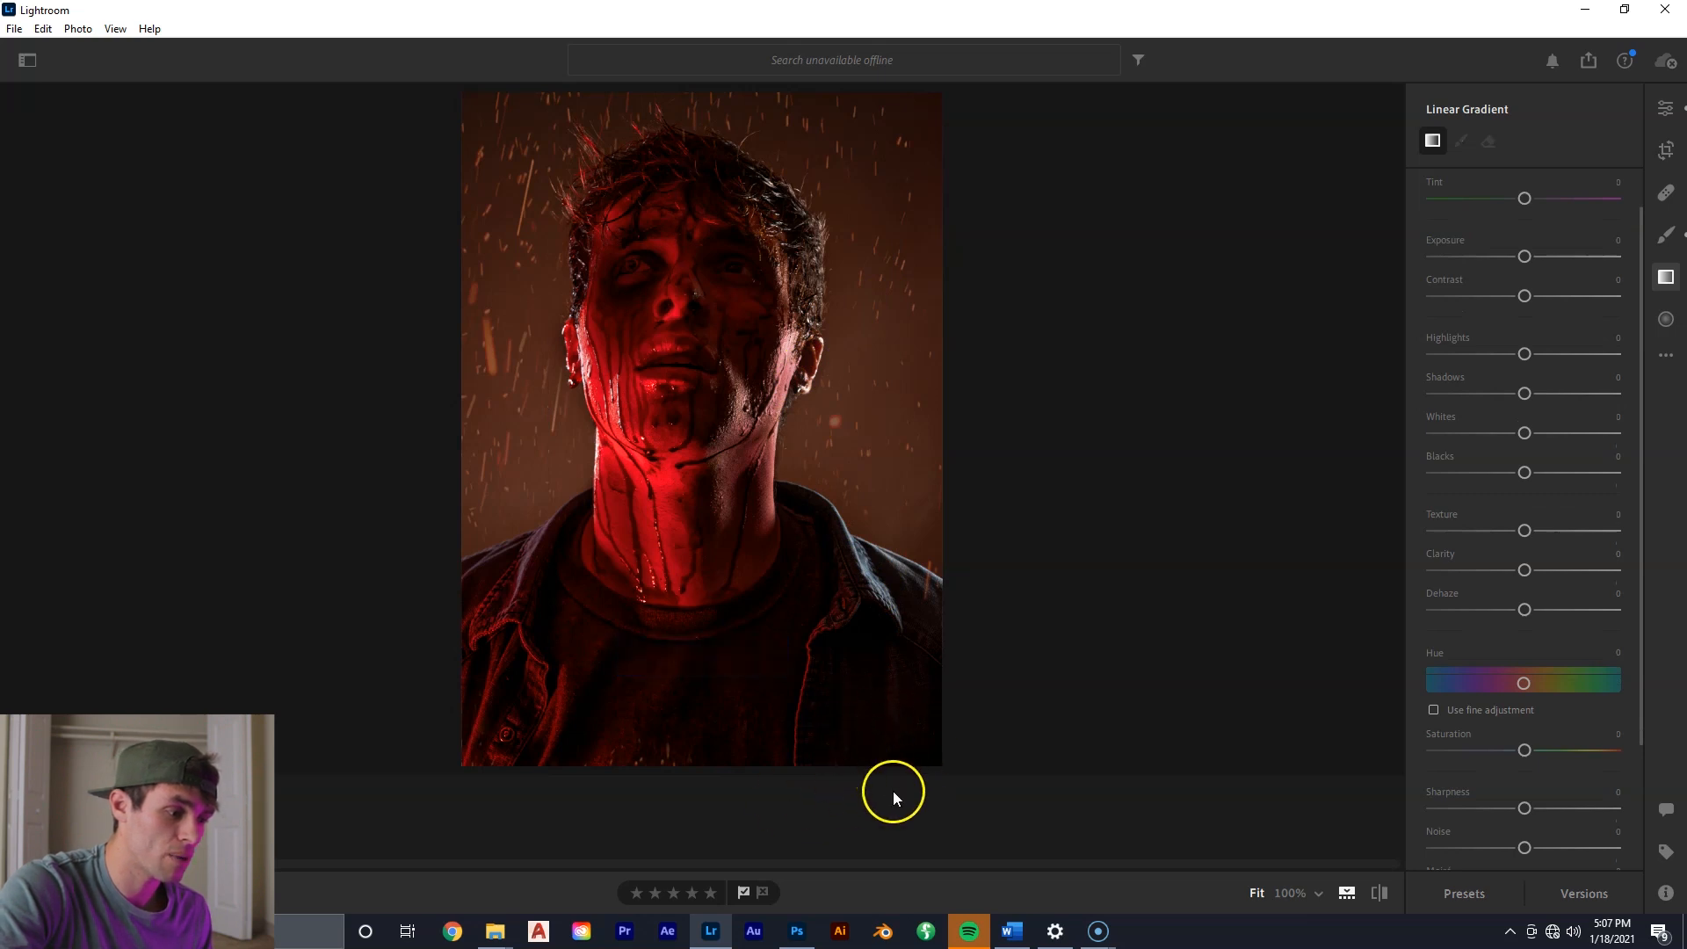
{"action": "key", "text": "ctrl+z"}
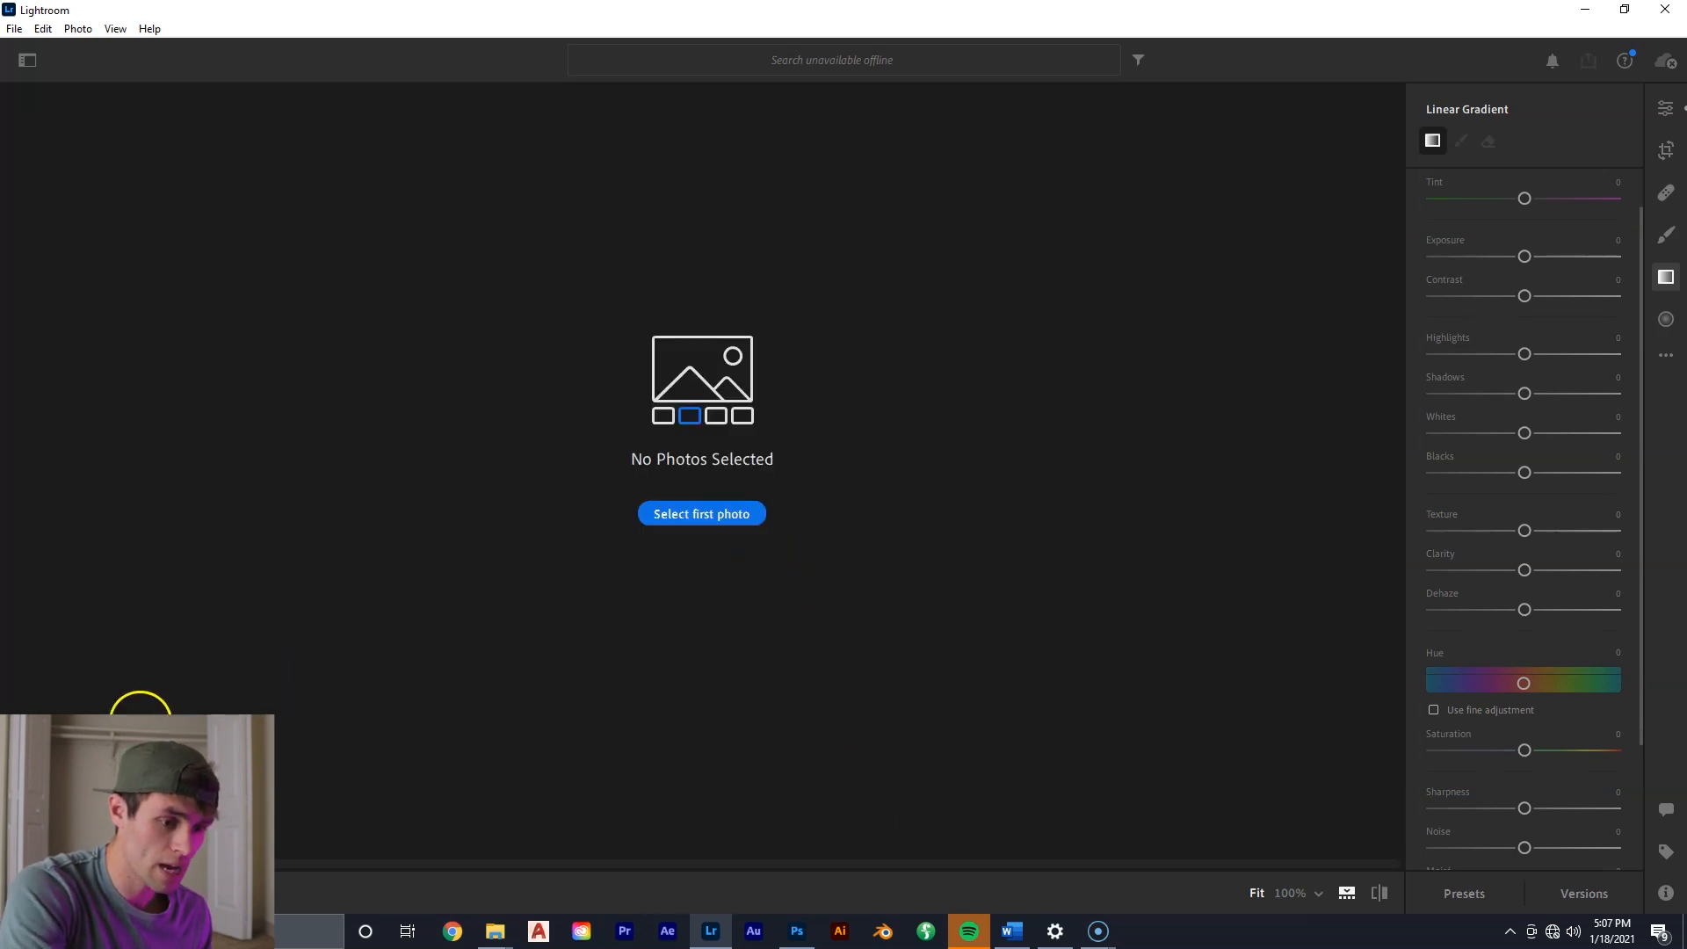
{"action": "key", "text": "ctrl+shift+z"}
Draw a diagonal linear gradient from the photo's lower-right corner toward the neck, darken its Exposure to -1.40 and reposition it over the chest.
{"action": "mouse_move", "coordinate": [870, 757]}
{"action": "left_mouse_down"}
{"action": "mouse_move", "coordinate": [710, 418]}
{"action": "mouse_move", "coordinate": [725, 432]}
{"action": "left_mouse_up"}
{"action": "mouse_move", "coordinate": [801, 594]}
{"action": "left_mouse_down"}
{"action": "mouse_move", "coordinate": [835, 578]}
{"action": "mouse_move", "coordinate": [811, 608]}
{"action": "mouse_move", "coordinate": [769, 598]}
{"action": "mouse_move", "coordinate": [941, 542]}
{"action": "mouse_move", "coordinate": [909, 486]}
{"action": "mouse_move", "coordinate": [942, 509]}
{"action": "mouse_move", "coordinate": [836, 384]}
{"action": "mouse_move", "coordinate": [813, 309]}
{"action": "mouse_move", "coordinate": [847, 362]}
{"action": "mouse_move", "coordinate": [809, 595]}
{"action": "mouse_move", "coordinate": [824, 617]}
{"action": "left_mouse_up"}
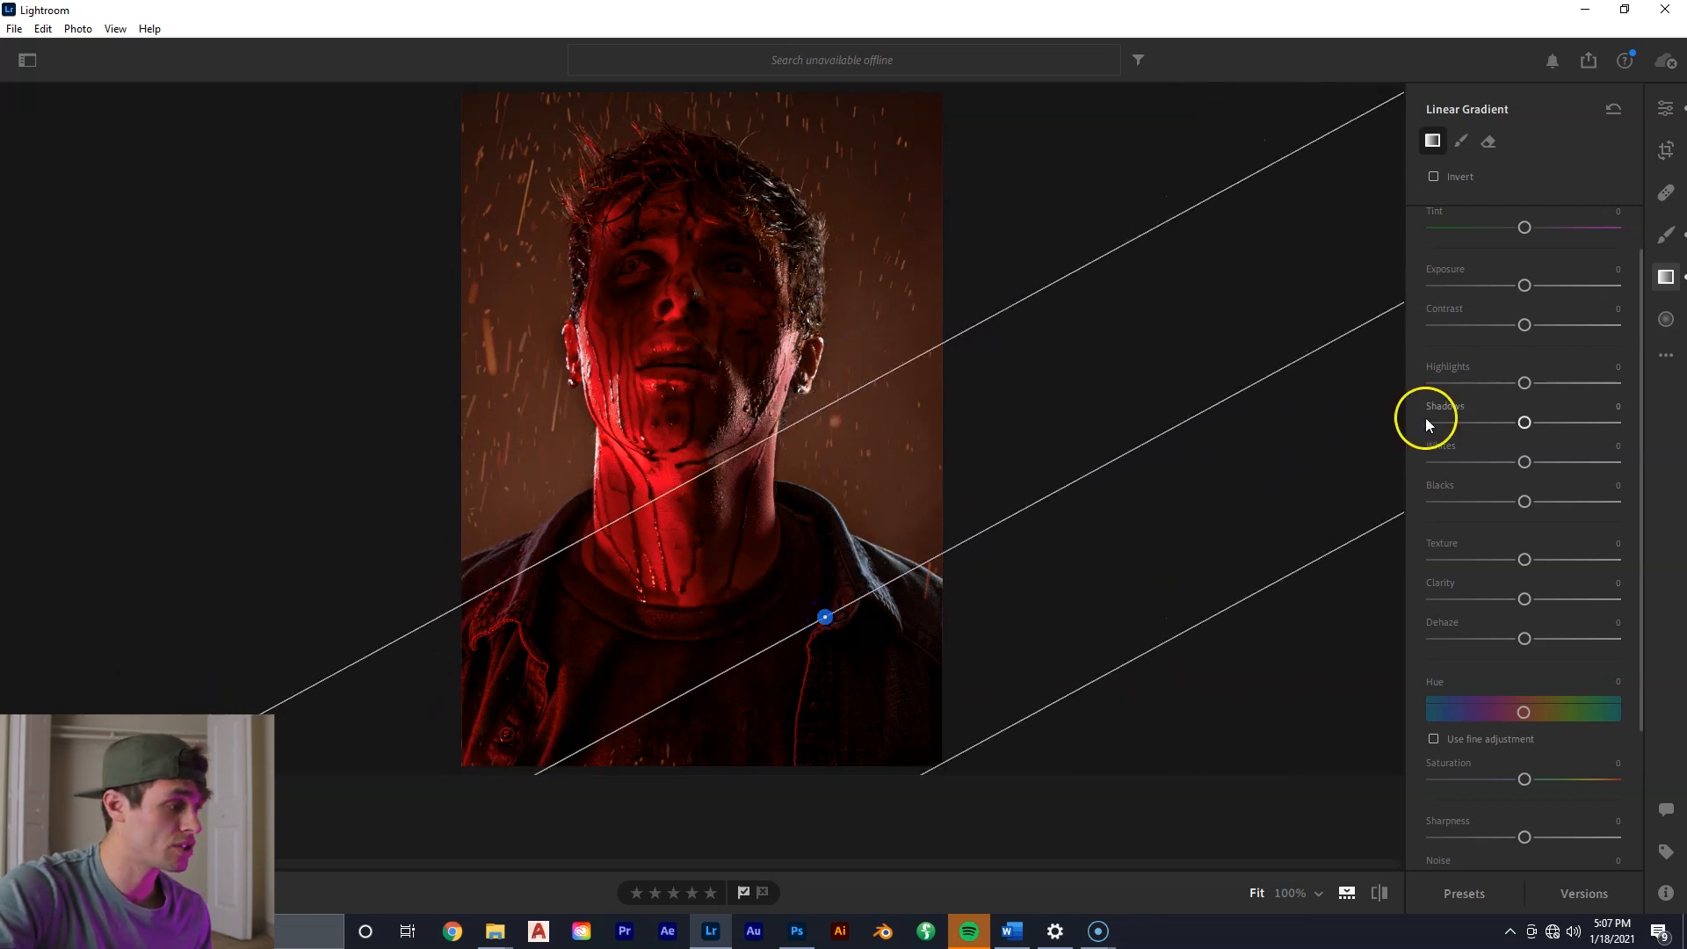
{"action": "left_click_drag", "start_coordinate": [1526, 296], "coordinate": [1497, 299]}
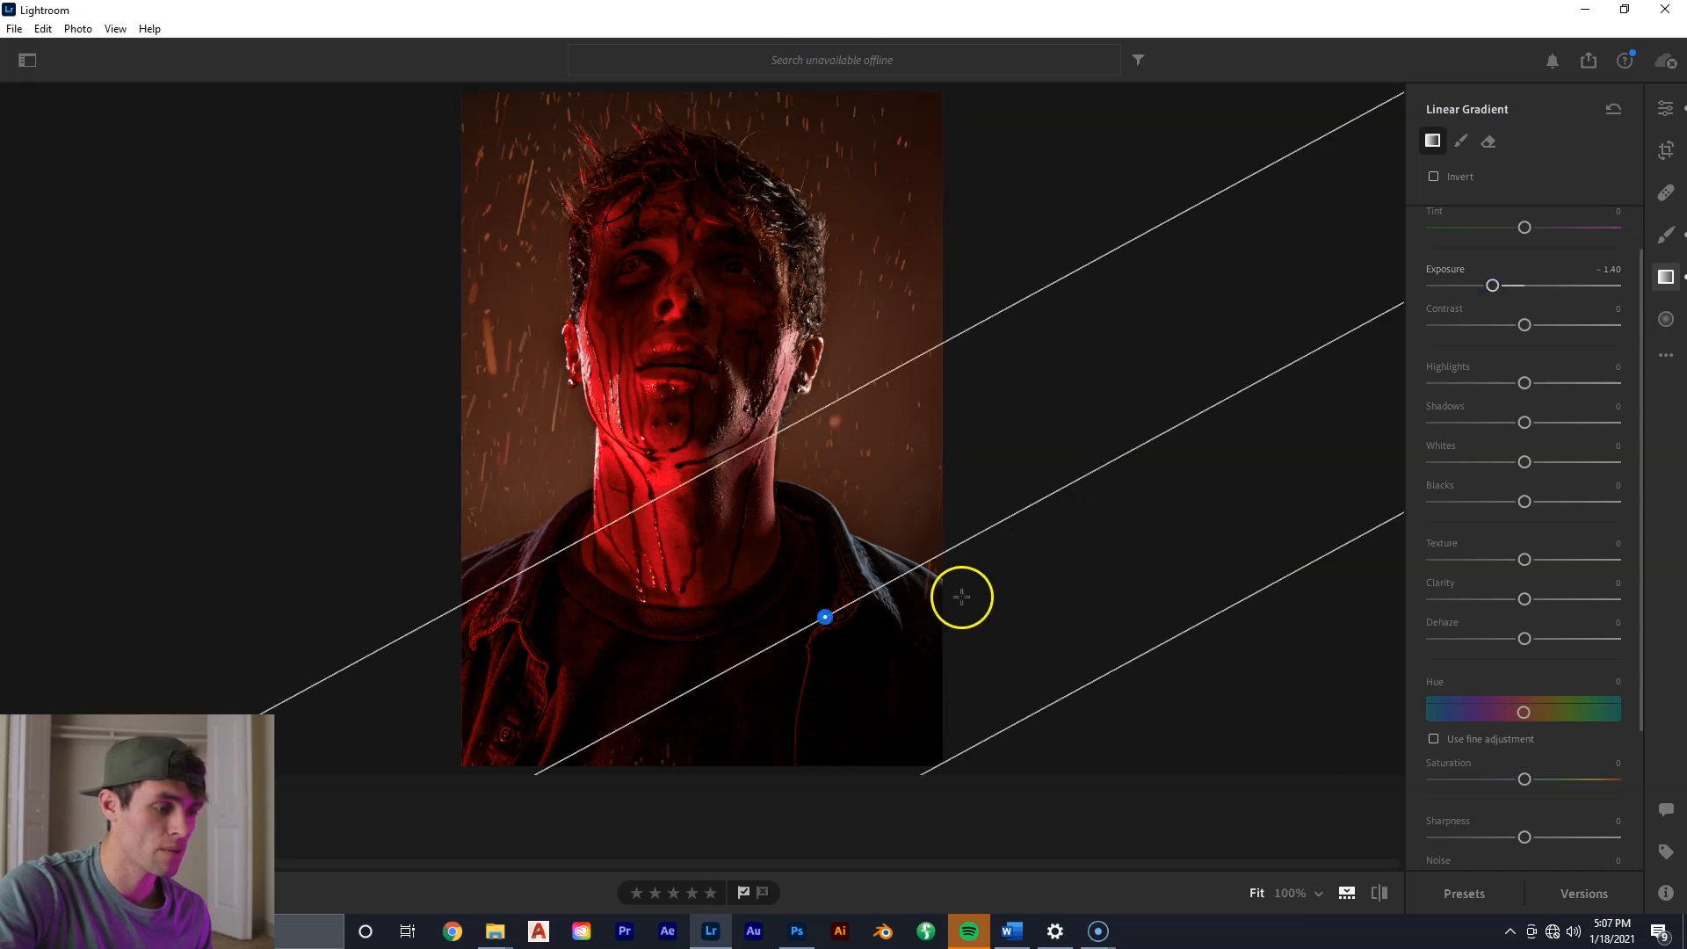
{"action": "left_click_drag", "start_coordinate": [831, 618], "coordinate": [754, 578]}
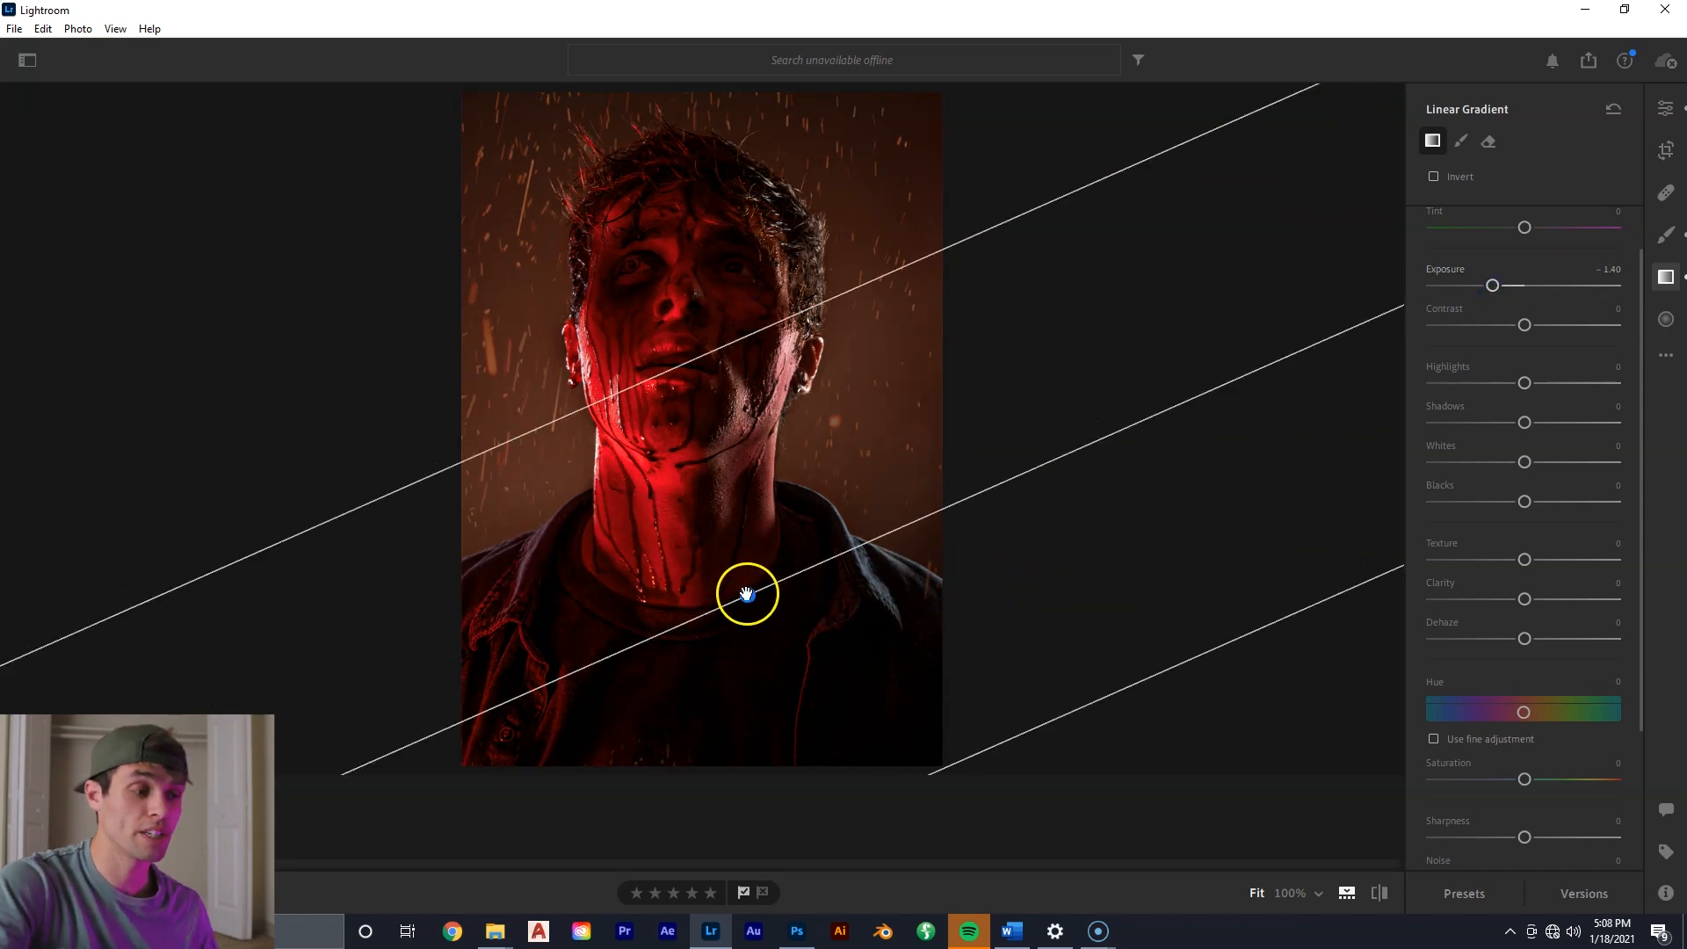
{"action": "mouse_move", "coordinate": [746, 593]}
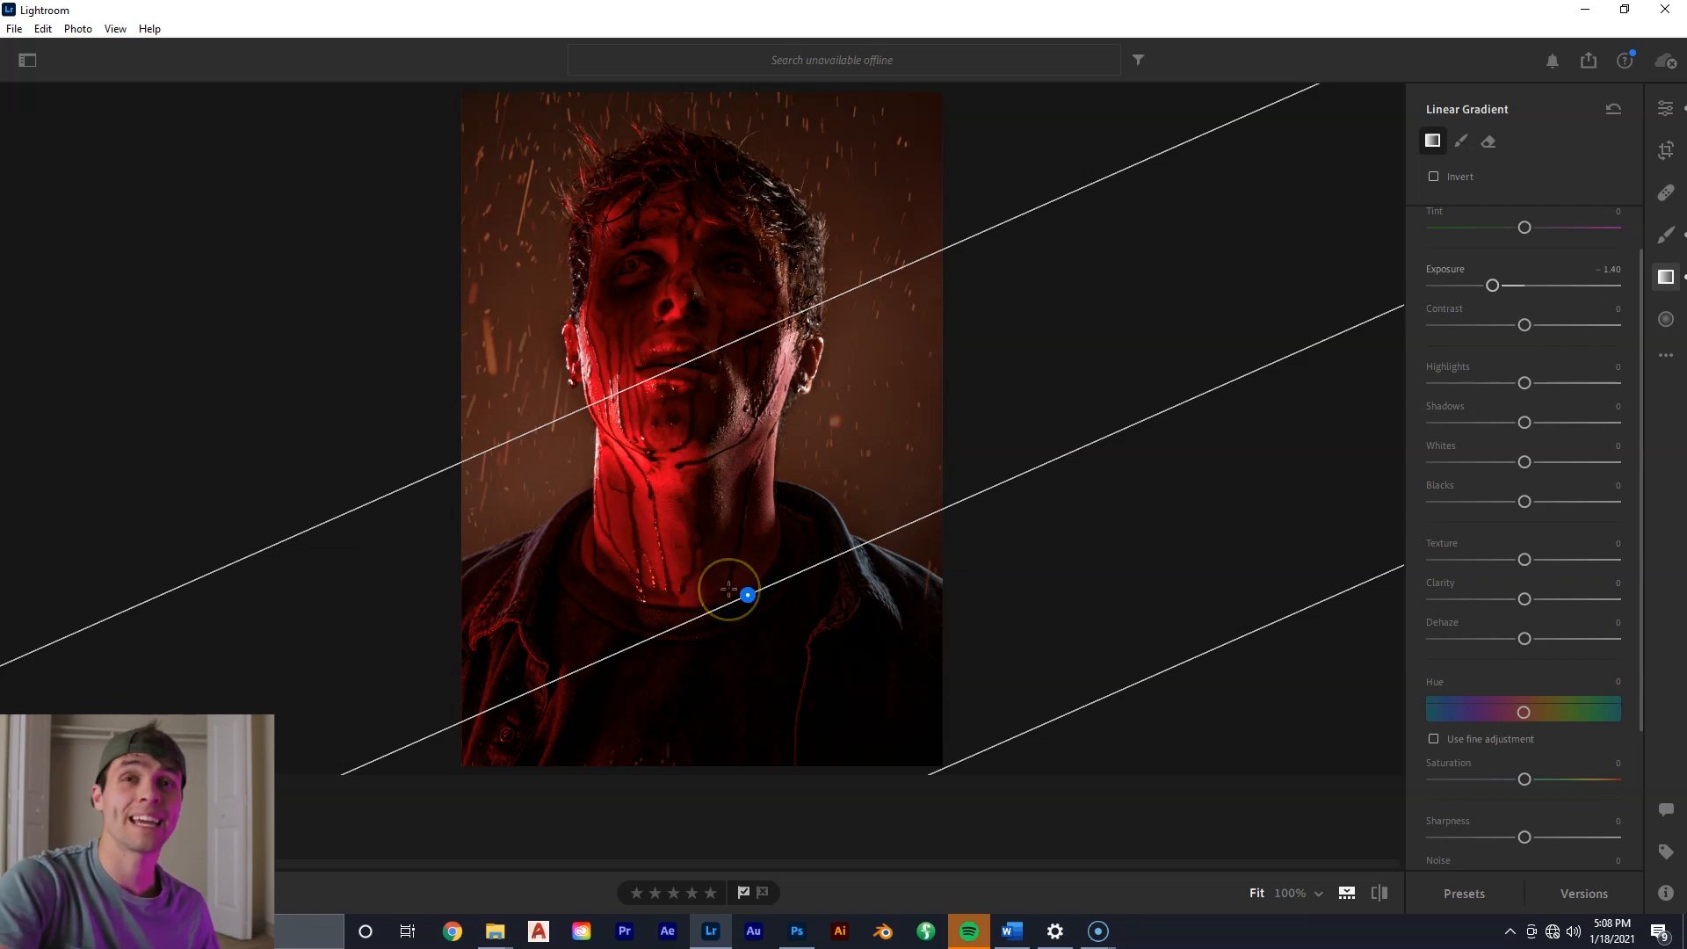
{"action": "left_click", "coordinate": [719, 587]}
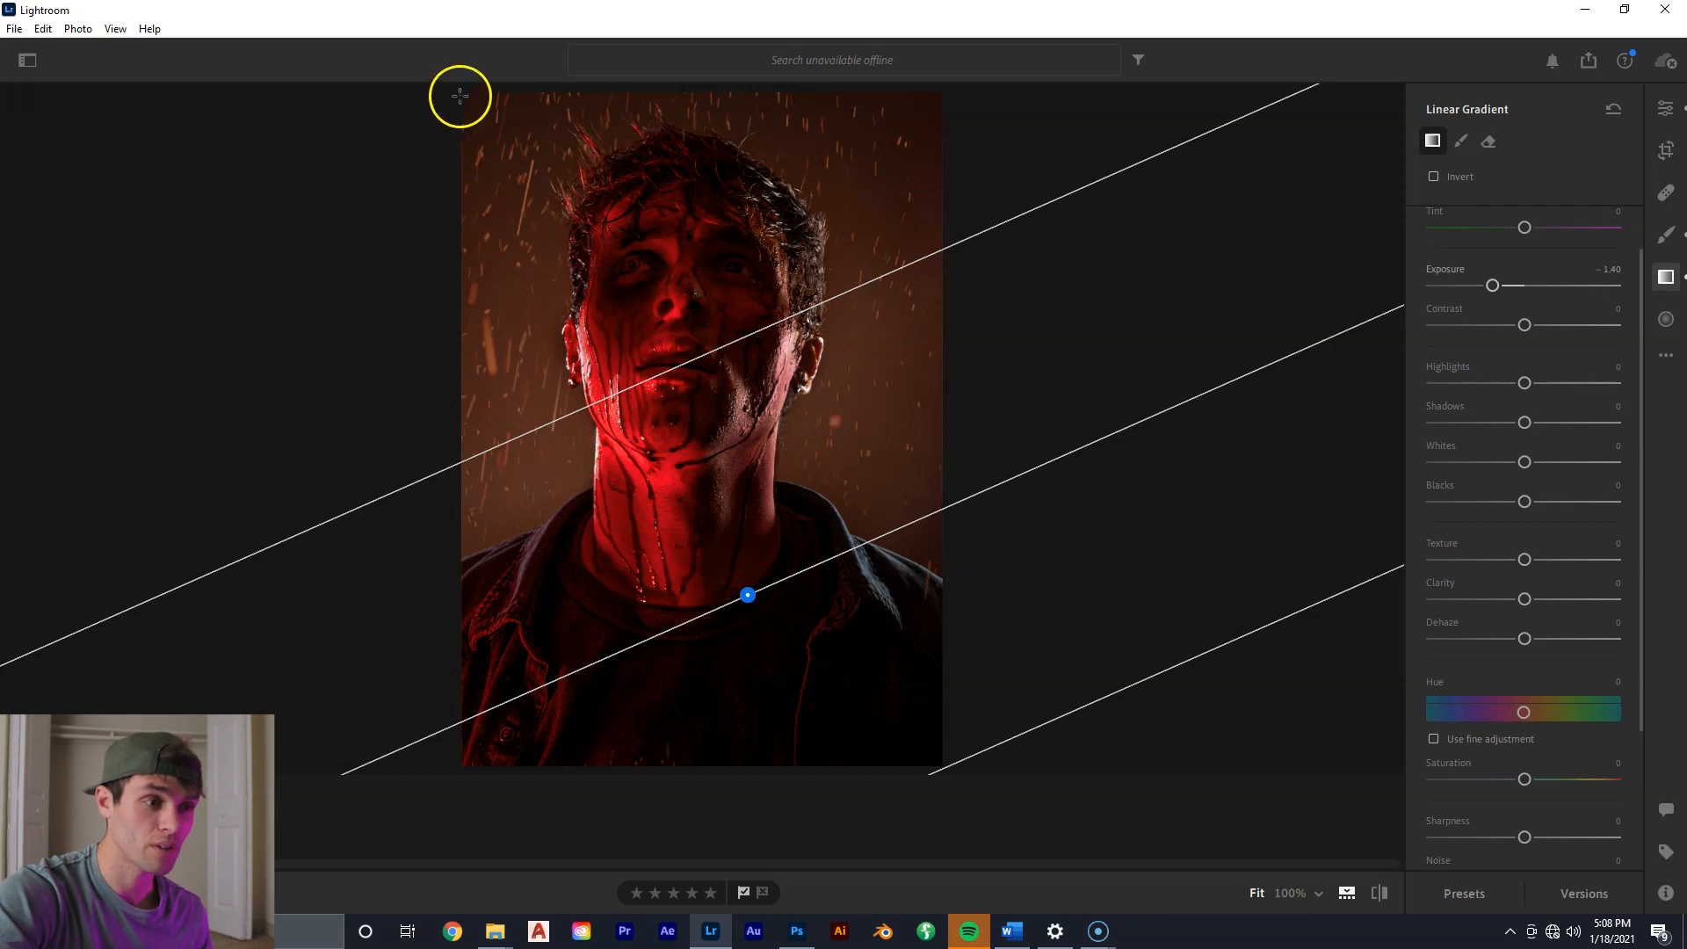
Draw a second diagonal linear gradient from the photo's upper-left corner to the neck, set its Exposure to +0.80 and fine-tune its position.
{"action": "left_click_drag", "start_coordinate": [461, 91], "coordinate": [675, 444]}
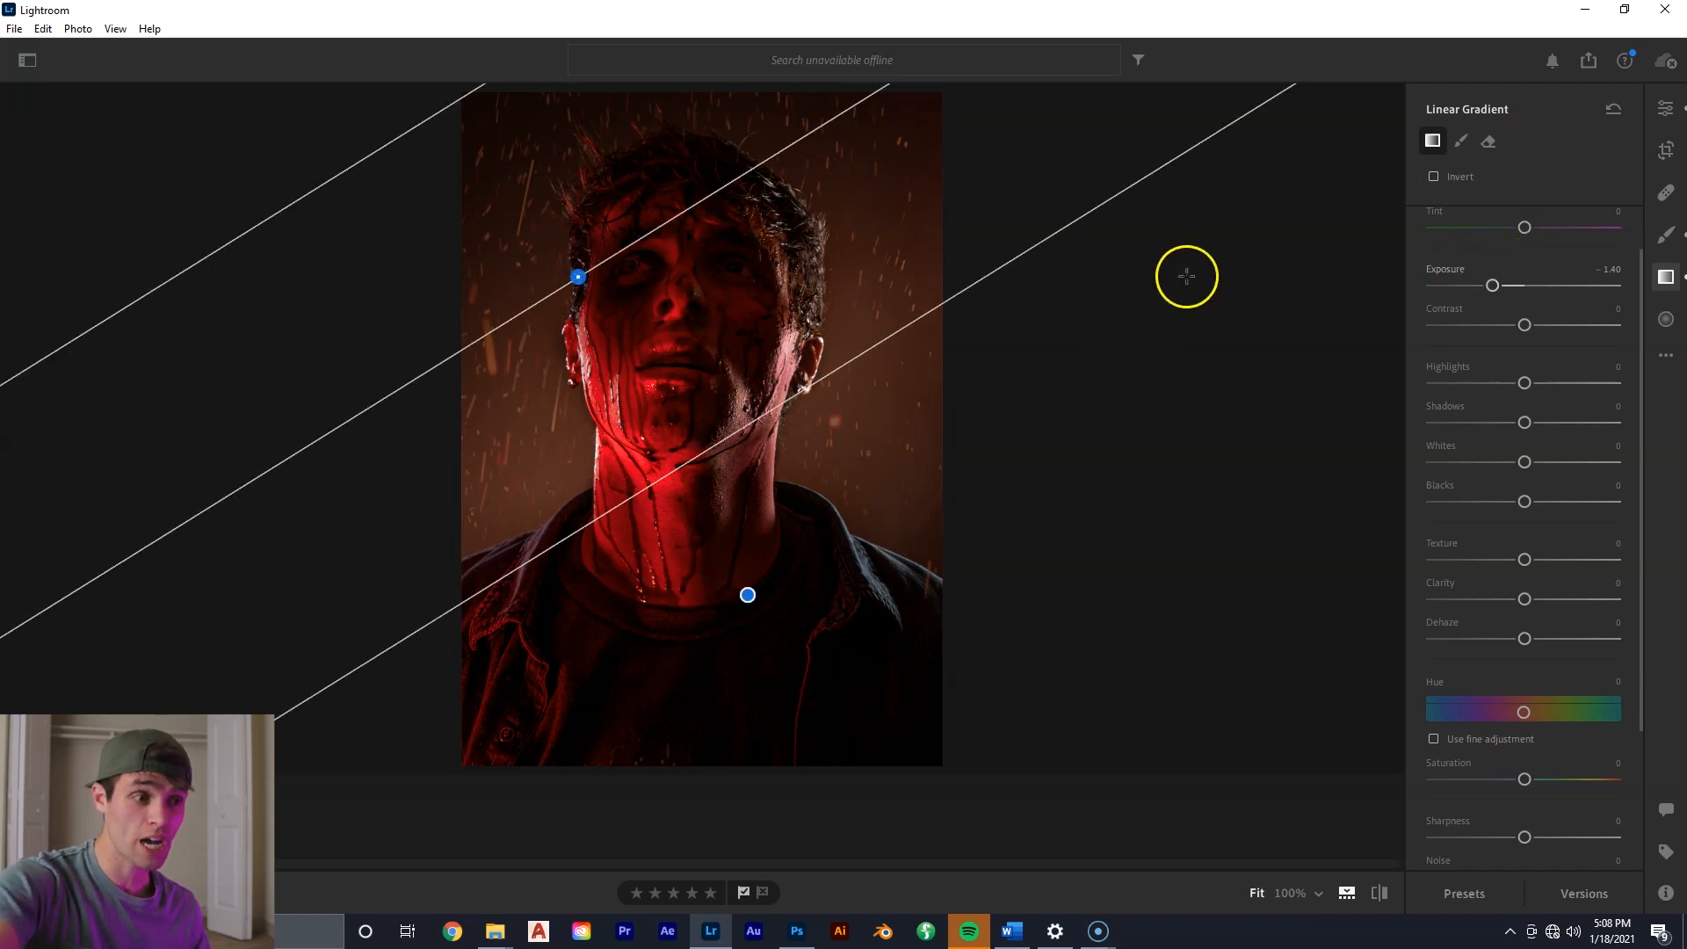
{"action": "left_click_drag", "start_coordinate": [1493, 287], "coordinate": [1549, 291]}
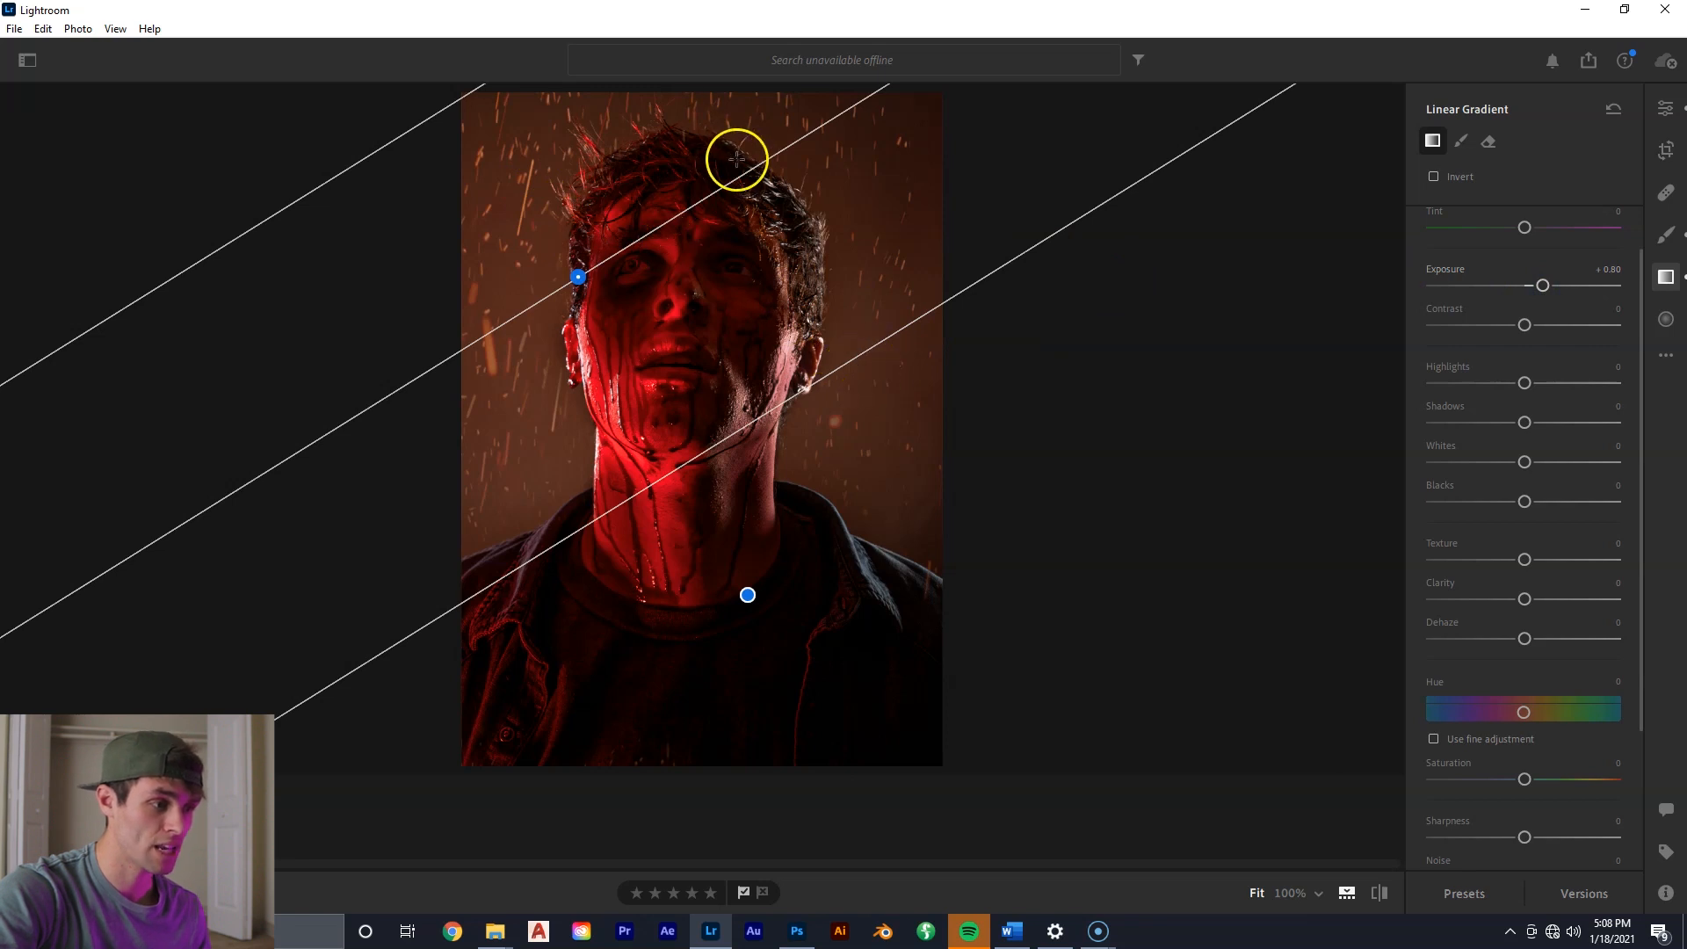
{"action": "left_click_drag", "start_coordinate": [747, 167], "coordinate": [662, 150]}
{"action": "left_click", "coordinate": [580, 268]}
{"action": "left_click_drag", "start_coordinate": [581, 271], "coordinate": [570, 241]}
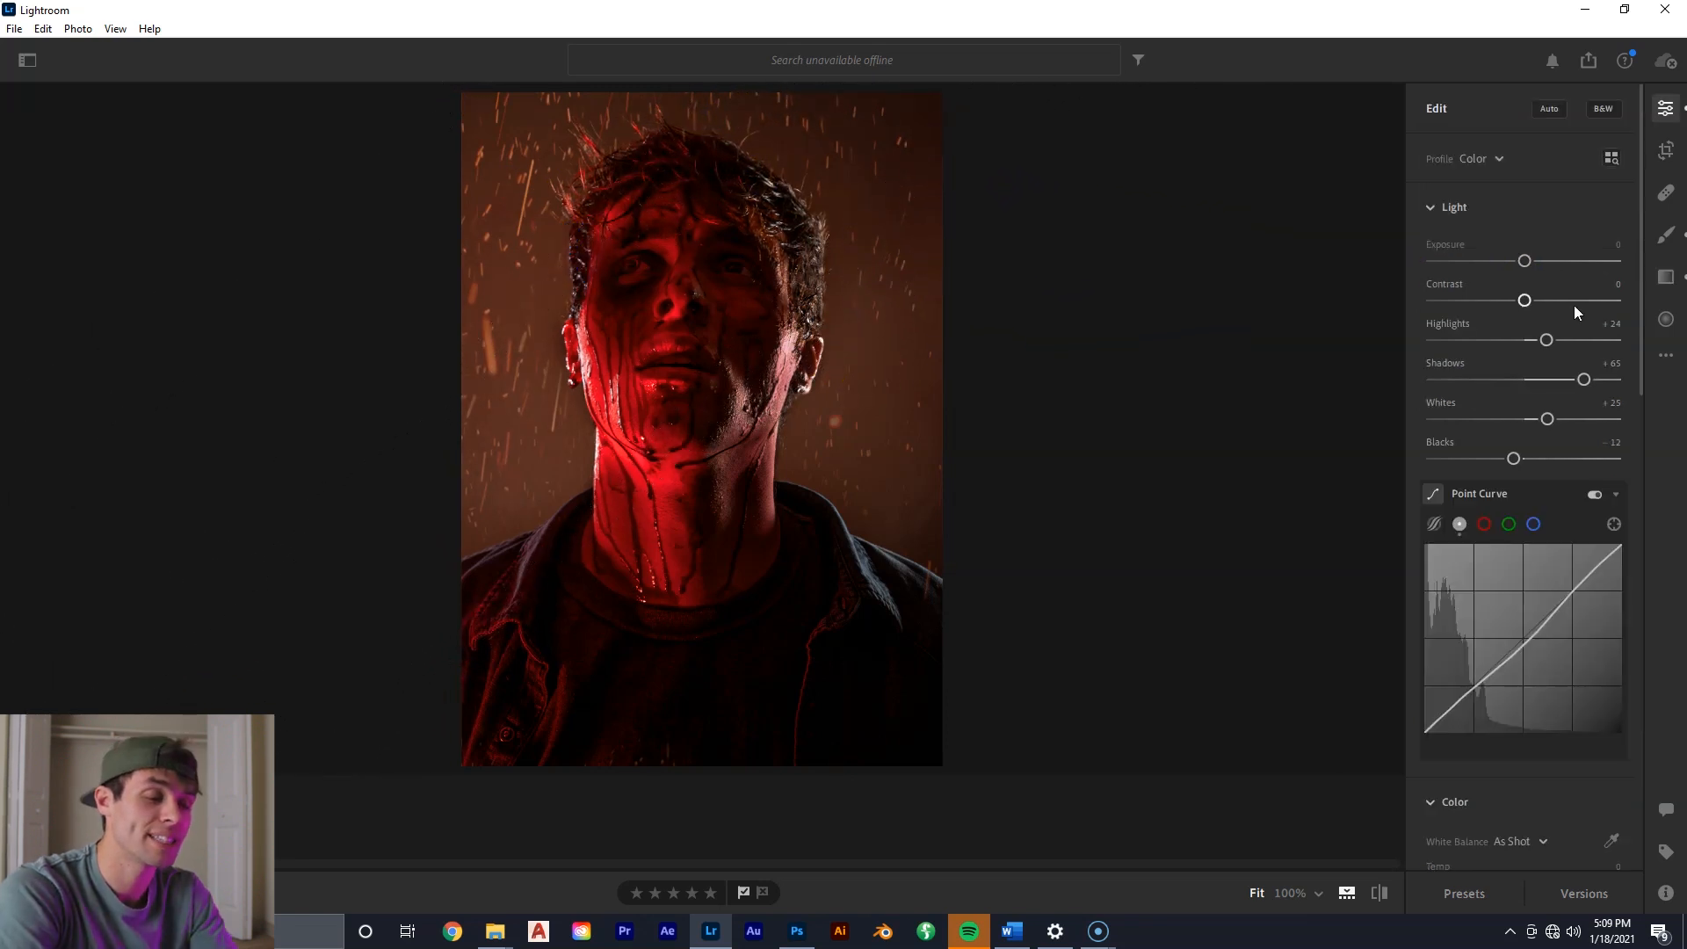